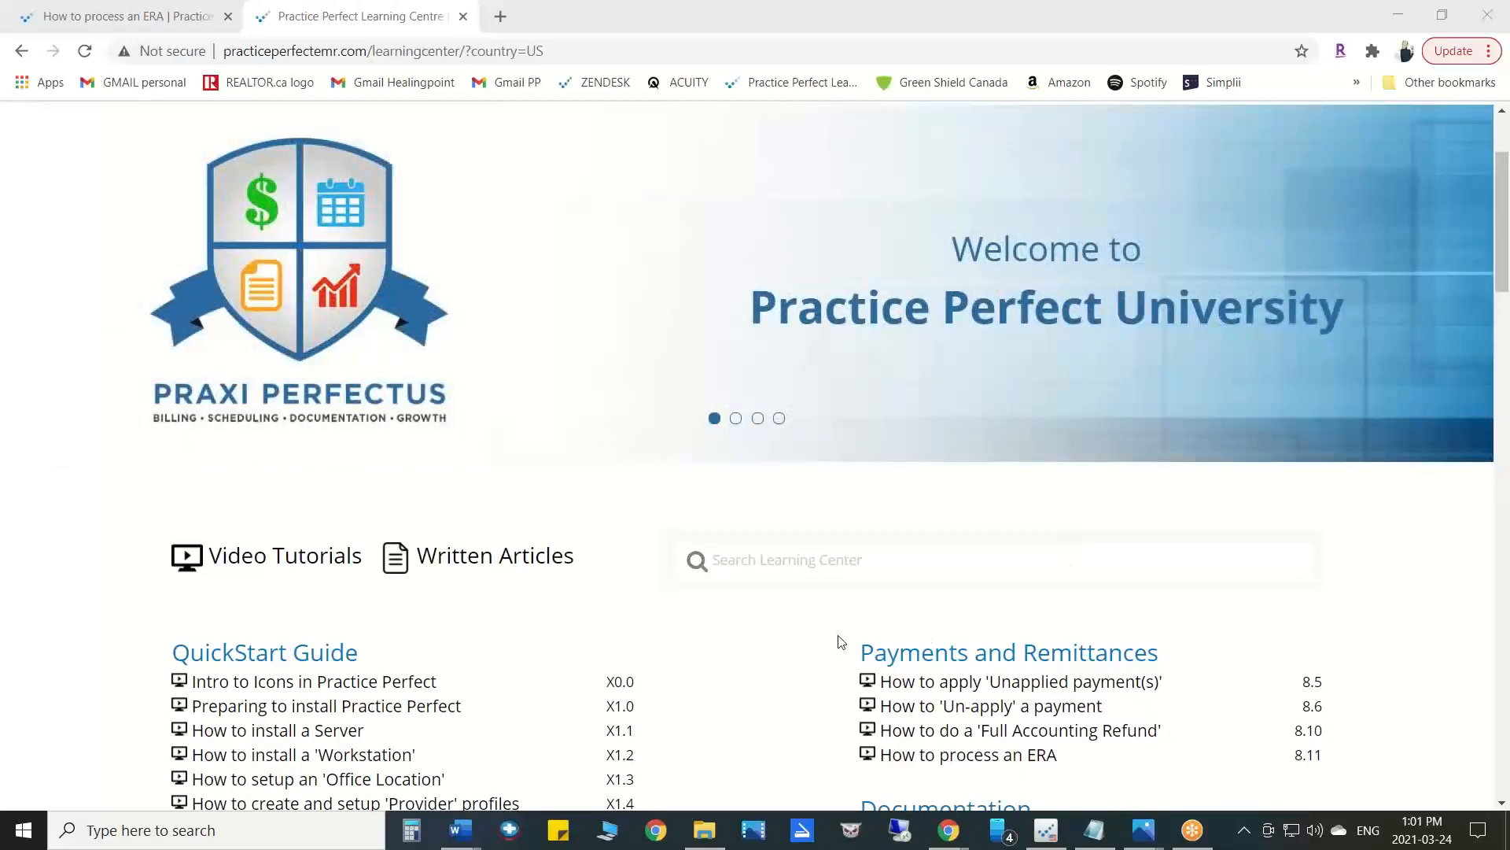
# - Look through the Practice Perfect Learning Center tutorial lists down to the Continued Education section
pyautogui.scroll(-3, 830, 639)
pyautogui.scroll(-6, 821, 635)
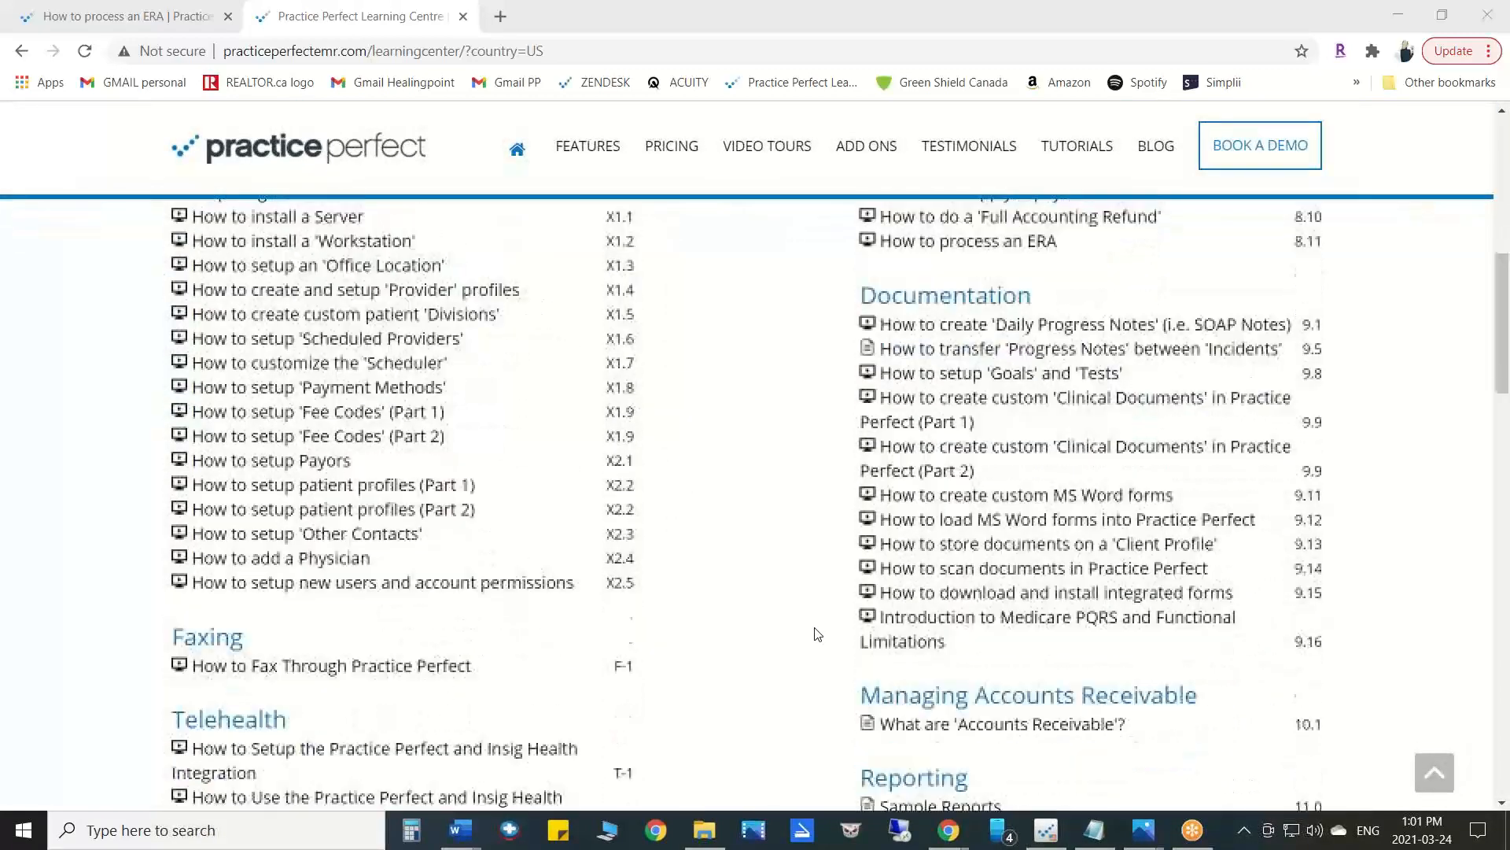
pyautogui.scroll(-6, 815, 630)
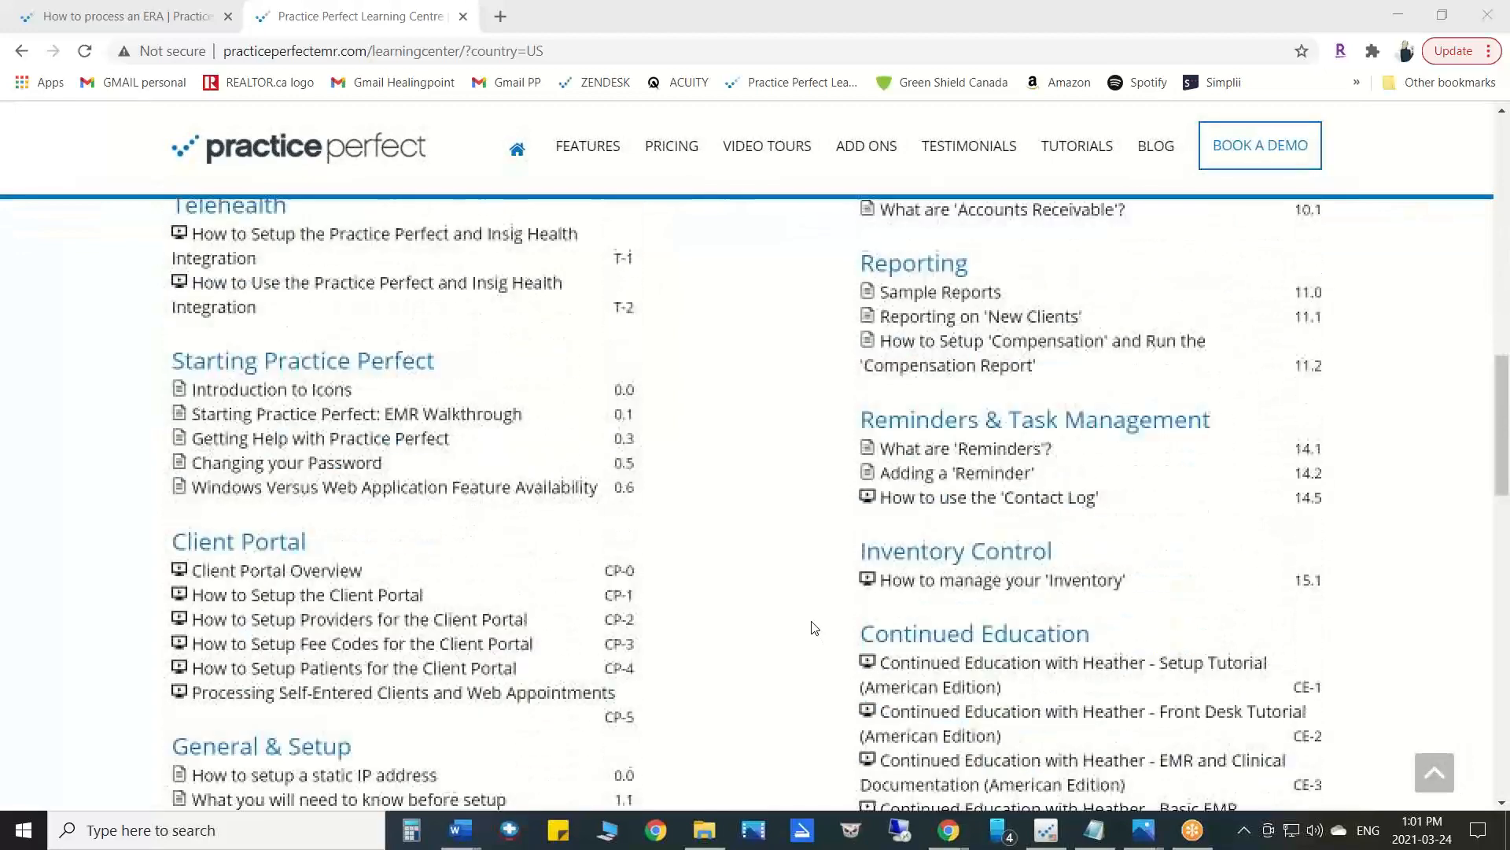
pyautogui.scroll(-2, 814, 622)
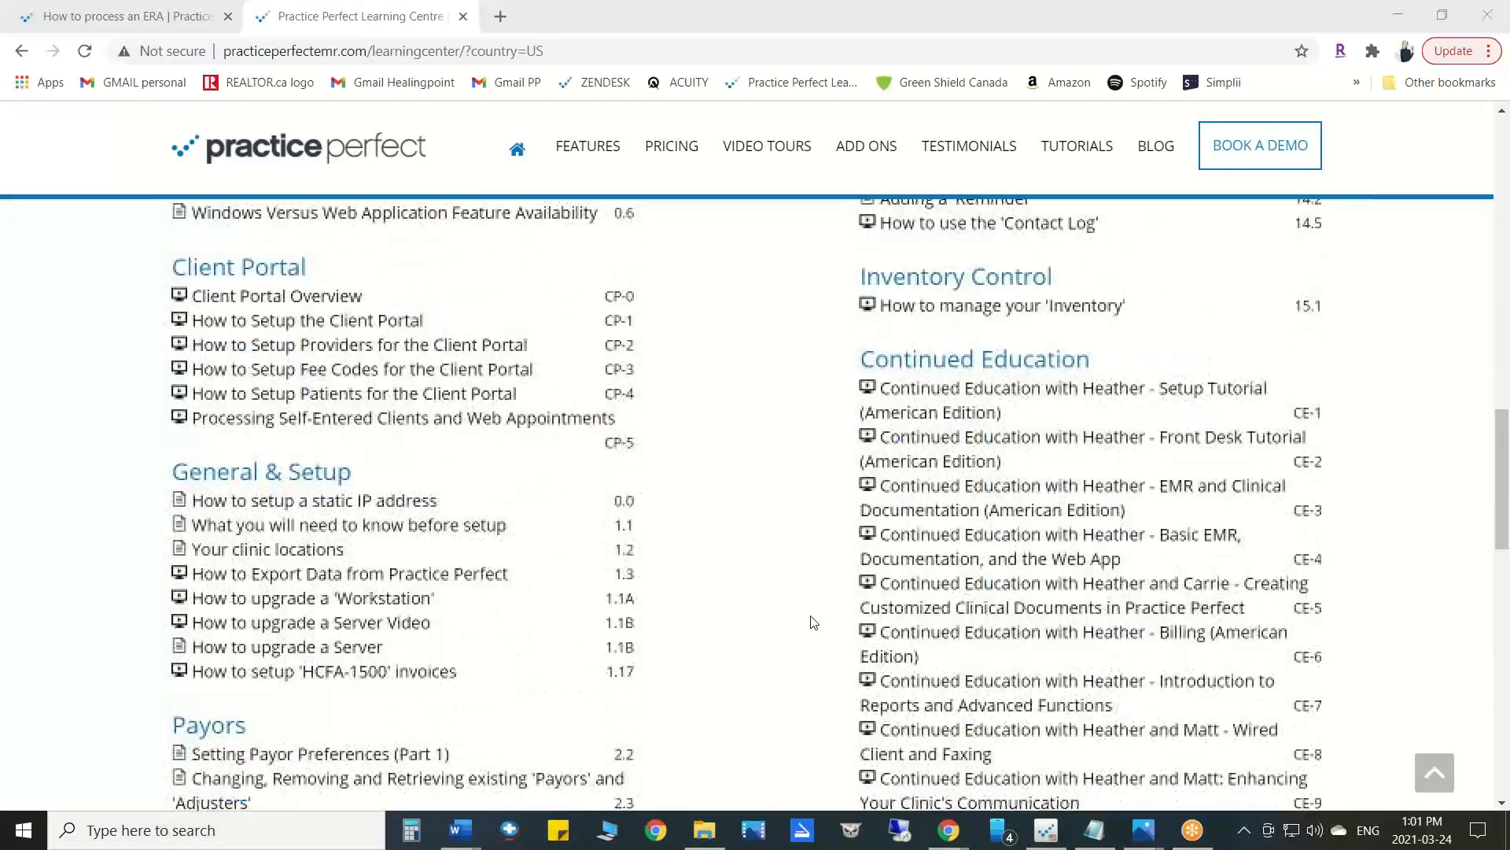
pyautogui.scroll(-1, 810, 610)
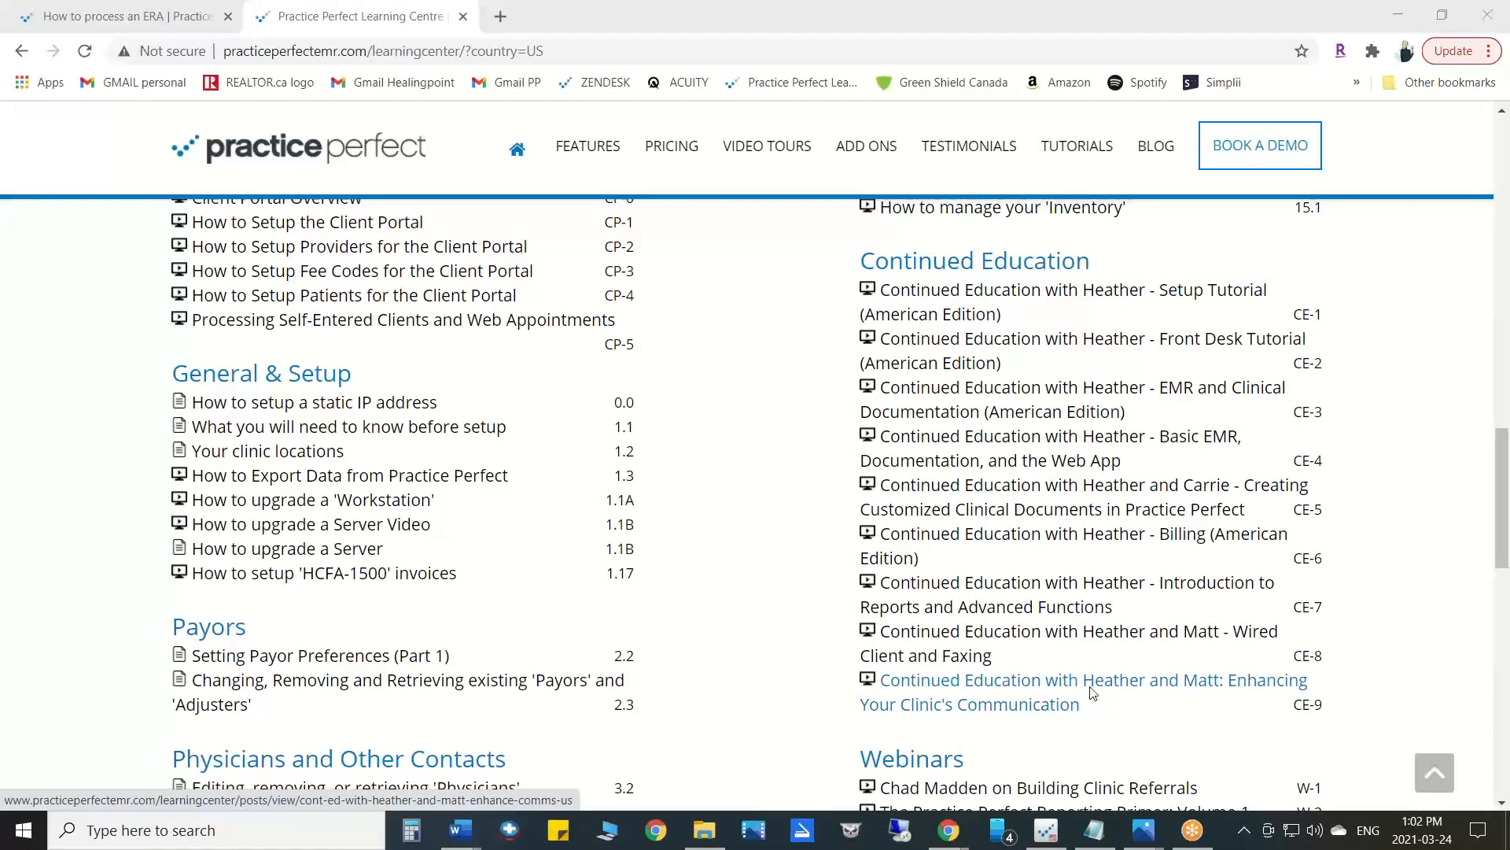
# - Switch to the Practice Perfect EMR schedule and look over the week of Mar 21-27, 2021
pyautogui.click(1046, 830)
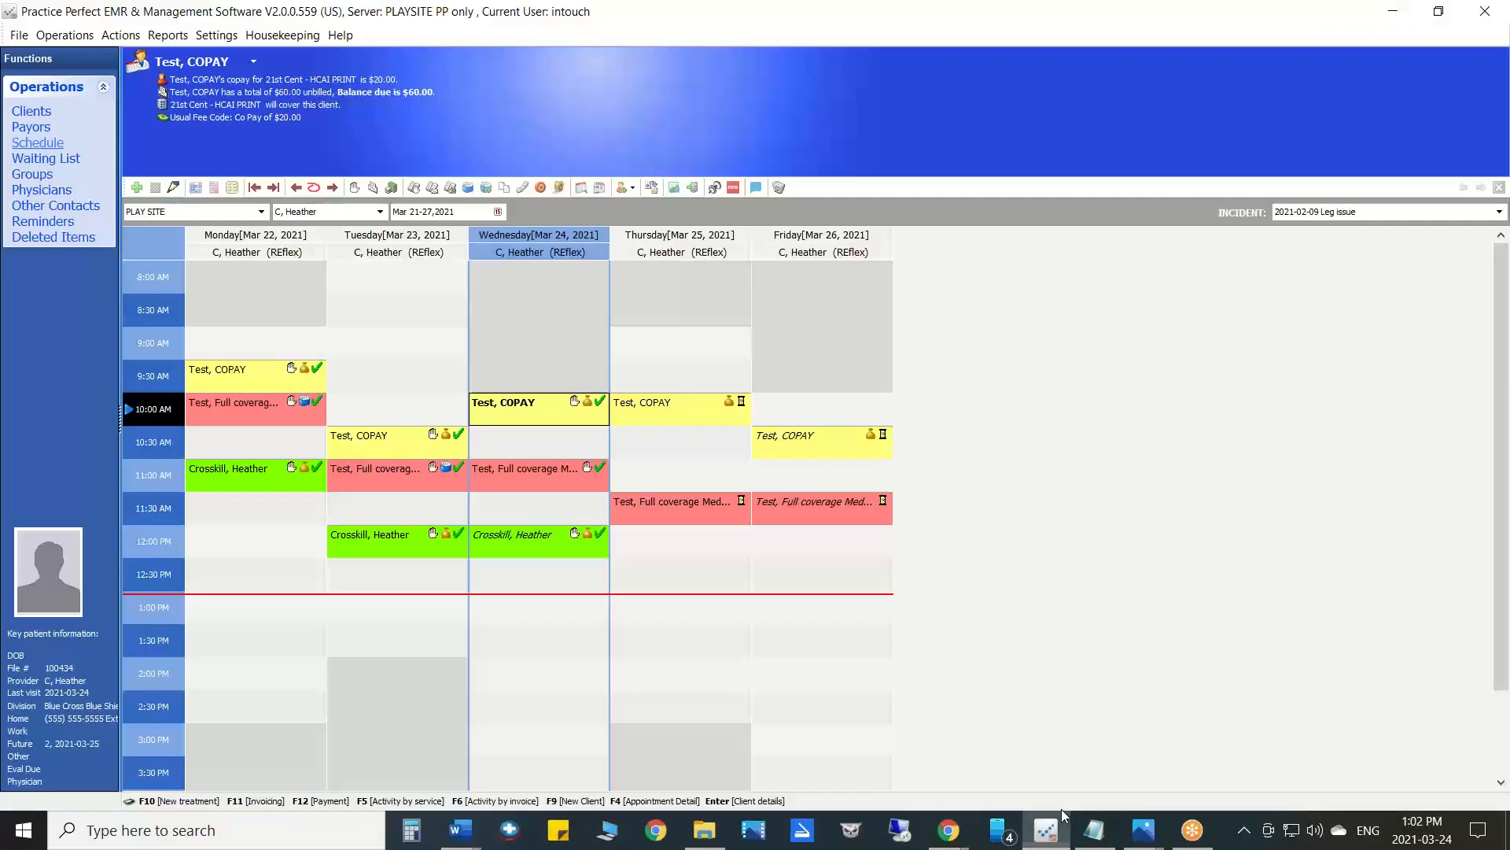
pyautogui.click(700, 469)
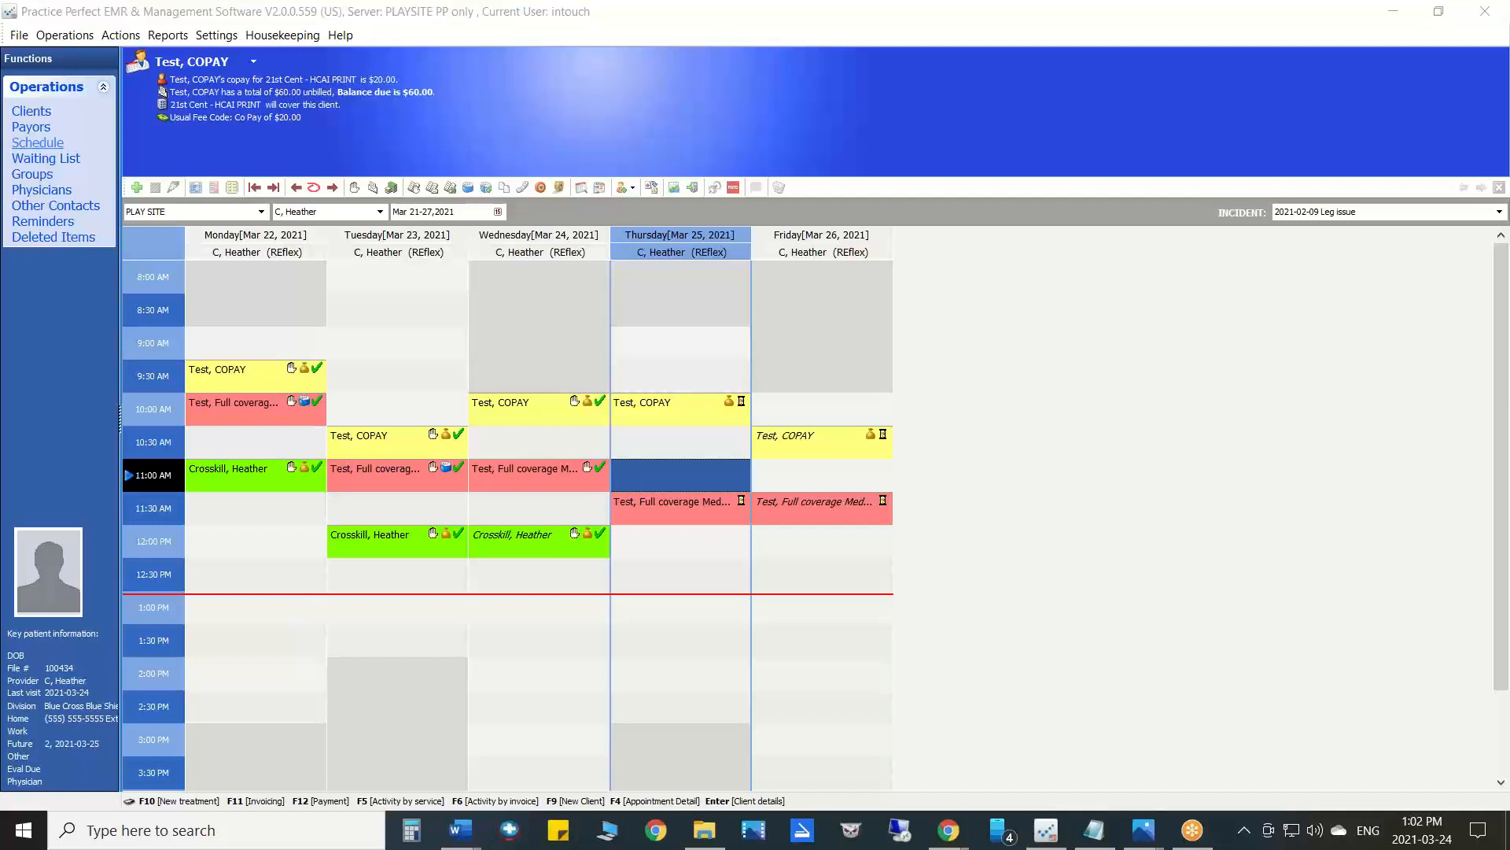
pyautogui.click(674, 574)
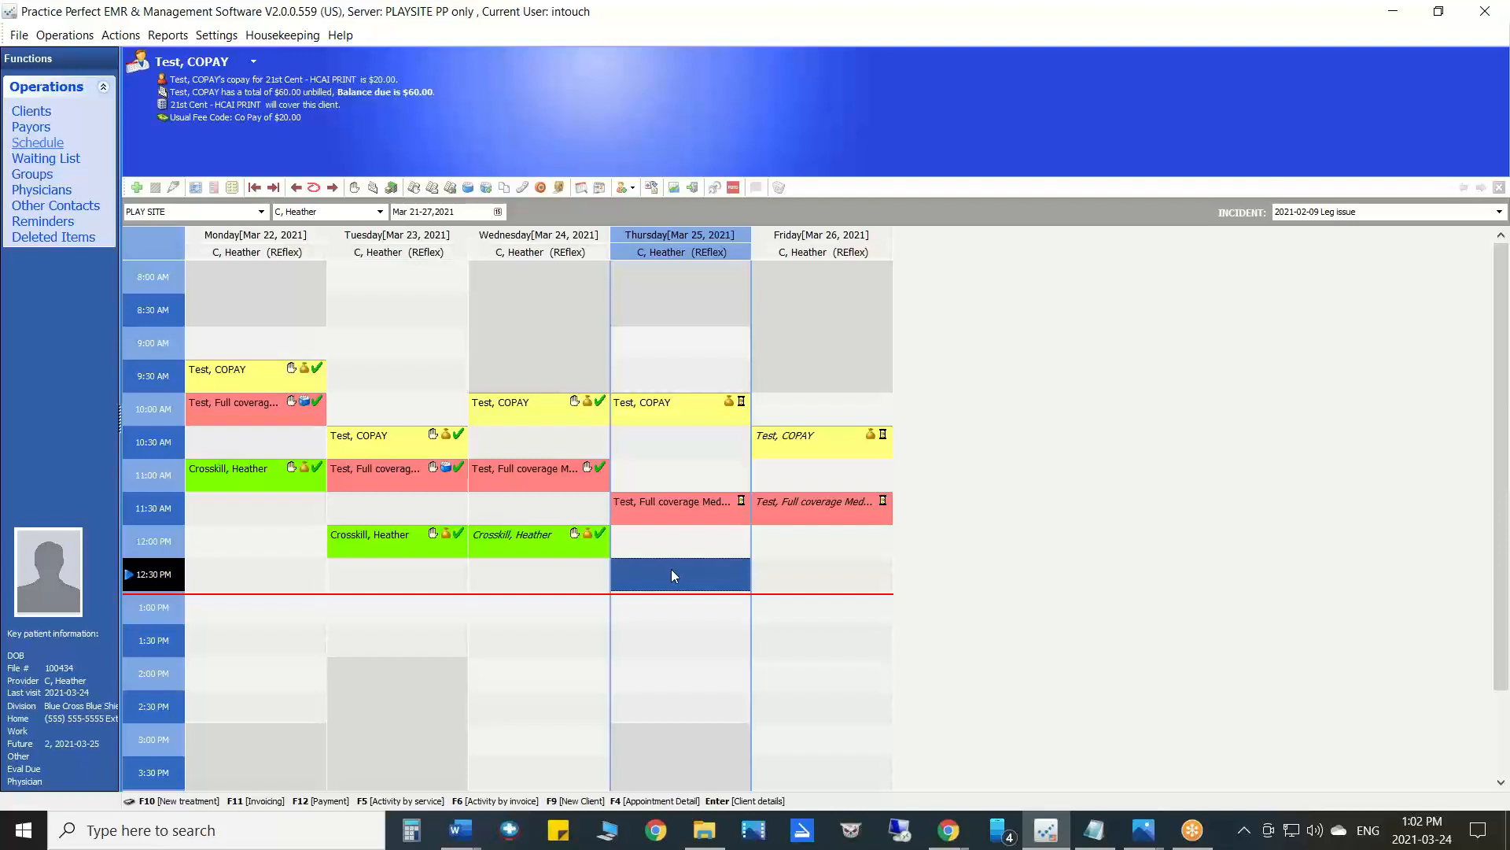
pyautogui.click(658, 456)
# - Open the incident billing rules of the Full coverage Medicare test client from Wednesday's 11:00 AM appointment
pyautogui.click(571, 472)
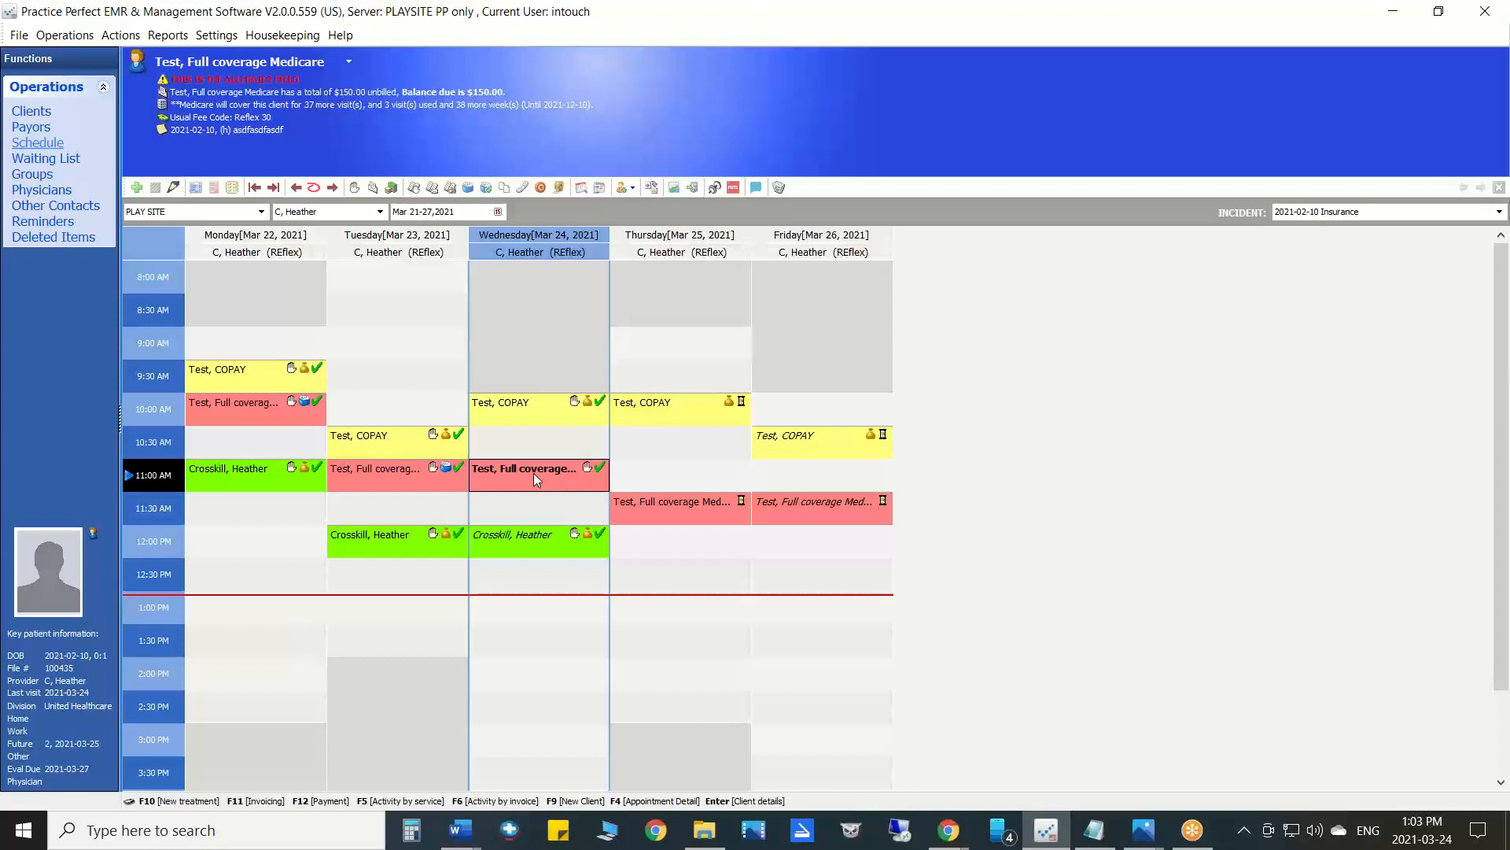
pyautogui.press('Return')
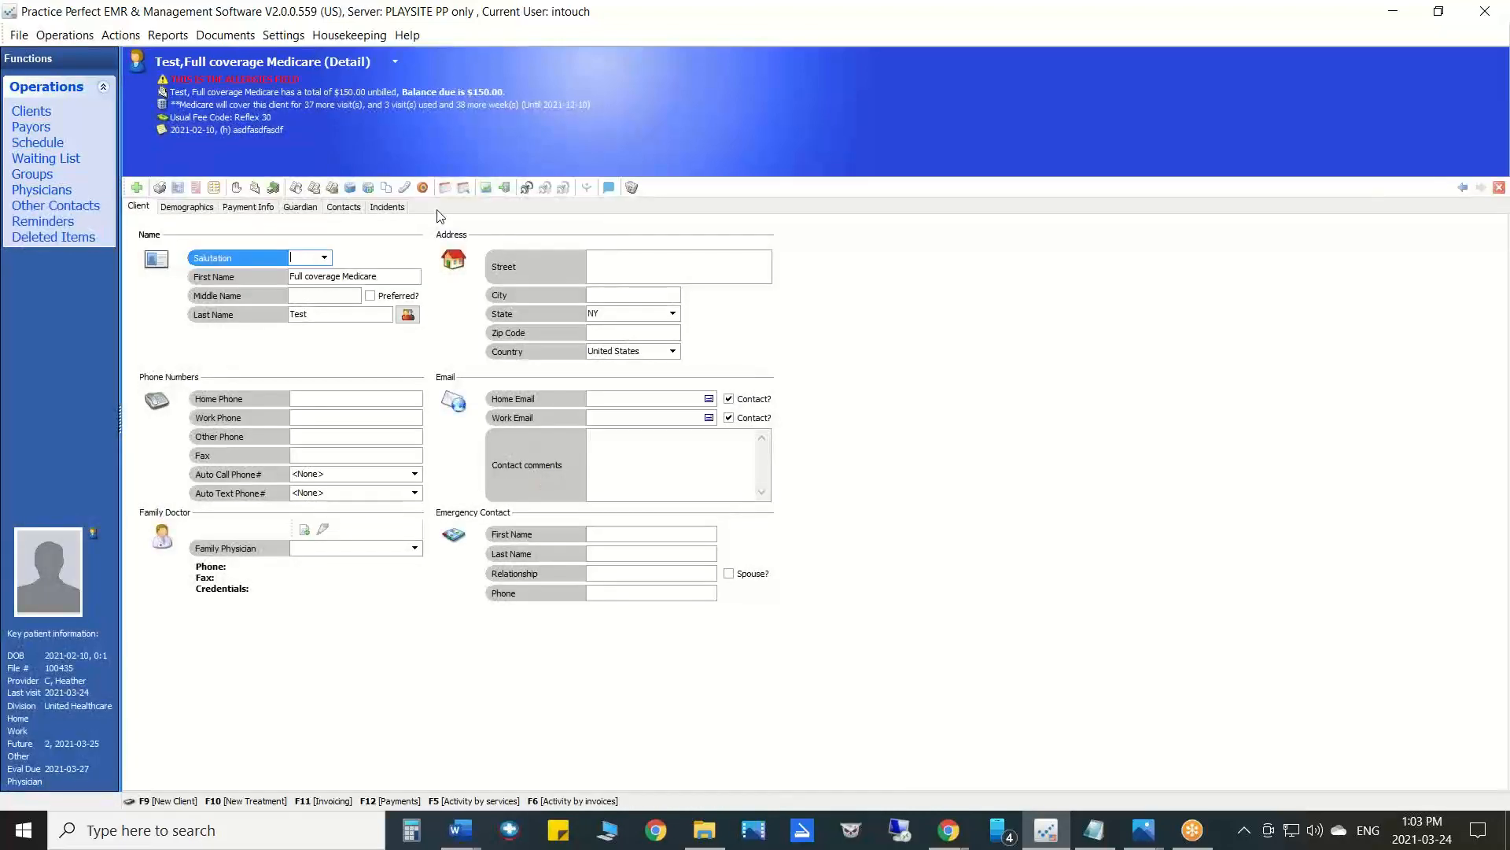
pyautogui.click(387, 207)
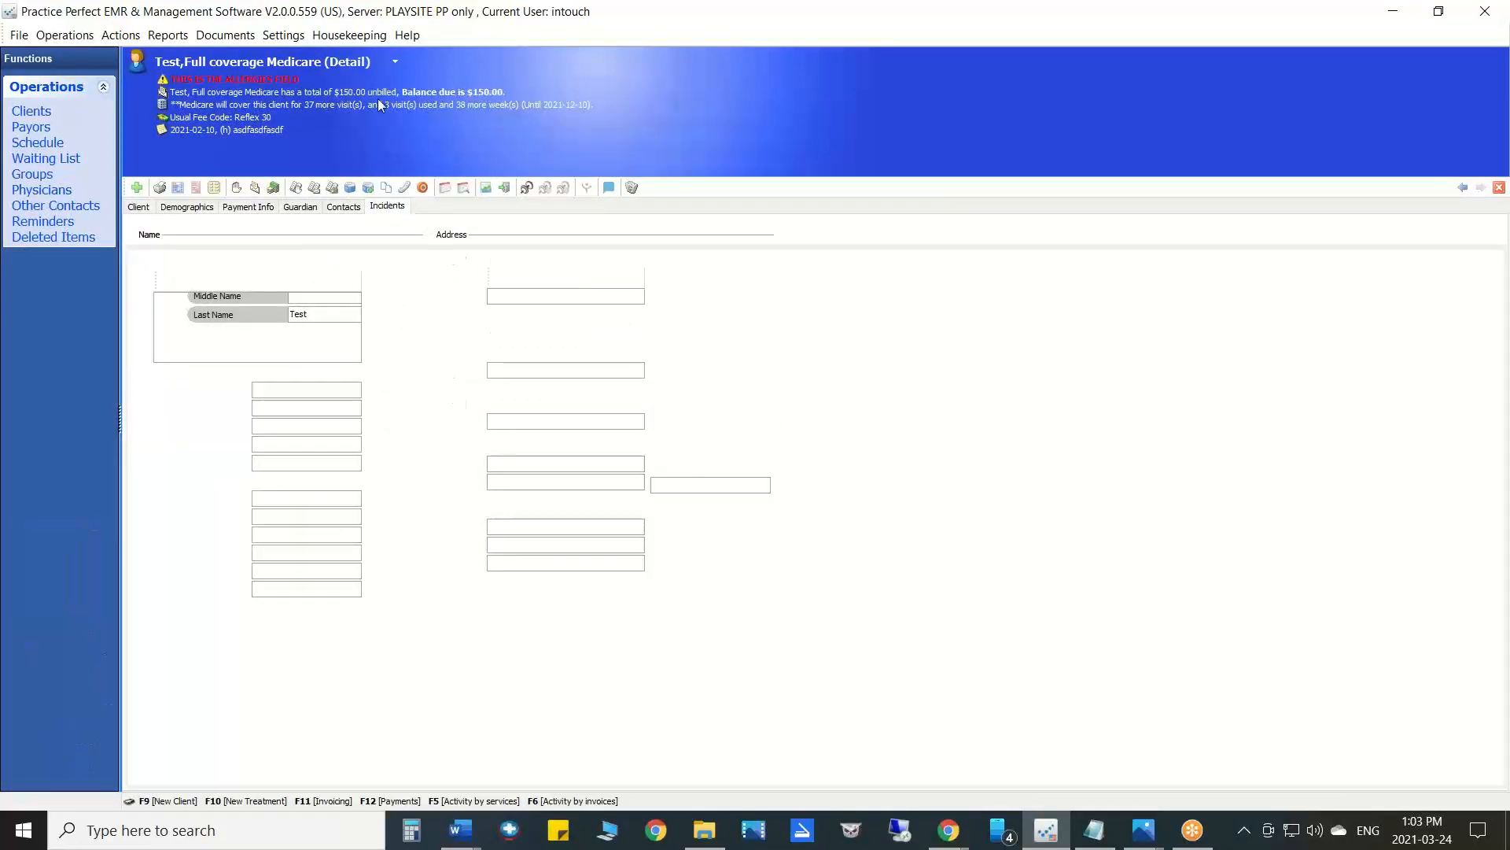
pyautogui.click(298, 233)
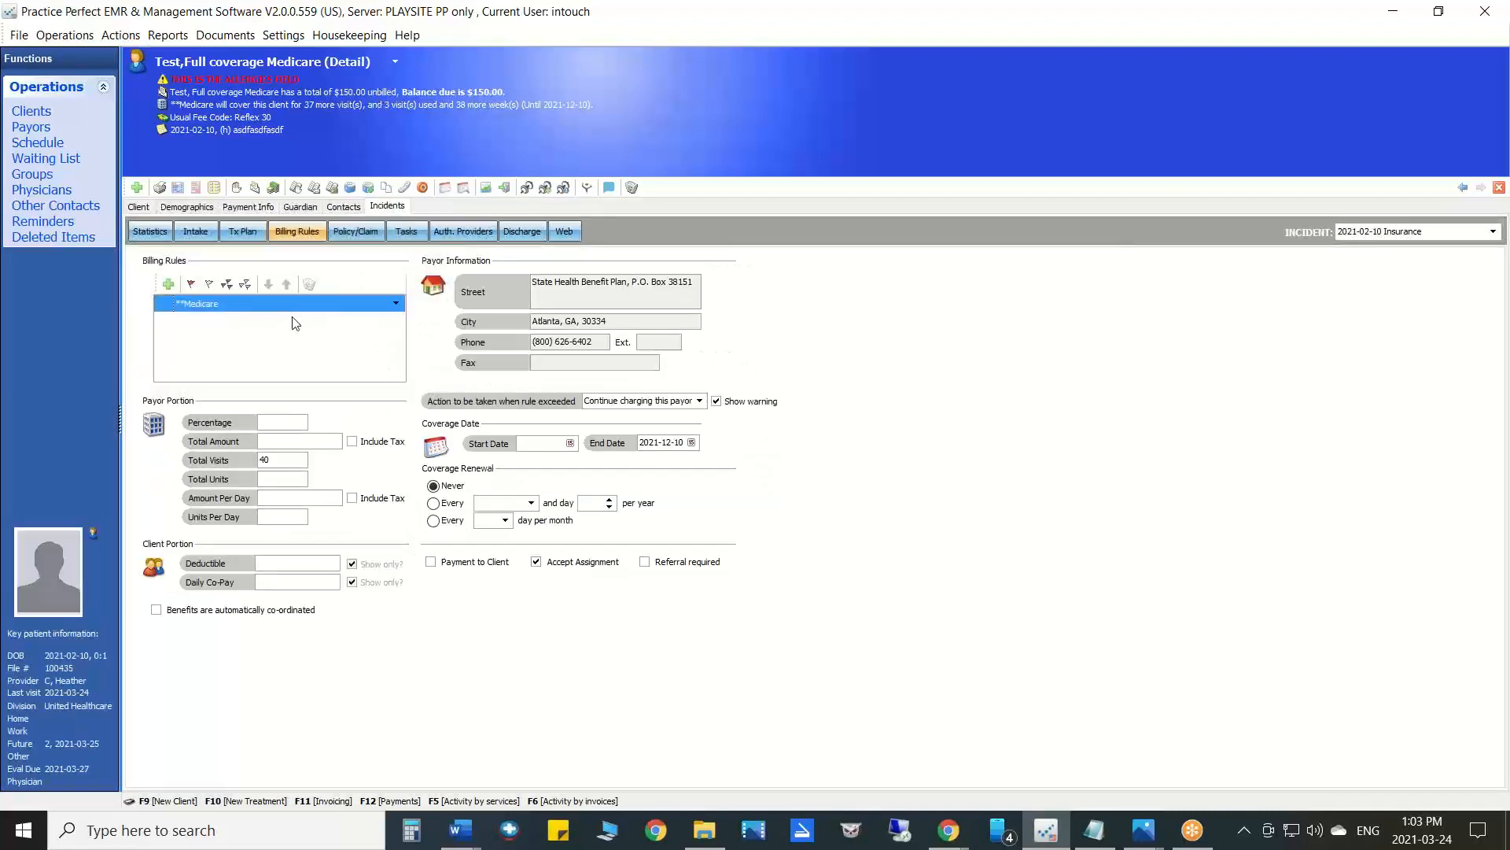
# - Examine the Medicare rule's total visits and coverage end date against the coverage summary in the client header
pyautogui.click(167, 305)
pyautogui.click(157, 304)
pyautogui.click(277, 458)
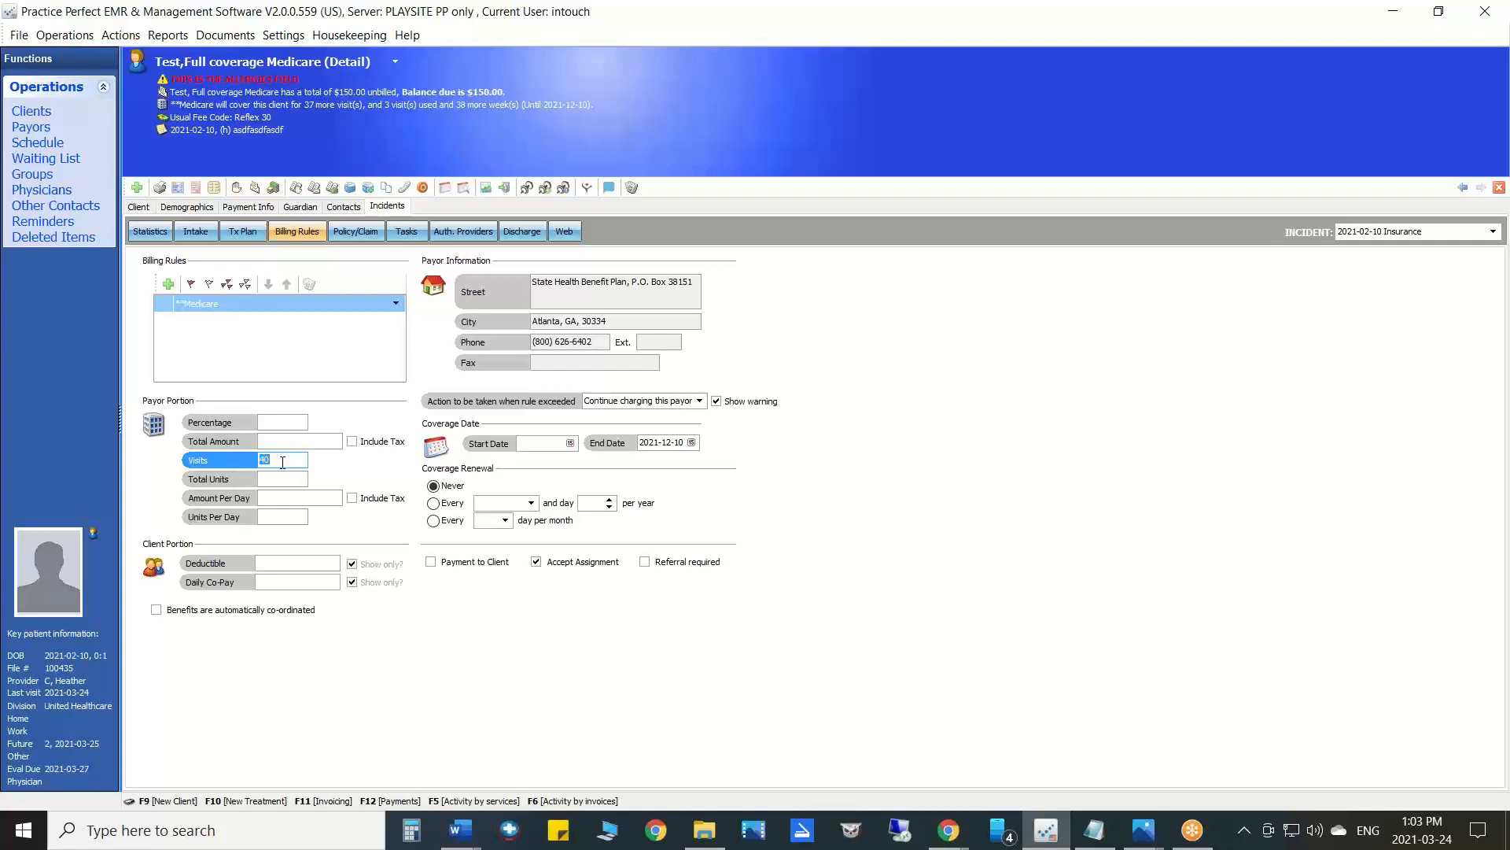
pyautogui.click(673, 445)
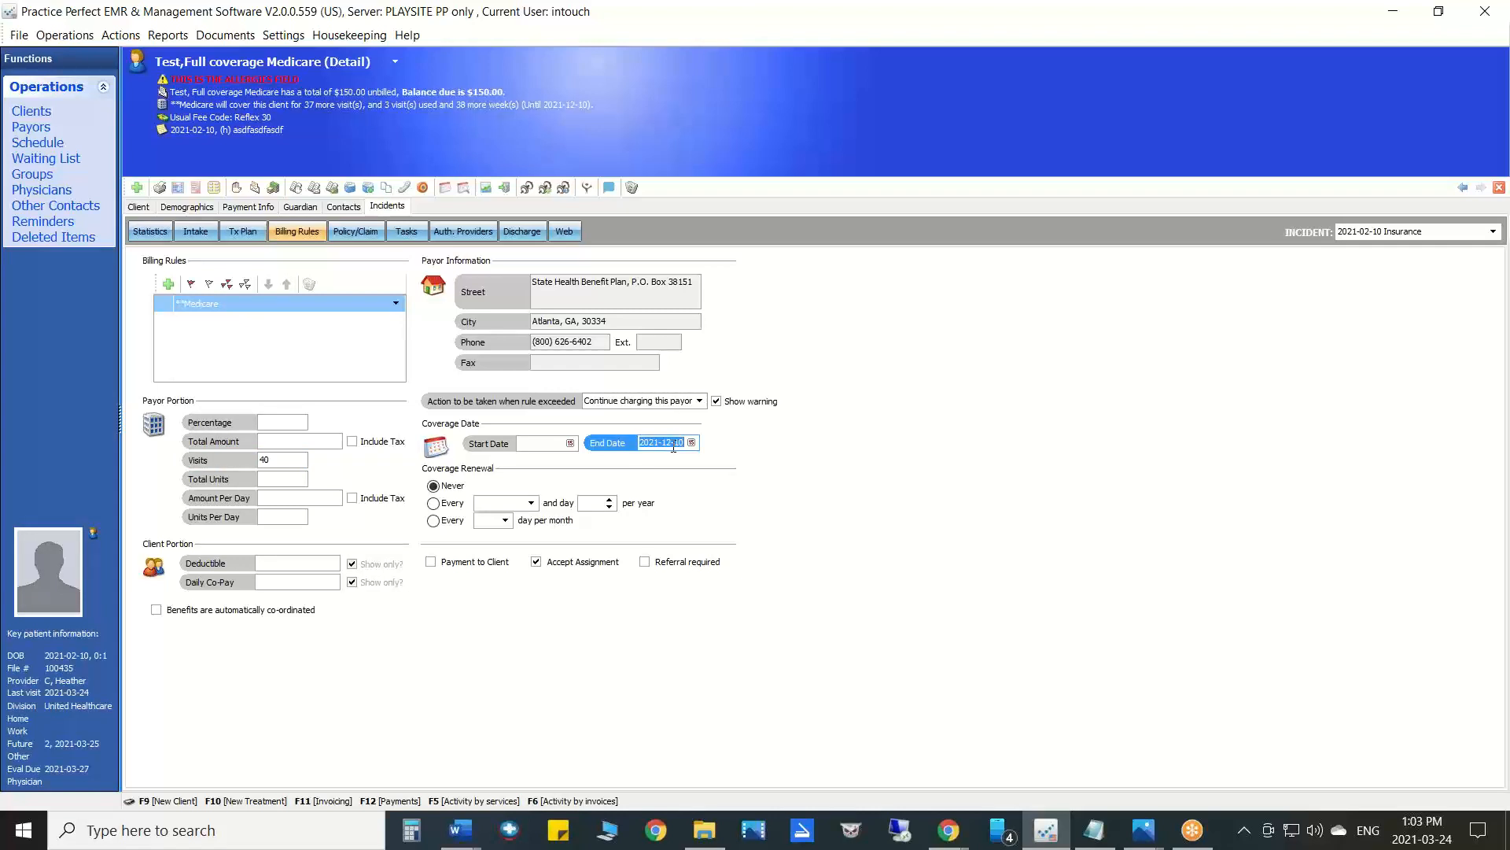
pyautogui.click(402, 91)
pyautogui.click(402, 107)
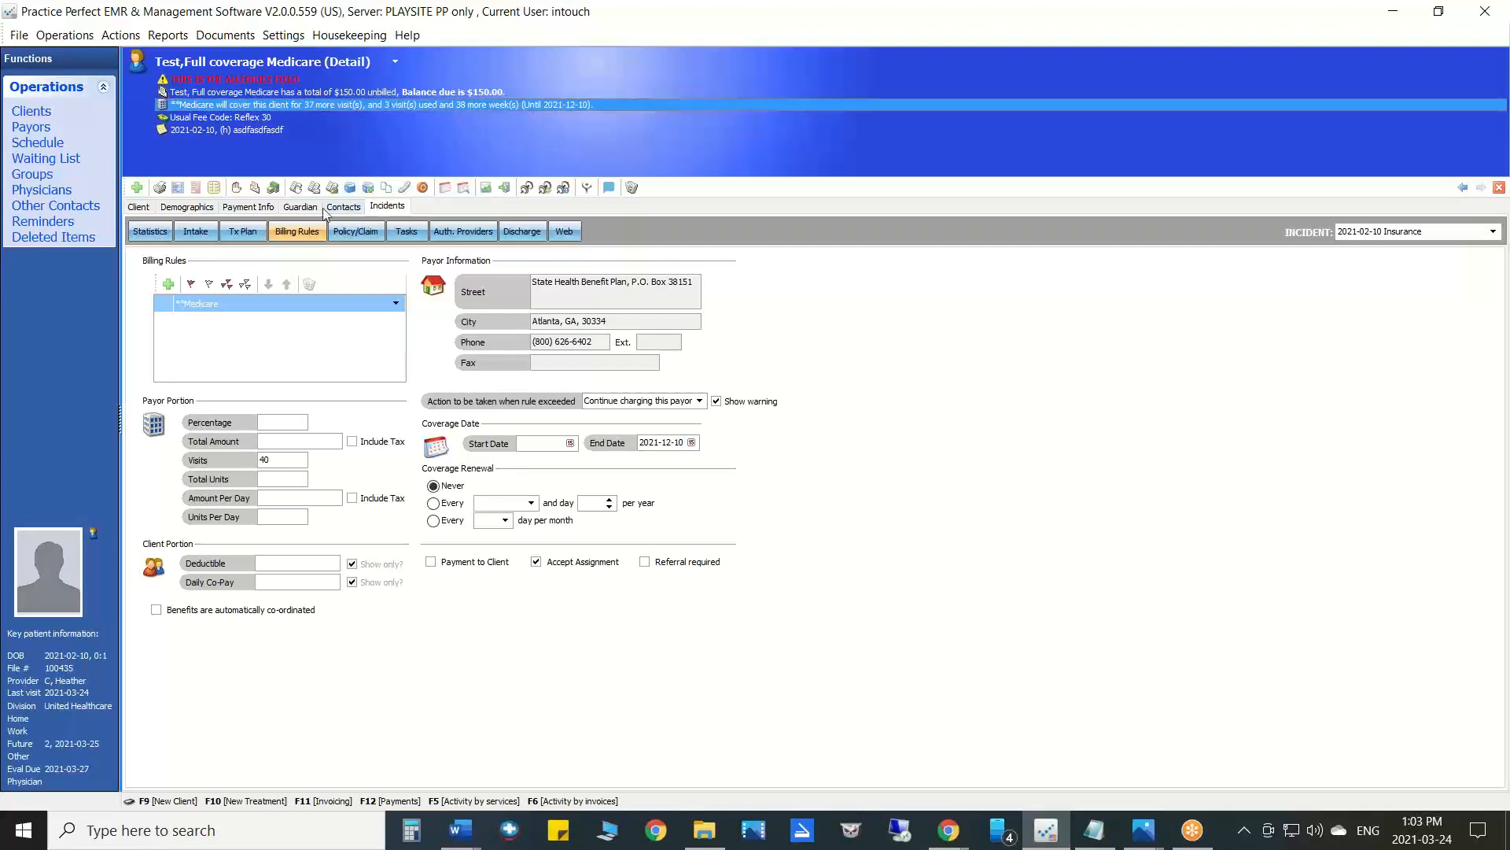
# - Check the client details and demographics, and view the incident's Medicare policy and claim information
pyautogui.click(138, 208)
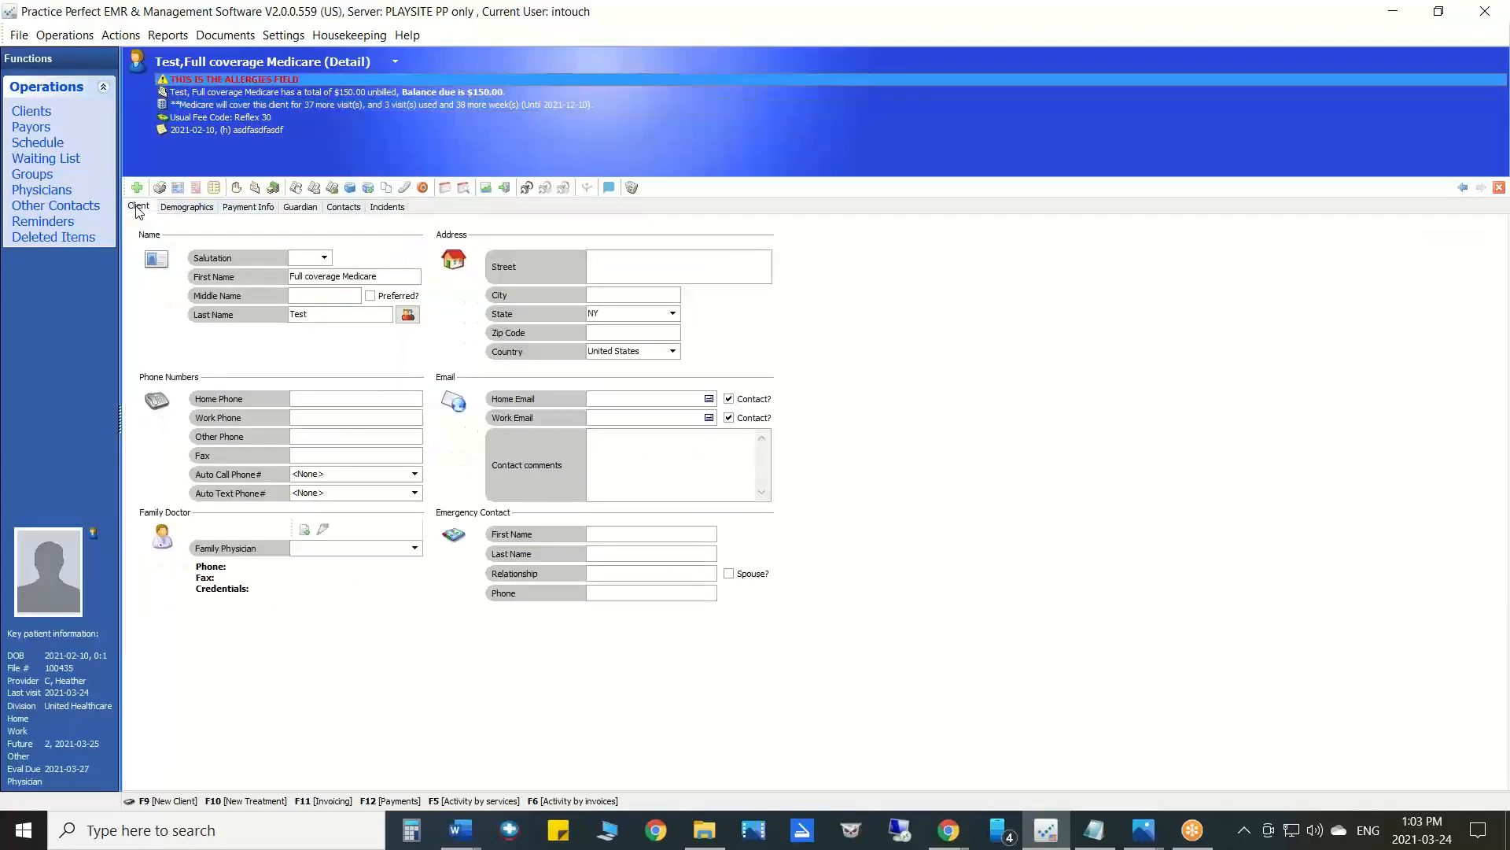
pyautogui.click(182, 209)
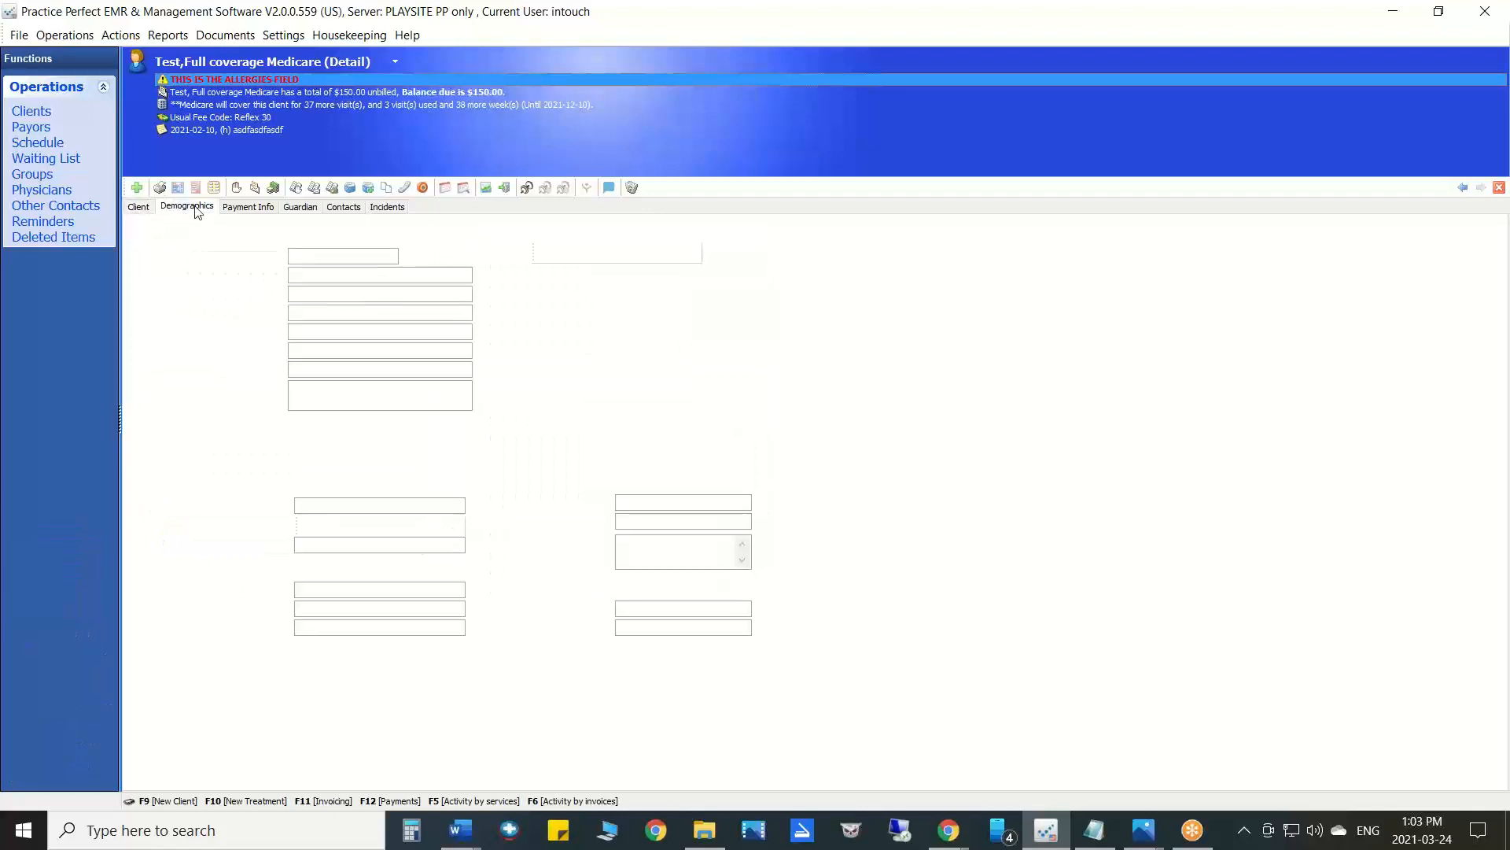
pyautogui.click(385, 208)
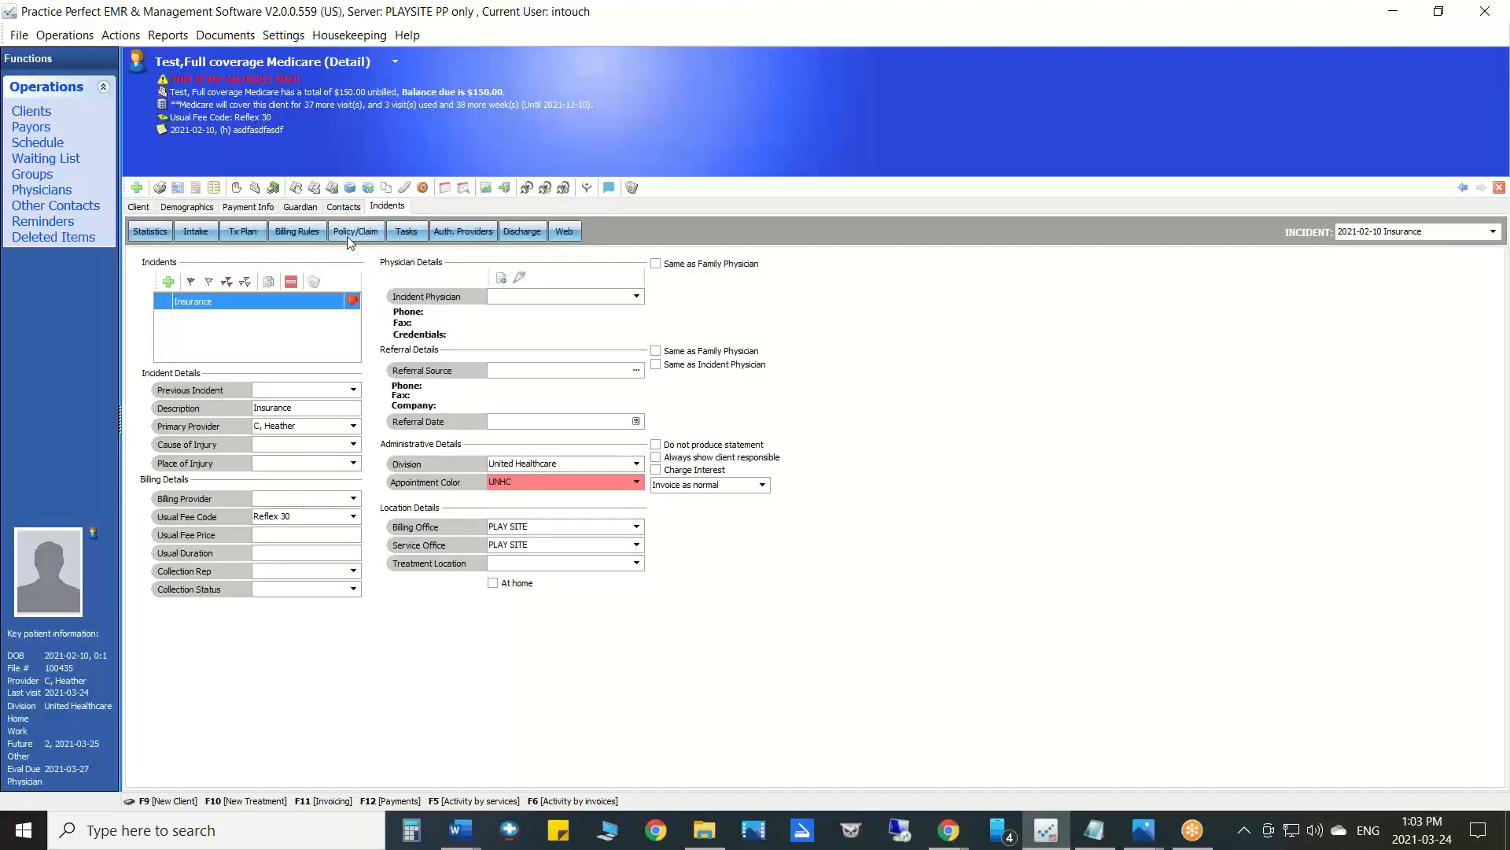
pyautogui.click(349, 235)
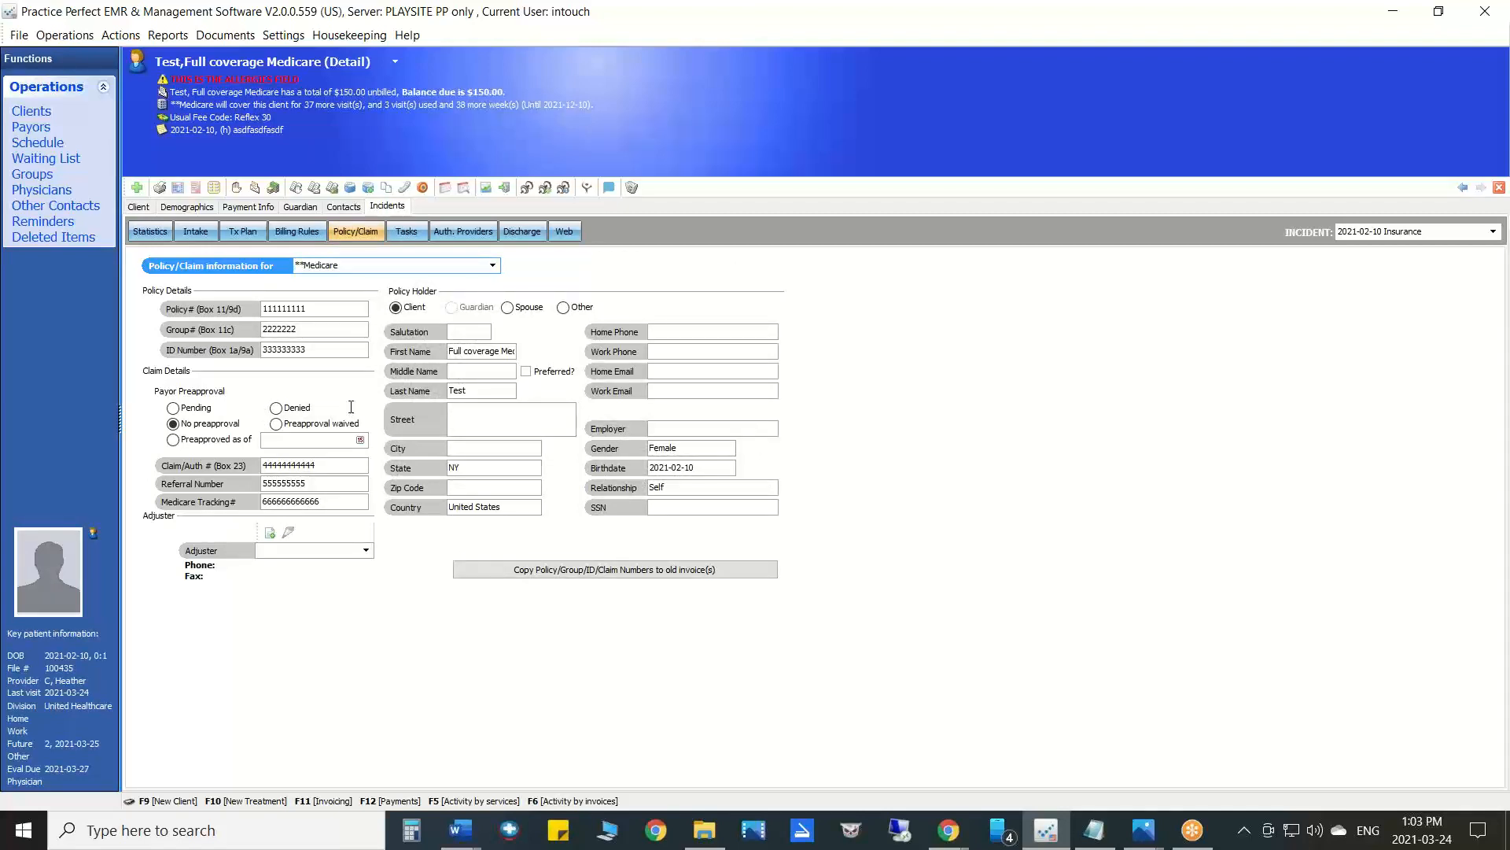
# - Return to the schedule and view the new treatment form for the Medicare test client's Tuesday 11:00 AM appointment, closing it without saving
pyautogui.click(44, 144)
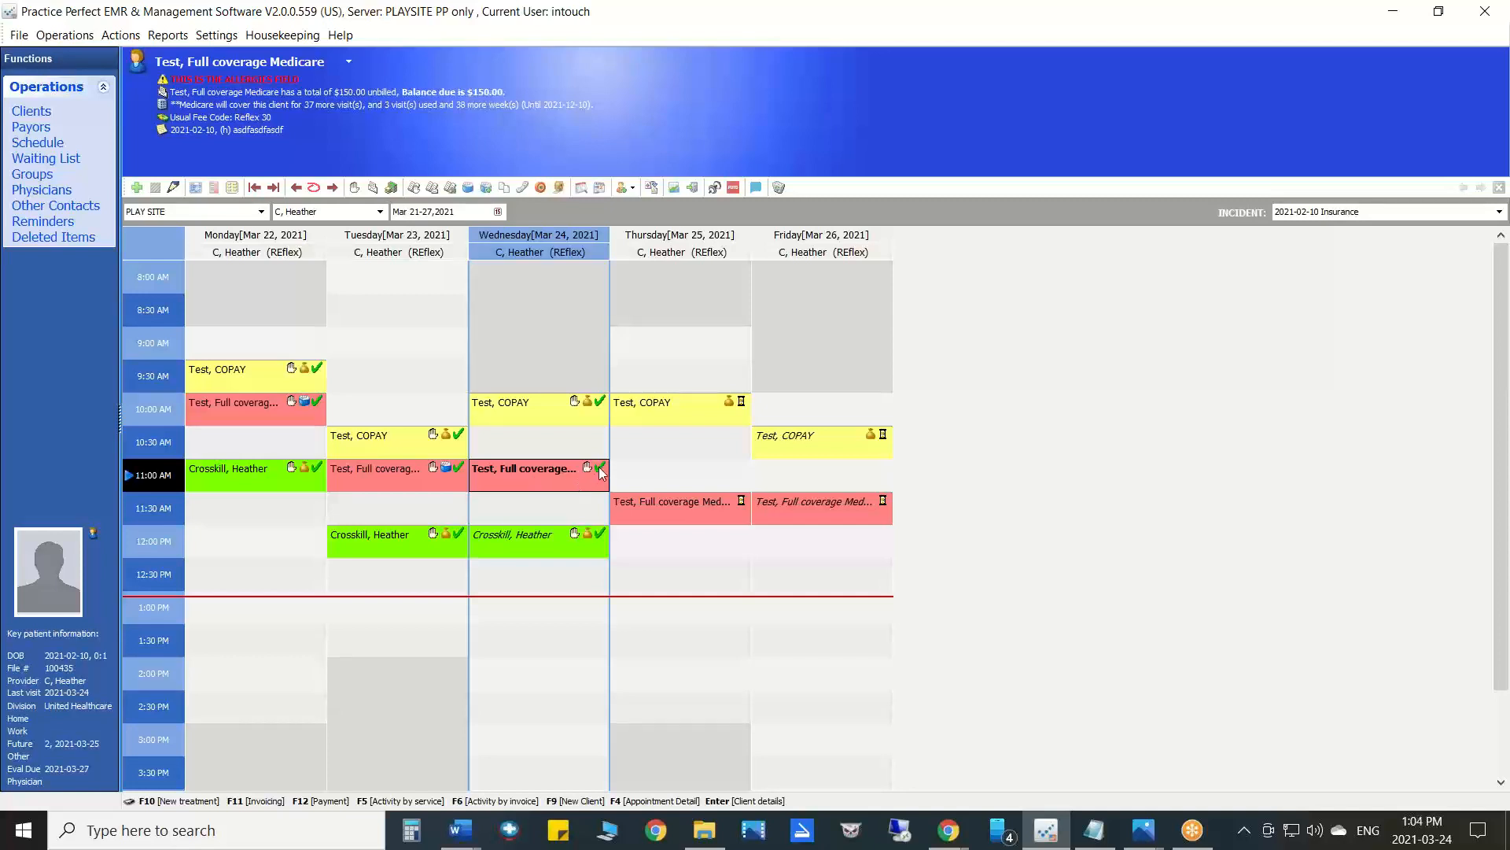
pyautogui.click(450, 475)
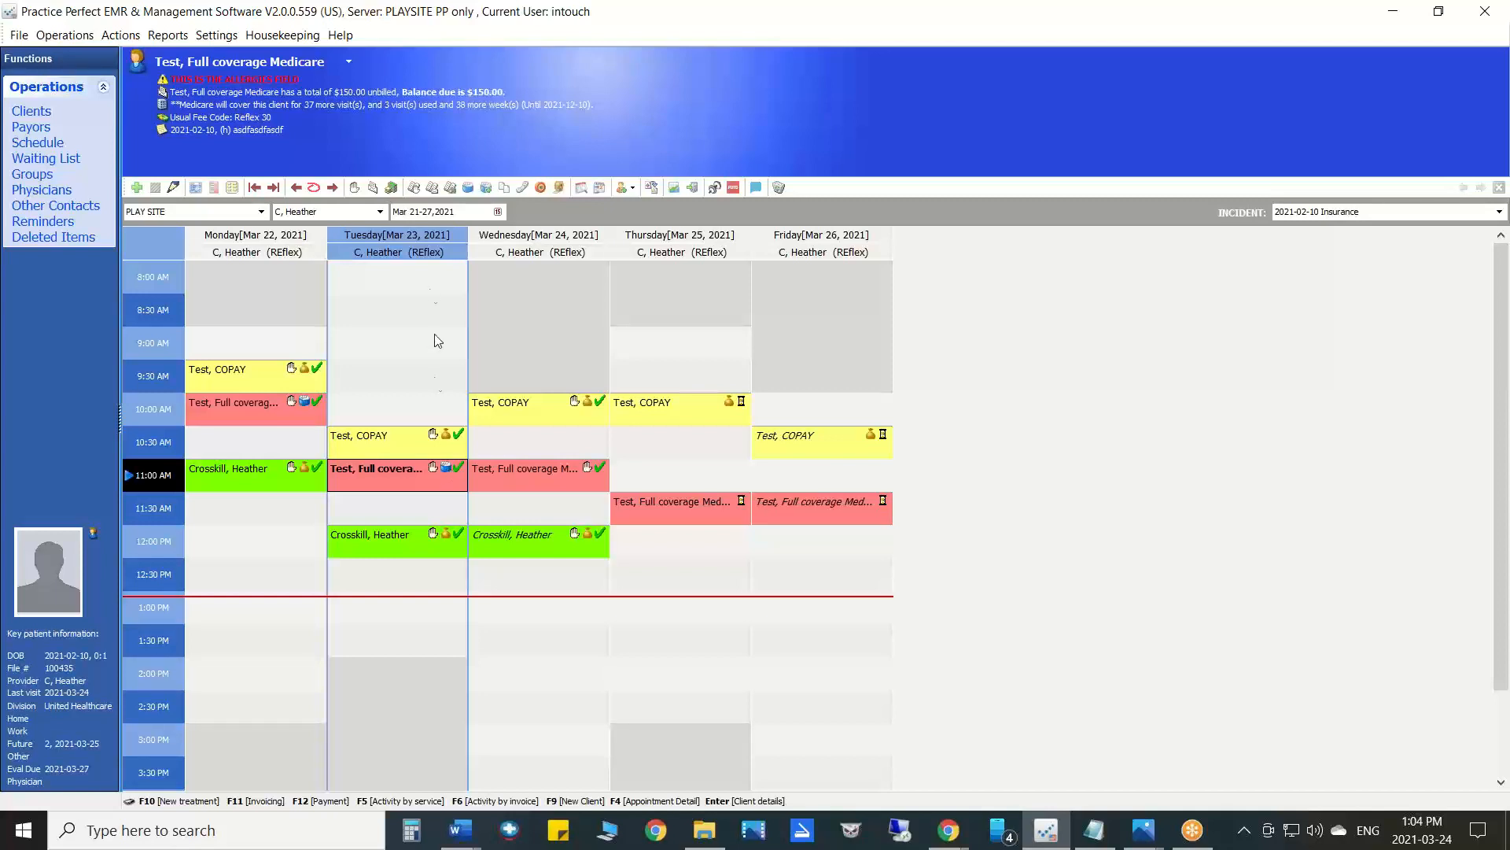
pyautogui.click(355, 189)
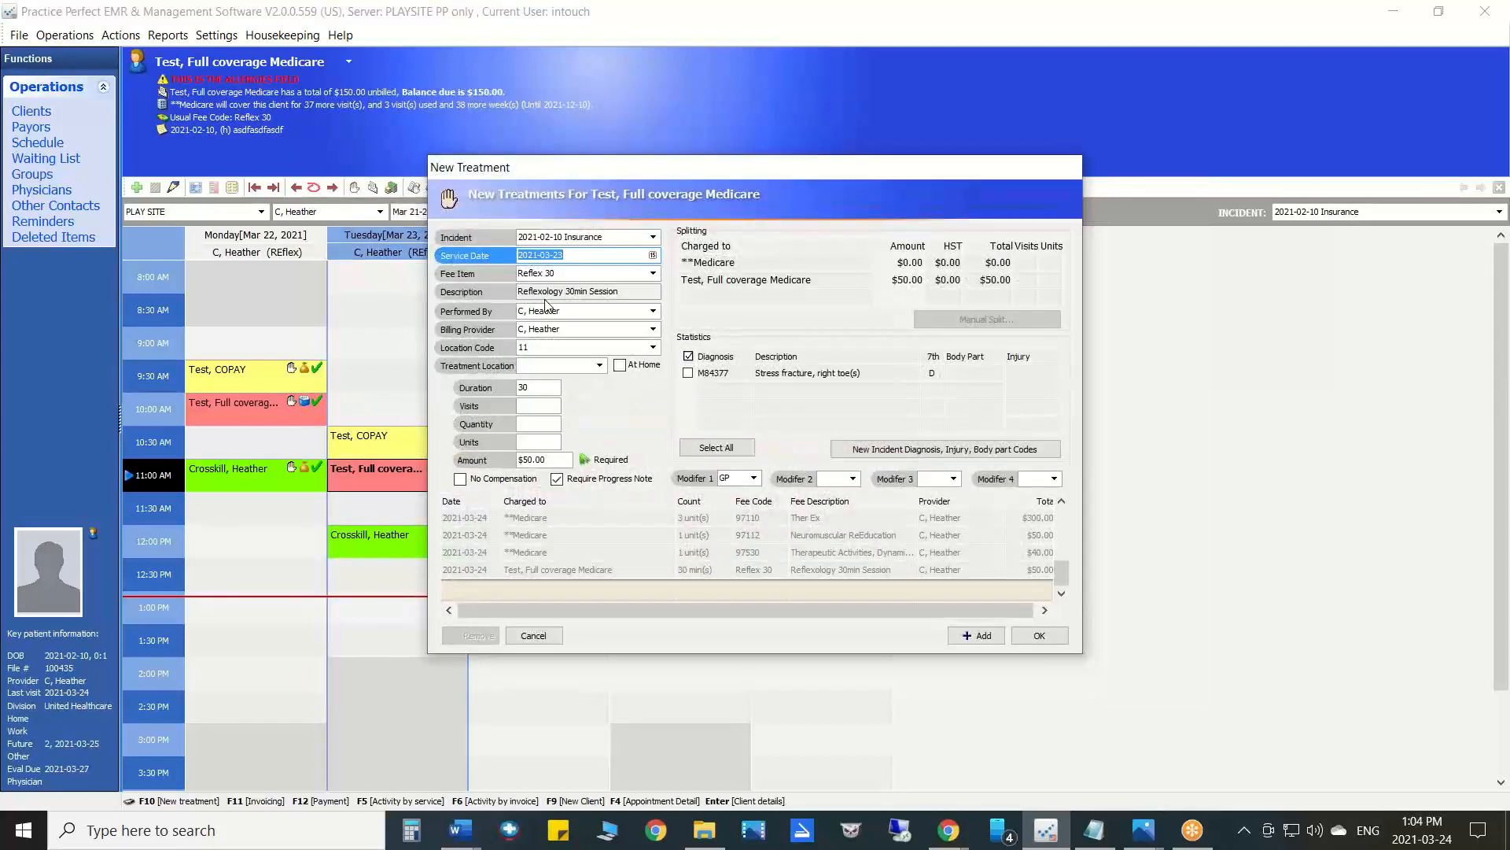
pyautogui.press('Tab')
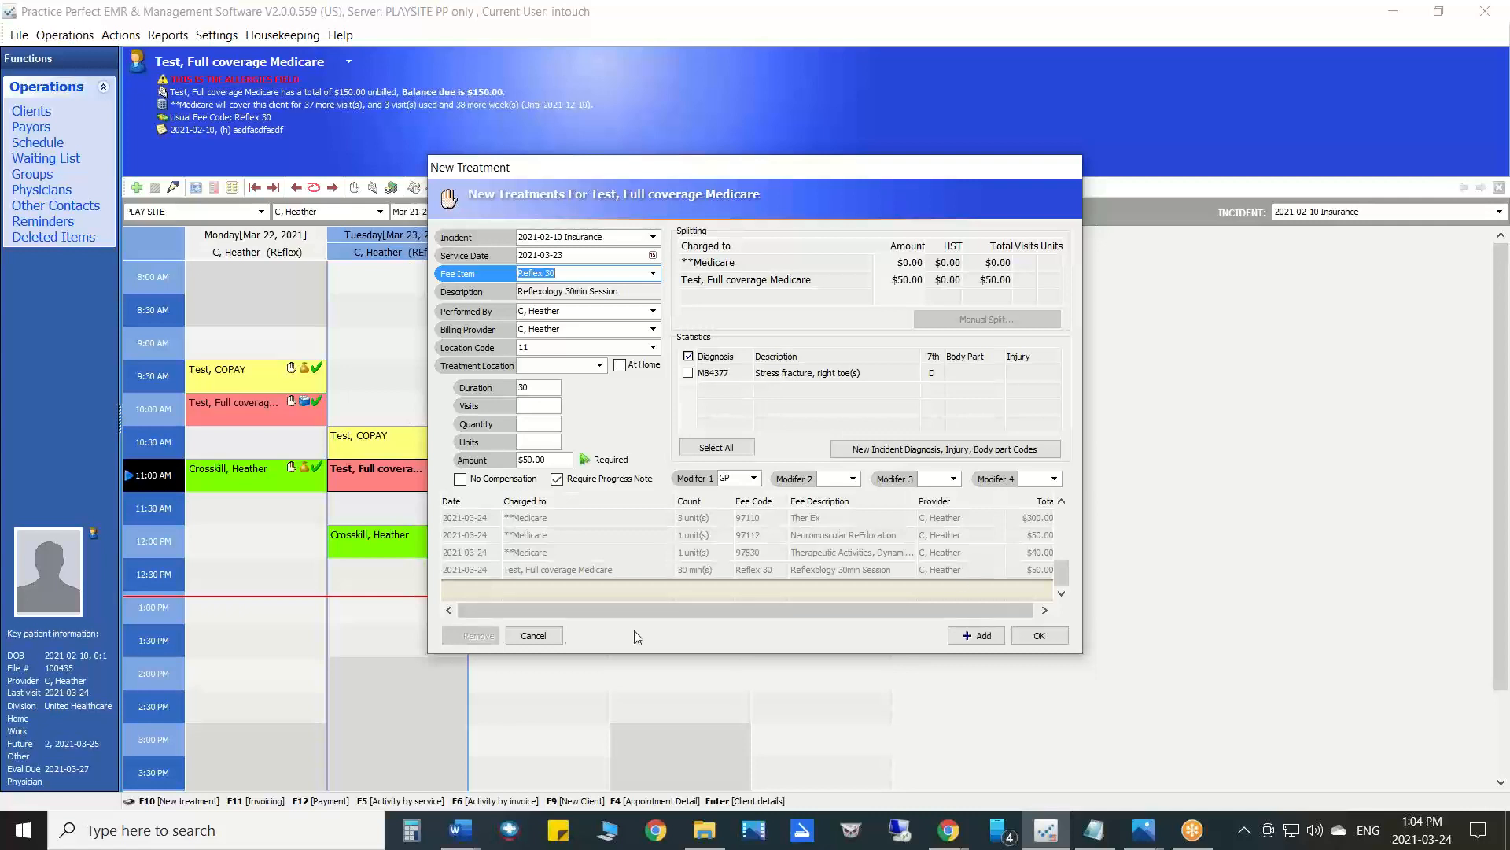
pyautogui.click(534, 635)
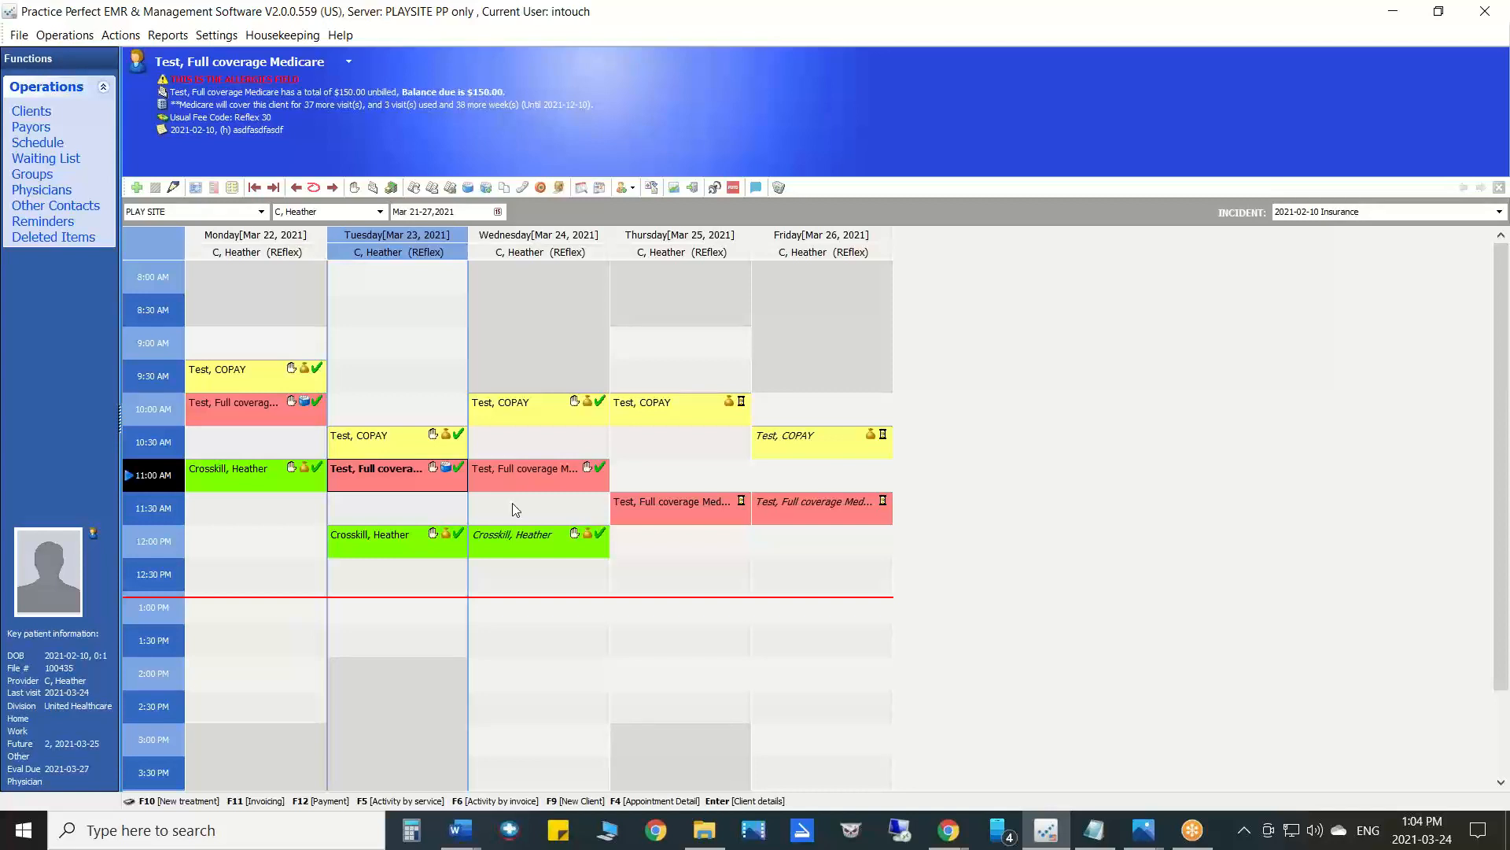
# - Check Wednesday's 10:00 AM and 12:00 PM appointments and view the status options for the COPAY test client's visit
pyautogui.click(530, 438)
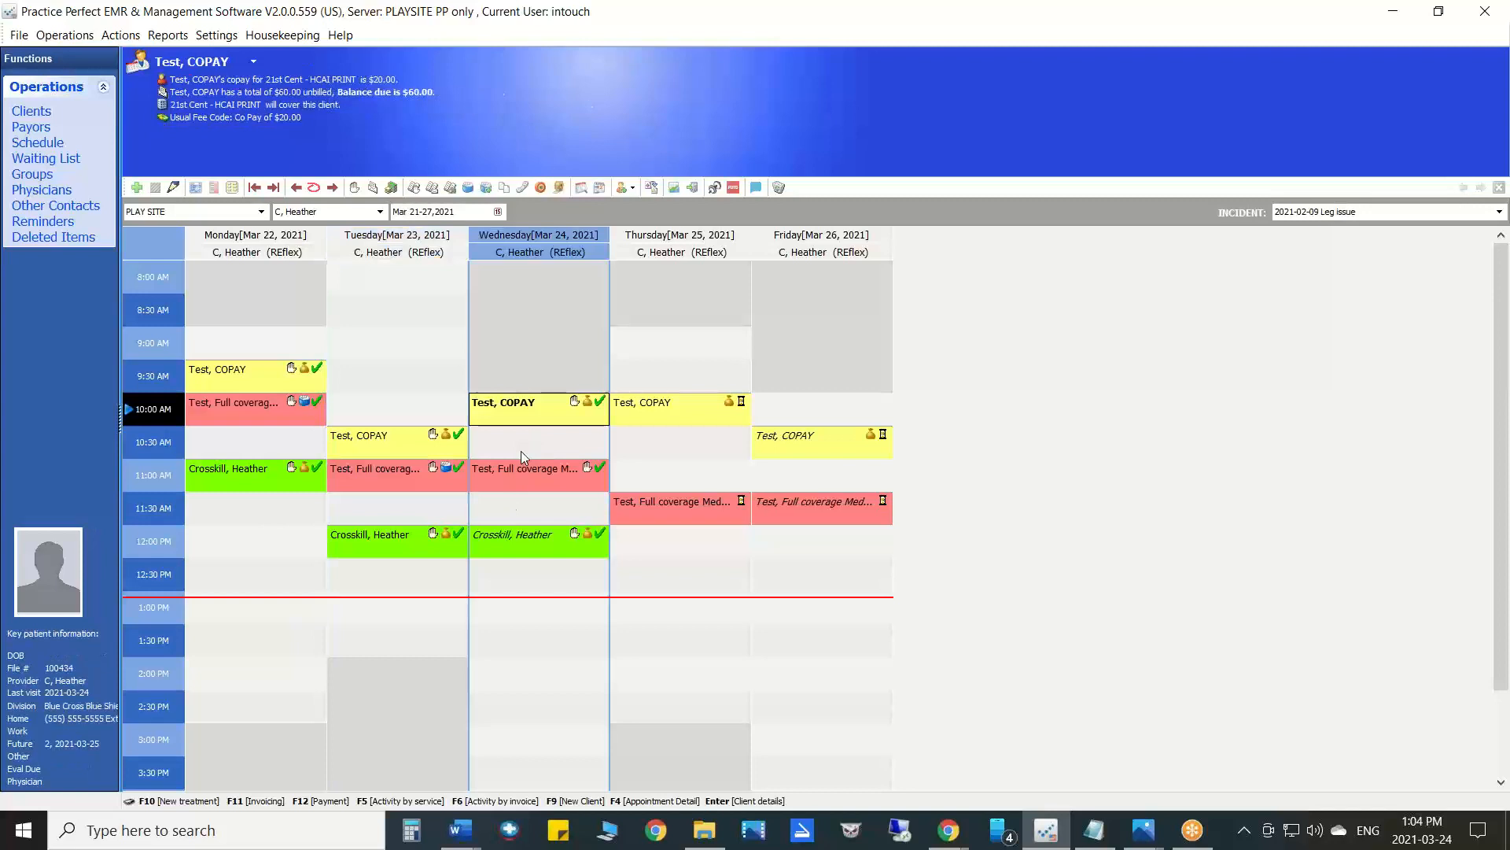
pyautogui.click(519, 541)
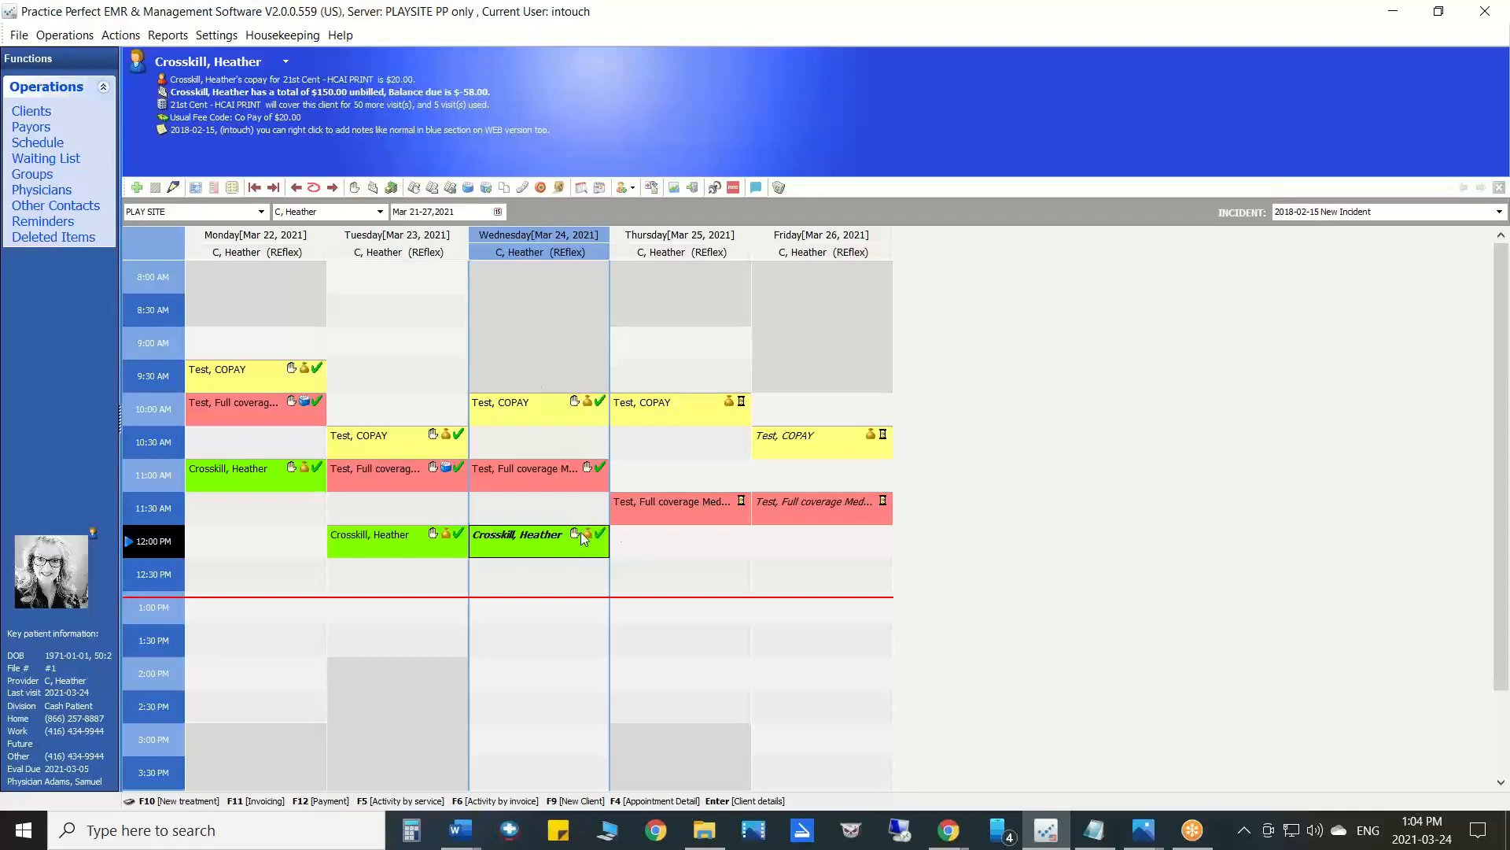
pyautogui.rightClick(606, 416)
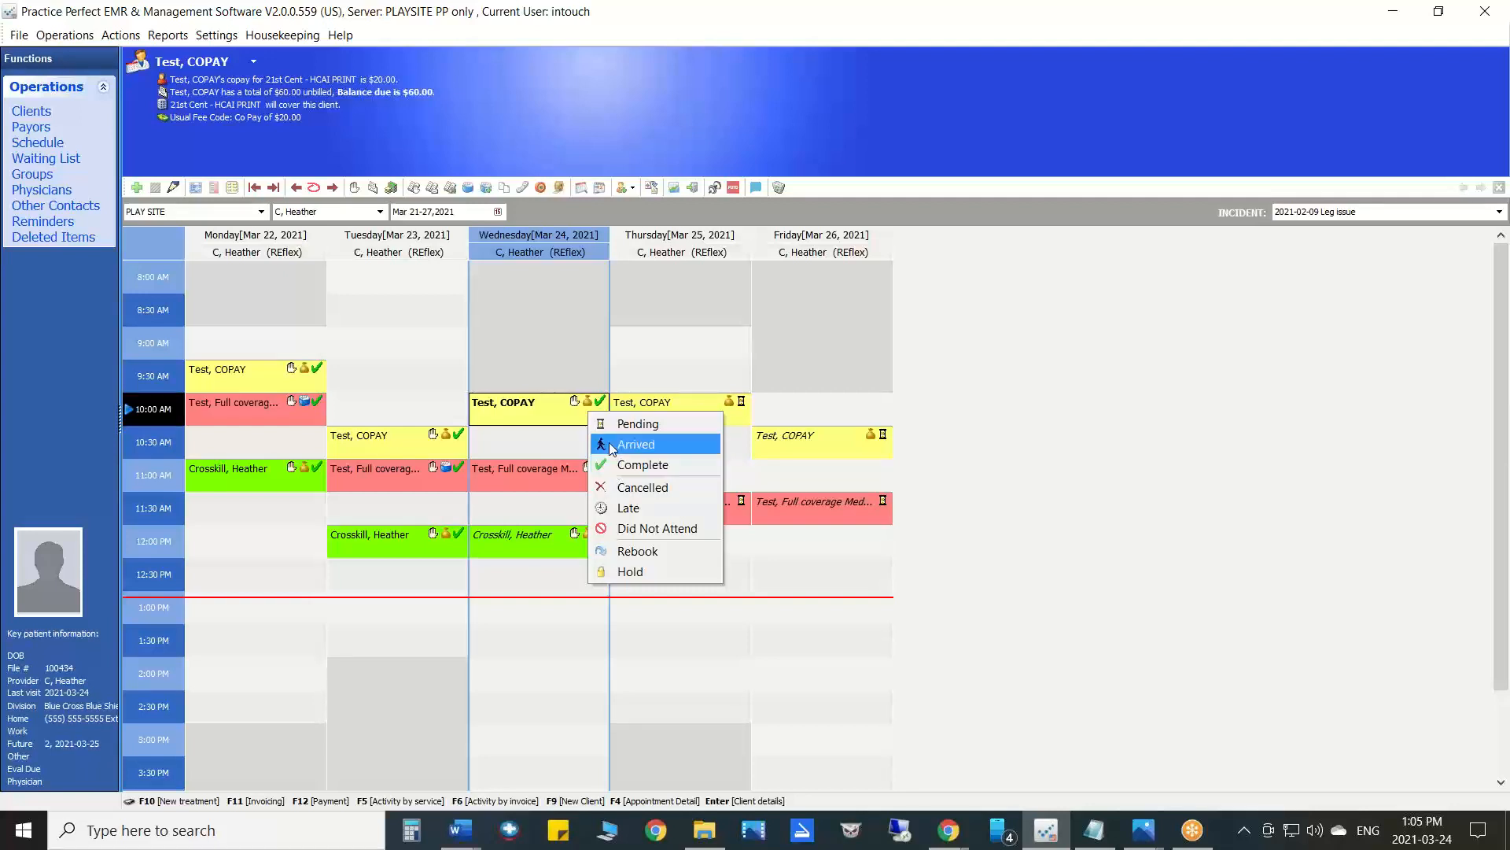
pyautogui.click(570, 413)
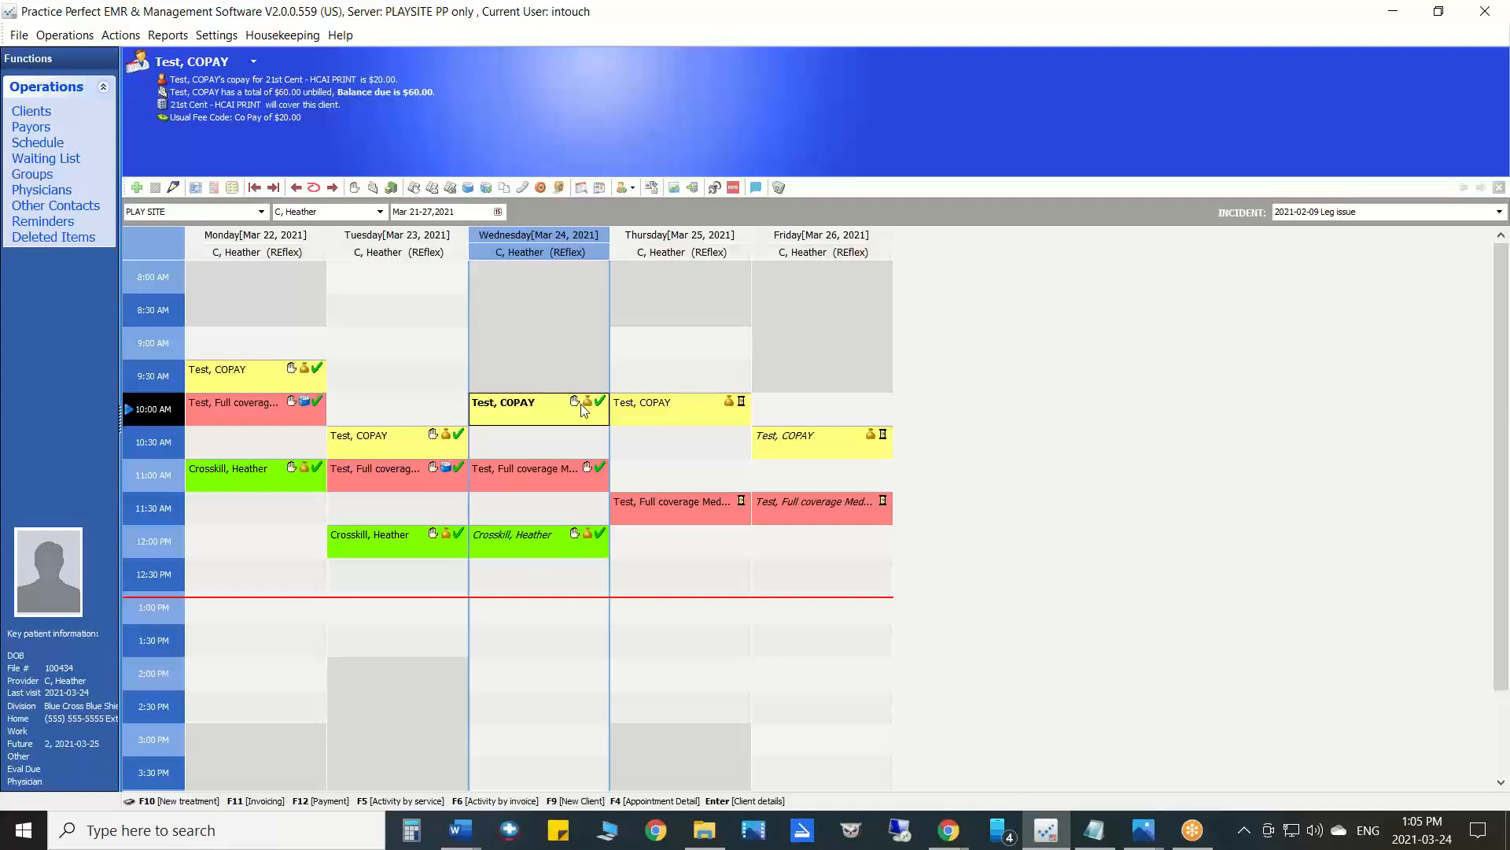
# - View the status options for the Medicare test client's Thursday 11:30 AM appointment without choosing one
pyautogui.click(696, 504)
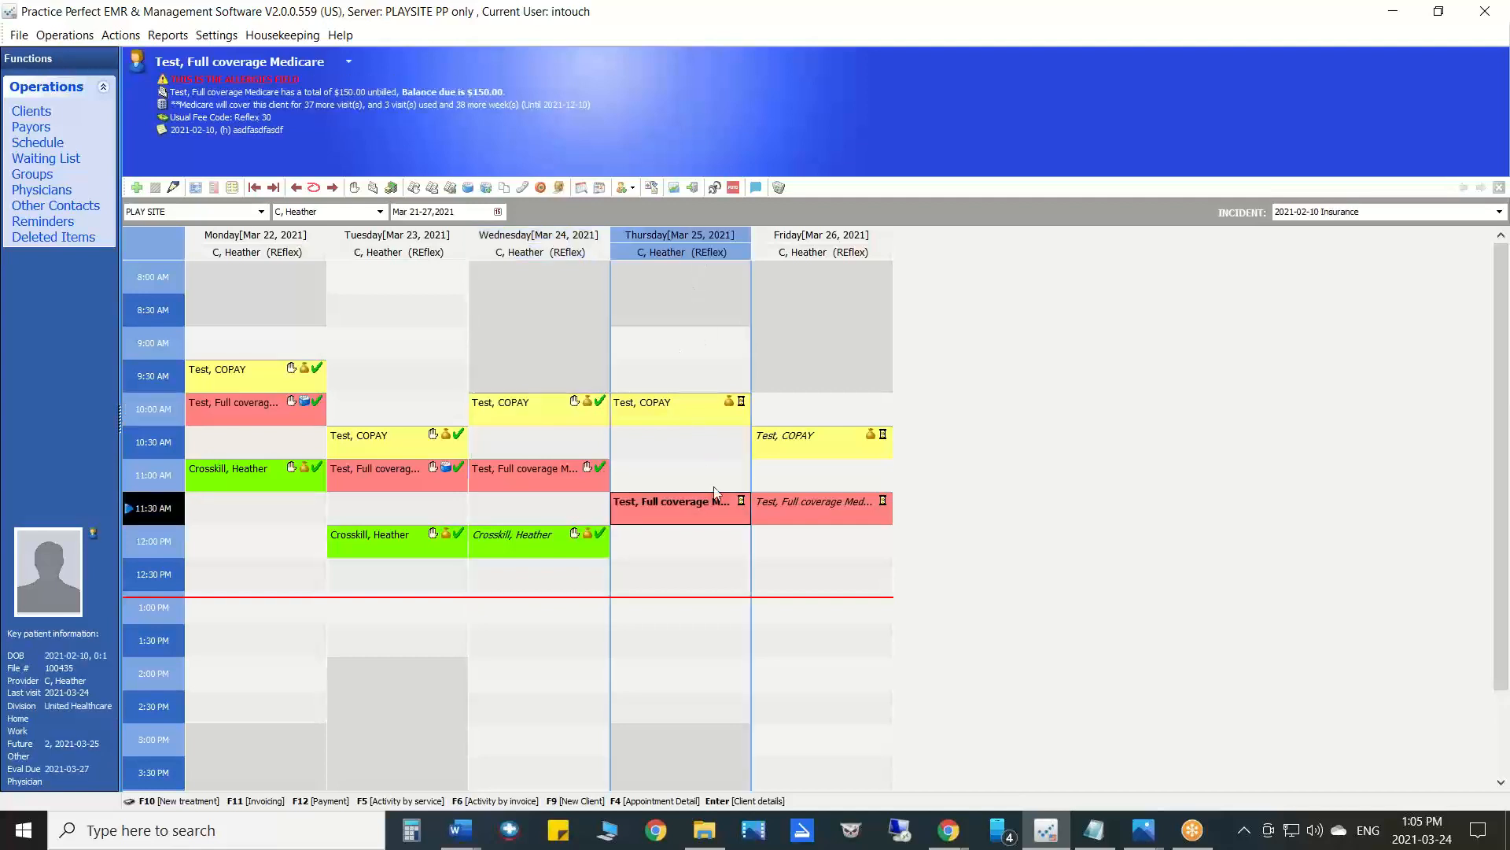
pyautogui.rightClick(746, 504)
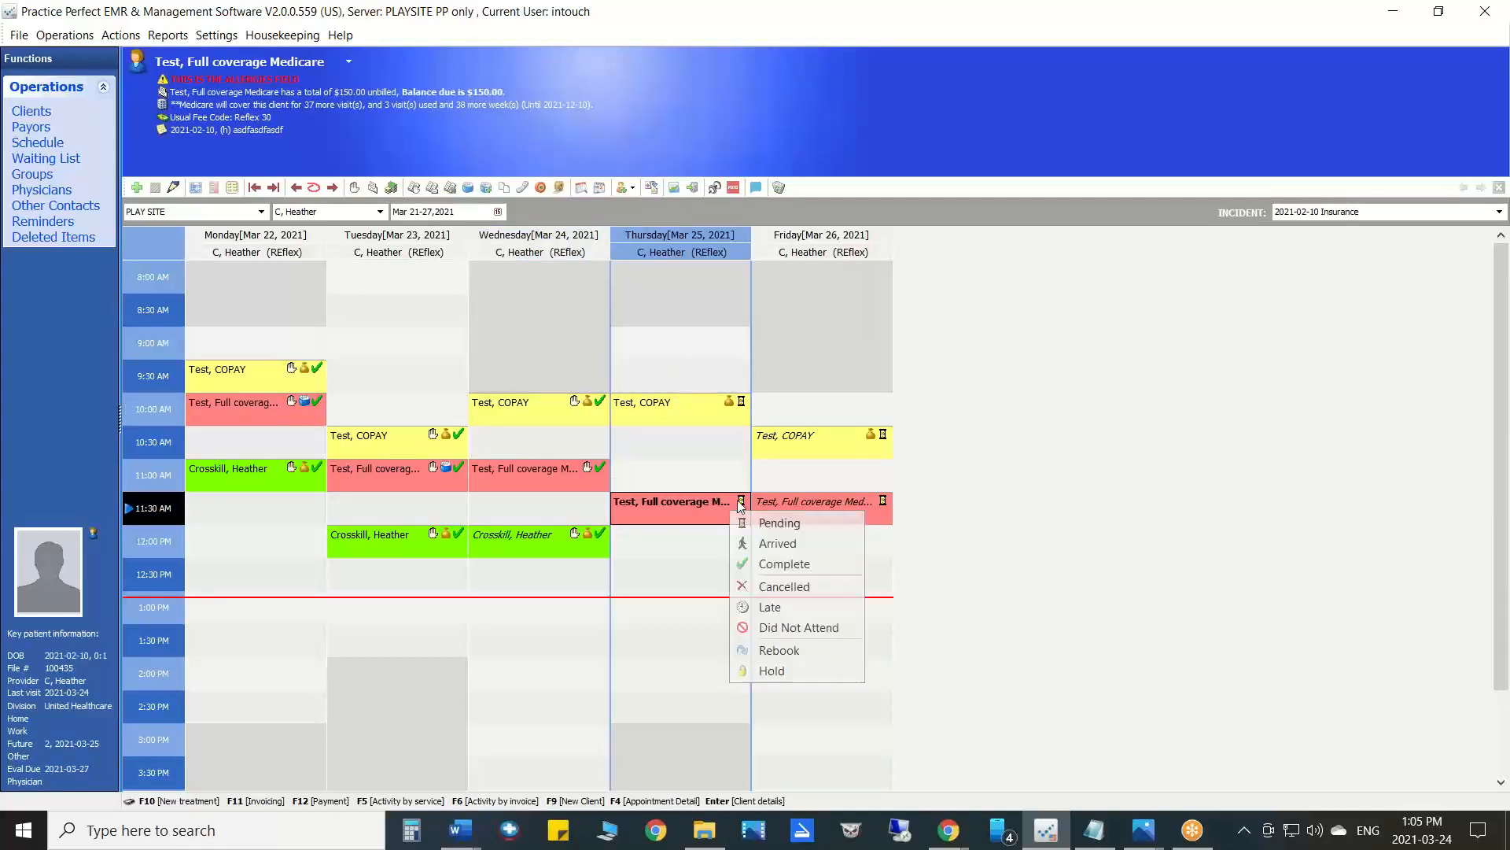
pyautogui.click(756, 503)
pyautogui.click(742, 502)
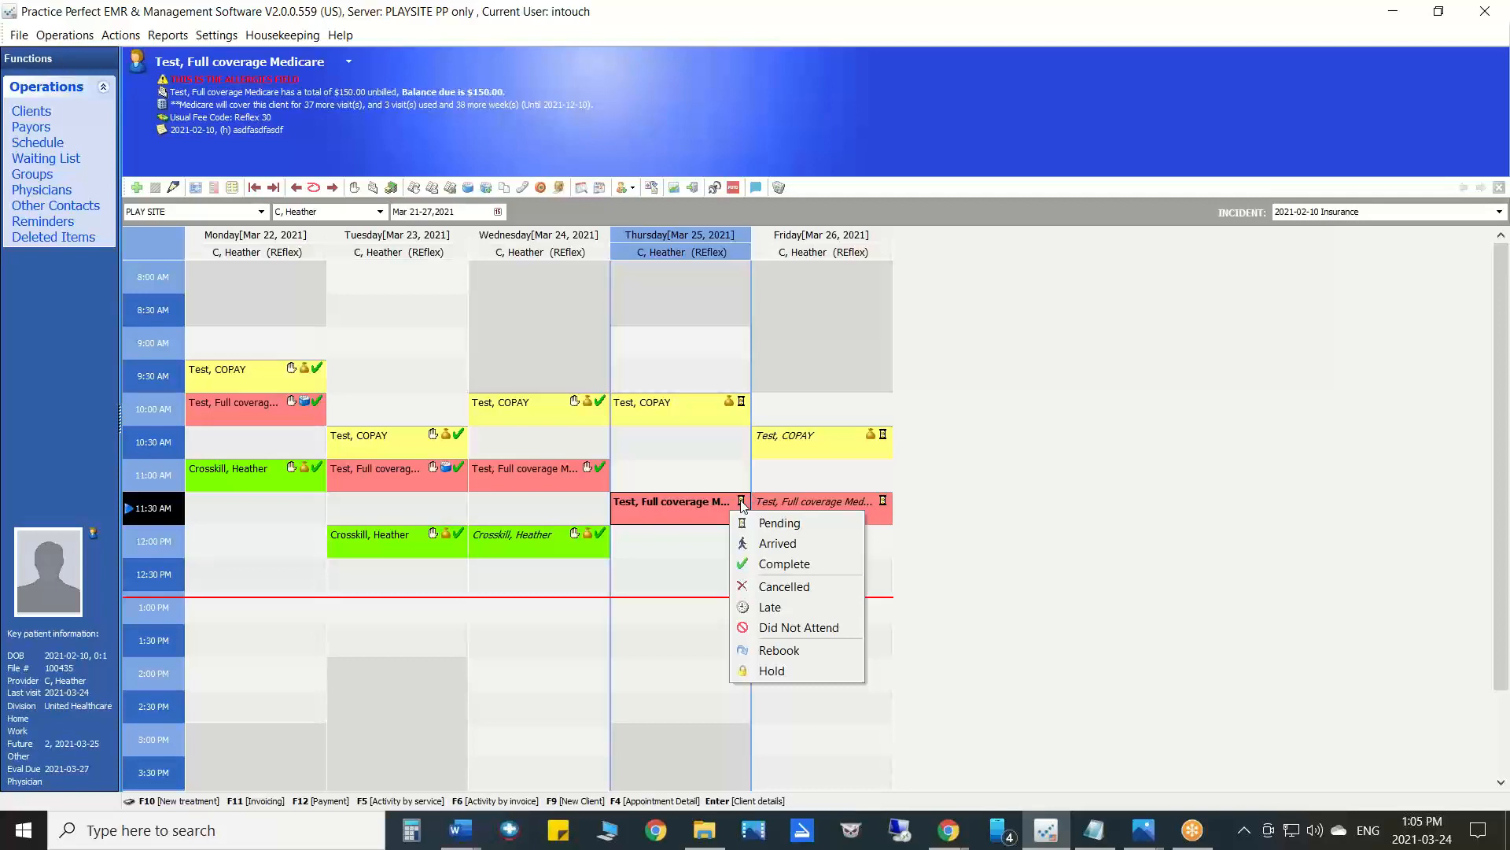
pyautogui.click(702, 512)
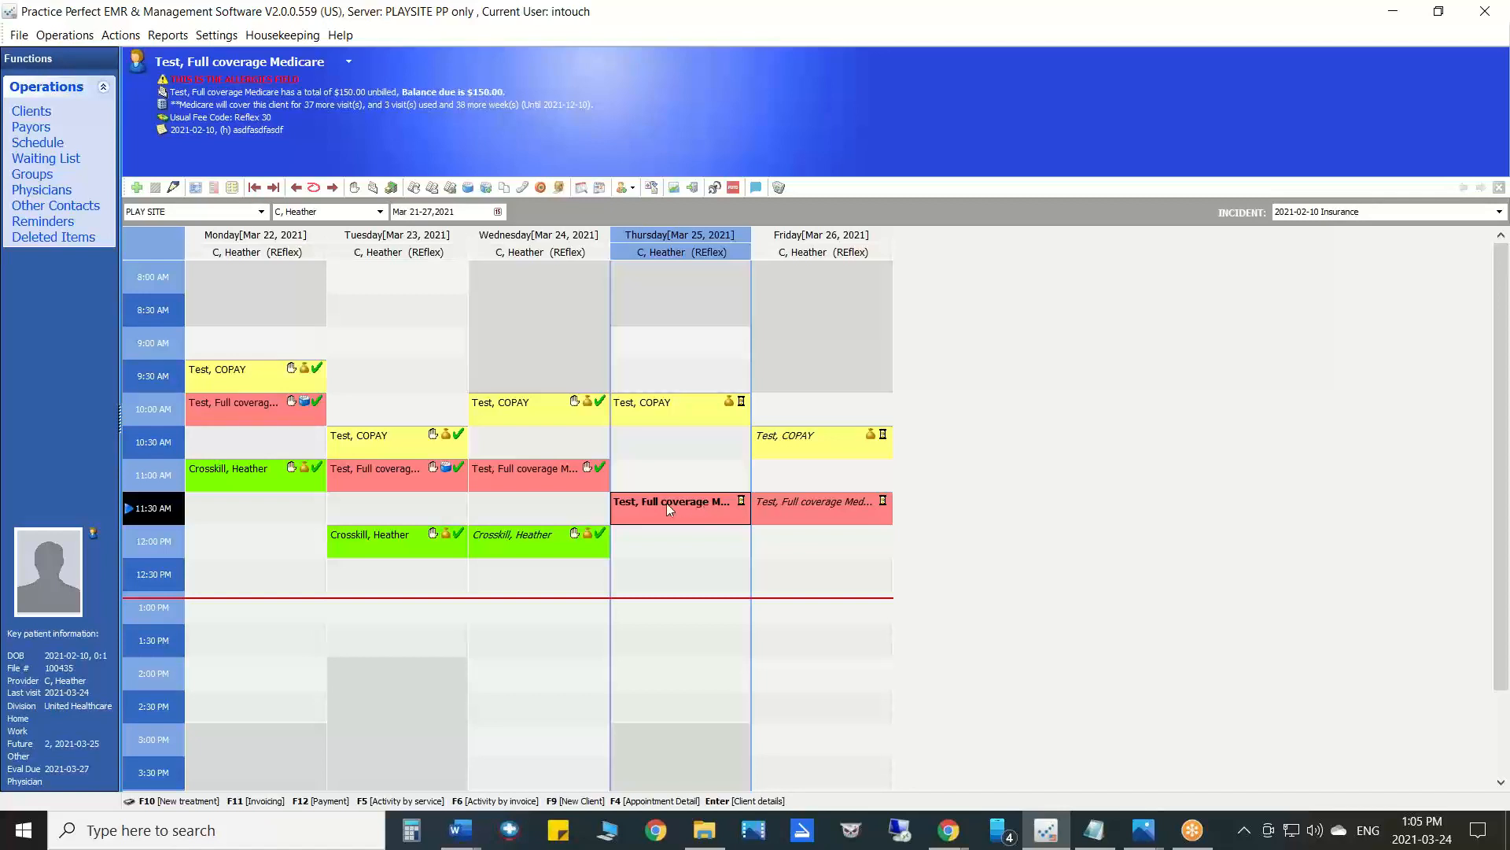
# - Select the COPAY test client's Wednesday 10:00 AM appointment and open the options for the Daily Reconciliation Report
pyautogui.click(549, 409)
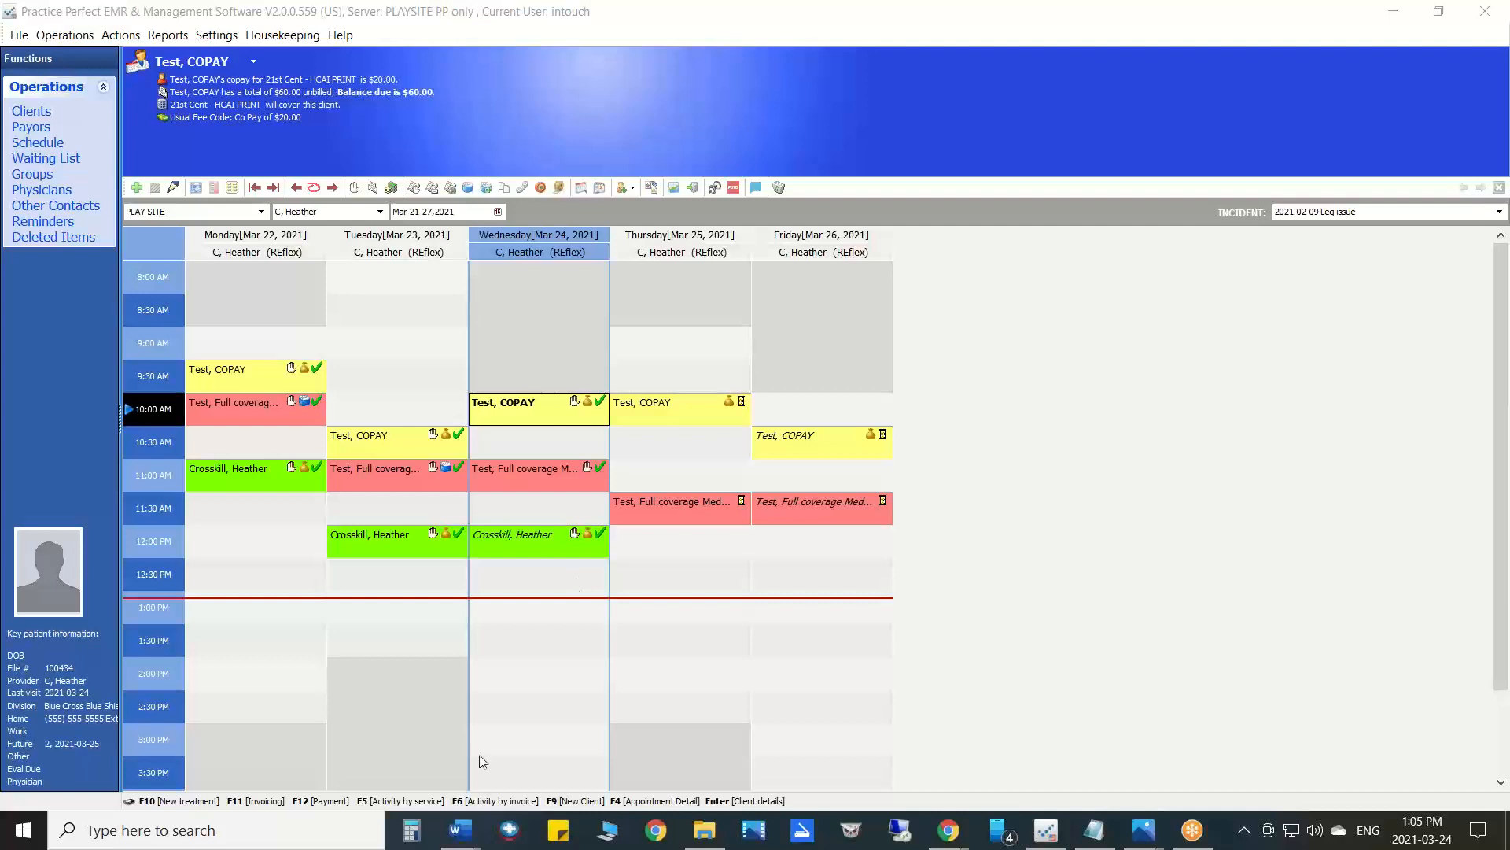
pyautogui.click(166, 39)
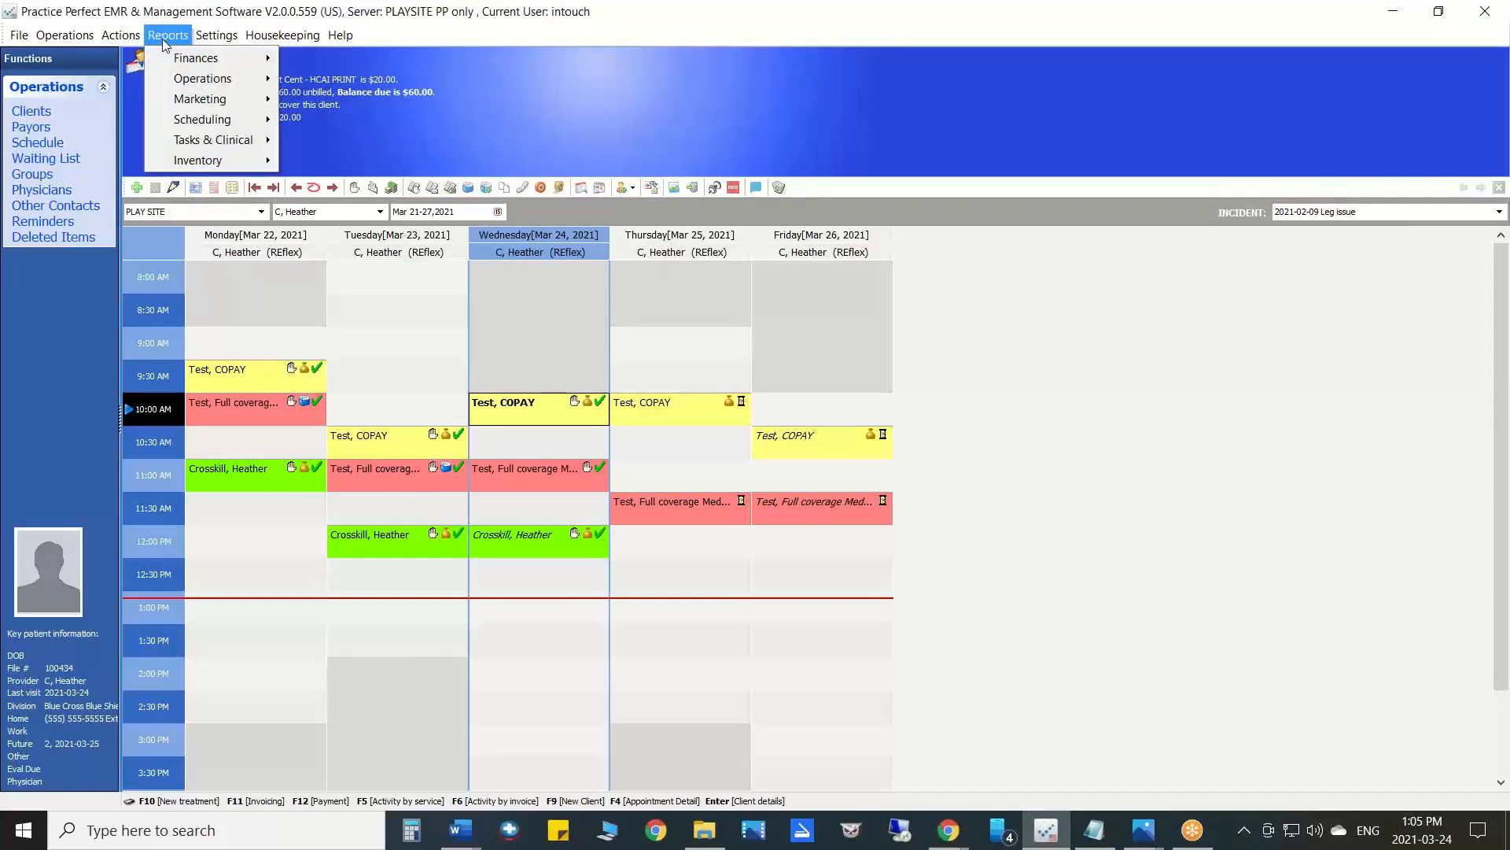
pyautogui.moveTo(185, 83)
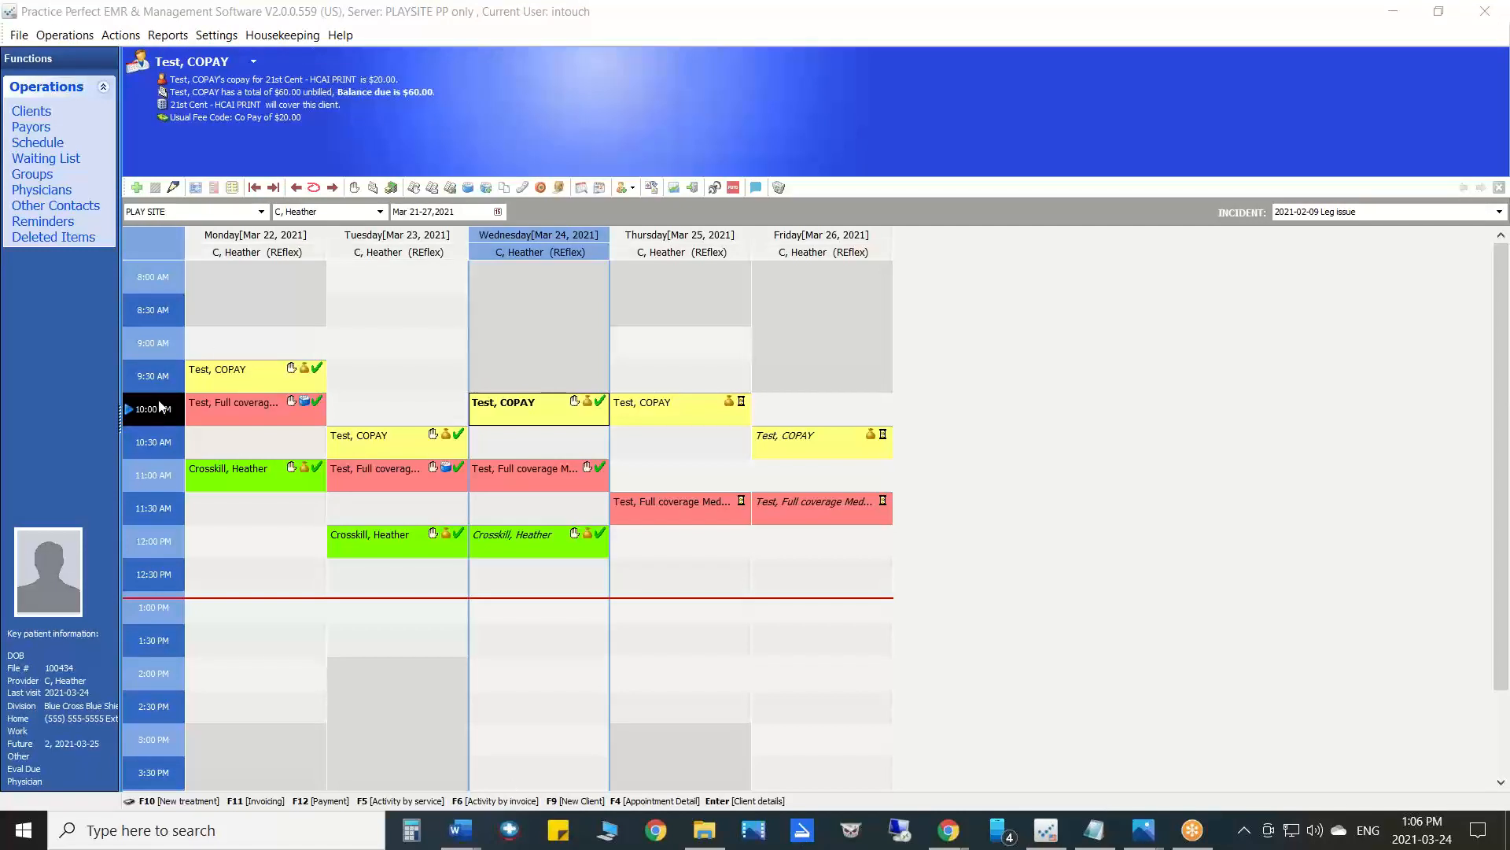
pyautogui.click(165, 36)
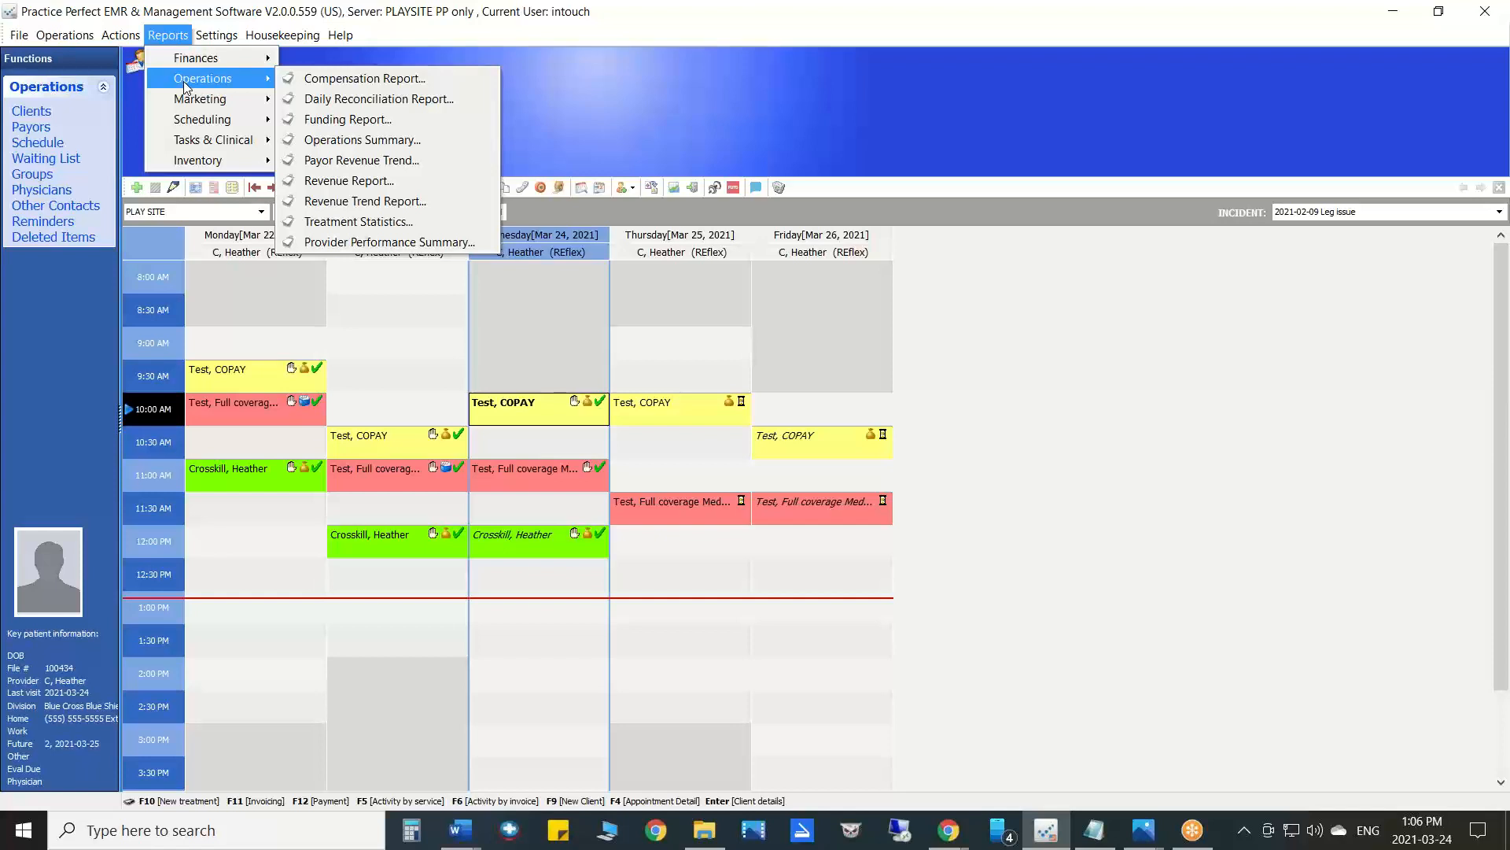
pyautogui.click(371, 100)
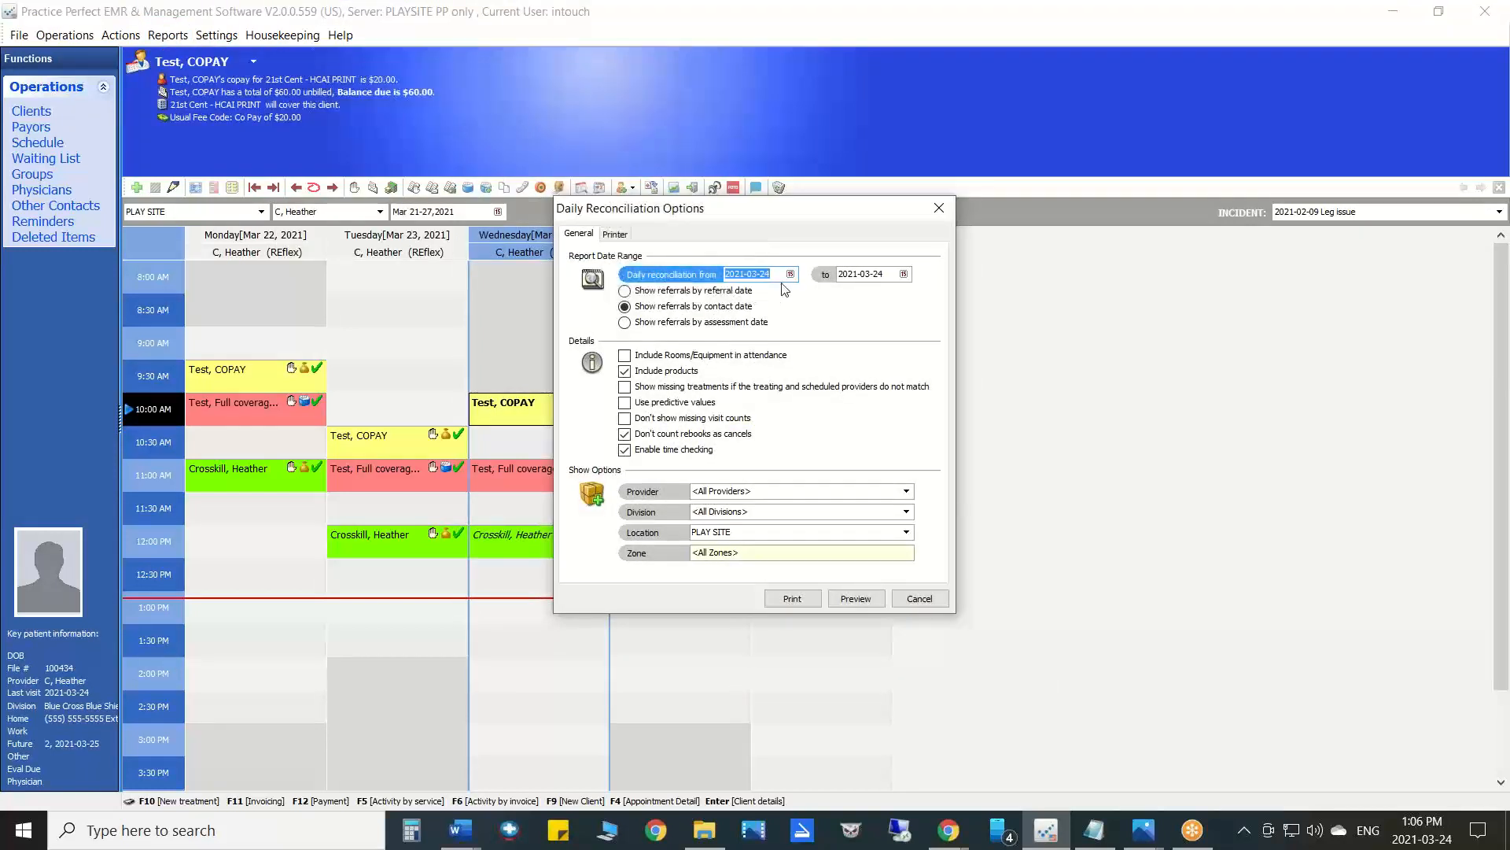
# - Set the daily reconciliation date range from 2021-03-15 to 2021-03-25 and preview the report
pyautogui.click(791, 273)
pyautogui.click(763, 349)
pyautogui.click(904, 274)
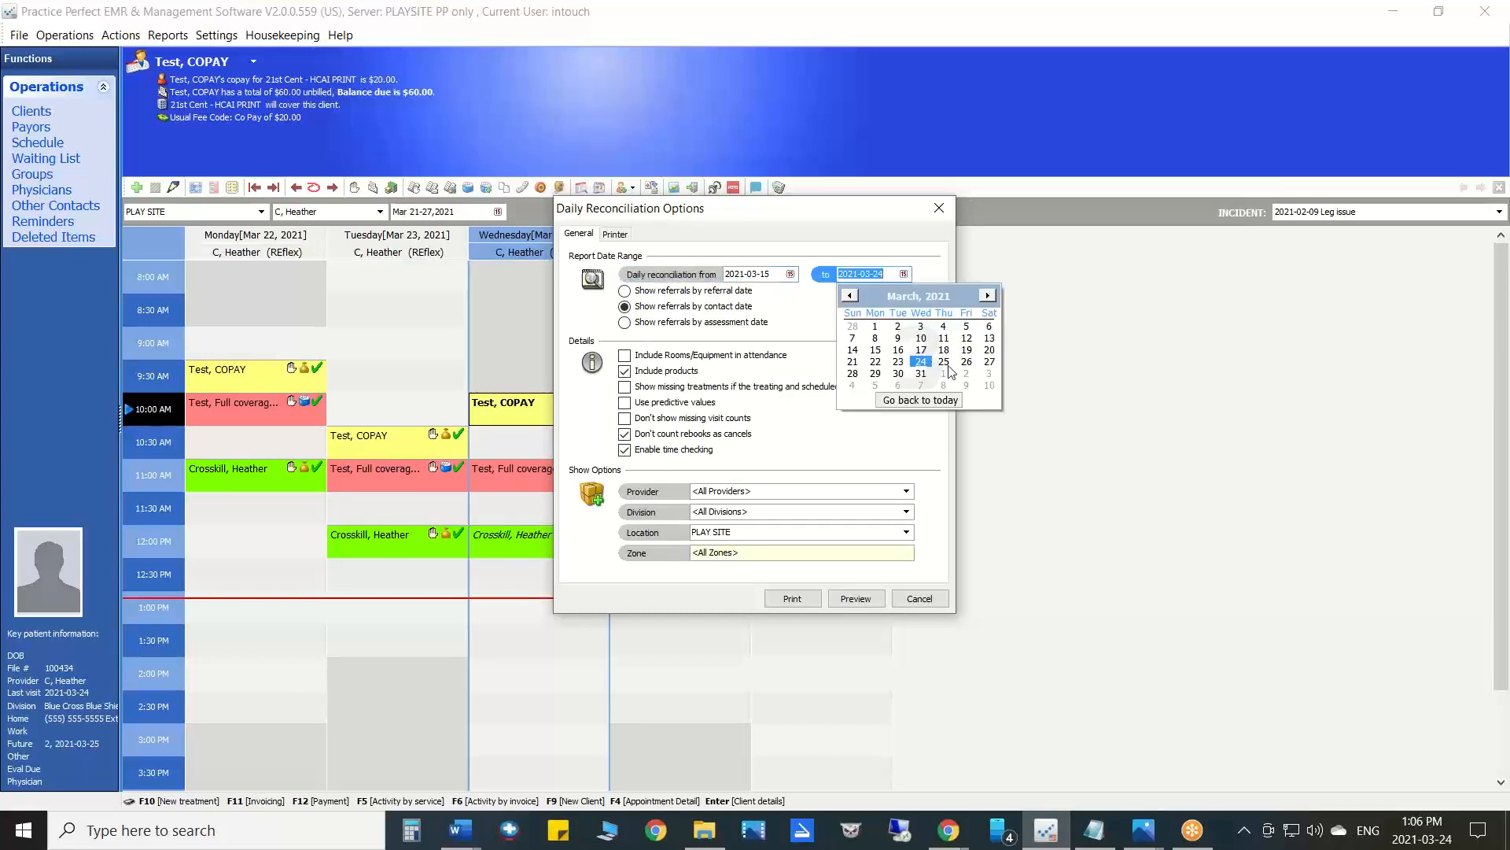
pyautogui.click(943, 362)
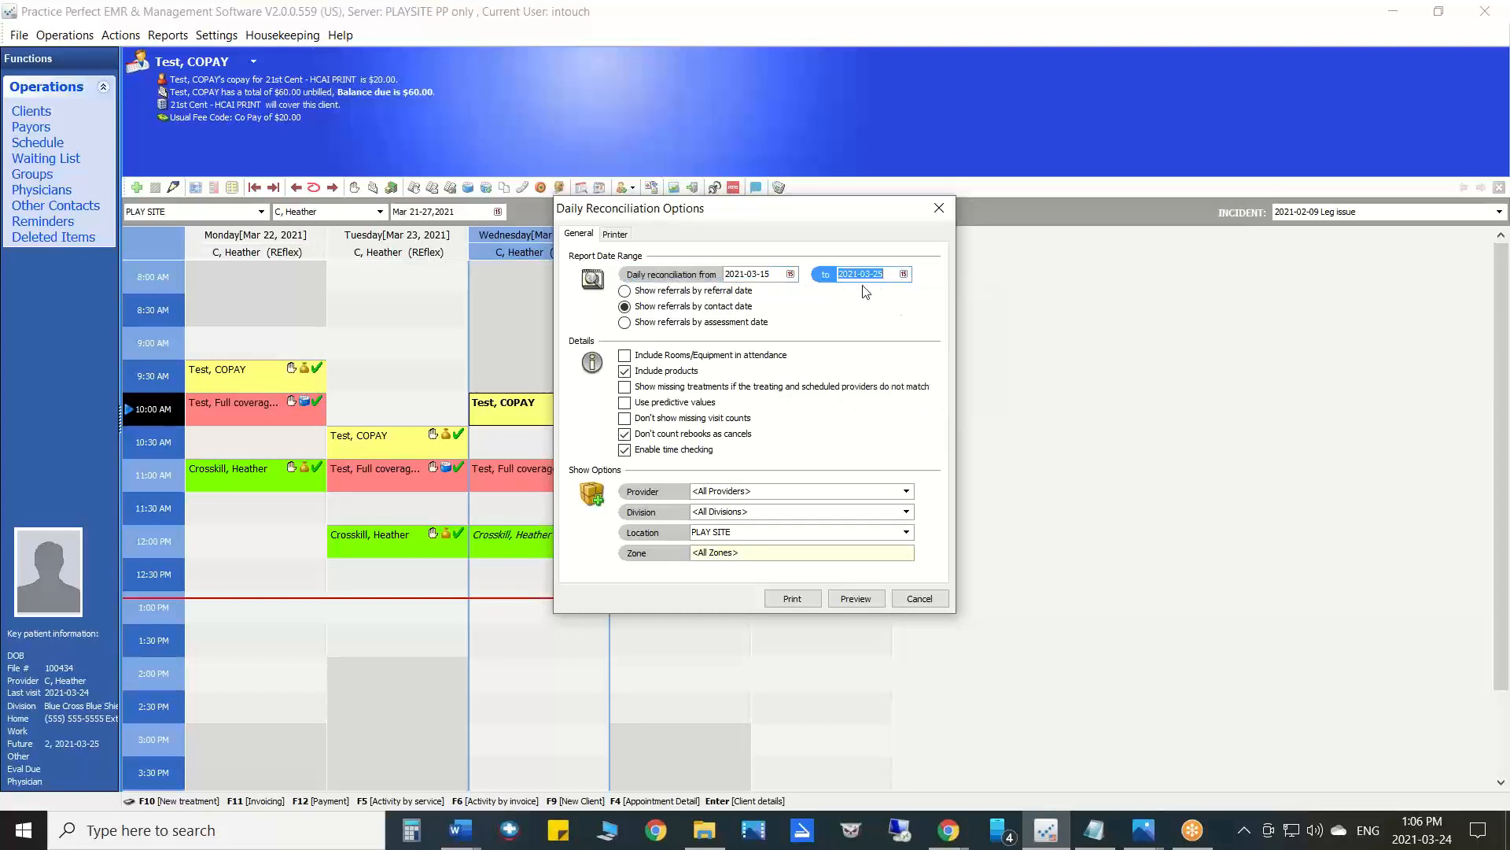
pyautogui.click(853, 595)
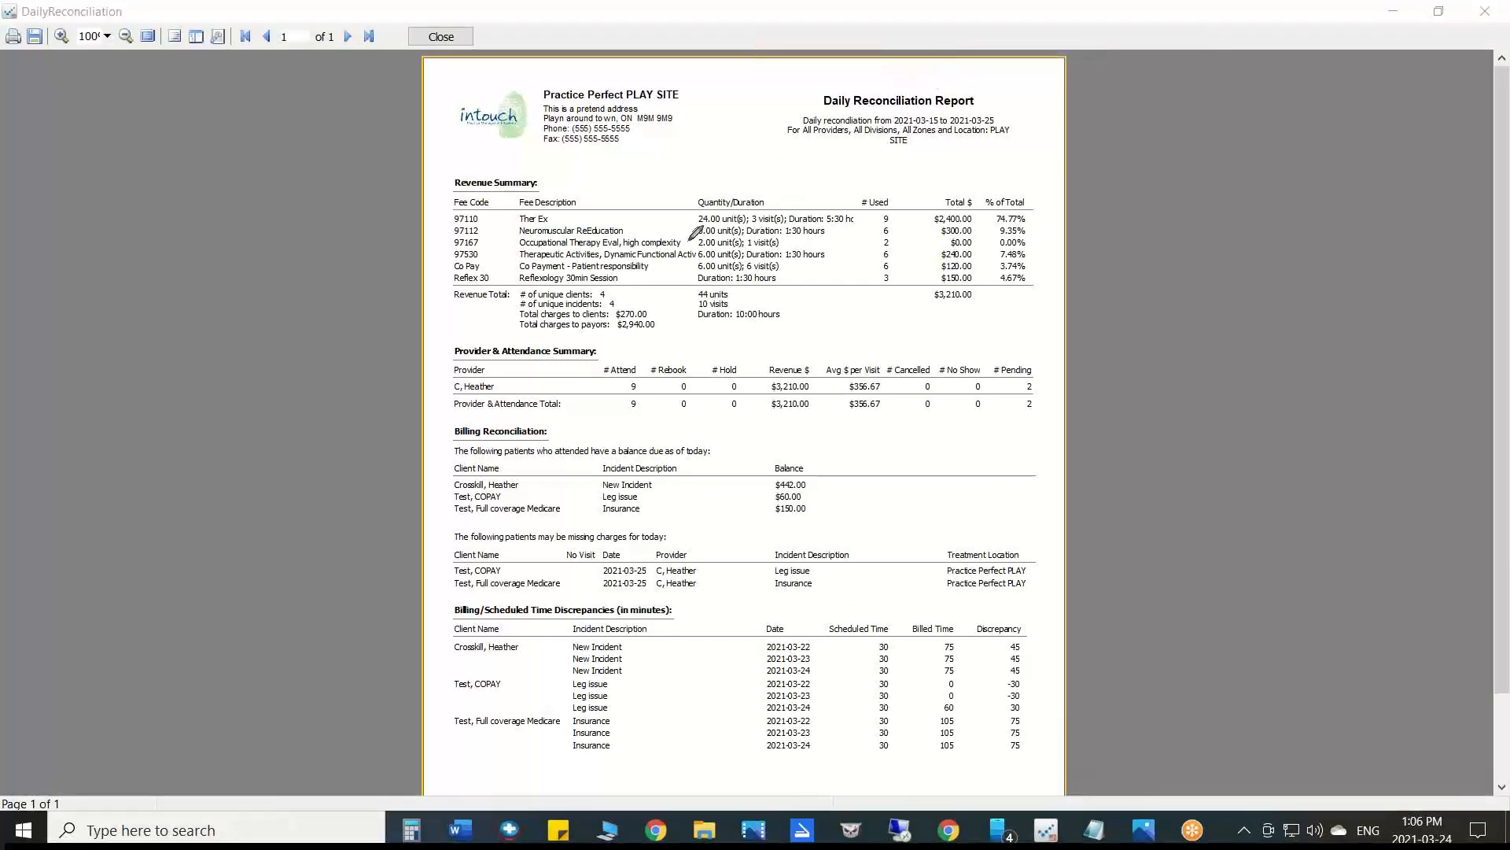
# - Mark the Revenue Summary heading, its Quantity/Duration and Total columns and the revenue totals, and clear the markings
pyautogui.moveTo(541, 187)
pyautogui.mouseDown()
pyautogui.moveTo(458, 139)
pyautogui.moveTo(573, 188)
pyautogui.mouseUp()
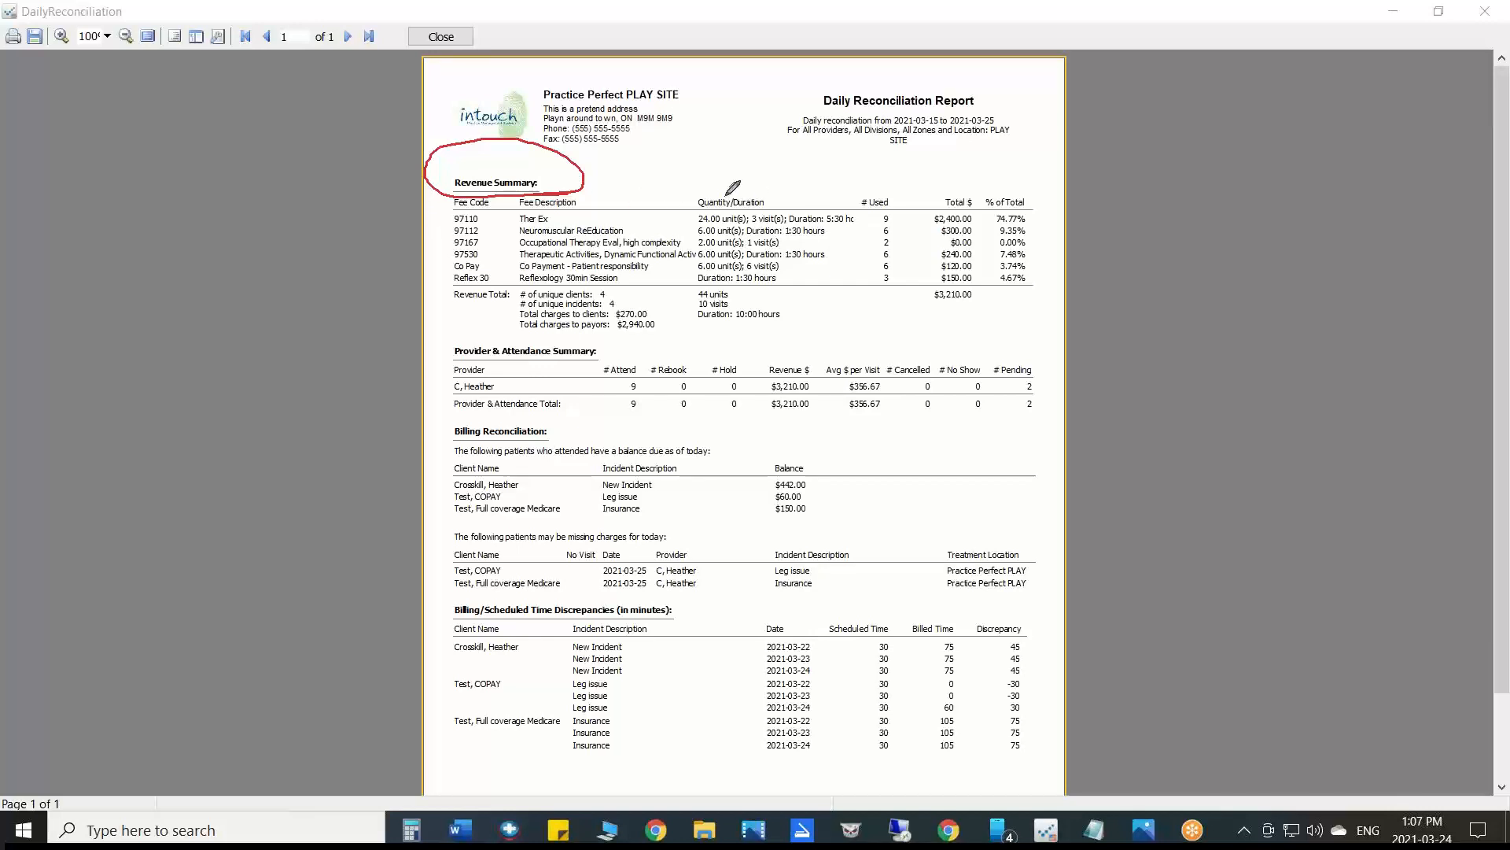
pyautogui.moveTo(730, 203); pyautogui.dragTo(787, 183)
pyautogui.moveTo(936, 204); pyautogui.dragTo(1007, 182)
pyautogui.moveTo(1004, 291)
pyautogui.mouseDown()
pyautogui.moveTo(849, 259)
pyautogui.moveTo(744, 324)
pyautogui.moveTo(992, 262)
pyautogui.moveTo(984, 272)
pyautogui.mouseUp()
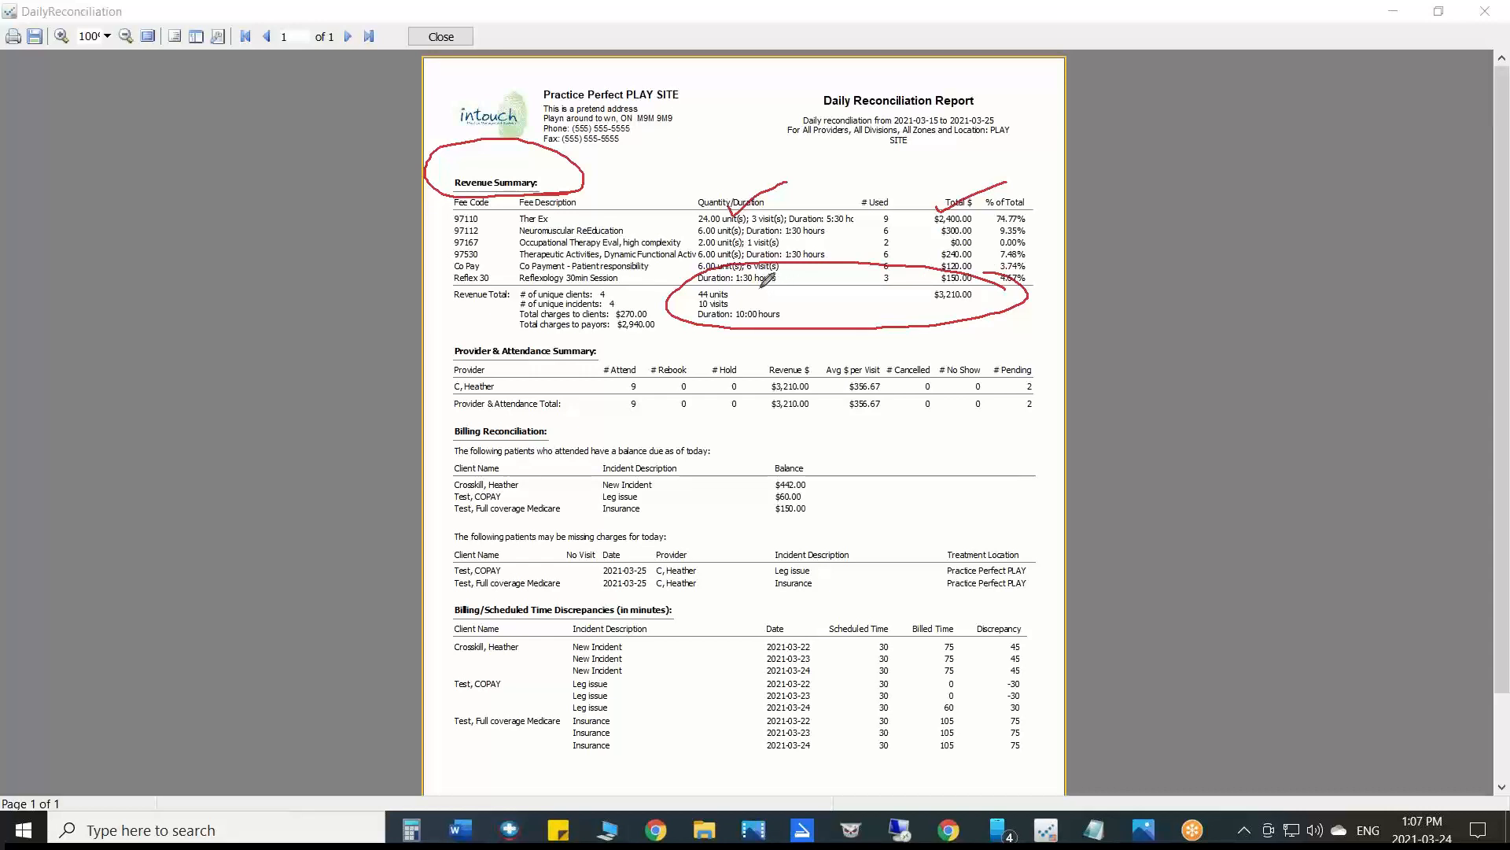
pyautogui.moveTo(698, 287)
pyautogui.mouseDown()
pyautogui.moveTo(725, 338)
pyautogui.moveTo(757, 271)
pyautogui.moveTo(733, 300)
pyautogui.moveTo(778, 256)
pyautogui.moveTo(747, 306)
pyautogui.mouseUp()
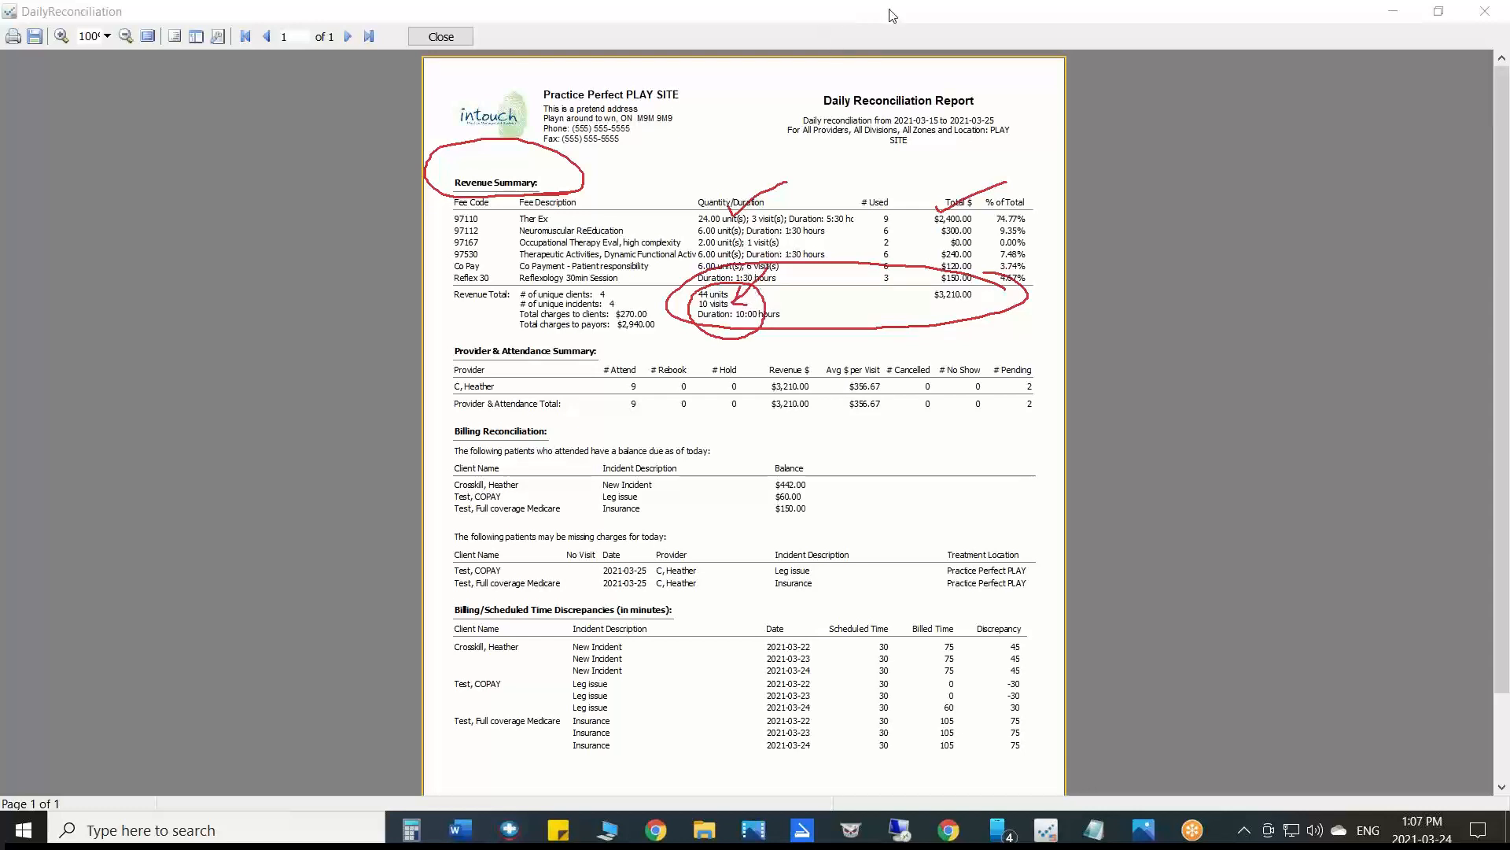
pyautogui.click(958, 146)
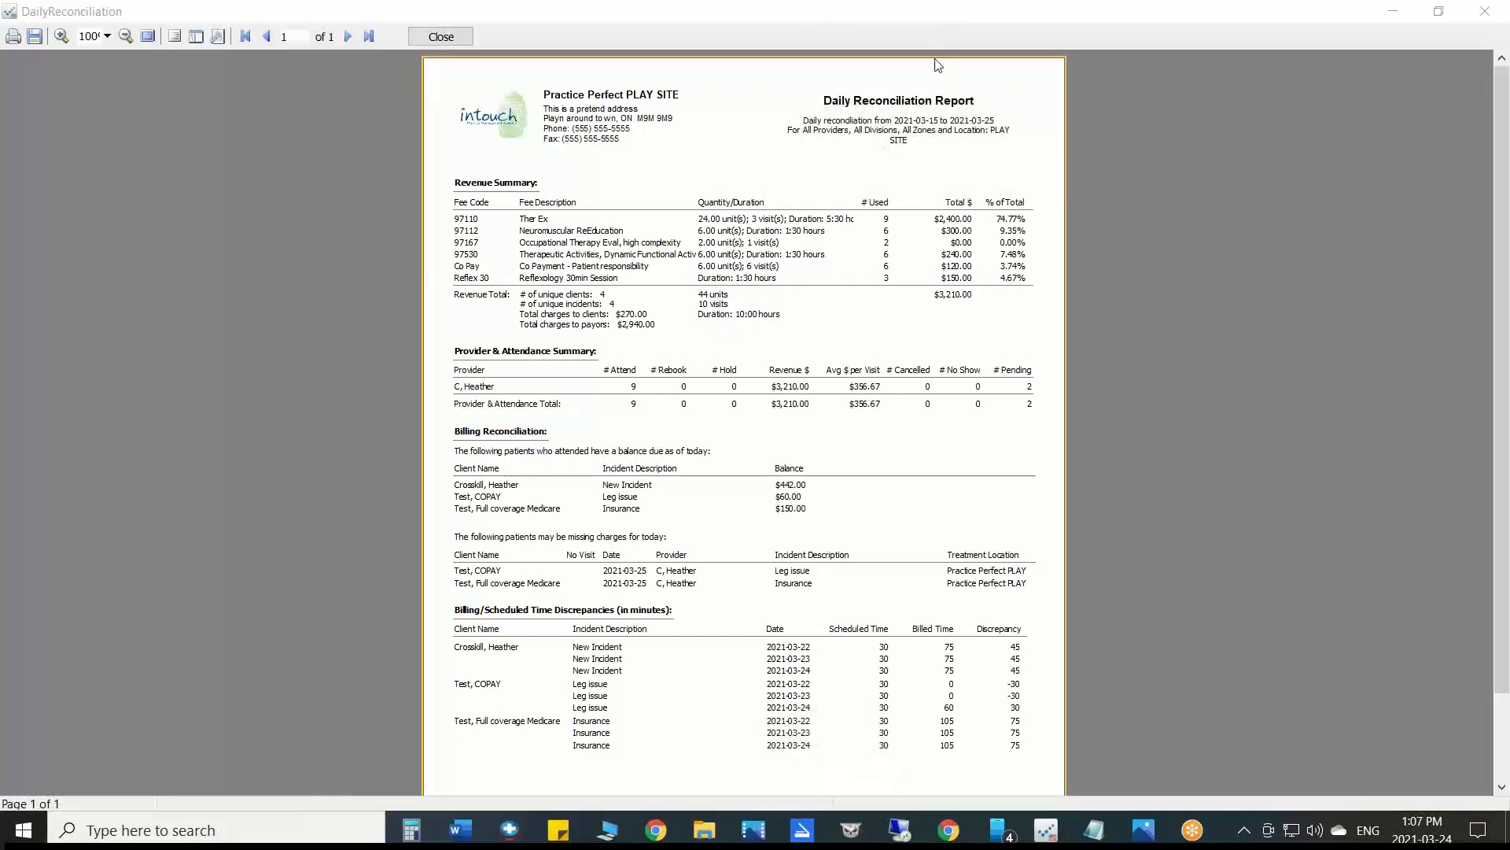
# - Circle the total visits, link them to the # Attend column in the Provider & Attendance Summary, and mark the # Pending column
pyautogui.click(934, 57)
pyautogui.moveTo(753, 293)
pyautogui.mouseDown()
pyautogui.moveTo(691, 293)
pyautogui.moveTo(708, 319)
pyautogui.moveTo(760, 301)
pyautogui.moveTo(742, 290)
pyautogui.mouseUp()
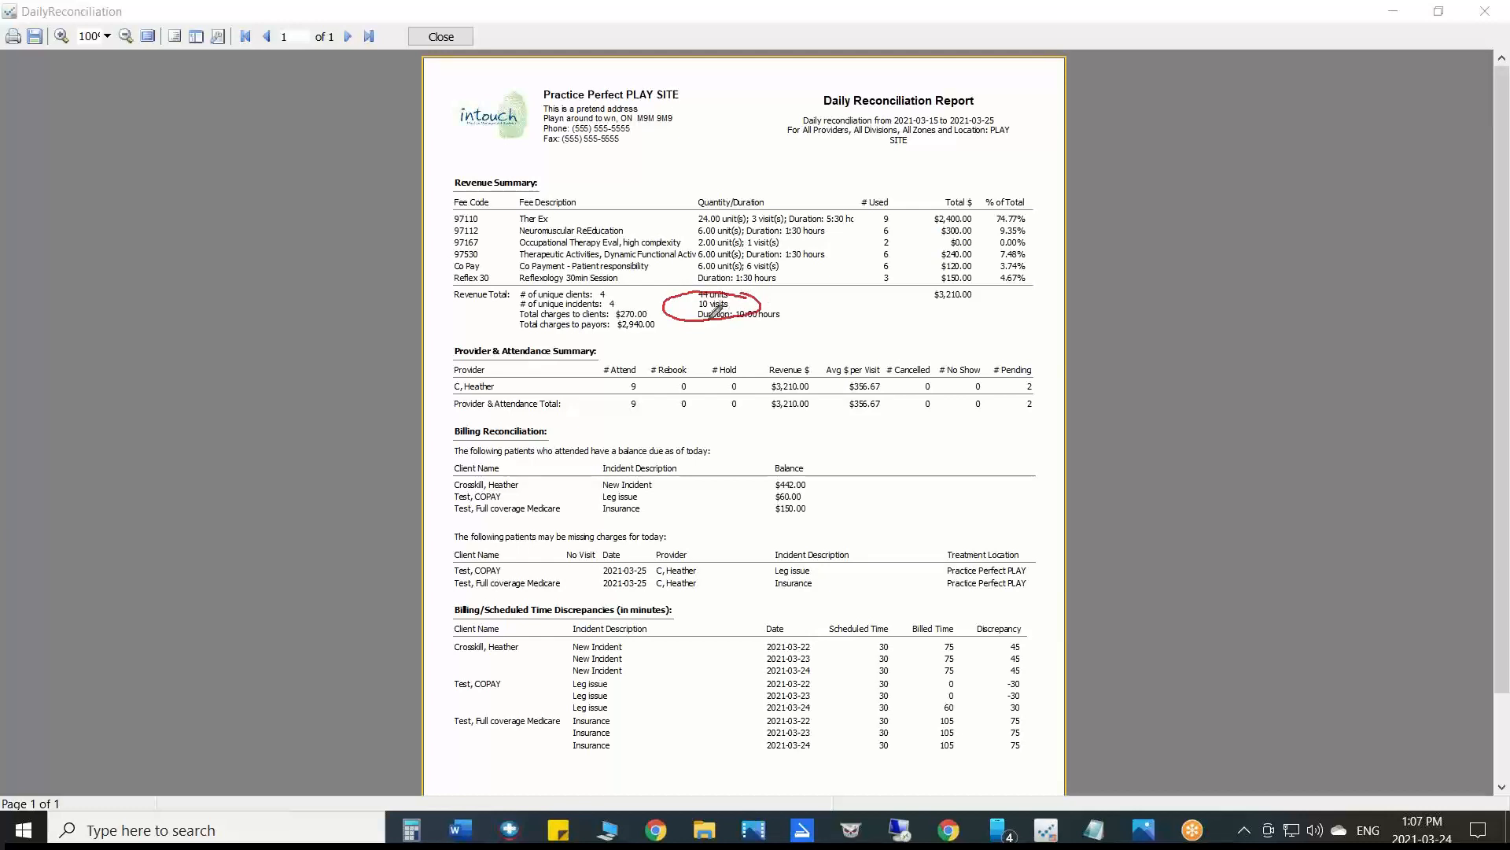
pyautogui.moveTo(693, 328)
pyautogui.mouseDown()
pyautogui.moveTo(586, 397)
pyautogui.moveTo(658, 419)
pyautogui.moveTo(662, 368)
pyautogui.moveTo(562, 315)
pyautogui.moveTo(444, 339)
pyautogui.moveTo(512, 368)
pyautogui.moveTo(608, 360)
pyautogui.mouseUp()
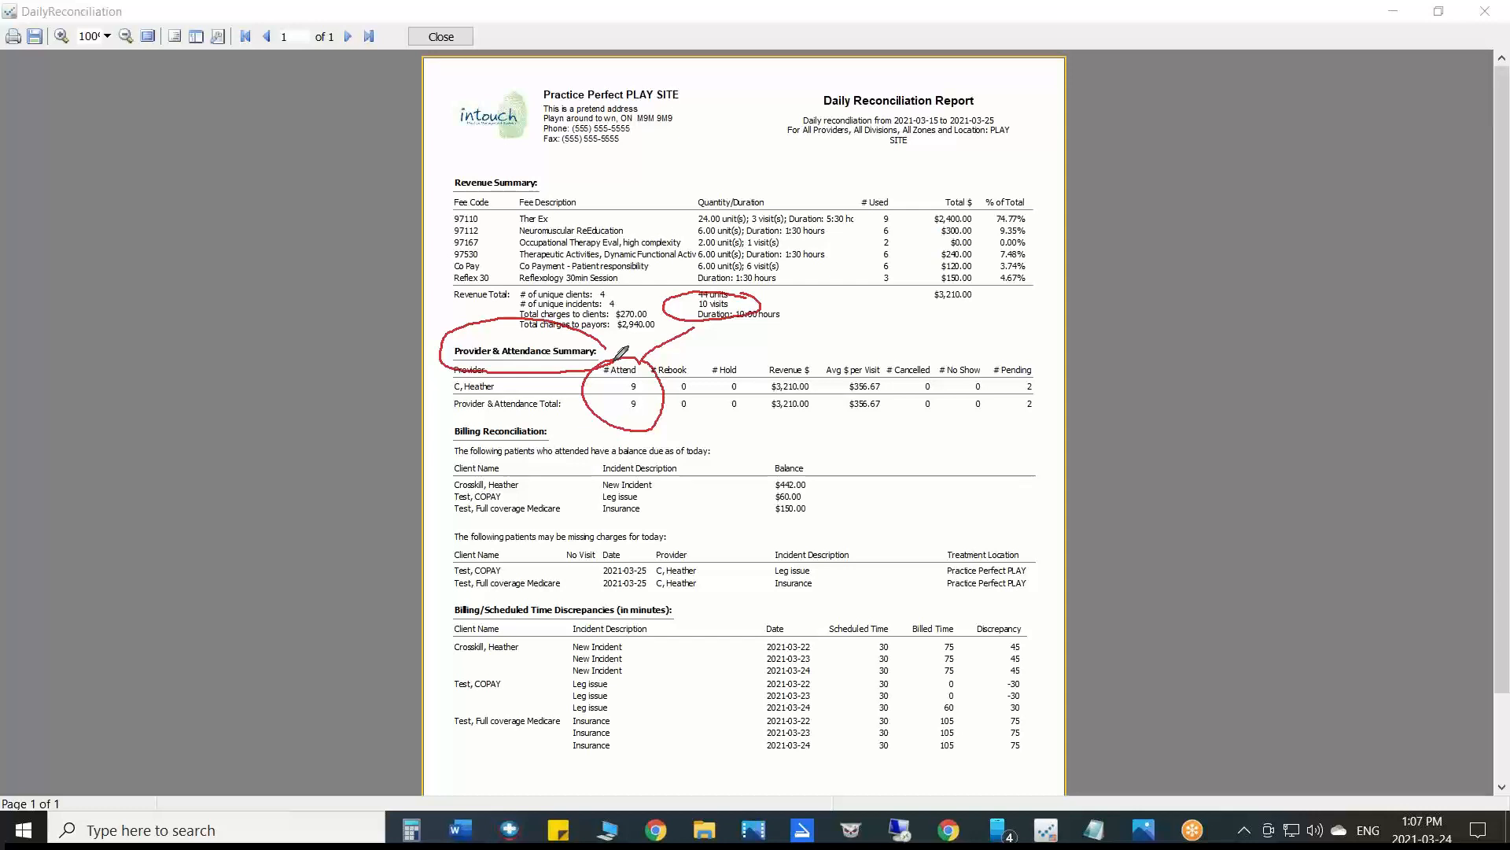
pyautogui.moveTo(629, 355)
pyautogui.mouseDown()
pyautogui.moveTo(594, 413)
pyautogui.moveTo(680, 397)
pyautogui.moveTo(647, 344)
pyautogui.moveTo(728, 318)
pyautogui.moveTo(698, 266)
pyautogui.moveTo(759, 303)
pyautogui.moveTo(736, 325)
pyautogui.moveTo(755, 285)
pyautogui.mouseUp()
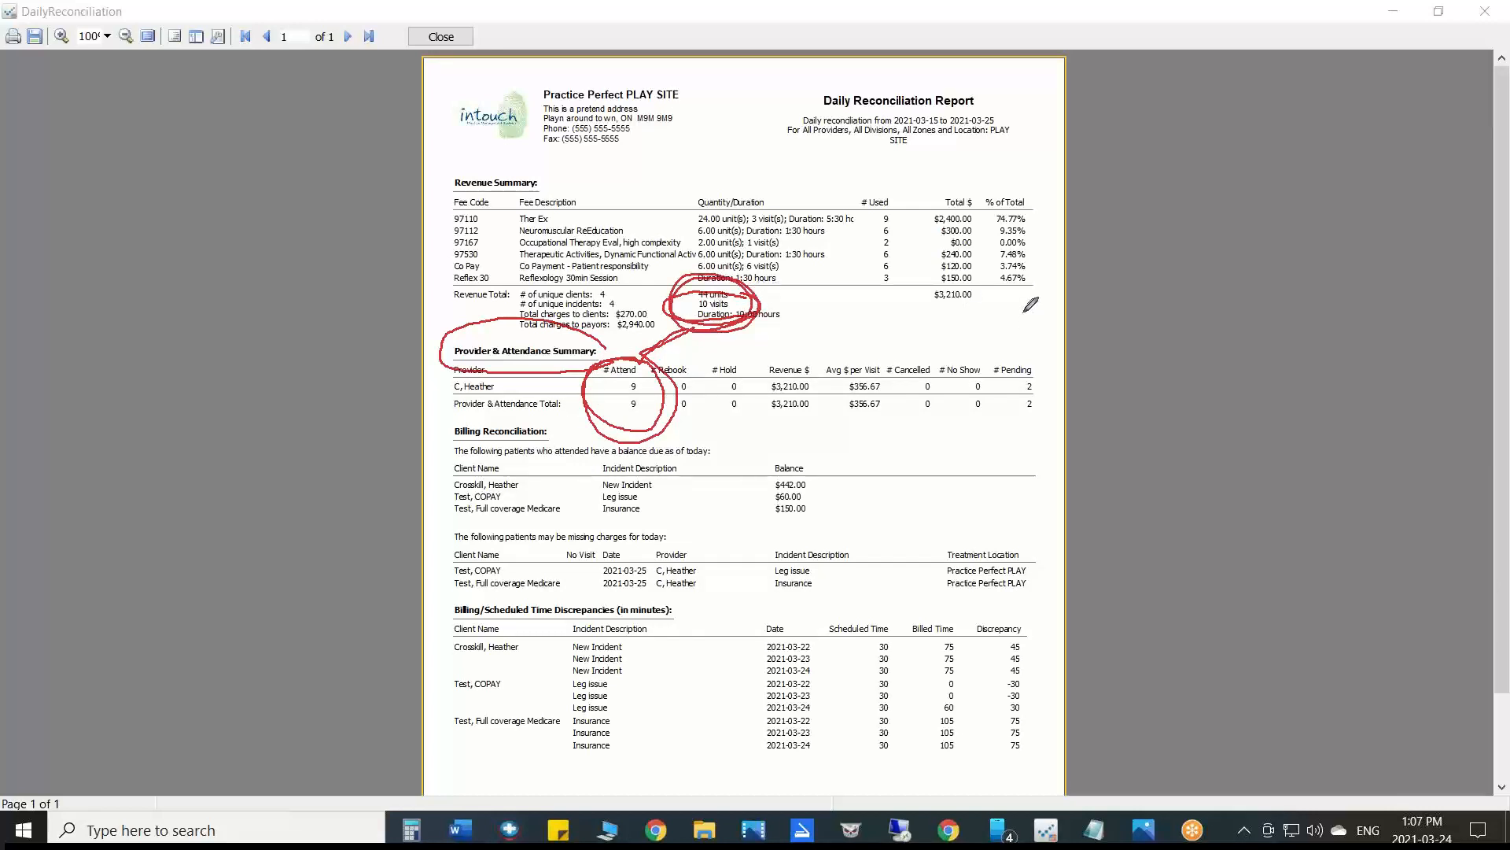
pyautogui.moveTo(1023, 313)
pyautogui.mouseDown()
pyautogui.moveTo(1016, 359)
pyautogui.moveTo(1043, 333)
pyautogui.moveTo(1026, 428)
pyautogui.moveTo(1033, 359)
pyautogui.mouseUp()
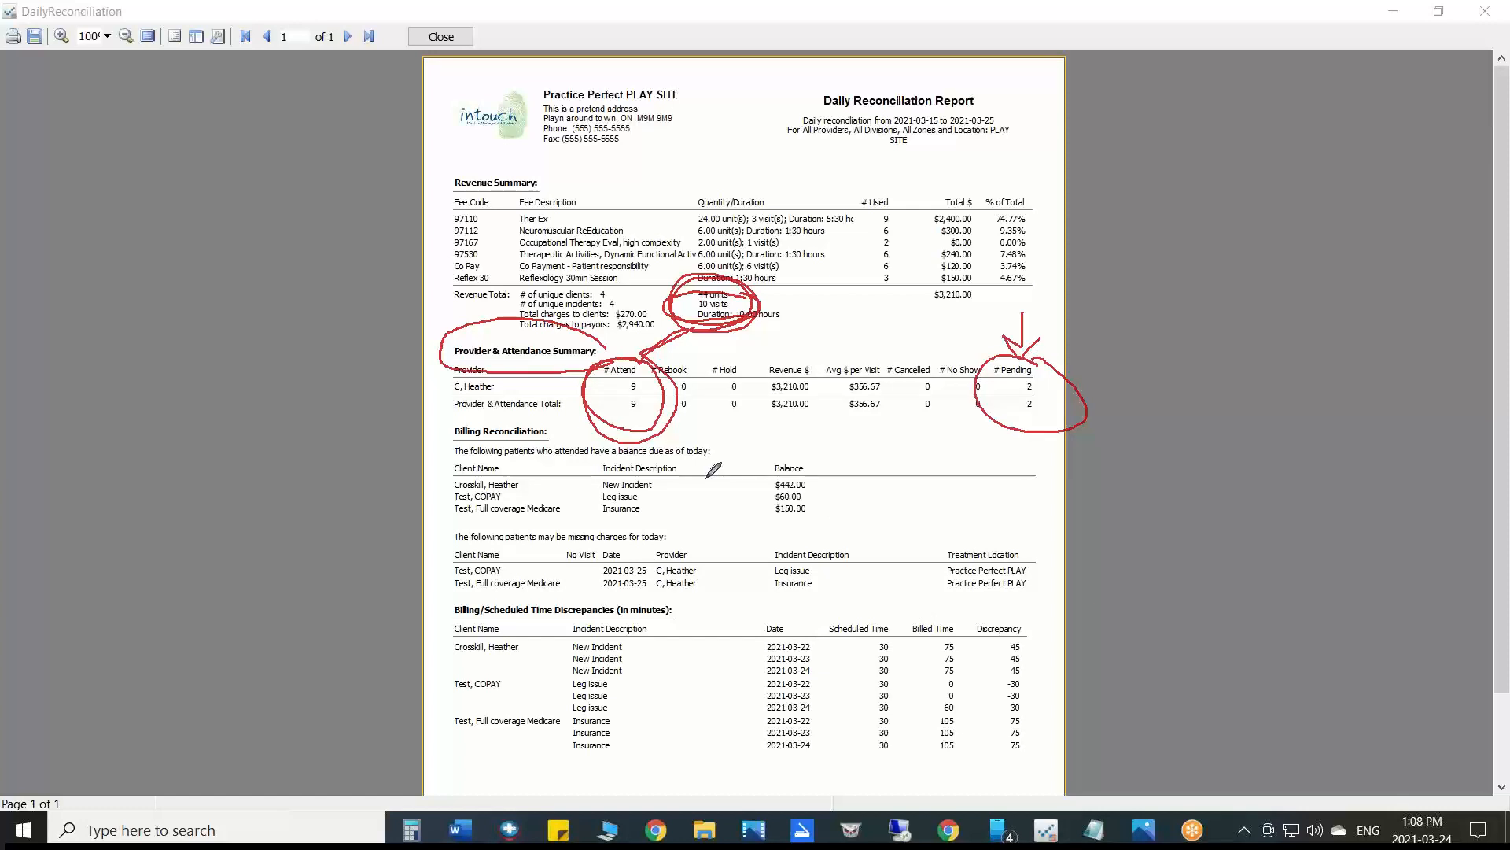
# - Tick the Billing Reconciliation client balances and the missing-charges list, and circle the missing-charges heading
pyautogui.moveTo(705, 478)
pyautogui.mouseDown()
pyautogui.moveTo(707, 504)
pyautogui.moveTo(761, 445)
pyautogui.mouseUp()
pyautogui.moveTo(723, 581); pyautogui.dragTo(780, 552)
pyautogui.moveTo(683, 536)
pyautogui.mouseDown()
pyautogui.moveTo(581, 505)
pyautogui.moveTo(437, 523)
pyautogui.moveTo(541, 548)
pyautogui.moveTo(691, 535)
pyautogui.mouseUp()
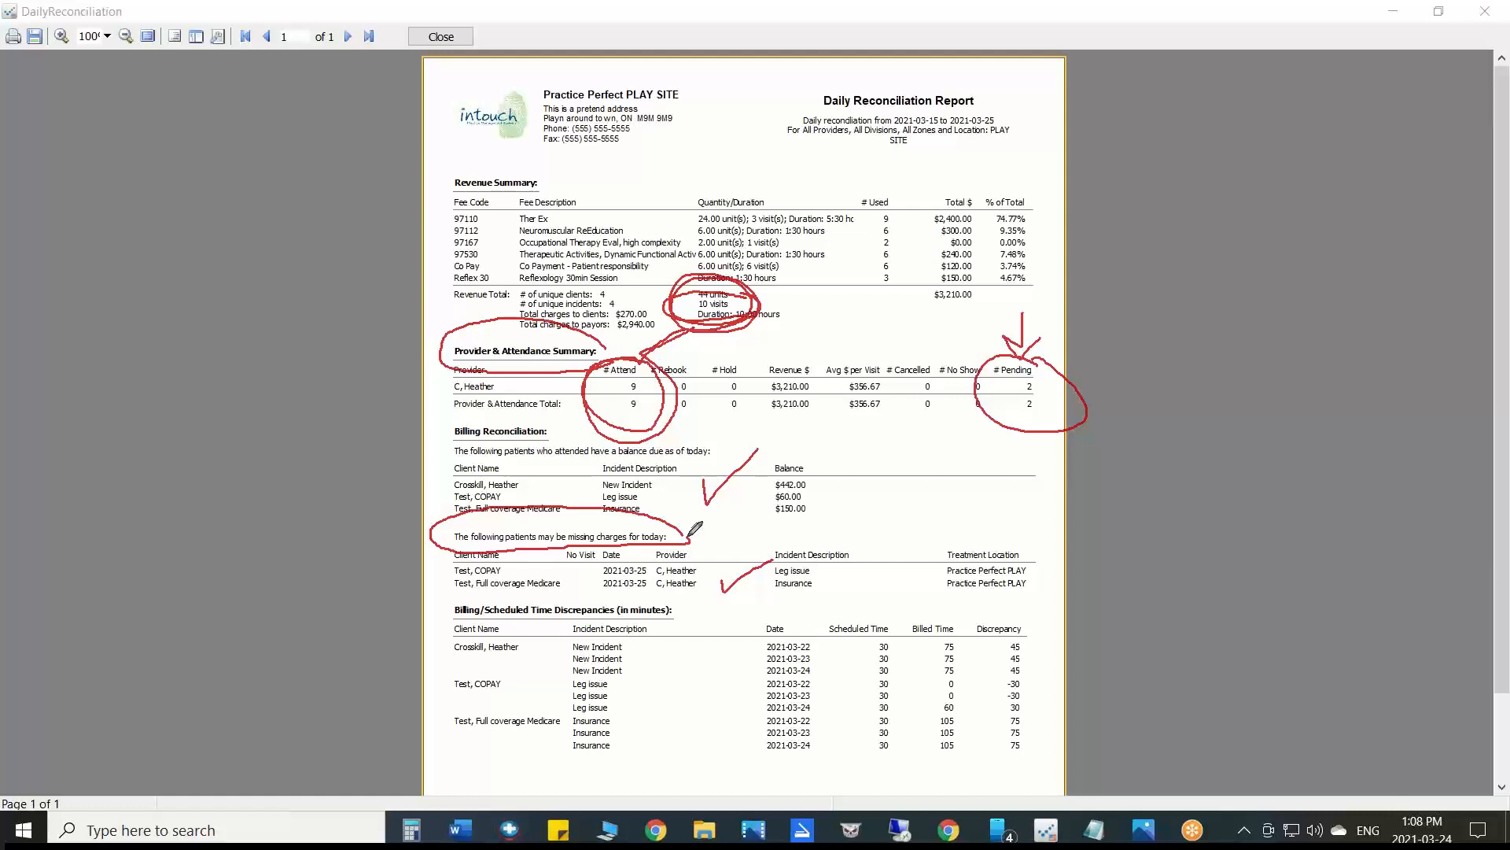
# - Mark the Billing/Scheduled Time Discrepancies heading and its time columns, and close the Daily Reconciliation Report after clearing the markings
pyautogui.moveTo(727, 610)
pyautogui.mouseDown()
pyautogui.moveTo(629, 585)
pyautogui.moveTo(405, 617)
pyautogui.moveTo(730, 614)
pyautogui.mouseUp()
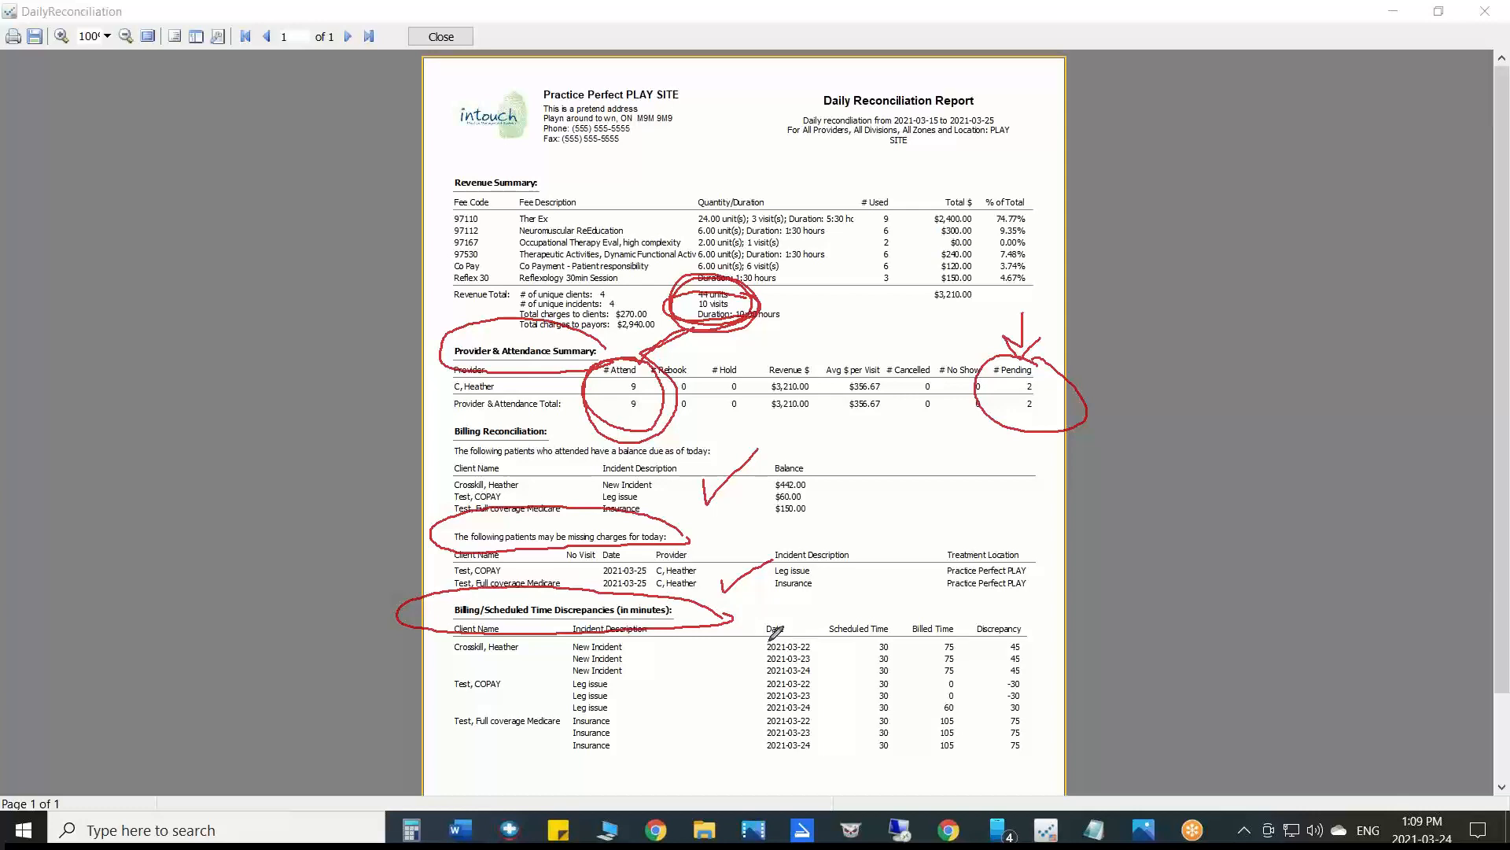
pyautogui.moveTo(859, 572)
pyautogui.mouseDown()
pyautogui.moveTo(871, 608)
pyautogui.moveTo(897, 584)
pyautogui.moveTo(945, 612)
pyautogui.mouseUp()
pyautogui.moveTo(927, 590)
pyautogui.mouseDown()
pyautogui.moveTo(937, 606)
pyautogui.moveTo(970, 589)
pyautogui.mouseUp()
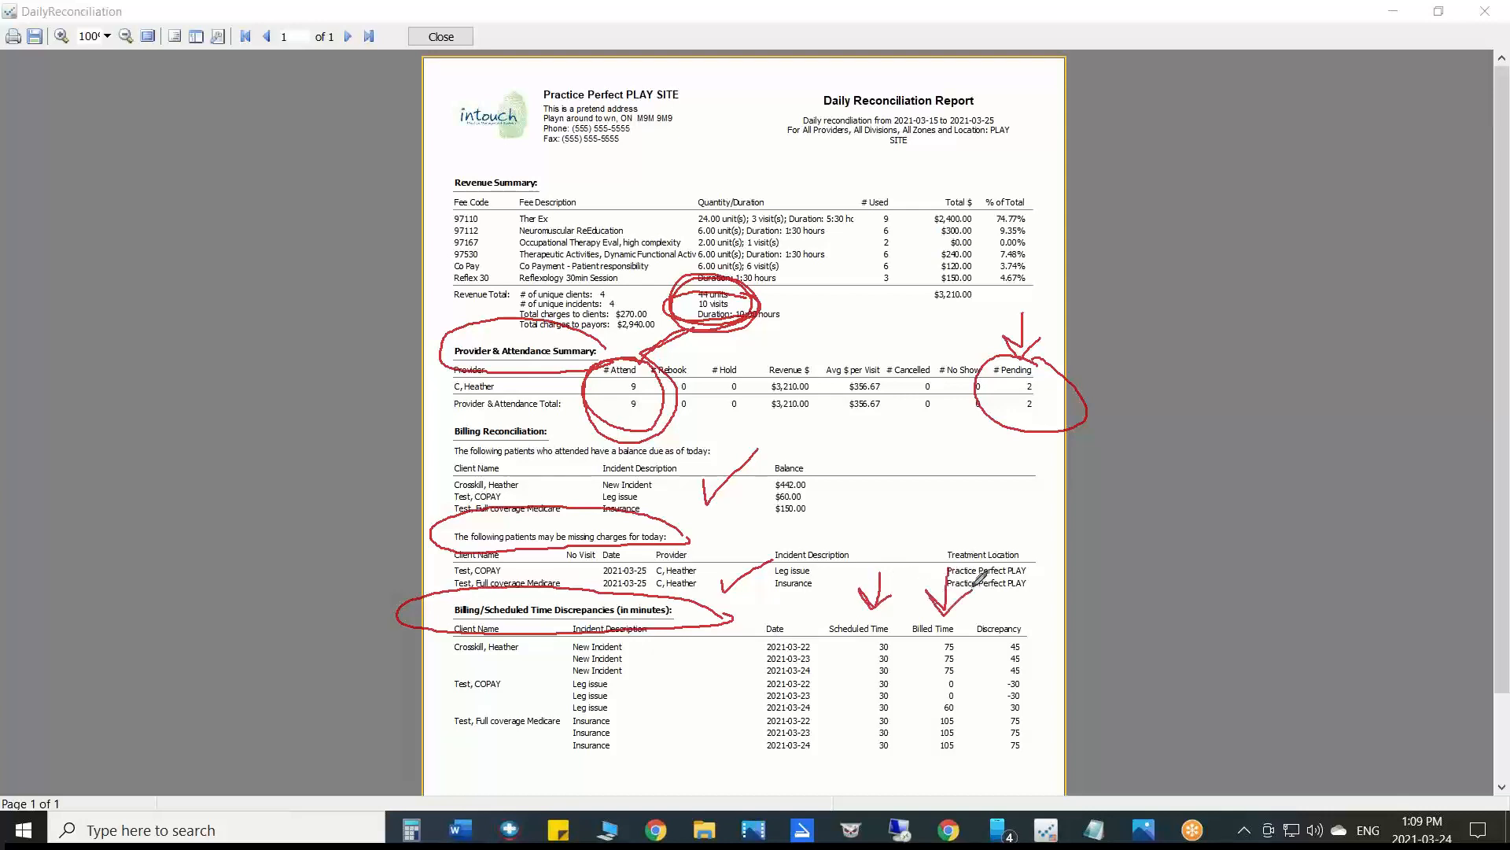
pyautogui.moveTo(1072, 601)
pyautogui.mouseDown()
pyautogui.moveTo(1044, 638)
pyautogui.moveTo(1102, 621)
pyautogui.mouseUp()
pyautogui.click(968, 140)
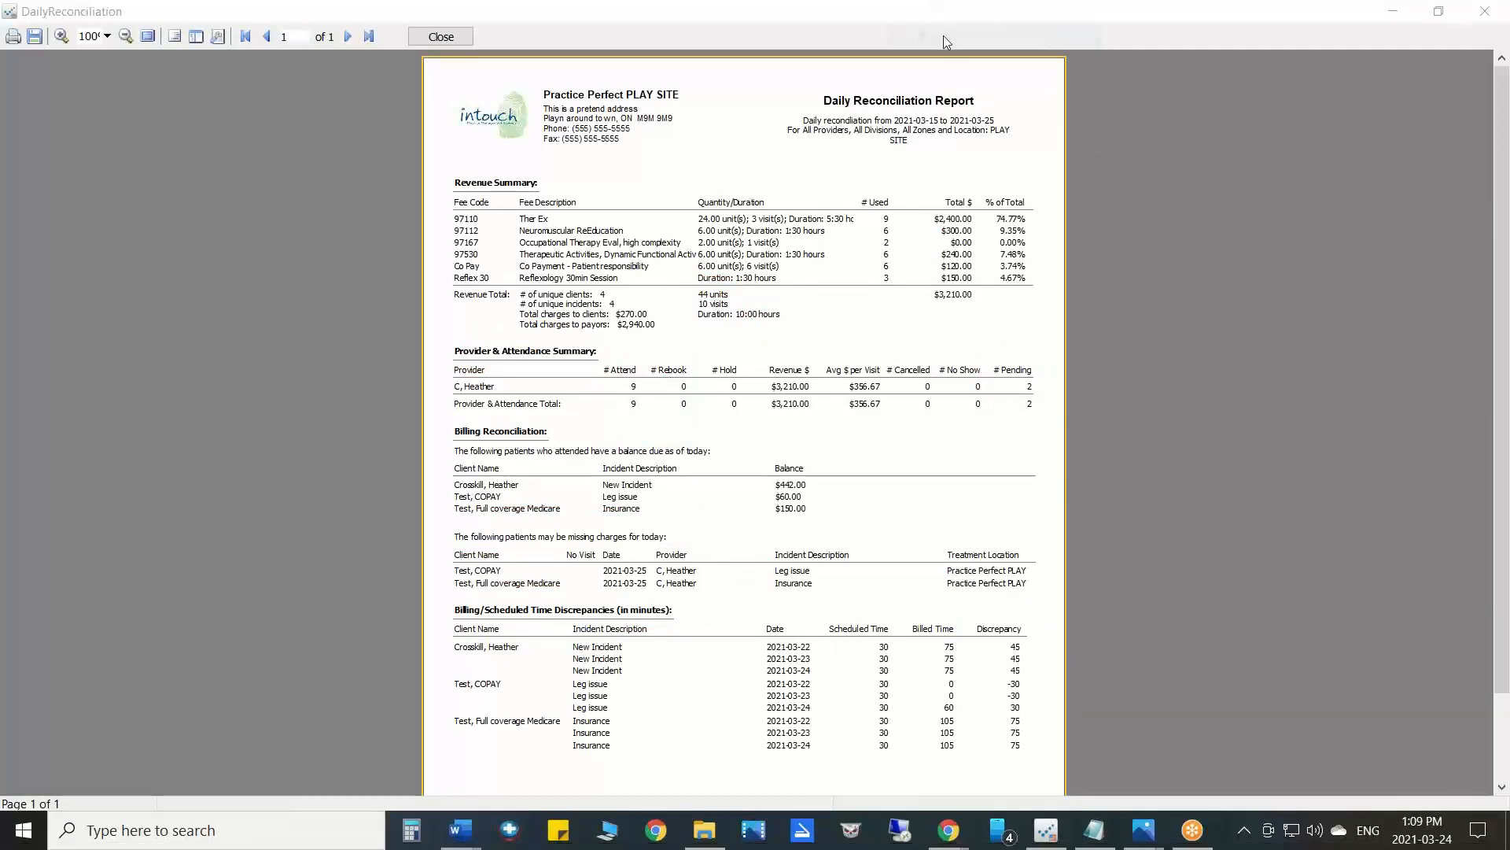
pyautogui.click(446, 42)
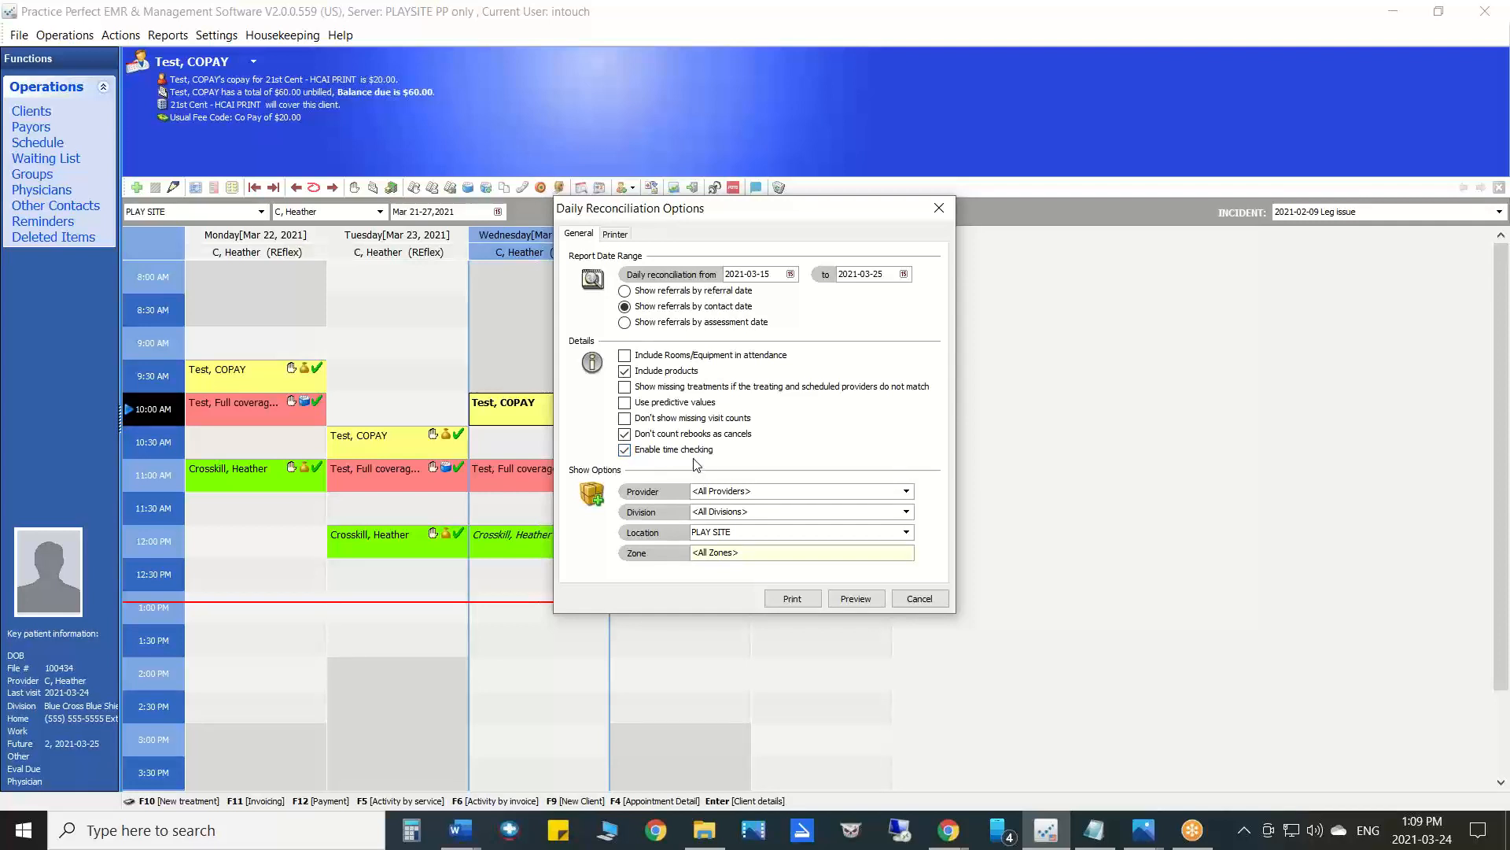
pyautogui.click(920, 602)
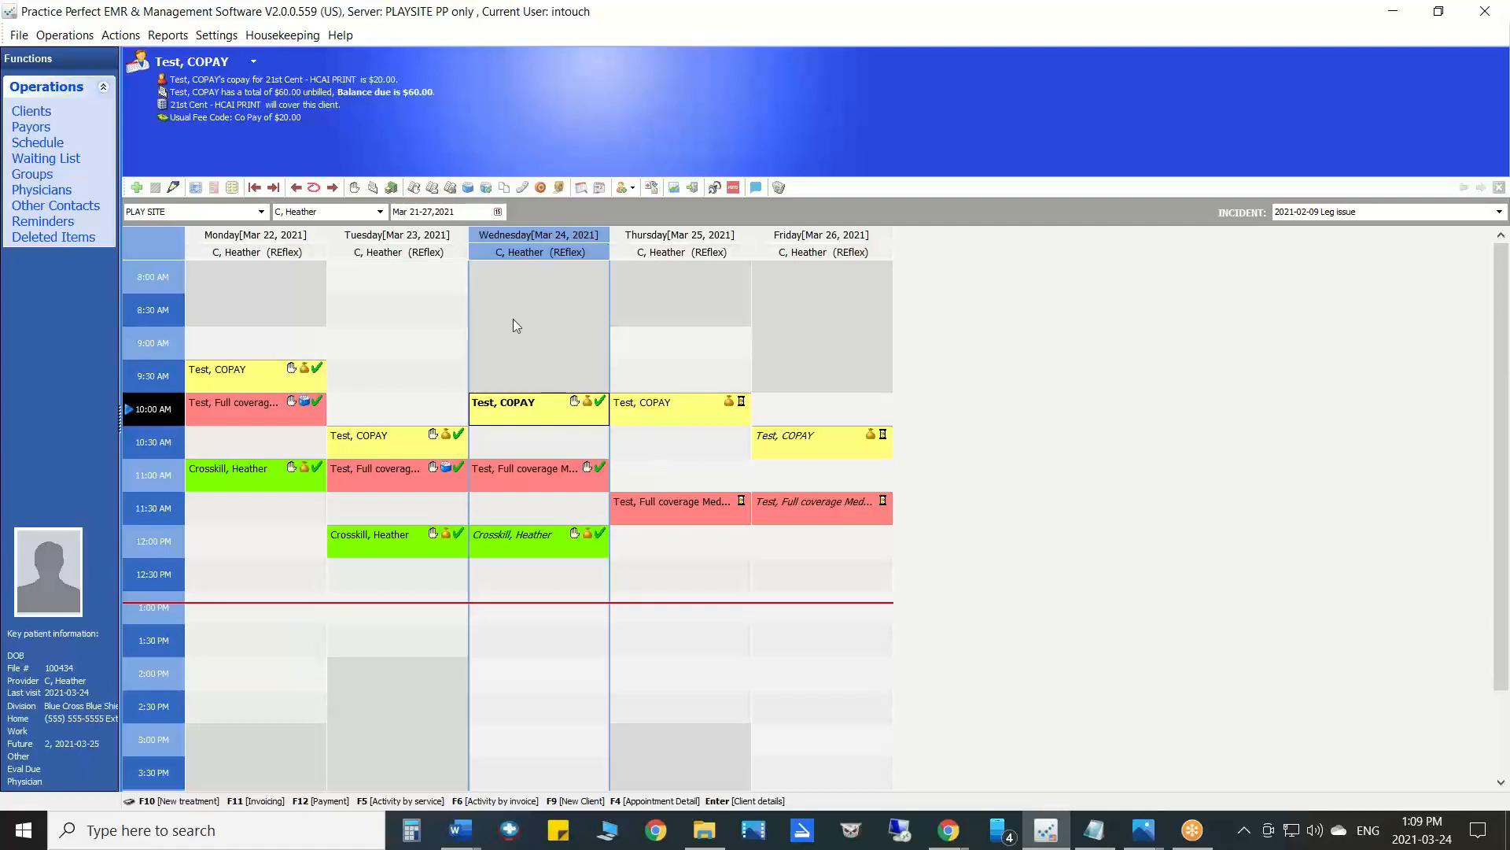
# - Preview the Revenue Report for 2021-03-24 with injury-related info shown
pyautogui.click(166, 37)
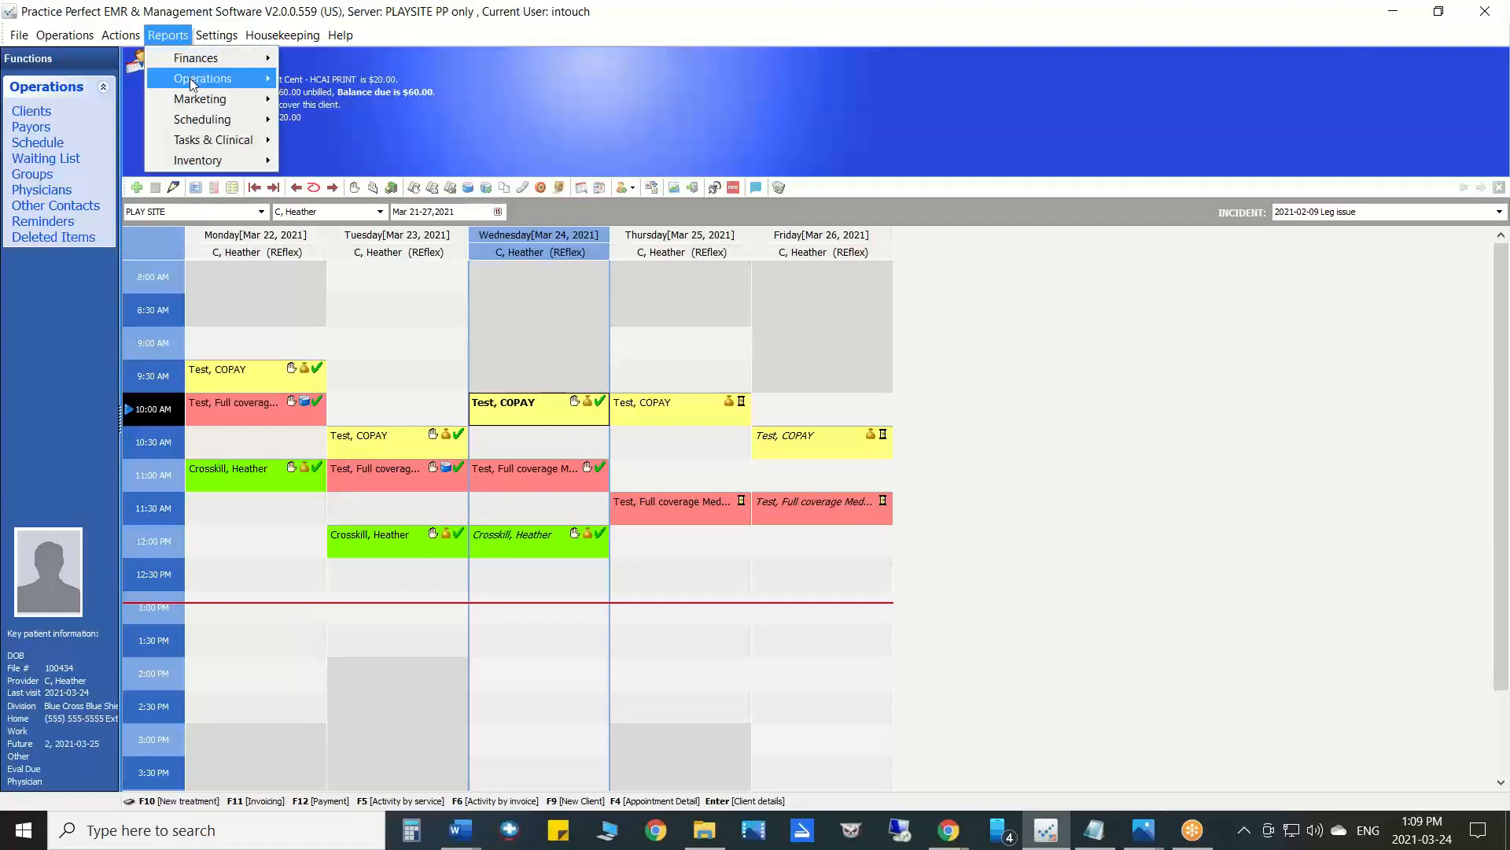
pyautogui.moveTo(202, 79)
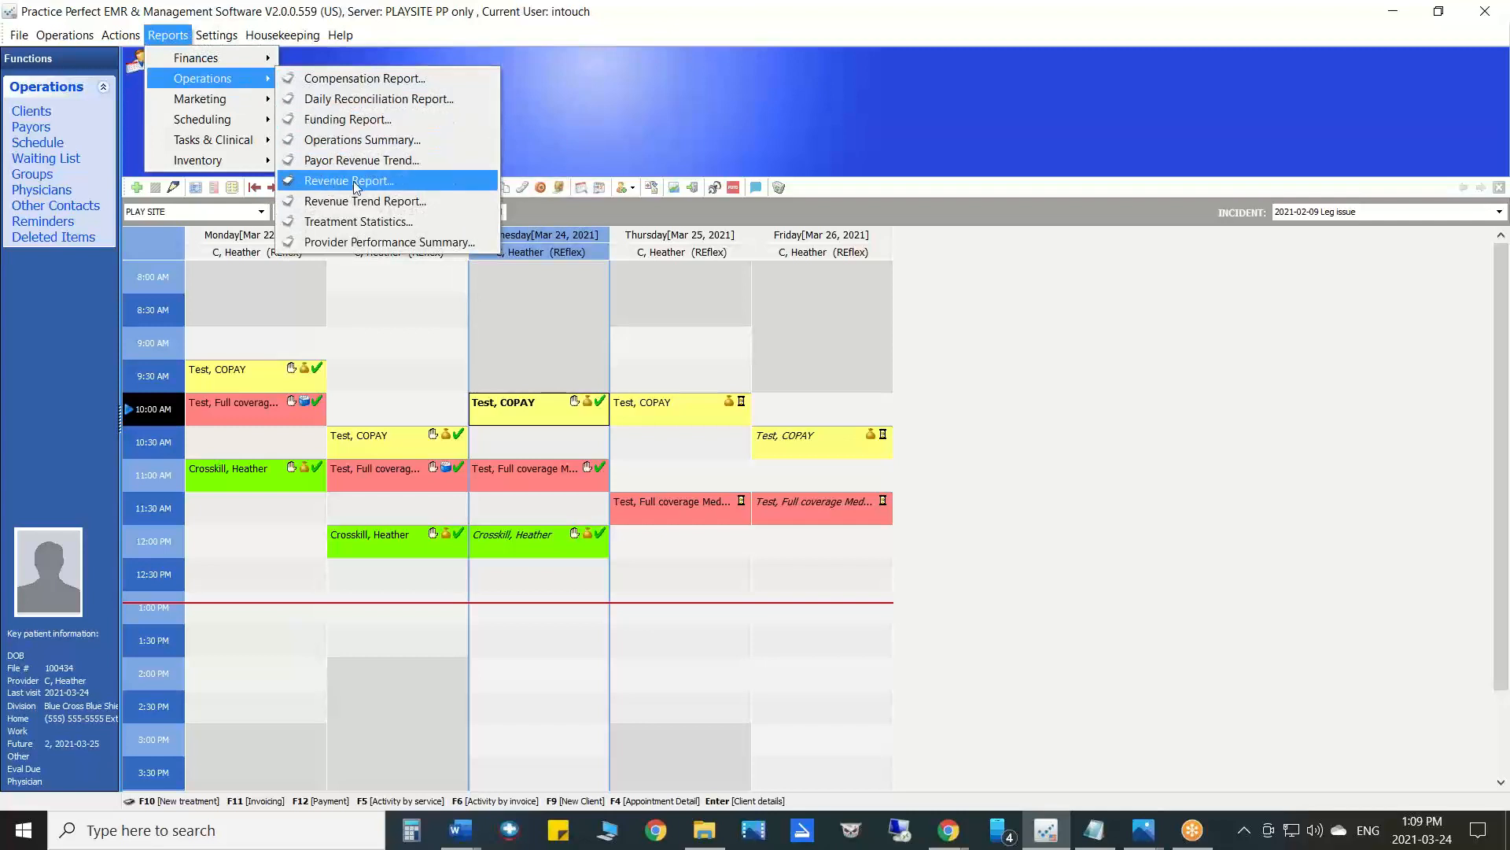
pyautogui.click(378, 182)
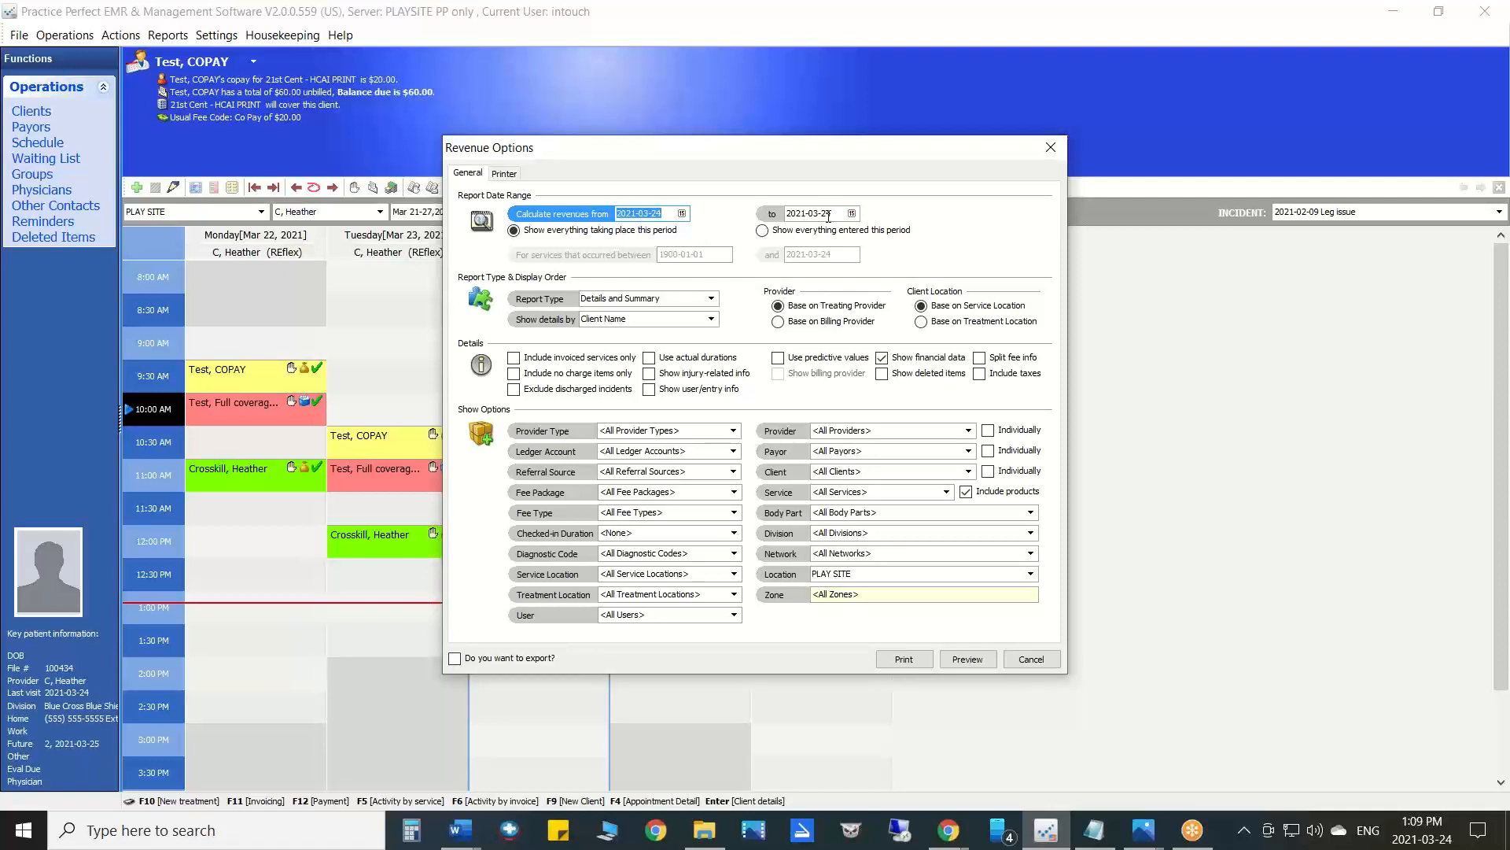
pyautogui.click(649, 377)
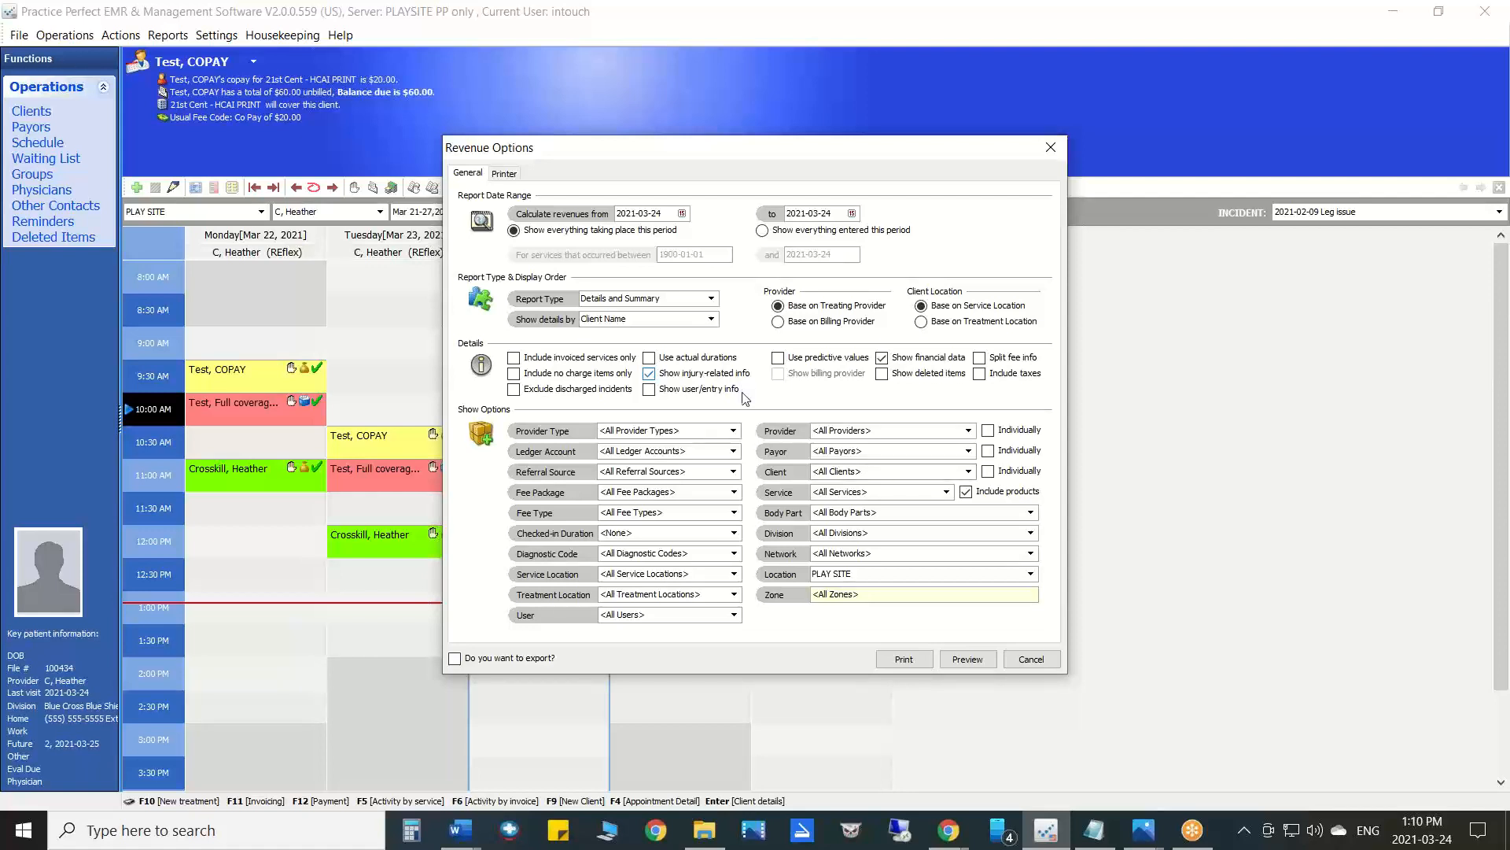
pyautogui.click(967, 661)
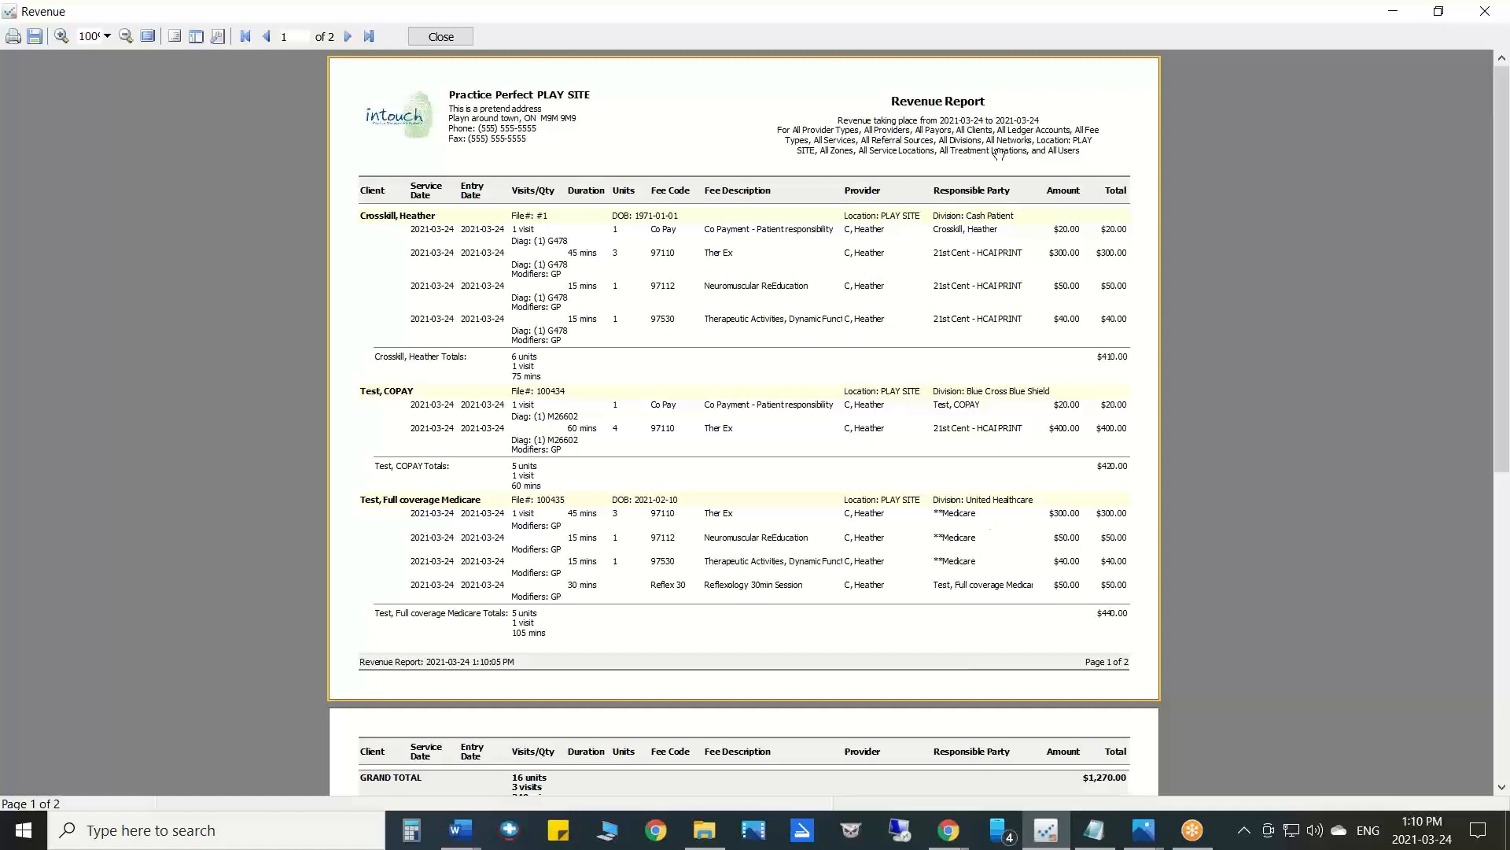
# - Mark the Cash Patient and Blue Cross Blue Shield divisions, fee codes, the COPAY client's diagnosis and modifier, and the Medicare client's 97110 line
pyautogui.click(969, 12)
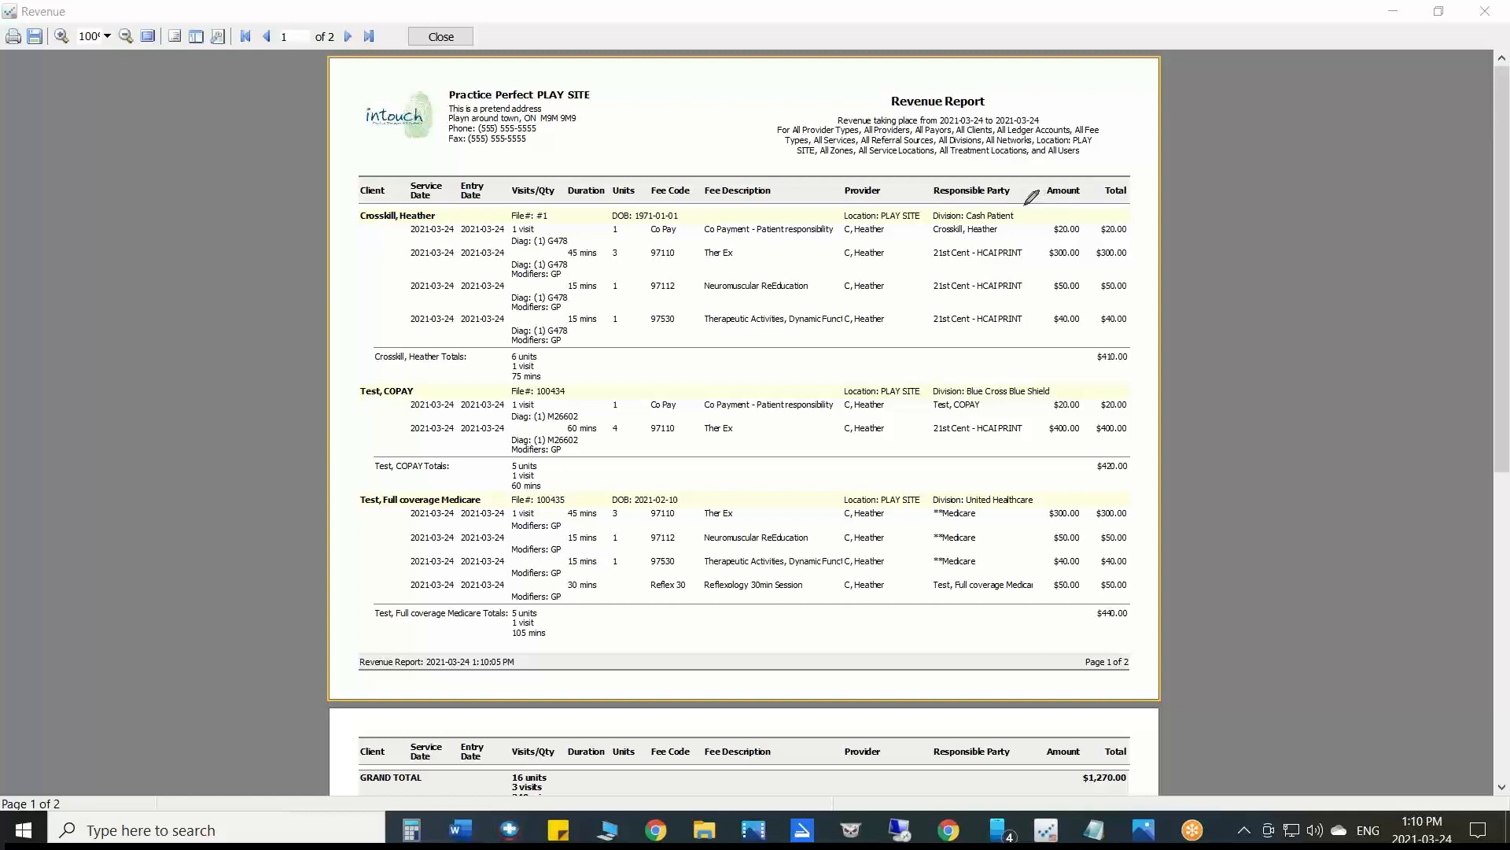
pyautogui.moveTo(1022, 202)
pyautogui.mouseDown()
pyautogui.moveTo(940, 196)
pyautogui.moveTo(930, 216)
pyautogui.moveTo(1026, 221)
pyautogui.moveTo(1032, 202)
pyautogui.mouseUp()
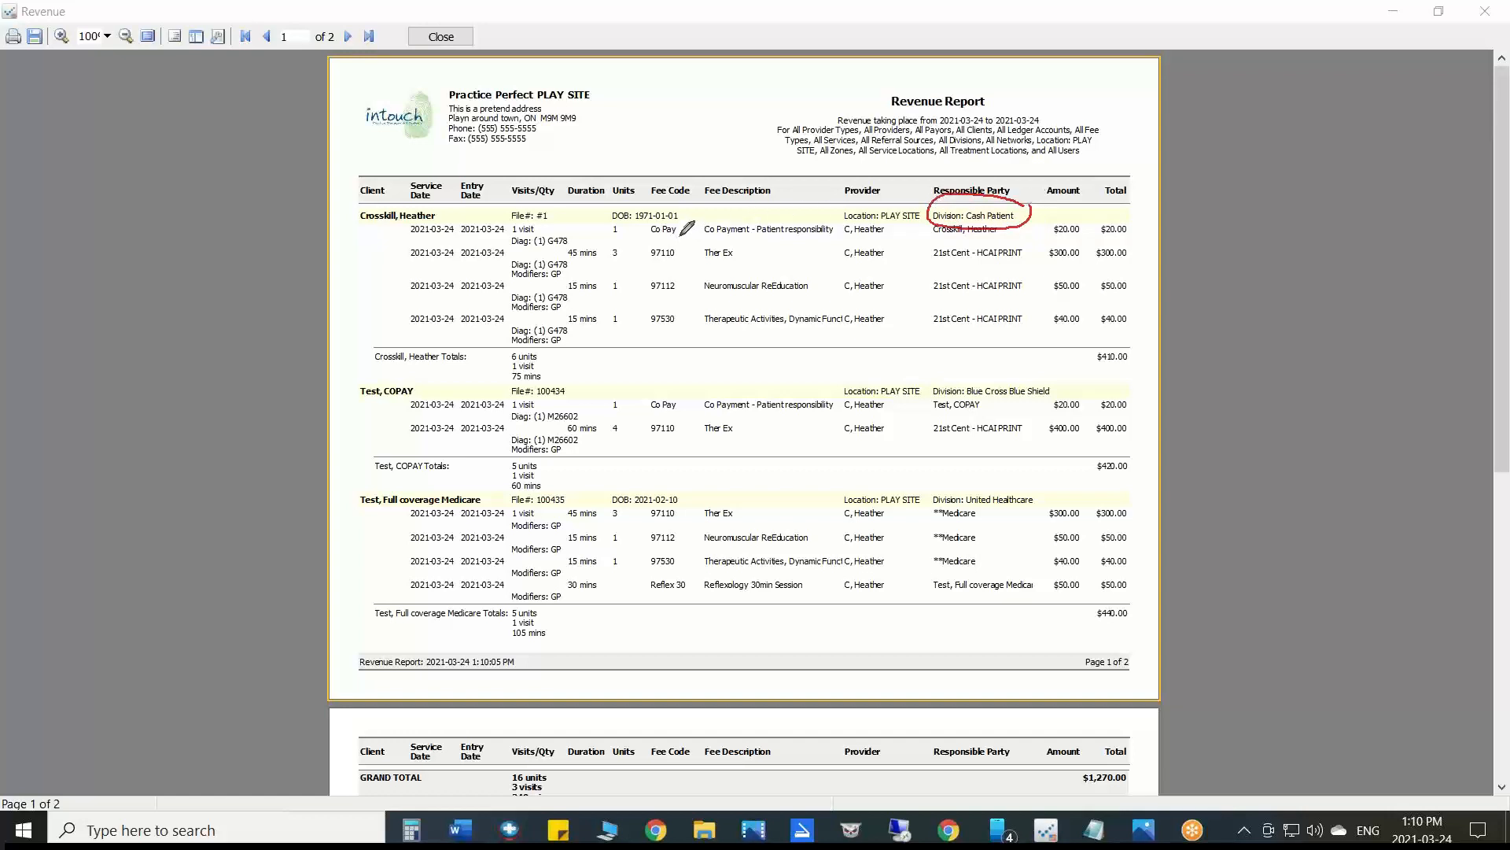
pyautogui.moveTo(677, 233)
pyautogui.mouseDown()
pyautogui.moveTo(698, 224)
pyautogui.moveTo(697, 248)
pyautogui.mouseUp()
pyautogui.moveTo(1067, 381)
pyautogui.mouseDown()
pyautogui.moveTo(917, 385)
pyautogui.moveTo(997, 399)
pyautogui.moveTo(1061, 377)
pyautogui.mouseUp()
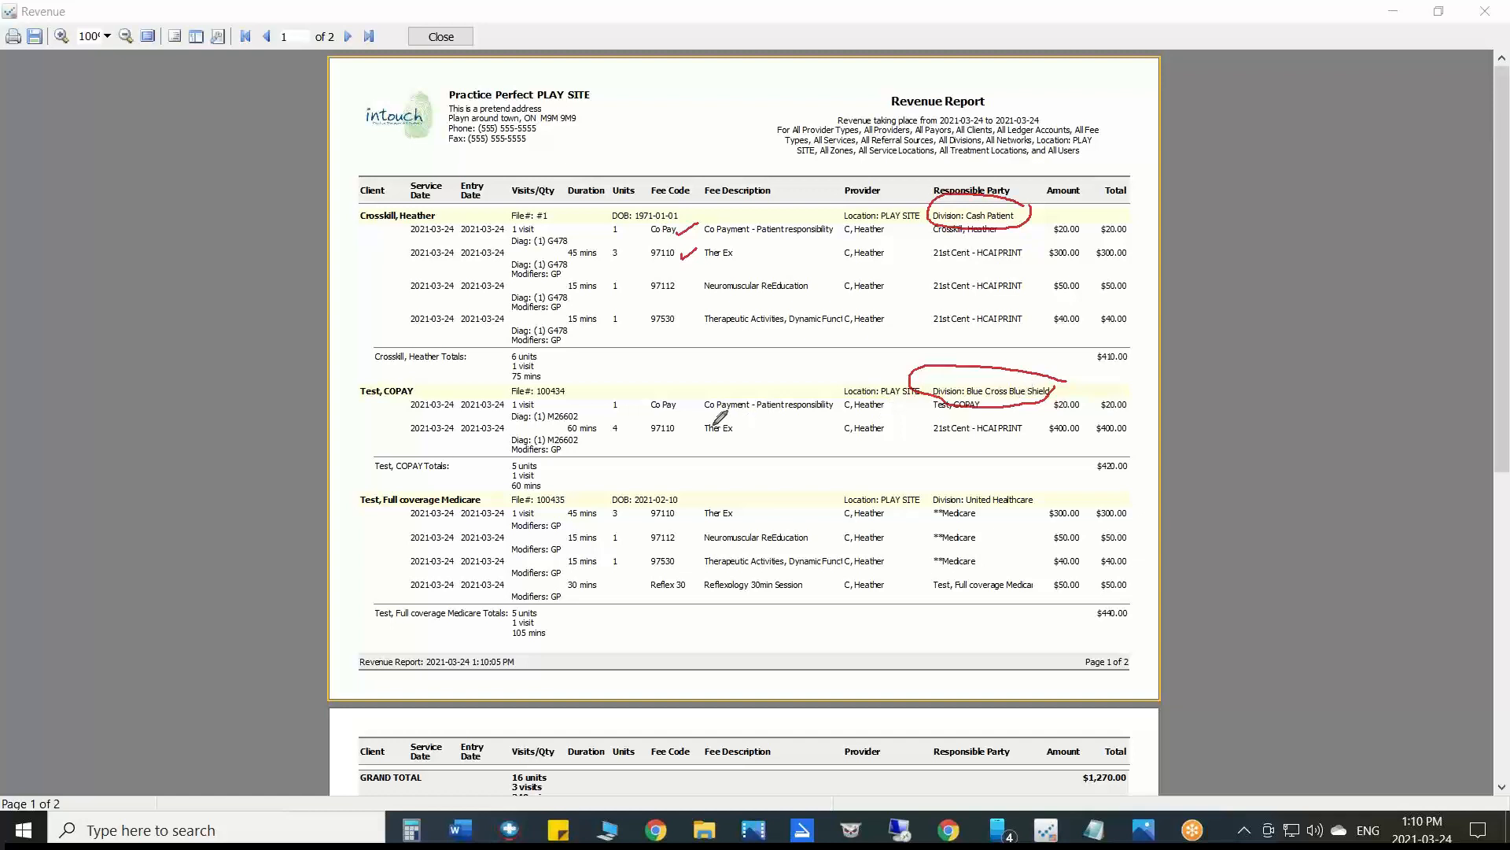
pyautogui.moveTo(591, 435)
pyautogui.mouseDown()
pyautogui.moveTo(511, 437)
pyautogui.moveTo(542, 464)
pyautogui.moveTo(592, 437)
pyautogui.moveTo(576, 432)
pyautogui.mouseUp()
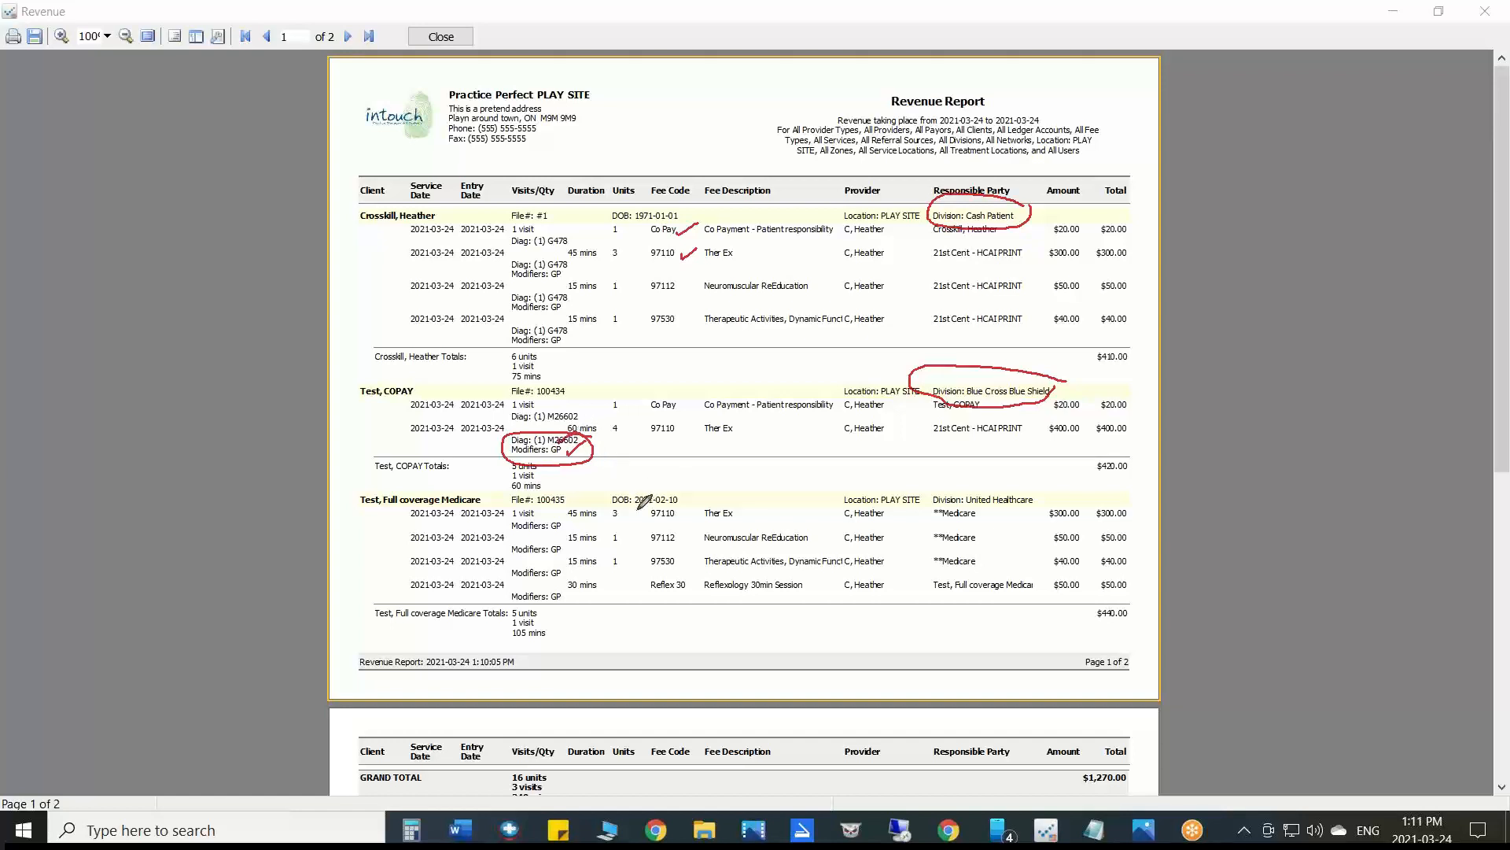
pyautogui.moveTo(600, 504)
pyautogui.mouseDown()
pyautogui.moveTo(561, 521)
pyautogui.moveTo(657, 522)
pyautogui.moveTo(691, 507)
pyautogui.moveTo(601, 502)
pyautogui.moveTo(595, 486)
pyautogui.moveTo(702, 482)
pyautogui.mouseUp()
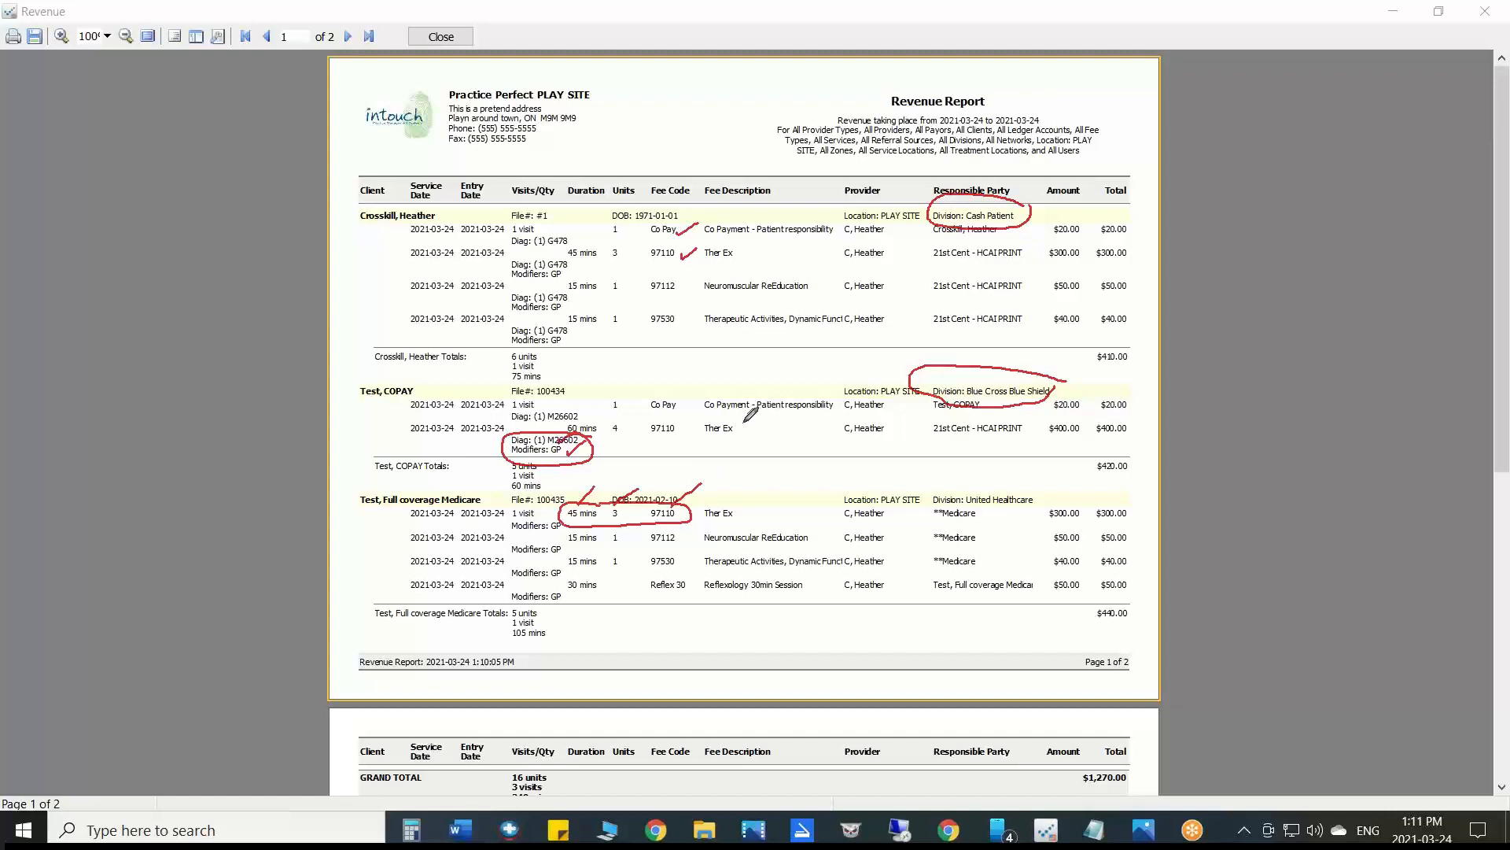
# - Close the Revenue Report and its options to return to the schedule
pyautogui.click(949, 32)
pyautogui.click(441, 36)
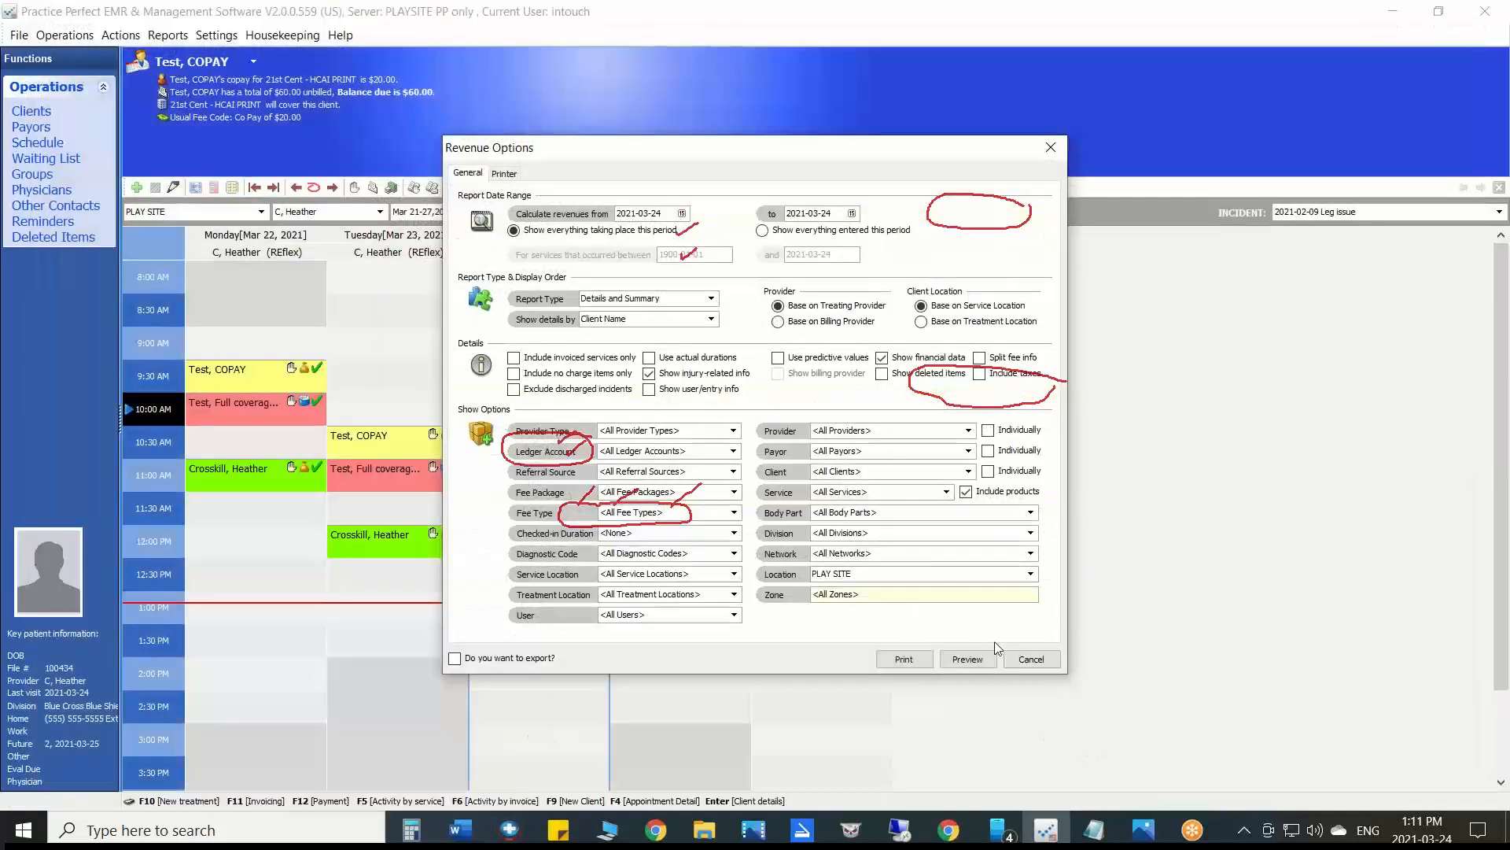
pyautogui.click(1031, 659)
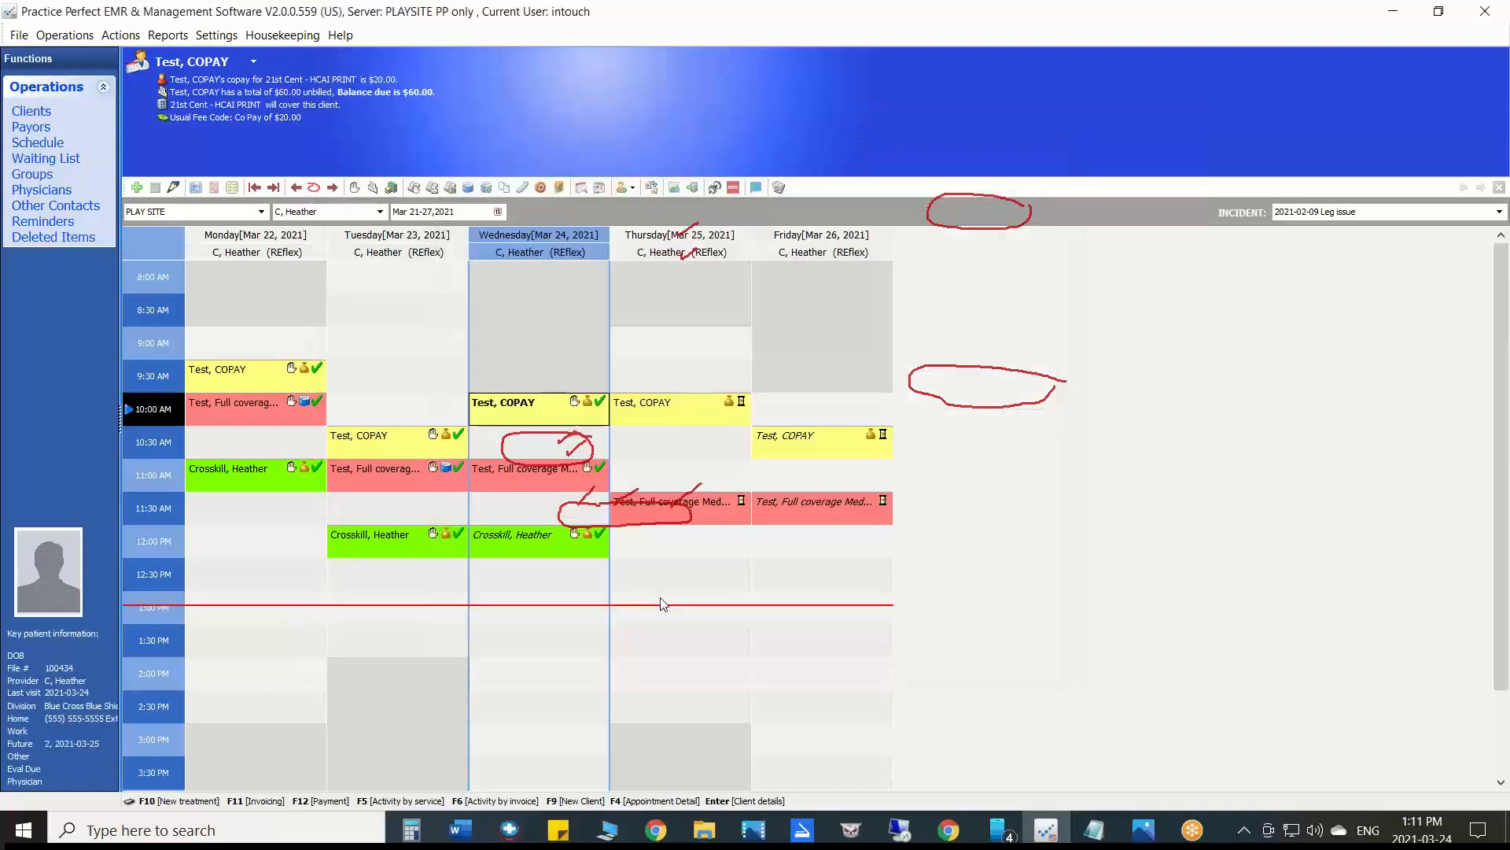
pyautogui.click(940, 11)
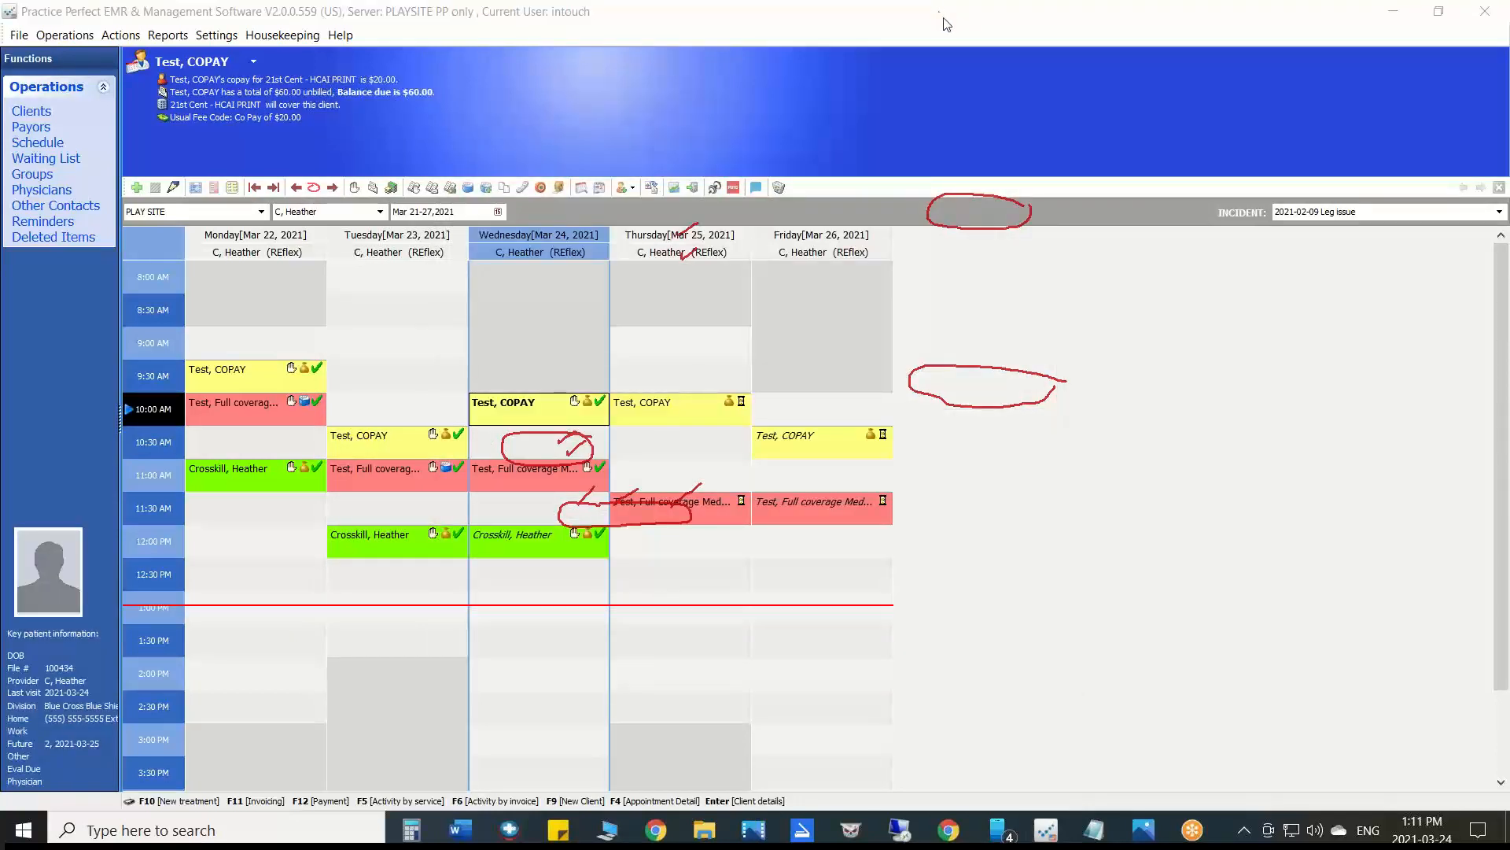
# - Clear the markings from the schedule and select Wednesday's 11:00 AM full coverage Medicare appointment
pyautogui.click(947, 141)
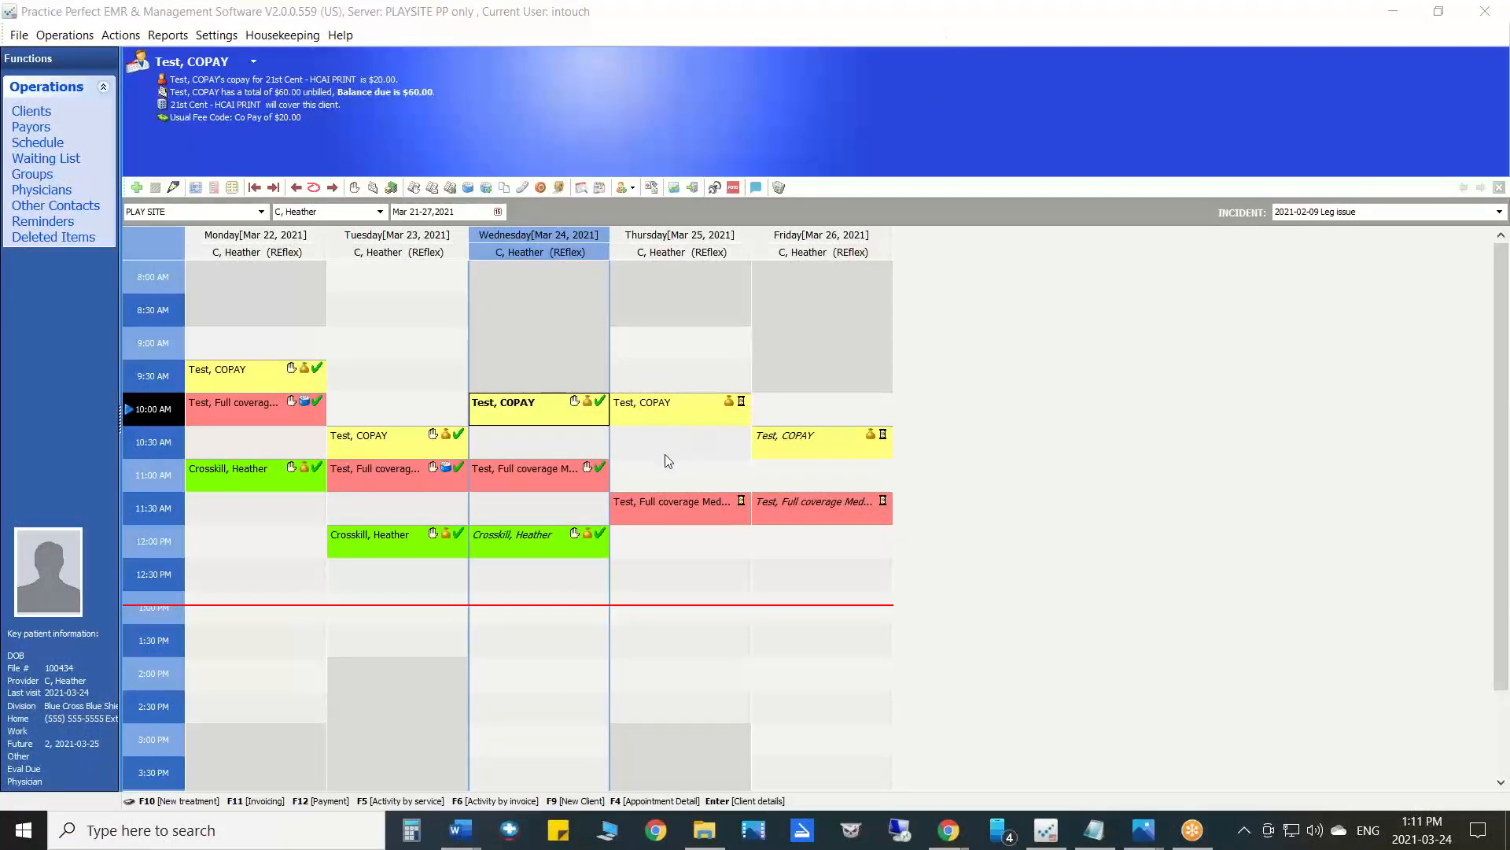
pyautogui.click(532, 469)
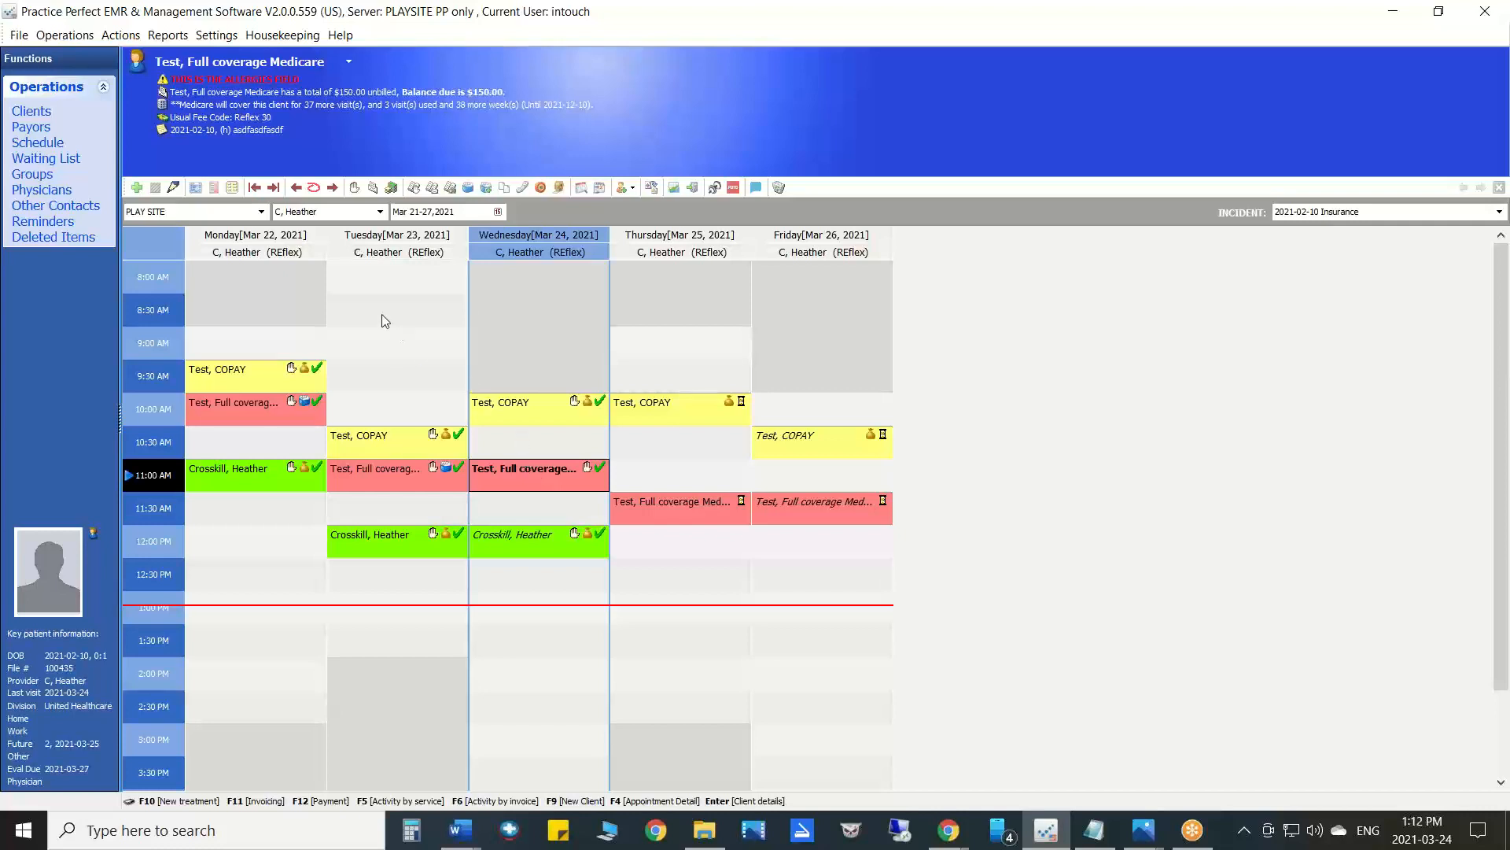
# - Open the details of the 21st Cent - HCAI PRINT payor from the payor list
pyautogui.click(31, 129)
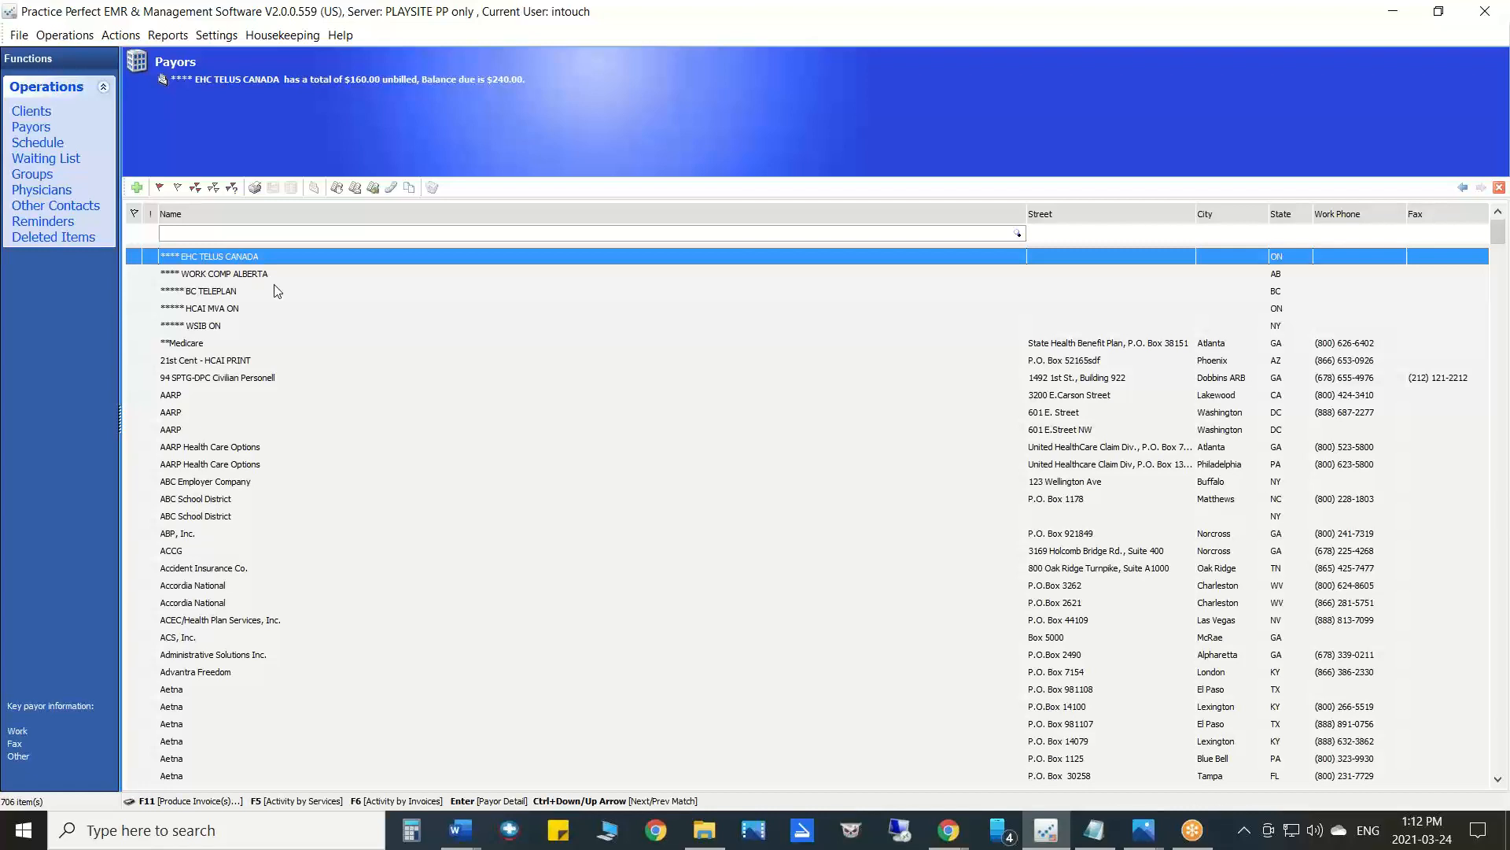
pyautogui.click(226, 364)
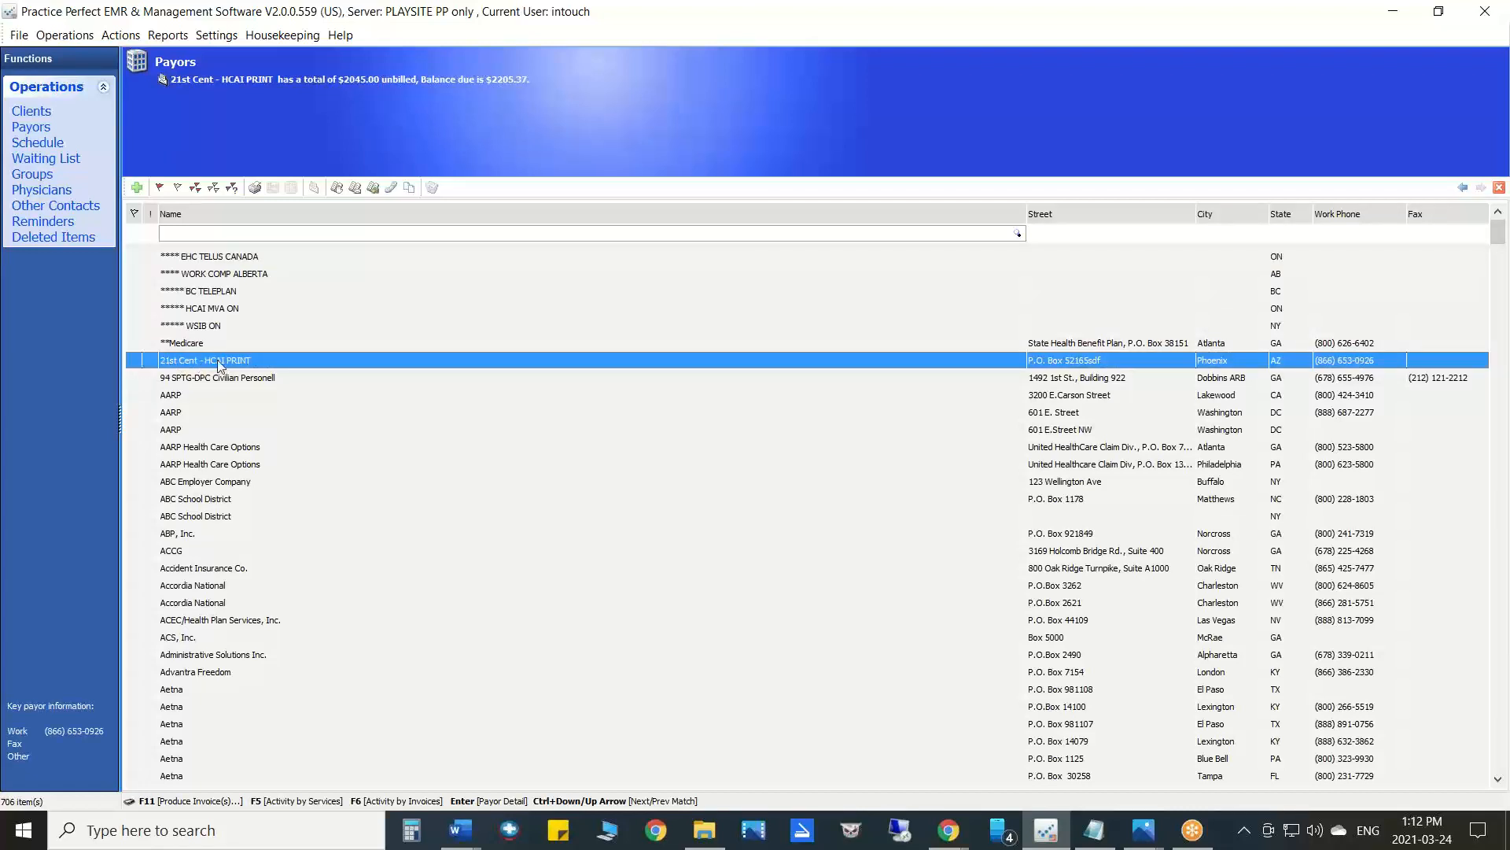
pyautogui.doubleClick(216, 361)
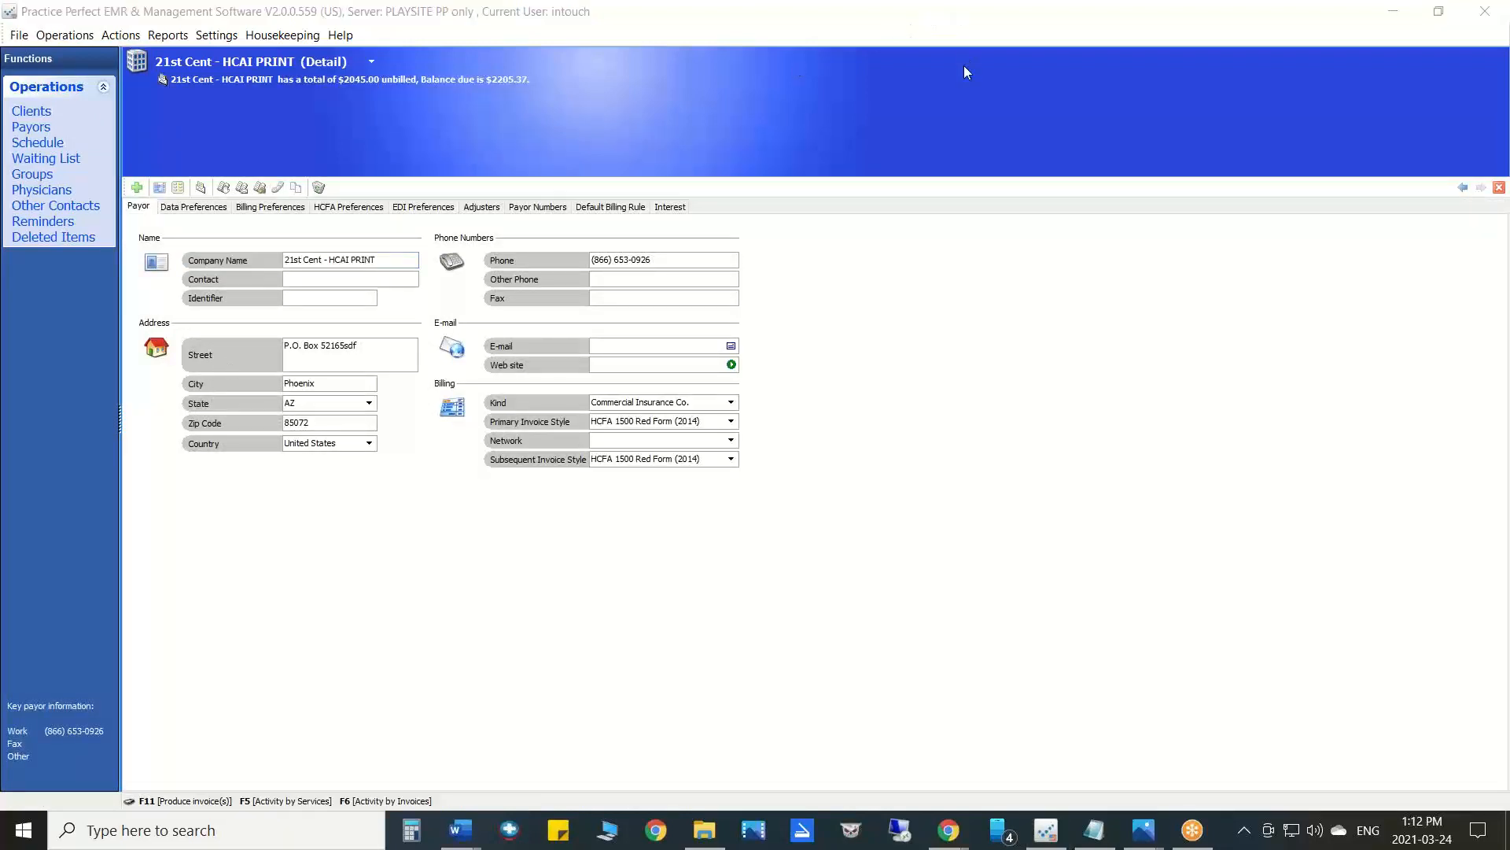
# - Mark the payor's Billing section, its Kind, and the Primary and Subsequent Invoice Style fields, and clear the markings
pyautogui.moveTo(786, 384)
pyautogui.mouseDown()
pyautogui.moveTo(470, 365)
pyautogui.moveTo(418, 456)
pyautogui.moveTo(523, 499)
pyautogui.moveTo(786, 503)
pyautogui.moveTo(804, 372)
pyautogui.mouseUp()
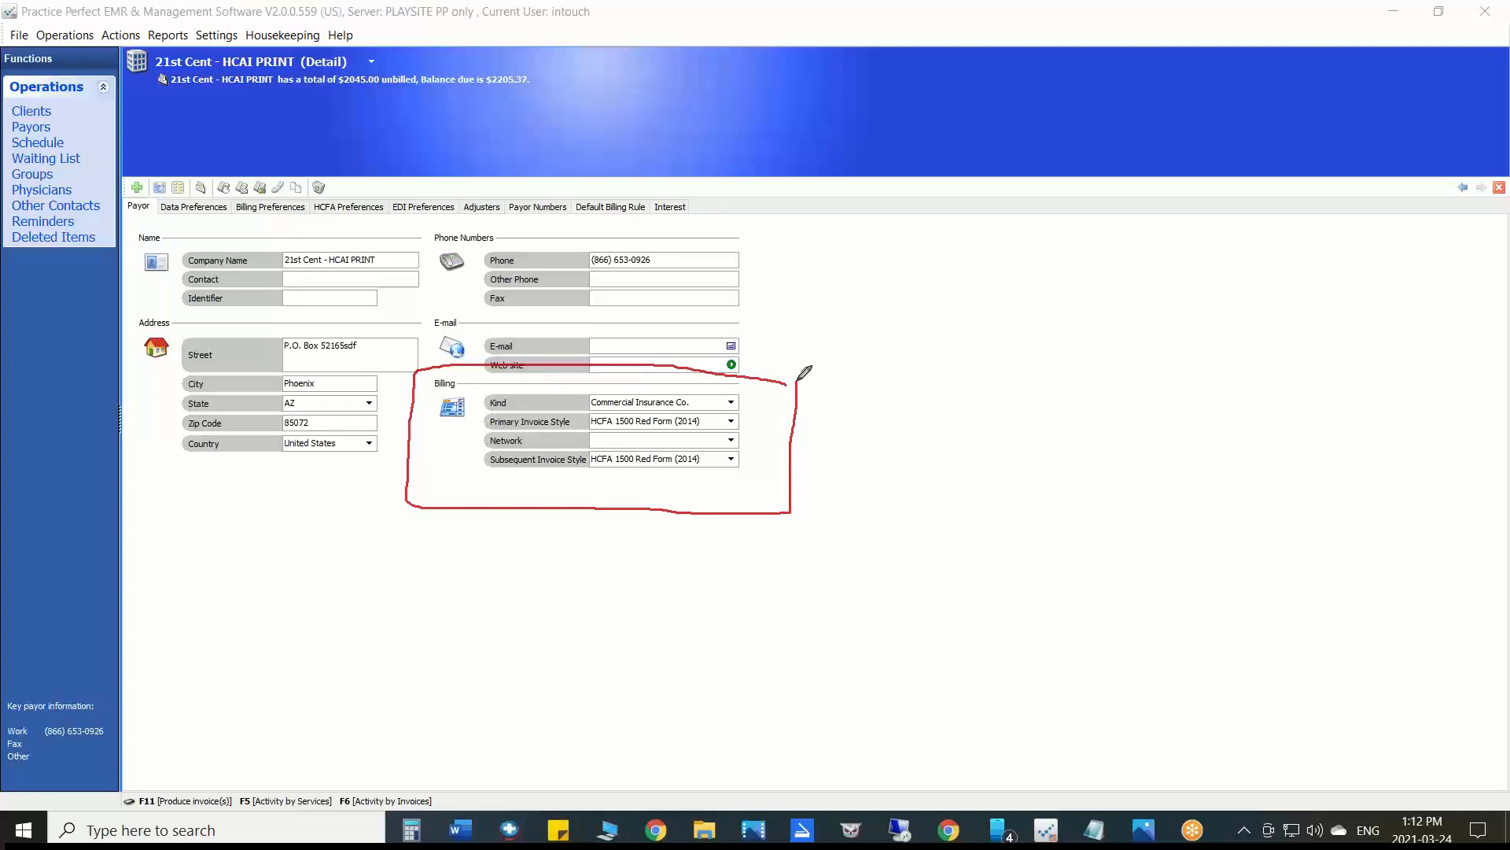
pyautogui.moveTo(697, 401); pyautogui.dragTo(733, 373)
pyautogui.moveTo(731, 422)
pyautogui.mouseDown()
pyautogui.moveTo(756, 413)
pyautogui.moveTo(732, 464)
pyautogui.moveTo(768, 447)
pyautogui.mouseUp()
pyautogui.moveTo(586, 416)
pyautogui.mouseDown()
pyautogui.moveTo(486, 416)
pyautogui.moveTo(485, 428)
pyautogui.moveTo(587, 417)
pyautogui.mouseUp()
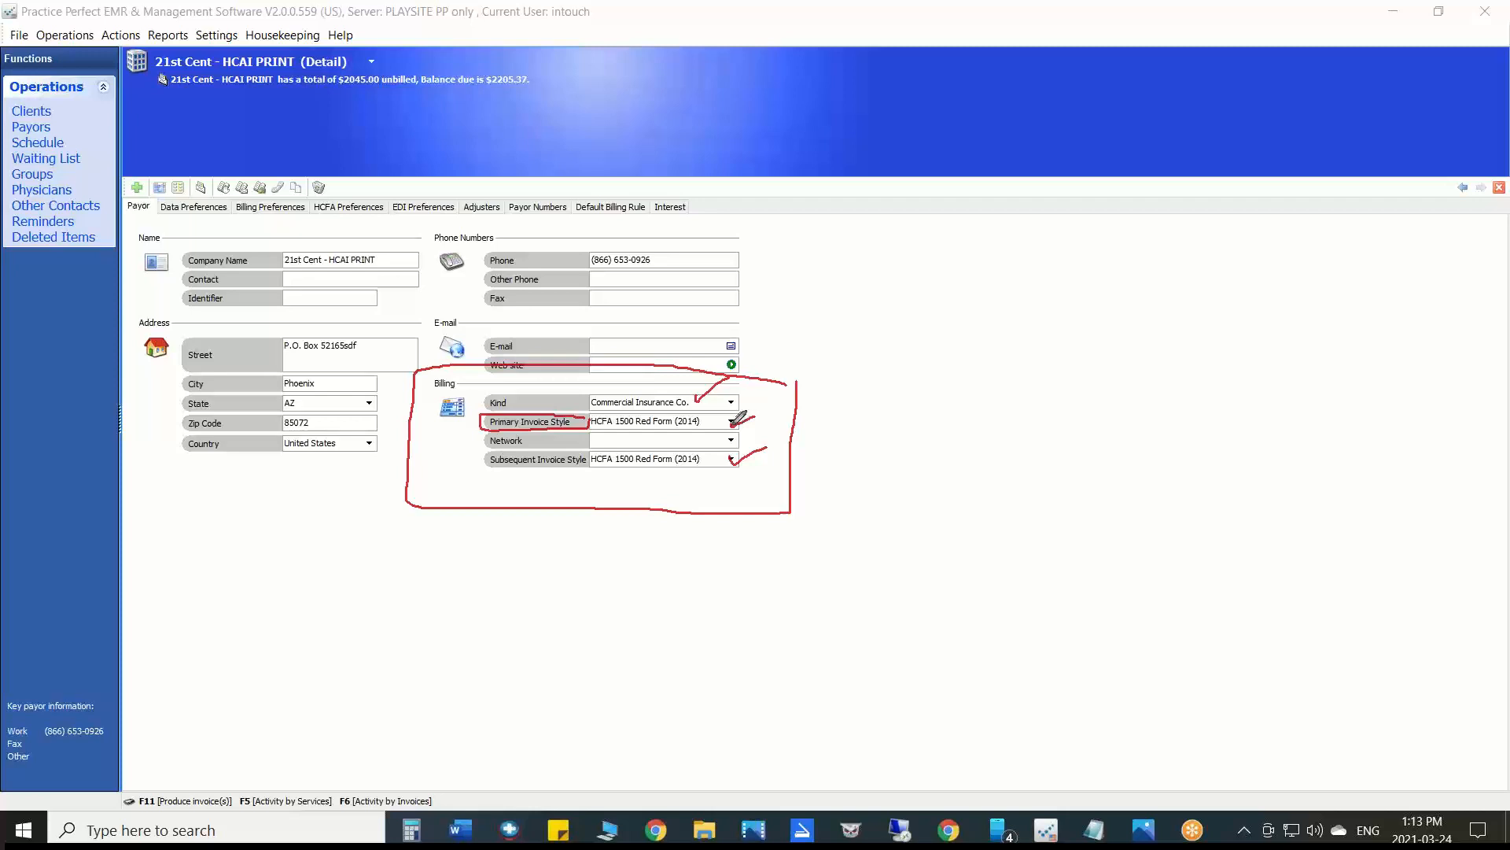
pyautogui.moveTo(590, 451)
pyautogui.mouseDown()
pyautogui.moveTo(483, 453)
pyautogui.moveTo(480, 470)
pyautogui.moveTo(589, 474)
pyautogui.moveTo(593, 452)
pyautogui.mouseUp()
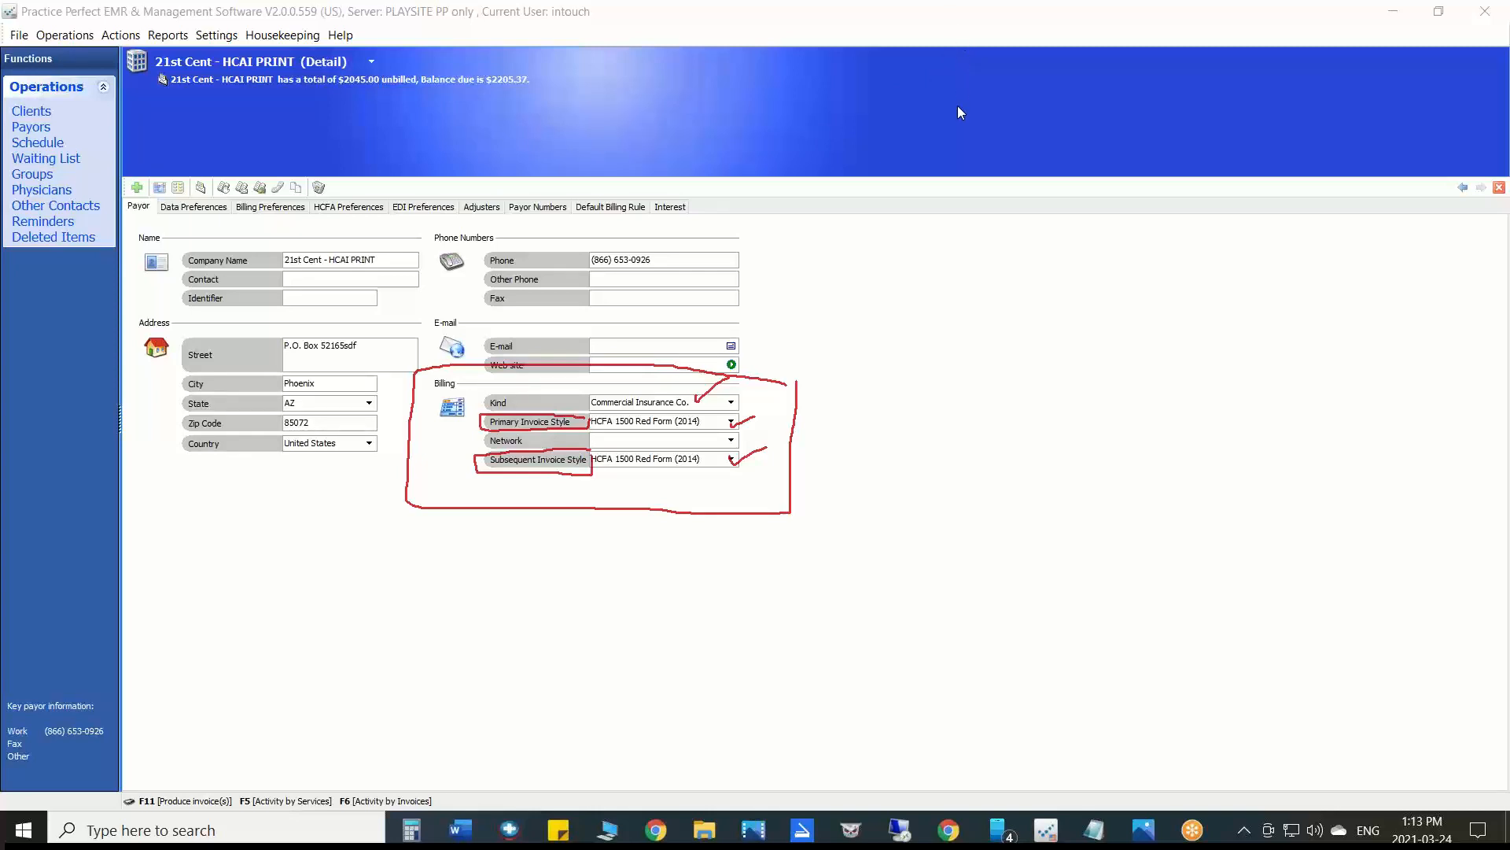
pyautogui.click(949, 144)
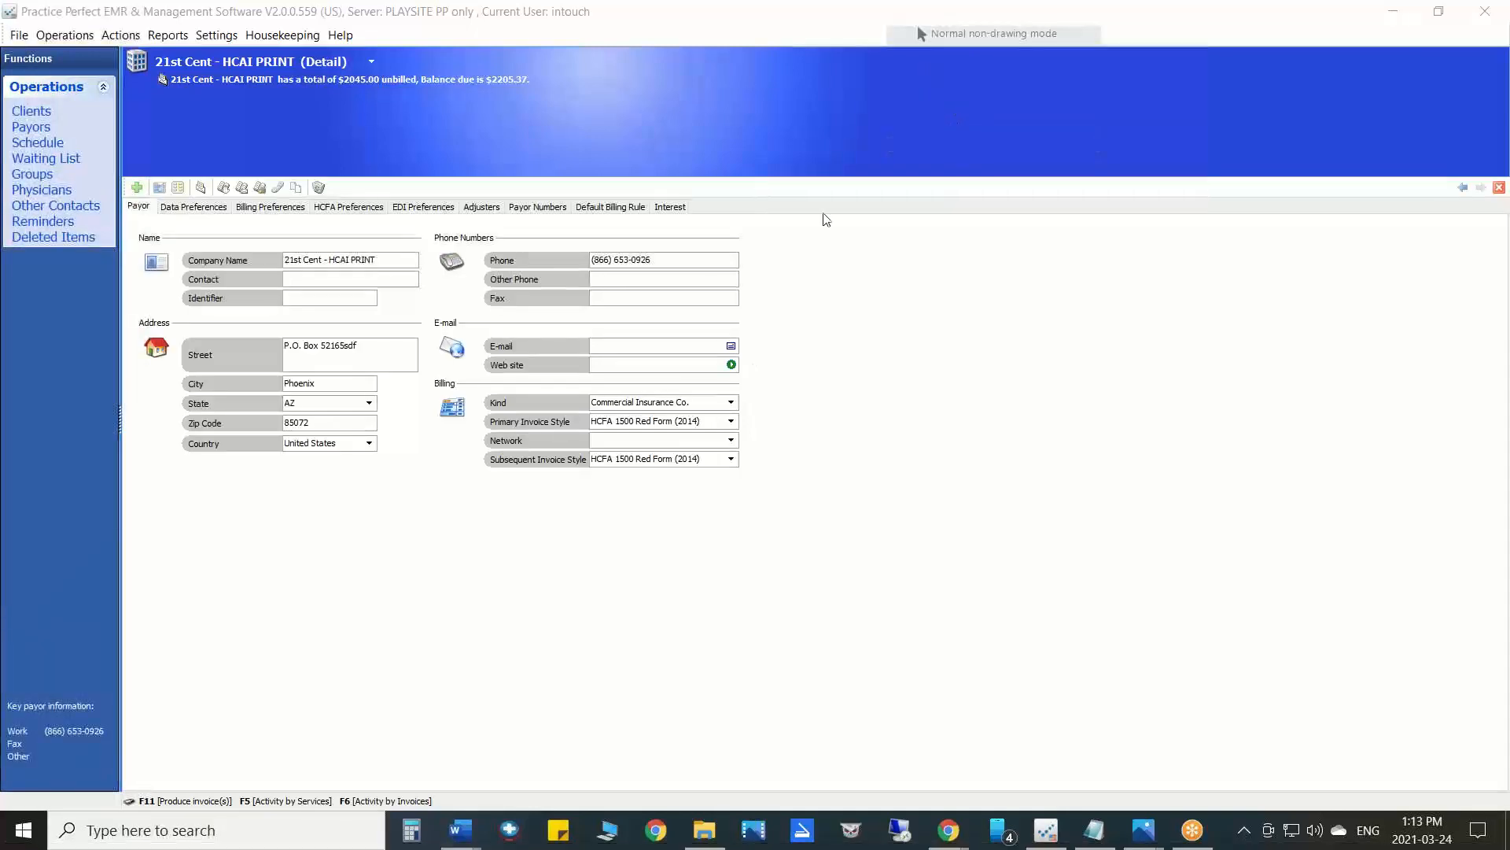
# - Set the payor's Primary Invoice Style to EDI837P (5010A1) Invoice
pyautogui.click(730, 422)
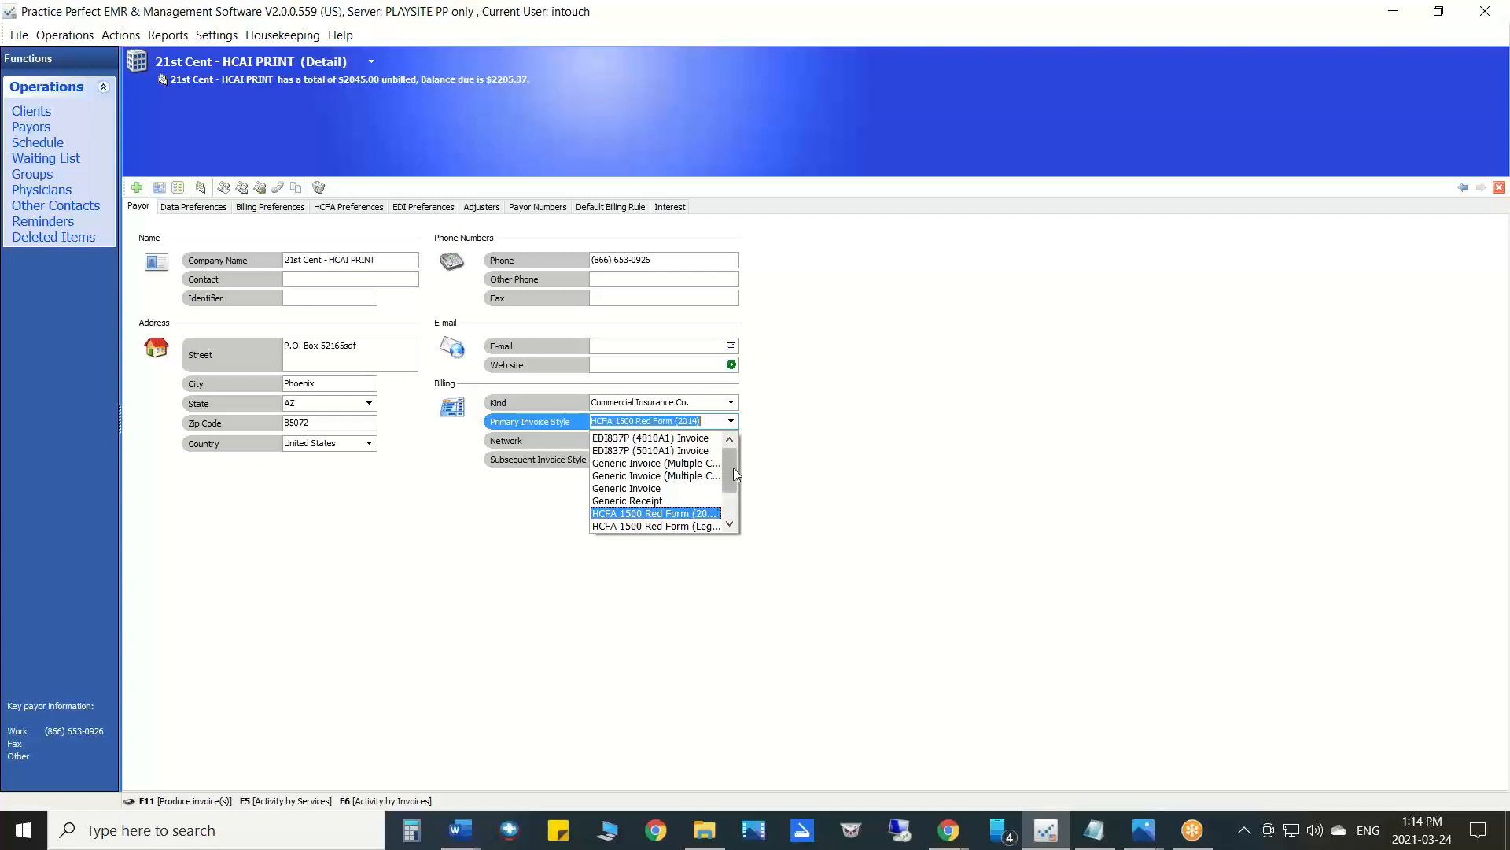
pyautogui.click(621, 450)
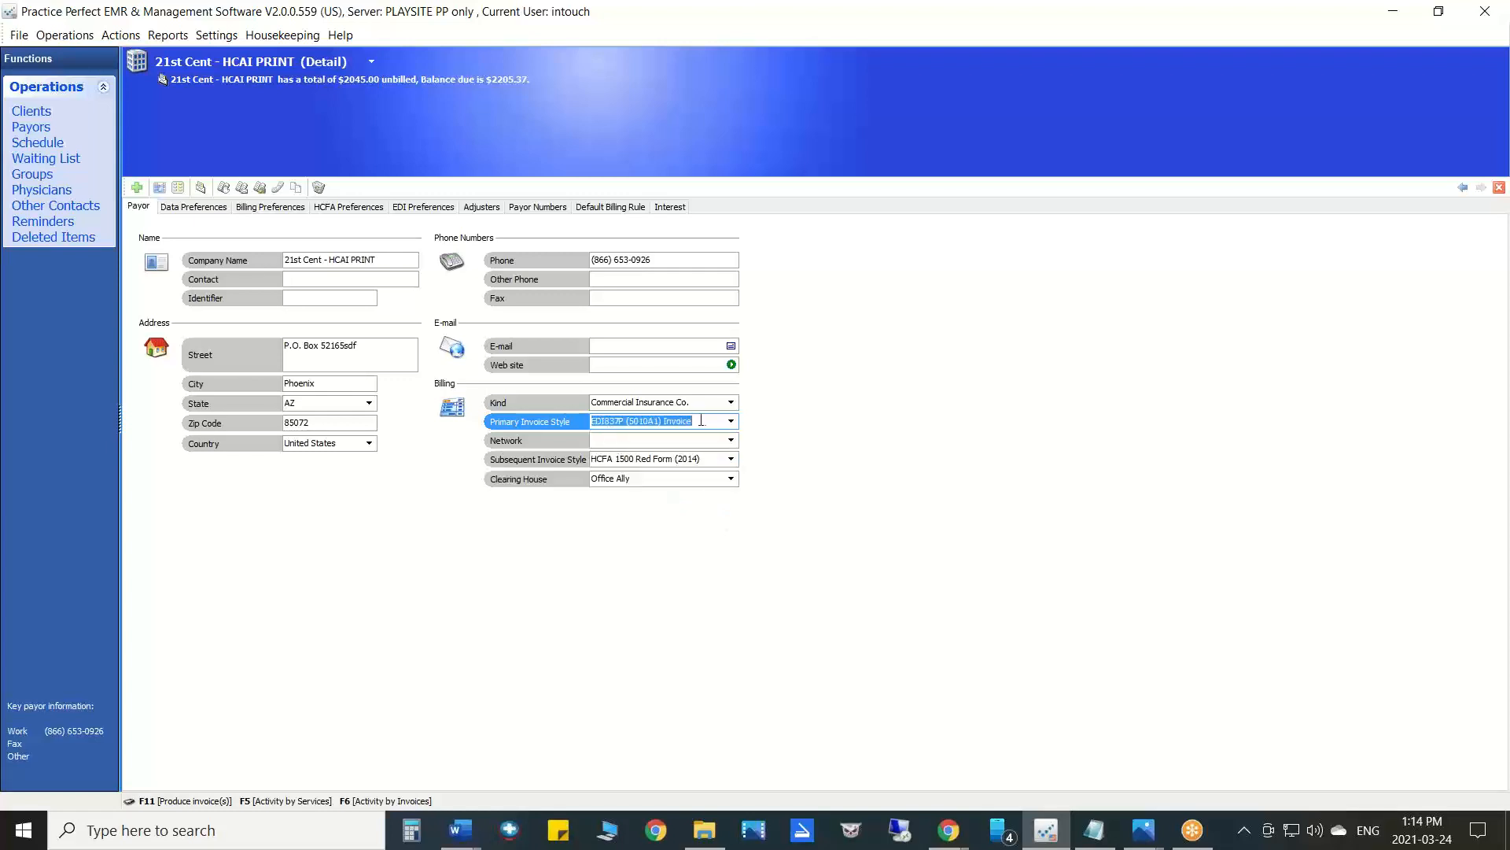
pyautogui.moveTo(702, 420); pyautogui.dragTo(592, 417)
# - Set the payor's Primary Invoice Style to HCFA eBill (2014)
pyautogui.click(731, 422)
pyautogui.click(731, 423)
pyautogui.click(732, 423)
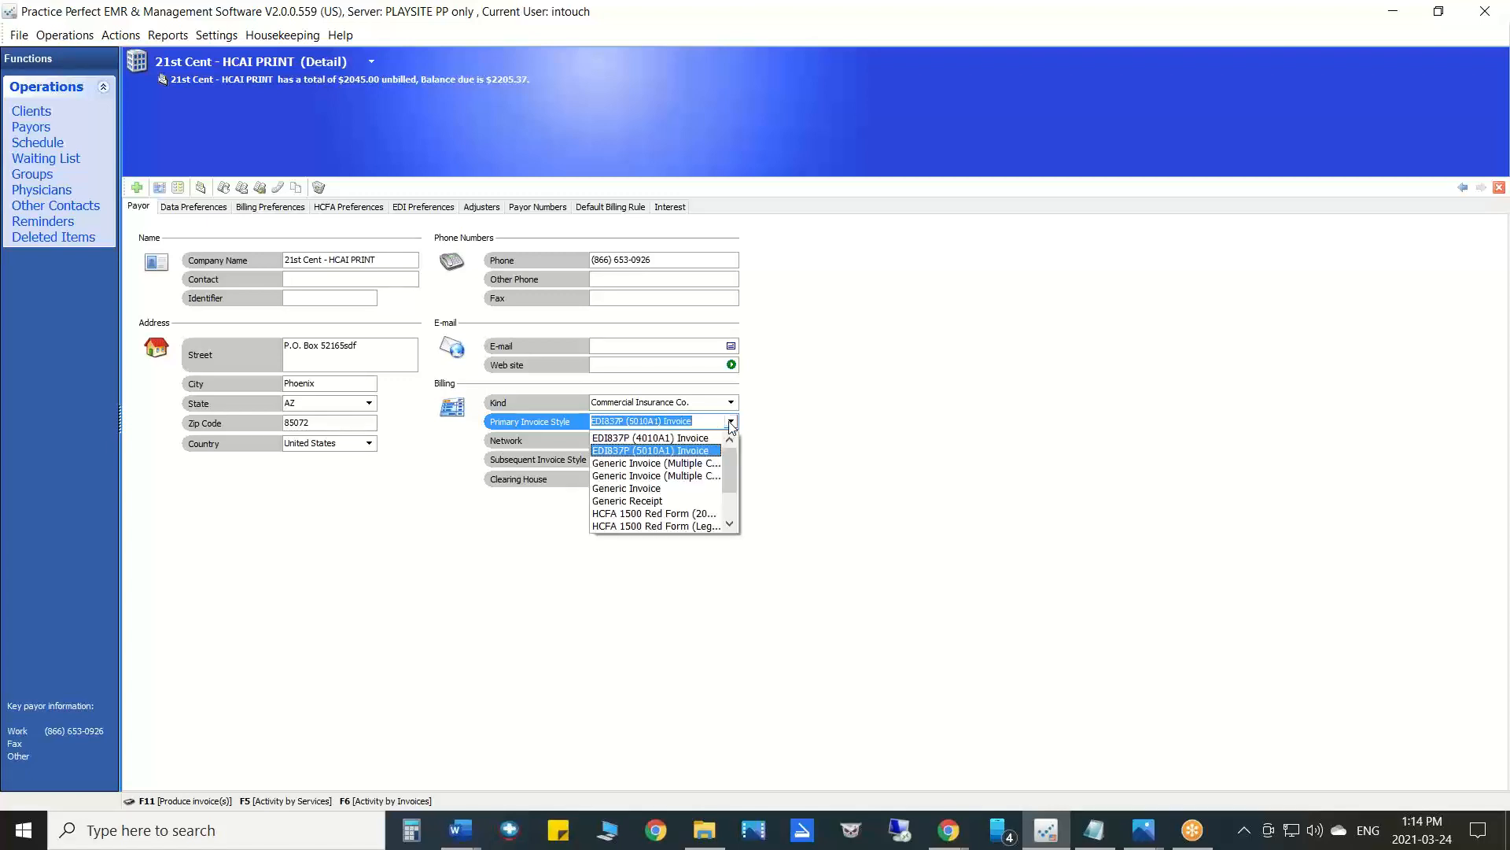
pyautogui.scroll(-2, 724, 472)
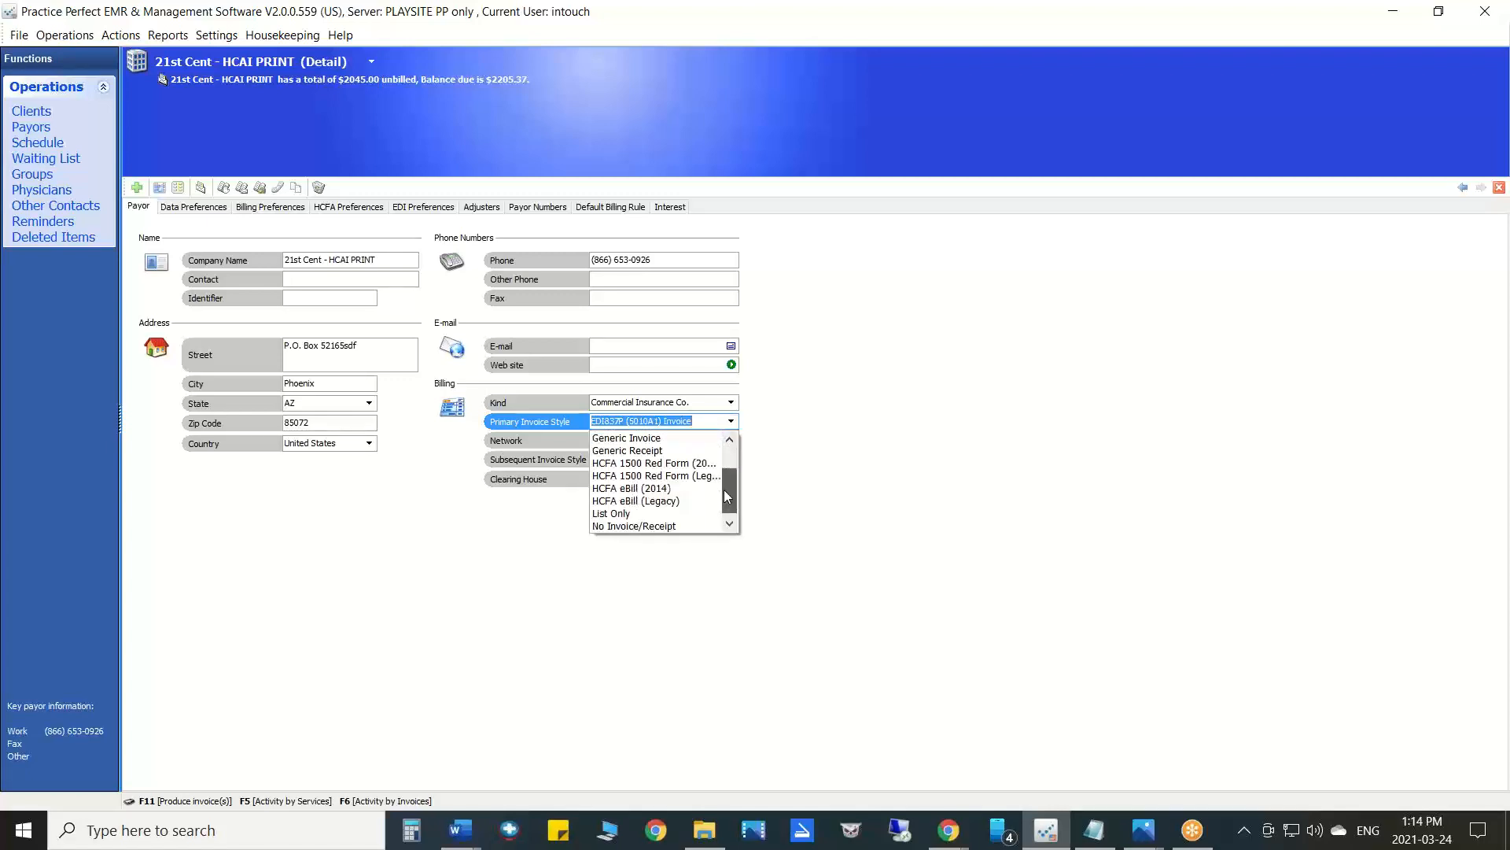
pyautogui.click(641, 494)
# - Return the Primary Invoice Style to HCFA 1500 Red Form (2014), and point out the Subsequent Invoice Style and street address
pyautogui.click(731, 421)
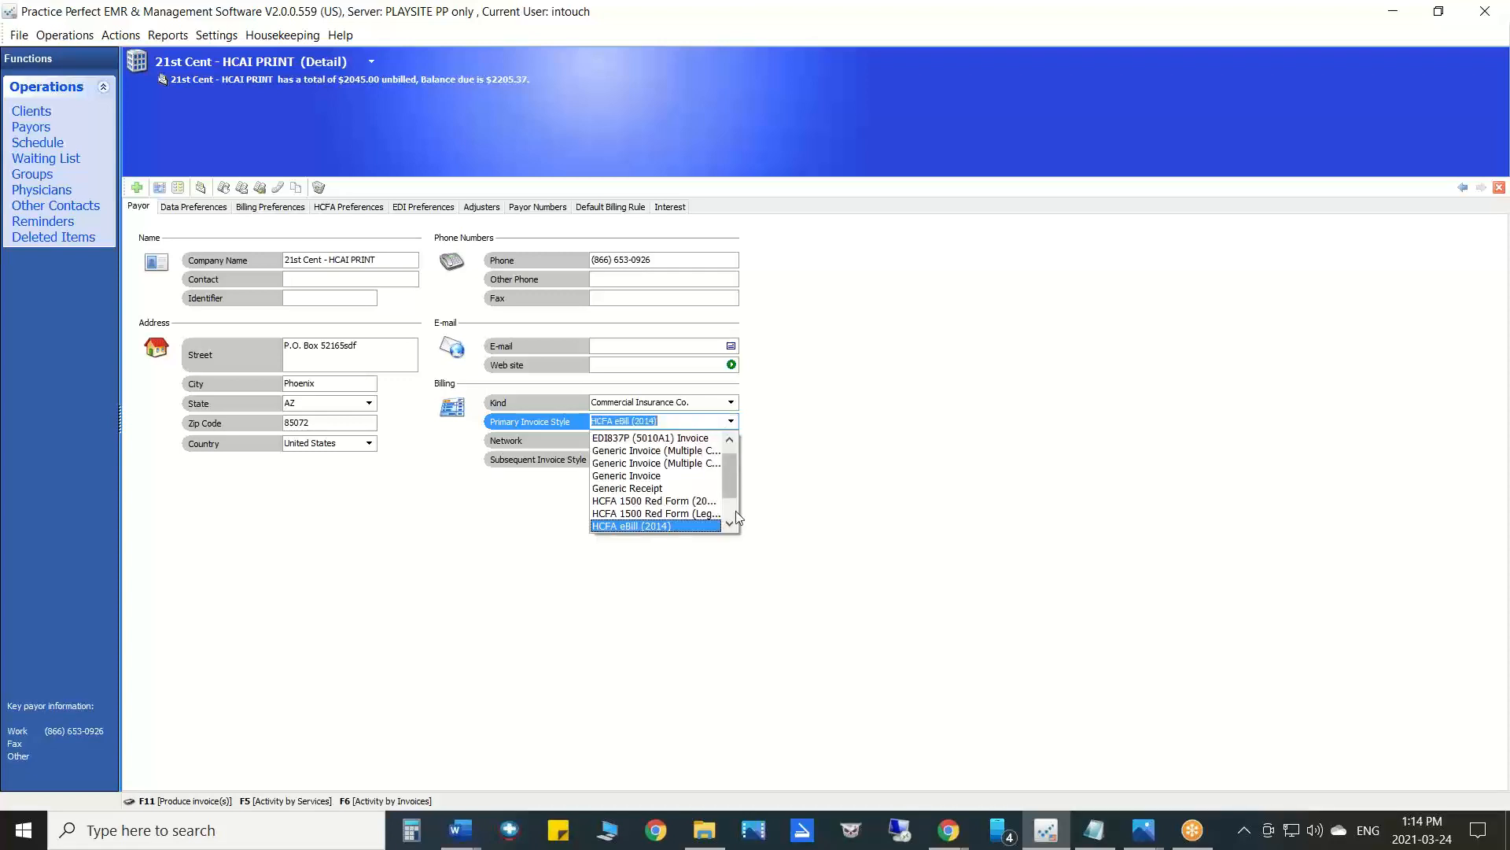
pyautogui.click(652, 503)
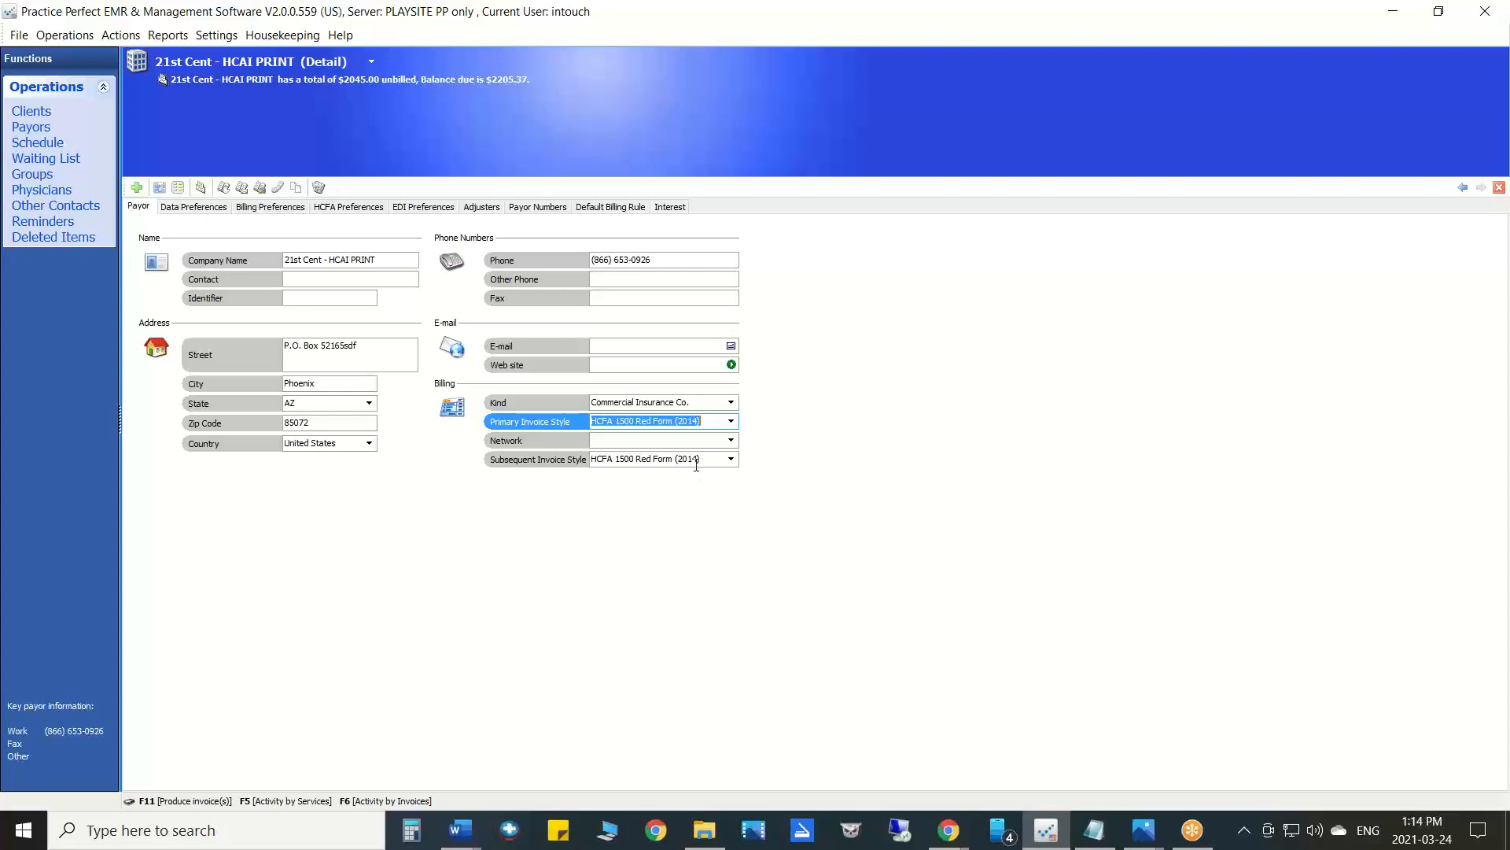
pyautogui.click(708, 463)
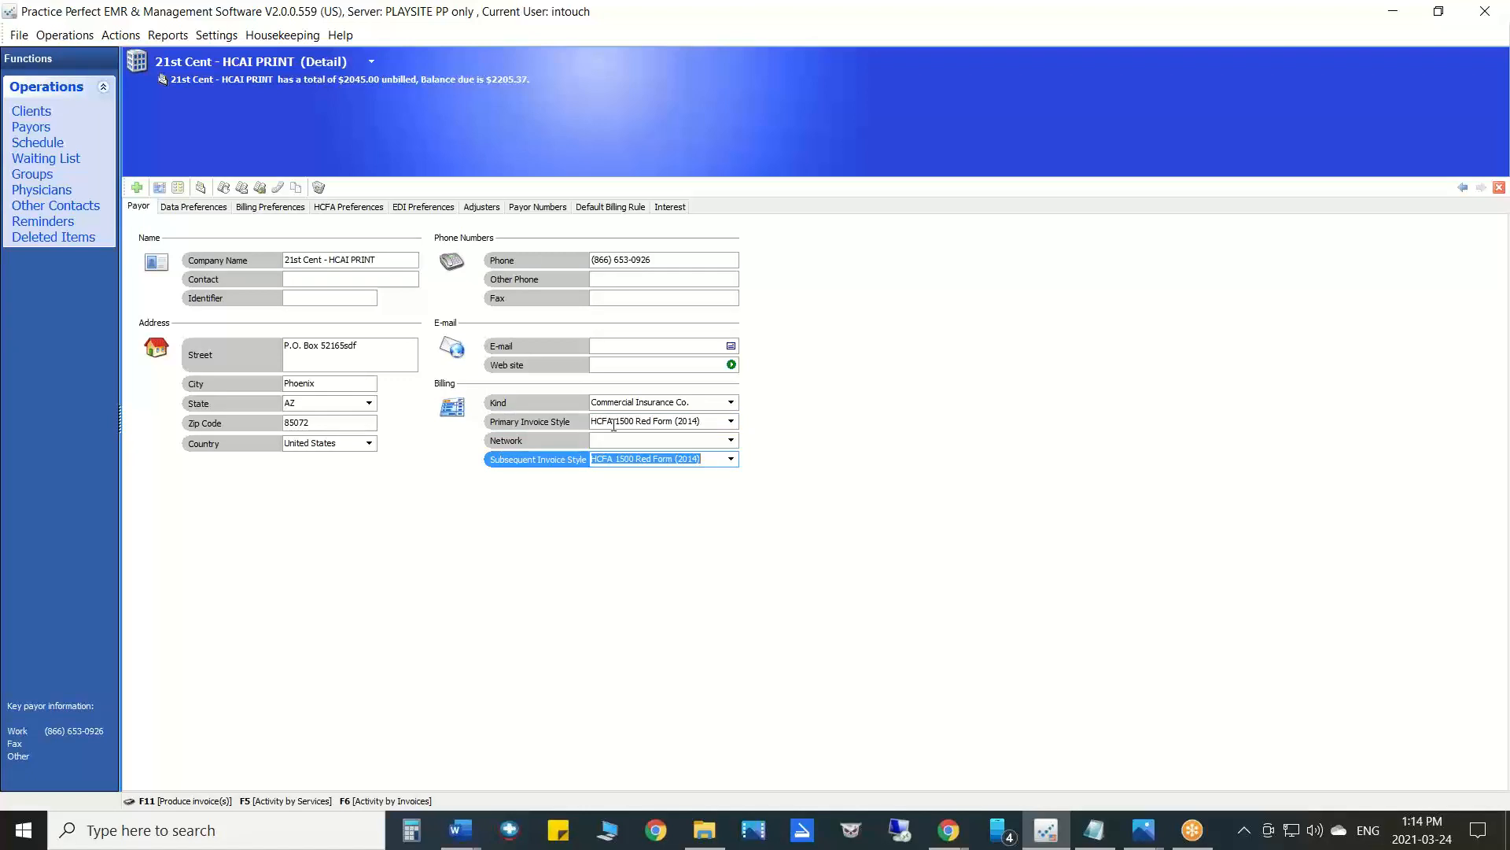
pyautogui.click(365, 352)
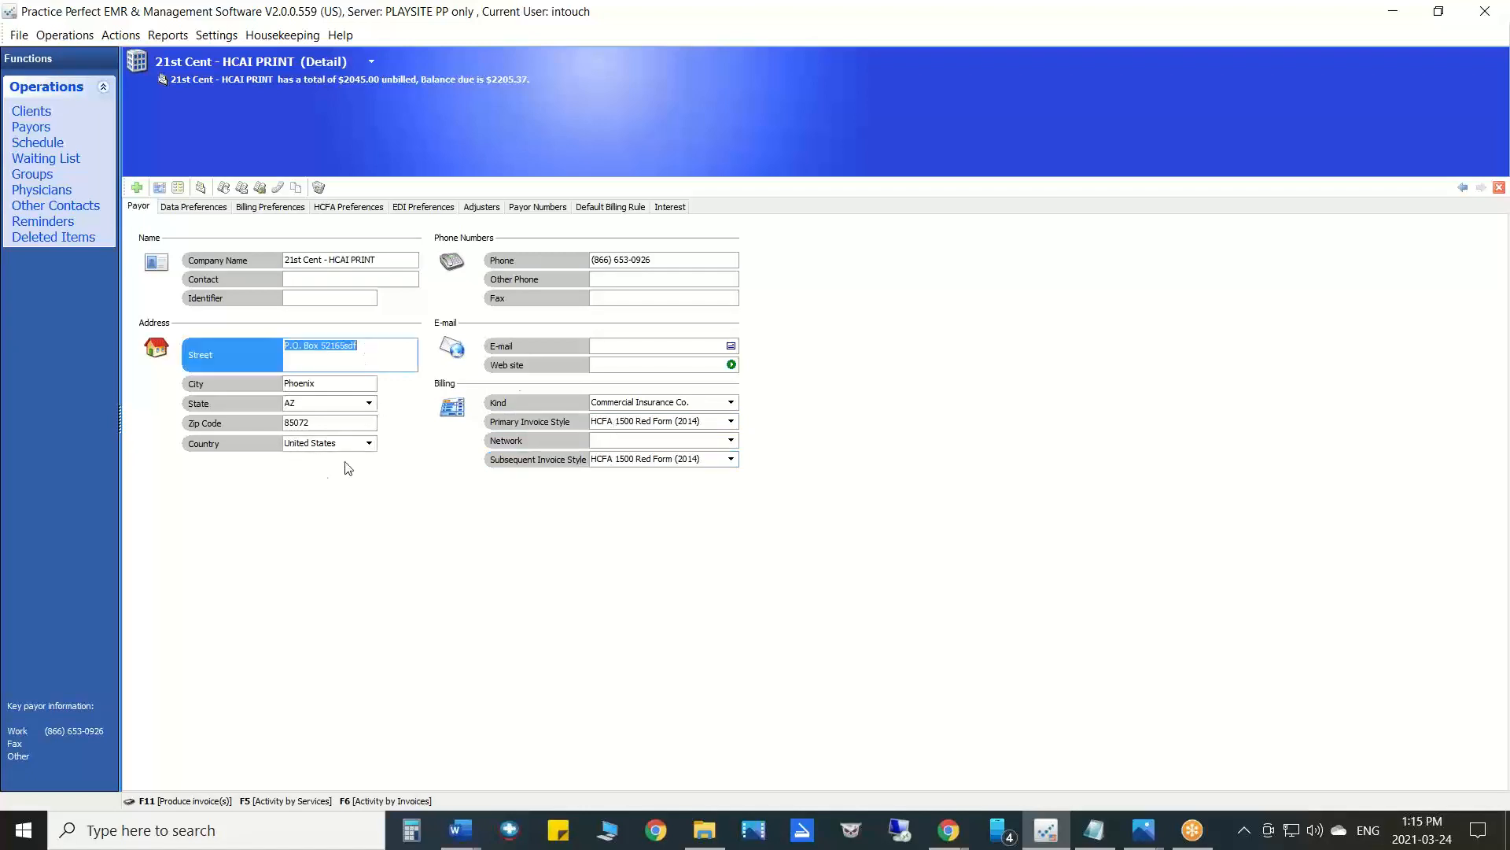
# - Draw an arrow from Primary Invoice Style to the circled Identifier field, clear the markings, and leave drawing mode
pyautogui.click(946, 11)
pyautogui.click(946, 49)
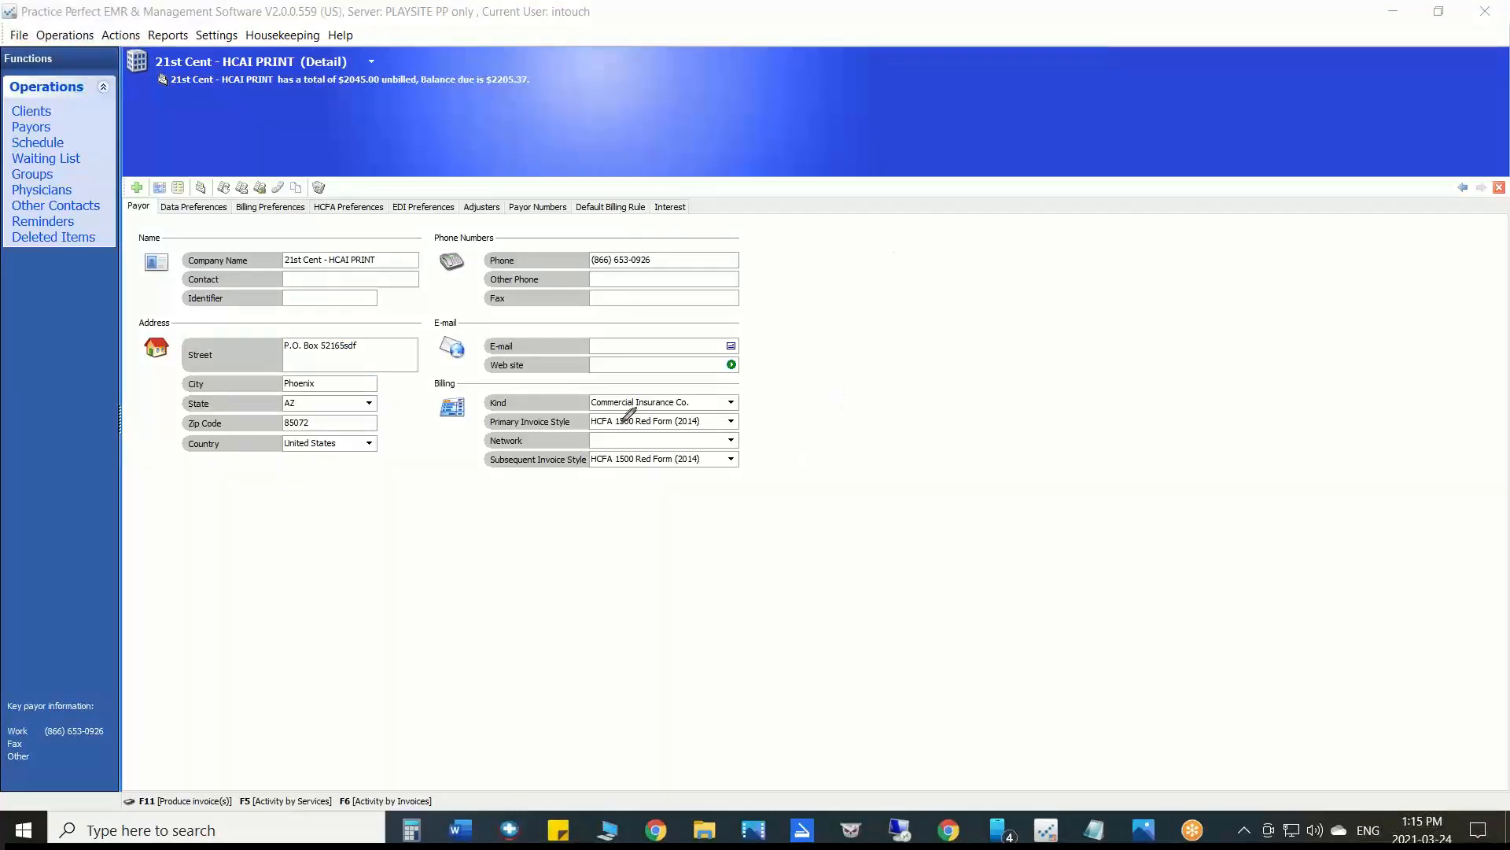
pyautogui.moveTo(569, 422)
pyautogui.mouseDown()
pyautogui.moveTo(540, 423)
pyautogui.moveTo(564, 434)
pyautogui.moveTo(376, 315)
pyautogui.moveTo(379, 337)
pyautogui.moveTo(364, 271)
pyautogui.moveTo(263, 305)
pyautogui.moveTo(397, 303)
pyautogui.mouseUp()
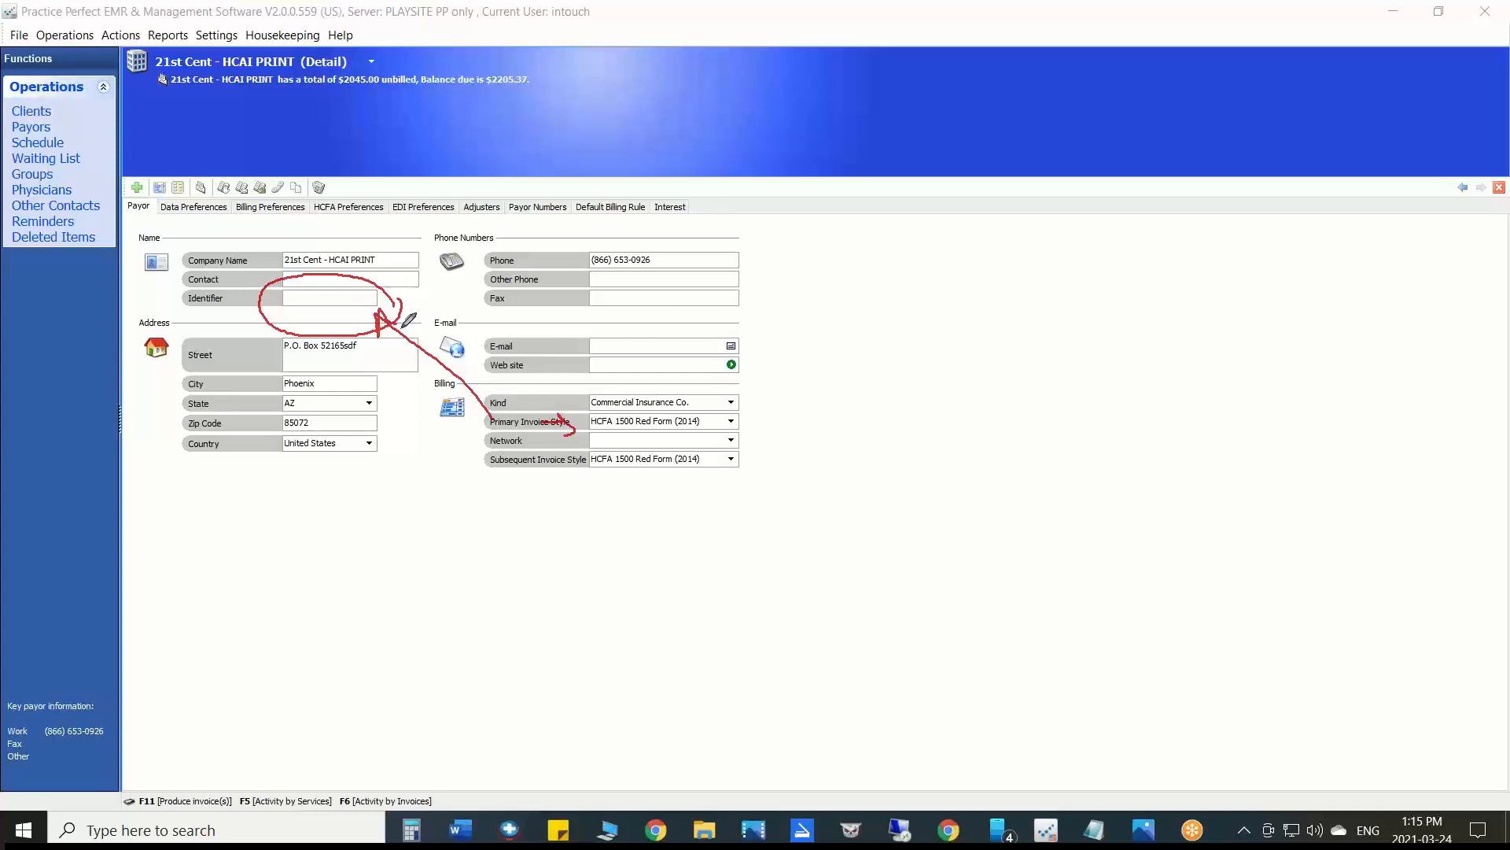
pyautogui.moveTo(296, 299); pyautogui.dragTo(339, 300)
pyautogui.click(957, 140)
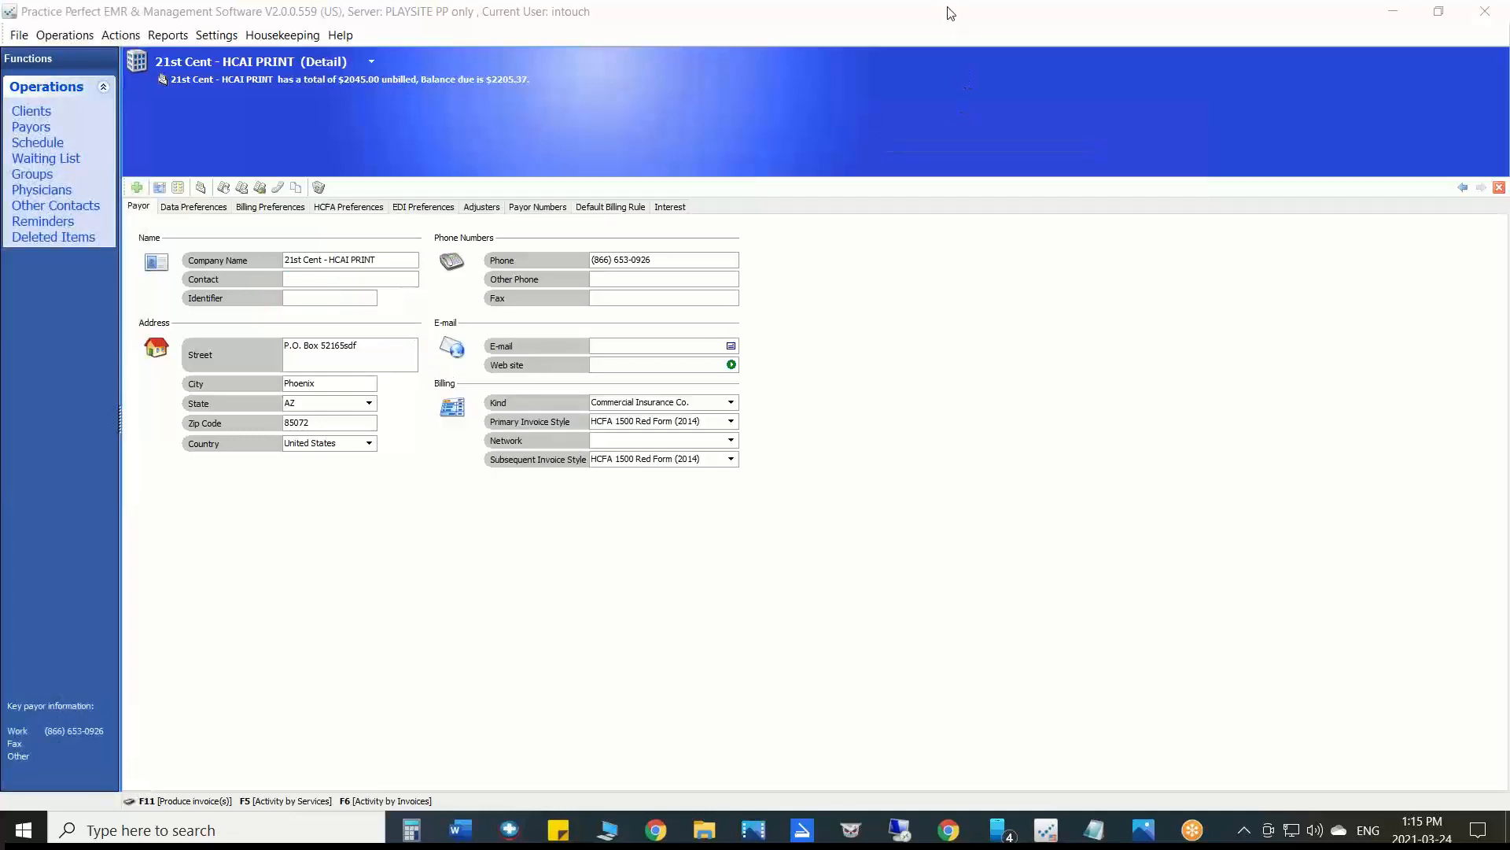
pyautogui.click(947, 11)
pyautogui.click(946, 30)
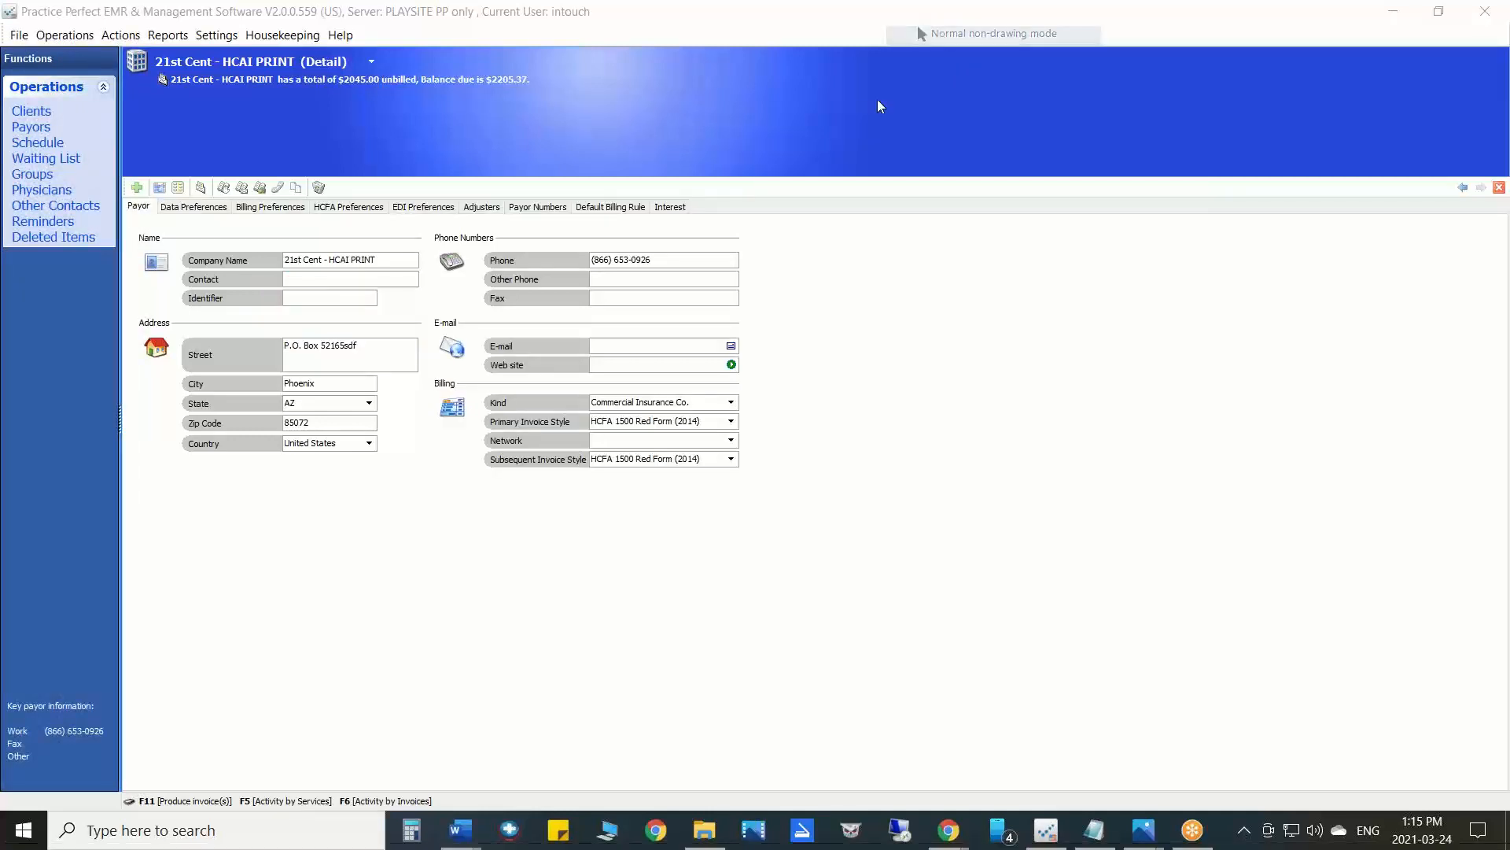
# - Look through the available Primary Invoice Style options without changing the selection
pyautogui.click(731, 420)
pyautogui.click(730, 423)
pyautogui.click(731, 422)
pyautogui.click(730, 422)
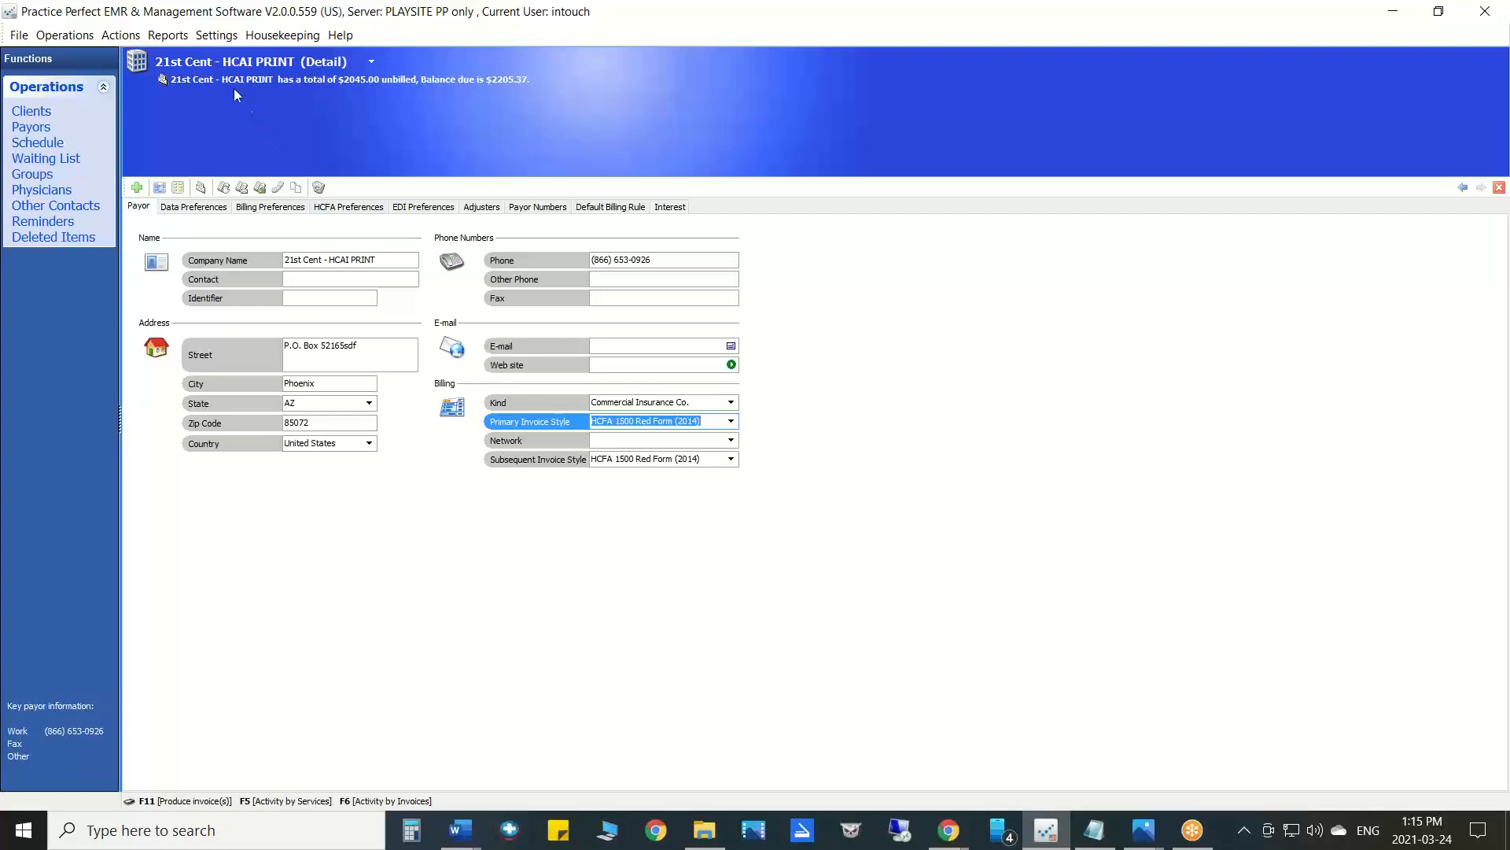
# - Show the clearing house definitions in the EDI837 invoice settings
pyautogui.click(214, 34)
pyautogui.click(215, 34)
pyautogui.click(215, 34)
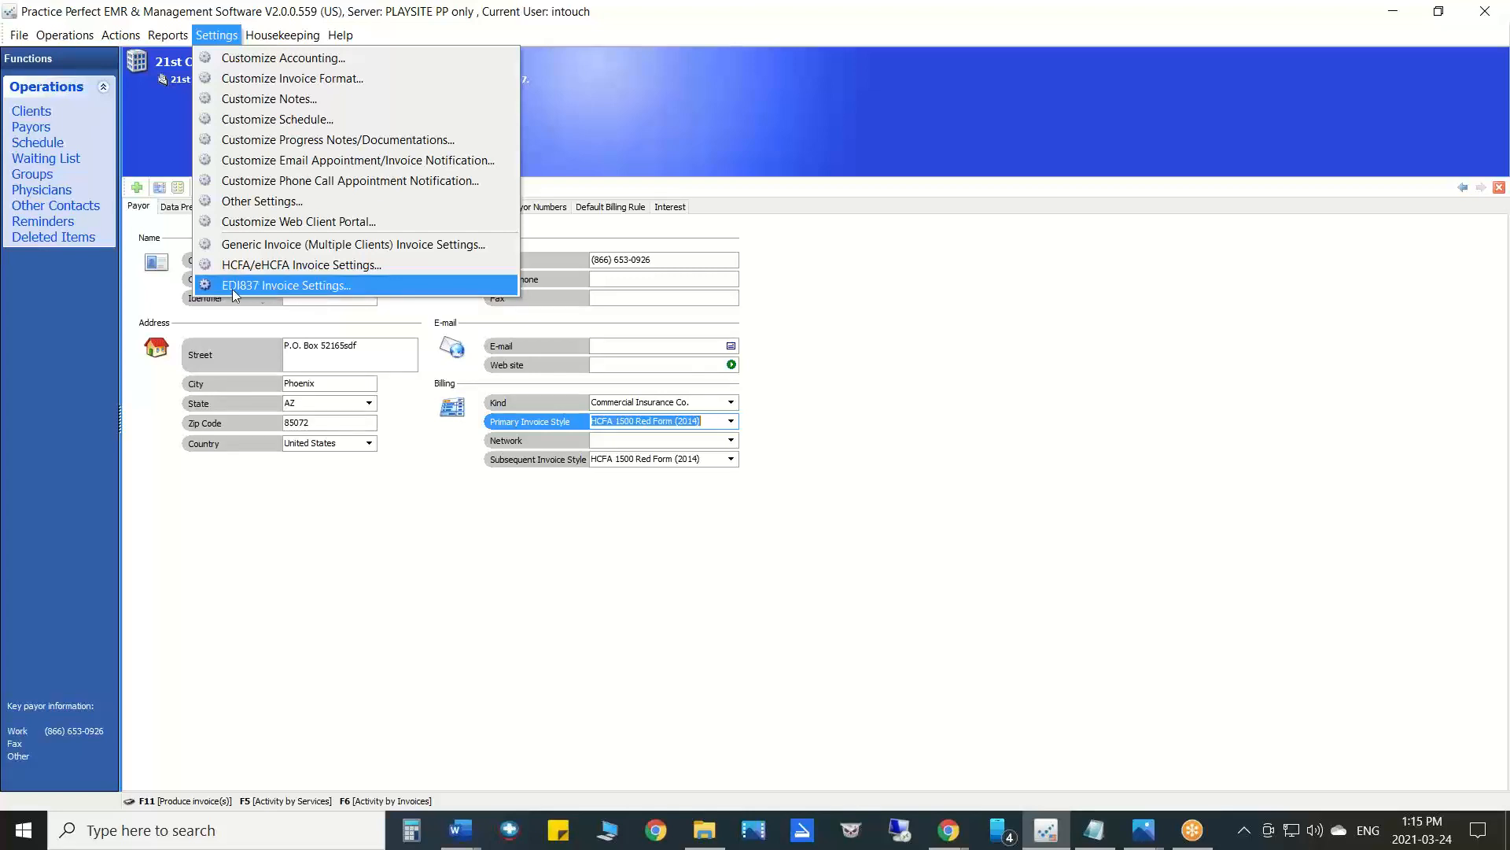
pyautogui.click(291, 288)
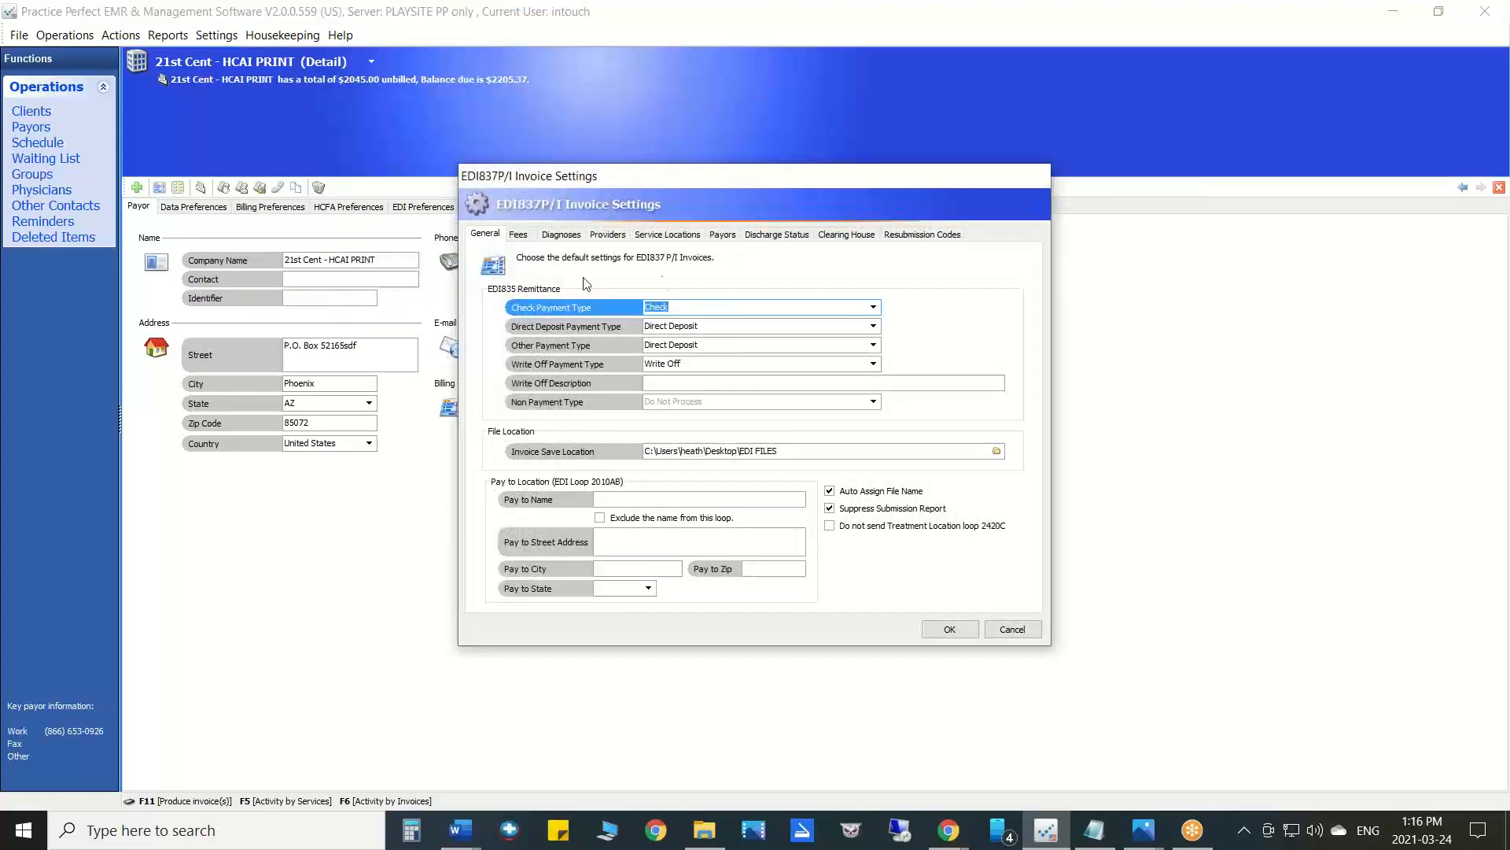
pyautogui.click(852, 239)
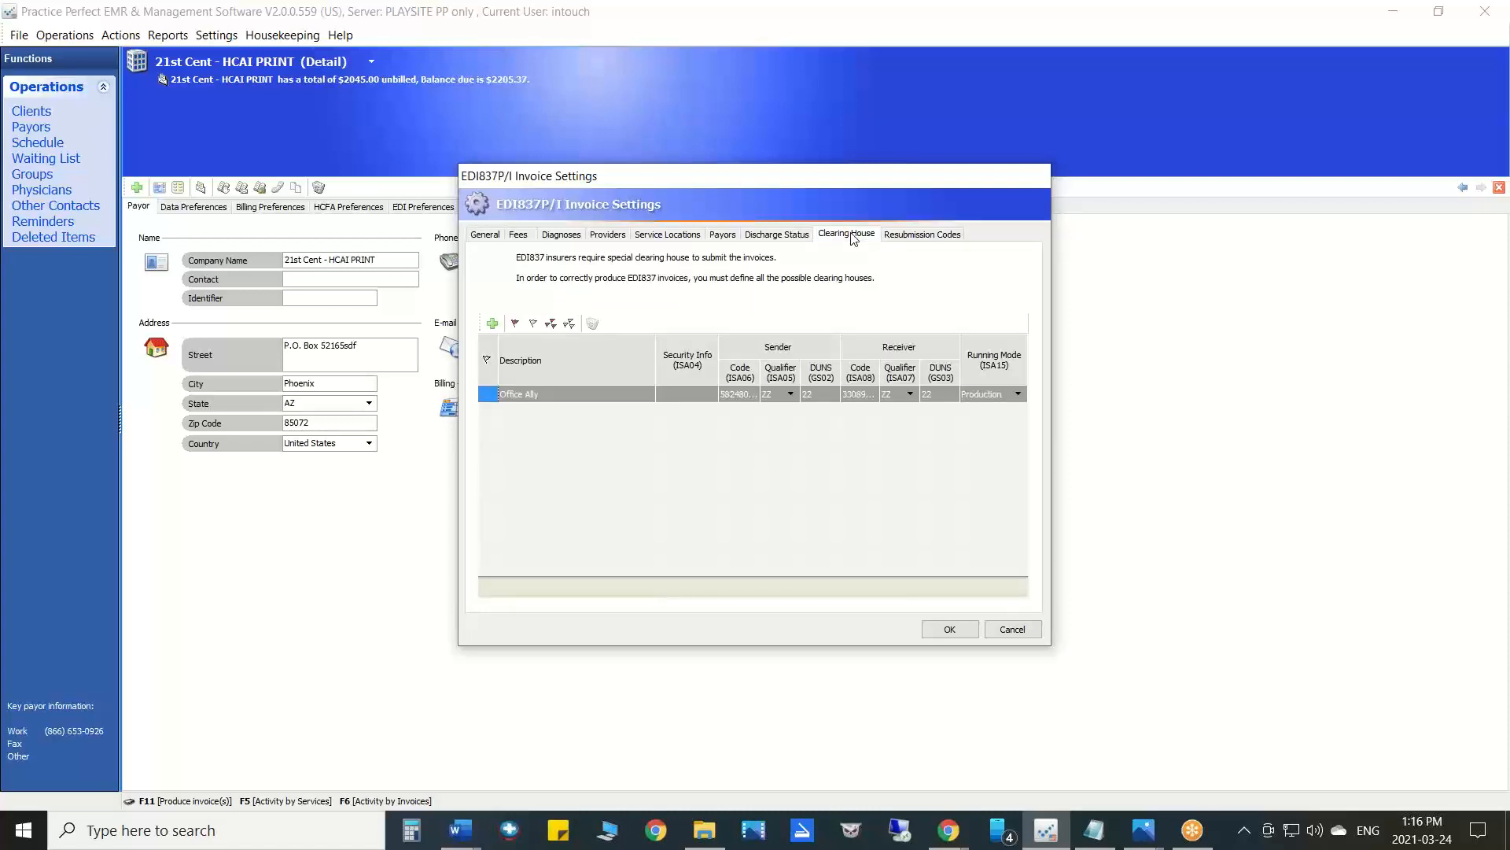
# - Mark the Clearing House heading, the Office Ally entry and its Sender and Receiver codes, and clear the markings
pyautogui.click(975, 7)
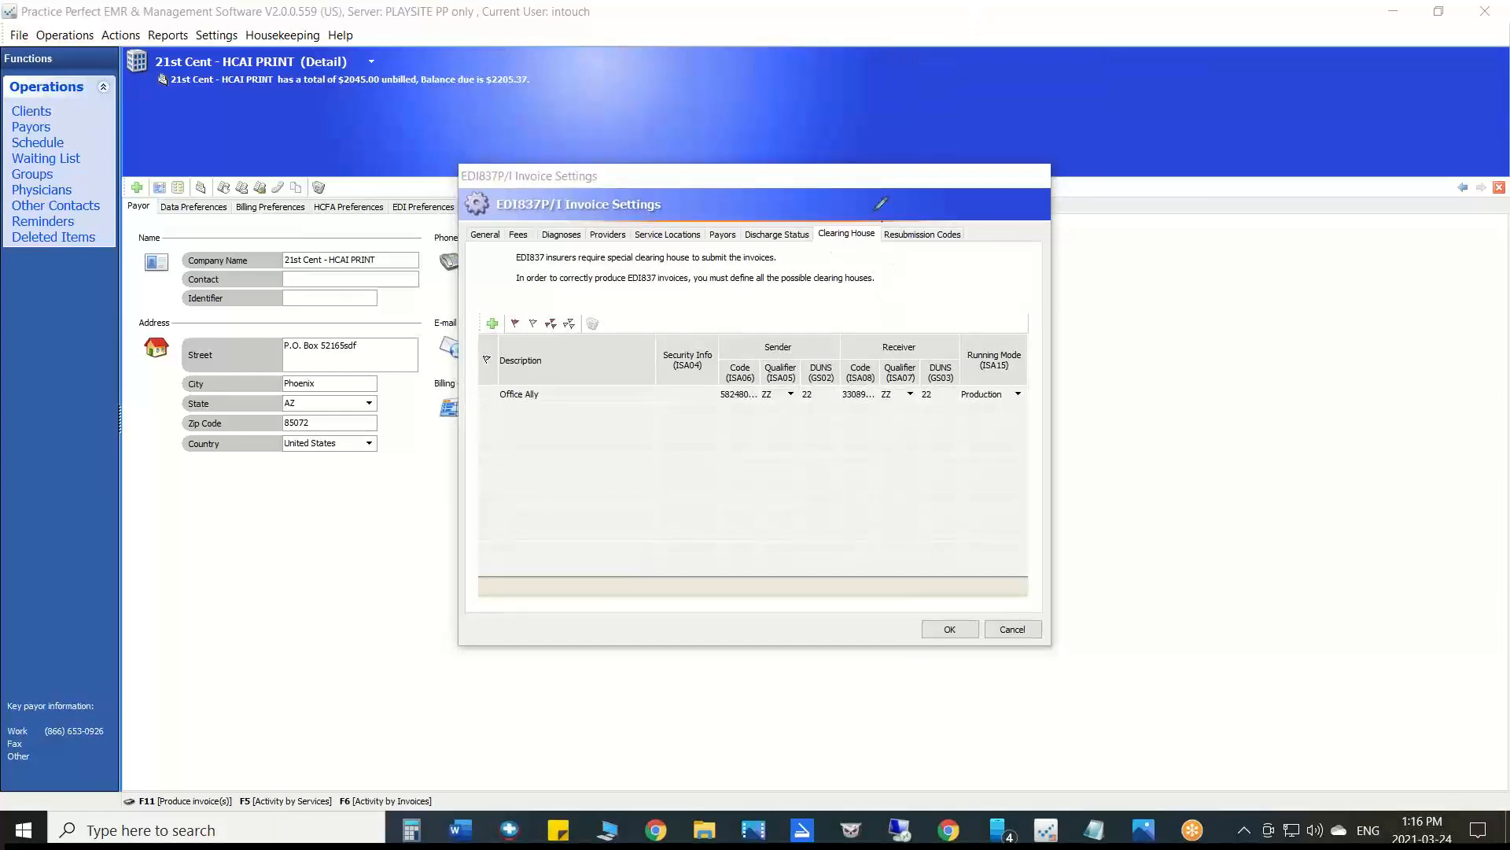
pyautogui.moveTo(880, 205)
pyautogui.mouseDown()
pyautogui.moveTo(822, 247)
pyautogui.moveTo(889, 209)
pyautogui.mouseUp()
pyautogui.moveTo(553, 393)
pyautogui.mouseDown()
pyautogui.moveTo(590, 392)
pyautogui.moveTo(544, 393)
pyautogui.moveTo(568, 406)
pyautogui.mouseUp()
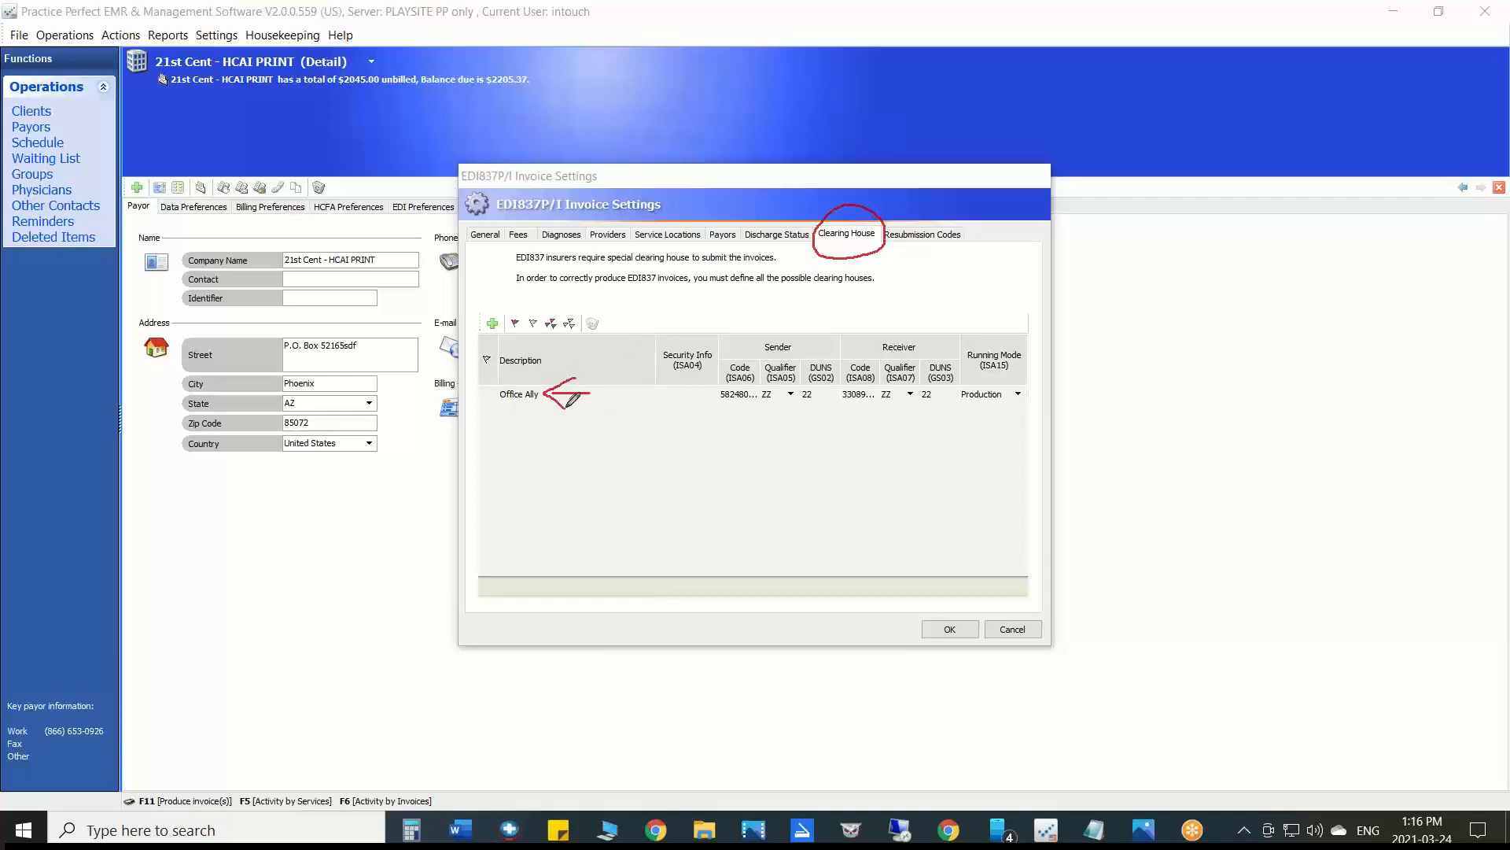
pyautogui.moveTo(718, 395)
pyautogui.mouseDown()
pyautogui.moveTo(718, 335)
pyautogui.moveTo(787, 327)
pyautogui.moveTo(848, 330)
pyautogui.moveTo(848, 400)
pyautogui.mouseUp()
pyautogui.moveTo(850, 329)
pyautogui.mouseDown()
pyautogui.moveTo(958, 331)
pyautogui.moveTo(966, 403)
pyautogui.mouseUp()
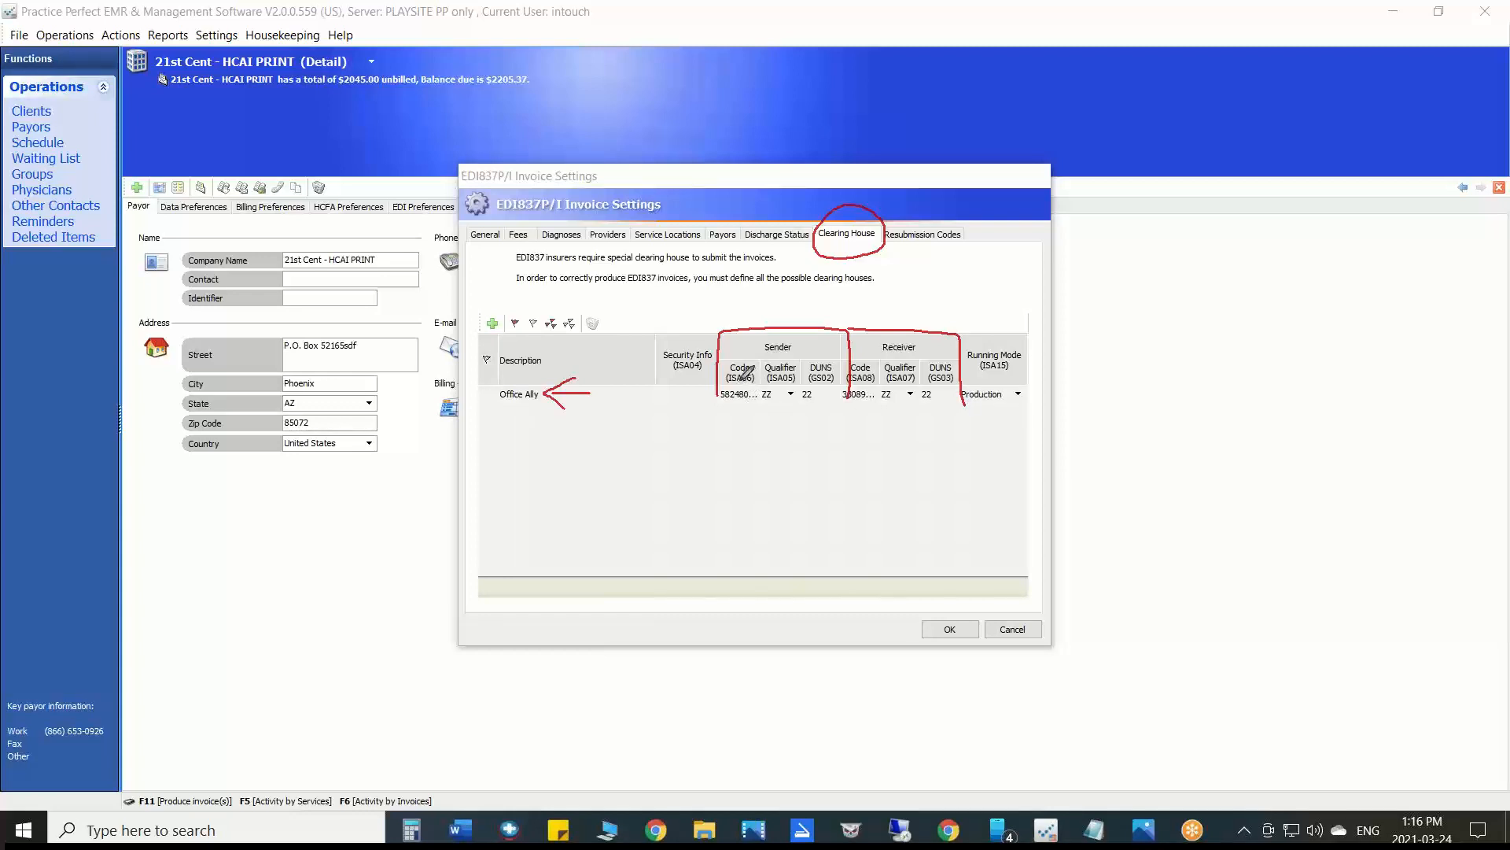
pyautogui.moveTo(740, 384); pyautogui.dragTo(770, 358)
pyautogui.moveTo(752, 376)
pyautogui.mouseDown()
pyautogui.moveTo(709, 397)
pyautogui.moveTo(859, 406)
pyautogui.moveTo(974, 385)
pyautogui.moveTo(742, 386)
pyautogui.mouseUp()
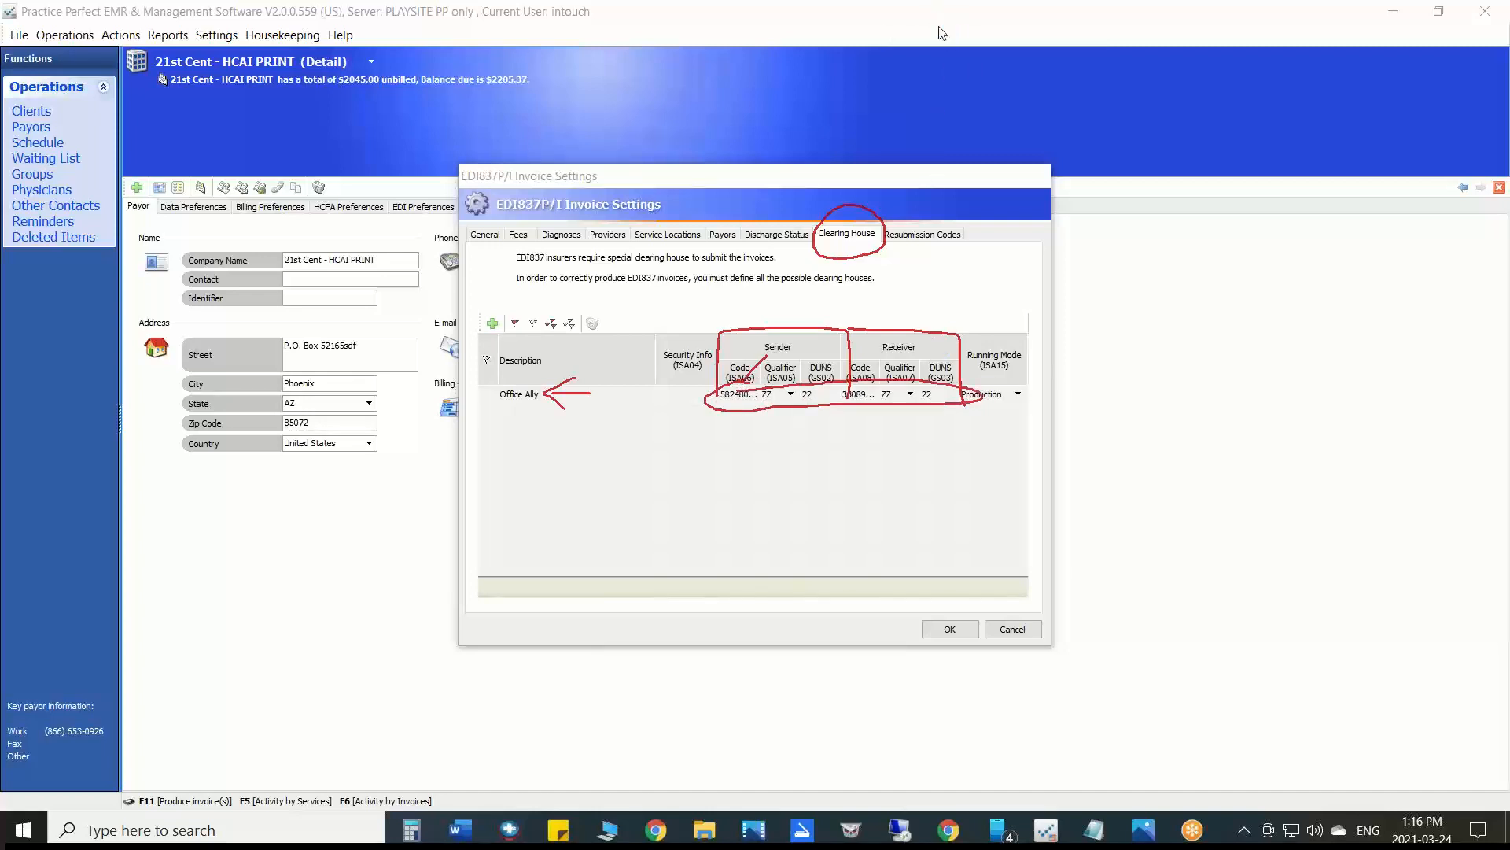
pyautogui.click(940, 143)
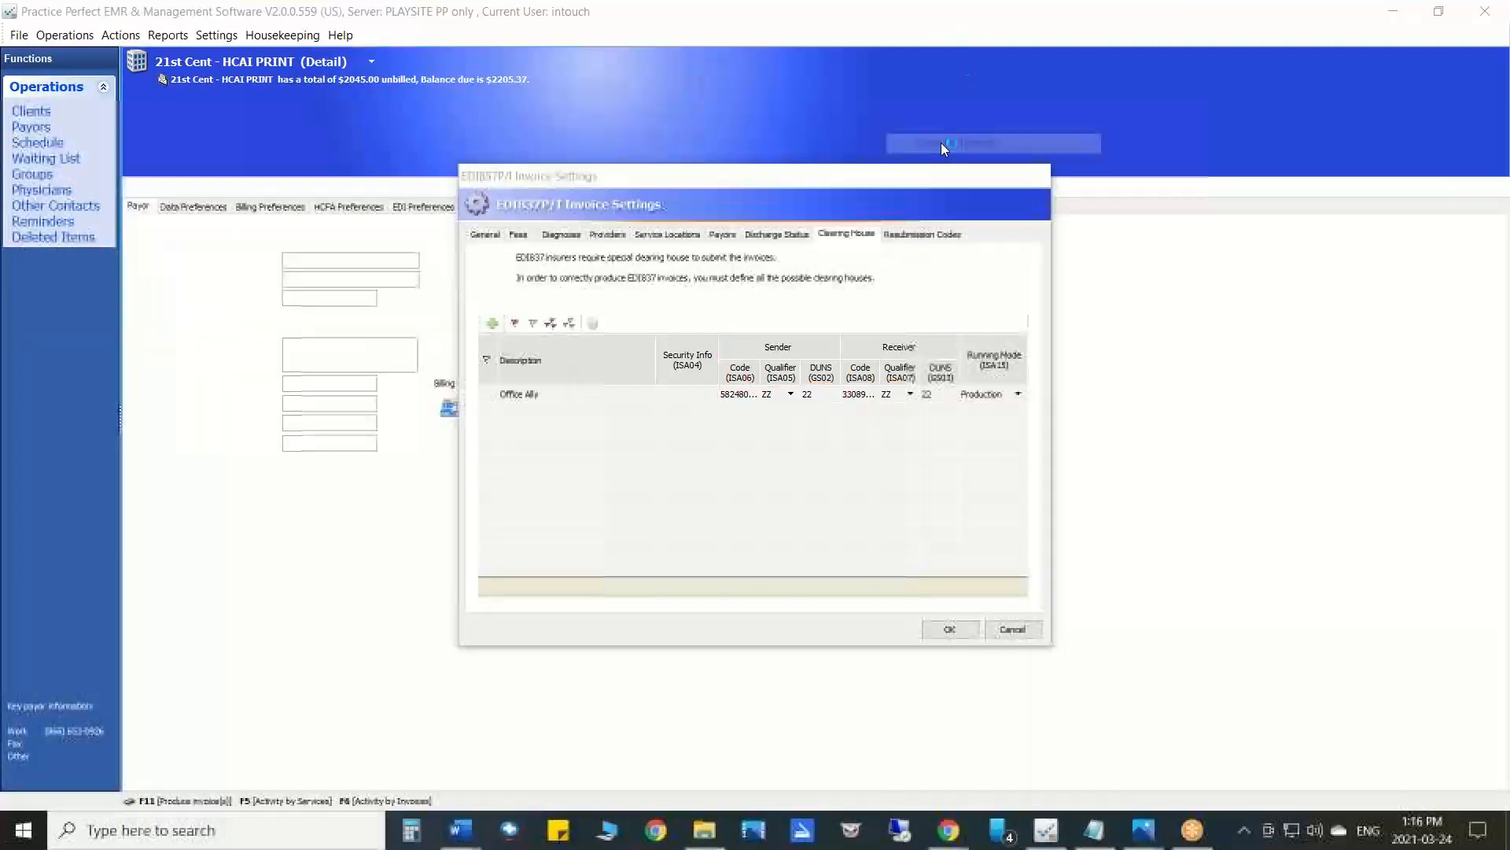
pyautogui.click(935, 8)
pyautogui.click(940, 32)
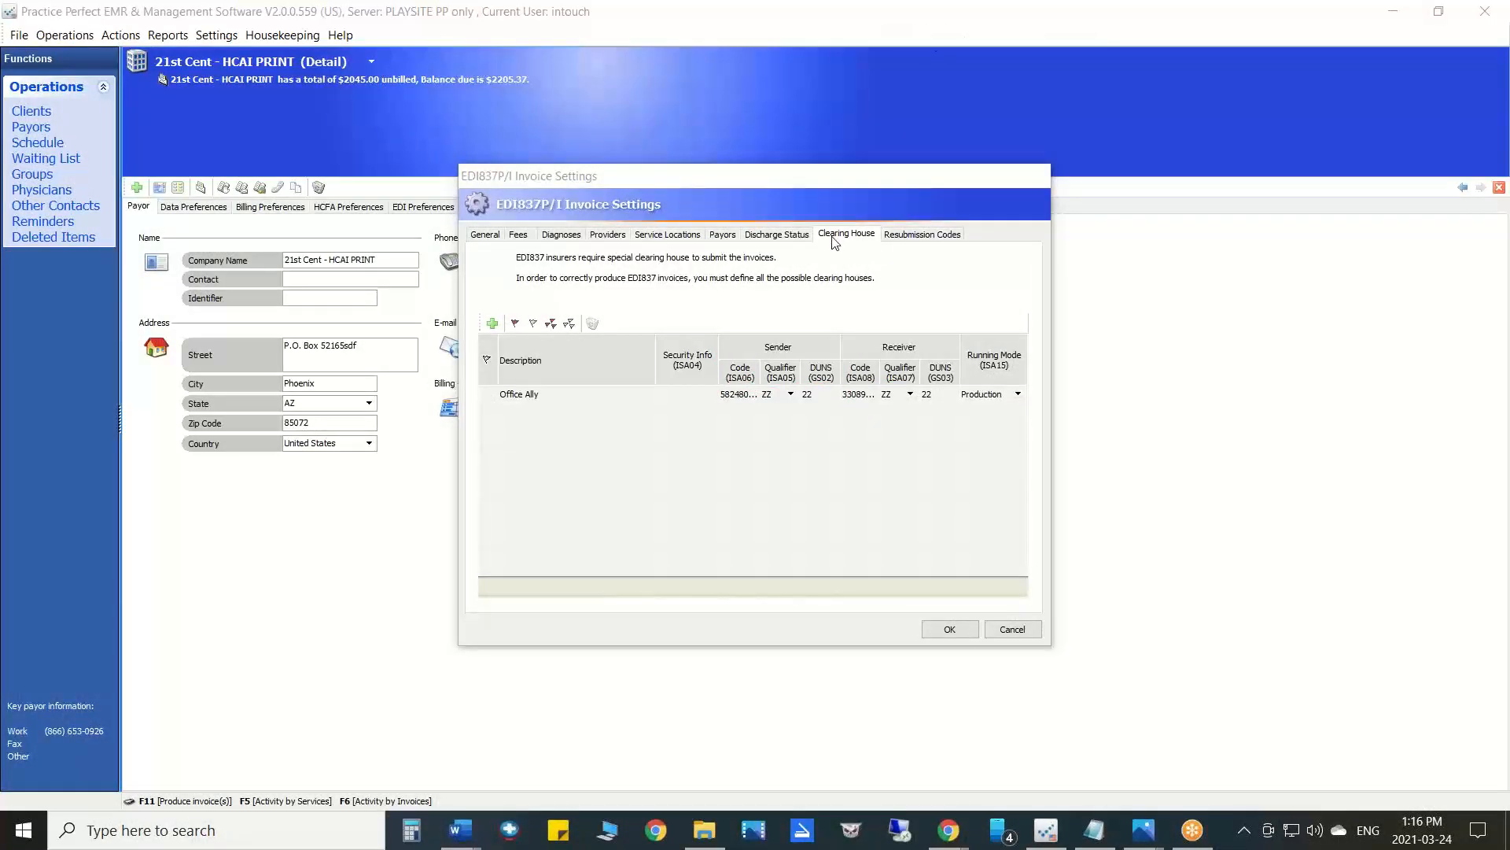
# - Show the EDI837 payor settings, mark Medicare's Payor Identifier with lines to the settings title and the payor's Identifier field, and clear the markings
pyautogui.click(722, 233)
pyautogui.click(777, 445)
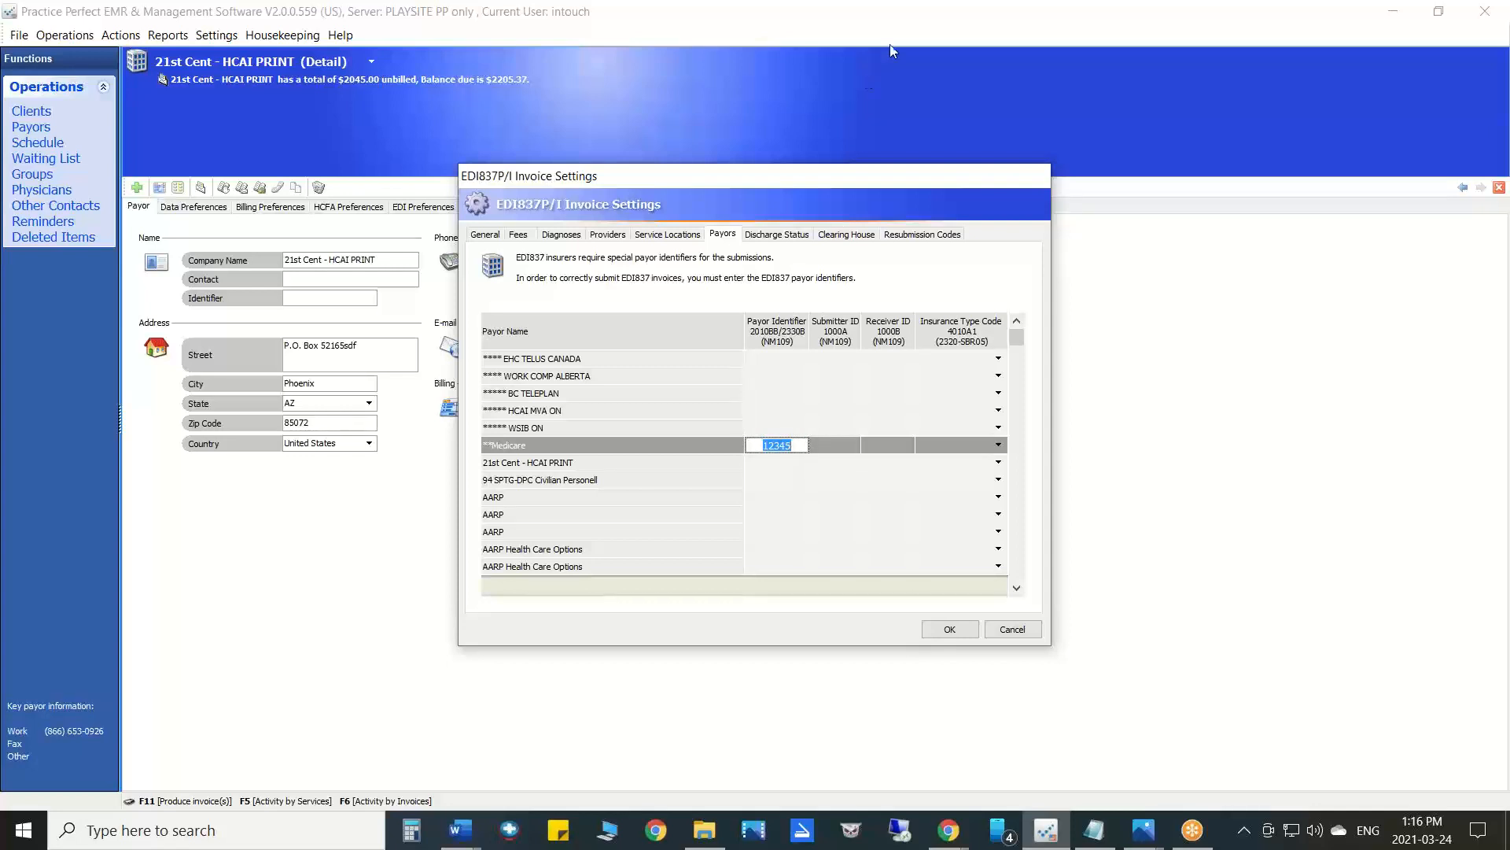
pyautogui.click(935, 13)
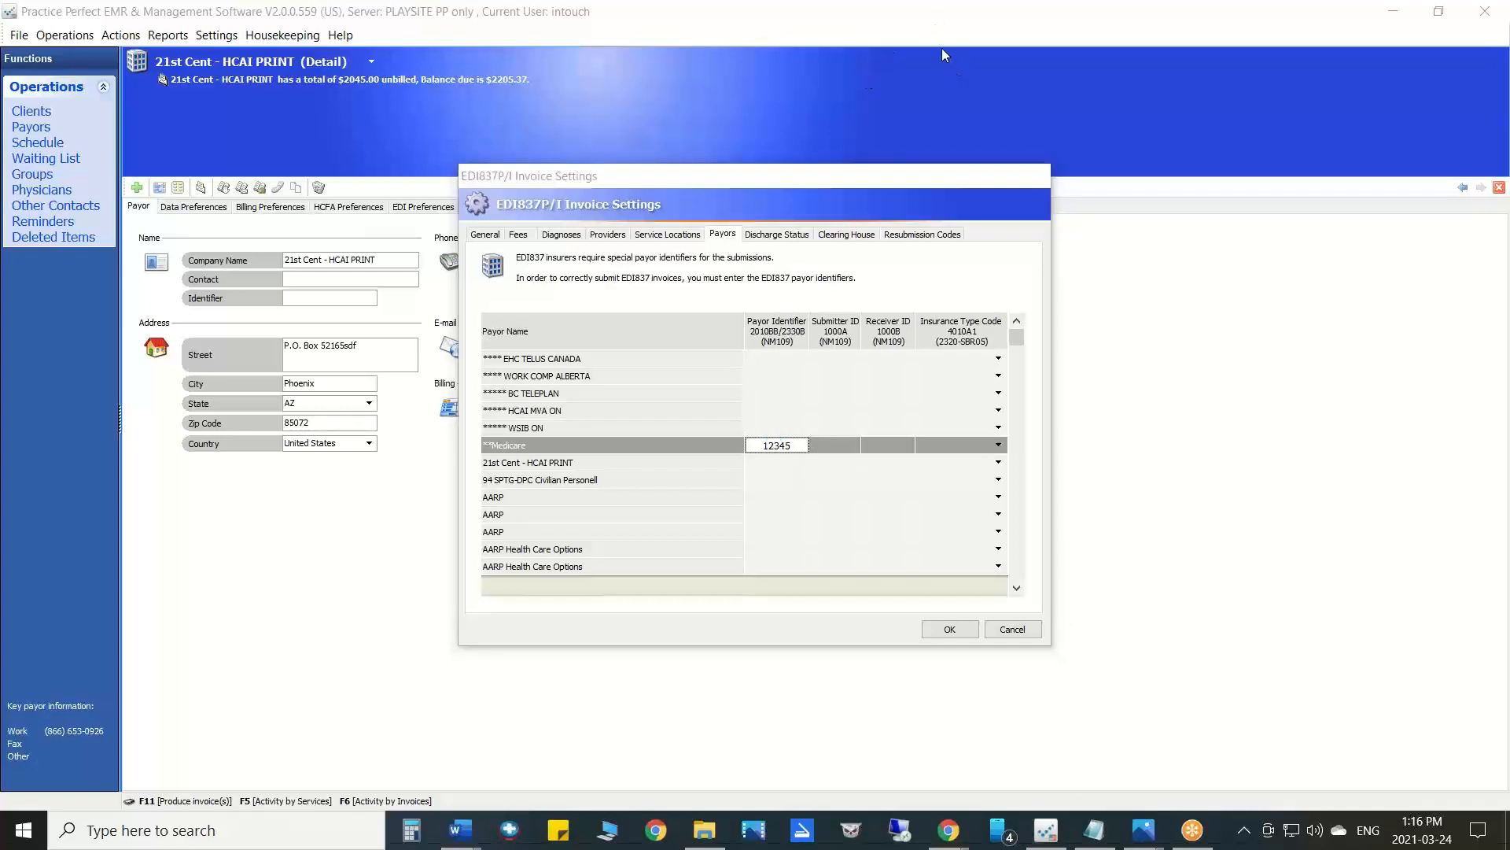
pyautogui.click(941, 49)
pyautogui.moveTo(801, 437)
pyautogui.mouseDown()
pyautogui.moveTo(755, 430)
pyautogui.moveTo(803, 464)
pyautogui.moveTo(750, 370)
pyautogui.moveTo(629, 240)
pyautogui.moveTo(476, 177)
pyautogui.moveTo(633, 230)
pyautogui.mouseUp()
pyautogui.moveTo(751, 442)
pyautogui.mouseDown()
pyautogui.moveTo(364, 275)
pyautogui.moveTo(169, 304)
pyautogui.moveTo(415, 303)
pyautogui.moveTo(395, 288)
pyautogui.mouseUp()
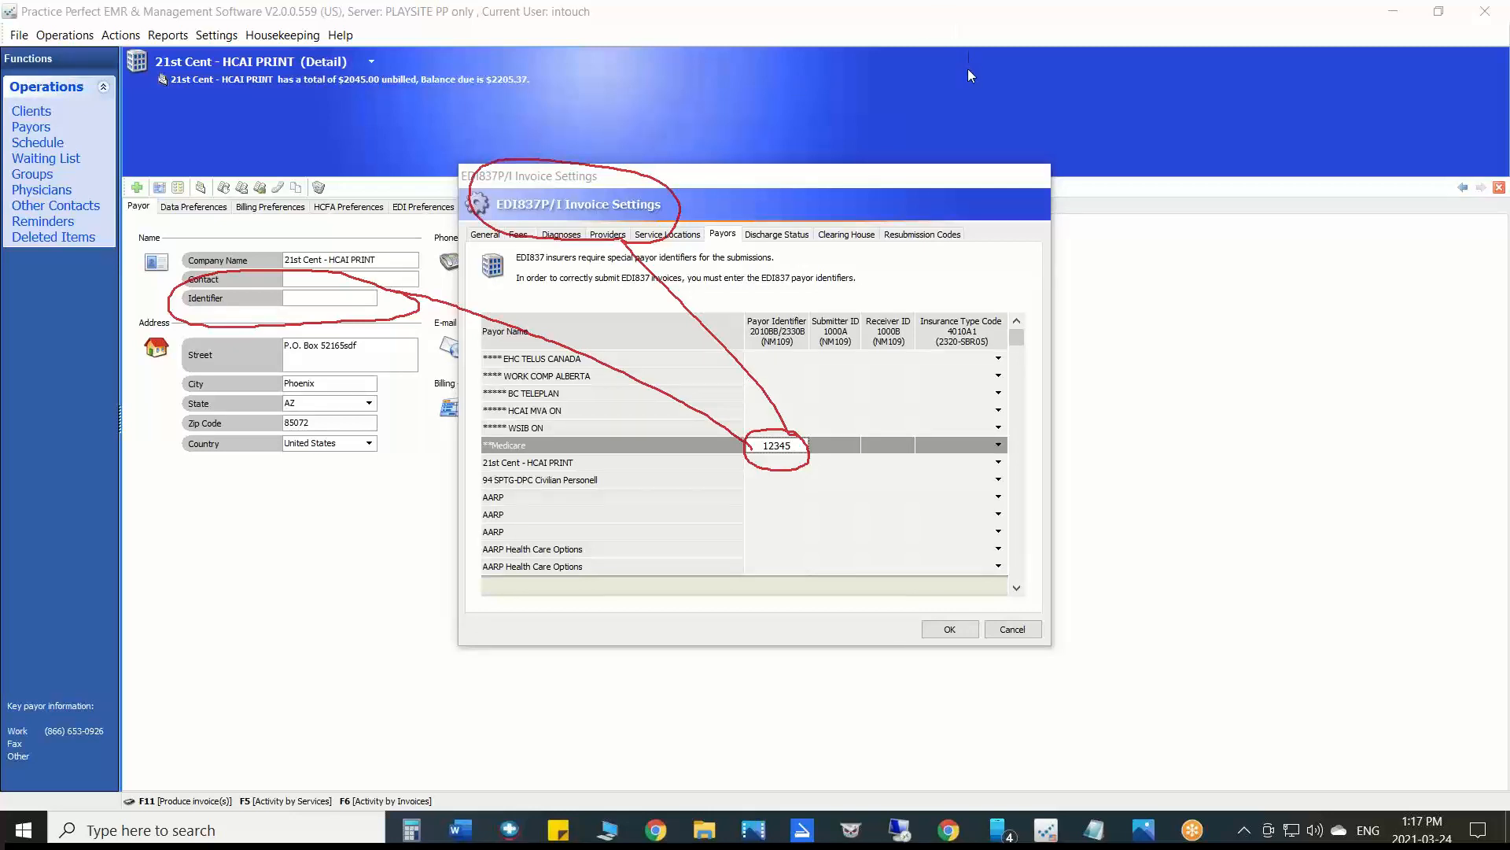
pyautogui.click(957, 141)
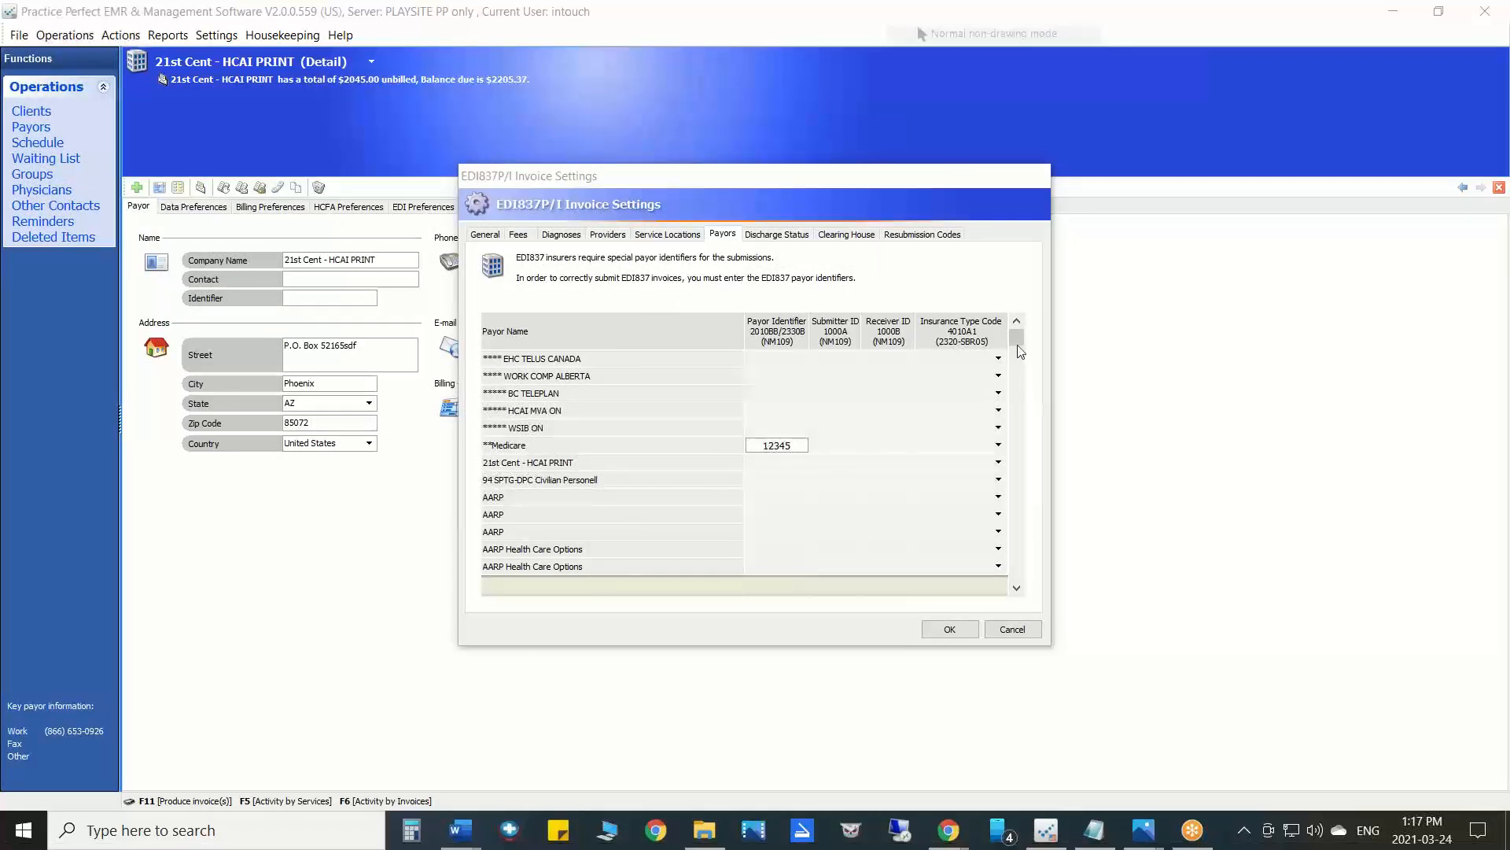
# - Close the EDI837 invoice settings and return to the list of payors
pyautogui.click(950, 628)
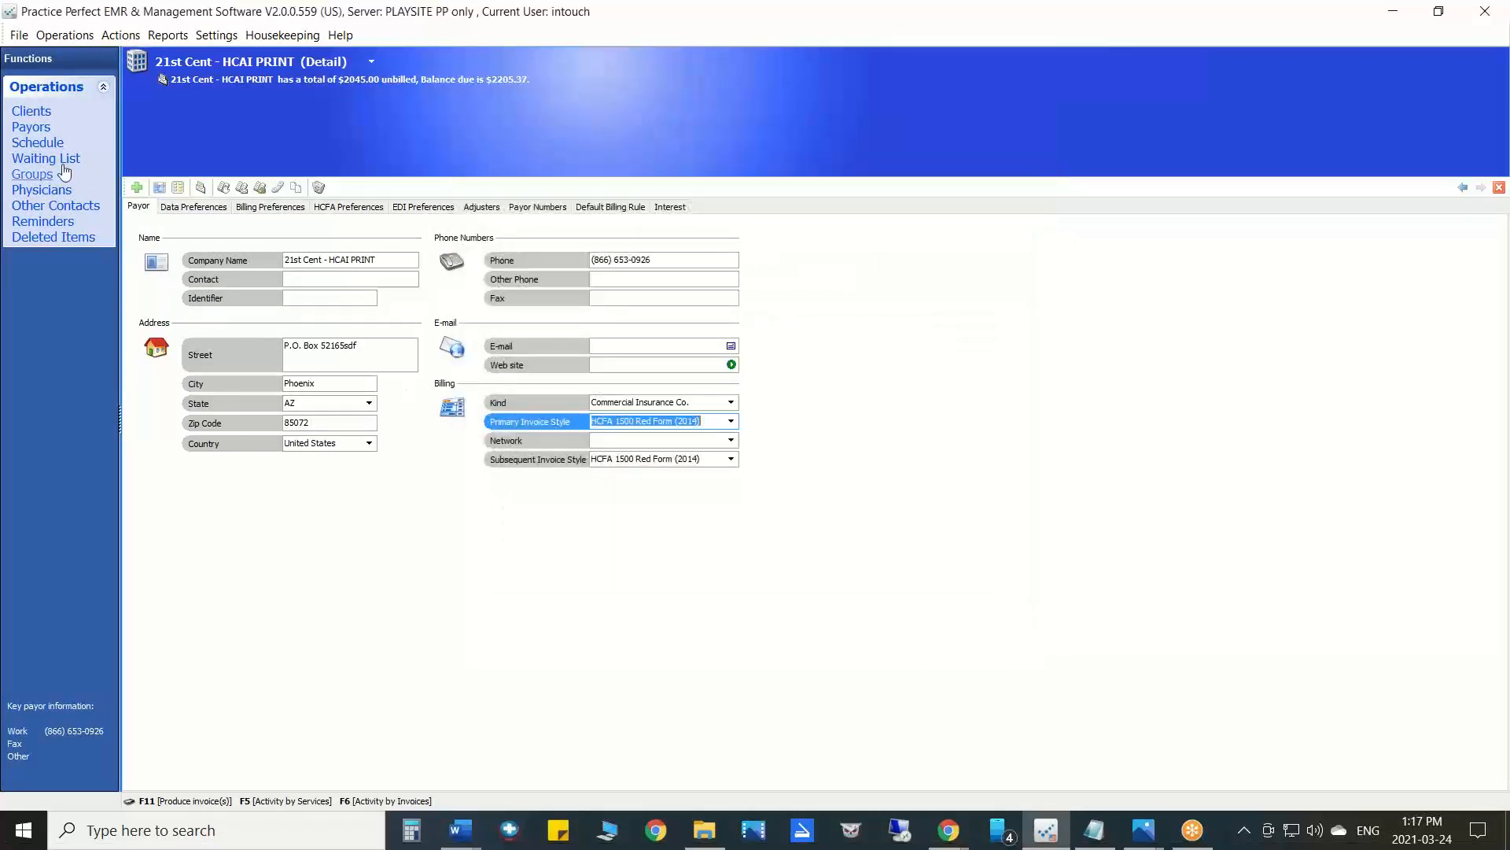
pyautogui.click(30, 127)
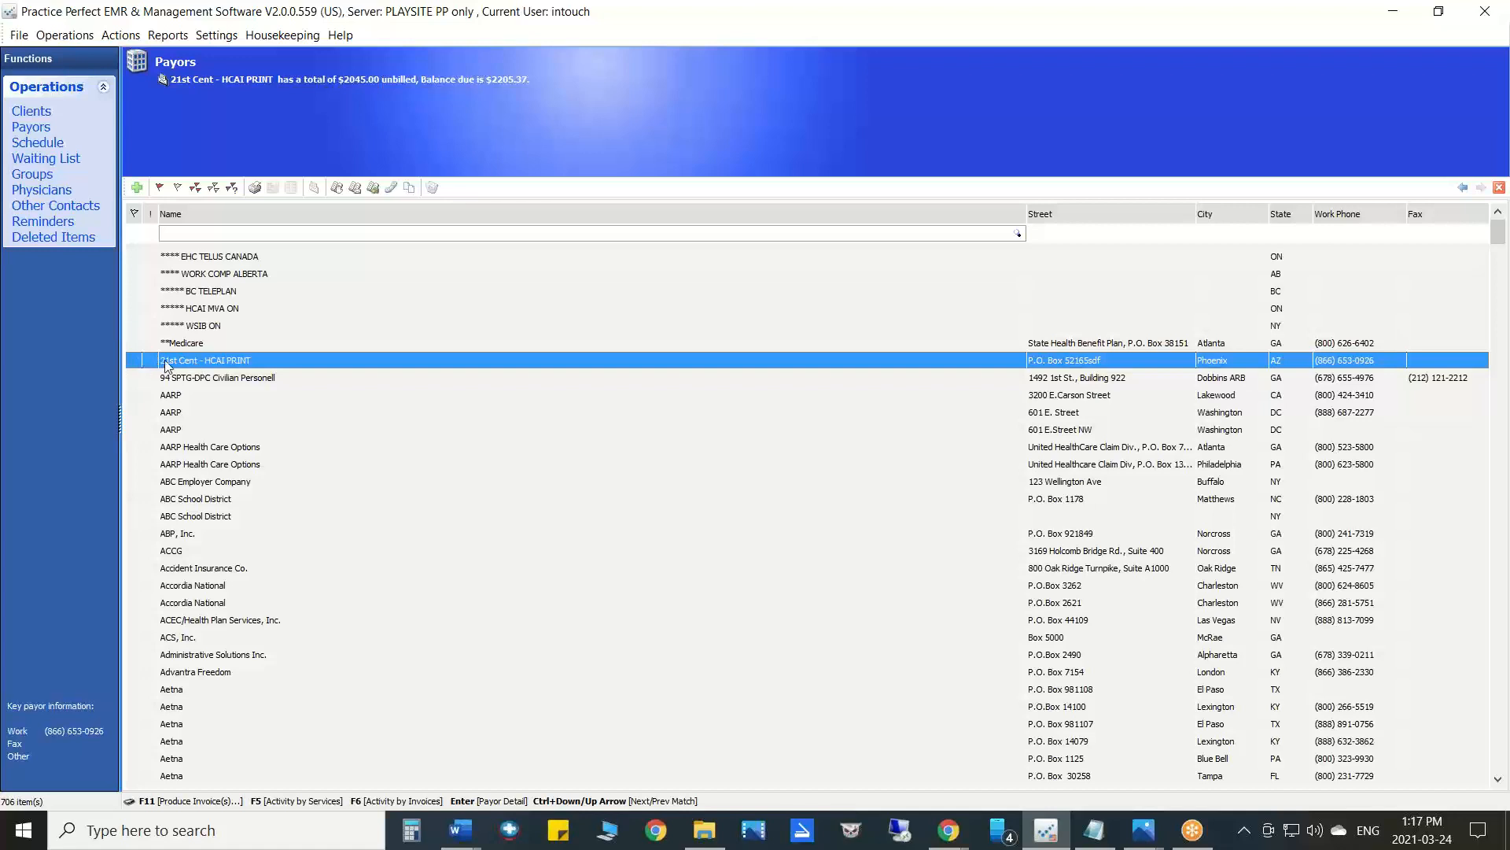
# - Flag the 21st Cent - HCAI PRINT, WSIB ON and BC TELEPLAN payors and remove their flags again
pyautogui.click(135, 361)
pyautogui.click(133, 326)
pyautogui.click(134, 292)
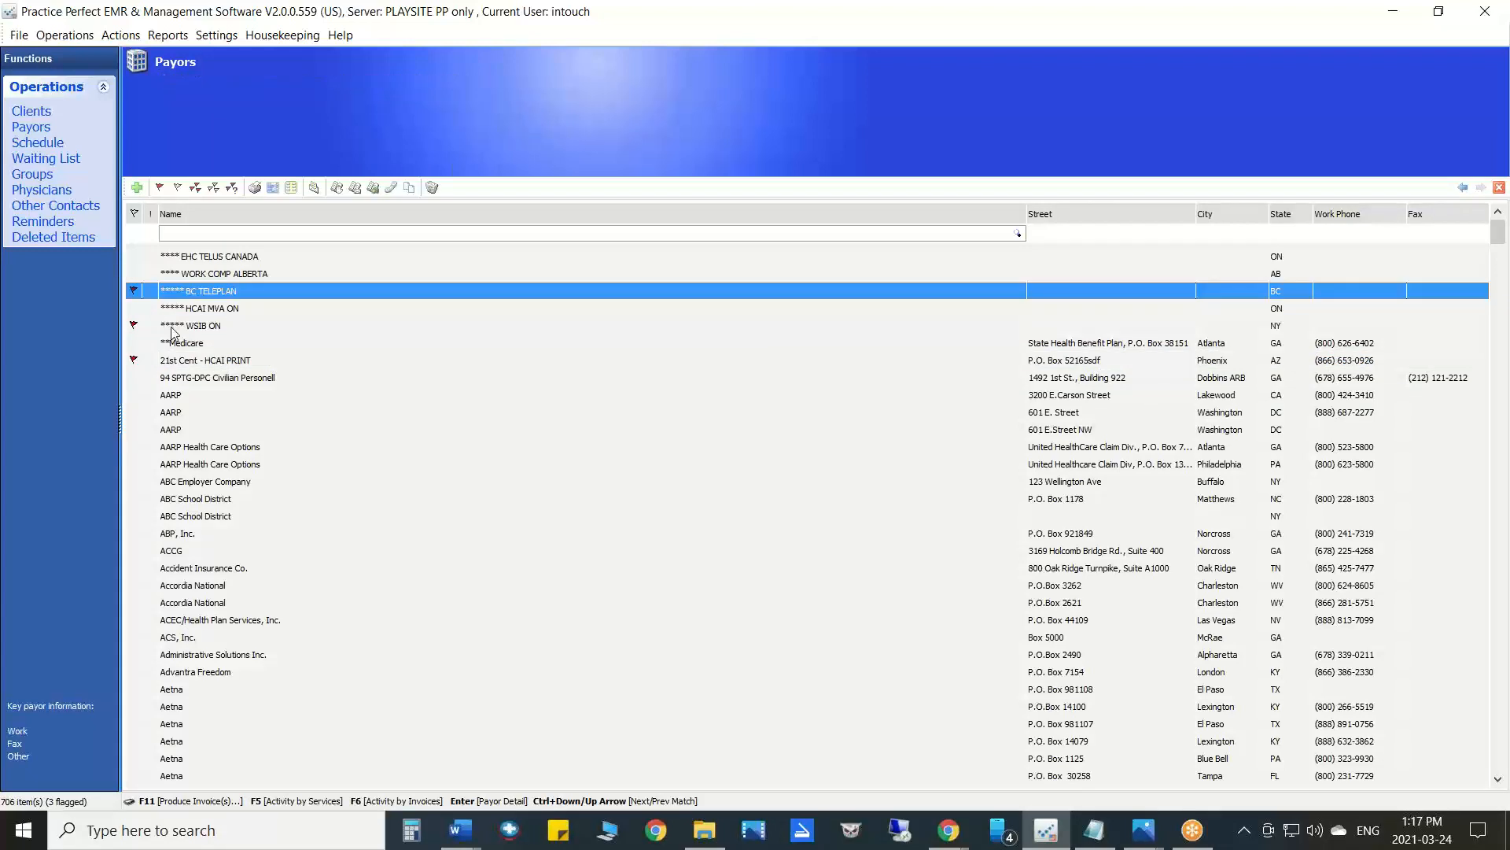
pyautogui.click(133, 360)
pyautogui.click(134, 324)
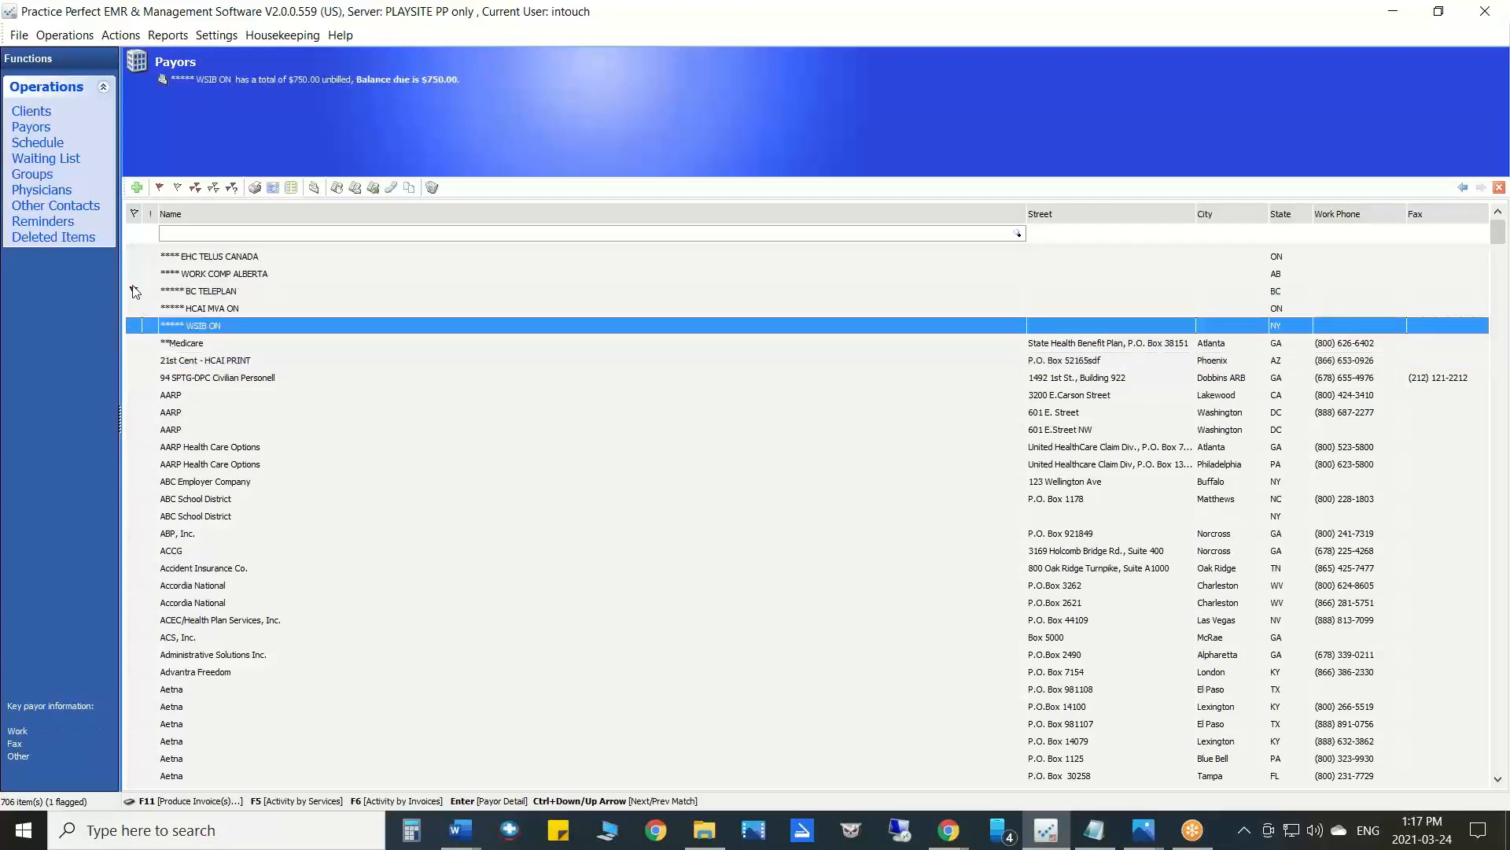
pyautogui.click(134, 291)
pyautogui.click(133, 362)
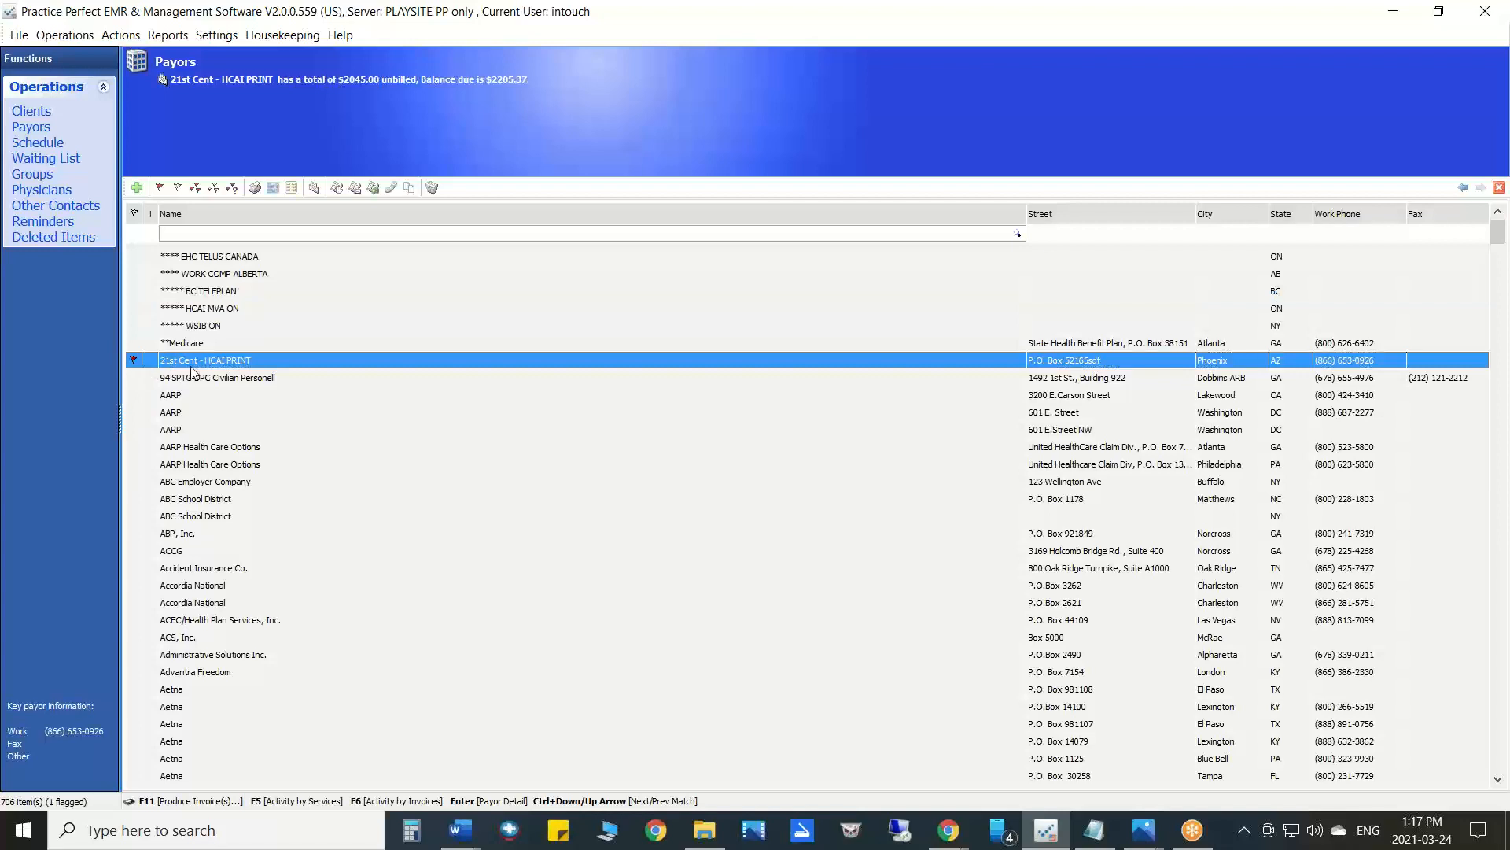
pyautogui.click(137, 363)
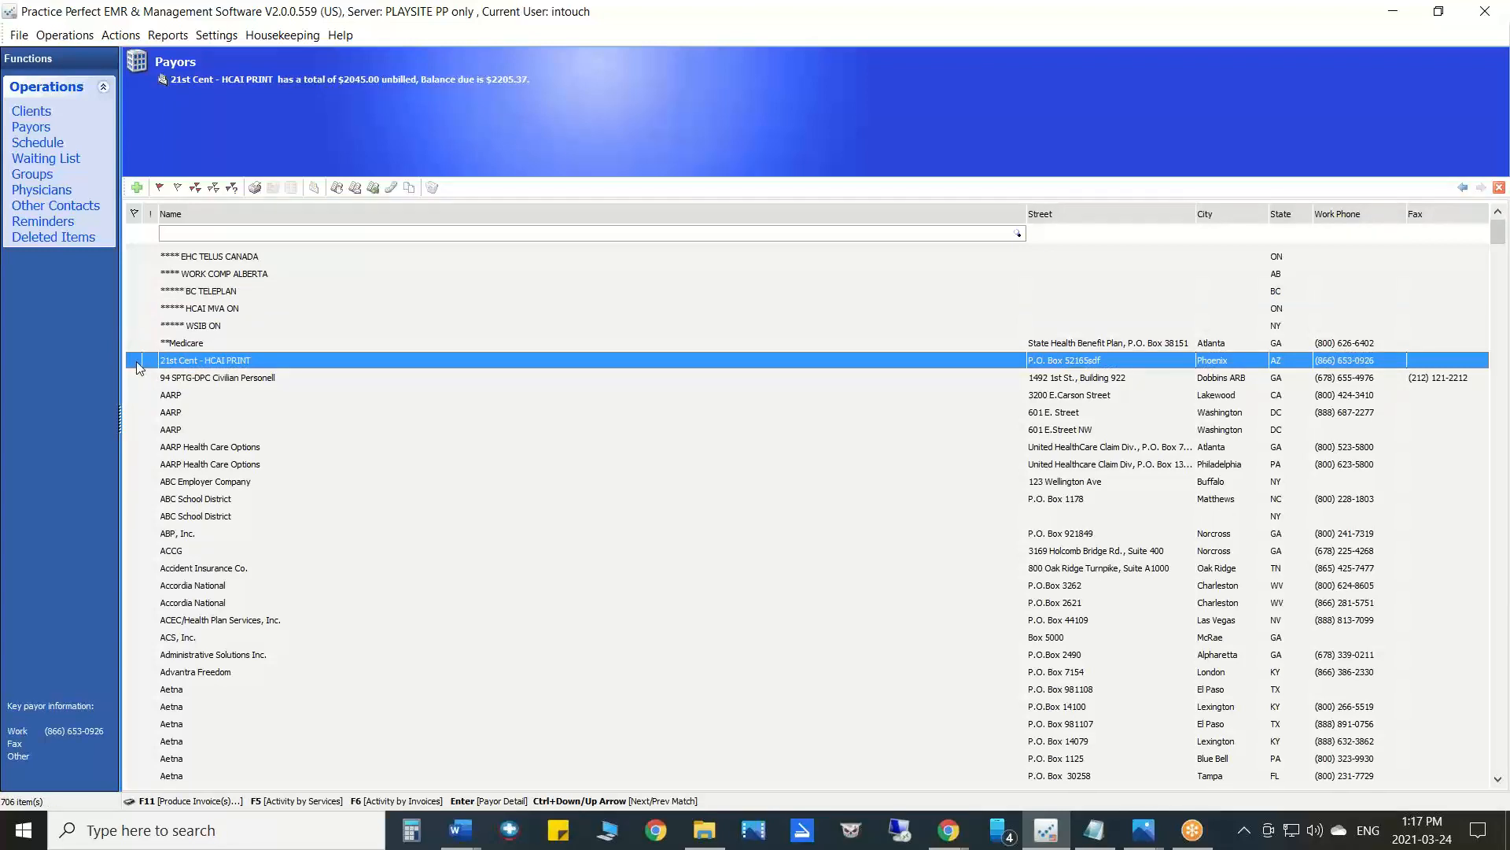
# - Look through the kind, clearing house and invoice style choices for flagging payors, and cancel without flagging any
pyautogui.click(232, 190)
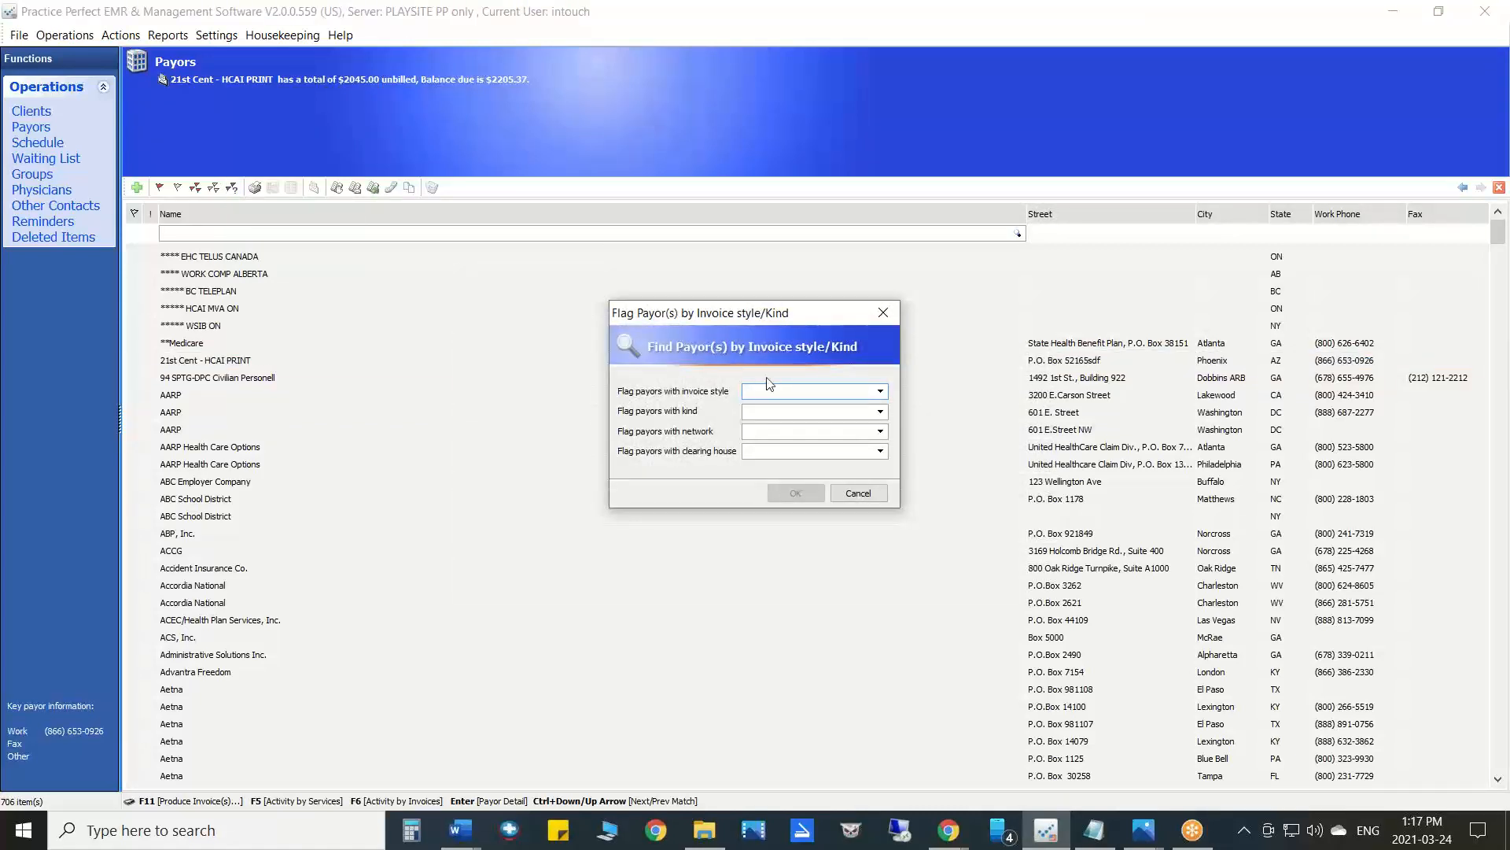
pyautogui.click(880, 412)
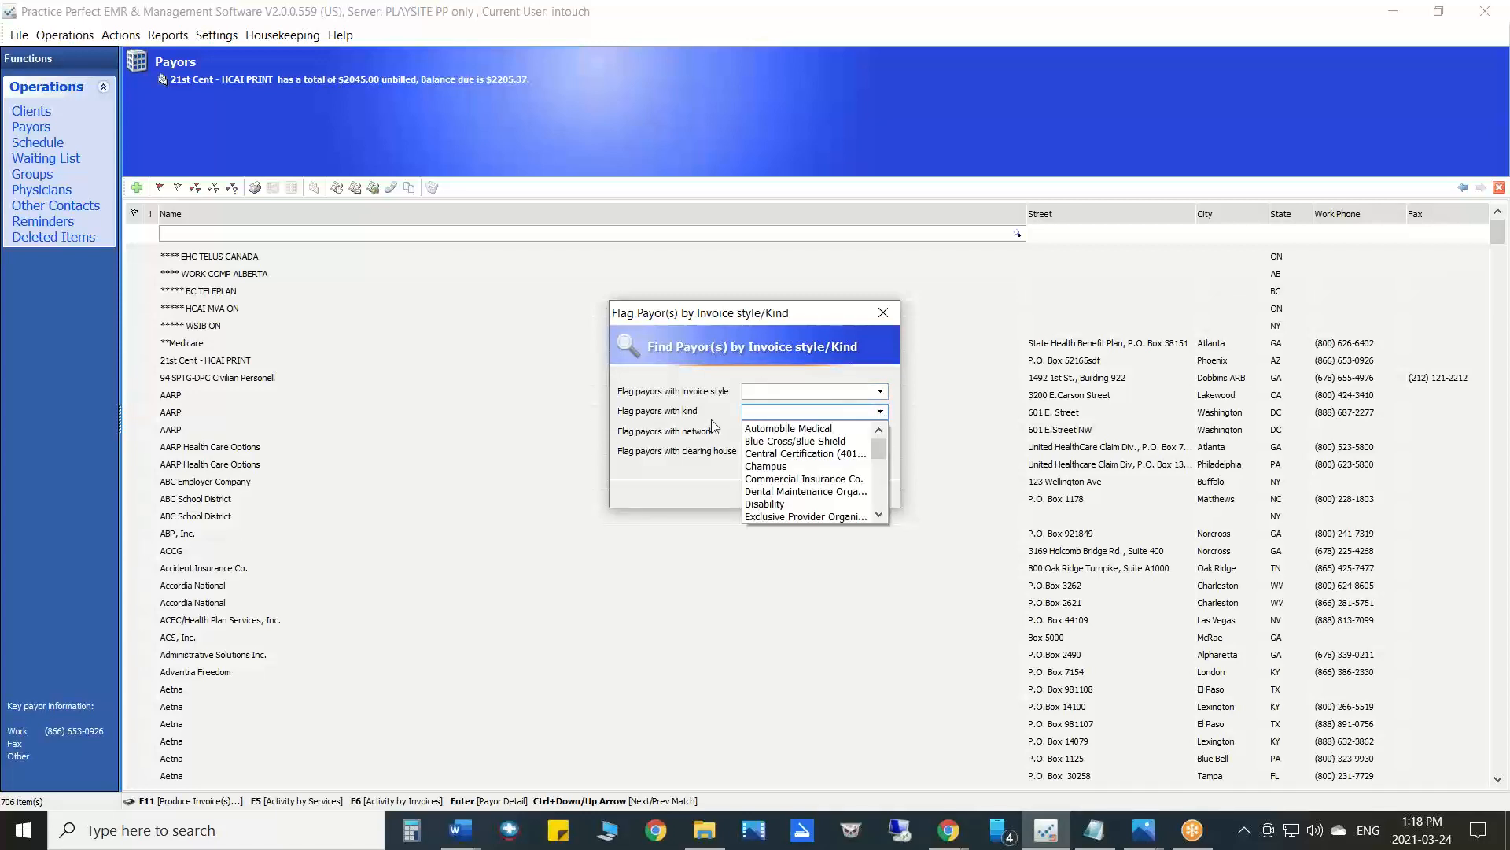
pyautogui.click(871, 413)
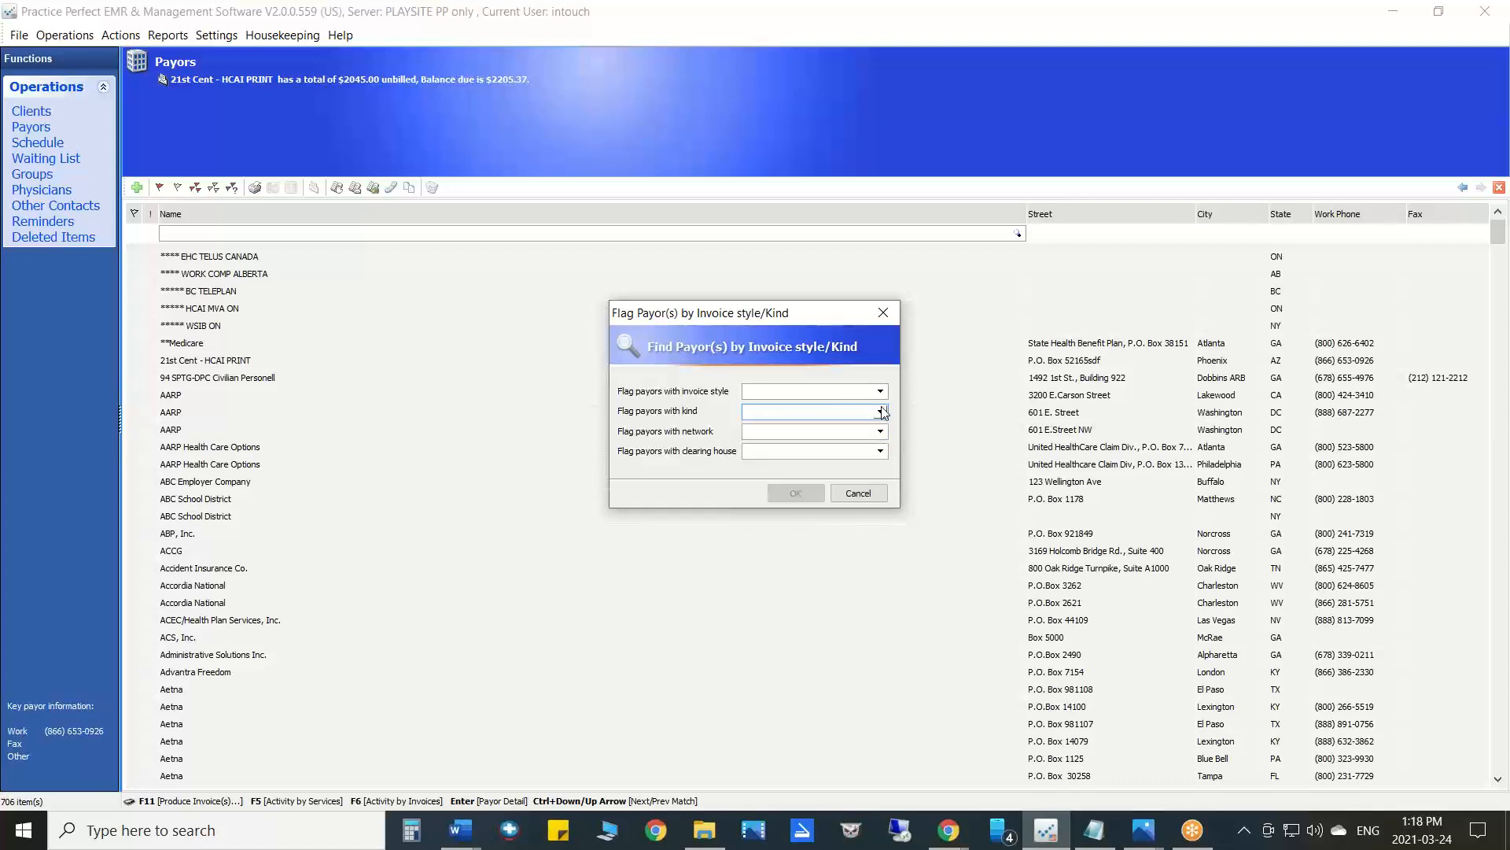
pyautogui.click(881, 453)
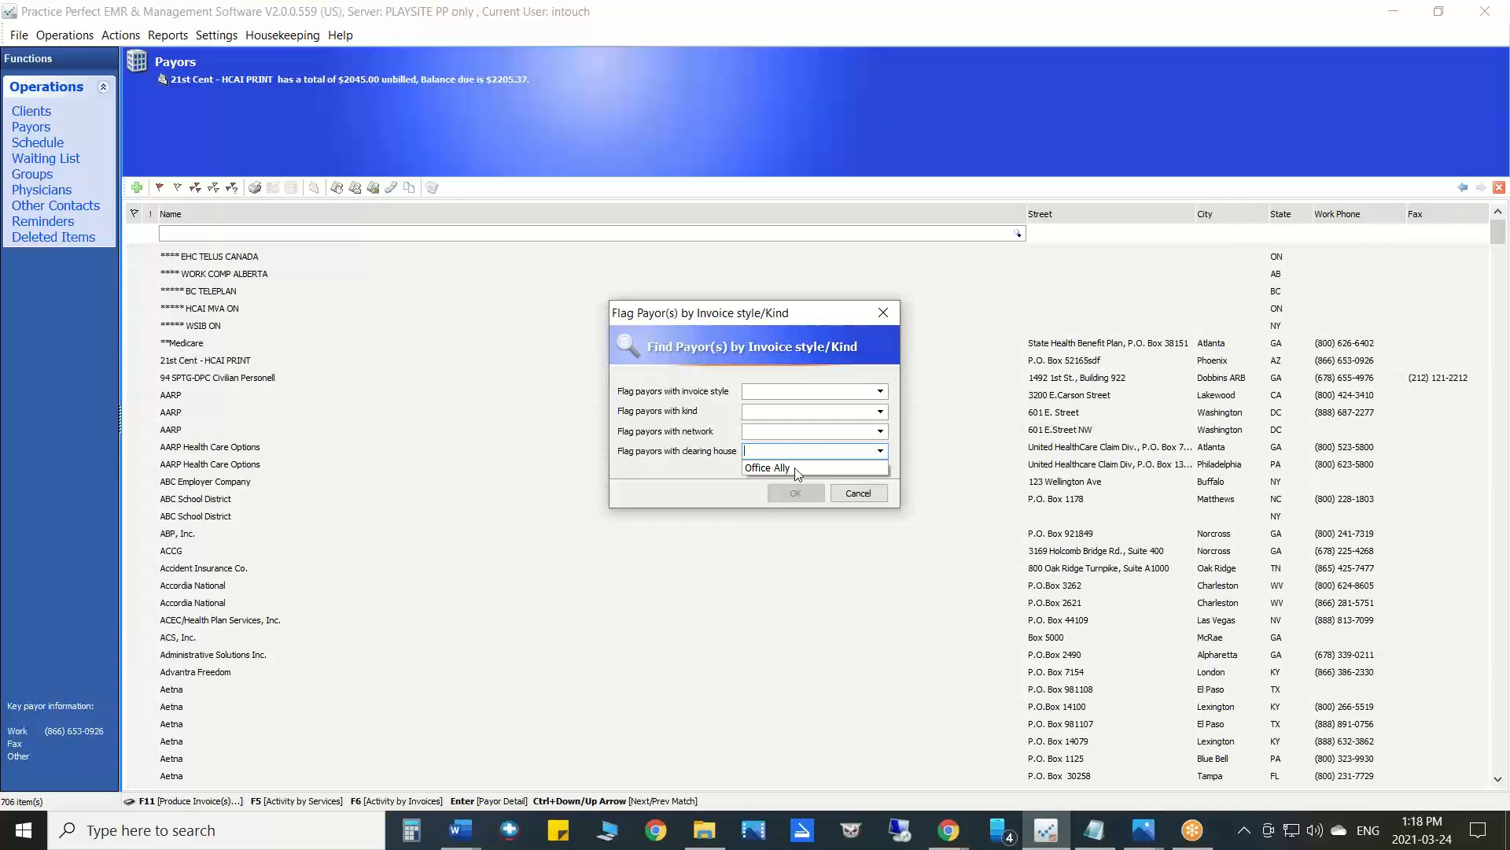
pyautogui.click(879, 392)
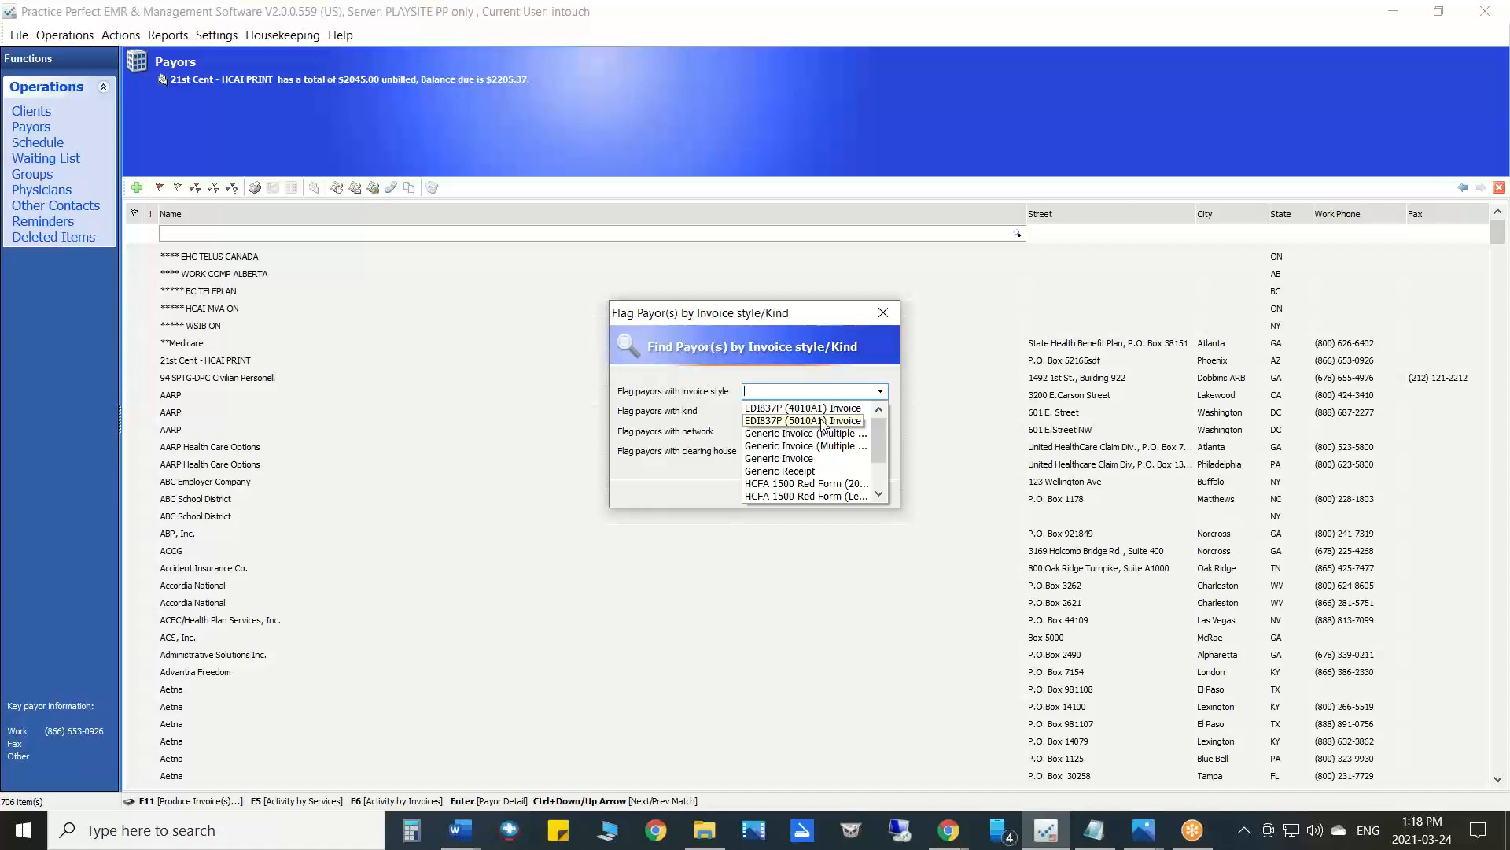
pyautogui.click(784, 392)
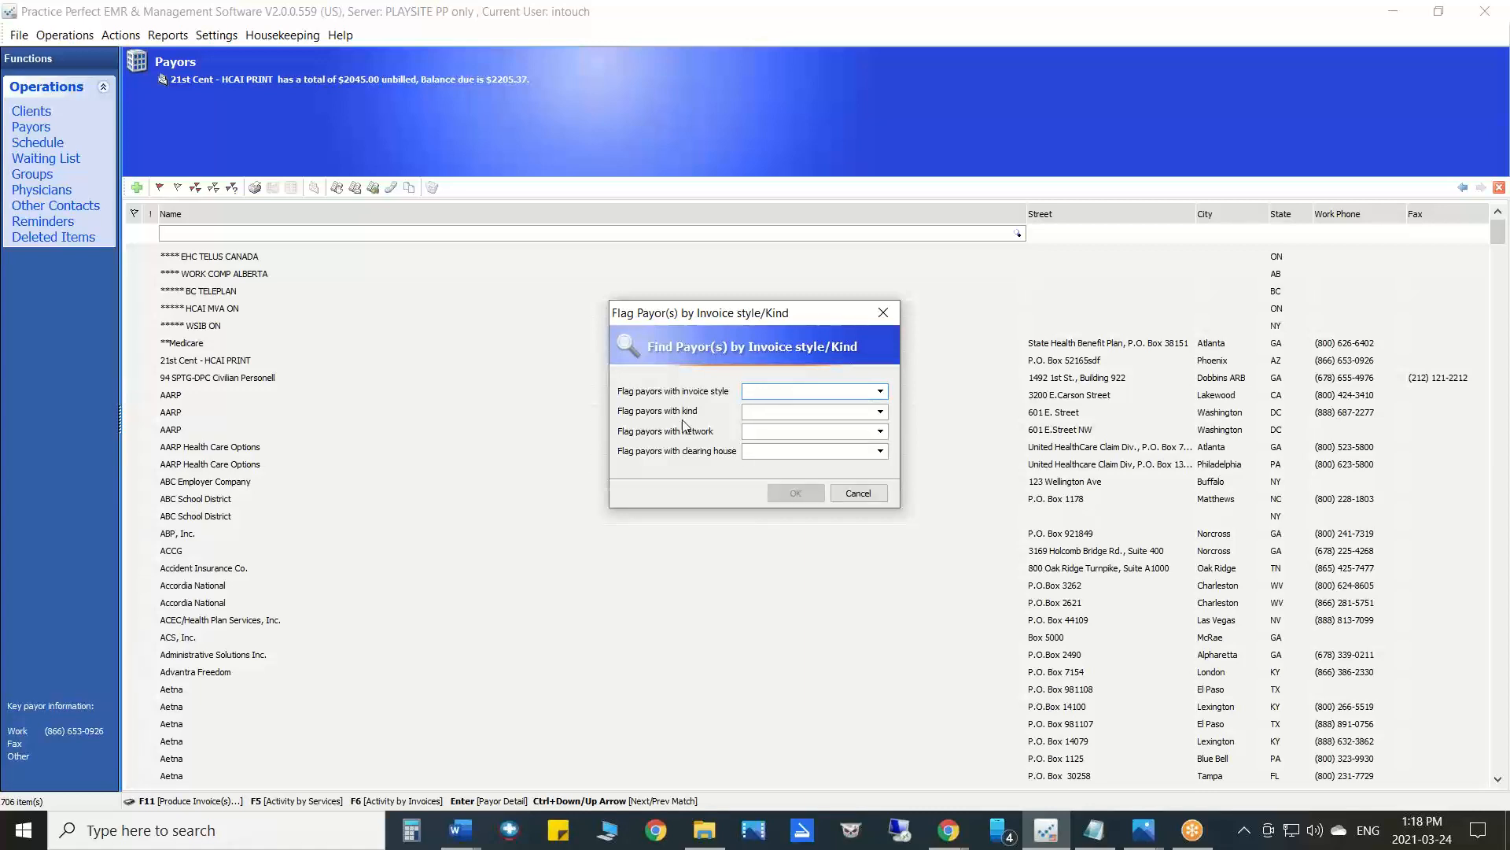
pyautogui.click(861, 496)
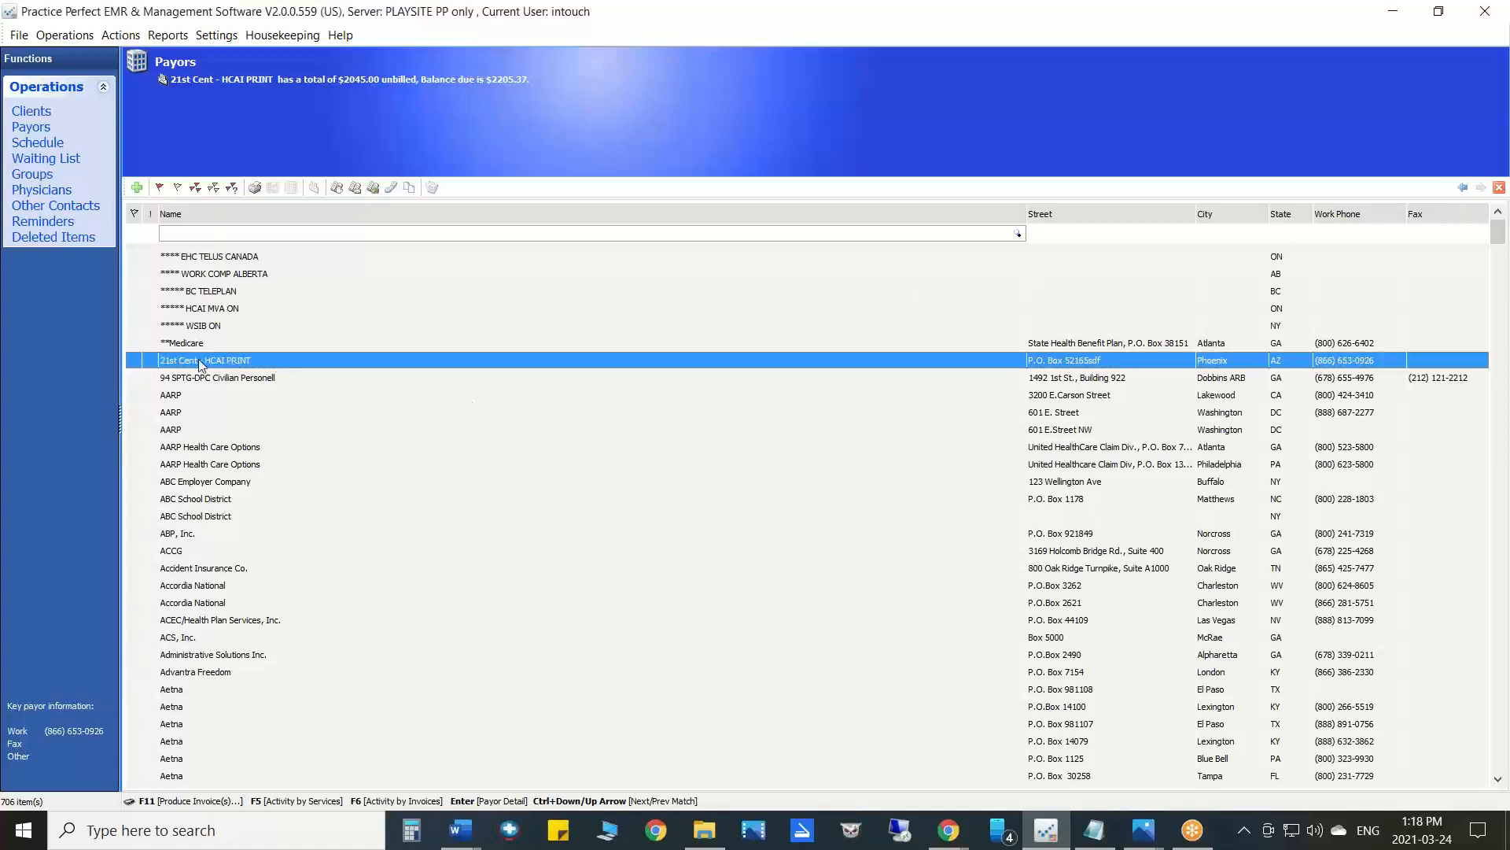
# - Flag the **Medicare payor, circle the row of payor tools in red, remove the flag and clear the drawing
pyautogui.click(133, 341)
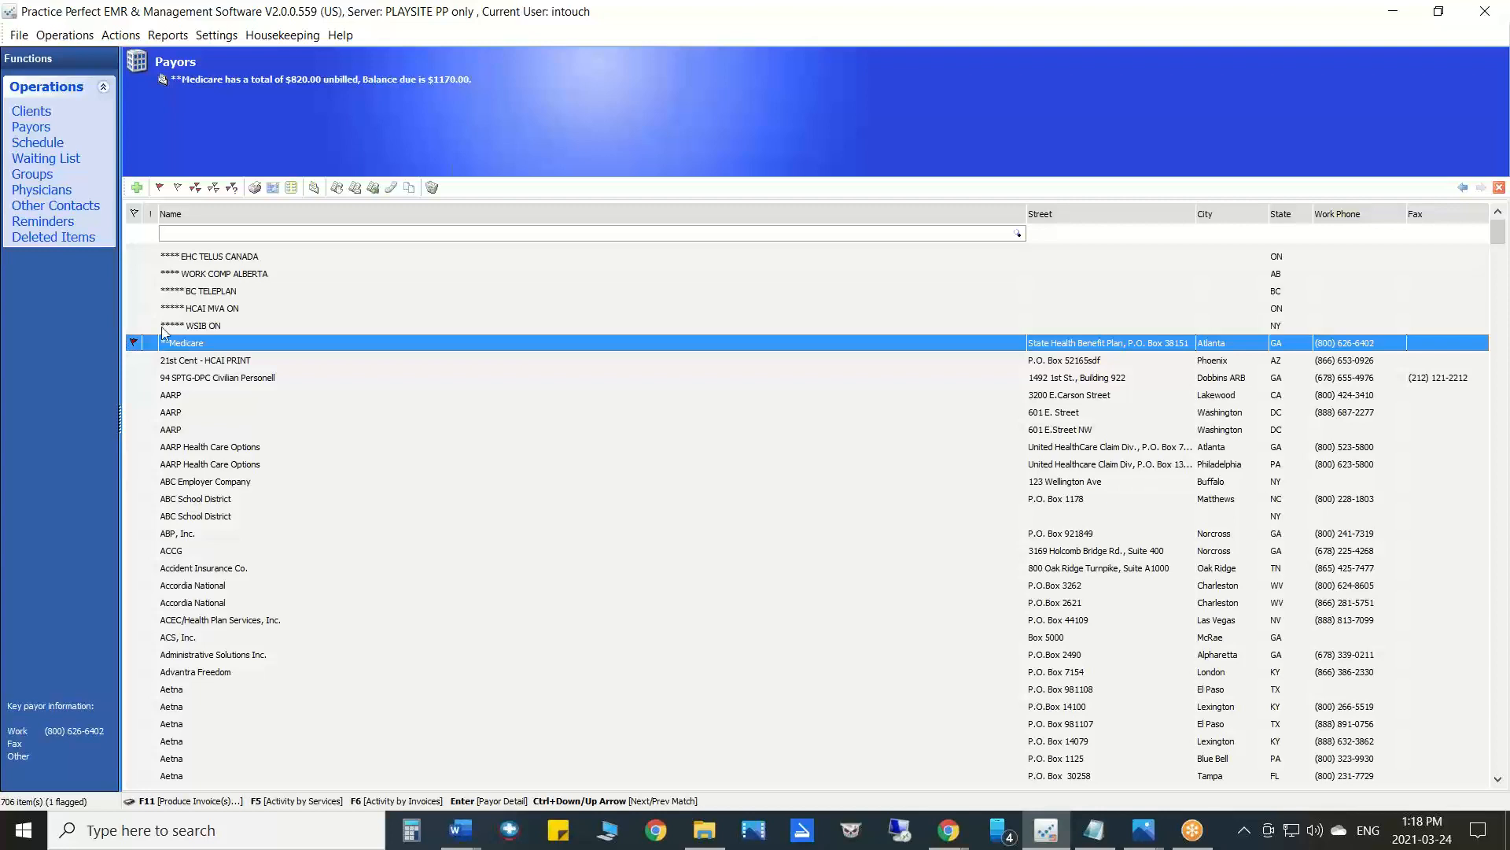
pyautogui.click(937, 8)
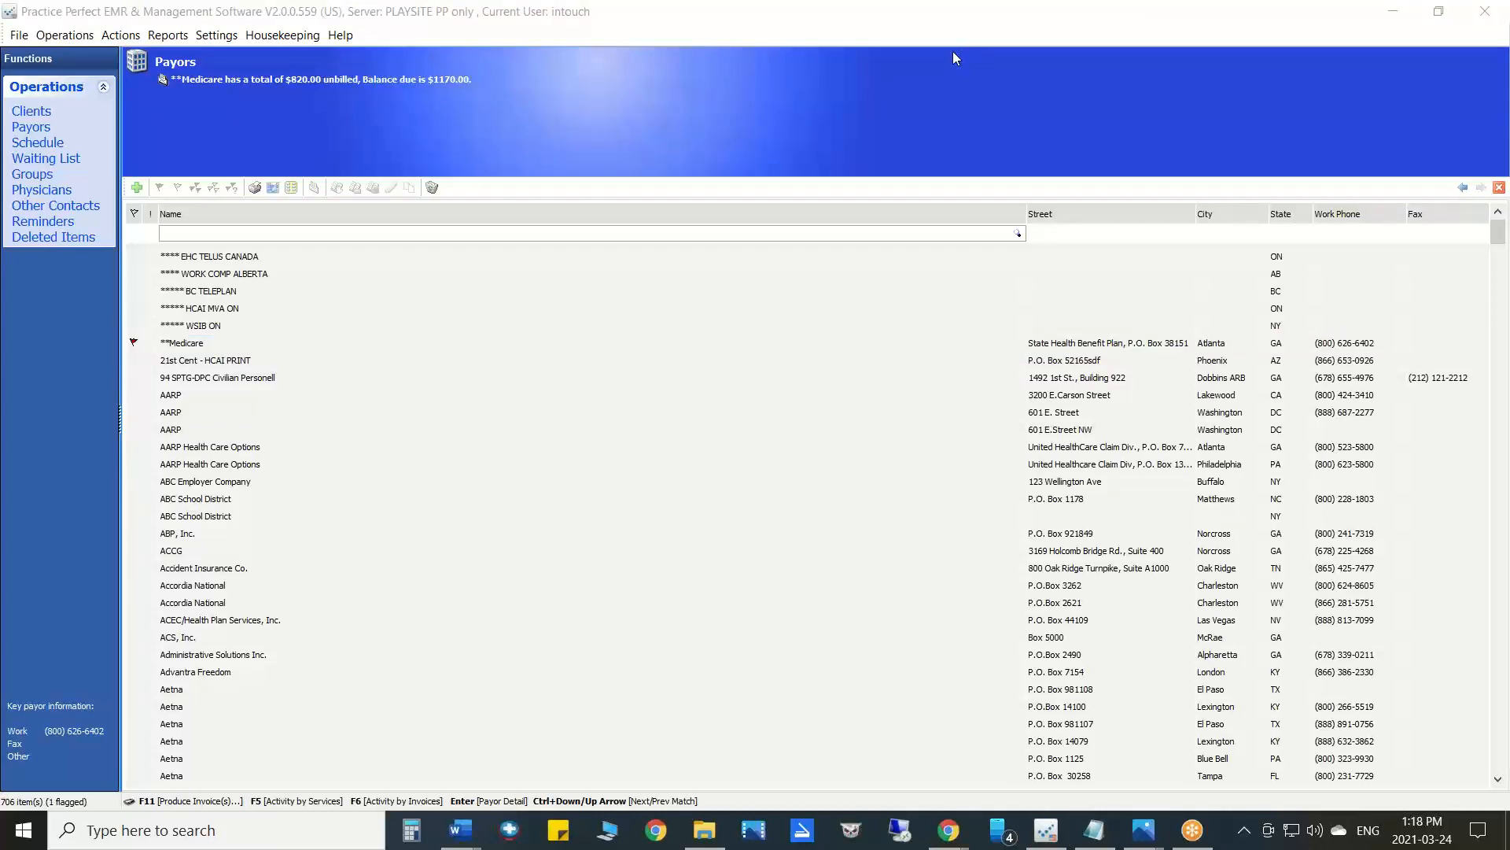
pyautogui.moveTo(450, 167)
pyautogui.mouseDown()
pyautogui.moveTo(231, 168)
pyautogui.moveTo(136, 209)
pyautogui.moveTo(513, 198)
pyautogui.moveTo(452, 164)
pyautogui.mouseUp()
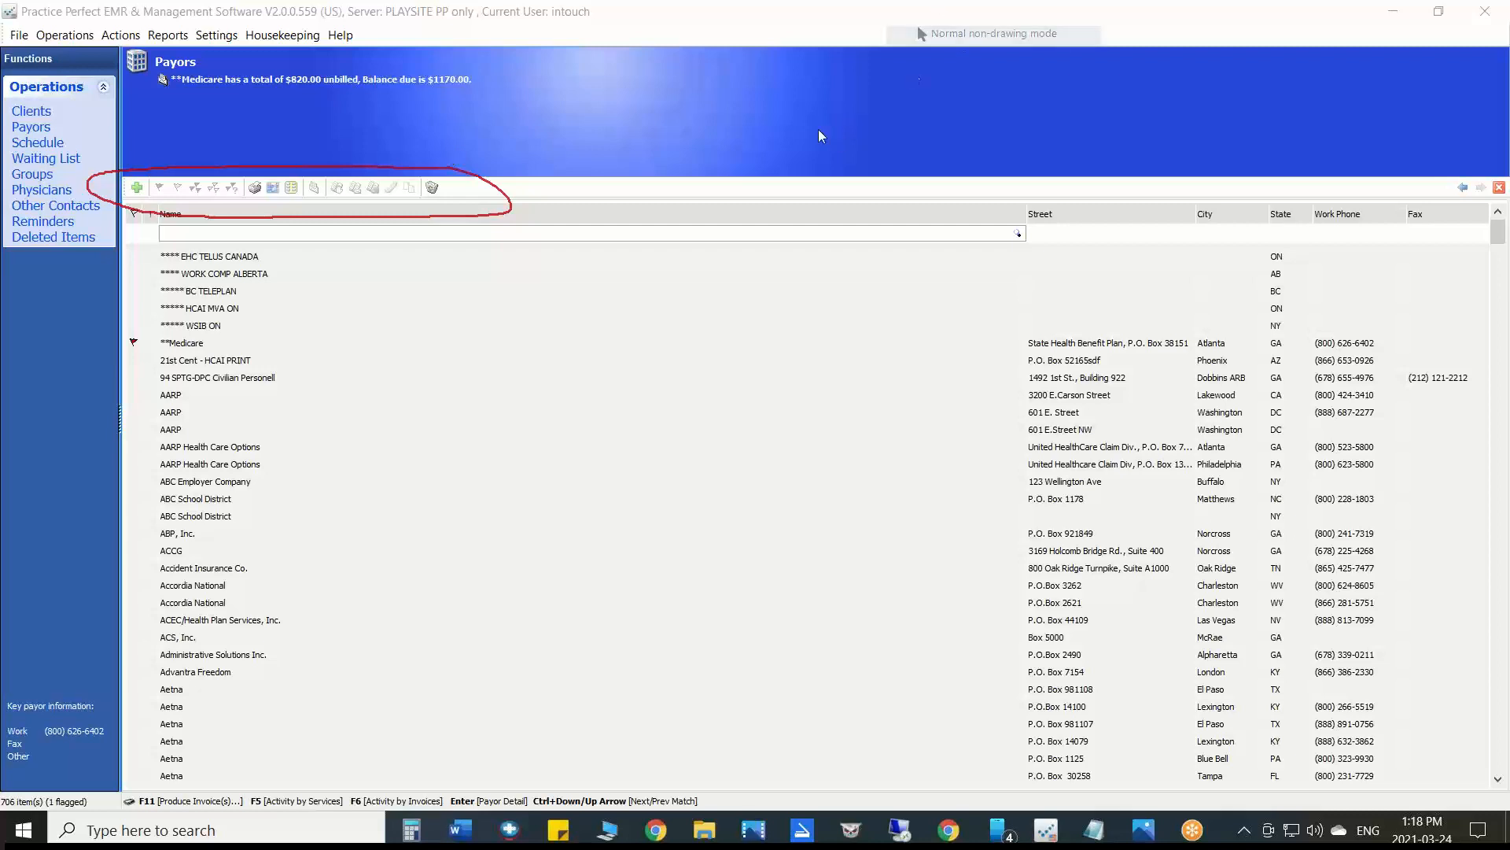
pyautogui.click(141, 343)
pyautogui.click(140, 344)
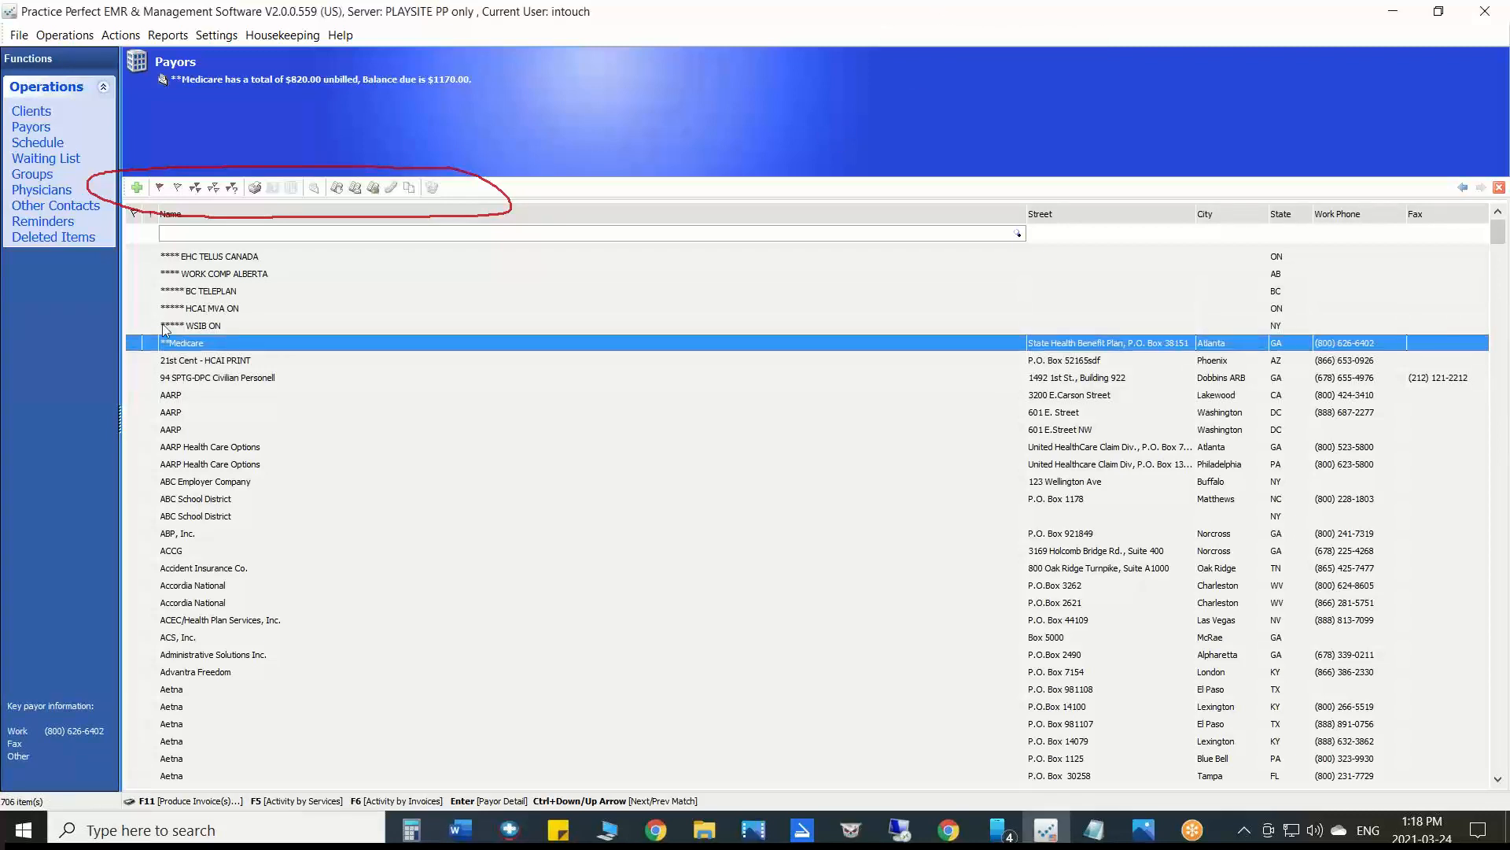
pyautogui.click(955, 19)
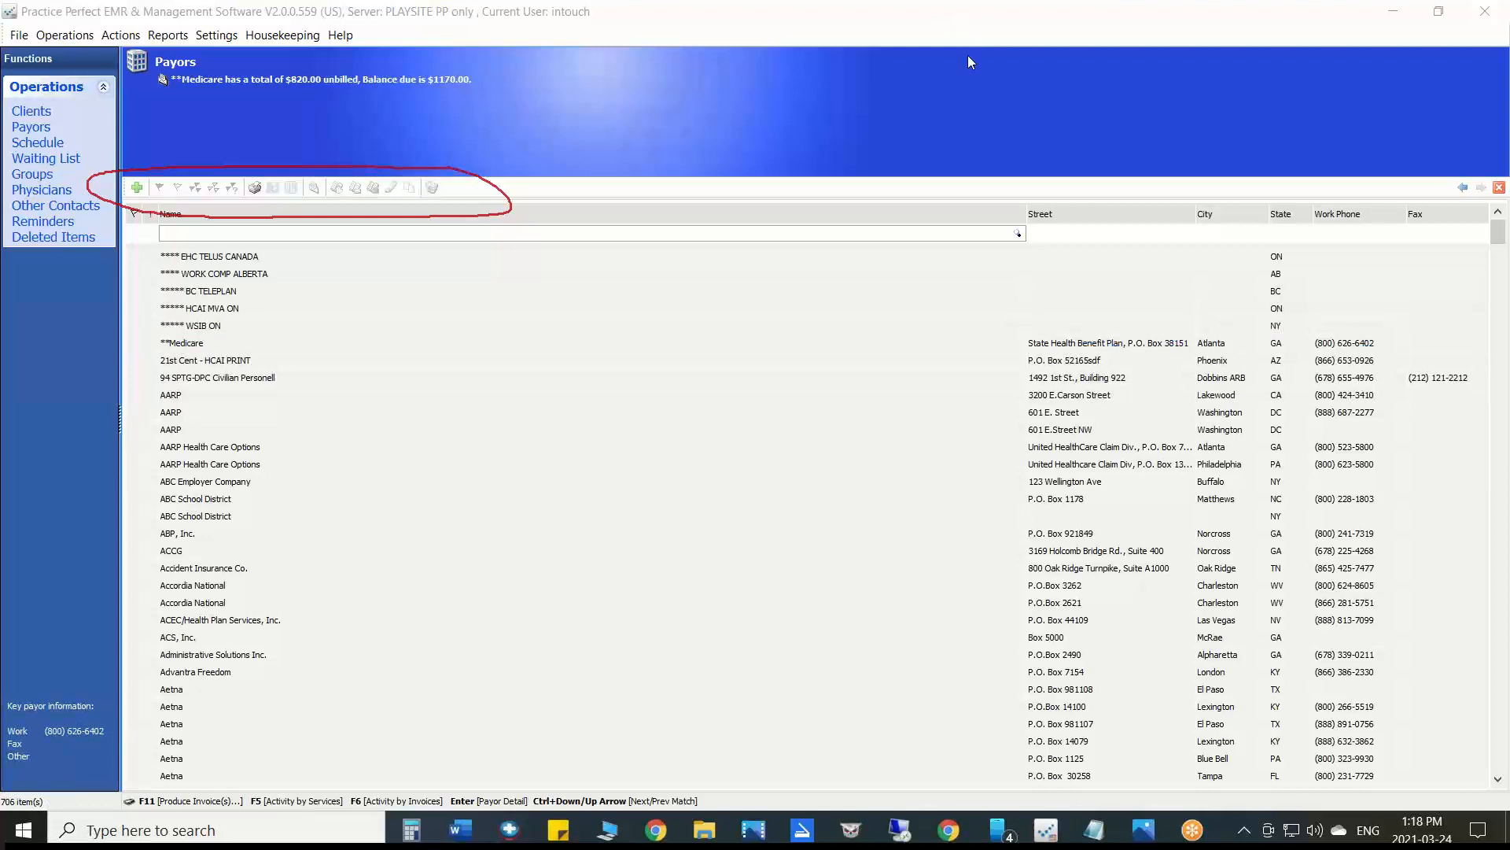
pyautogui.click(941, 140)
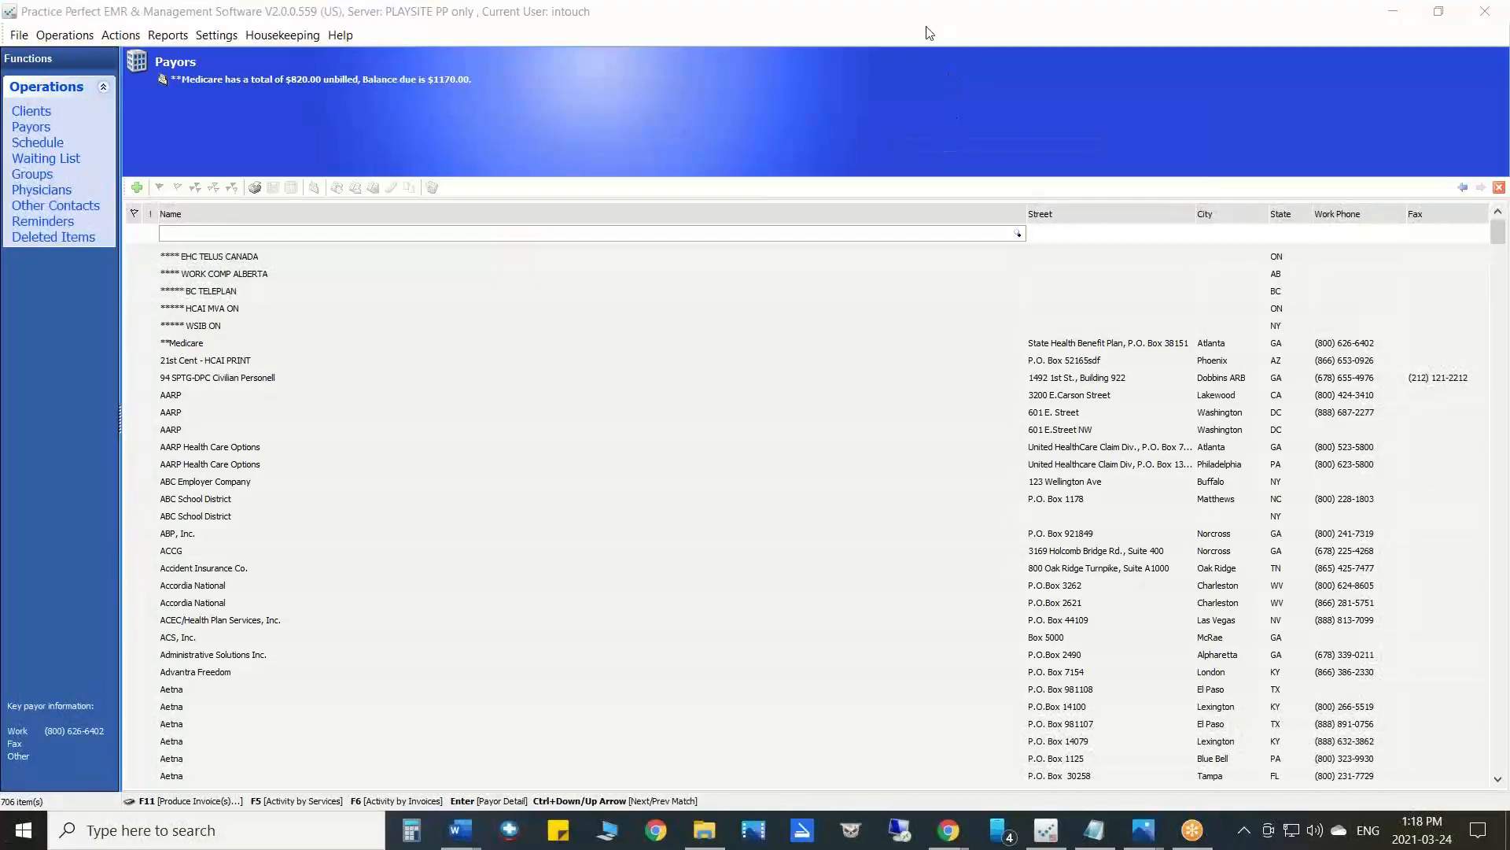
# - Flag the **Medicare payor and open the invoice production settings for it
pyautogui.click(138, 343)
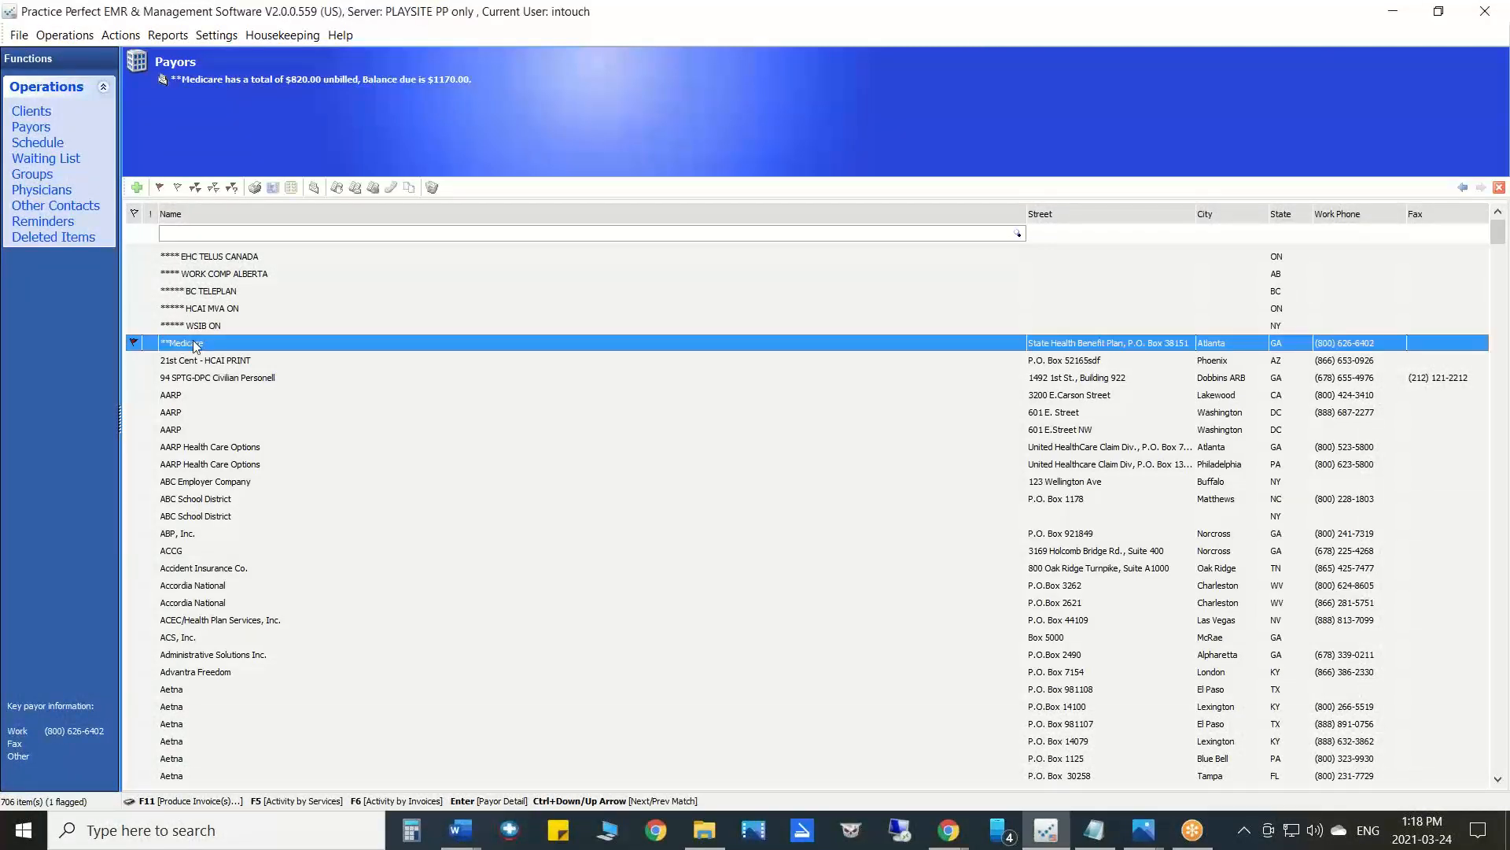
pyautogui.click(314, 189)
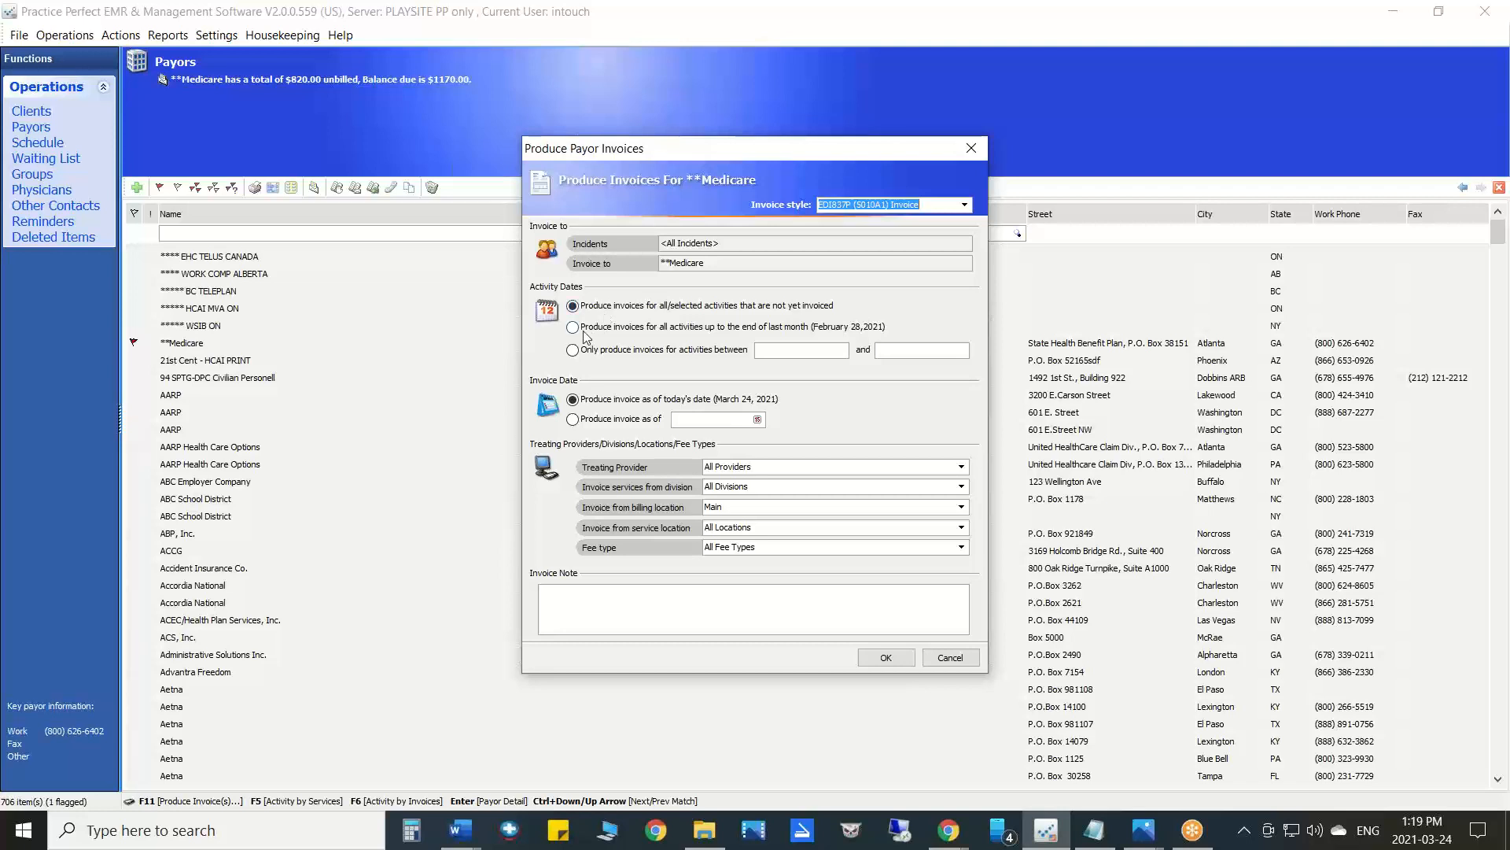
# - Try the end-of-last-month and between-dates activity options, and restore invoicing of all/selected activities not yet invoiced
pyautogui.click(575, 328)
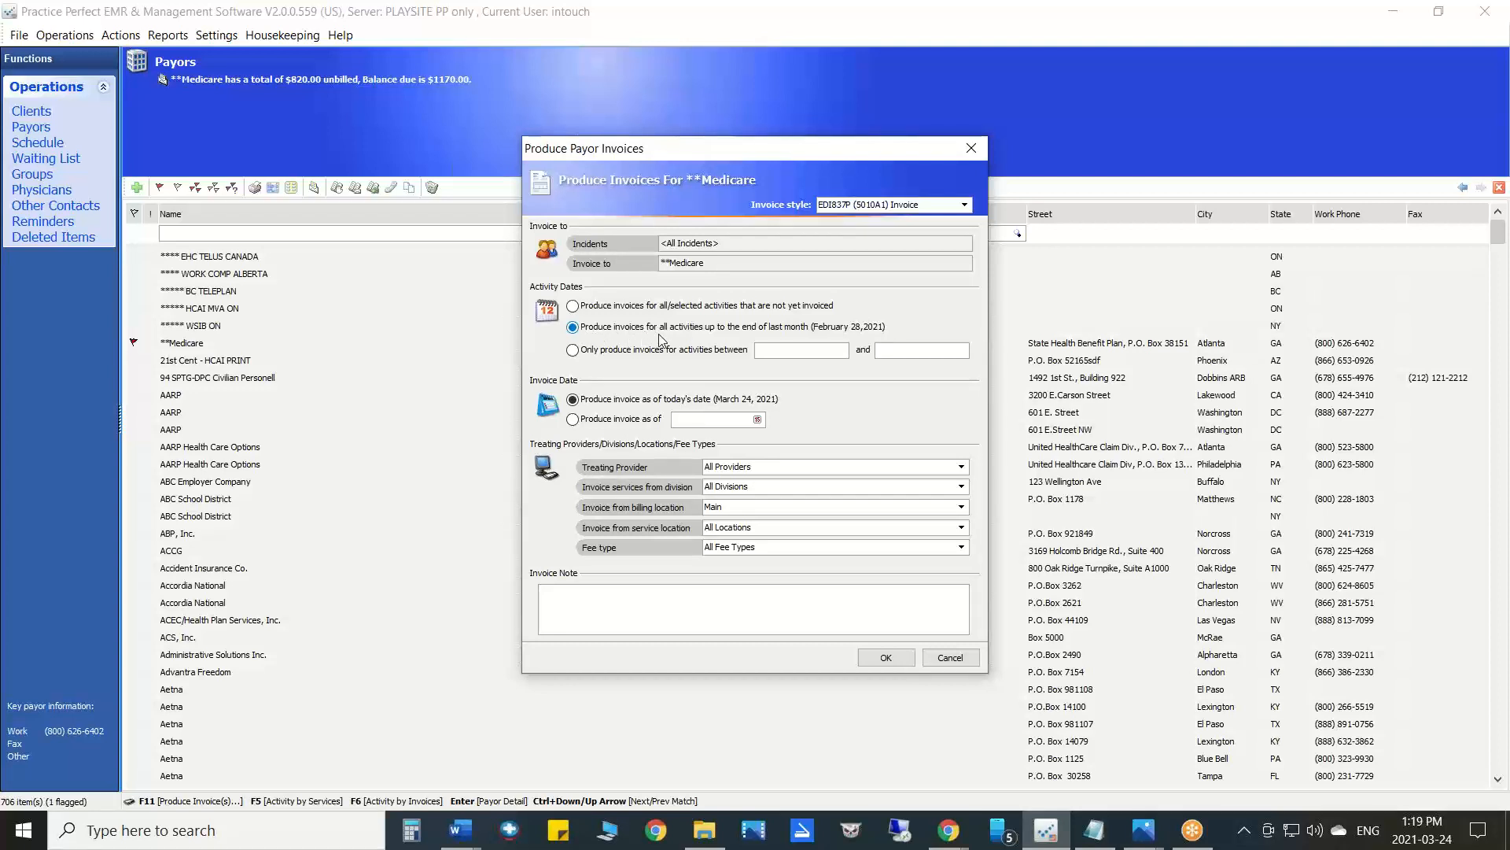
pyautogui.click(573, 350)
pyautogui.click(821, 352)
pyautogui.click(839, 351)
pyautogui.click(838, 350)
pyautogui.click(574, 307)
# - Show the calendar for a custom invoice date and the activity date range fields without entering any dates
pyautogui.click(757, 418)
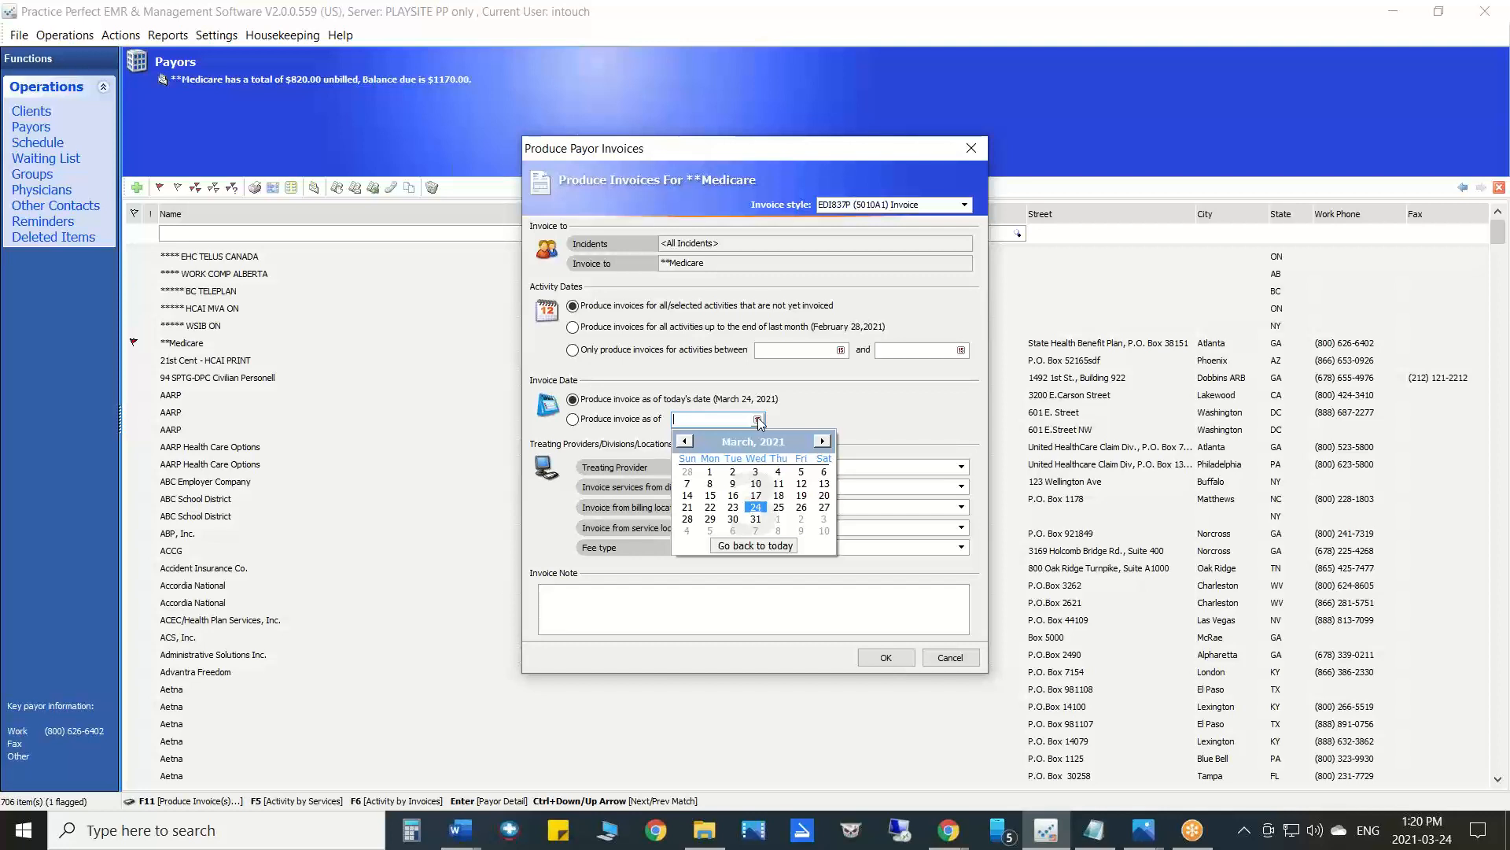
pyautogui.click(800, 348)
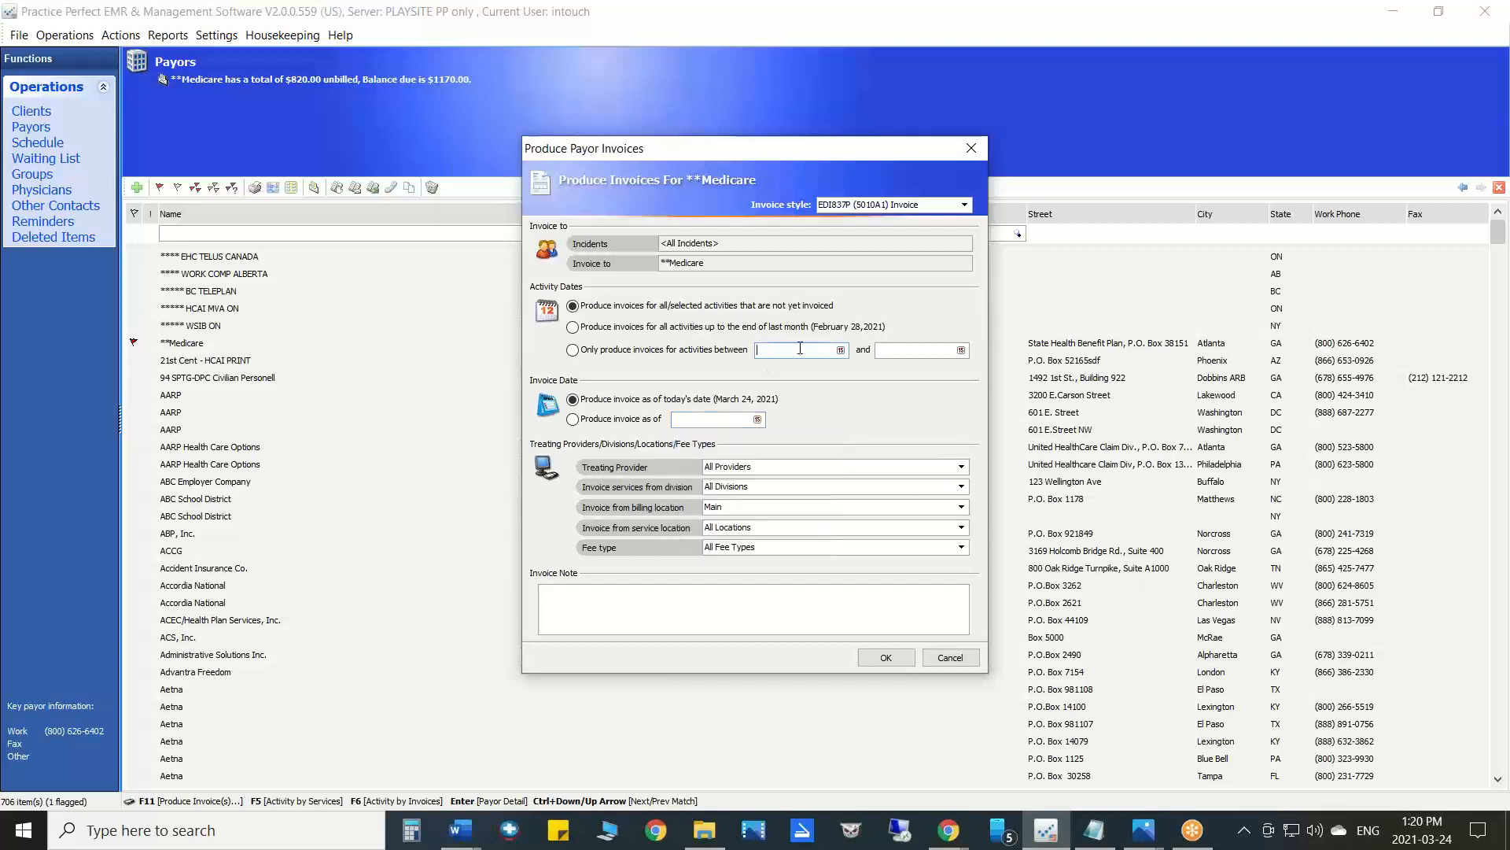
pyautogui.click(893, 350)
pyautogui.click(757, 419)
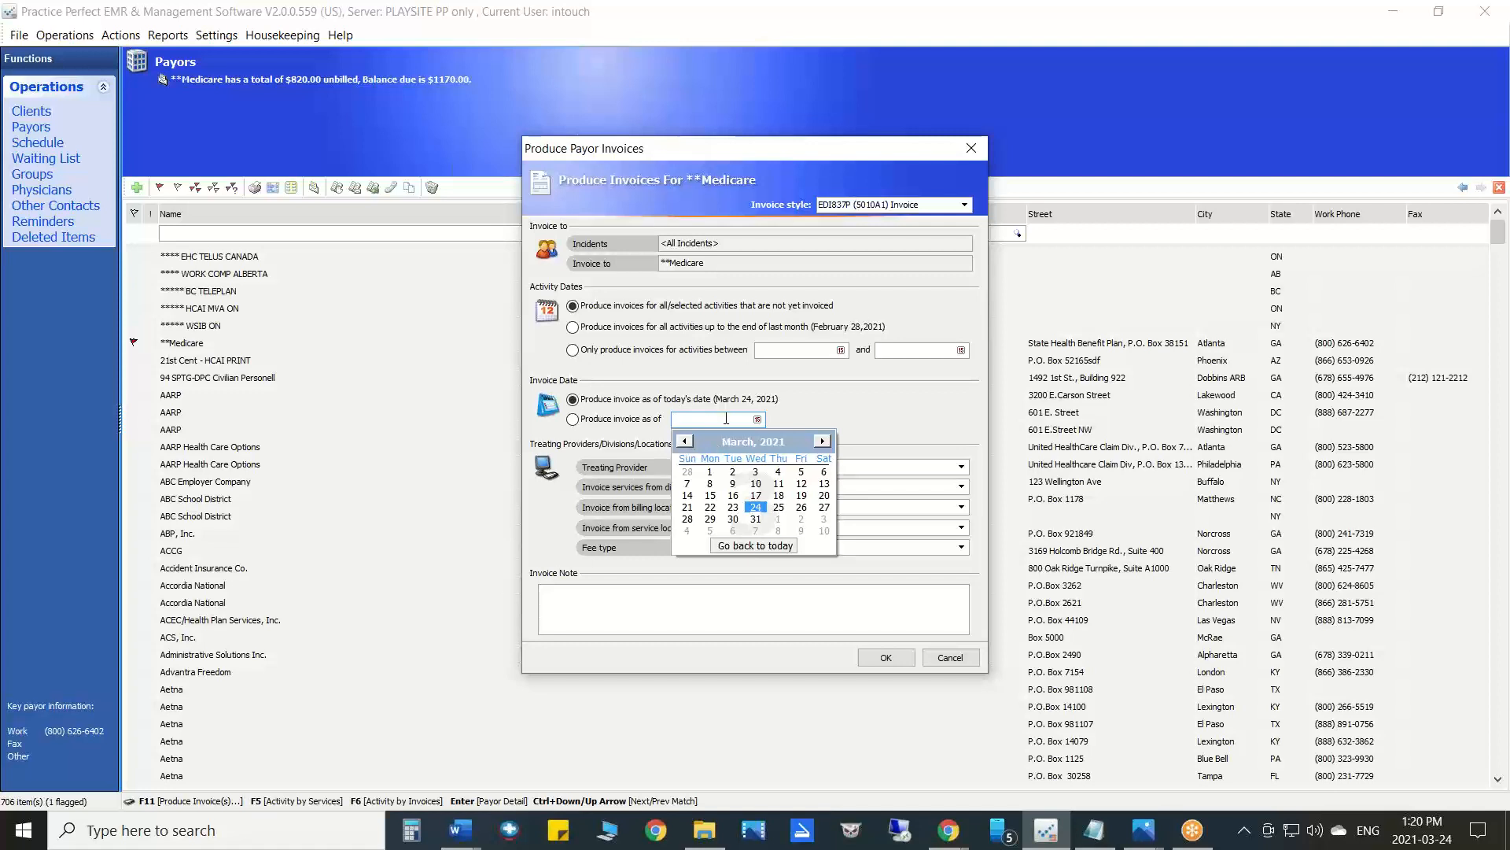
pyautogui.click(818, 404)
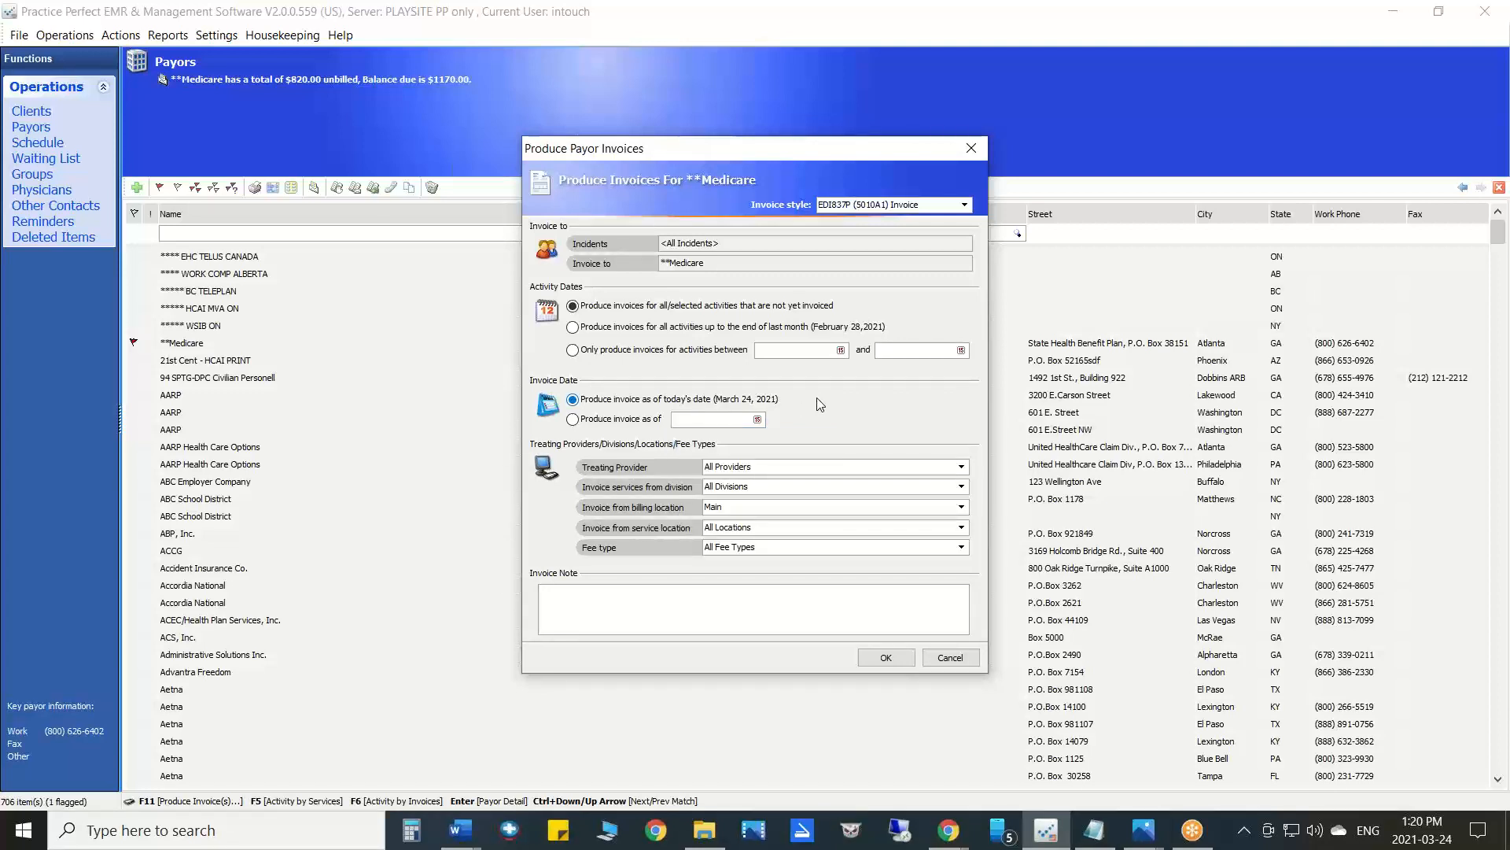
# - Set the billing location to PLAY SITE and produce the **Medicare invoices
pyautogui.click(961, 507)
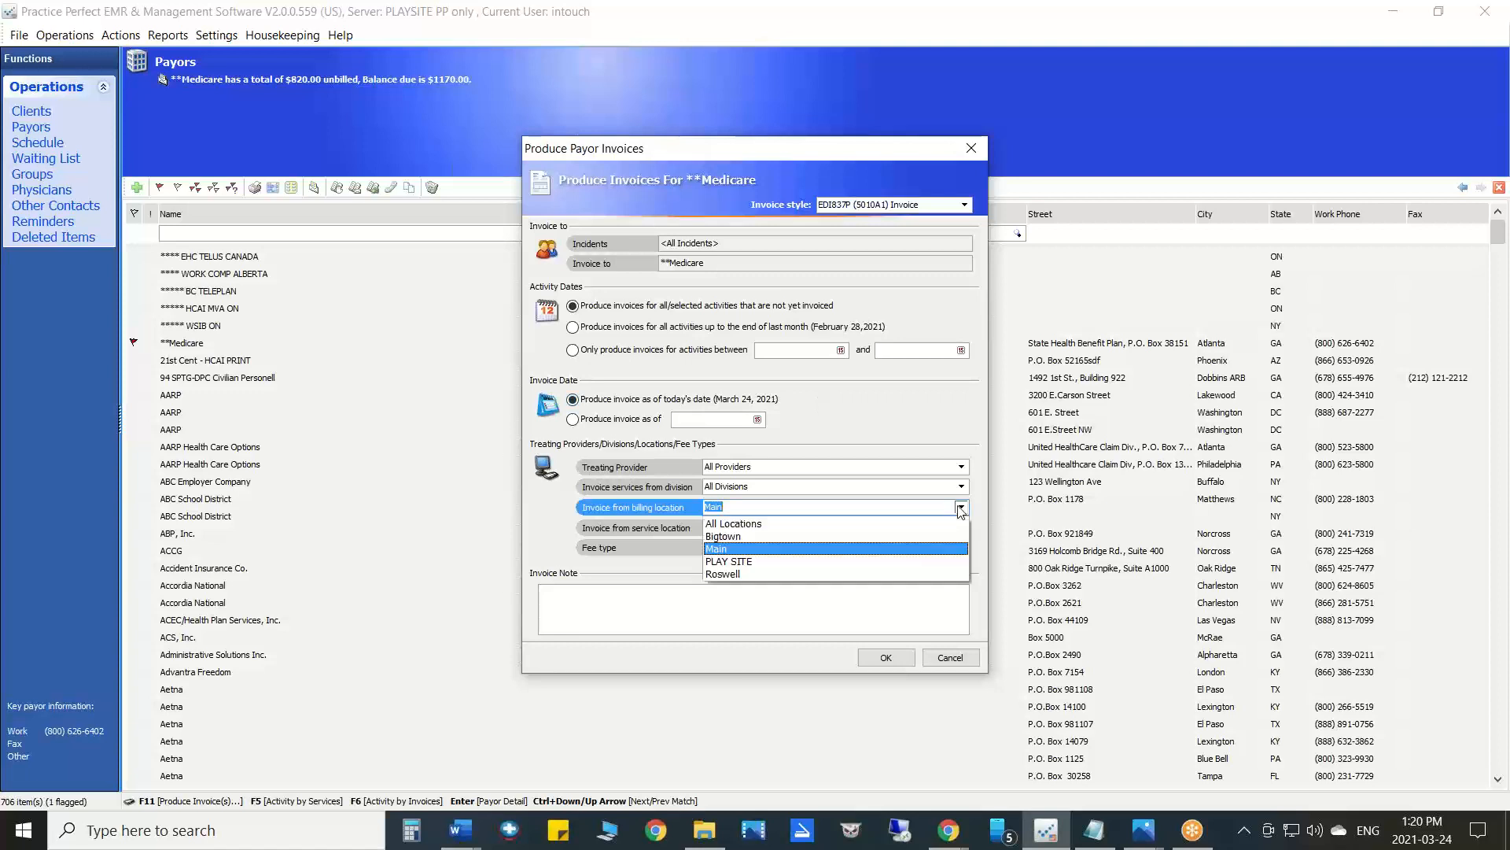
pyautogui.click(735, 561)
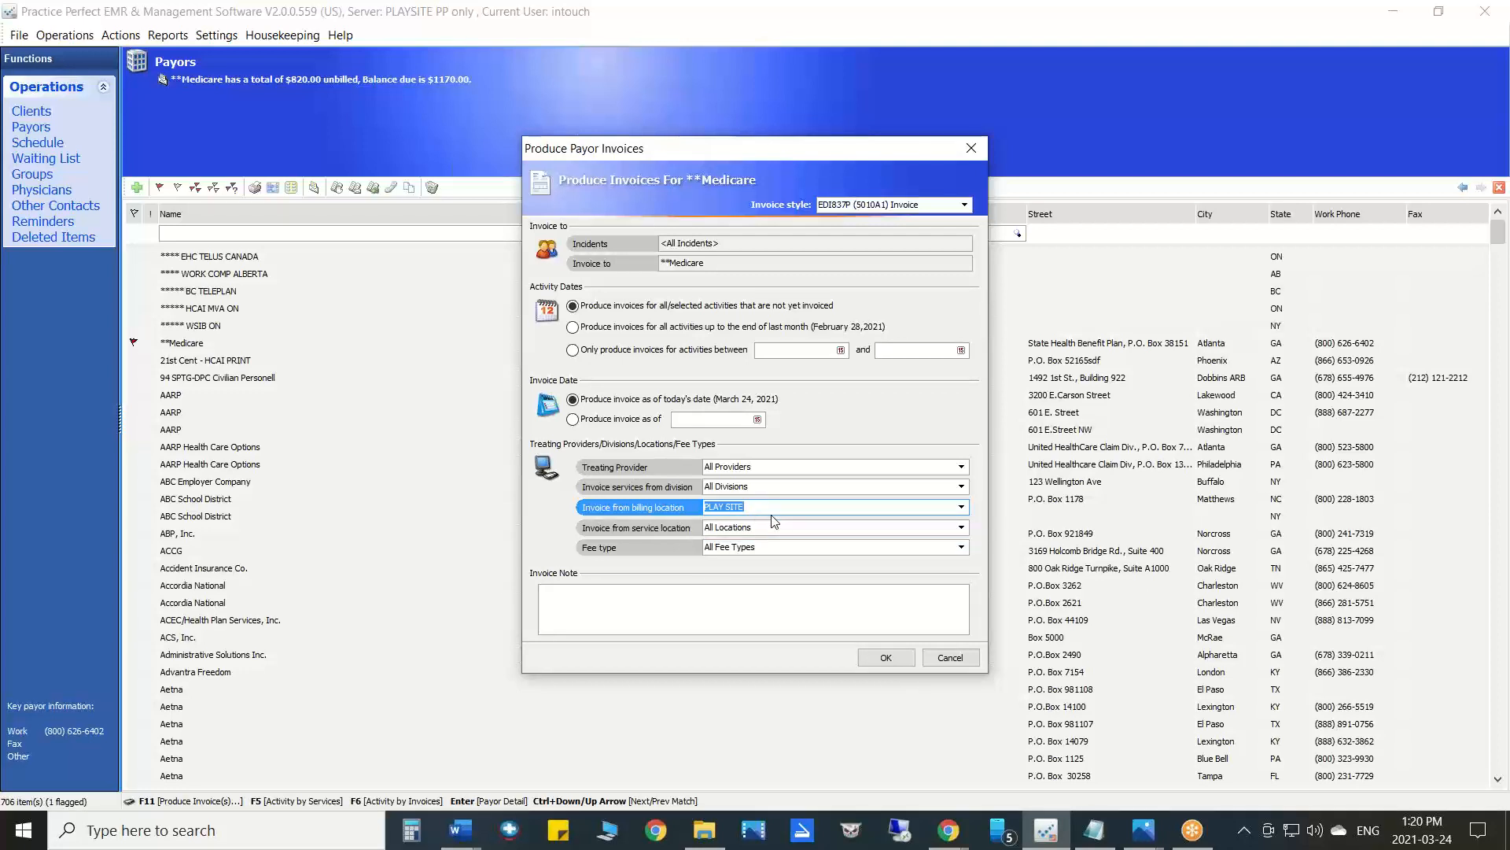
pyautogui.click(885, 657)
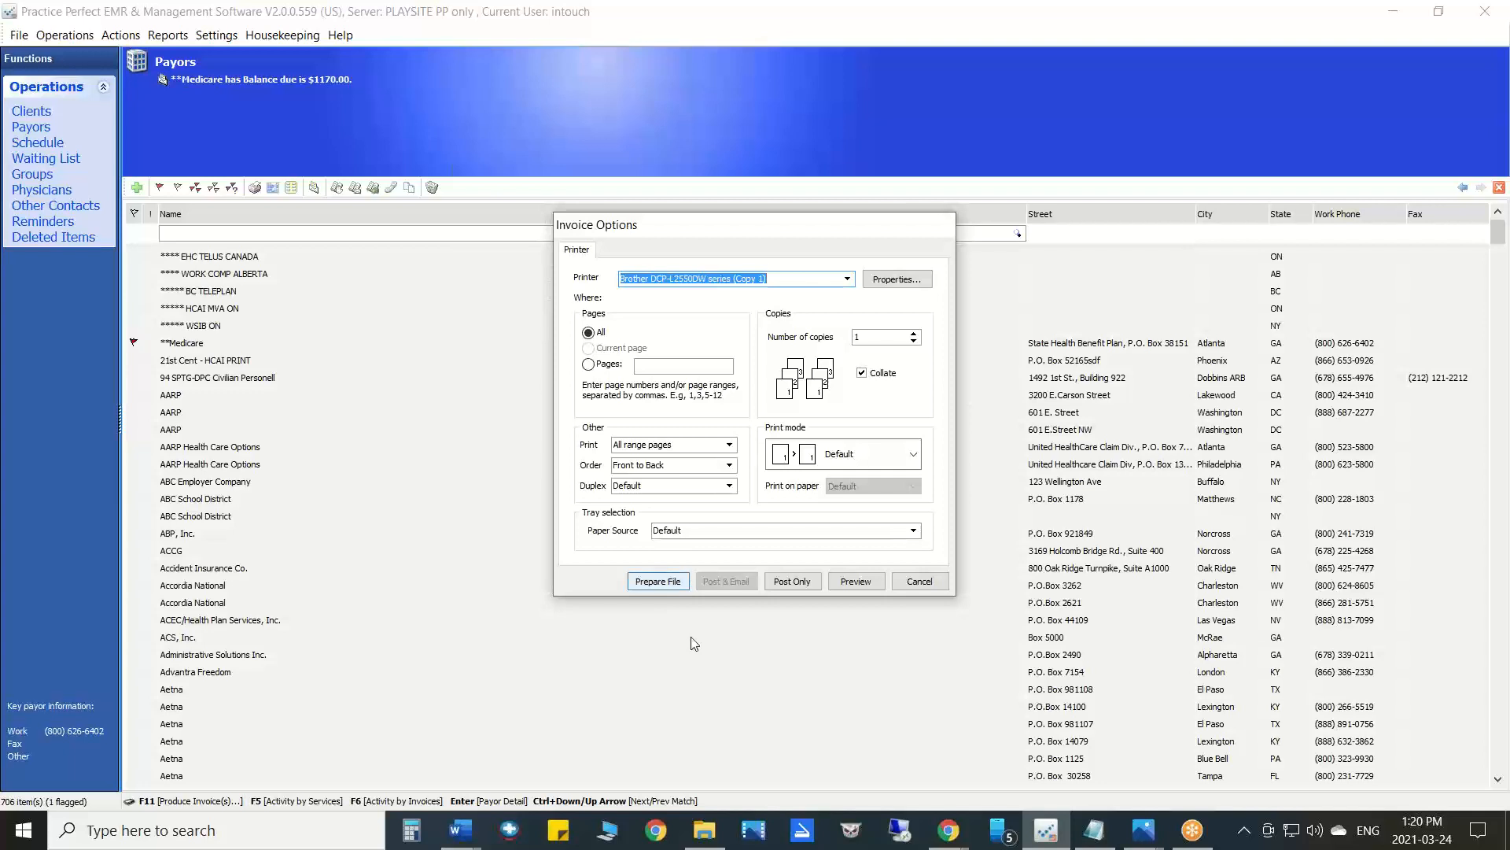
# - Draw a red arrow pointing to the Prepare File option and clear the drawing
pyautogui.click(972, 10)
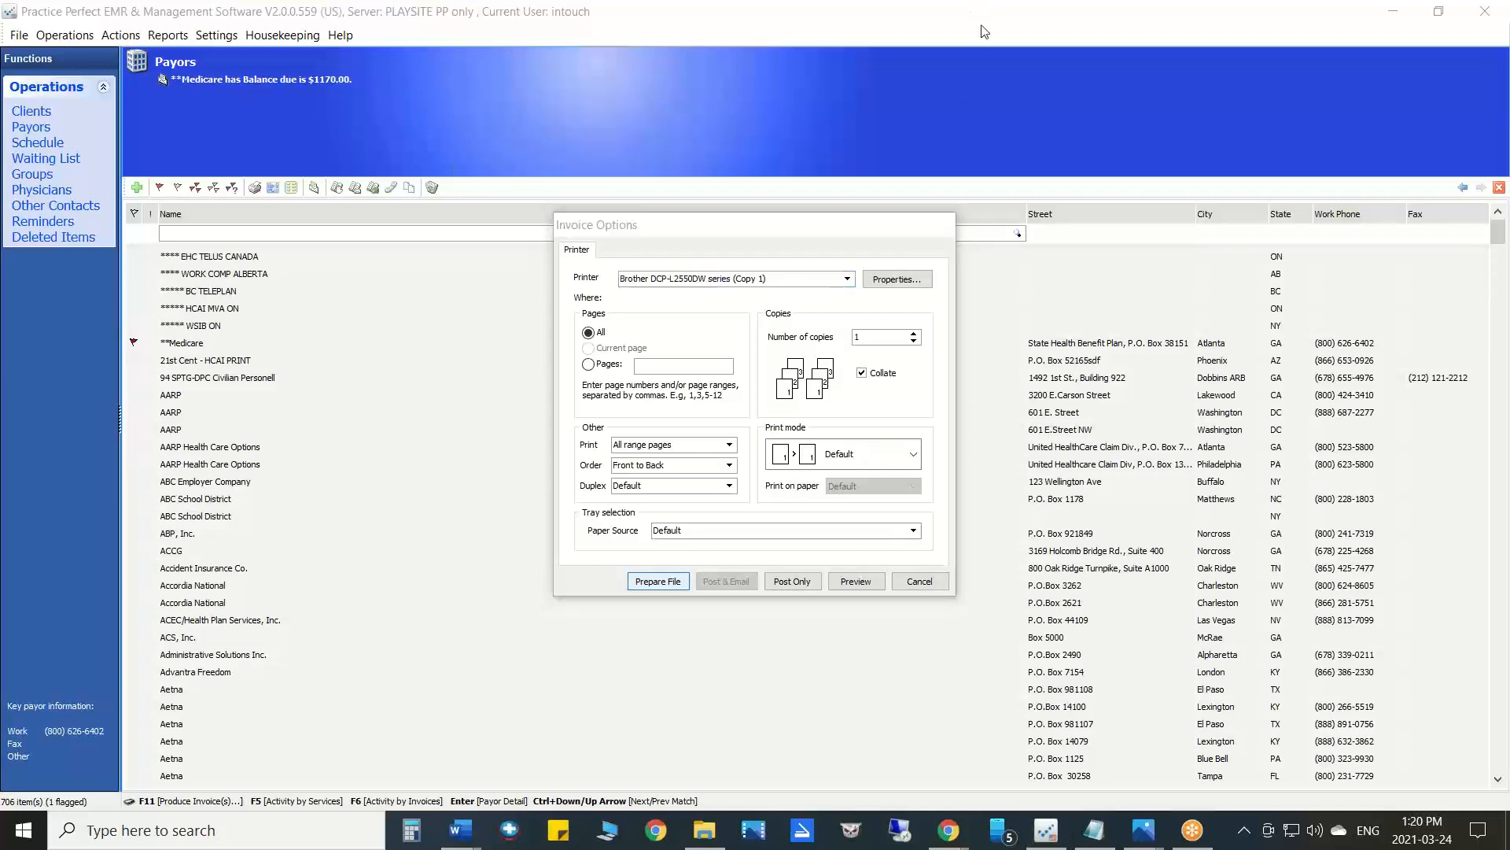
pyautogui.moveTo(732, 479)
pyautogui.mouseDown()
pyautogui.moveTo(671, 528)
pyautogui.moveTo(665, 553)
pyautogui.moveTo(726, 537)
pyautogui.mouseUp()
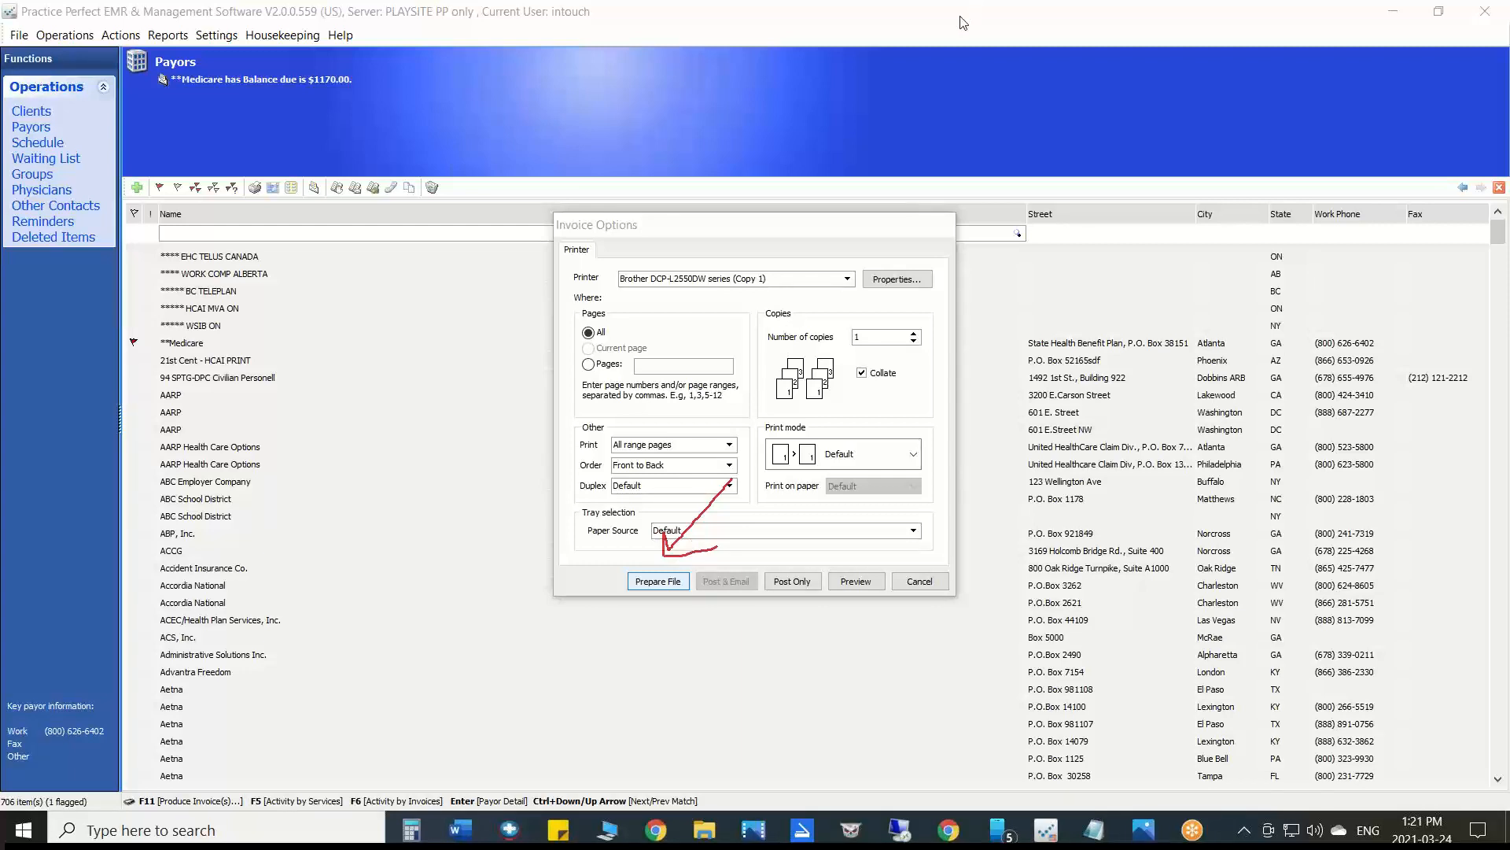
pyautogui.click(947, 143)
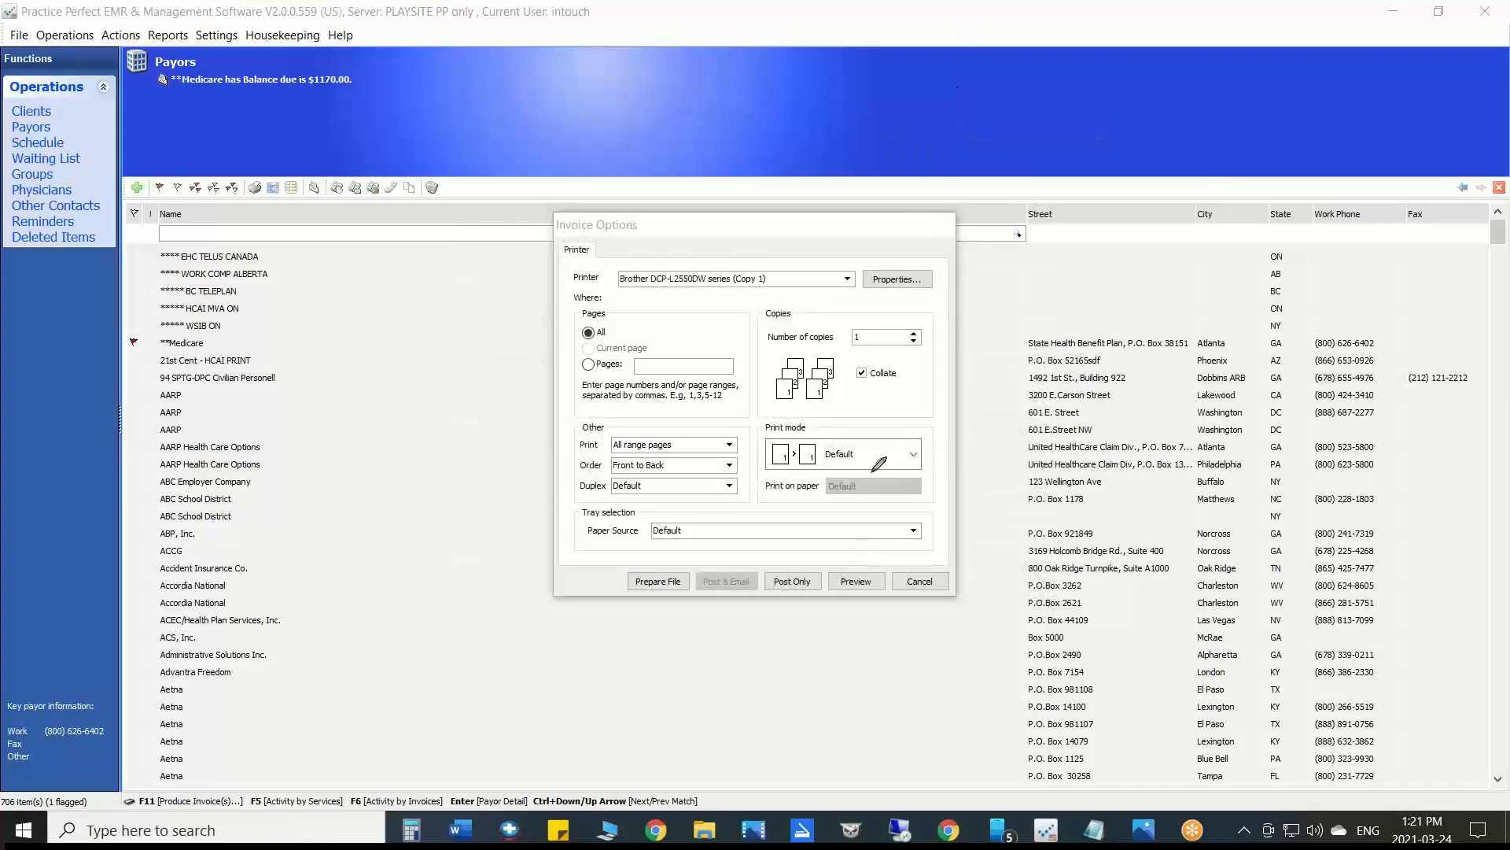
# - Circle the Preview option in red with an arrow to it, and preview the EDI837P invoice submission report
pyautogui.moveTo(889, 565); pyautogui.dragTo(826, 567)
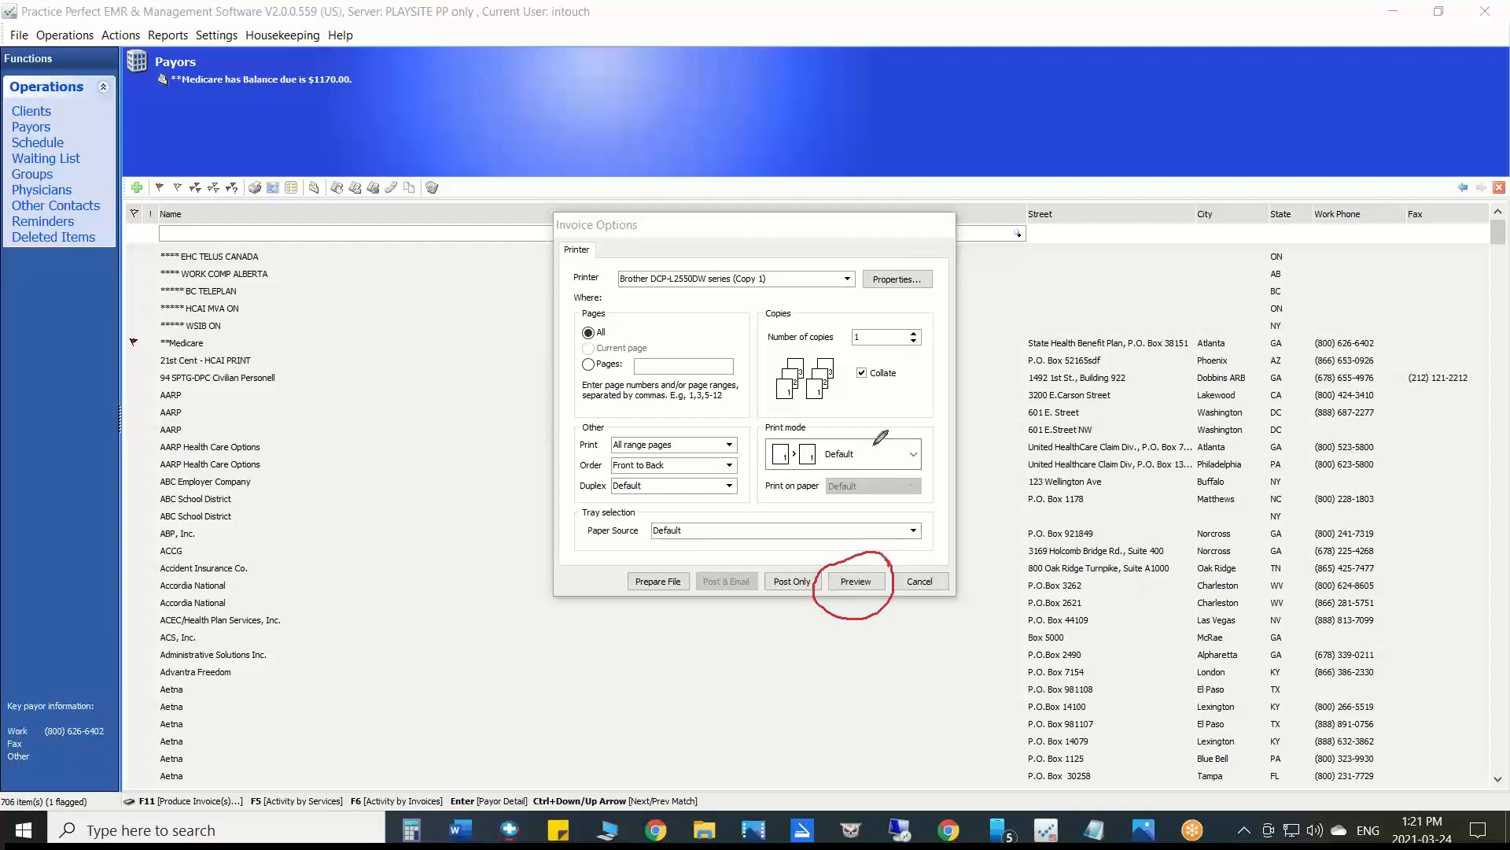
pyautogui.moveTo(872, 446)
pyautogui.mouseDown()
pyautogui.moveTo(847, 513)
pyautogui.moveTo(904, 495)
pyautogui.mouseUp()
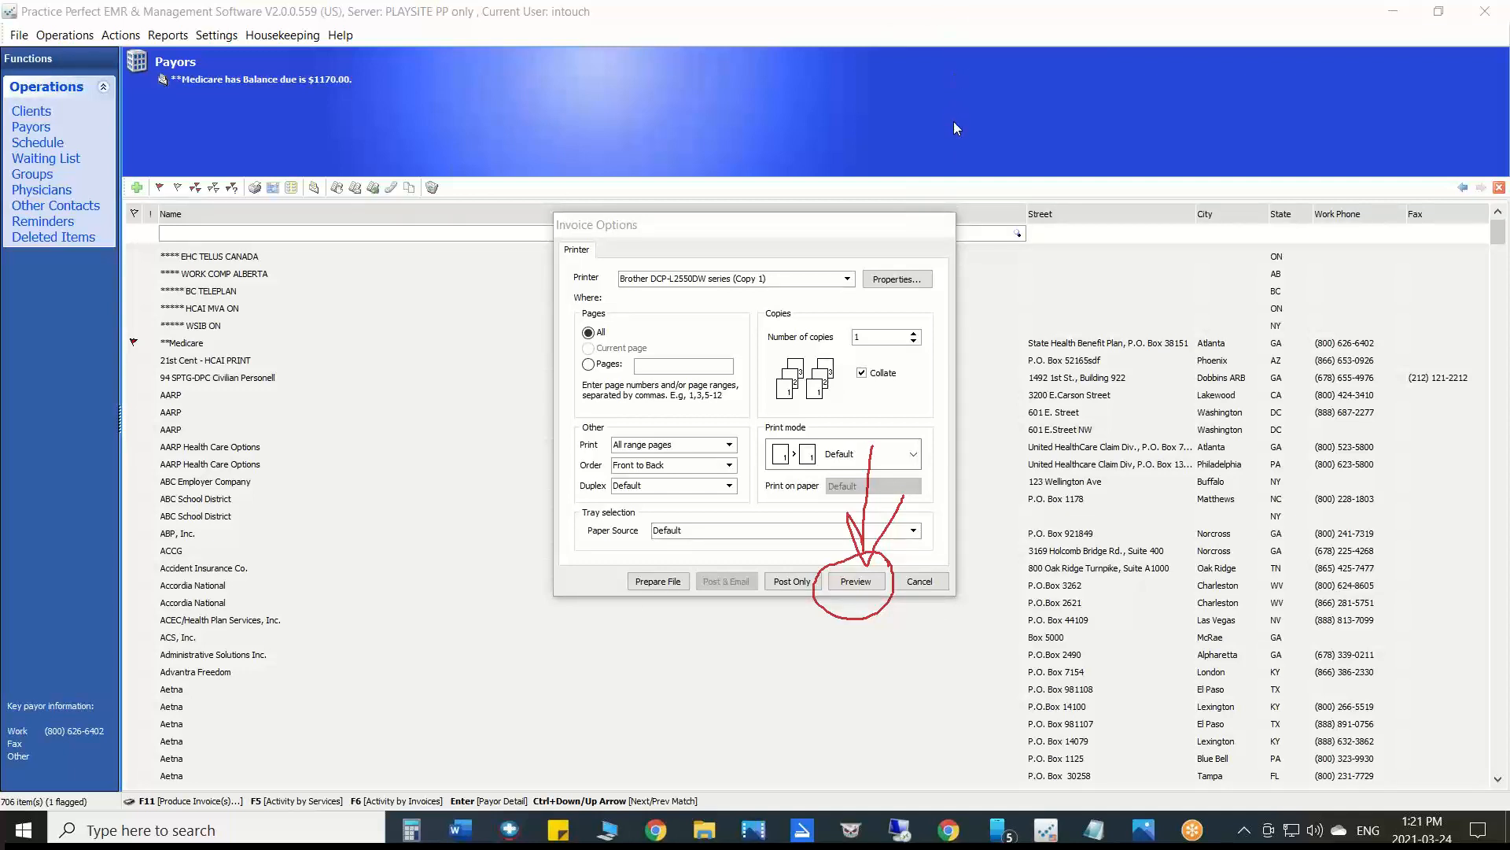
pyautogui.click(854, 581)
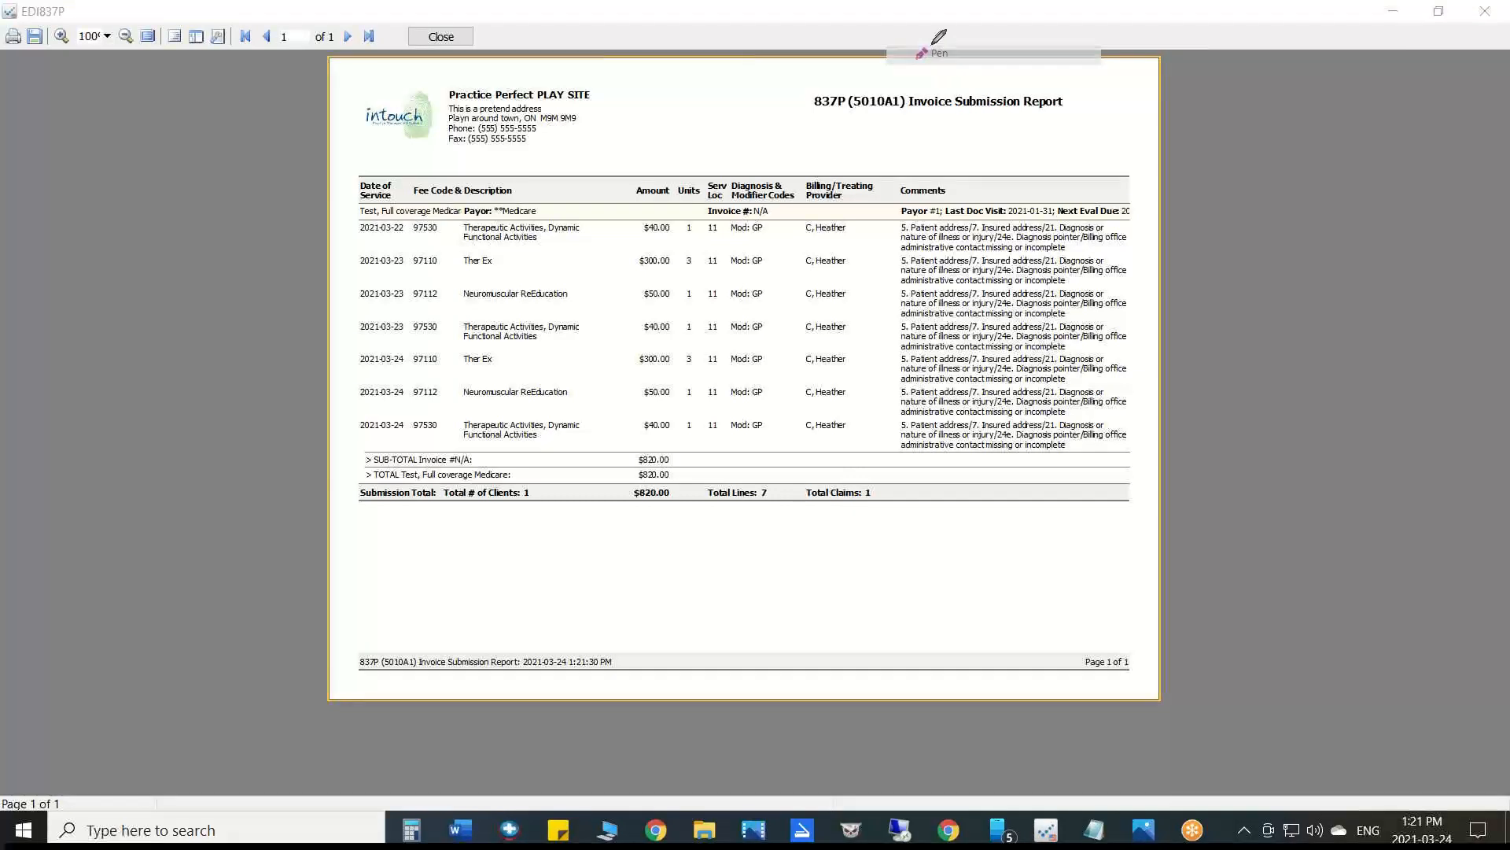
# - Circle the Submission Report title in red, tick the fee code, units and modifier entries, and outline the Comments column
pyautogui.moveTo(1070, 88)
pyautogui.mouseDown()
pyautogui.moveTo(1081, 98)
pyautogui.moveTo(985, 123)
pyautogui.moveTo(1077, 86)
pyautogui.mouseUp()
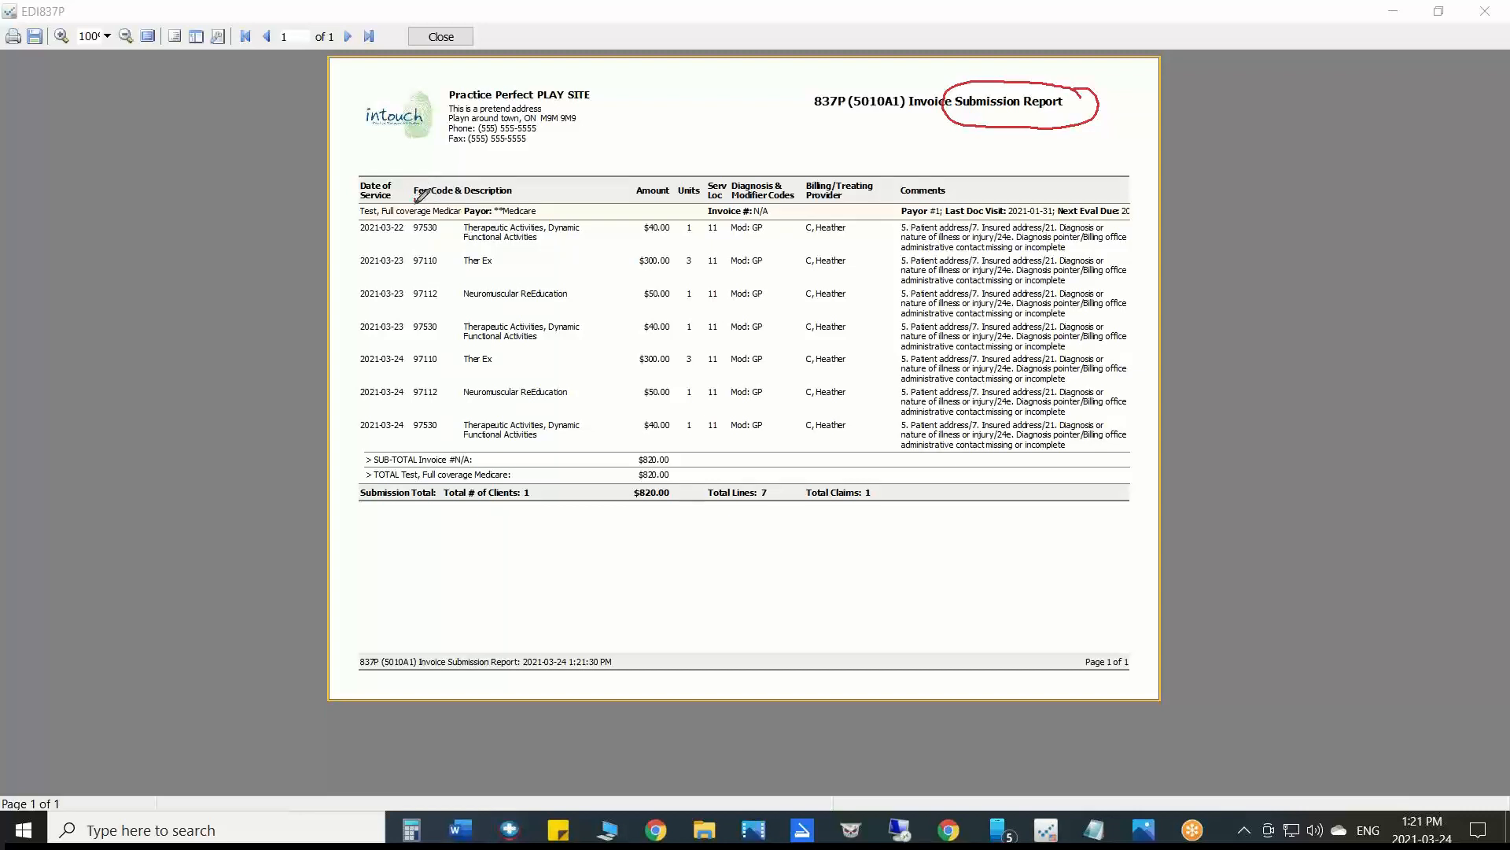
pyautogui.moveTo(415, 196); pyautogui.dragTo(450, 175)
pyautogui.moveTo(437, 222); pyautogui.dragTo(476, 197)
pyautogui.moveTo(691, 203); pyautogui.dragTo(767, 176)
pyautogui.moveTo(768, 230); pyautogui.dragTo(777, 227)
pyautogui.moveTo(1135, 164)
pyautogui.mouseDown()
pyautogui.moveTo(936, 146)
pyautogui.moveTo(873, 209)
pyautogui.moveTo(871, 358)
pyautogui.moveTo(901, 476)
pyautogui.moveTo(1161, 483)
pyautogui.moveTo(1160, 508)
pyautogui.moveTo(1158, 159)
pyautogui.moveTo(1153, 191)
pyautogui.mouseUp()
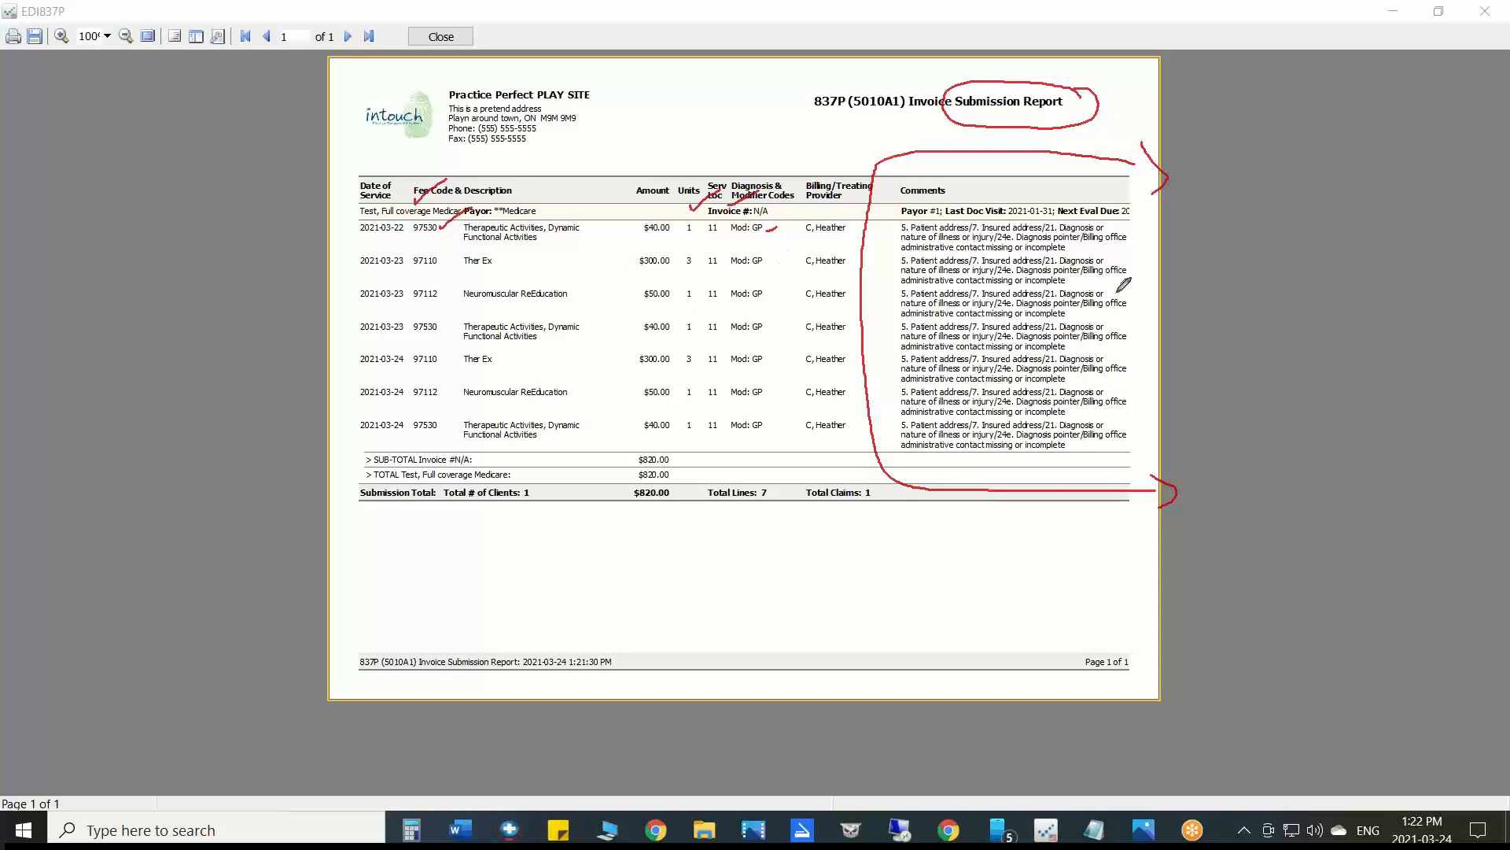
# - Mark the patient address, insured address and diagnosis items in the first comment, and clear all drawings
pyautogui.moveTo(942, 225); pyautogui.dragTo(949, 220)
pyautogui.moveTo(1073, 228); pyautogui.dragTo(1094, 219)
pyautogui.moveTo(997, 251); pyautogui.dragTo(1080, 229)
pyautogui.click(962, 142)
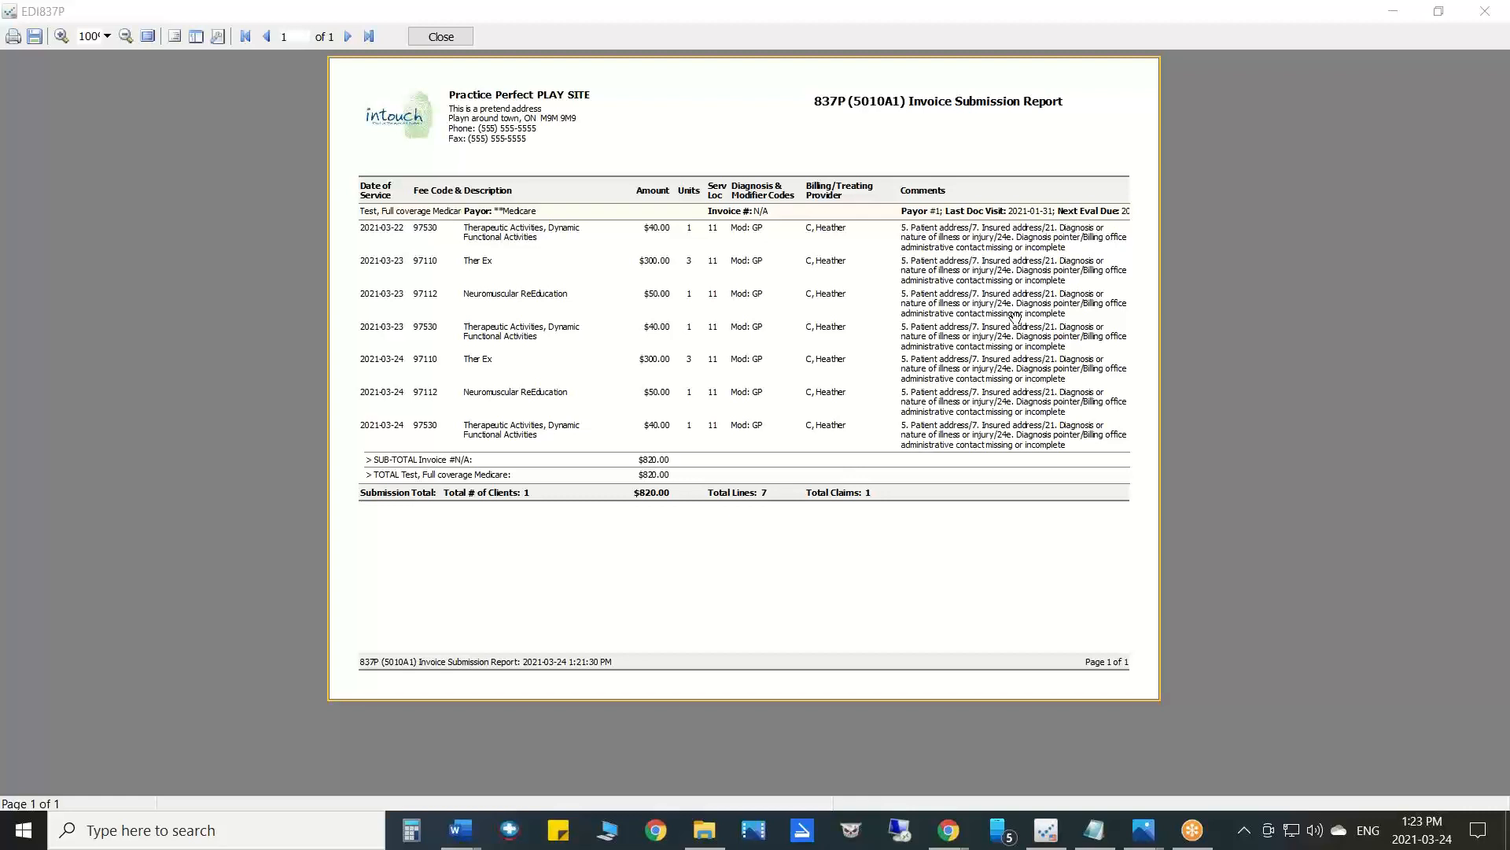
# - Close the submission report preview, cancel the invoice options and remove the flag from the **Medicare payor
pyautogui.click(441, 37)
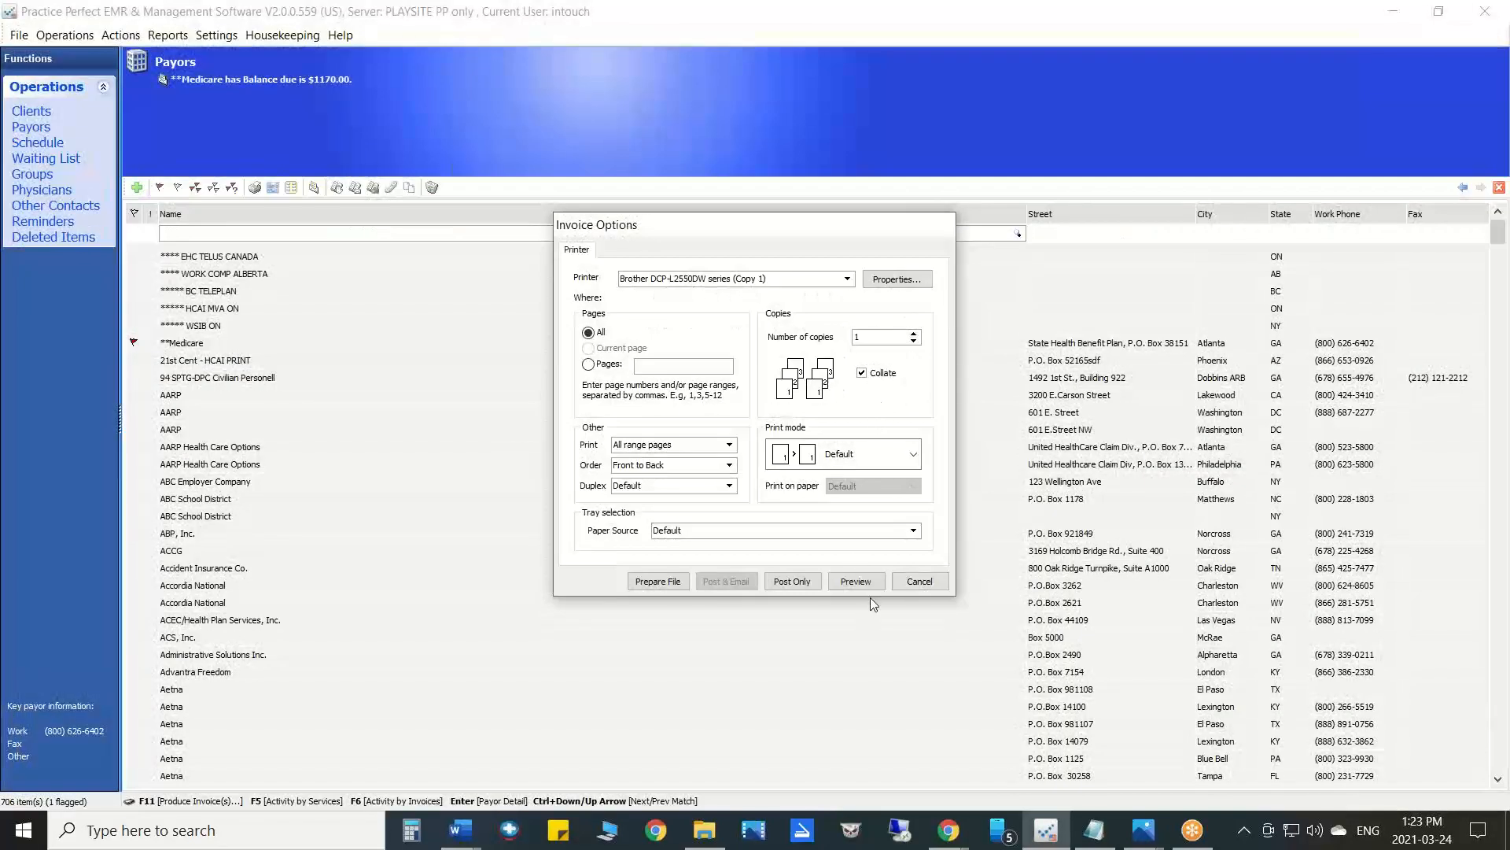
pyautogui.click(919, 582)
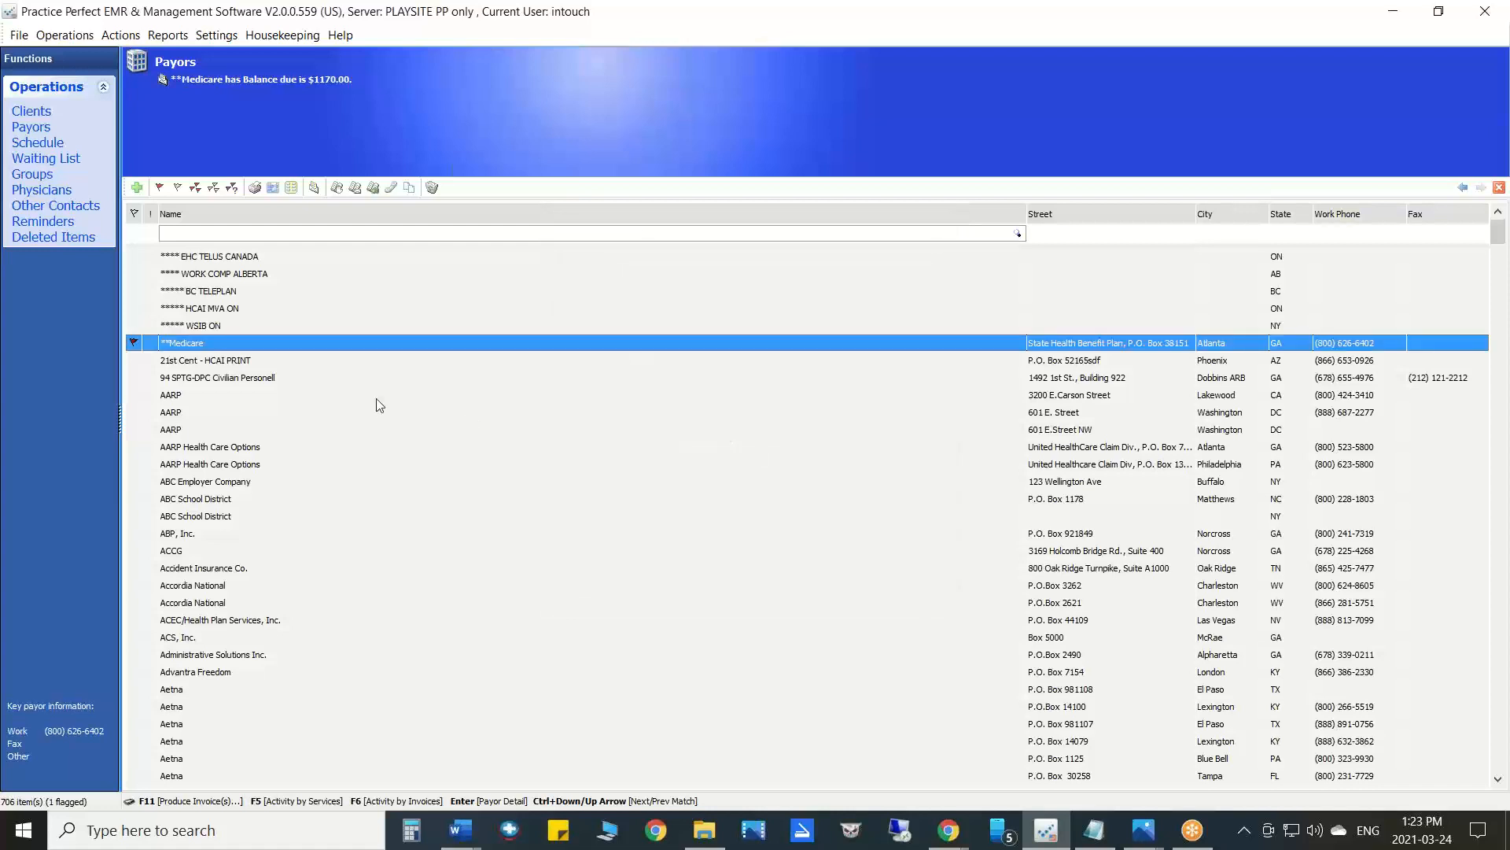
pyautogui.click(135, 344)
# - Open the Full coverage Medicare test client's details and check the street, city and zip code address fields
pyautogui.click(31, 112)
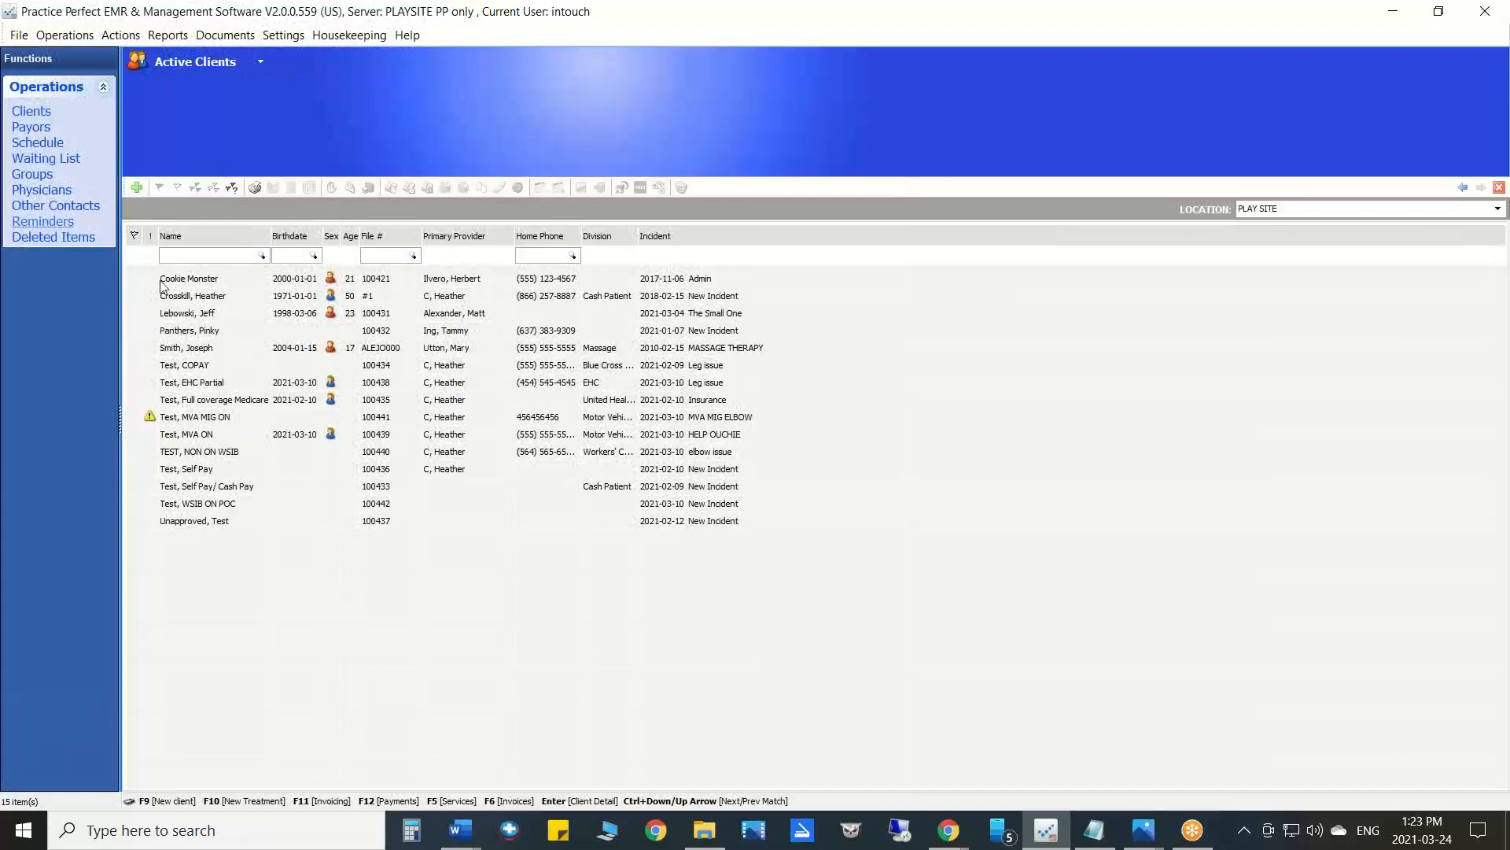
pyautogui.click(216, 403)
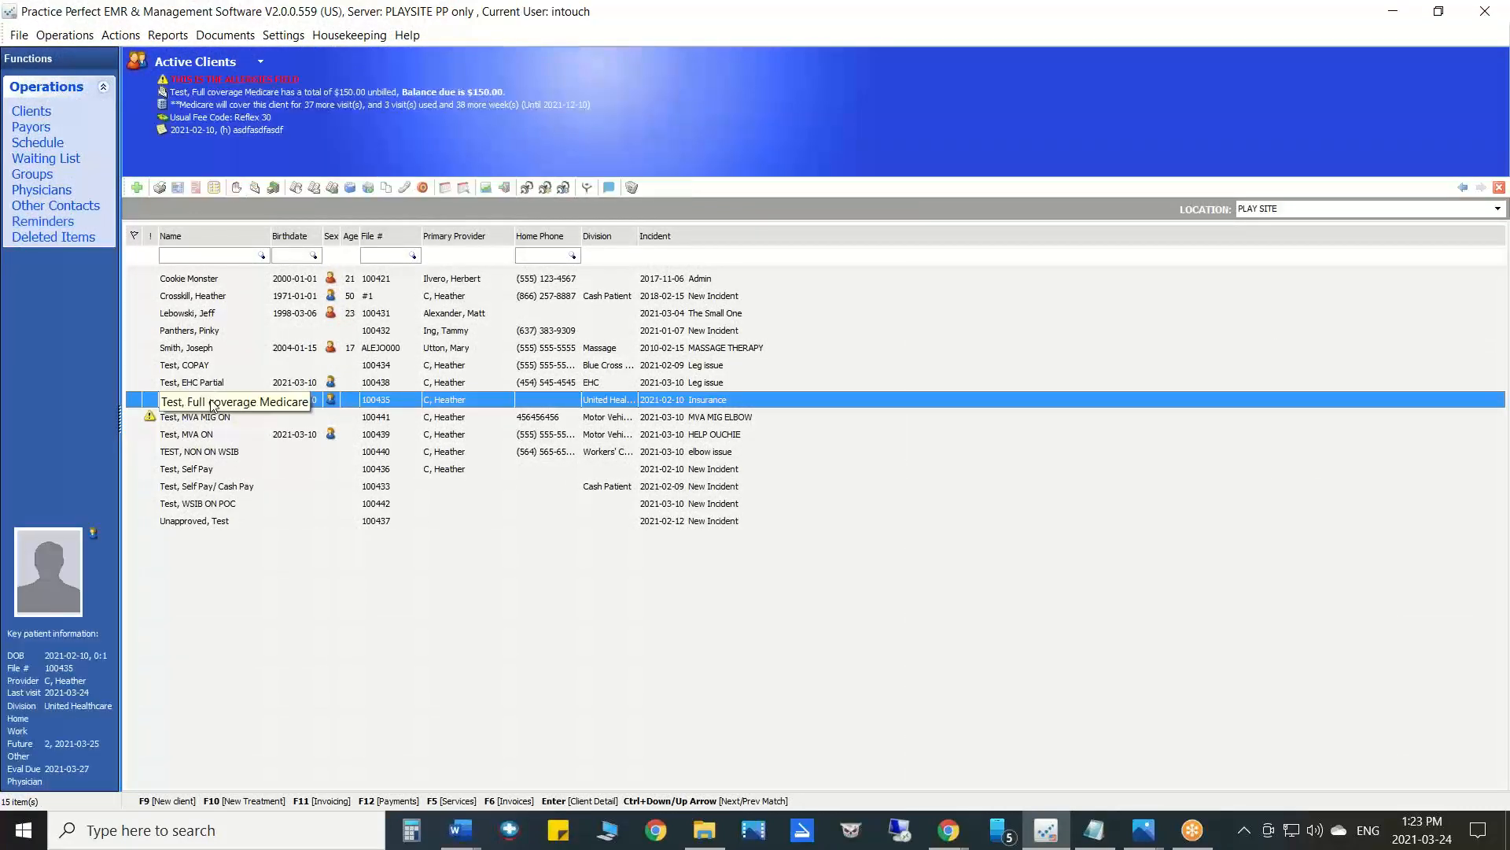
pyautogui.doubleClick(213, 403)
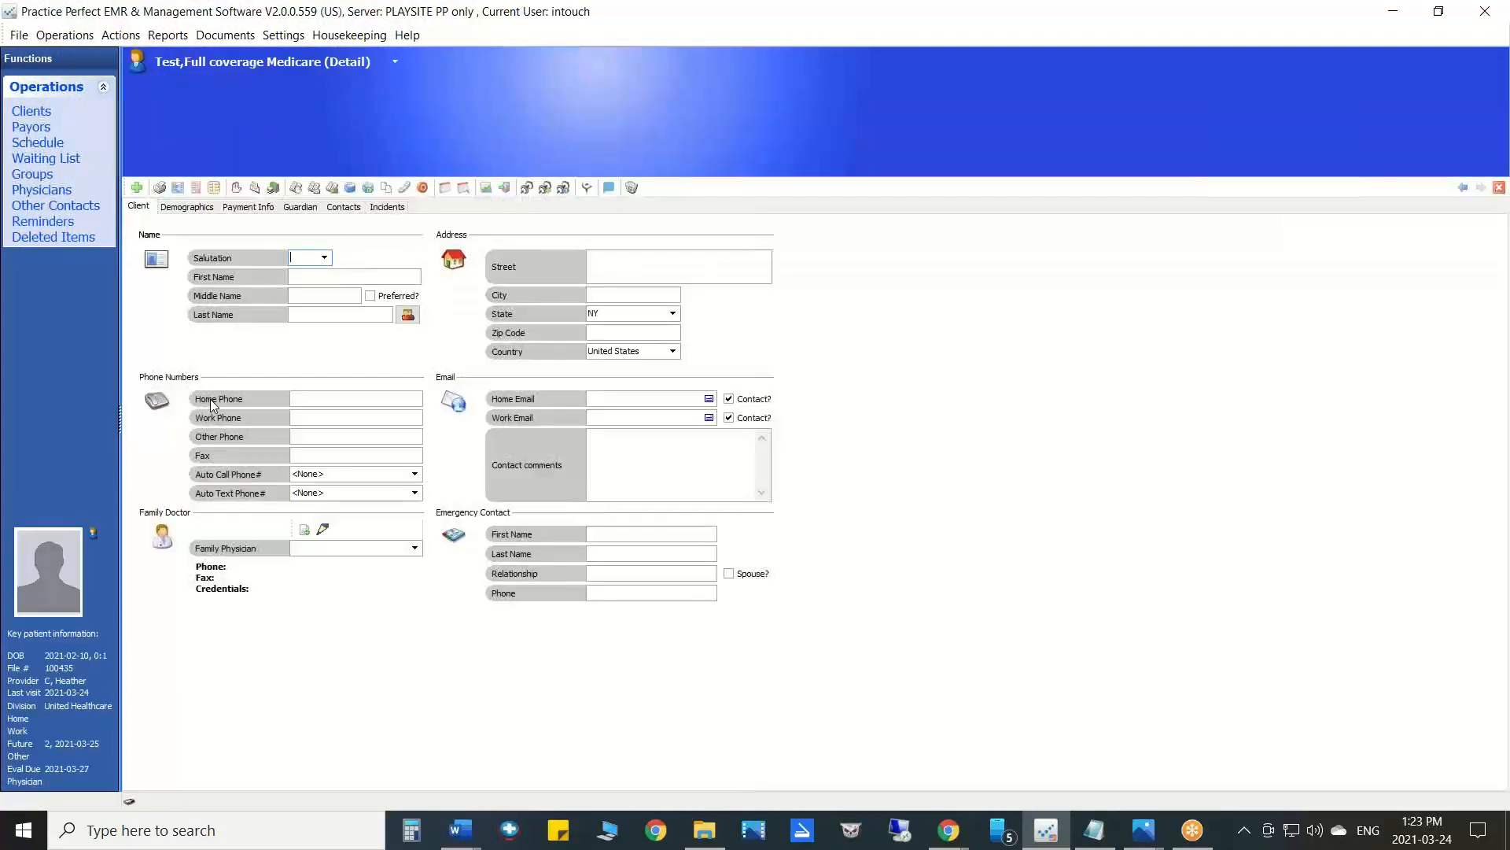
pyautogui.click(626, 264)
pyautogui.click(599, 295)
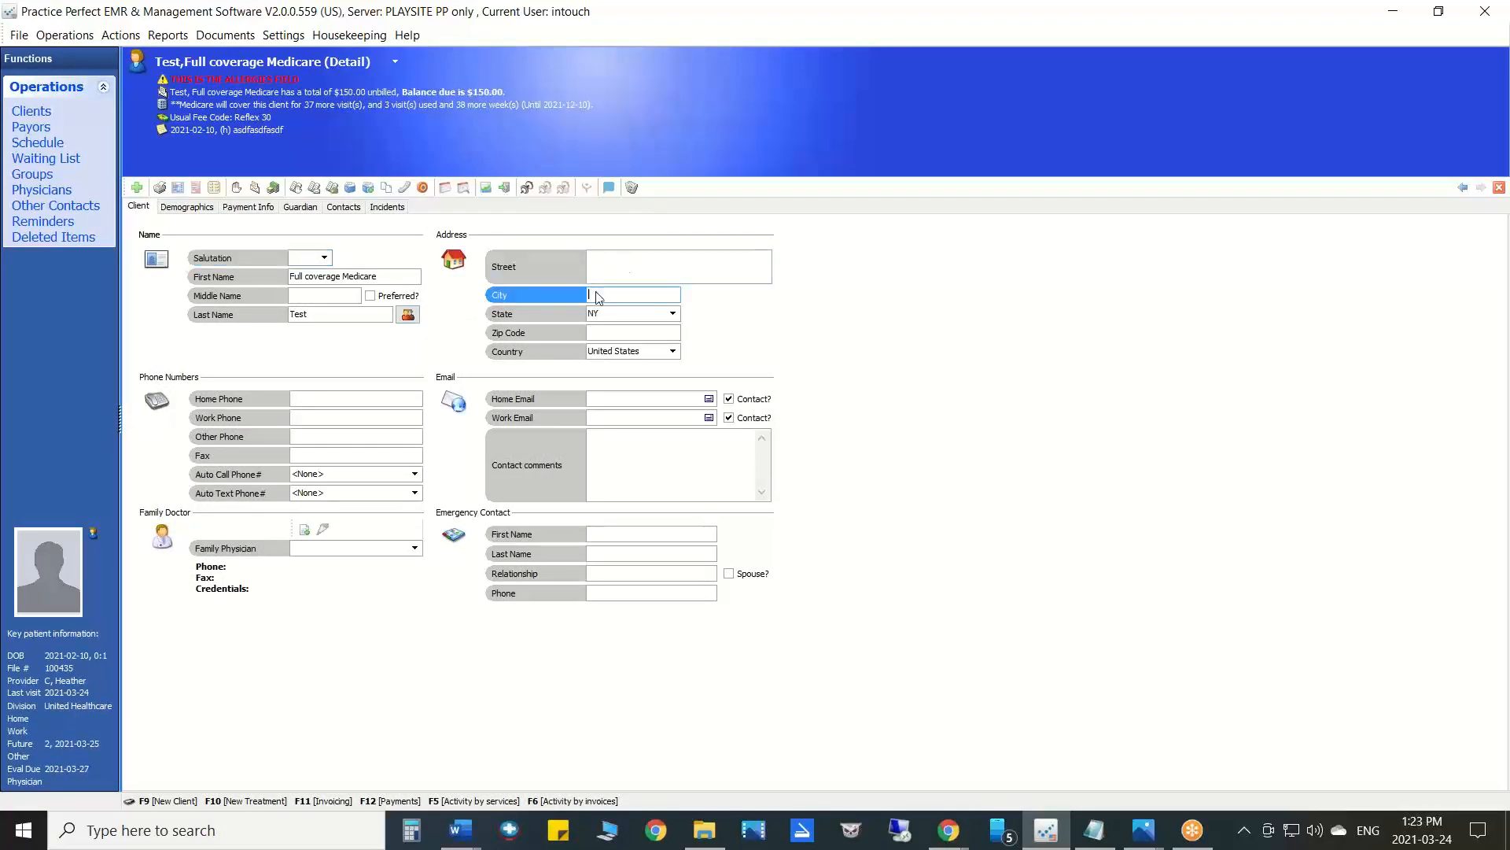
pyautogui.click(597, 331)
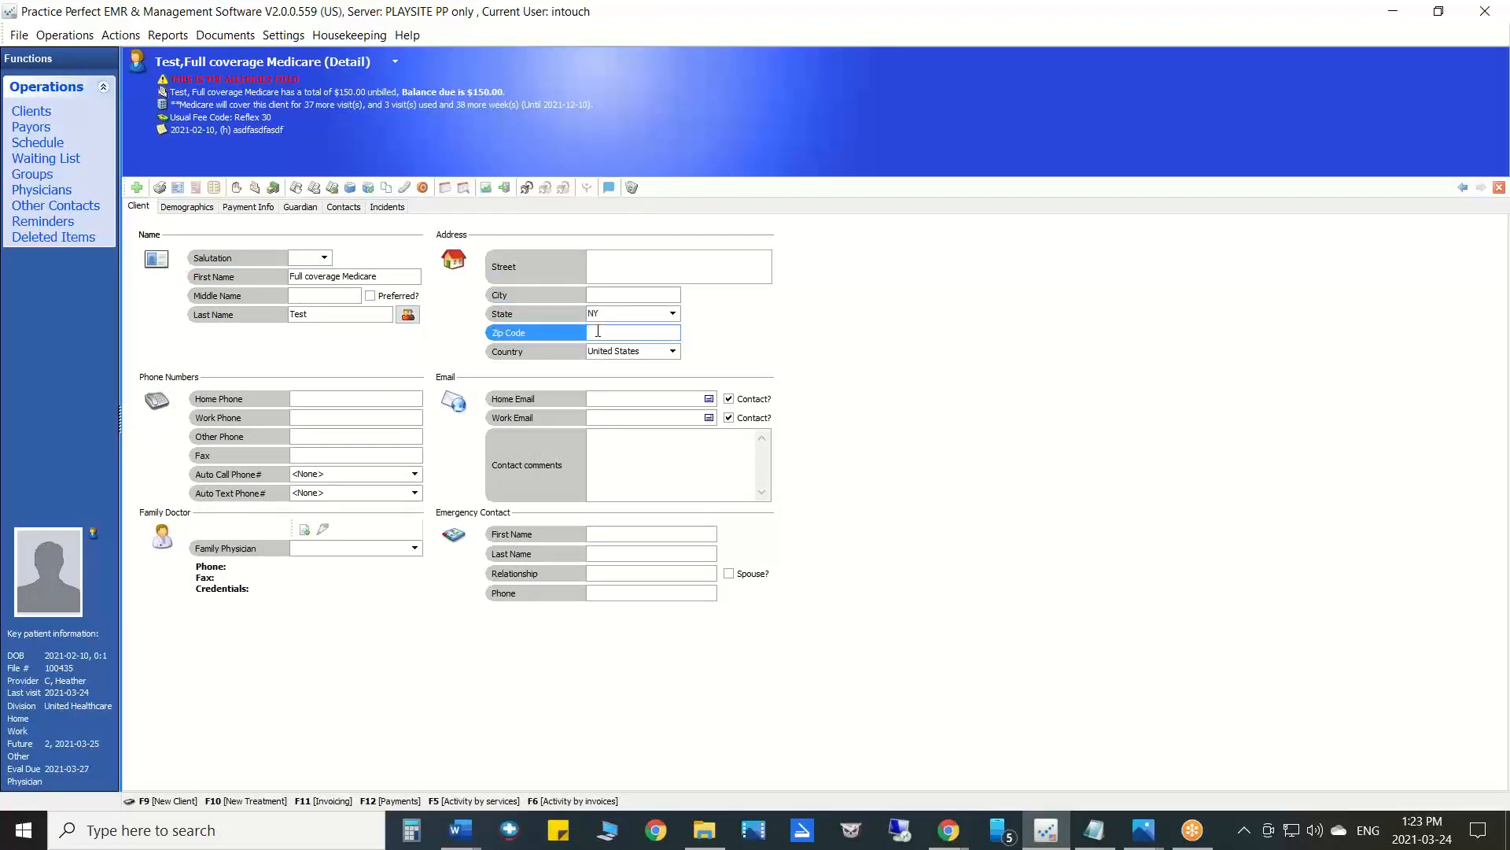
pyautogui.click(605, 263)
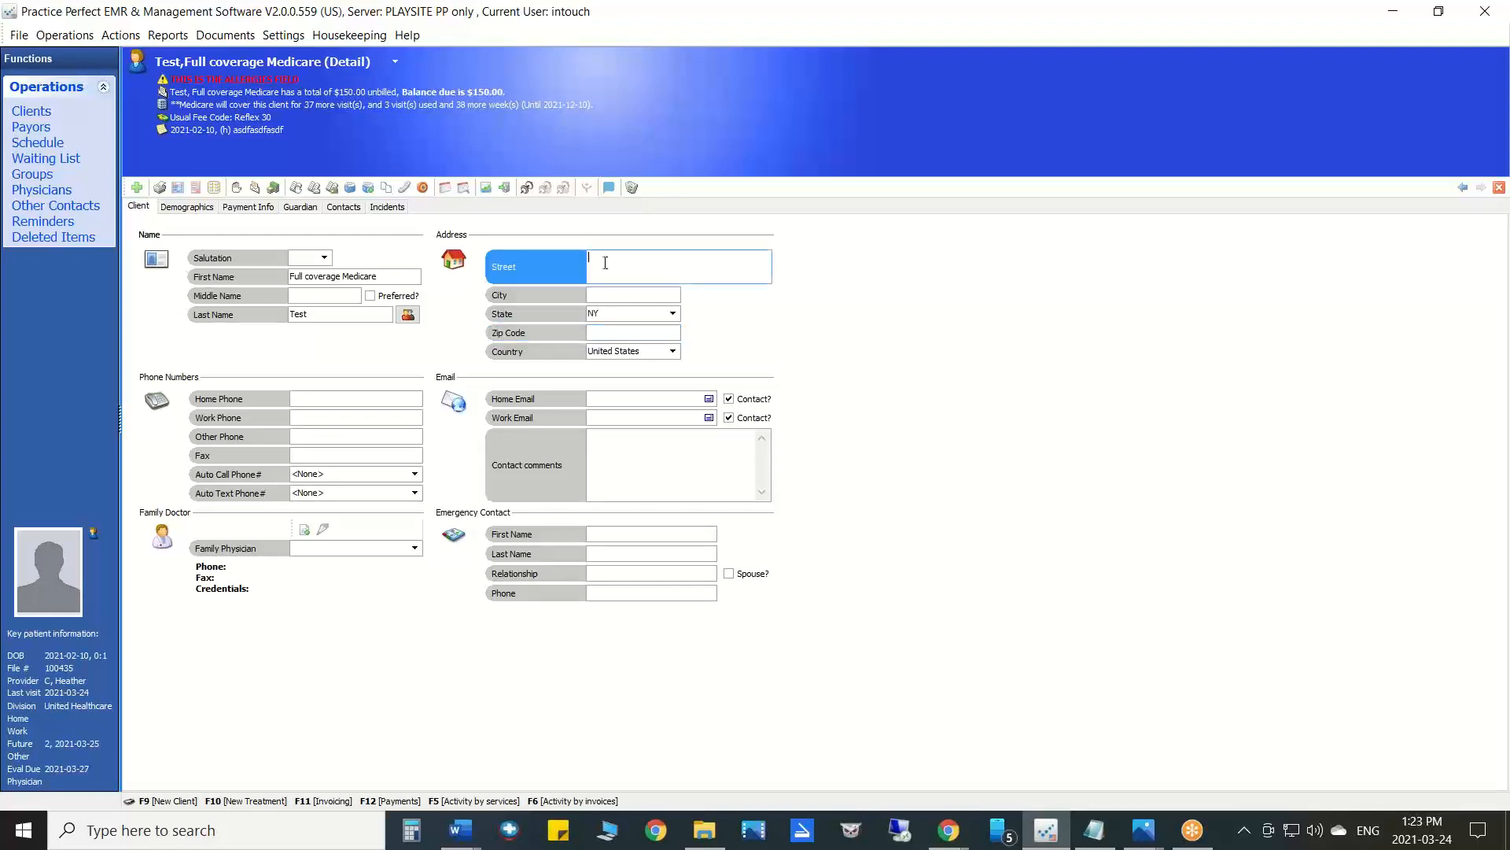
# - Review the client's demographics and payment info, and inspect the Insurance incident's billing rules and policy/claim details
pyautogui.click(187, 208)
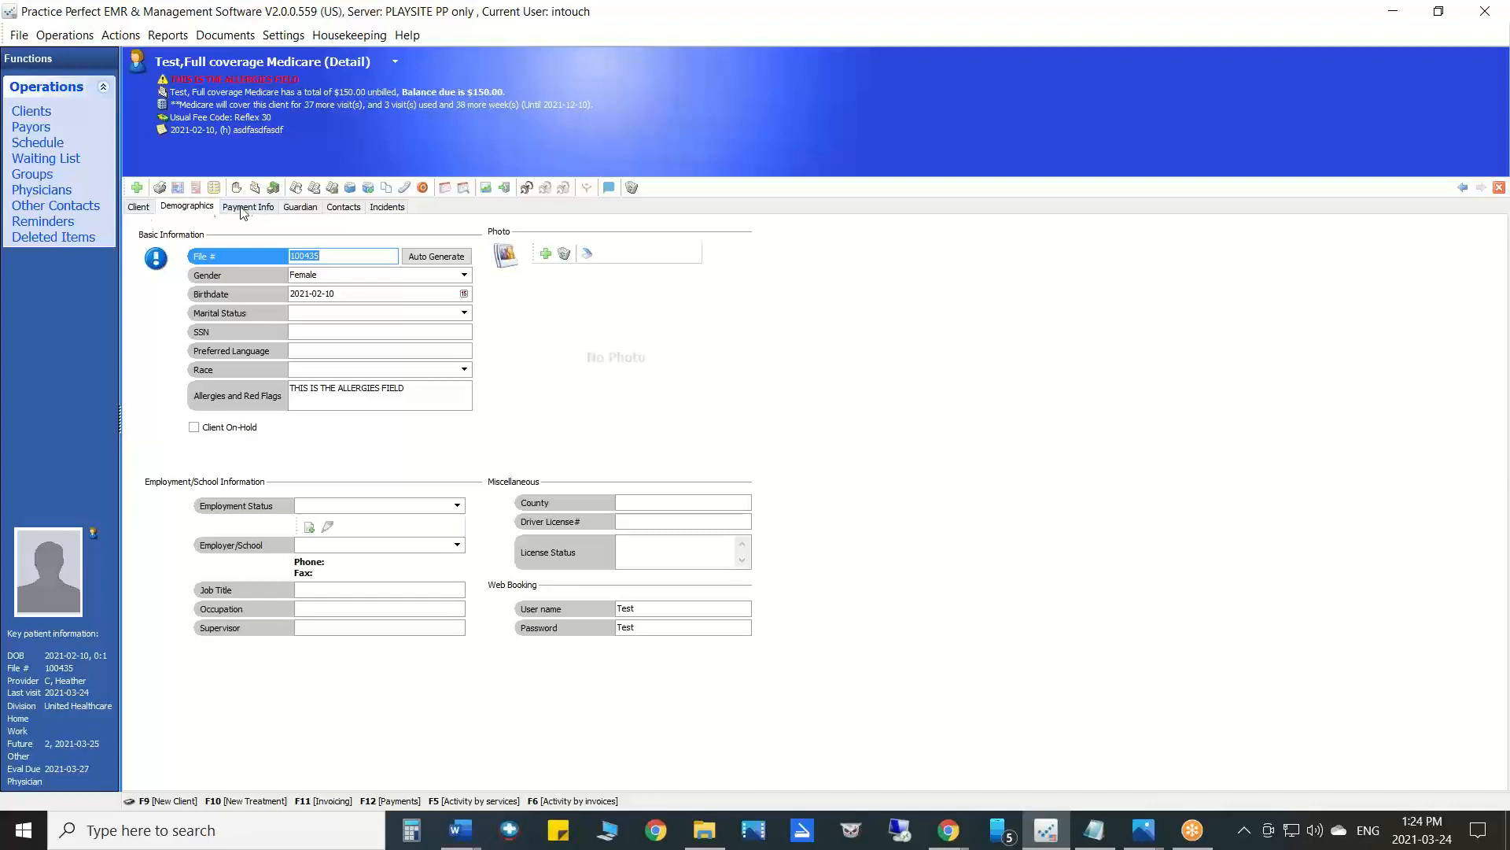
pyautogui.click(246, 210)
pyautogui.click(387, 207)
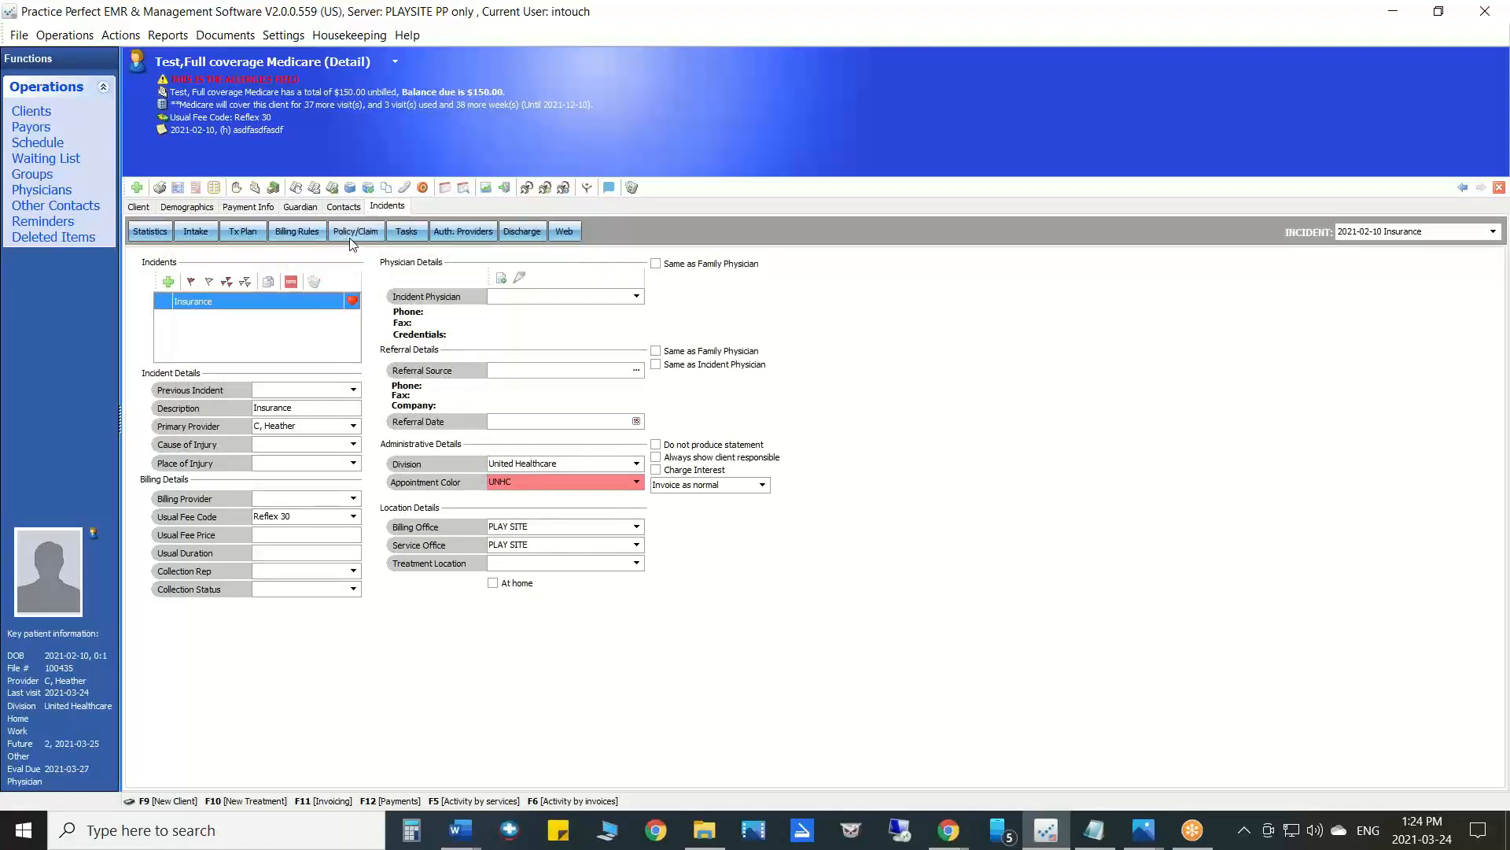
pyautogui.click(303, 233)
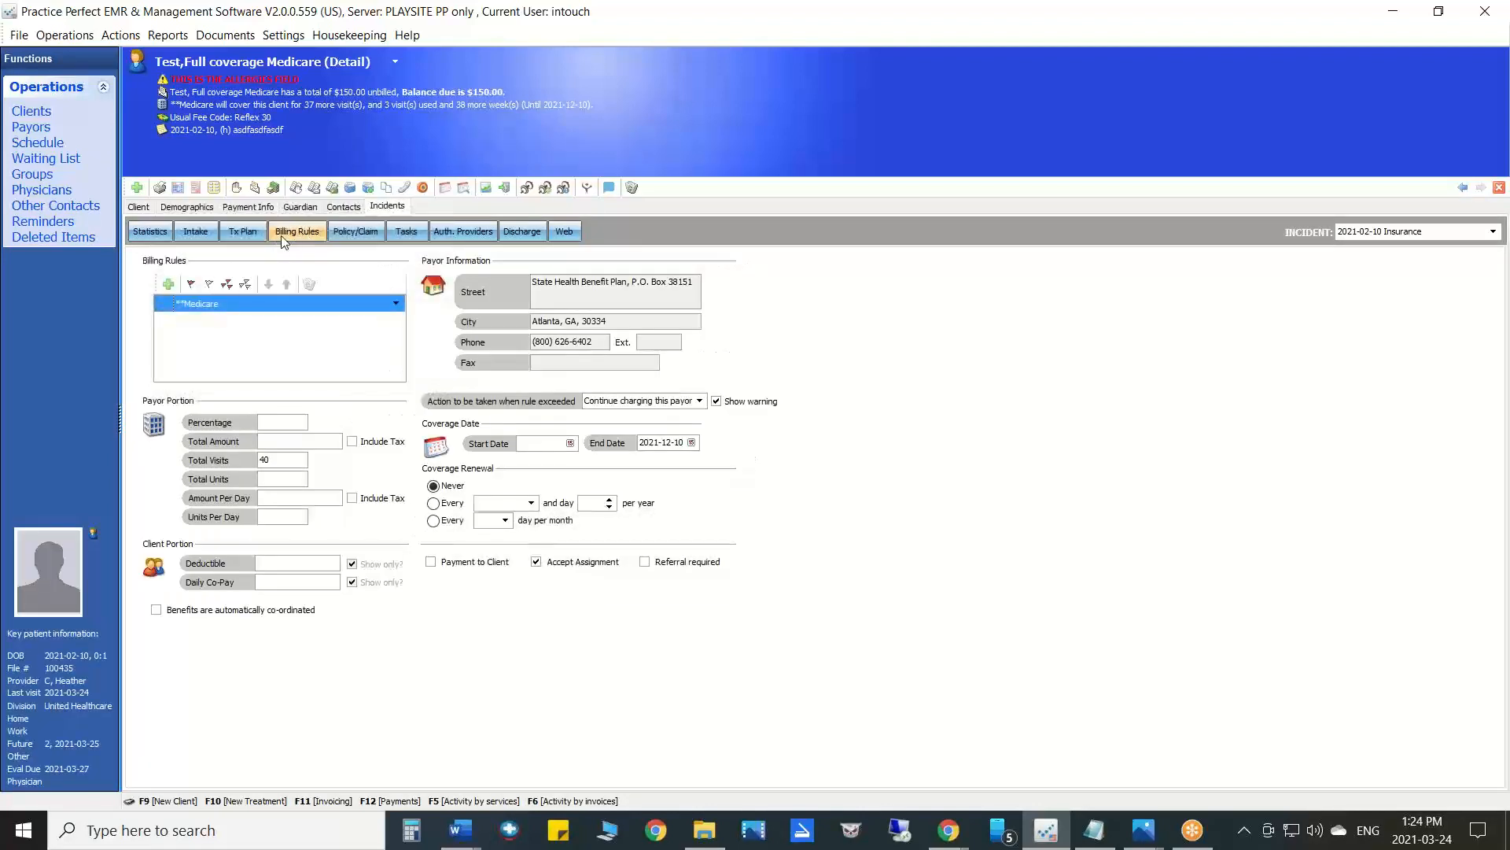
pyautogui.click(352, 234)
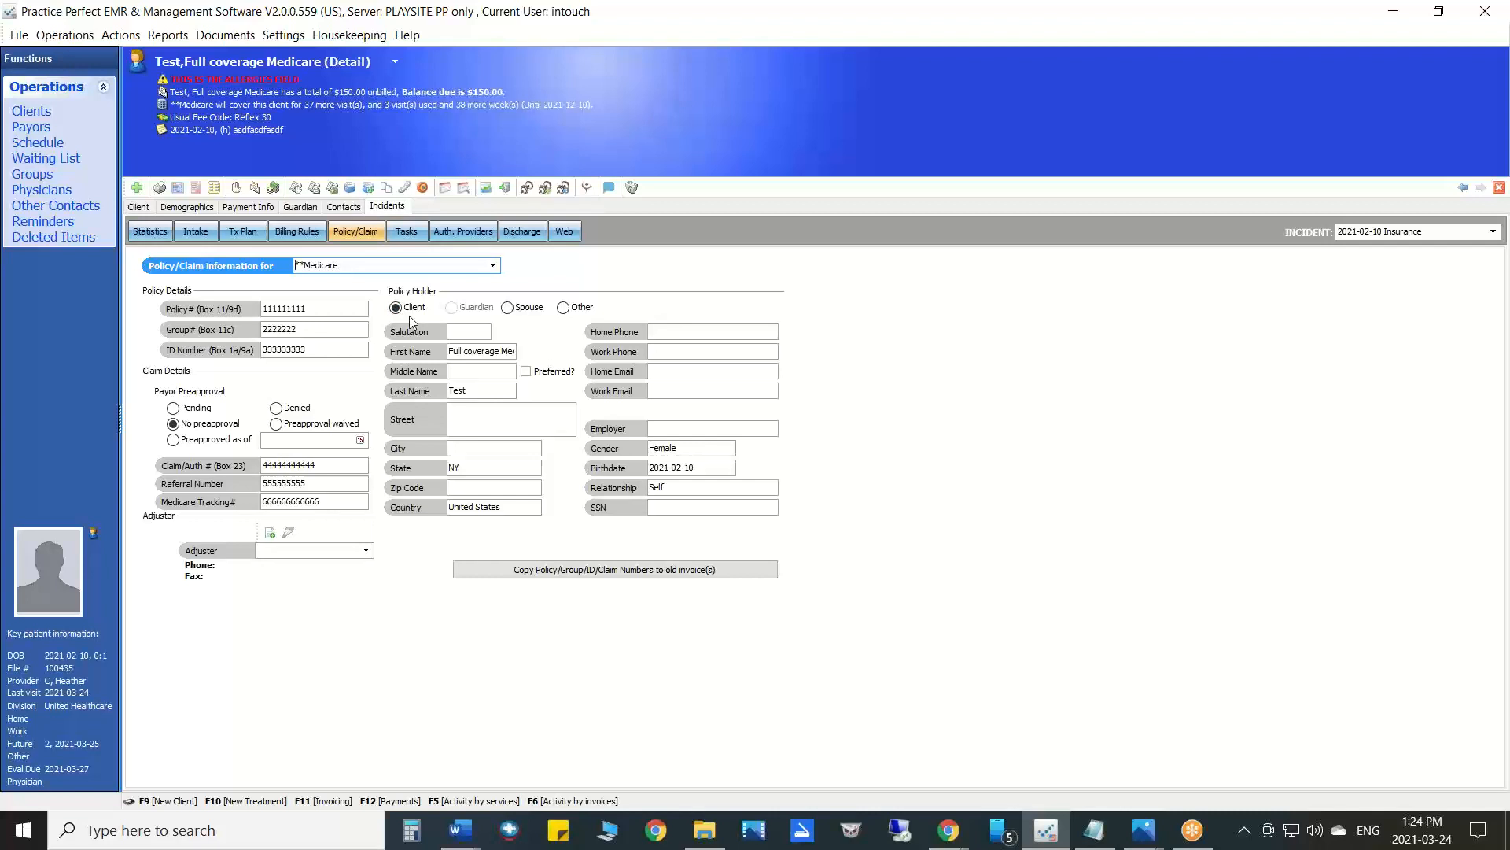
# - Set the policy holder to Other after trying Spouse, circle the gender, birthdate and relationship fields in red, and clear the drawing
pyautogui.click(508, 308)
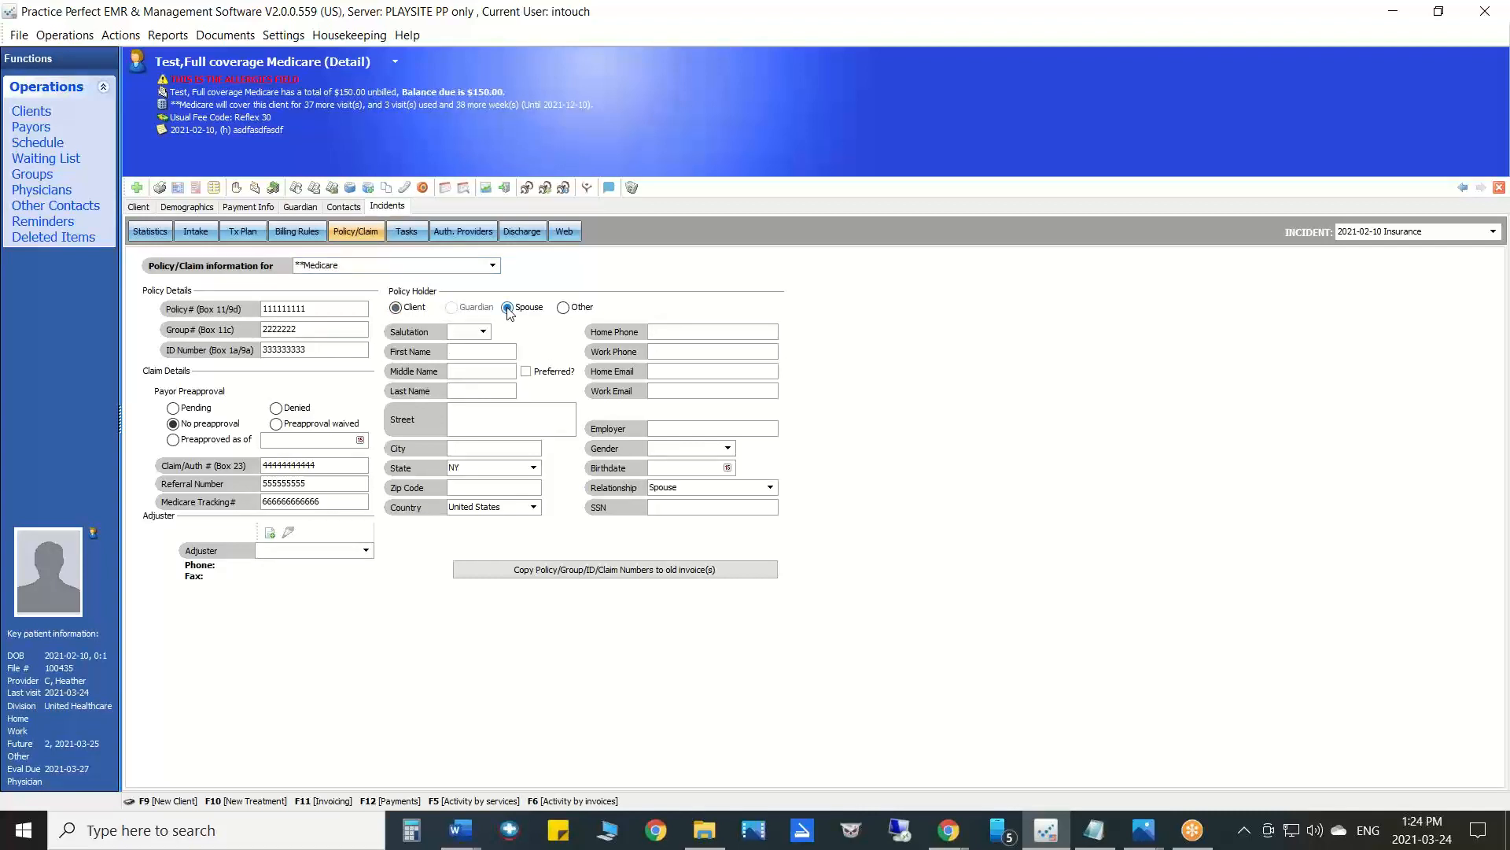
pyautogui.click(563, 308)
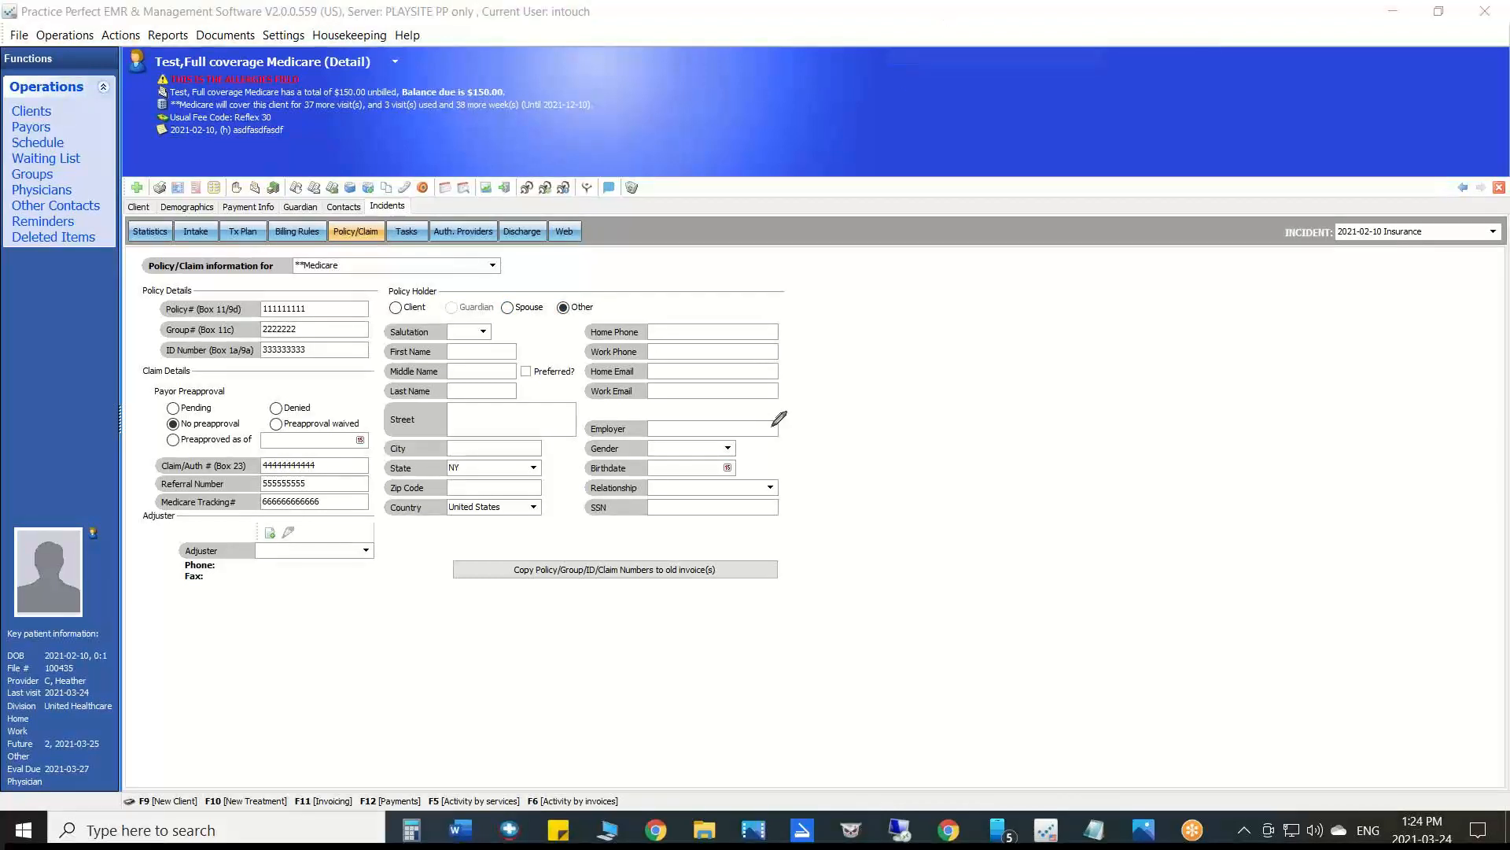
pyautogui.moveTo(755, 437)
pyautogui.mouseDown()
pyautogui.moveTo(621, 429)
pyautogui.moveTo(575, 486)
pyautogui.moveTo(774, 495)
pyautogui.moveTo(804, 439)
pyautogui.moveTo(739, 429)
pyautogui.mouseUp()
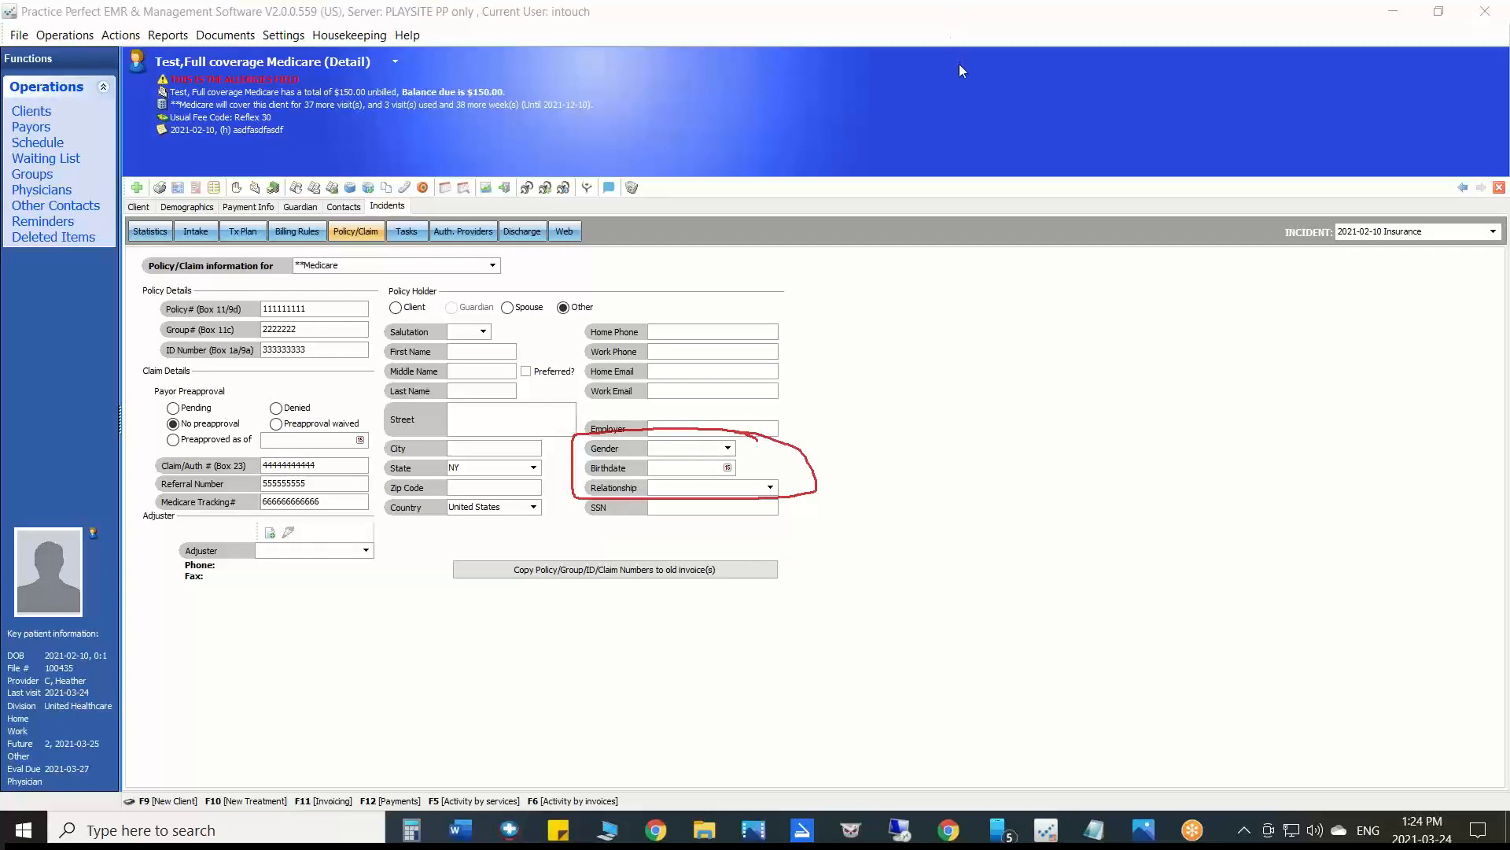
pyautogui.click(948, 139)
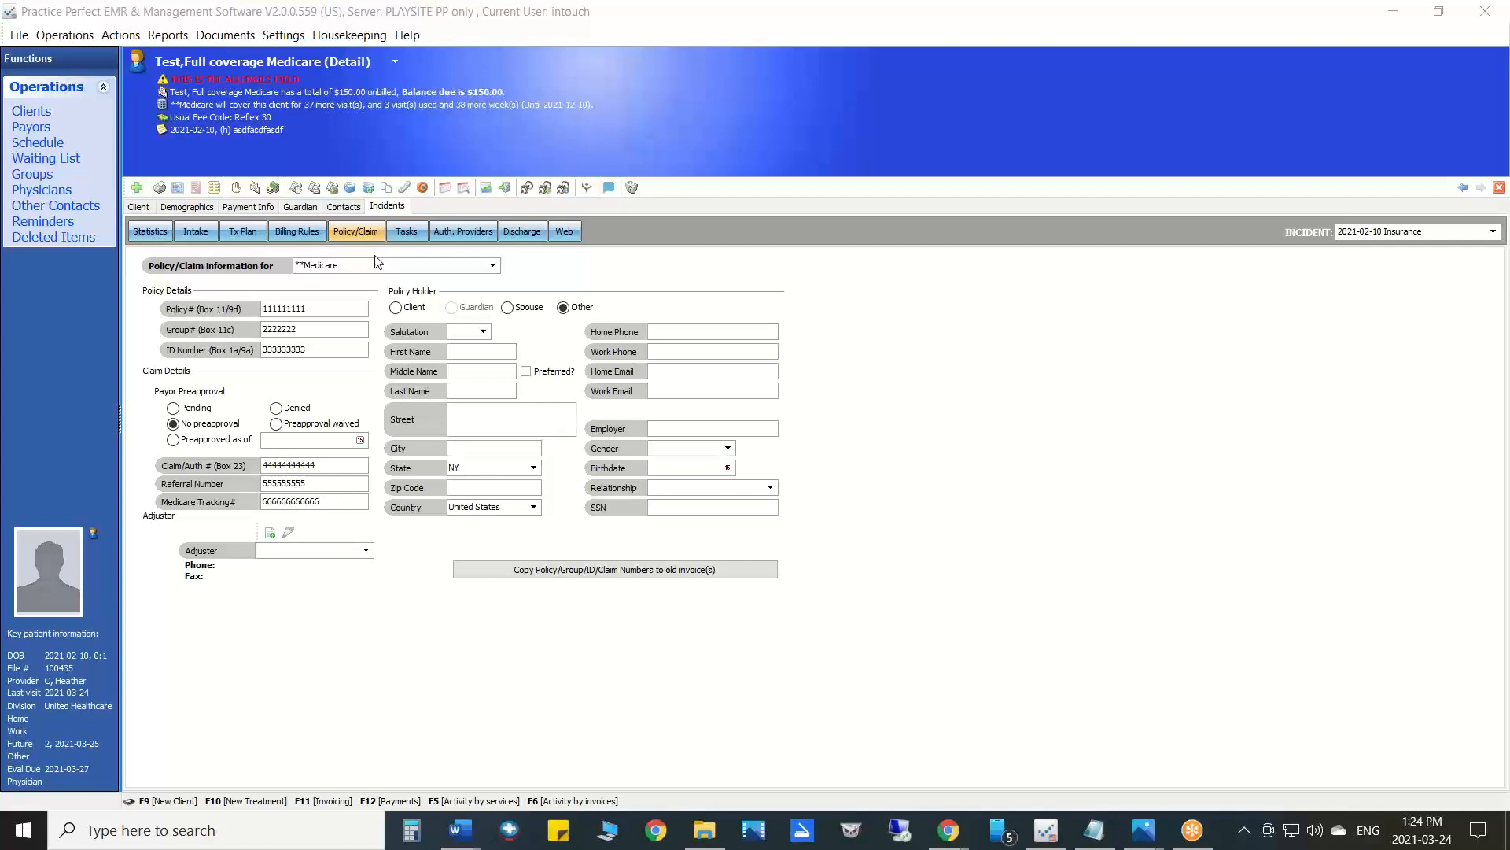
# - Flag the **Medicare payor and produce its EDI837P (5010A1) invoices with PLAY SITE as the billing location
pyautogui.click(33, 128)
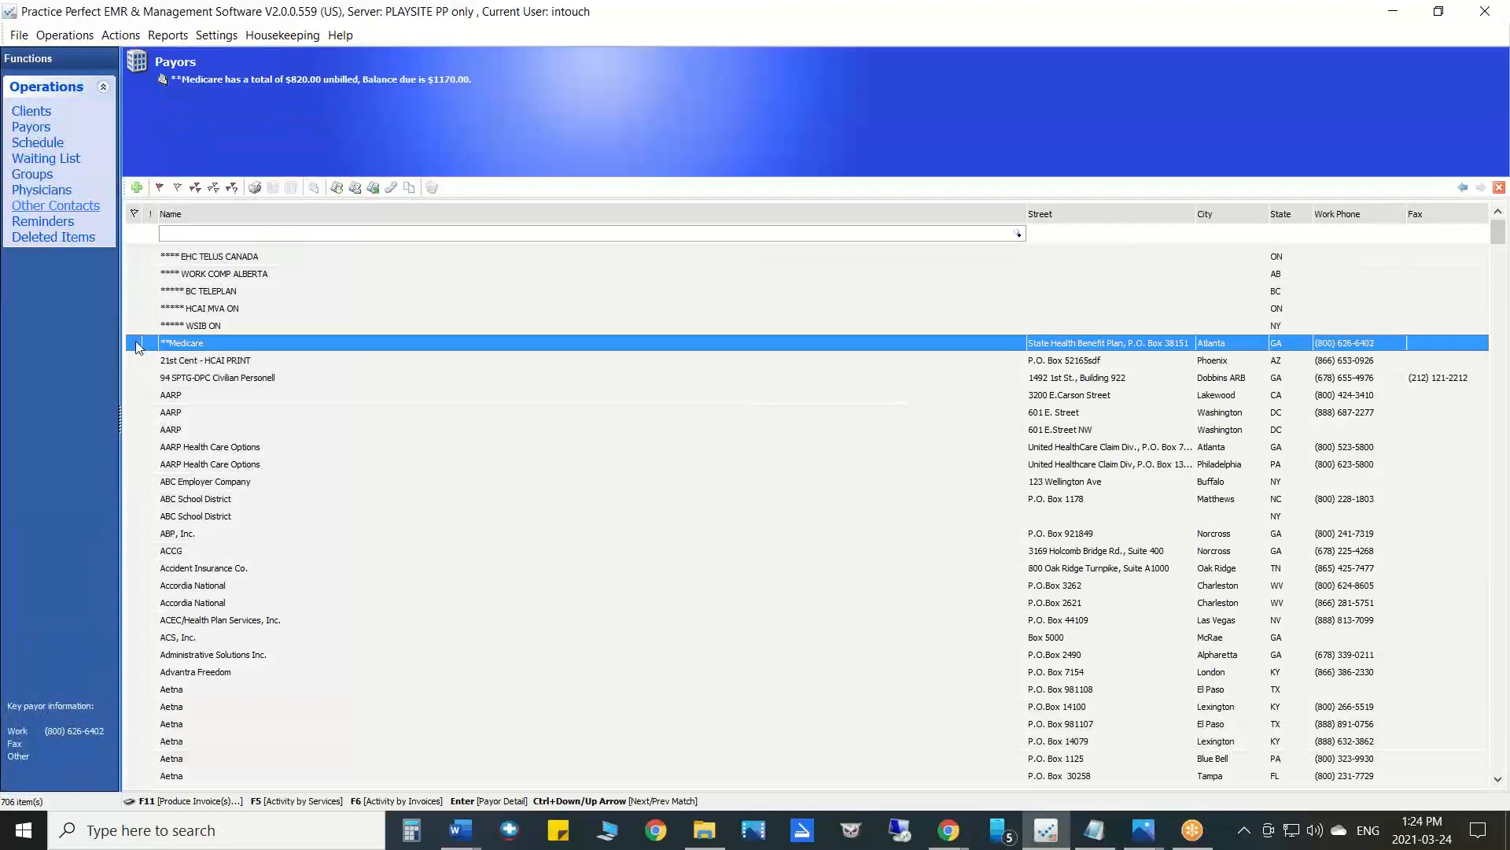
pyautogui.click(135, 343)
pyautogui.click(314, 189)
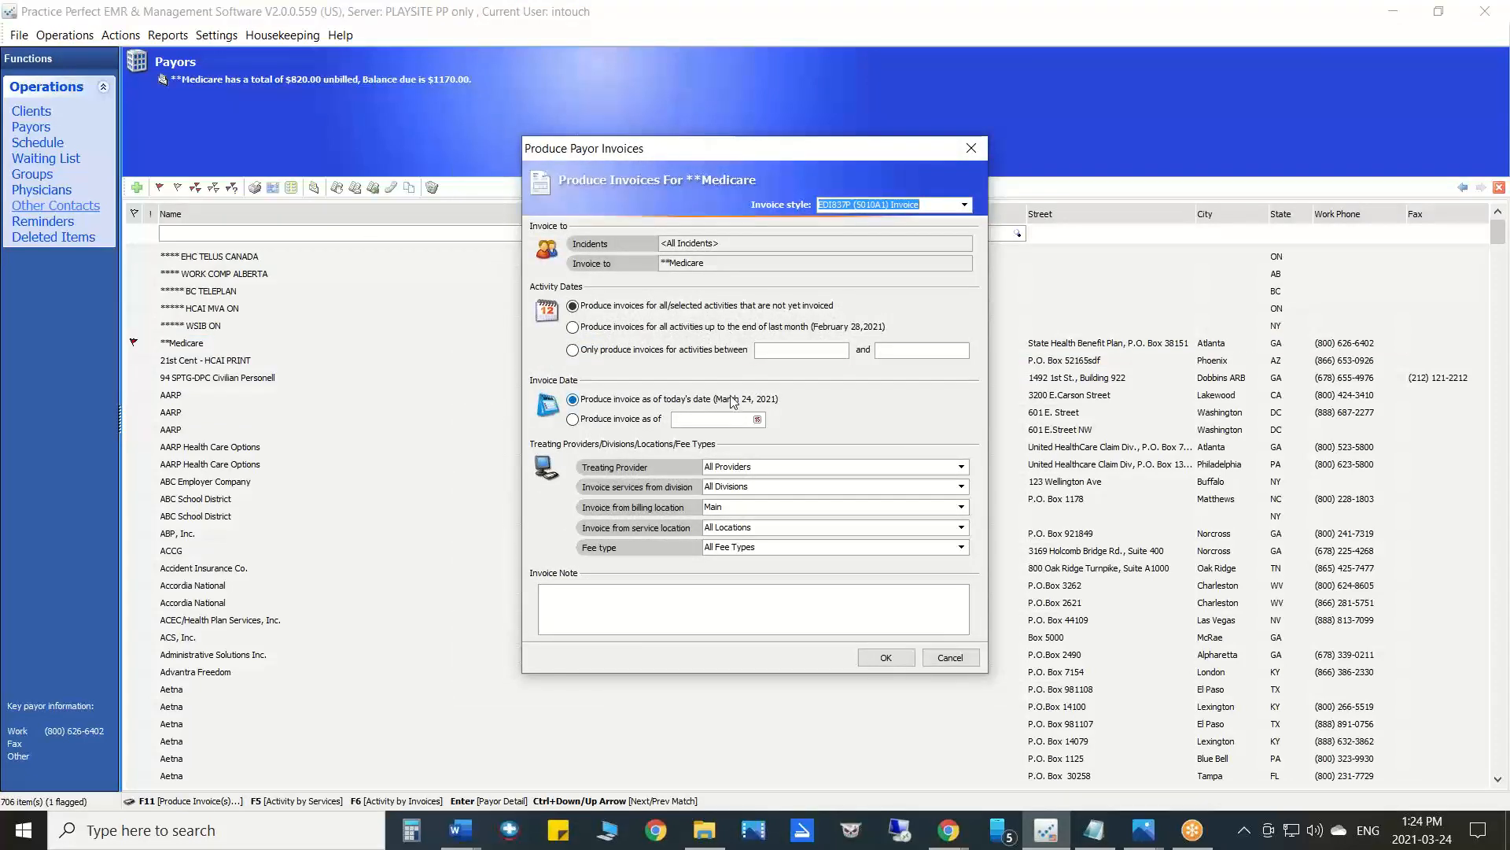
pyautogui.click(961, 506)
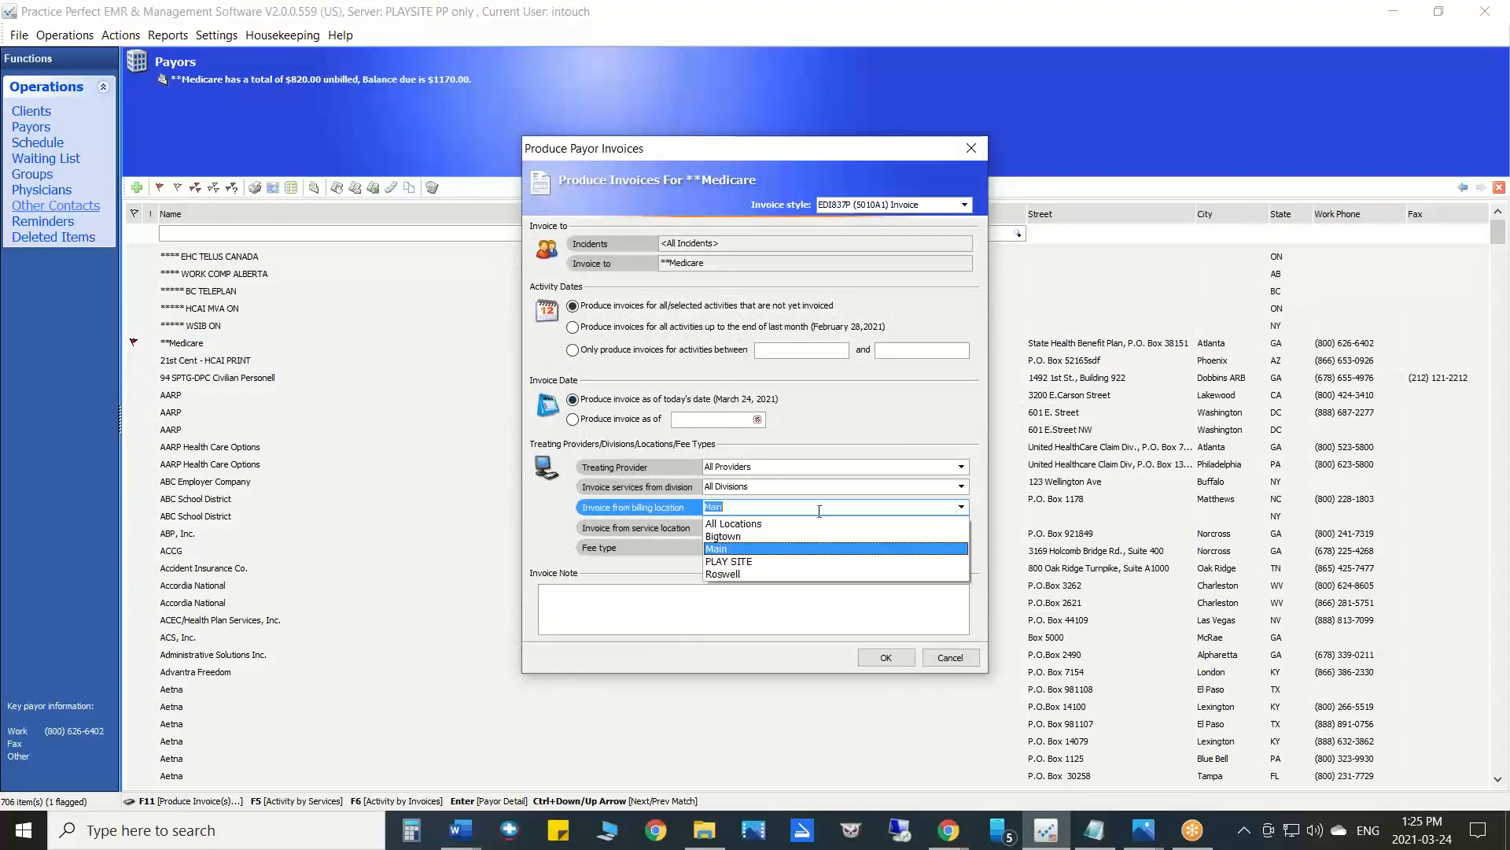
pyautogui.click(730, 540)
pyautogui.click(962, 509)
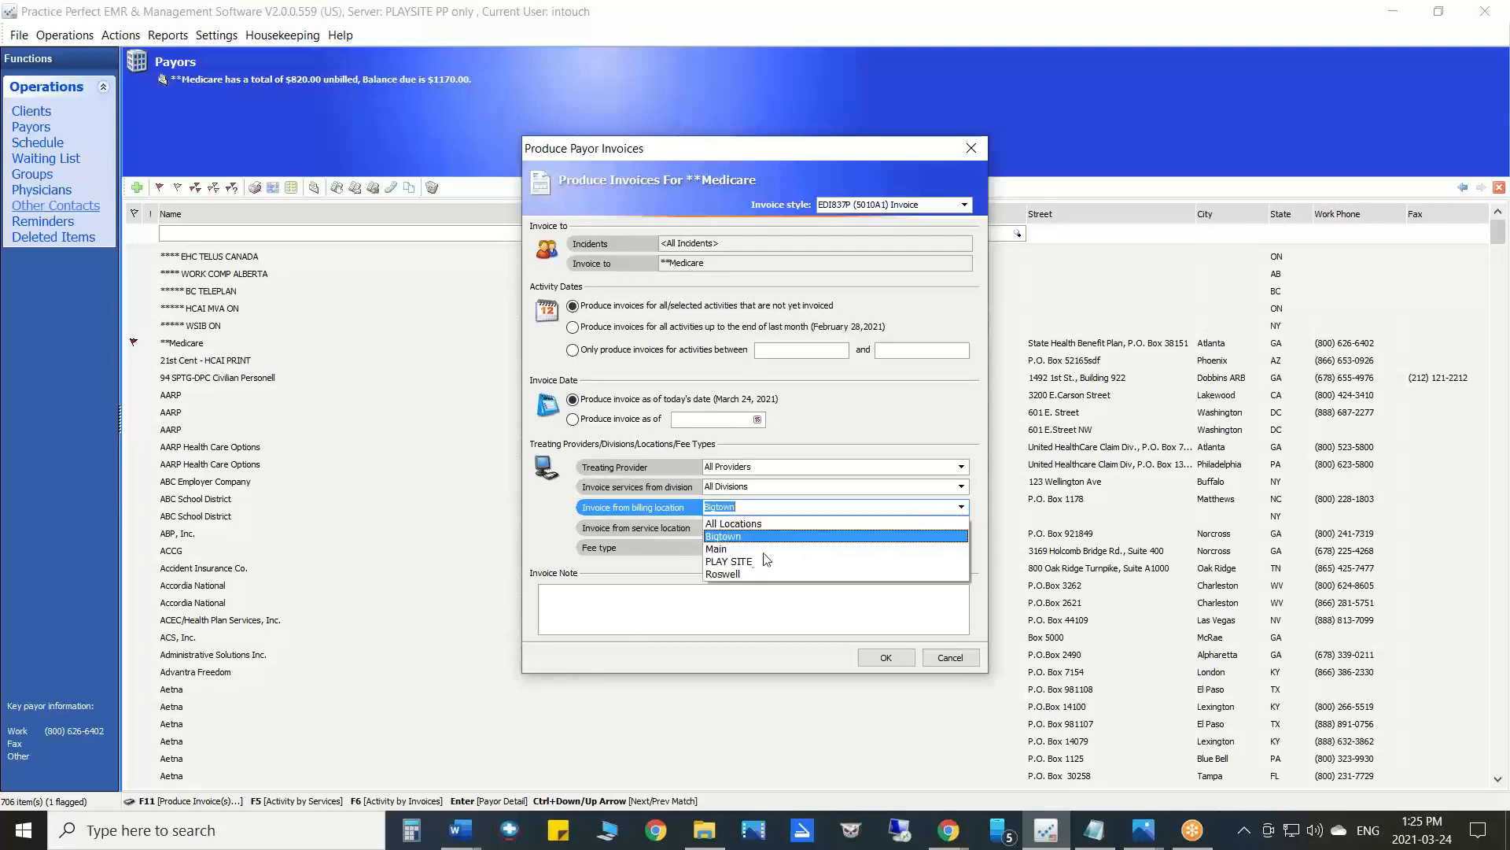
pyautogui.click(732, 563)
pyautogui.click(886, 657)
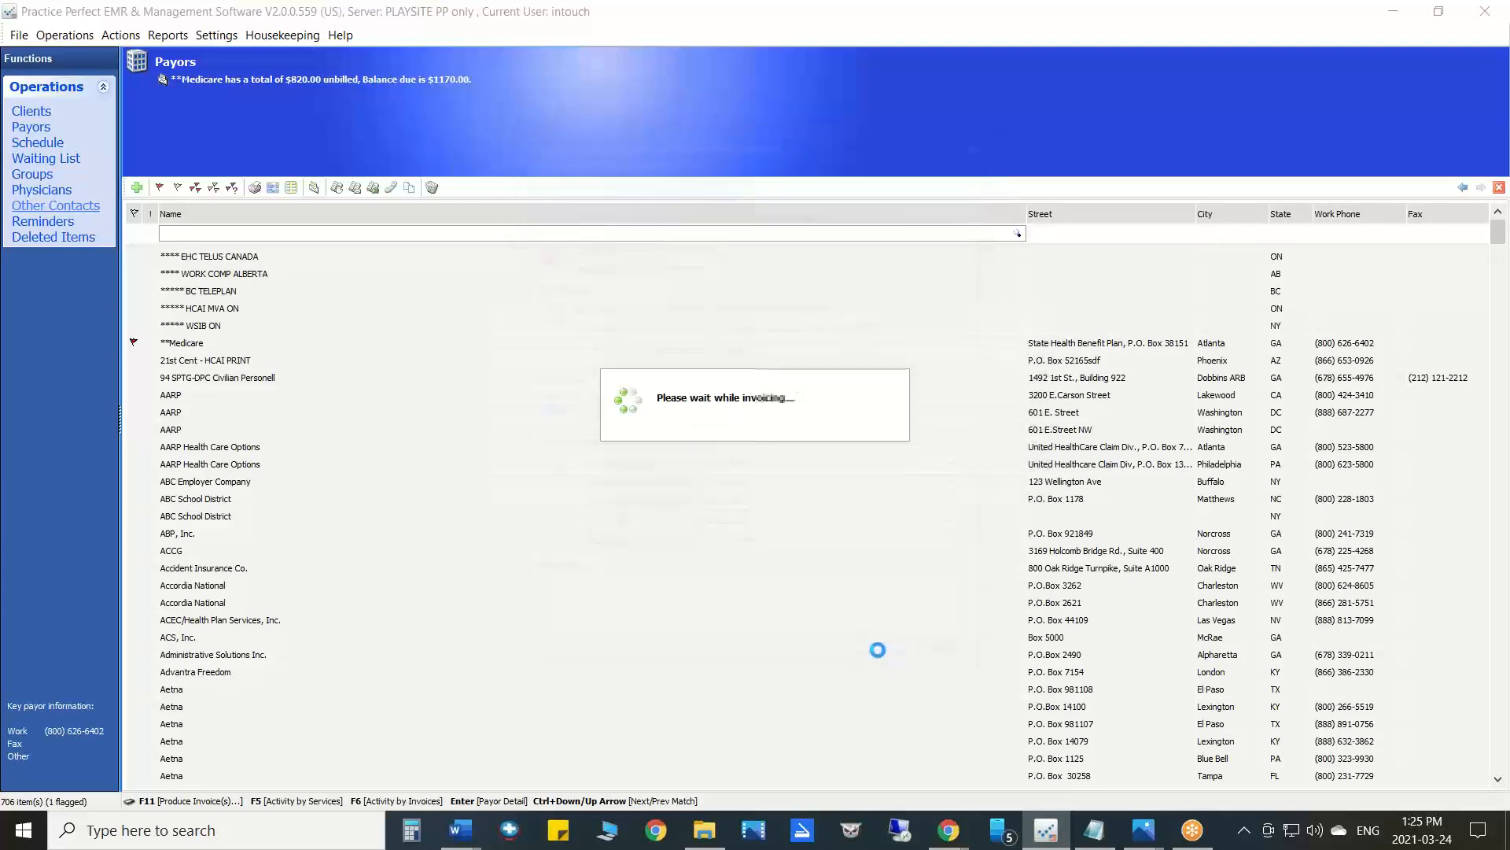
# - Preview the invoice submission report again to read its comments, close it and cancel the invoice options
pyautogui.click(856, 582)
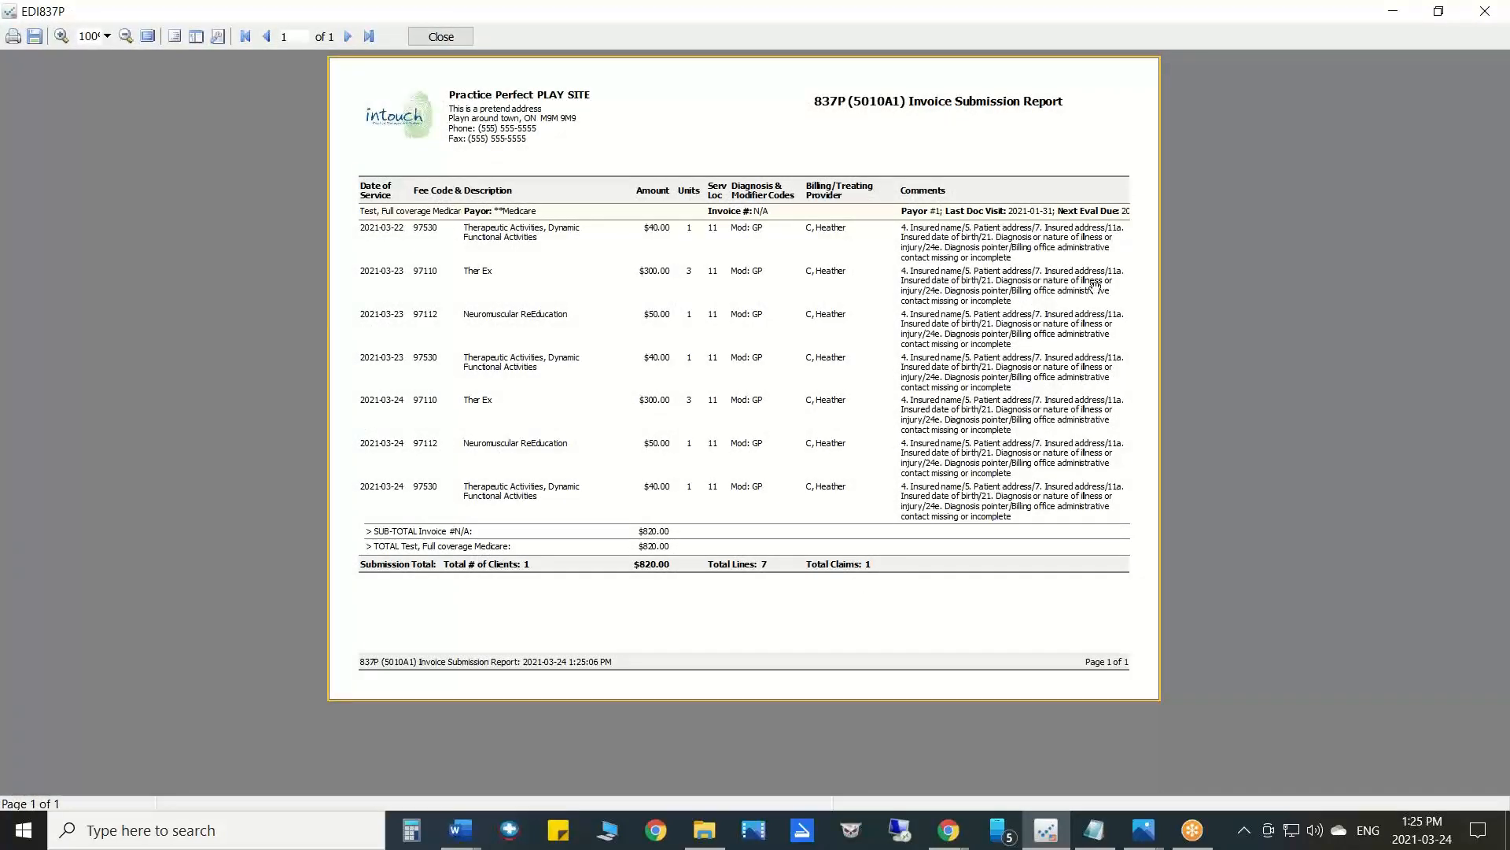
pyautogui.click(446, 41)
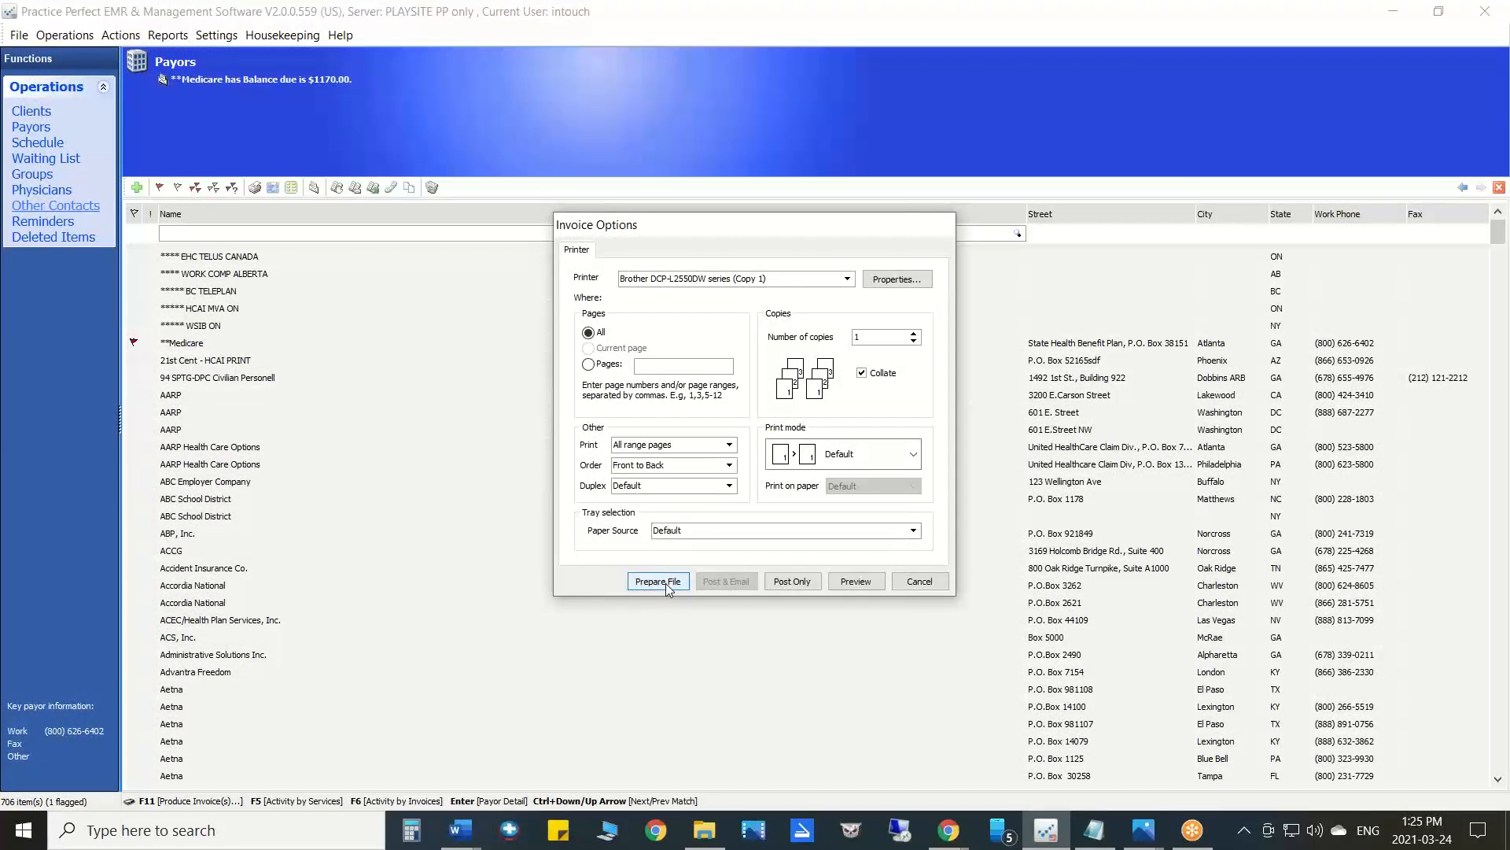
pyautogui.click(919, 582)
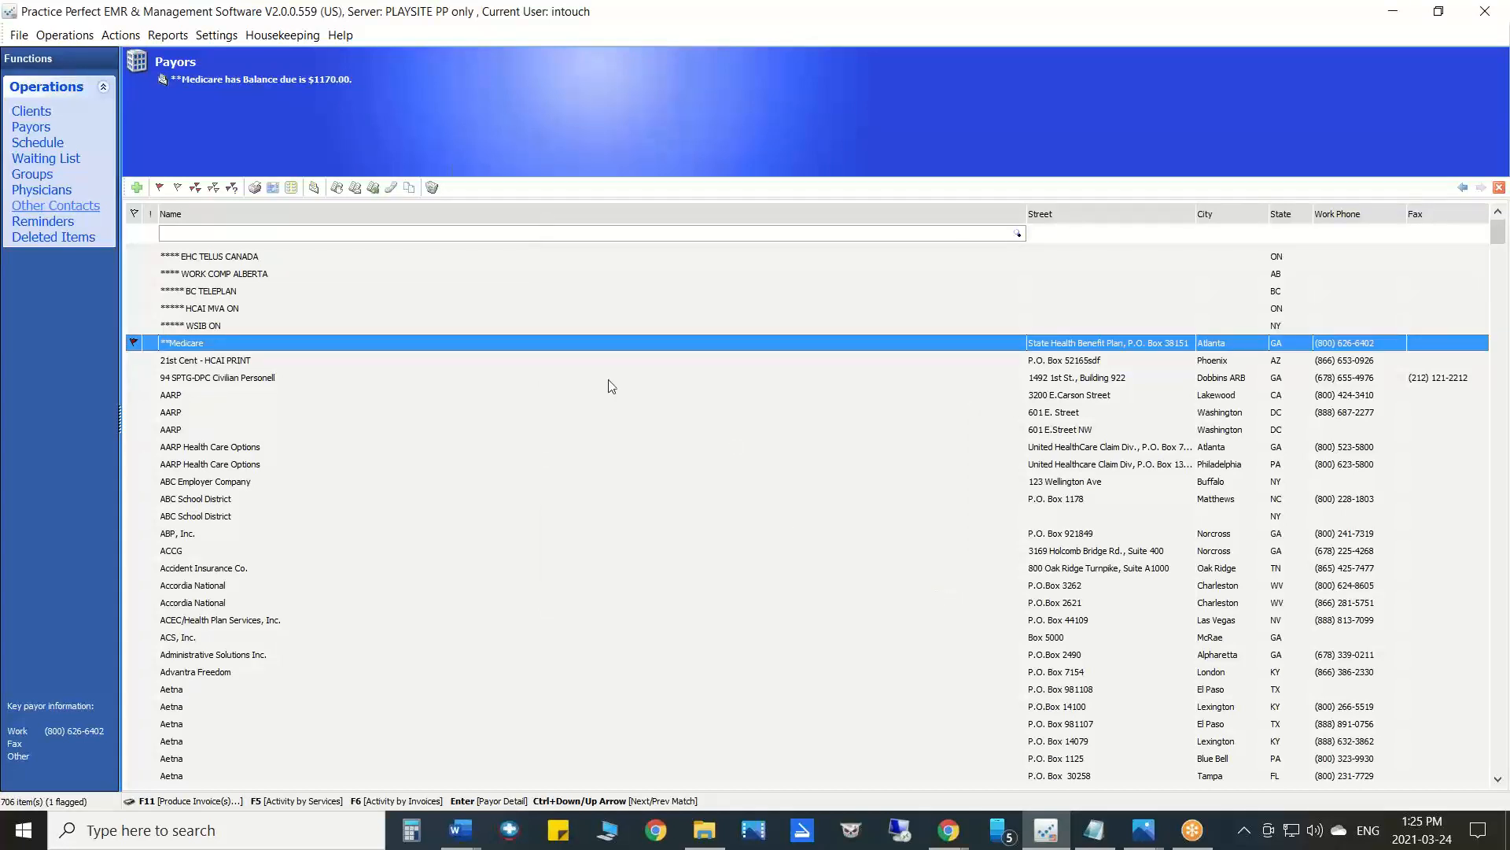
# - Check the invoice save location in the EDI837 invoice settings and close the settings without saving changes
pyautogui.click(217, 36)
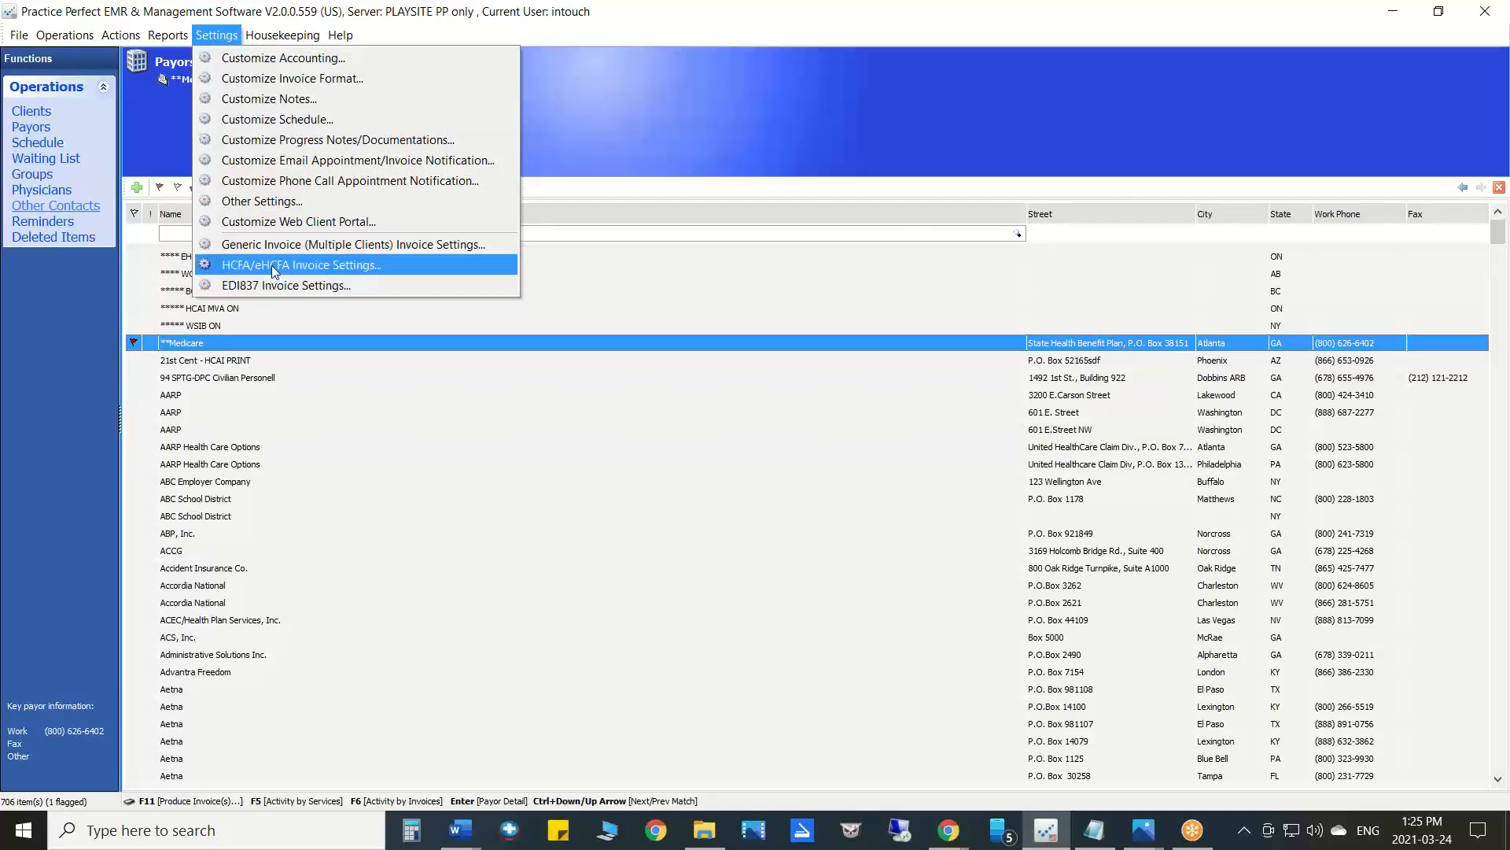
pyautogui.click(291, 285)
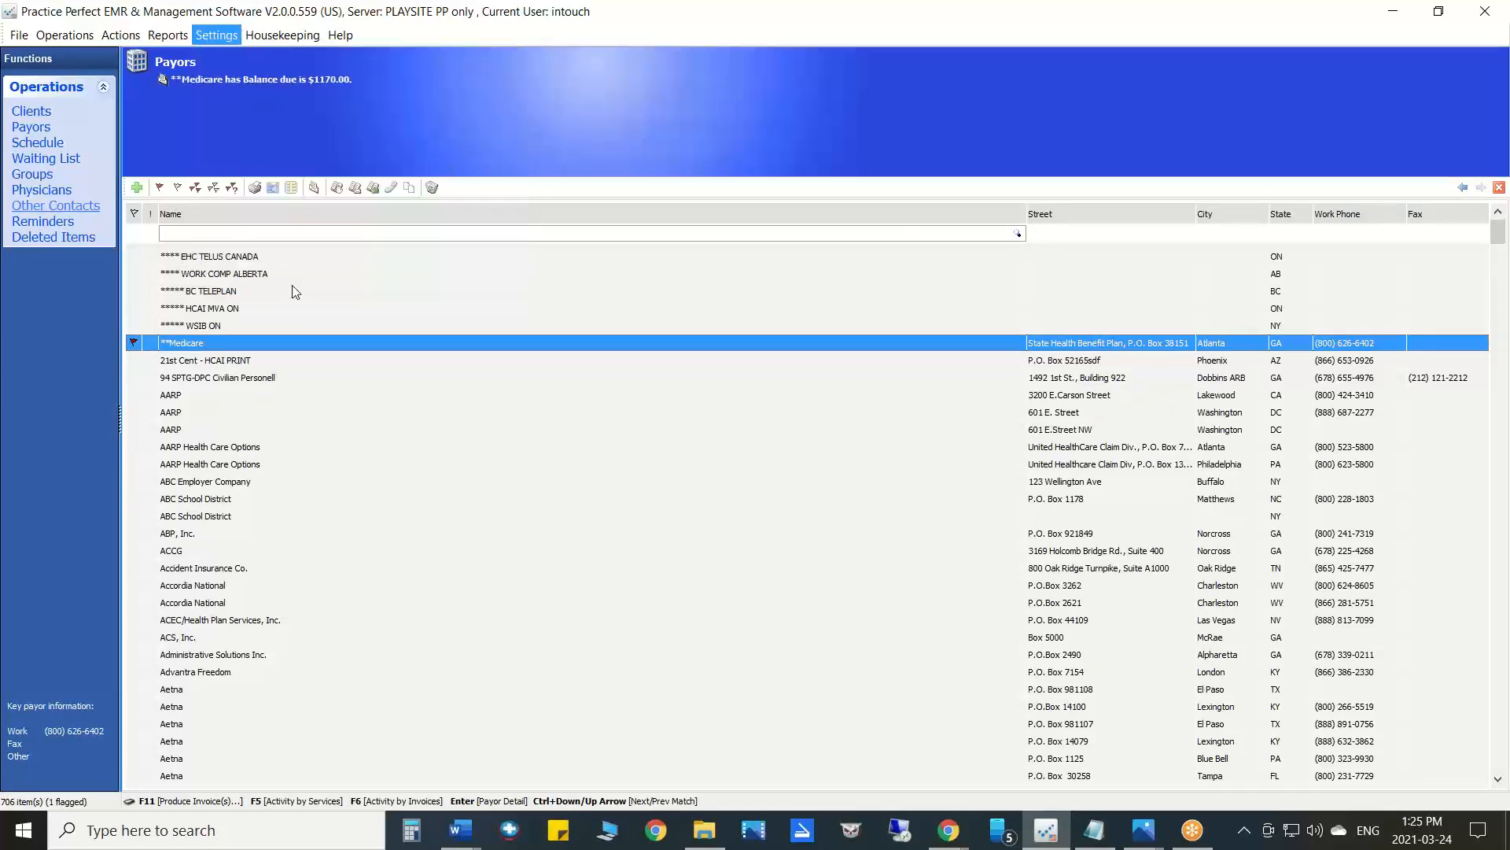
pyautogui.moveTo(647, 451); pyautogui.dragTo(774, 450)
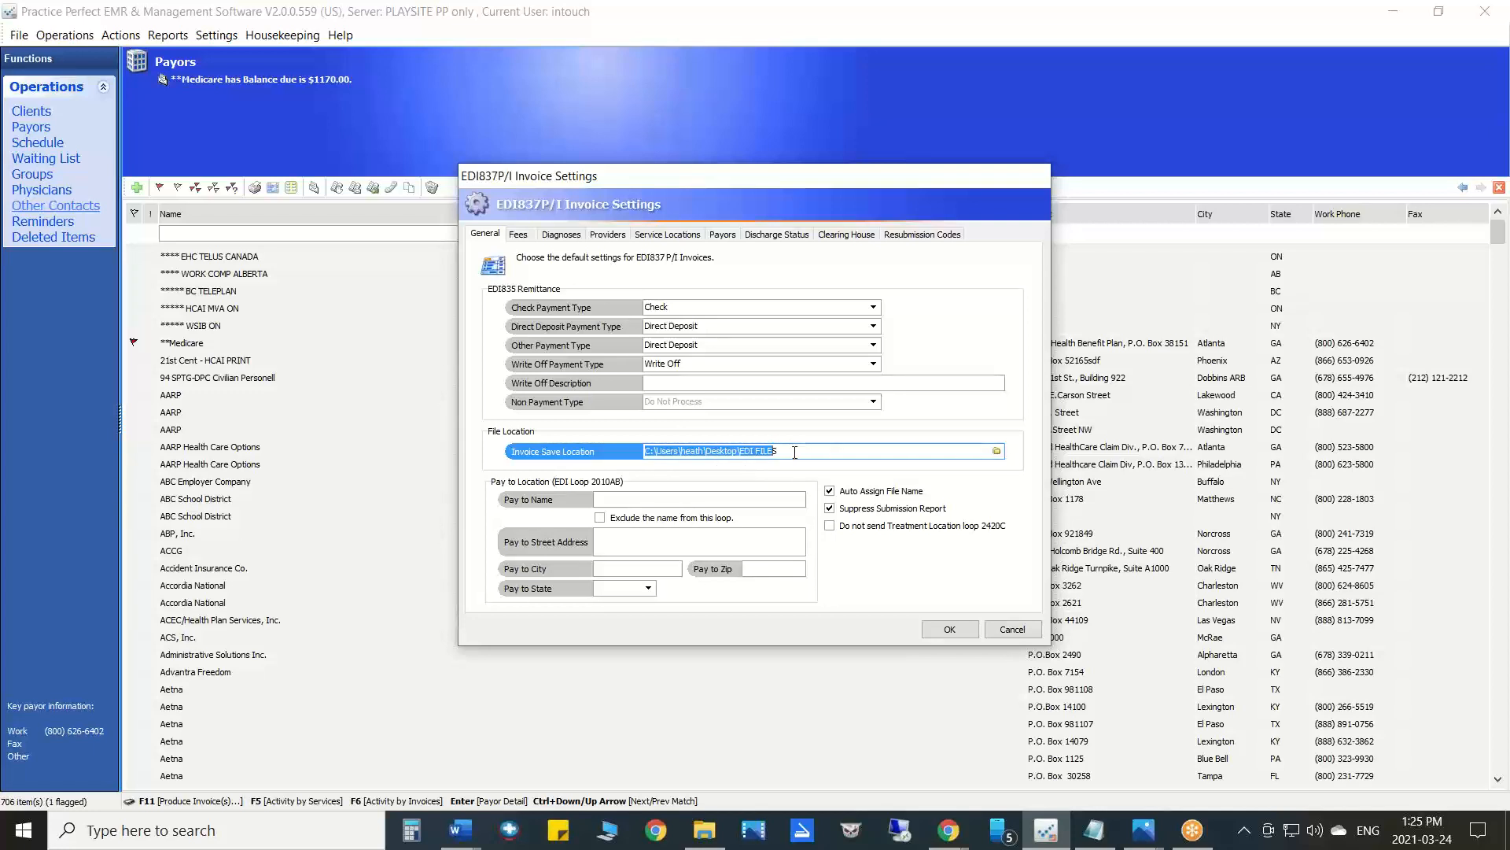
pyautogui.moveTo(778, 452); pyautogui.dragTo(621, 461)
pyautogui.click(1012, 629)
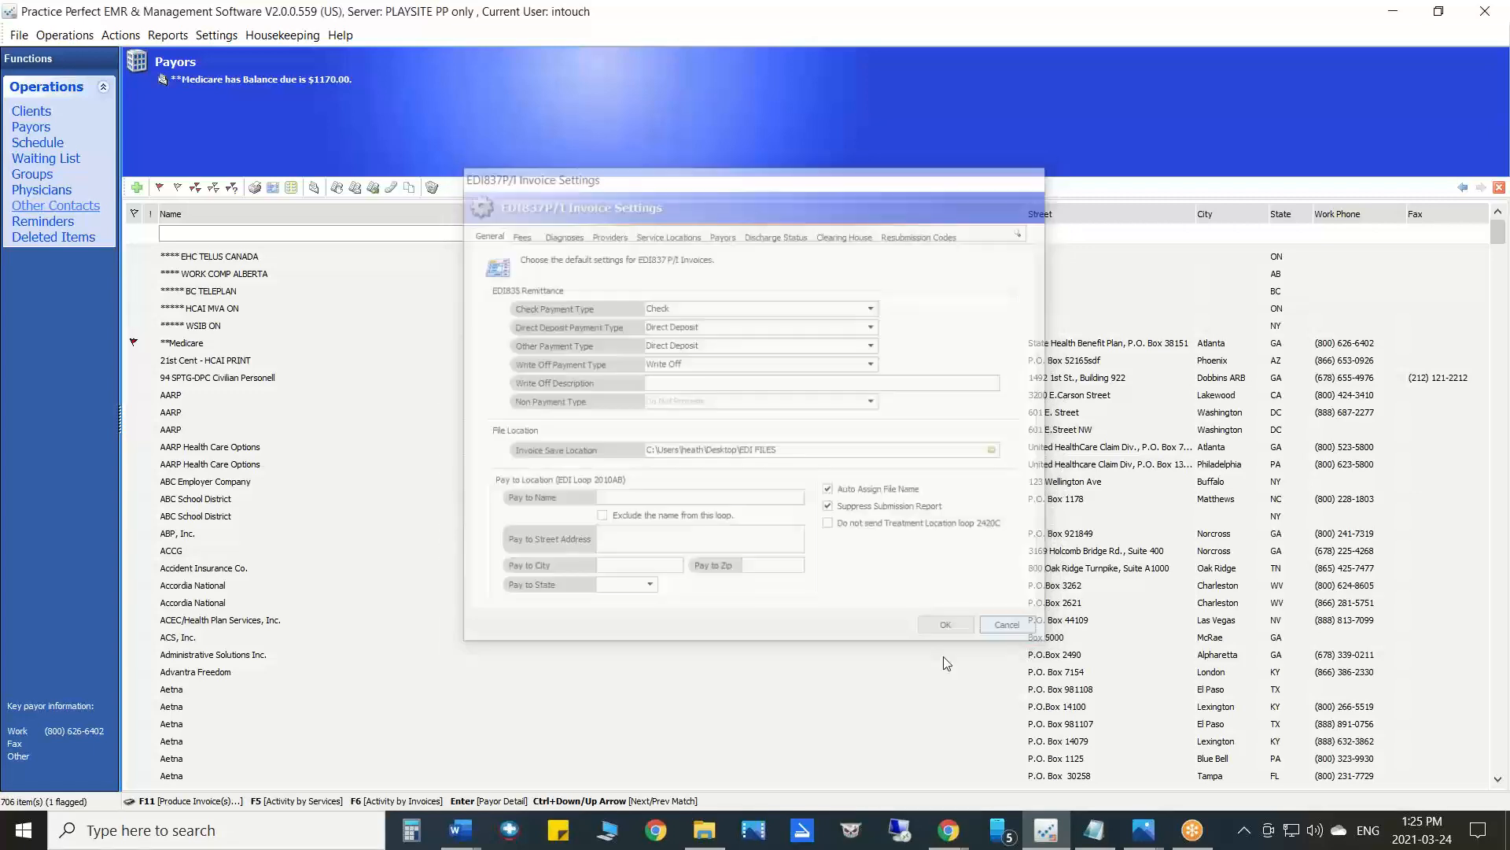
pyautogui.click(704, 830)
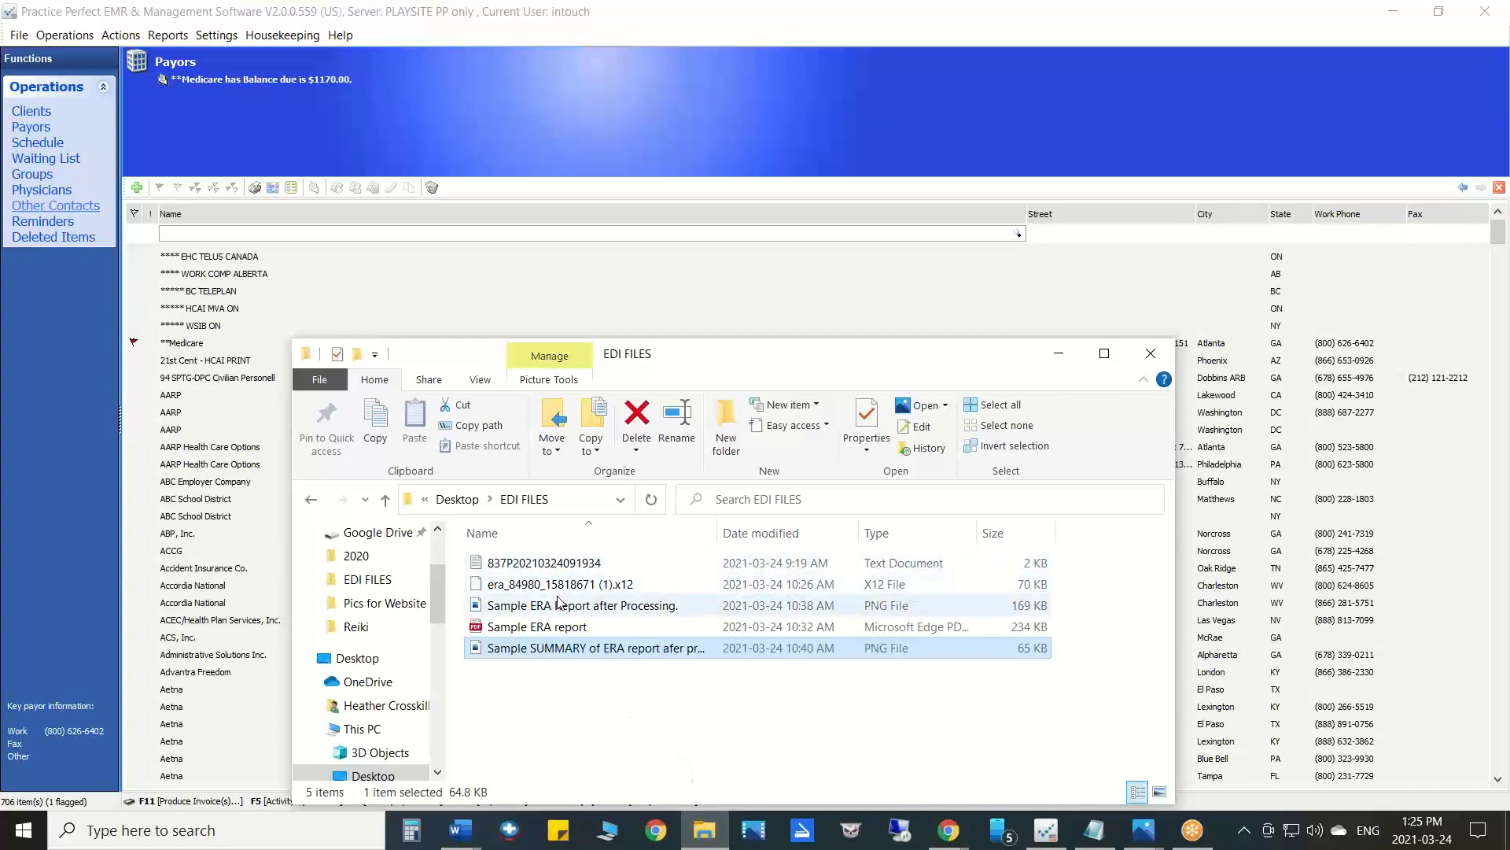
pyautogui.click(527, 564)
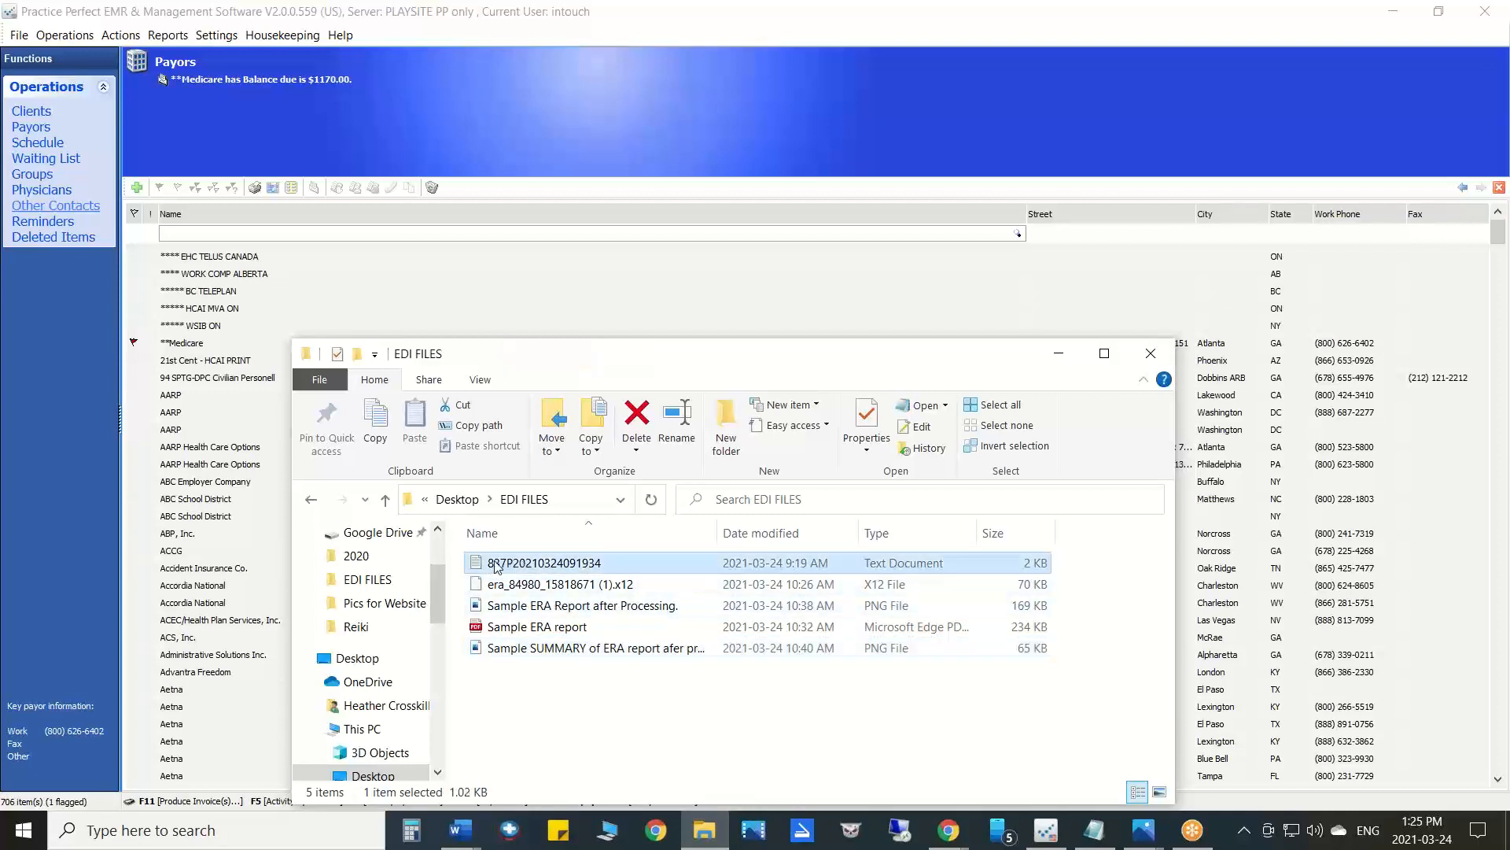
pyautogui.doubleClick(551, 564)
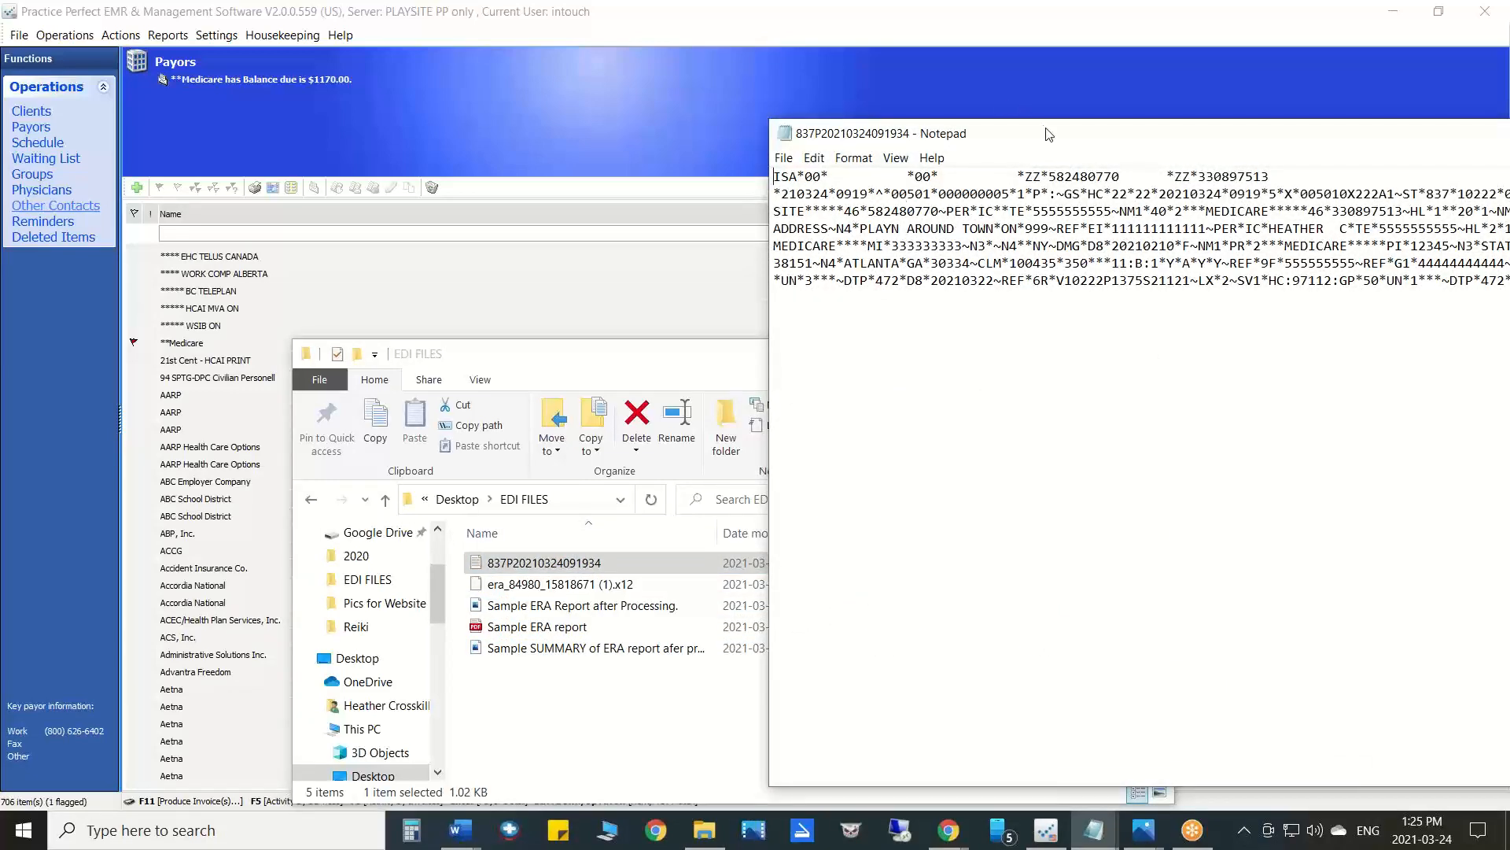
pyautogui.moveTo(1049, 134); pyautogui.dragTo(402, 119)
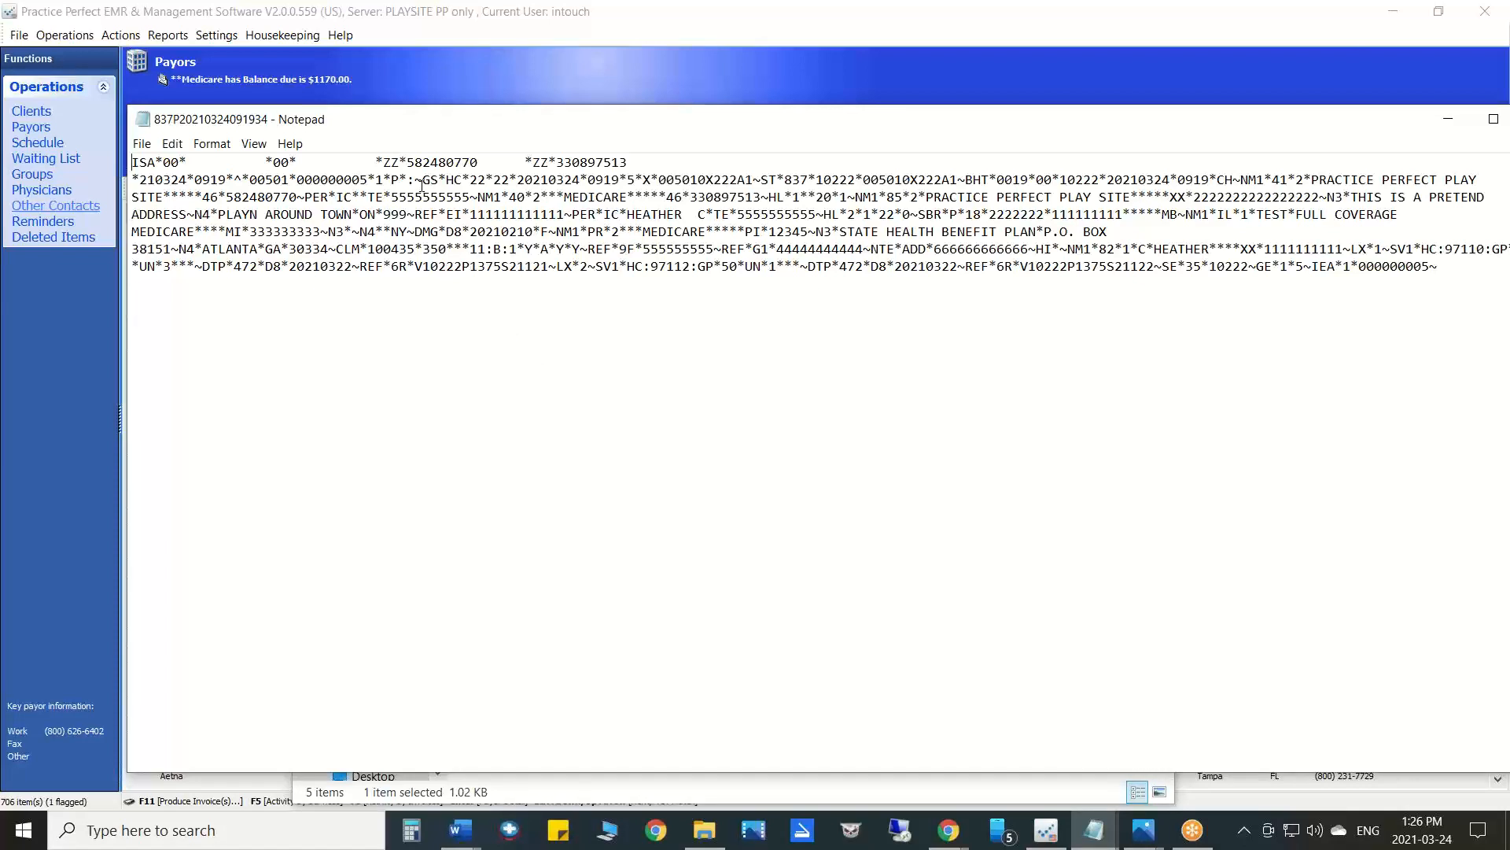
# - Examine the billing site, contact, Medicare payor and reference number segments of the EDI file, close Notepad and minimize File Explorer
pyautogui.moveTo(421, 185); pyautogui.dragTo(863, 309)
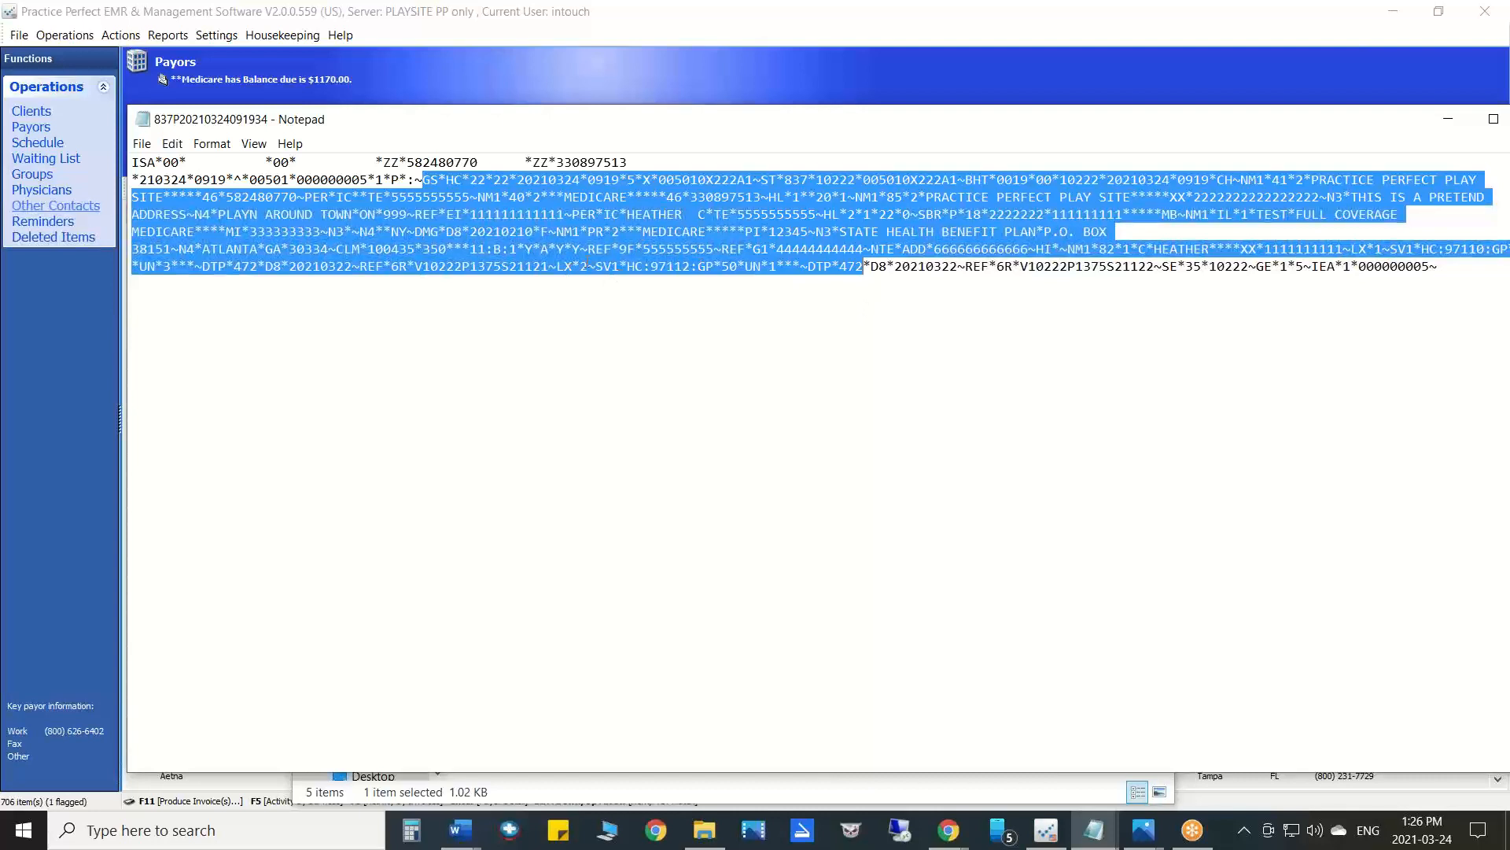
pyautogui.moveTo(630, 214); pyautogui.dragTo(692, 216)
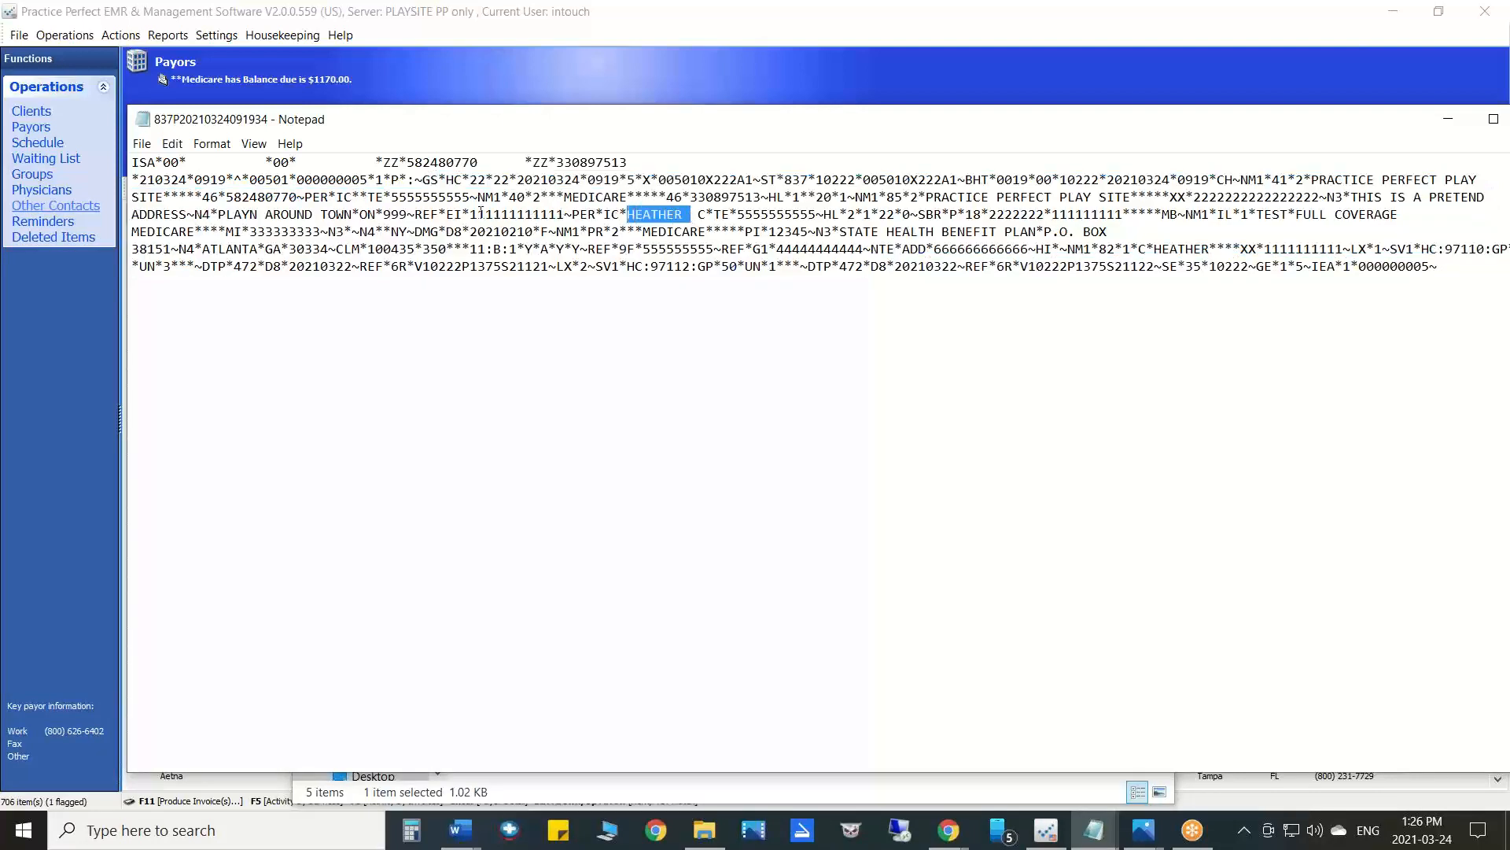
pyautogui.moveTo(218, 214); pyautogui.dragTo(355, 210)
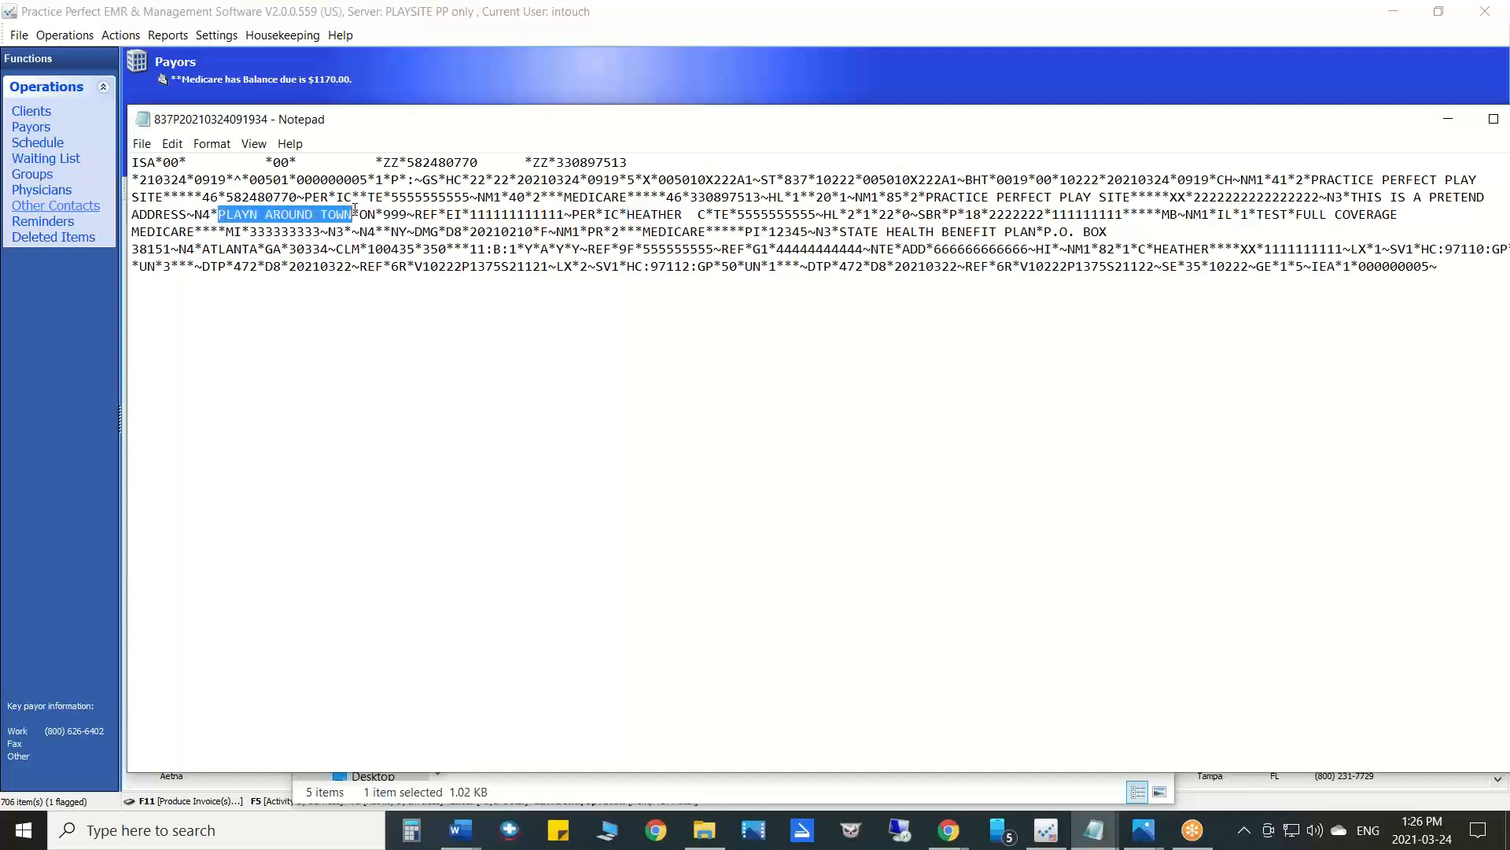
pyautogui.doubleClick(639, 214)
pyautogui.doubleClick(661, 231)
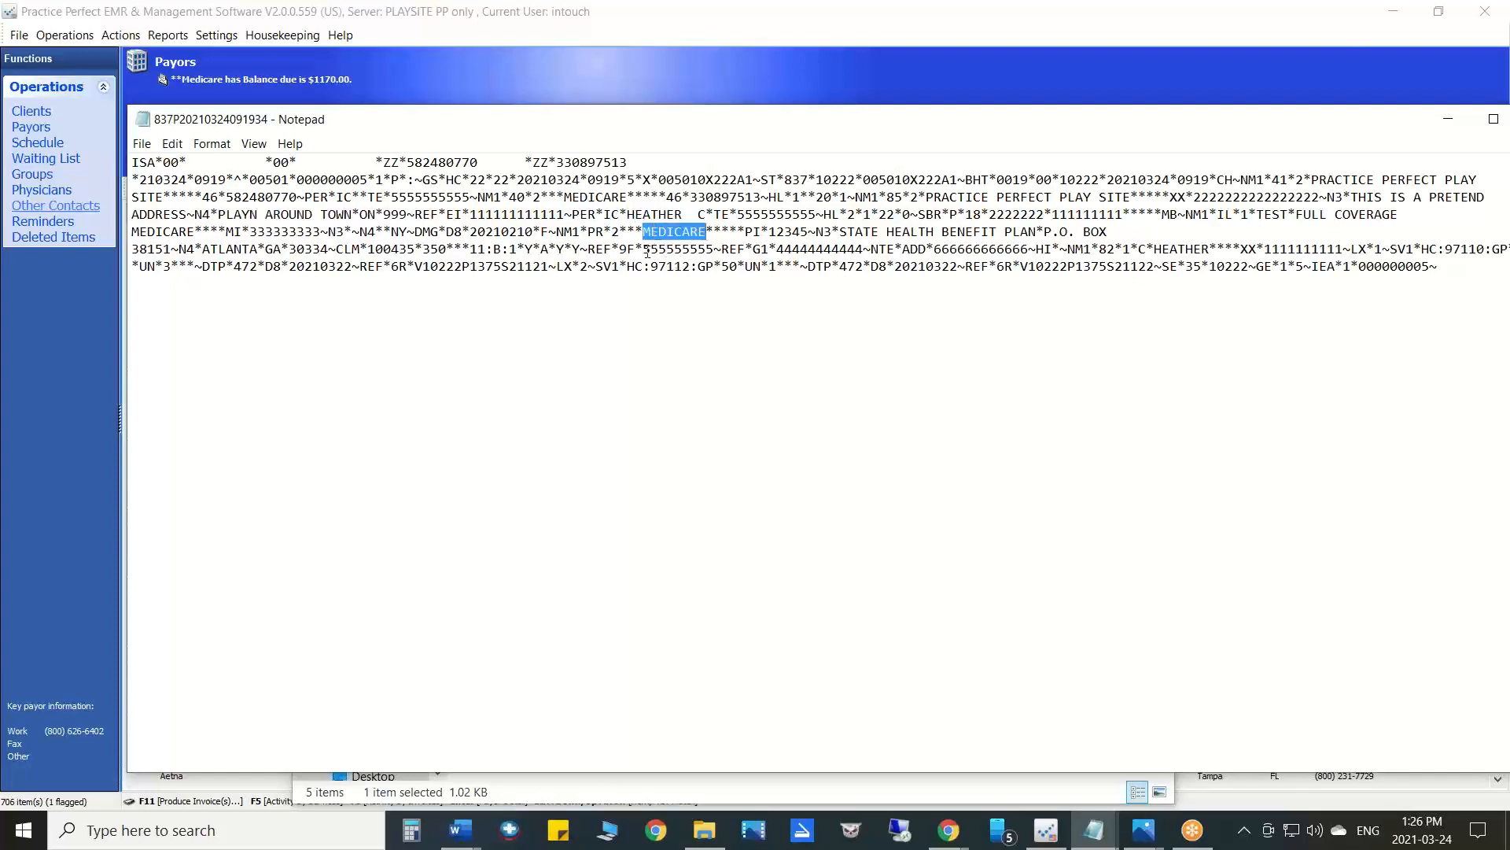
pyautogui.moveTo(644, 249); pyautogui.dragTo(702, 250)
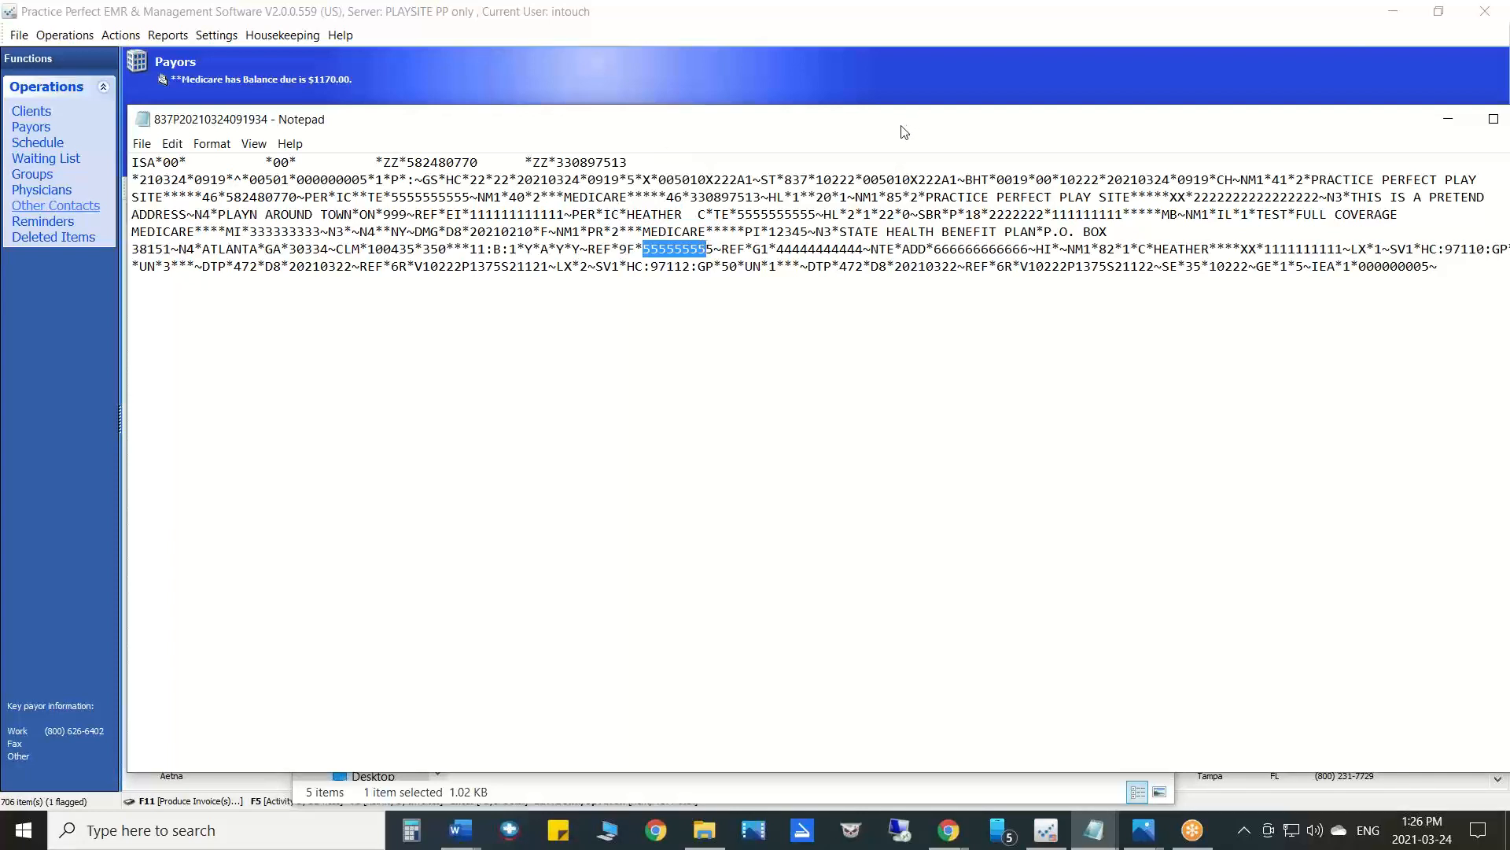
pyautogui.moveTo(908, 126); pyautogui.dragTo(811, 126)
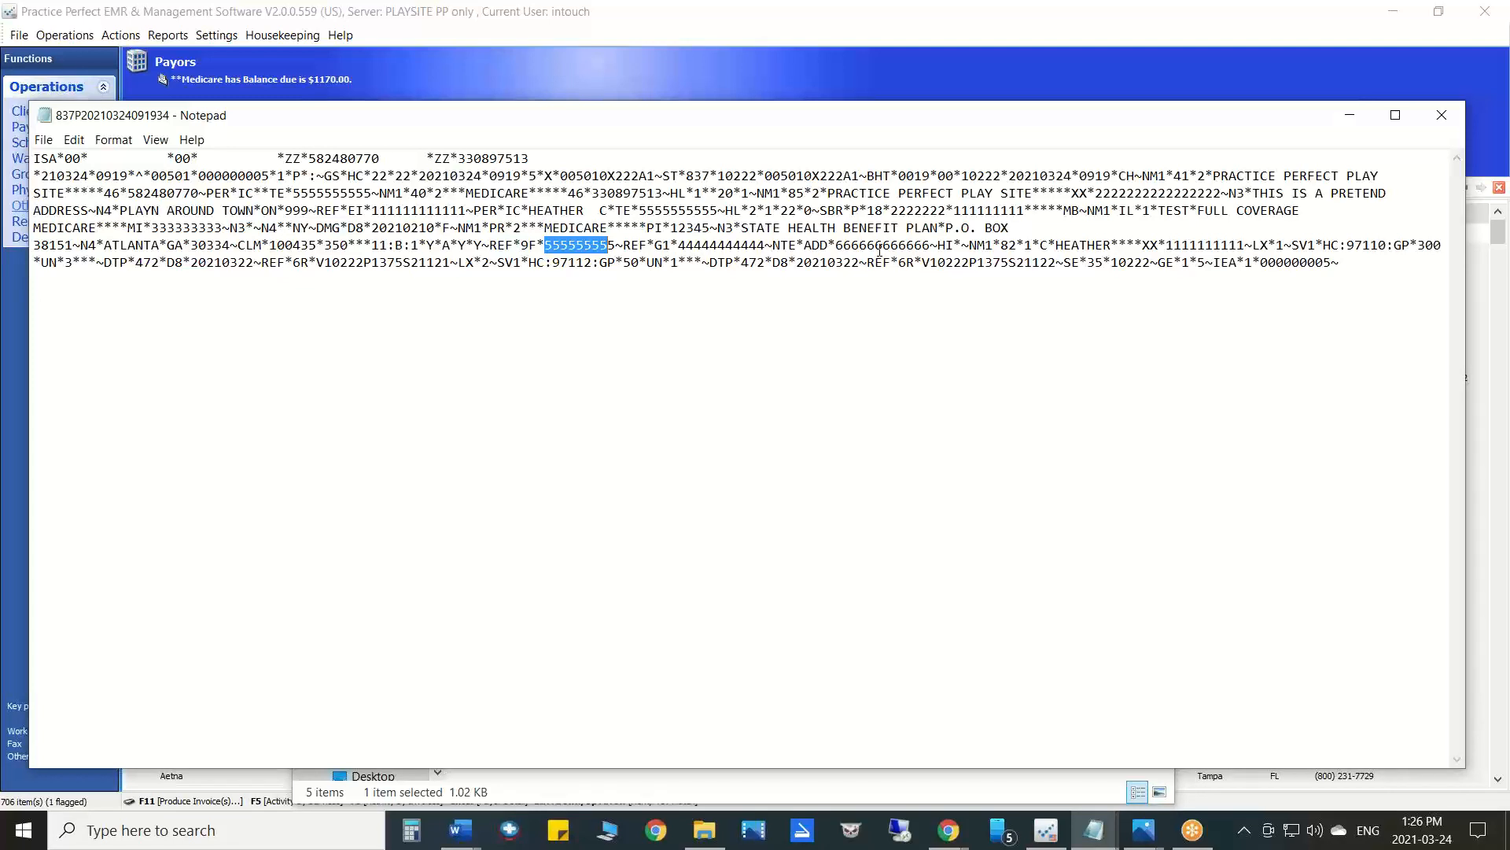
pyautogui.moveTo(529, 175); pyautogui.dragTo(827, 262)
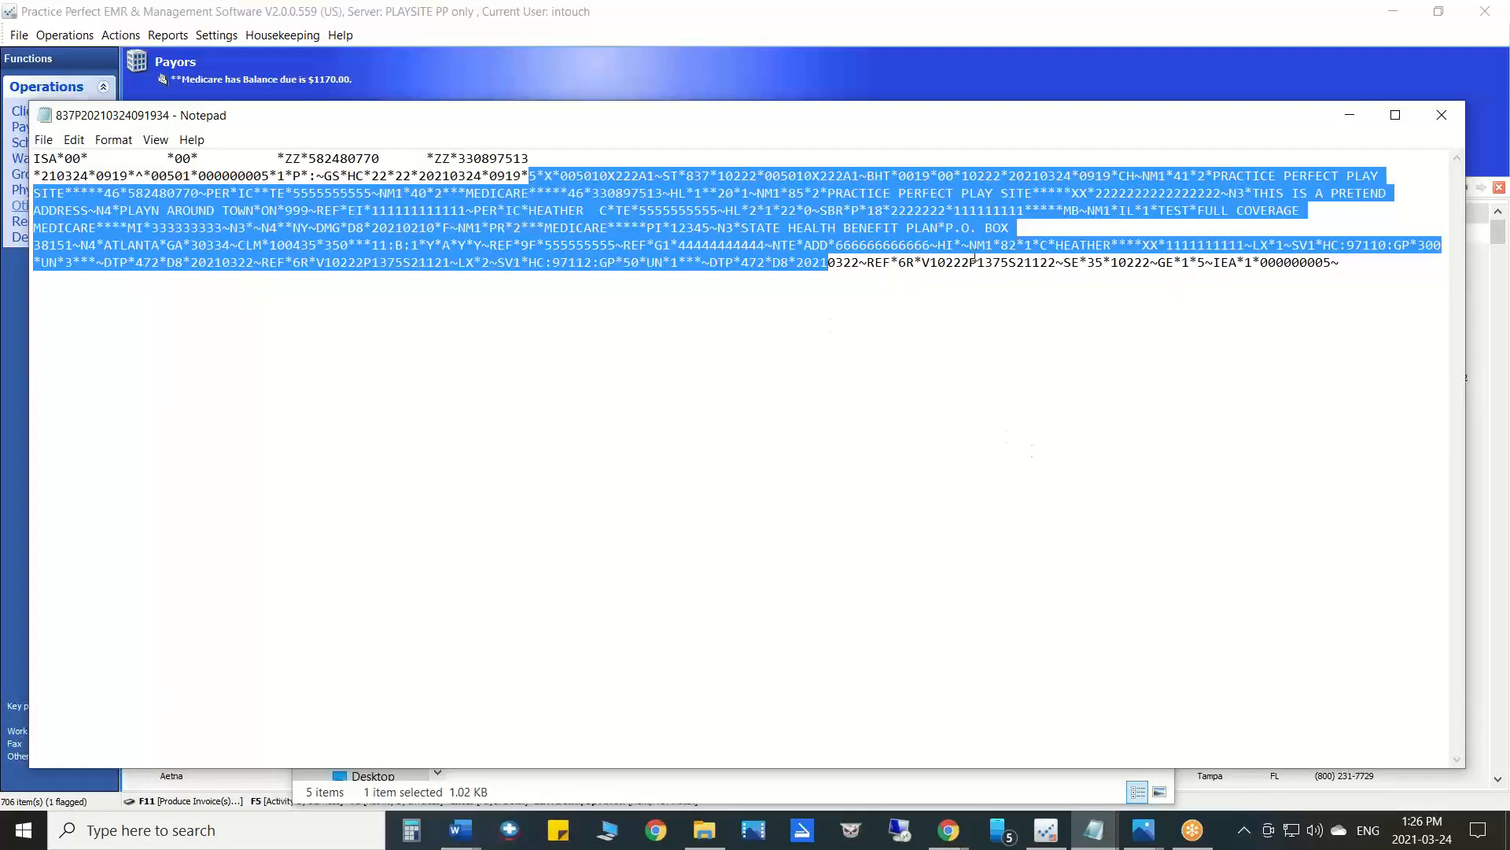
pyautogui.click(1442, 115)
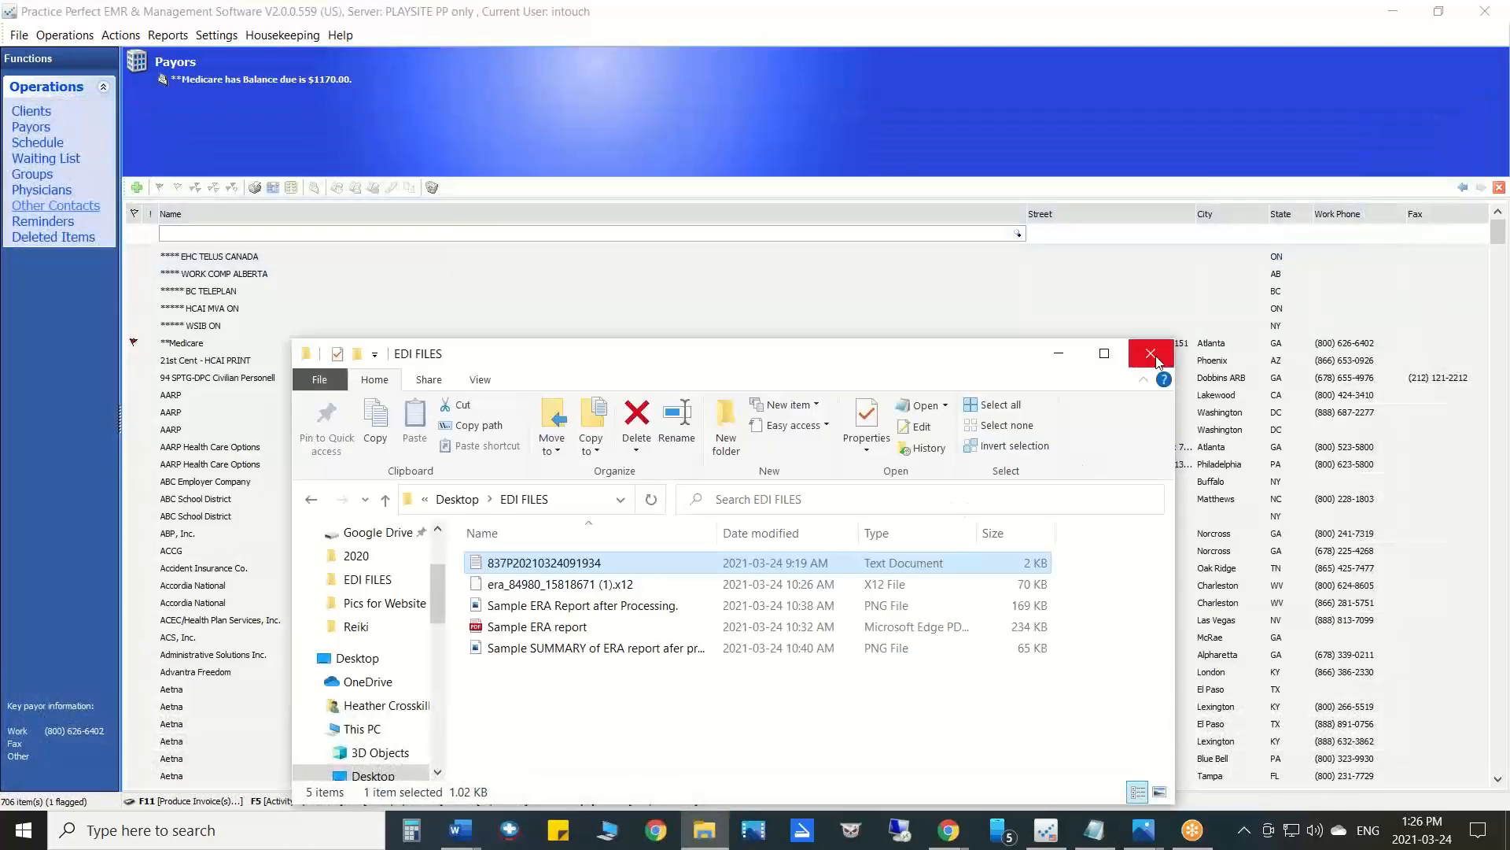
pyautogui.click(1064, 356)
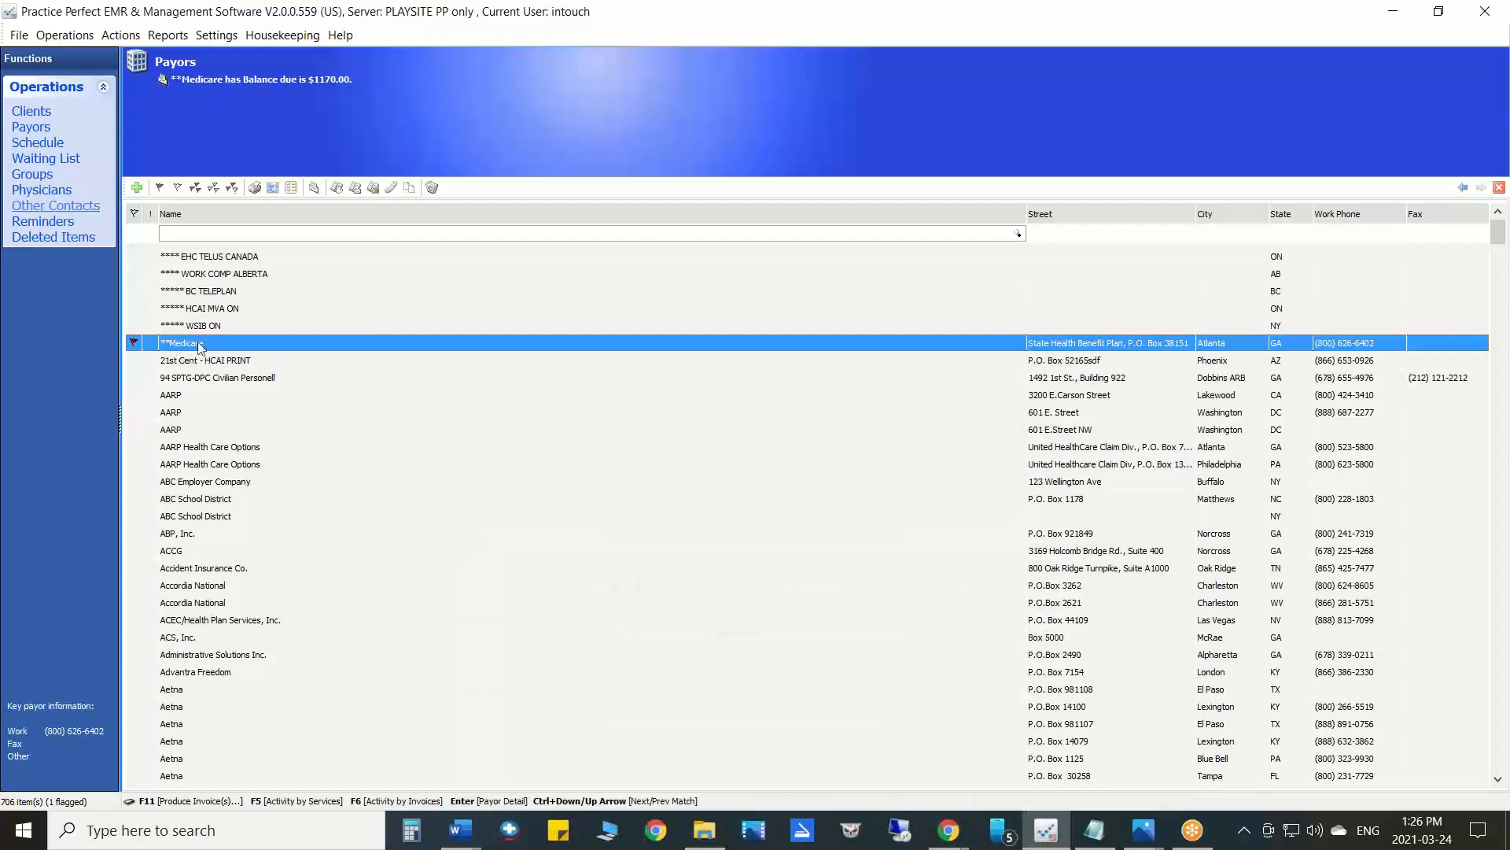
# - Remove the flag from the **Medicare payor and flag the 21st Cent - HCAI PRINT payor instead
pyautogui.click(134, 342)
pyautogui.click(149, 361)
pyautogui.click(134, 359)
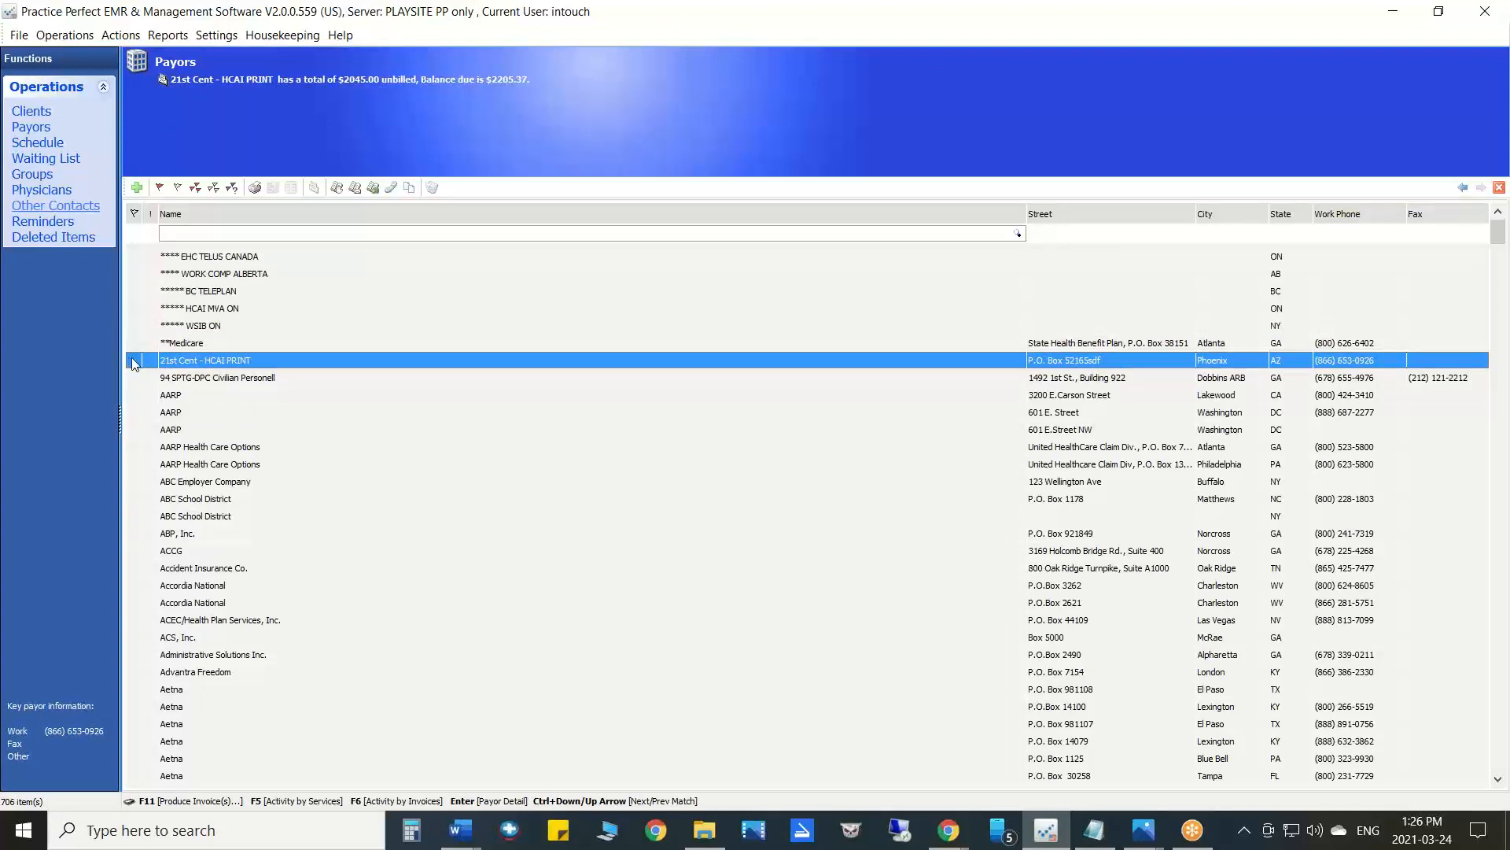
# - Check the primary and subsequent invoice styles in the 21st Cent - HCAI PRINT payor detail, return to the payor list and flag that payor again
pyautogui.doubleClick(245, 367)
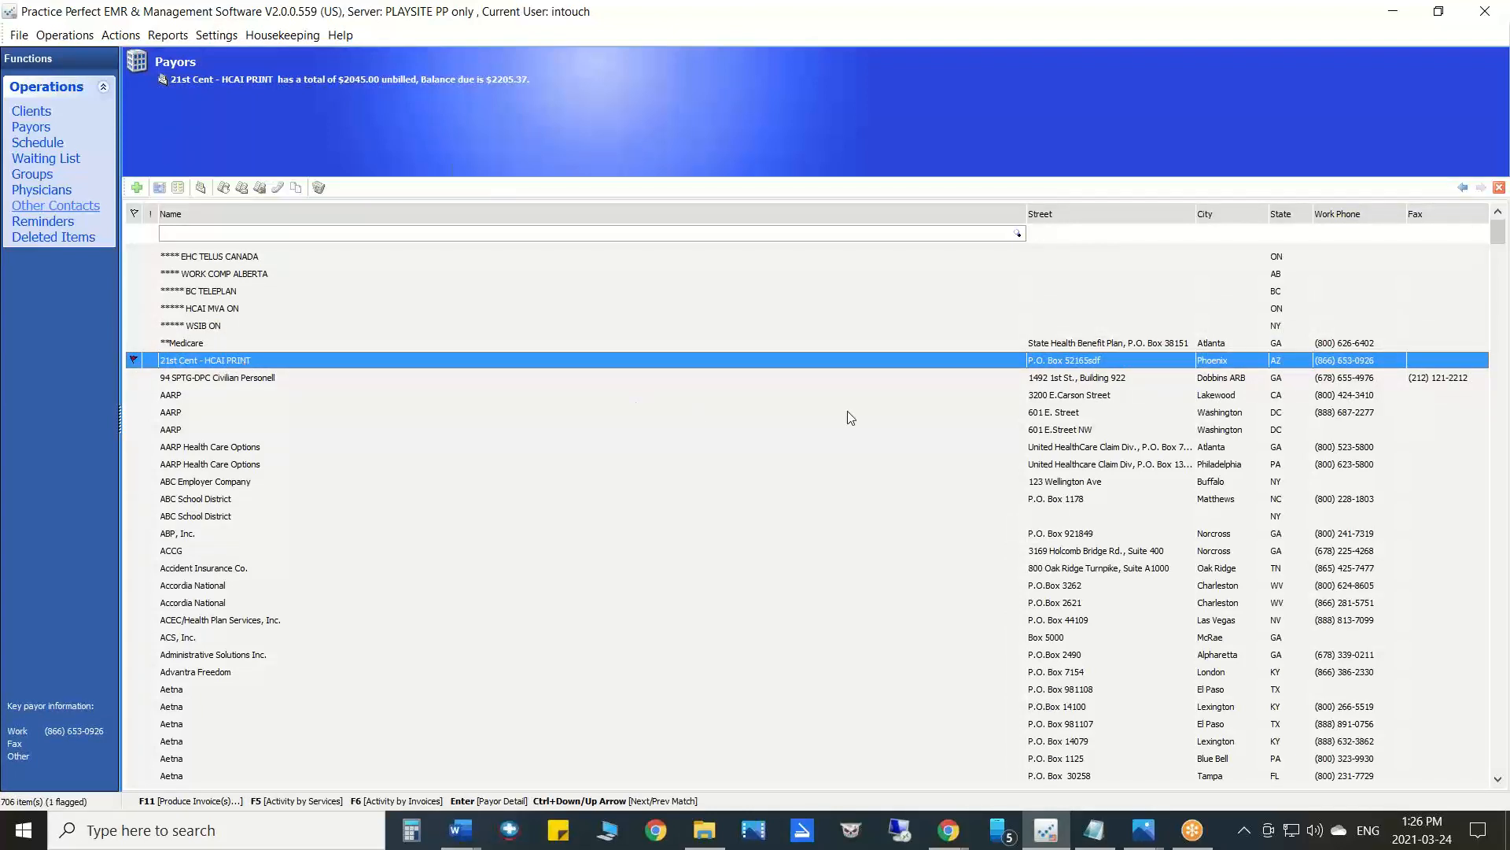
pyautogui.click(708, 421)
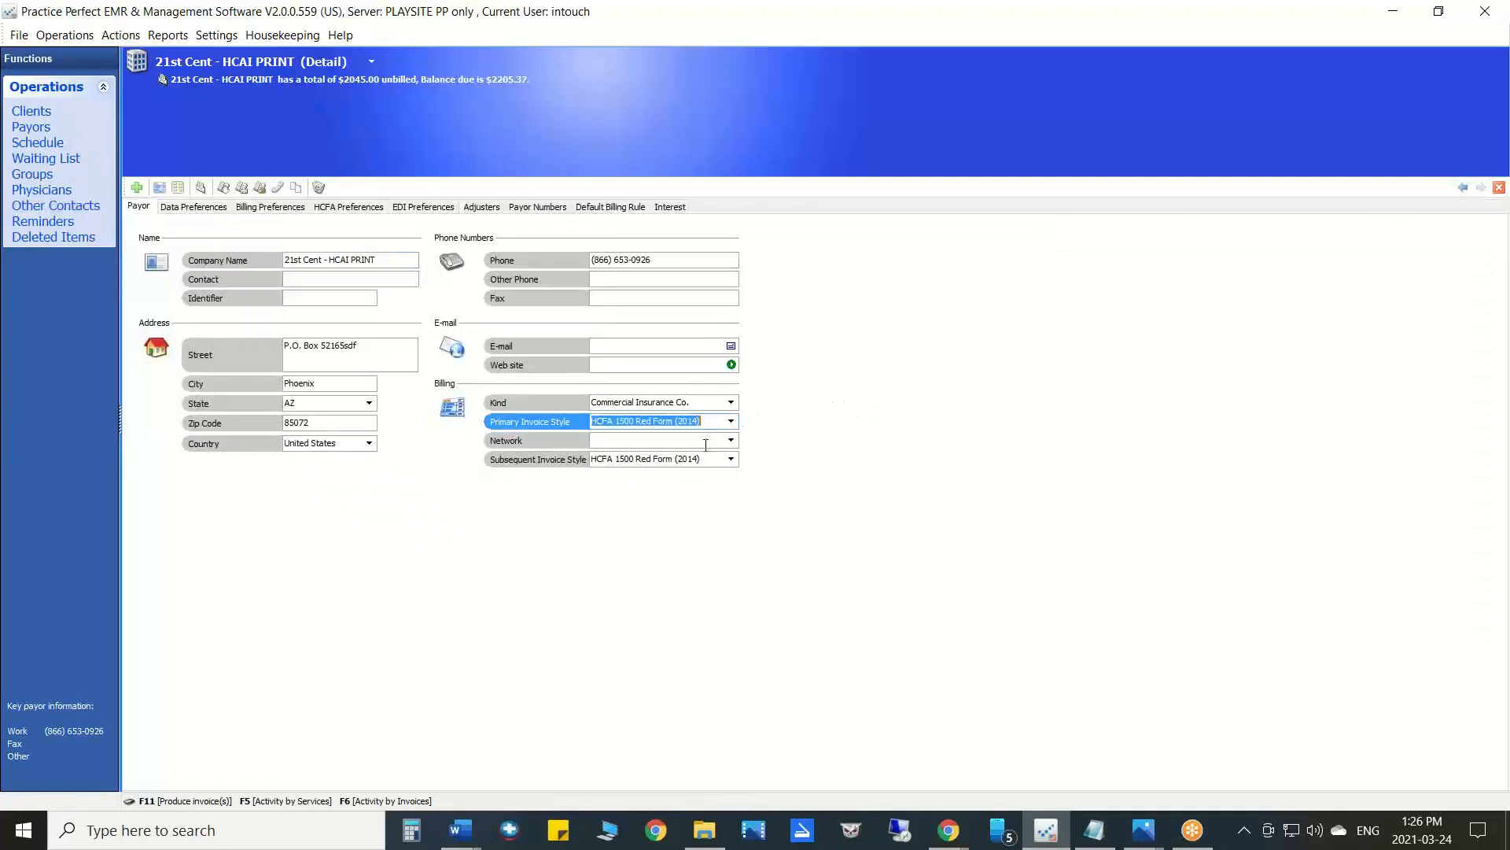
pyautogui.click(704, 459)
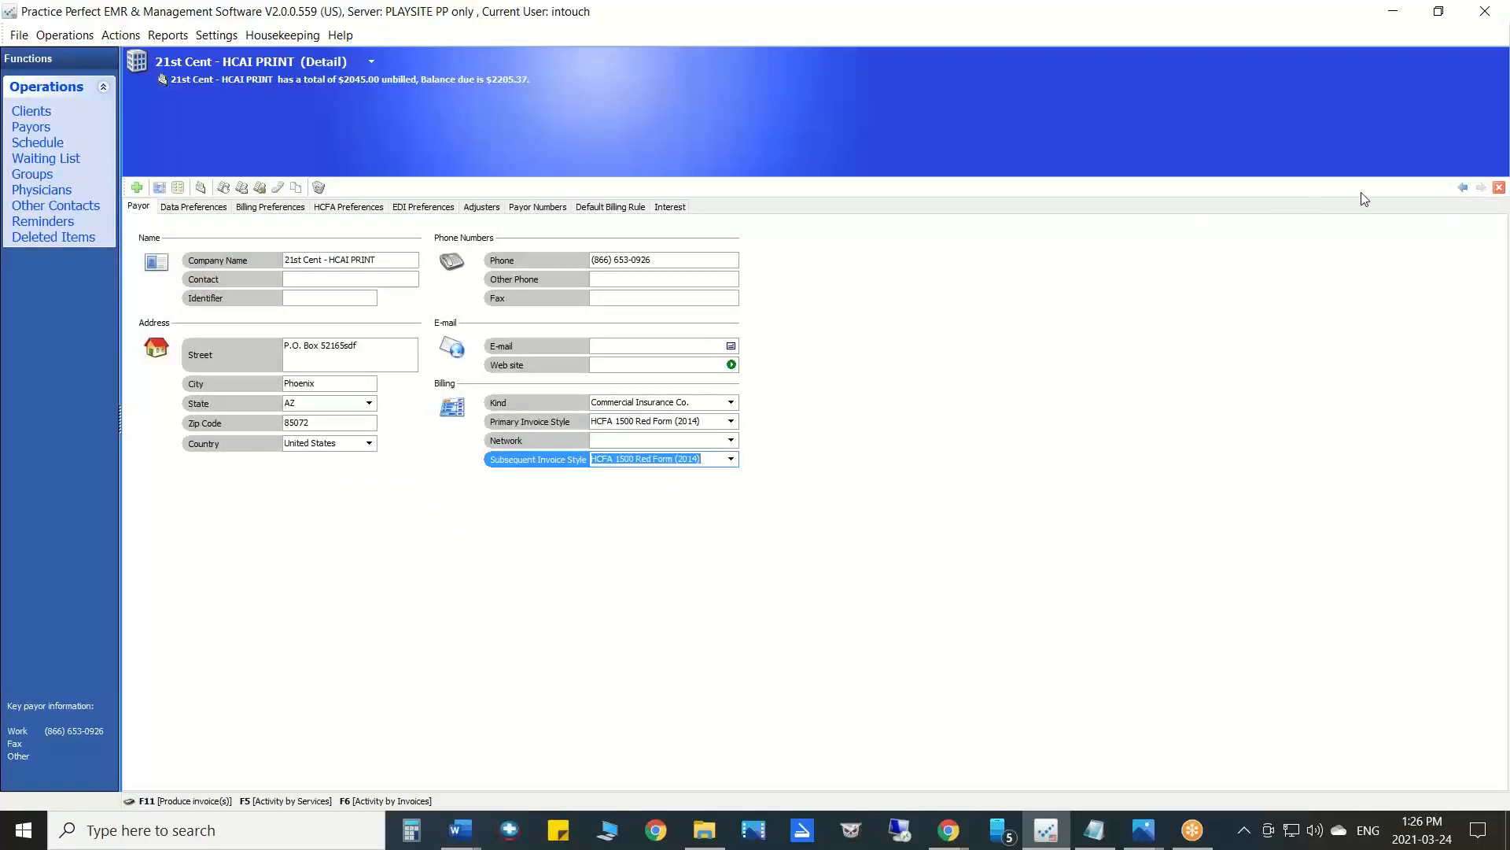
pyautogui.click(1464, 188)
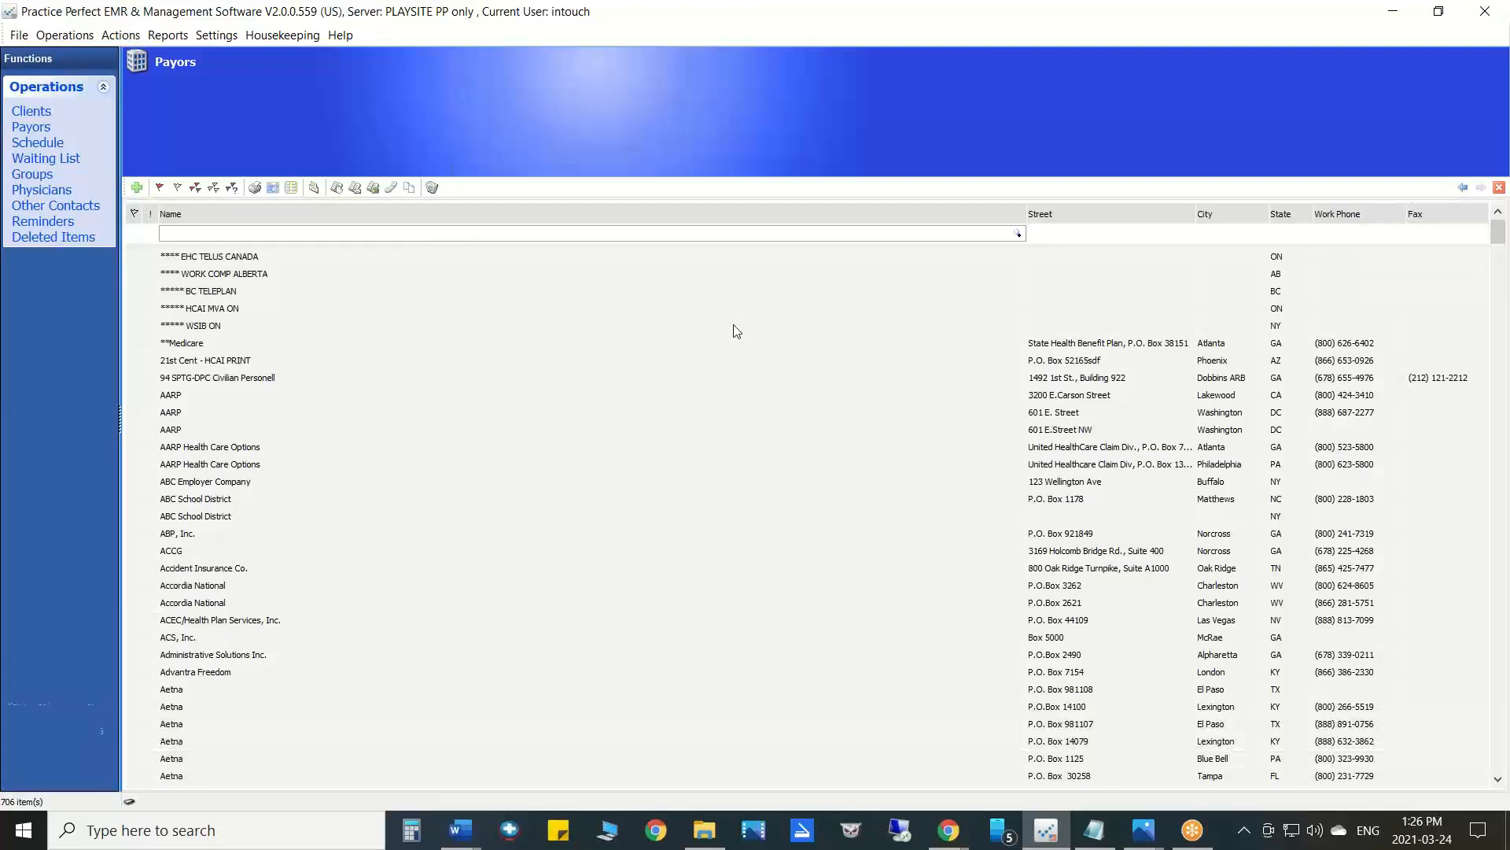
pyautogui.click(141, 362)
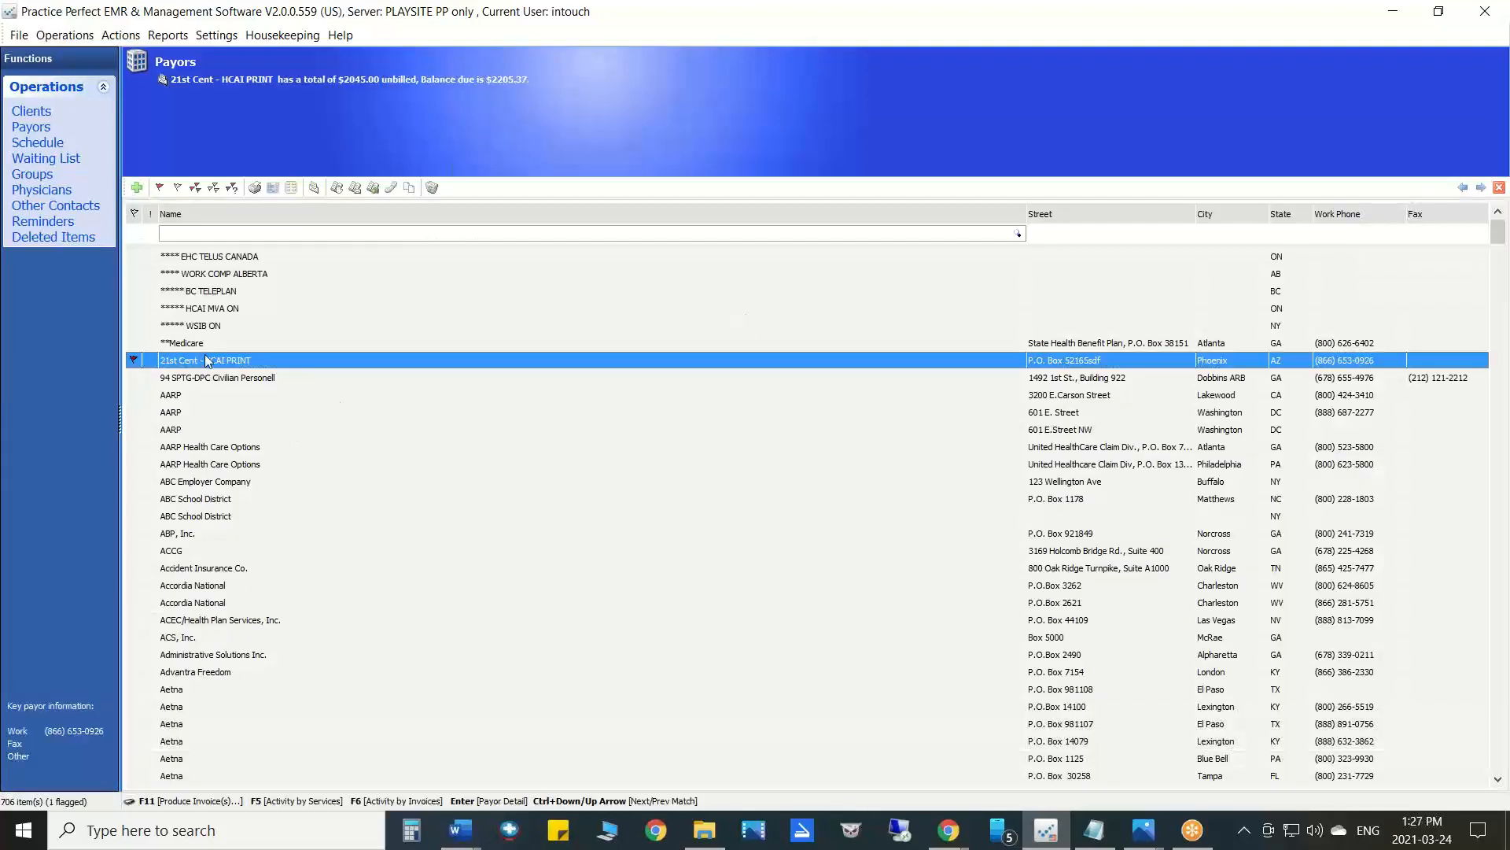
# - In the HCFA/eHCFA invoice settings, review the red form preview types, set the HCFA Electronic preview type to Actual Form and save
pyautogui.click(216, 35)
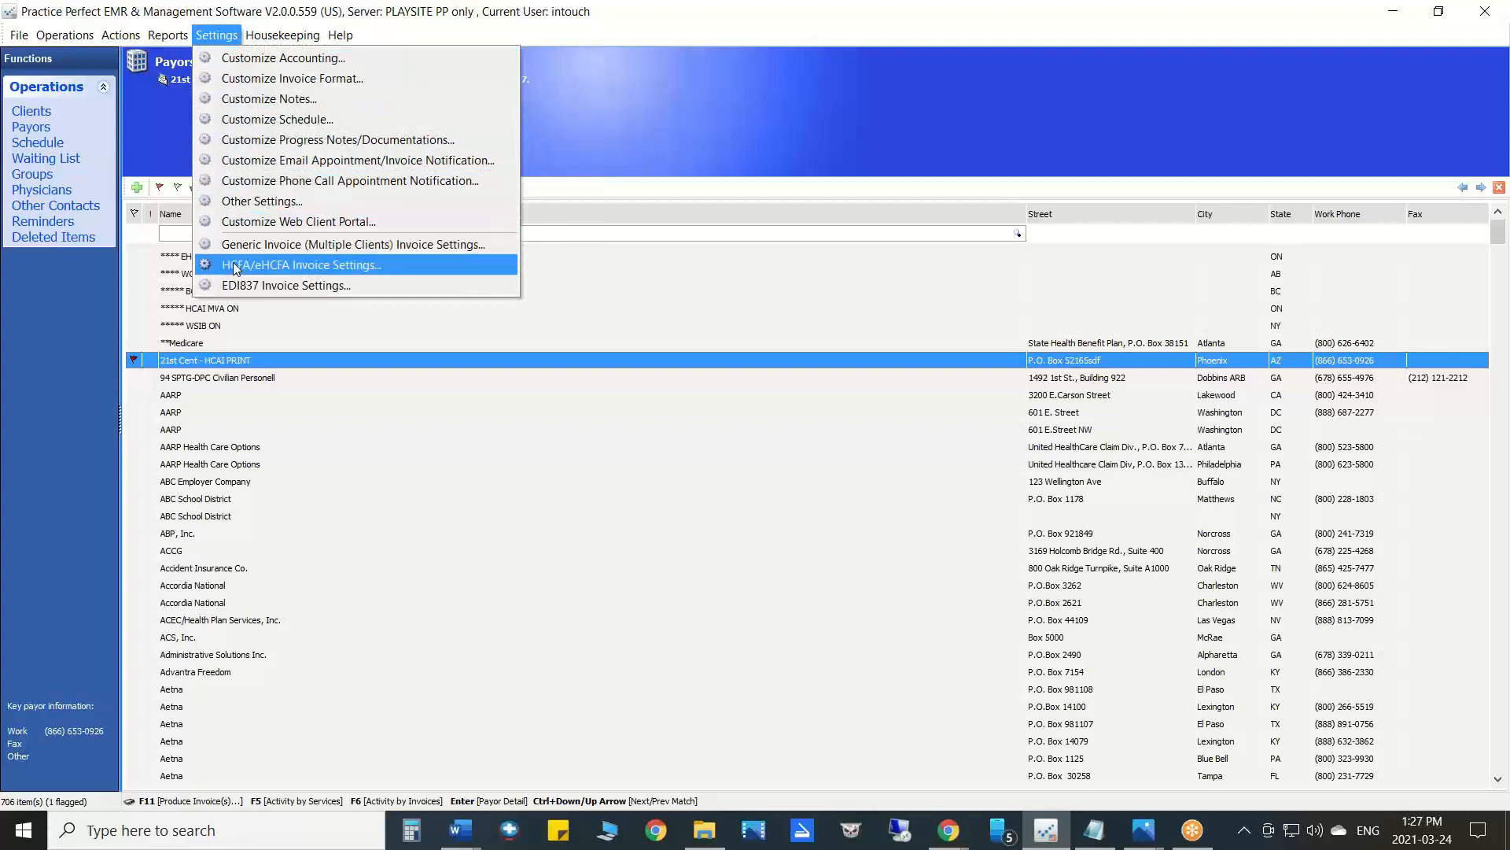
pyautogui.click(291, 268)
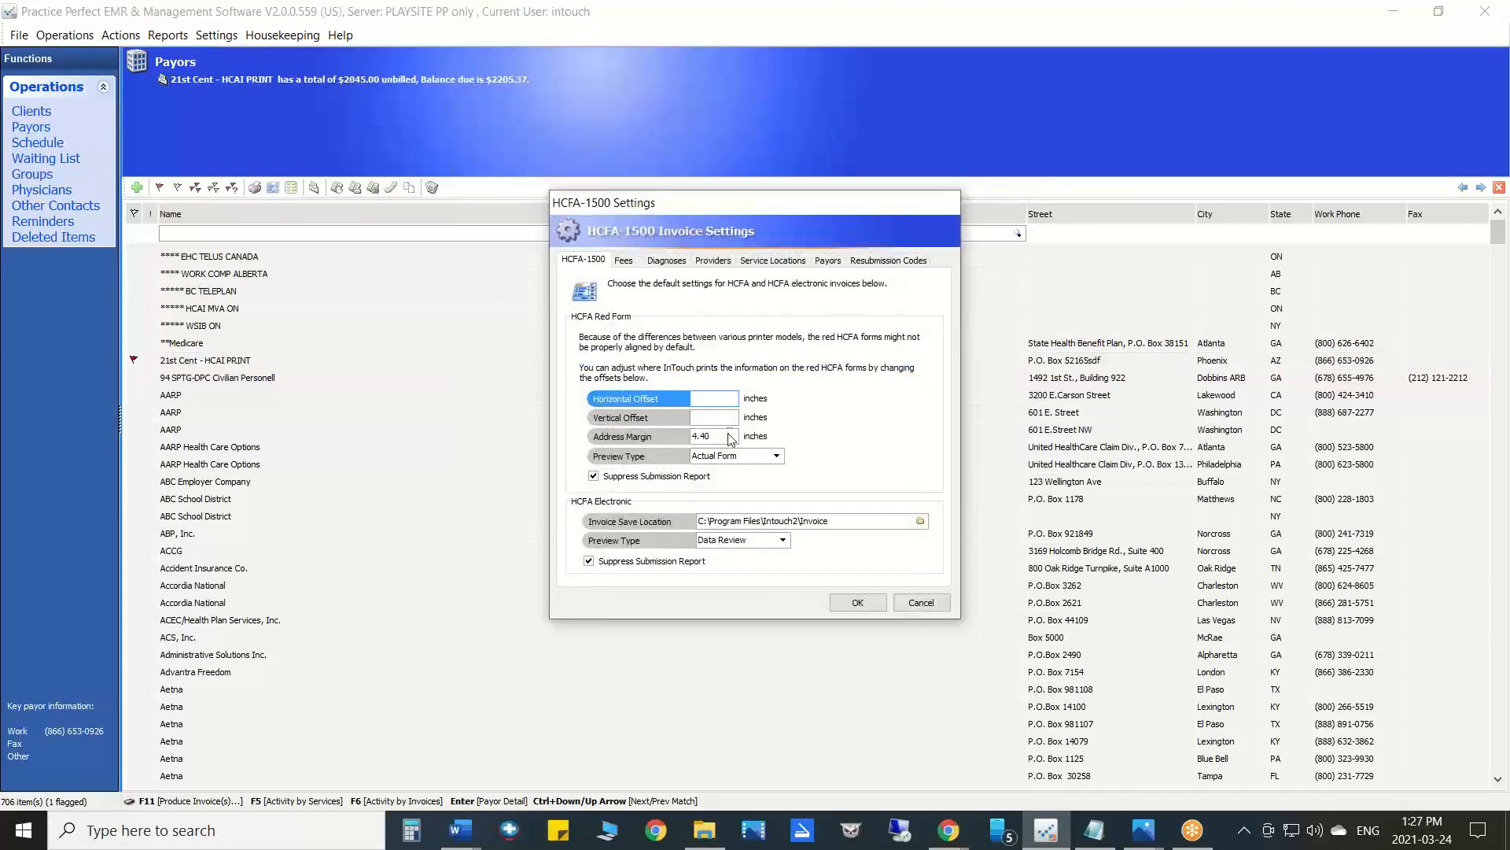
pyautogui.click(775, 456)
pyautogui.click(776, 457)
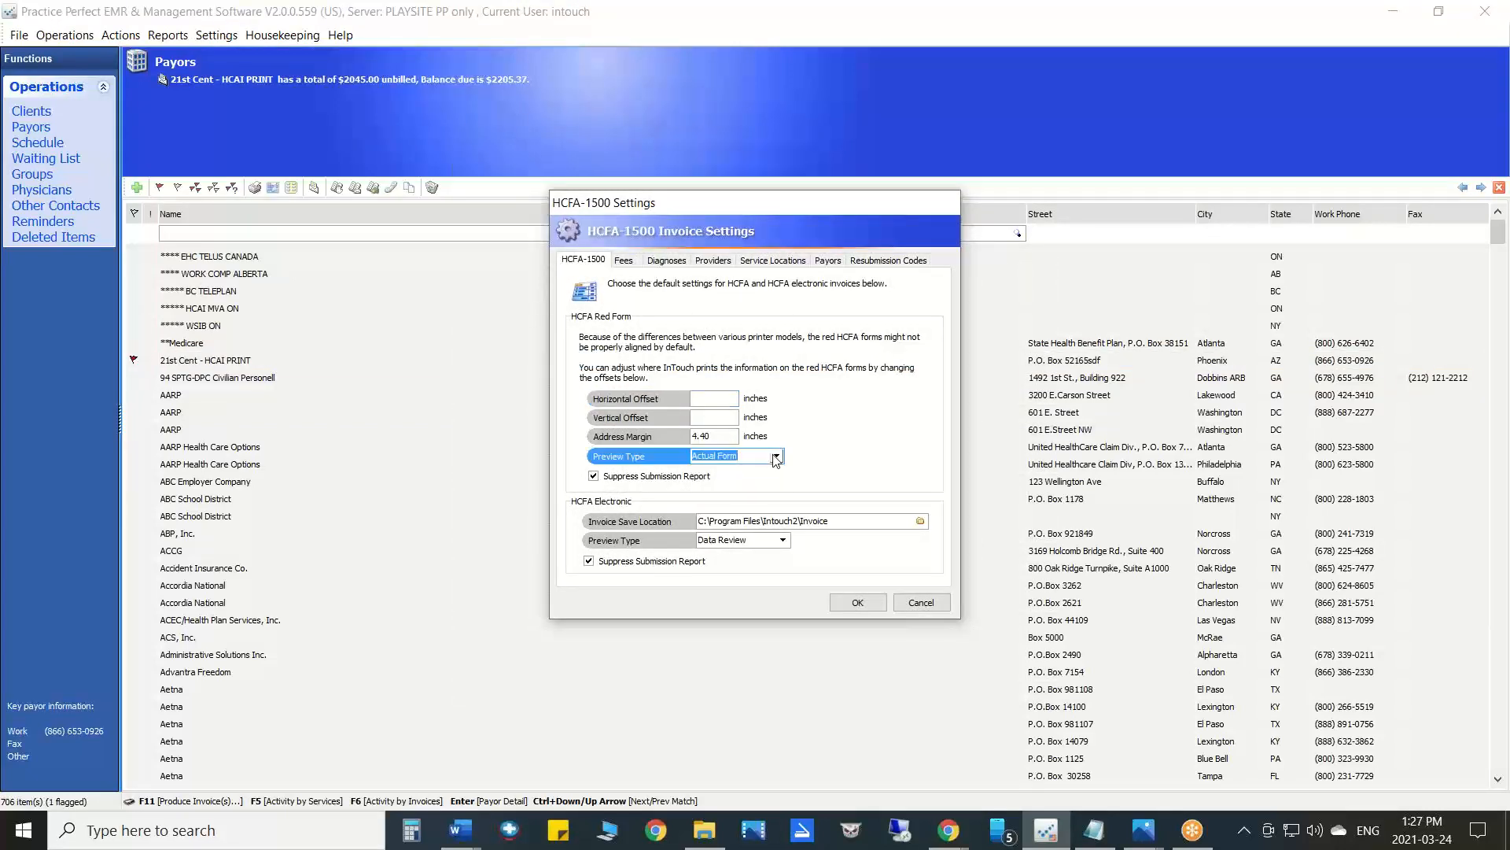
pyautogui.click(775, 456)
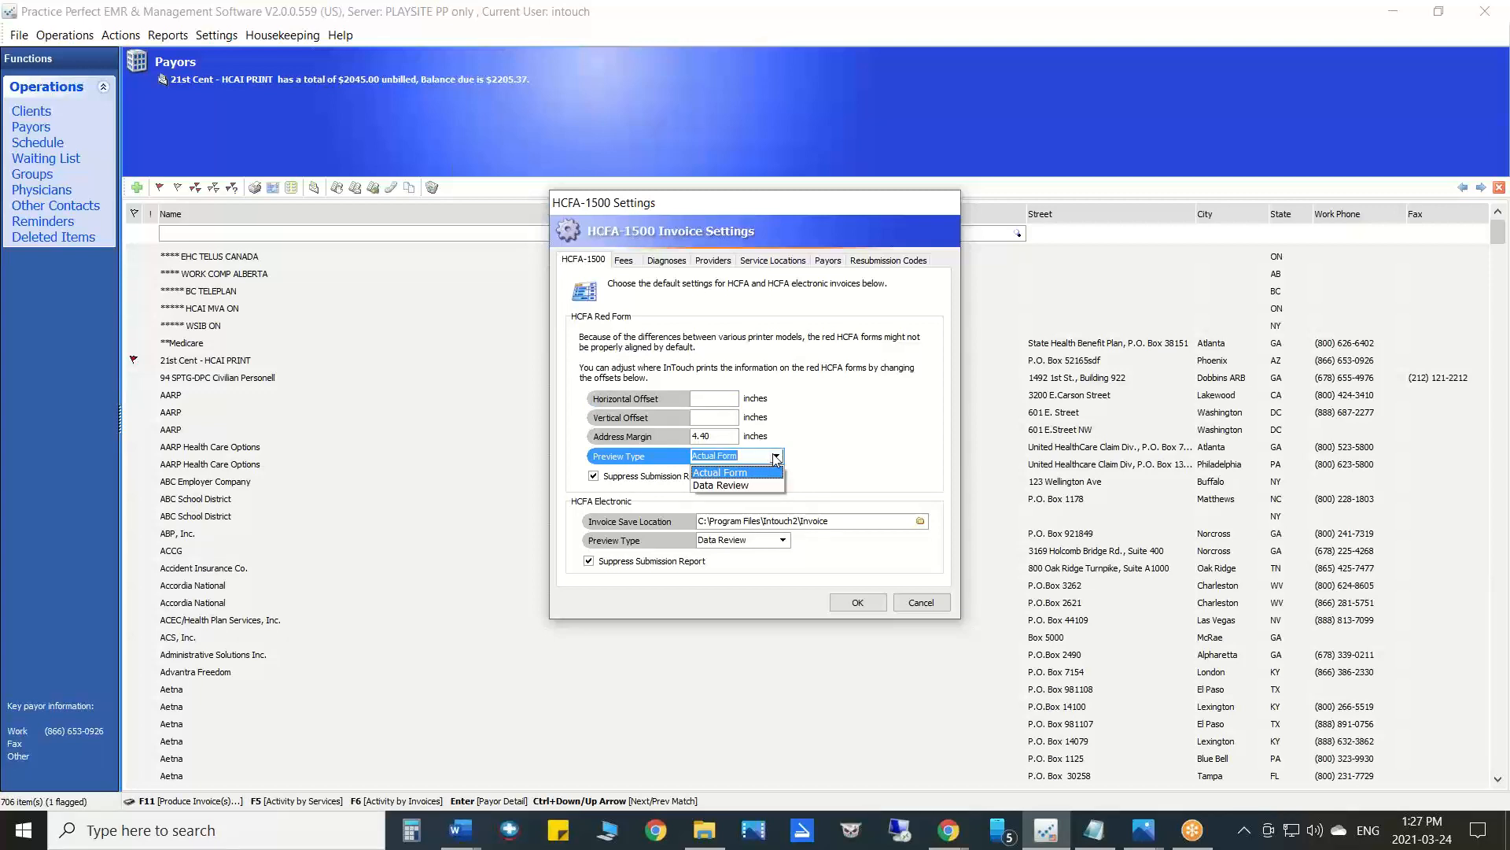
pyautogui.click(783, 539)
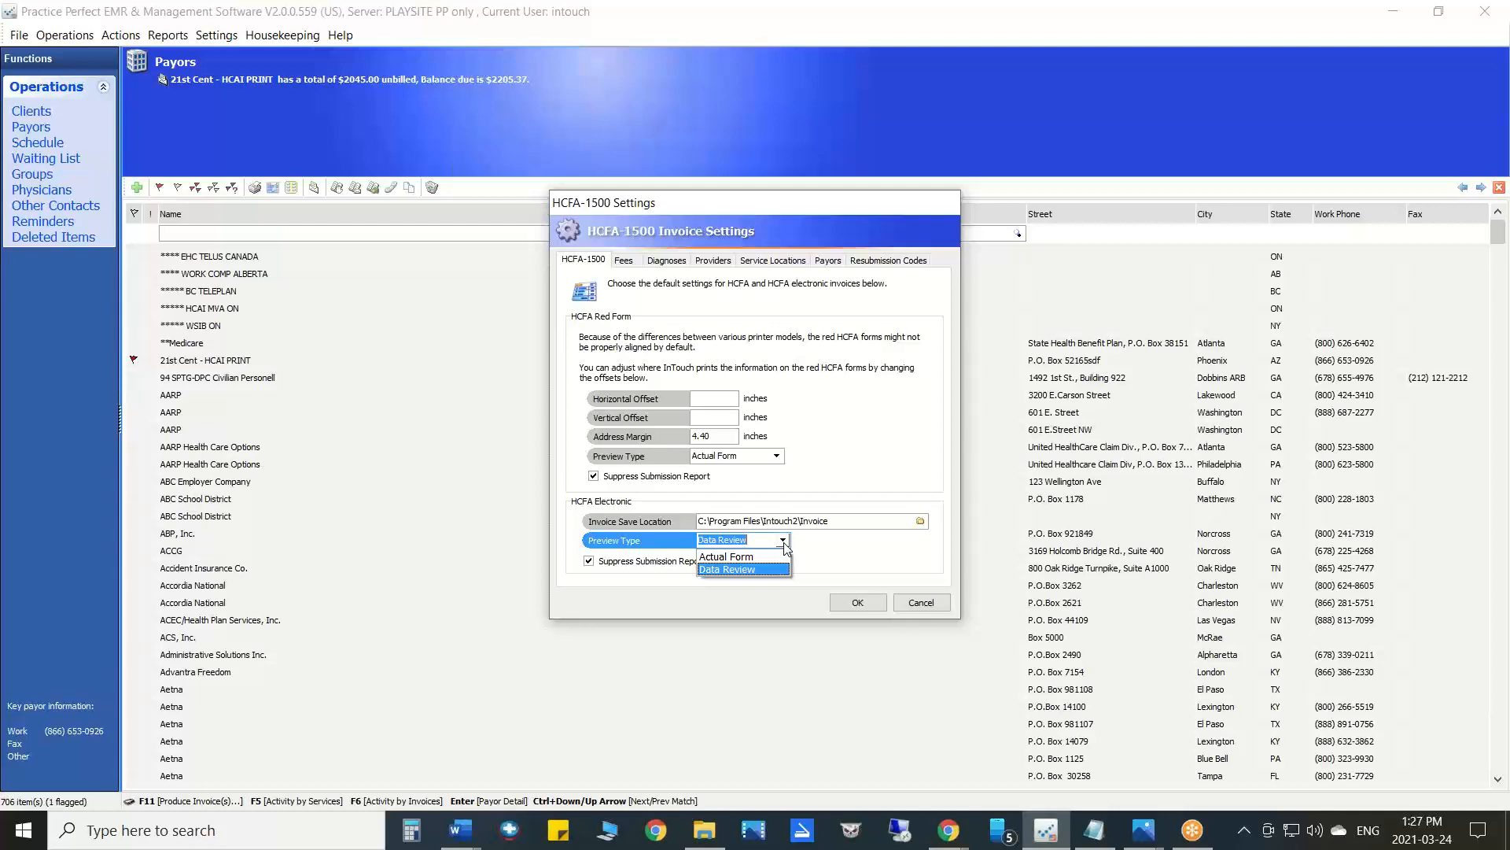
pyautogui.click(731, 556)
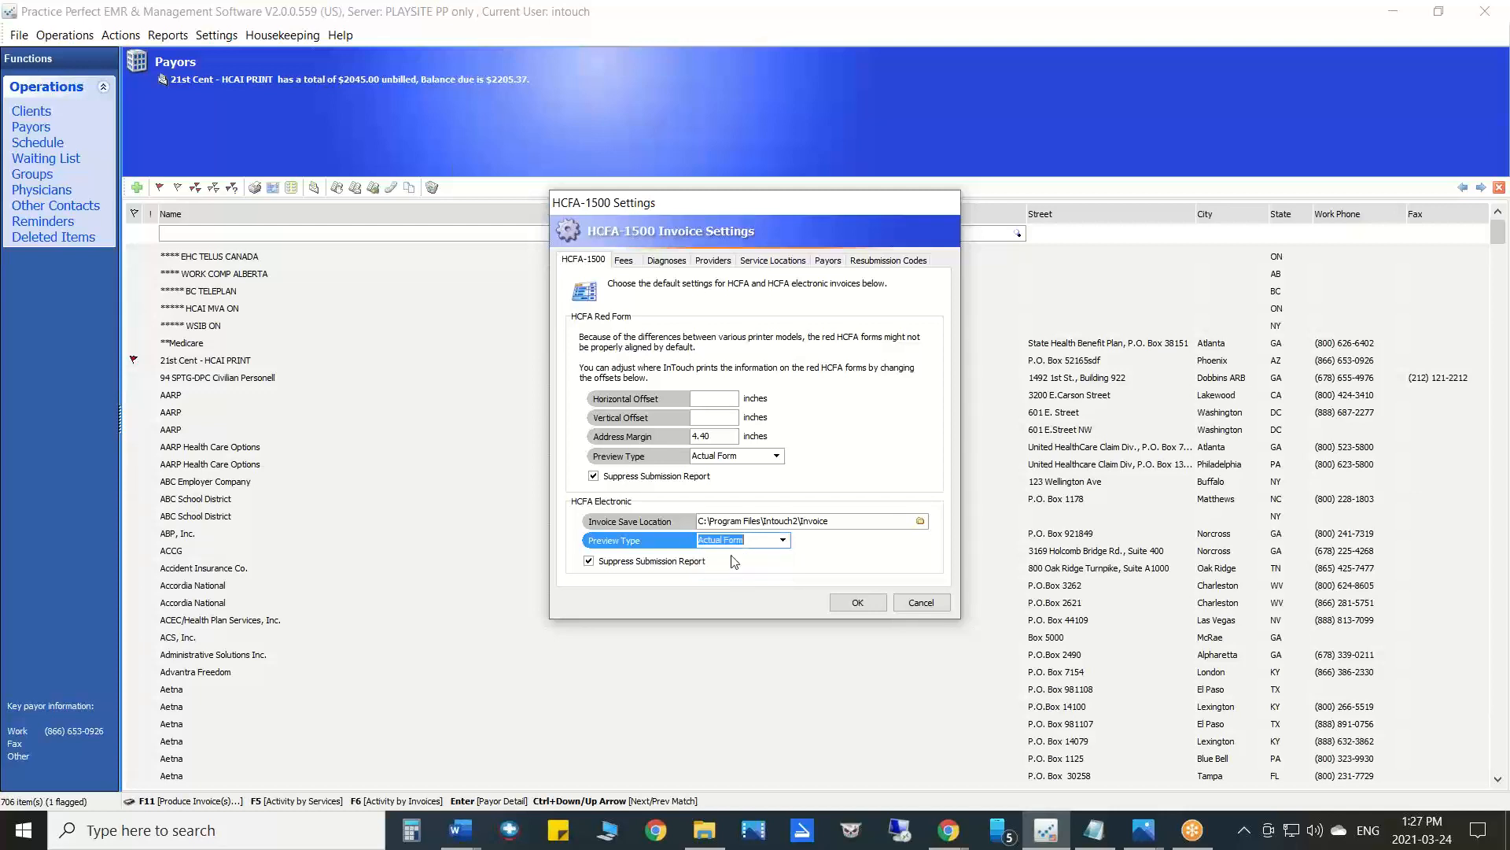
pyautogui.click(783, 540)
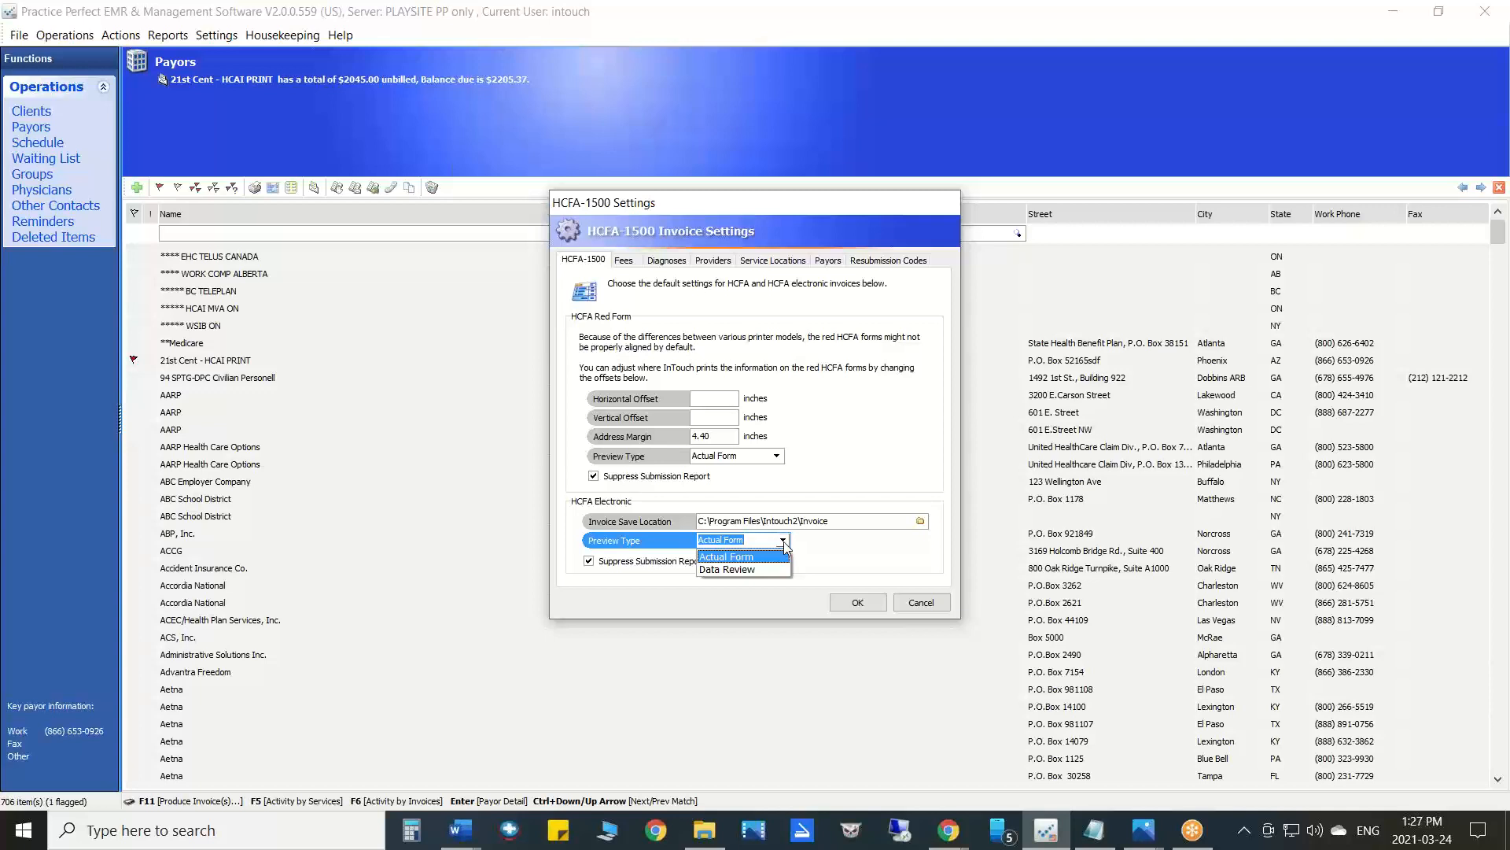
pyautogui.click(858, 601)
pyautogui.click(845, 599)
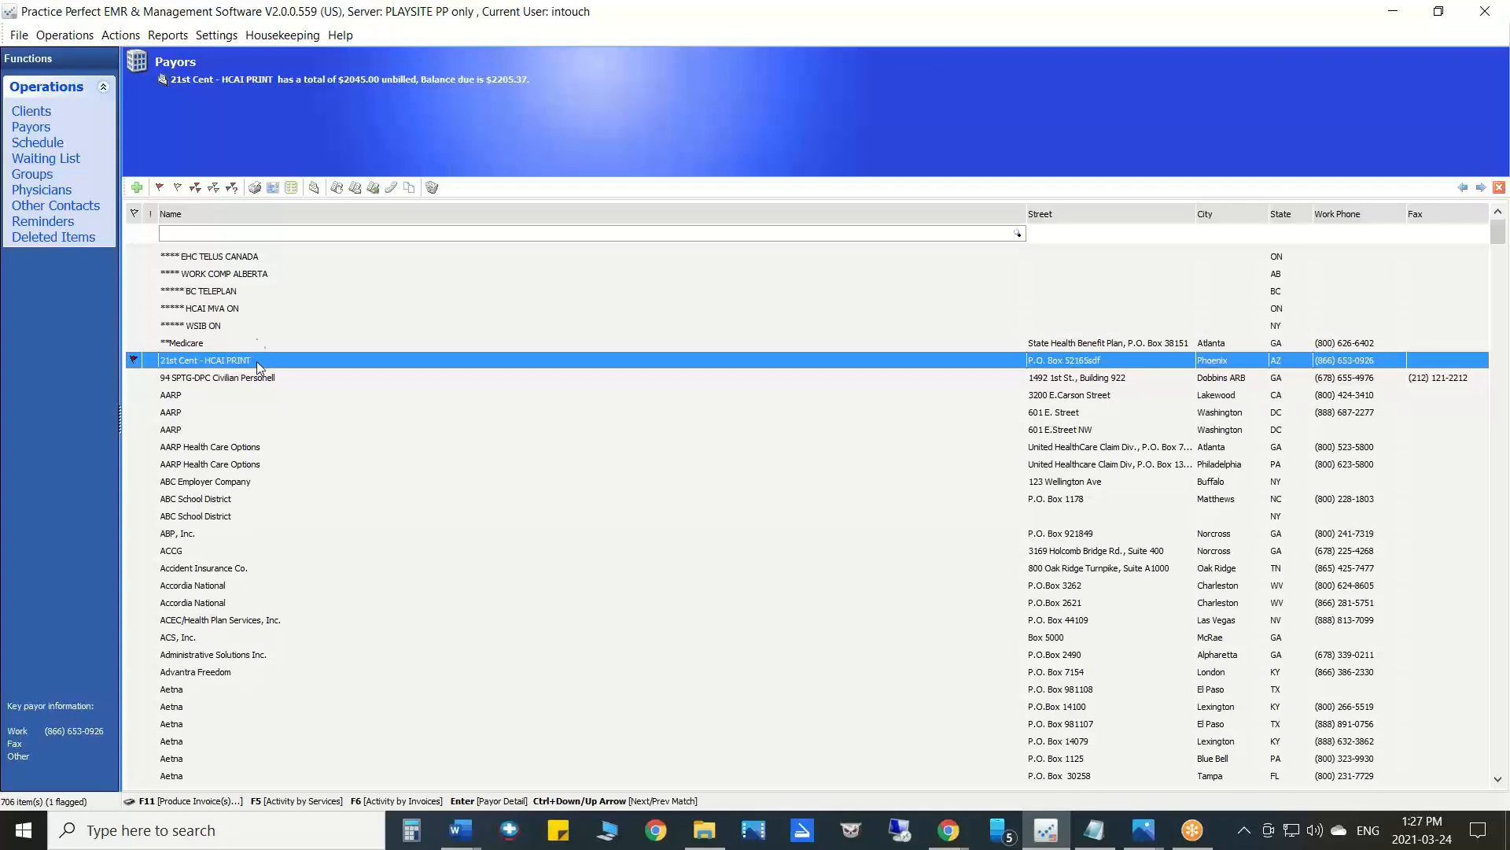
# - Produce HCFA 1500 Red Form (2014) invoices for the 21st Cent - HCAI PRINT payor with PLAY SITE as the billing location
pyautogui.click(314, 190)
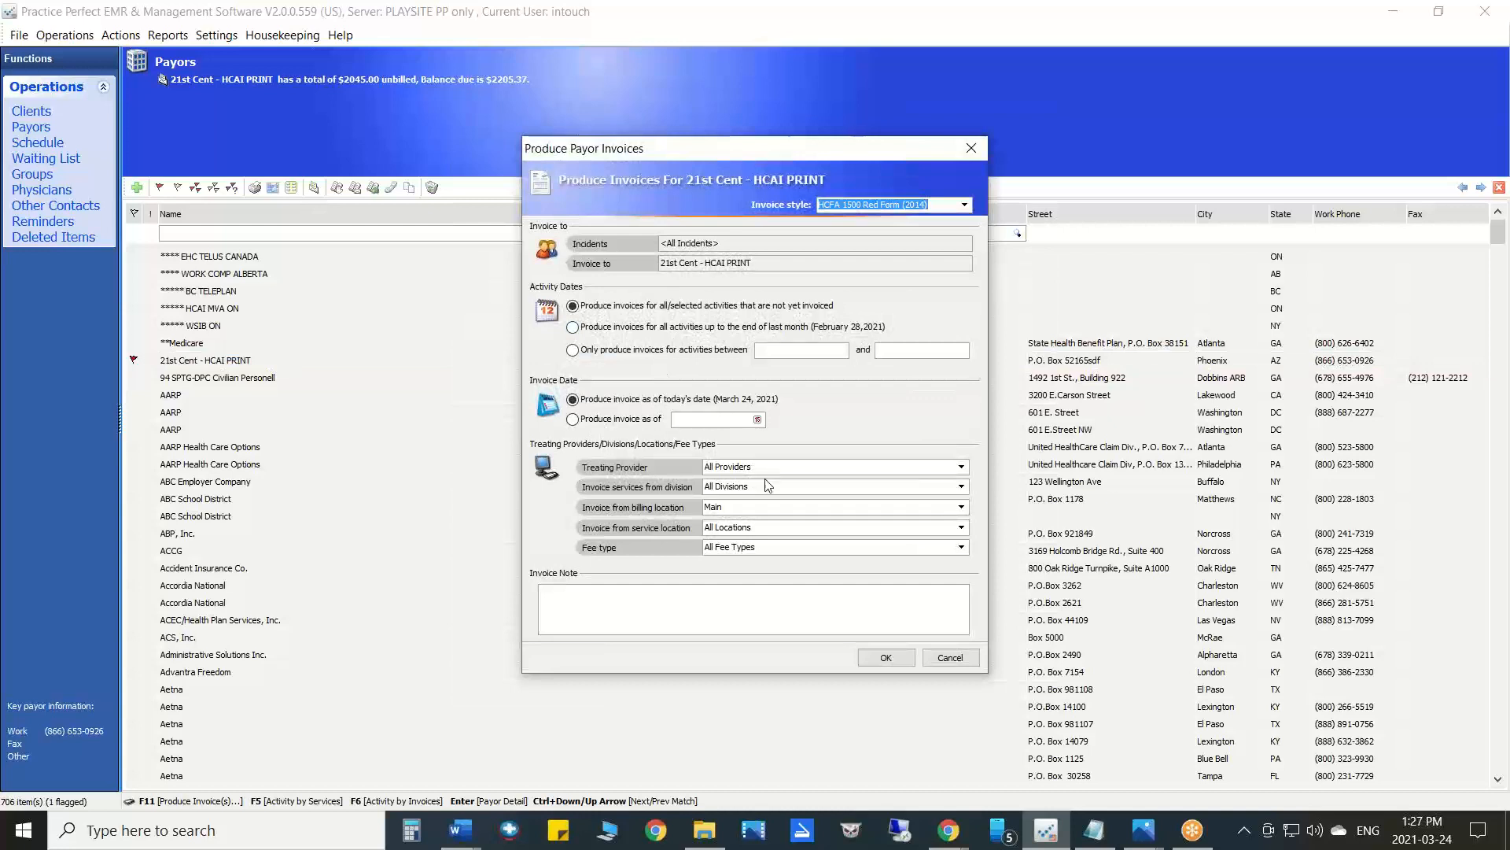
pyautogui.click(960, 507)
pyautogui.click(723, 560)
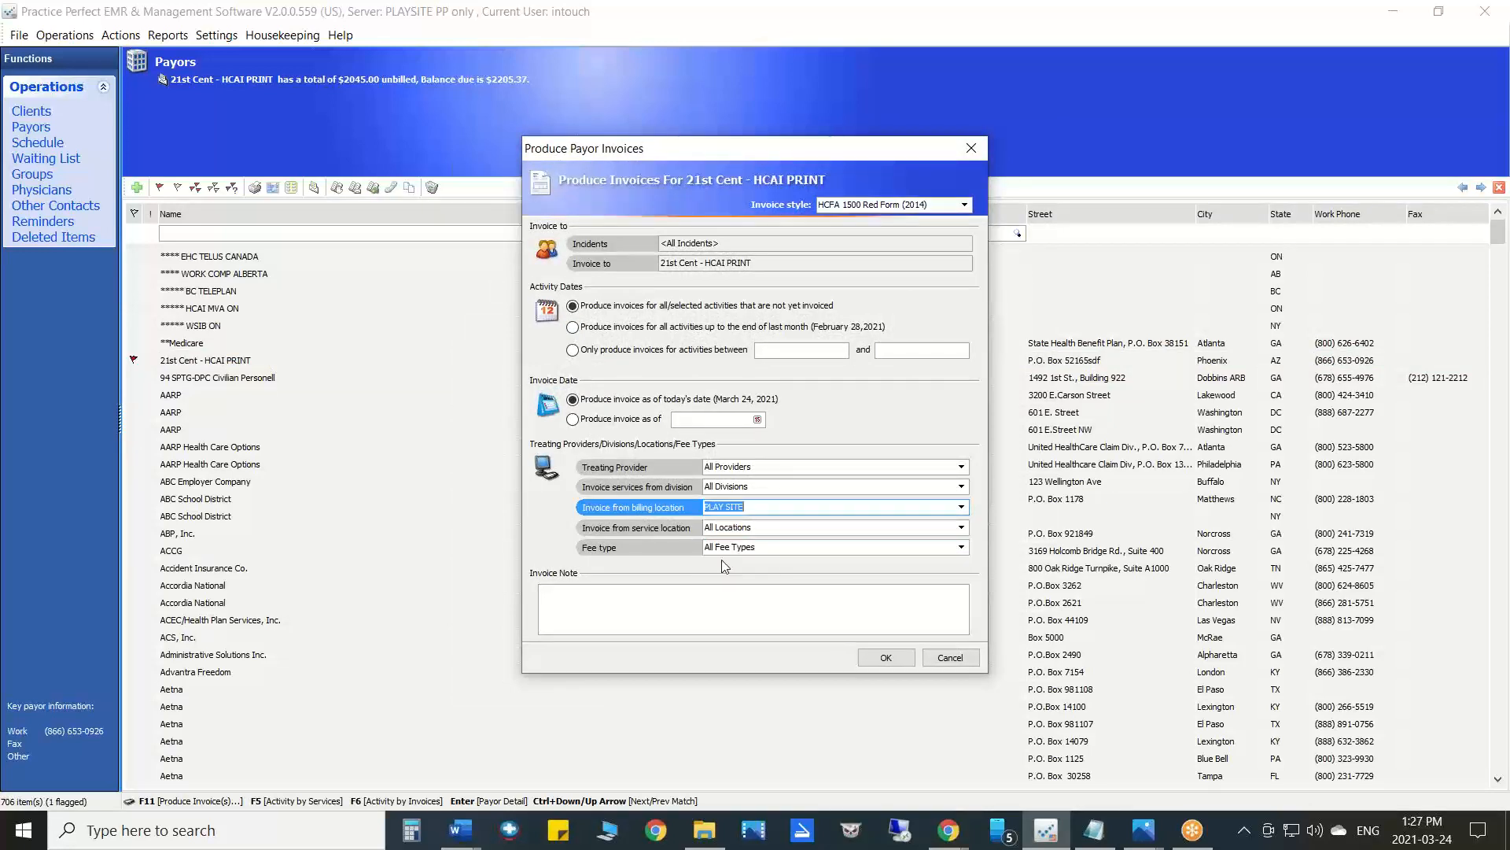
pyautogui.click(887, 657)
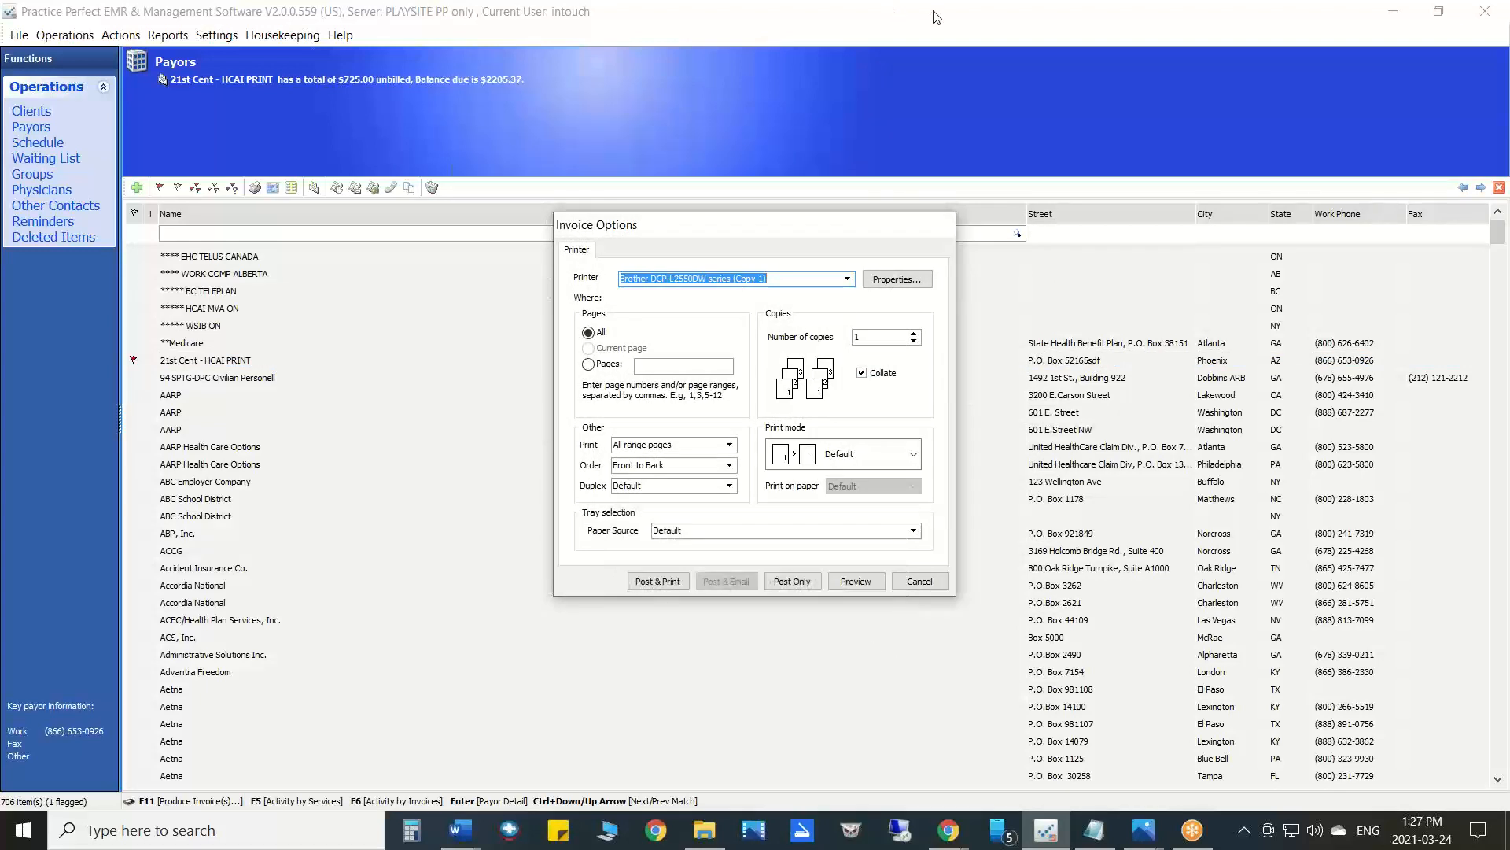
pyautogui.moveTo(721, 499)
pyautogui.mouseDown()
pyautogui.moveTo(660, 562)
pyautogui.moveTo(692, 549)
pyautogui.moveTo(604, 591)
pyautogui.moveTo(700, 607)
pyautogui.moveTo(700, 544)
pyautogui.mouseUp()
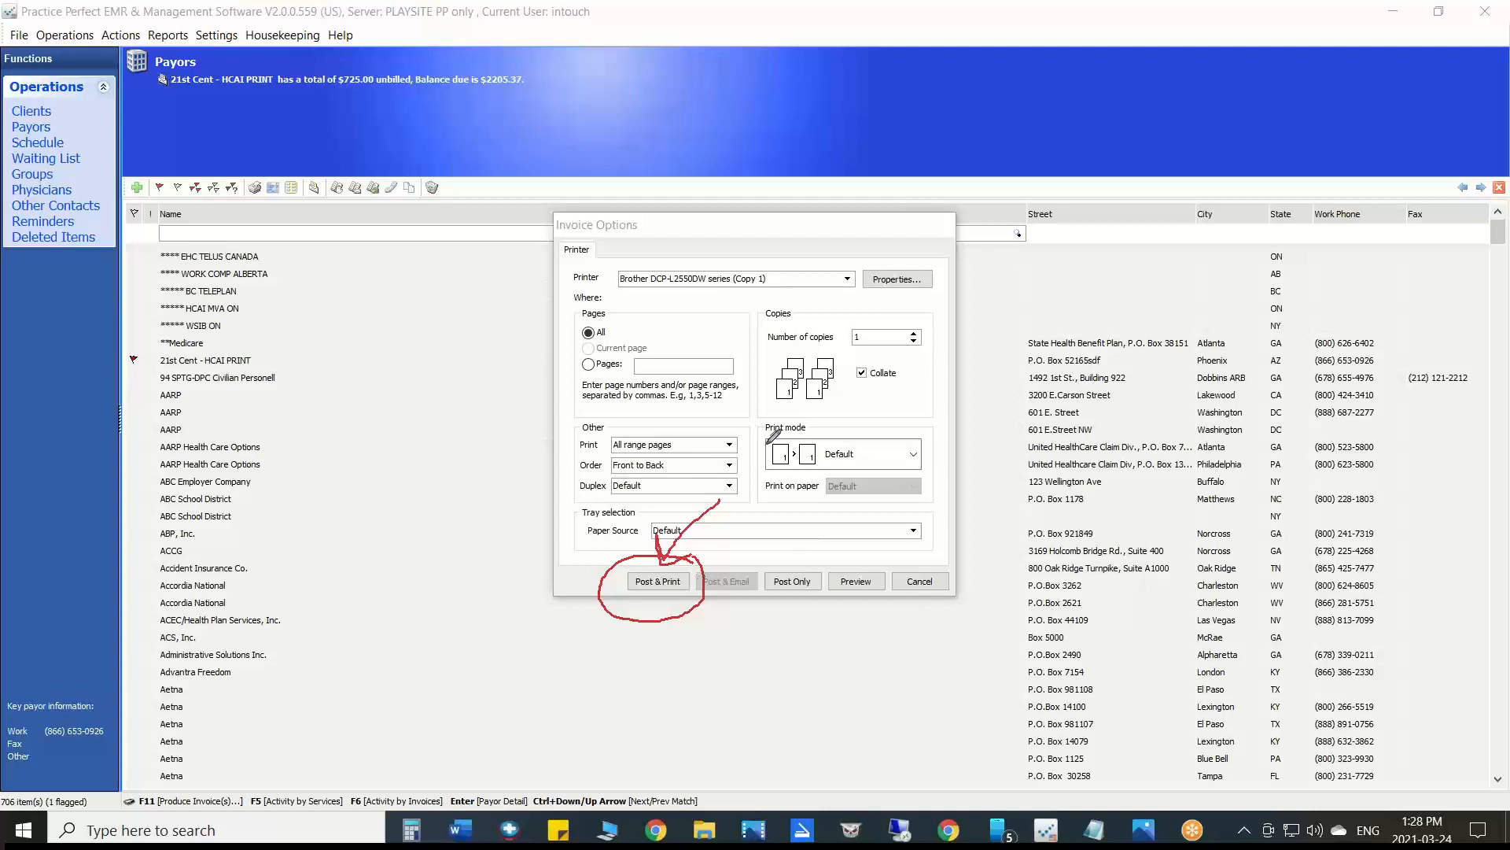
pyautogui.click(948, 140)
pyautogui.click(944, 16)
pyautogui.click(946, 39)
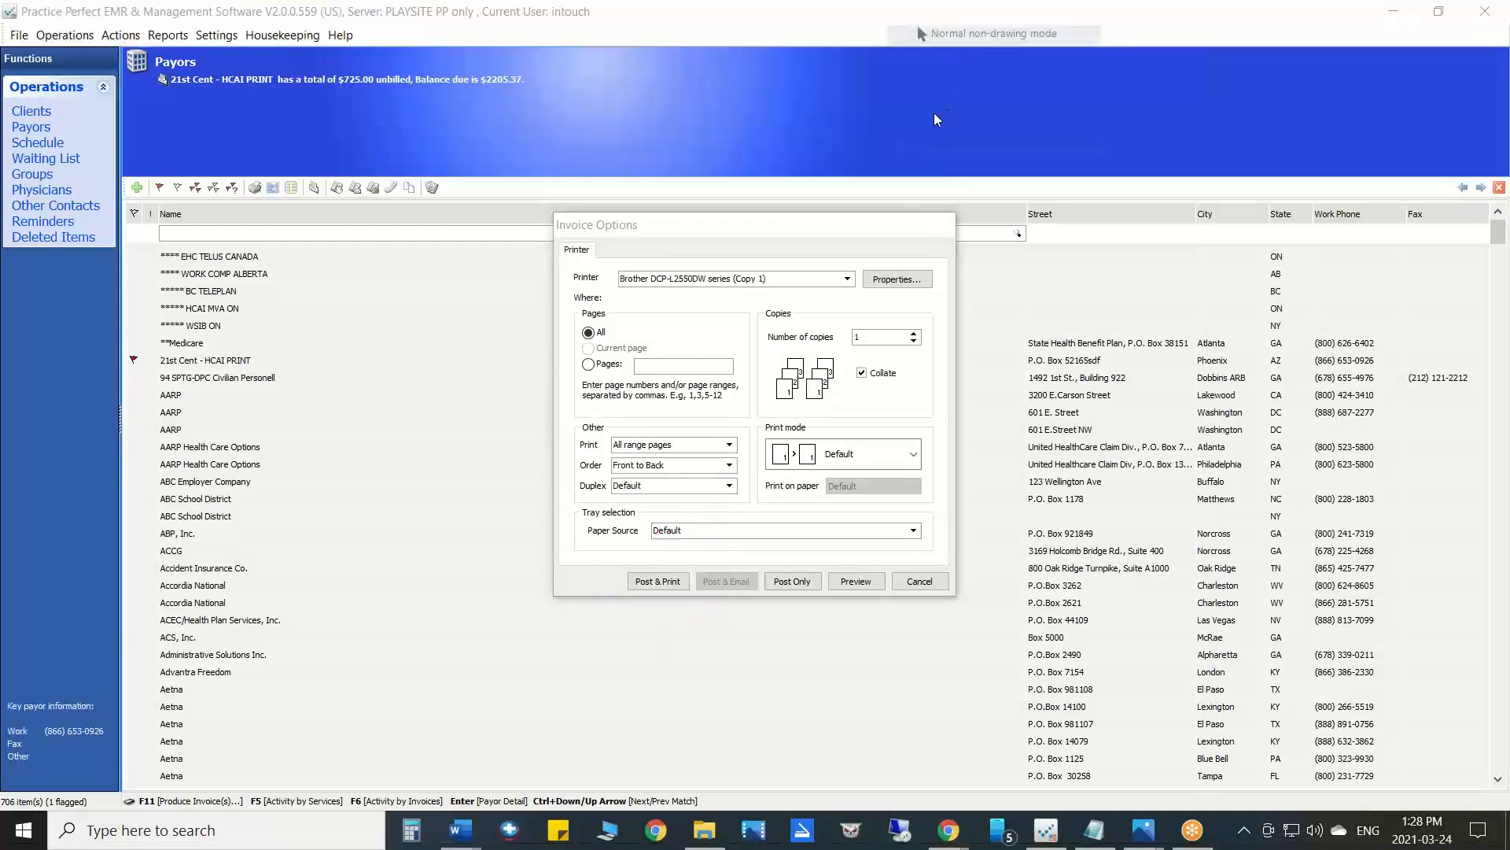
# - Preview the HCFA red form invoices, read through the claim pages, close the preview and cancel the invoice options
pyautogui.click(860, 588)
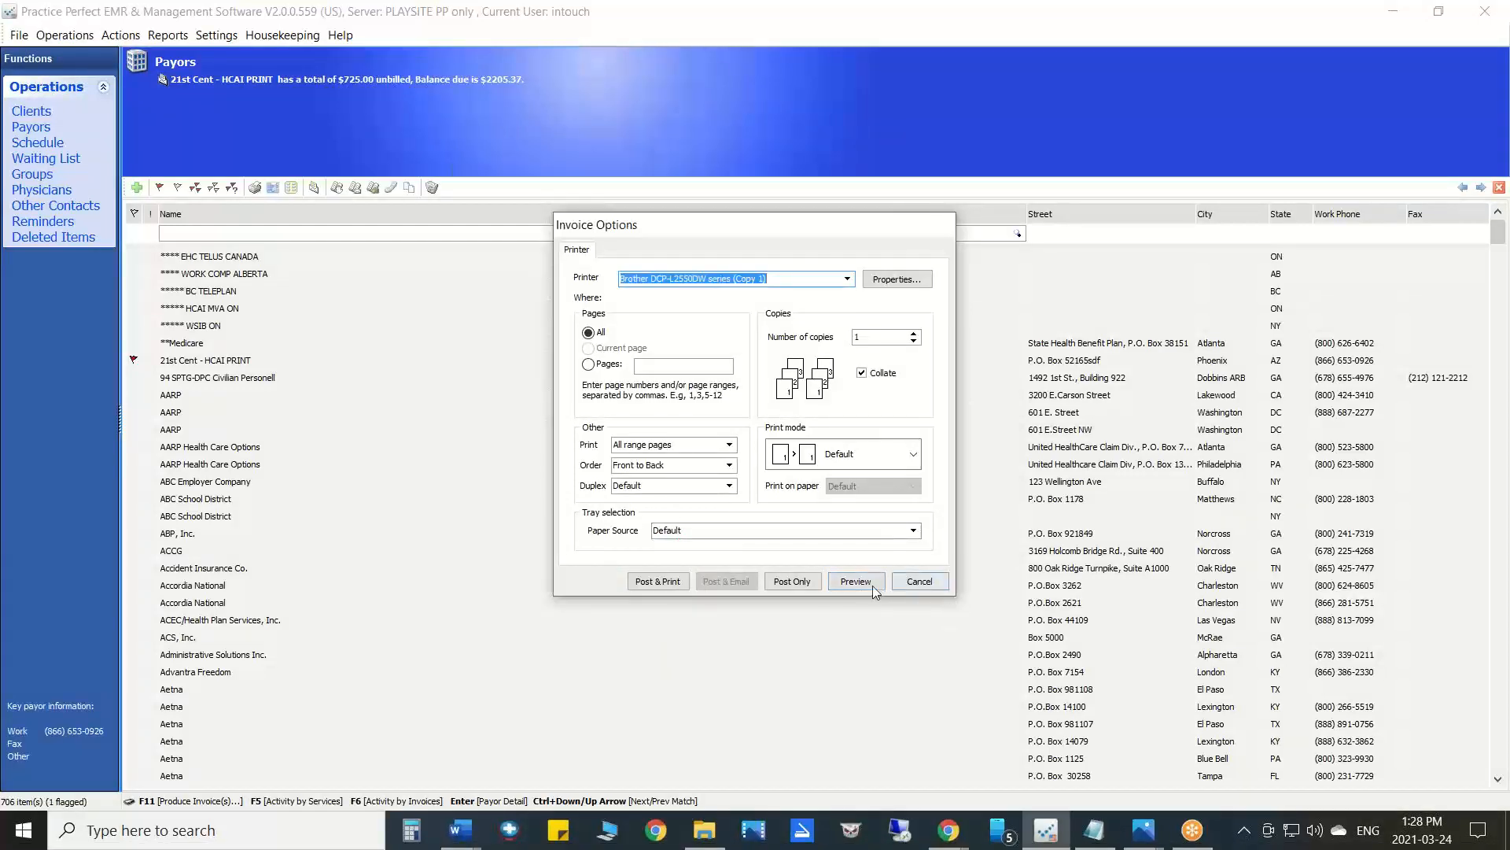
pyautogui.click(856, 582)
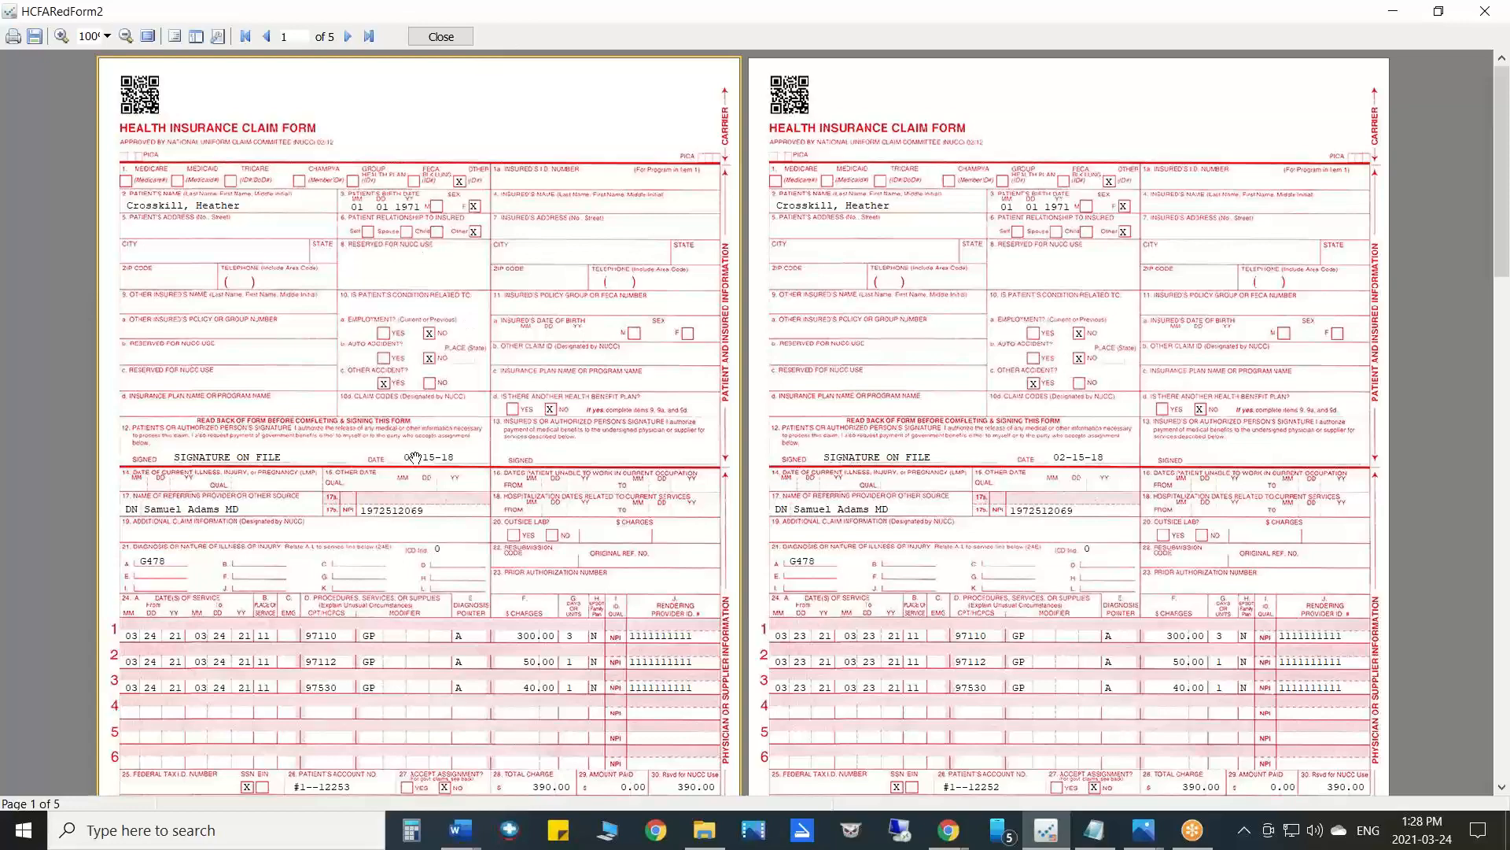
pyautogui.scroll(-3, 417, 452)
pyautogui.scroll(-7, 412, 460)
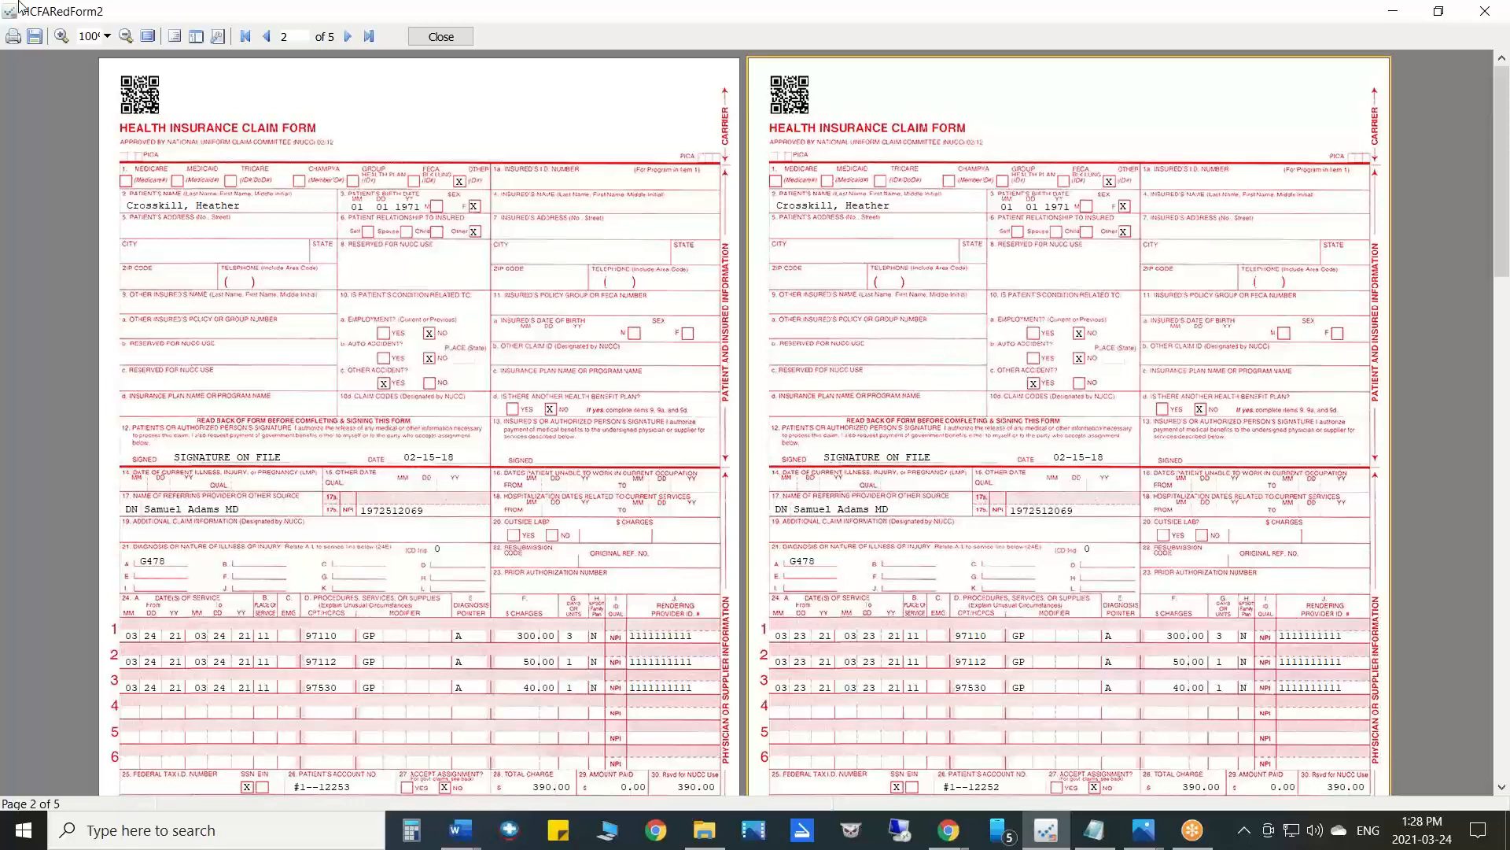
pyautogui.click(441, 37)
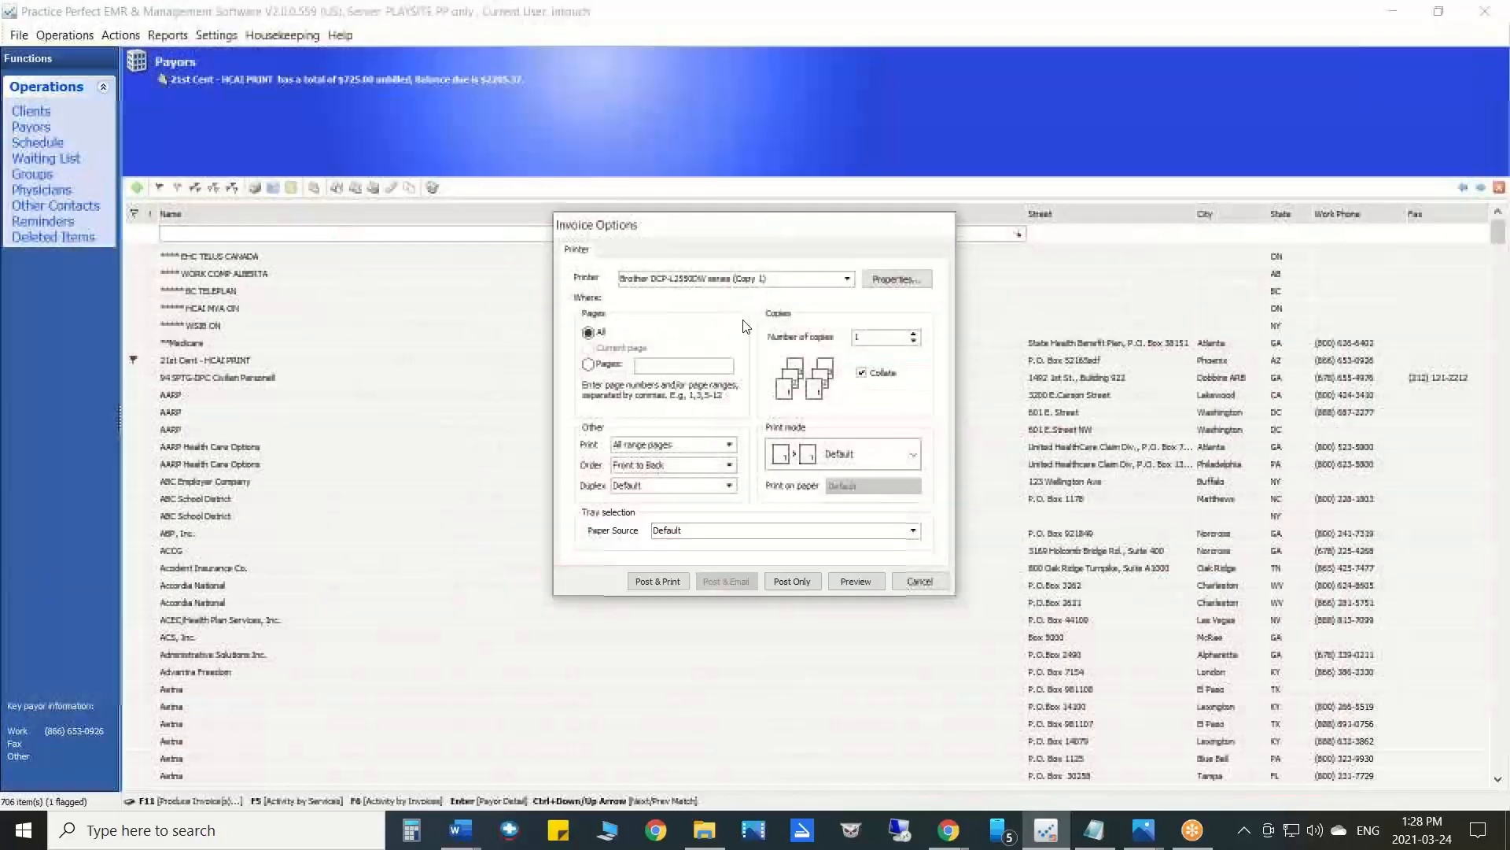
pyautogui.click(917, 582)
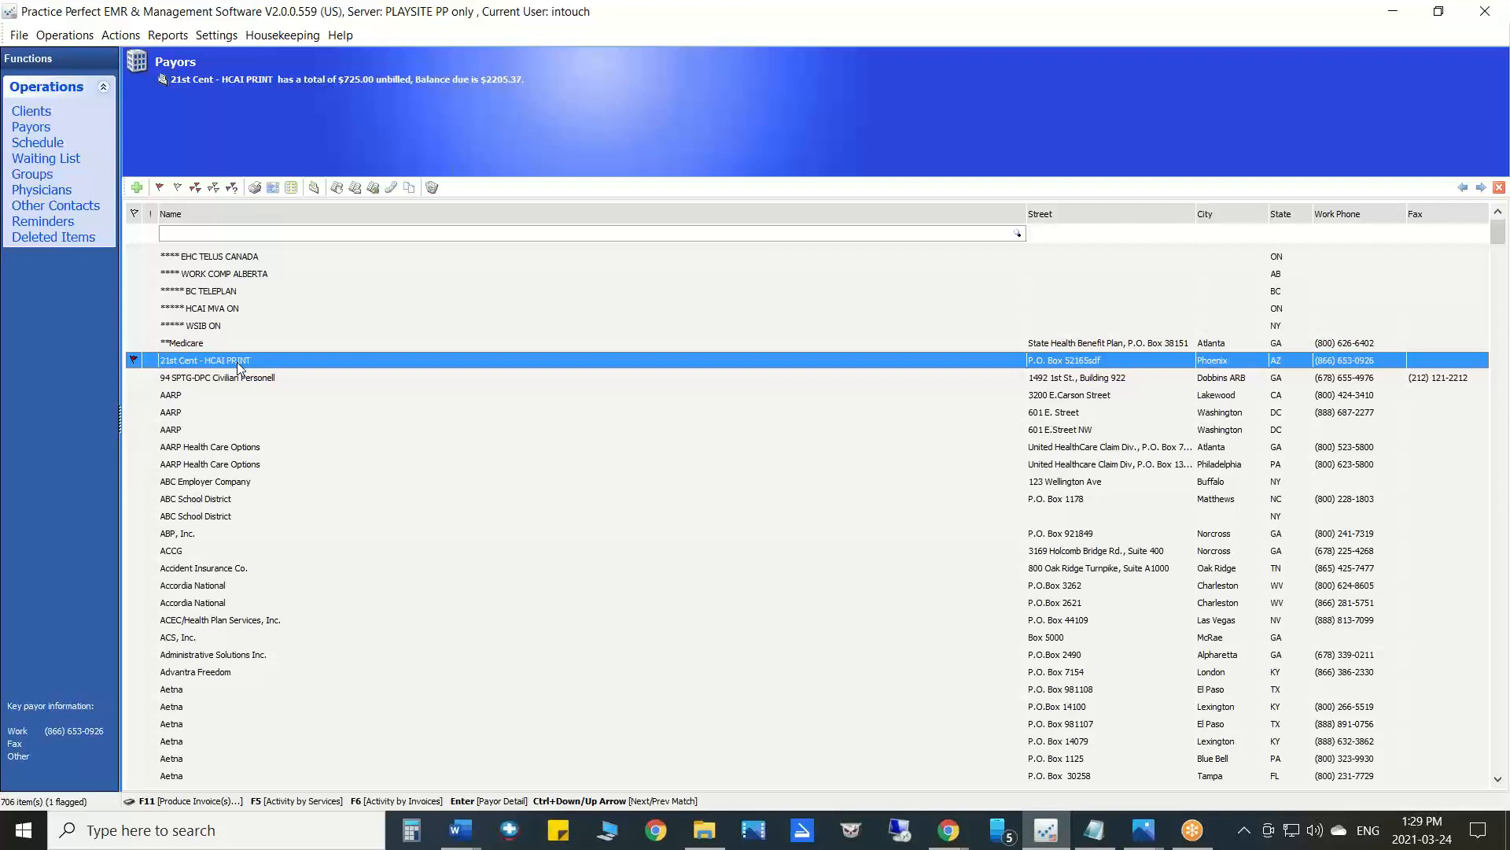
# - Open the activities by service for the 21st Cent - HCAI PRINT payor
pyautogui.click(336, 187)
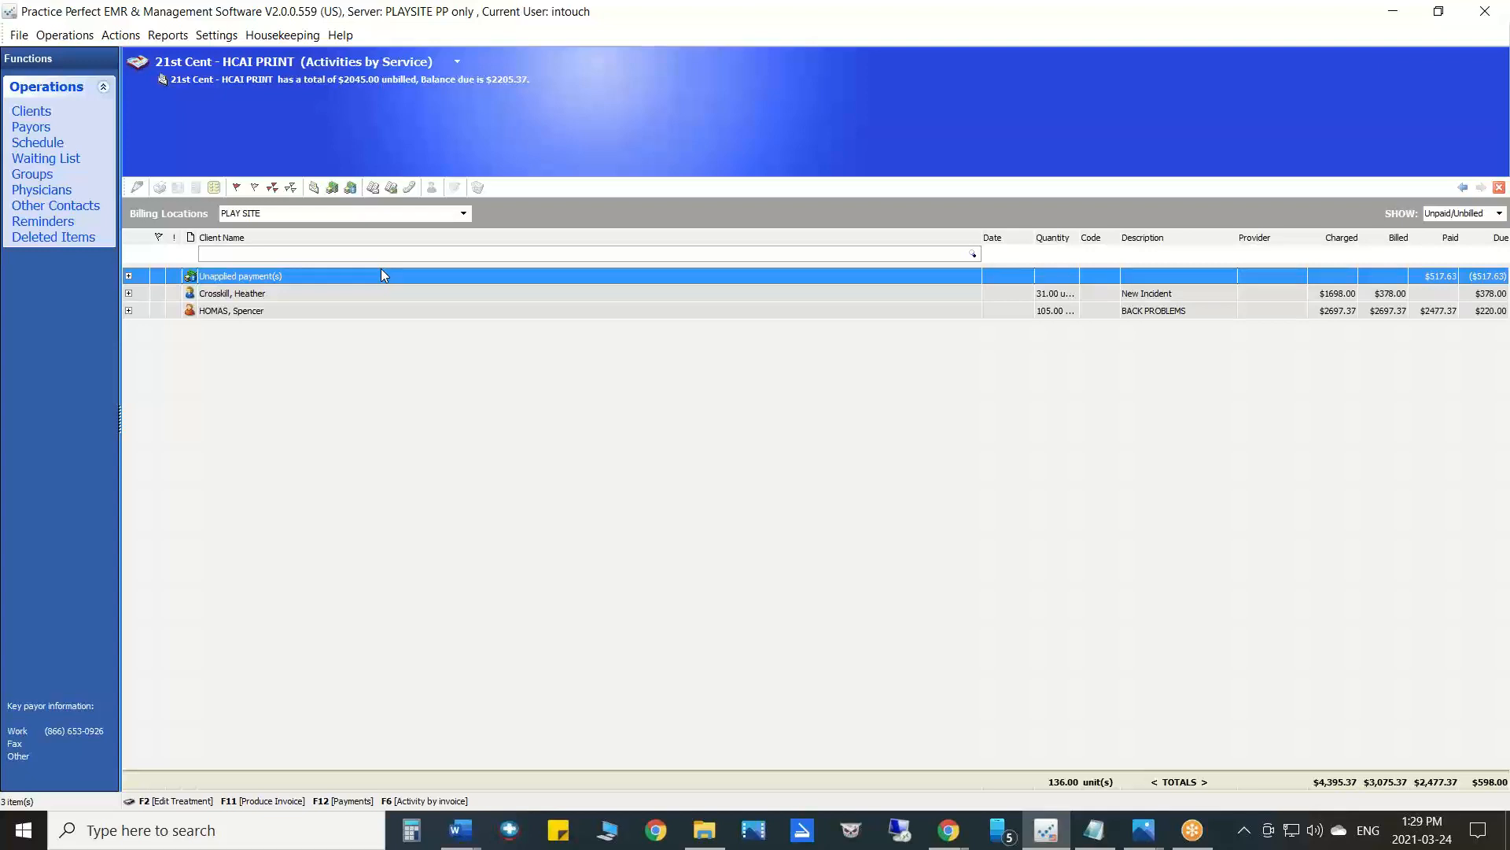
pyautogui.click(948, 16)
pyautogui.click(951, 63)
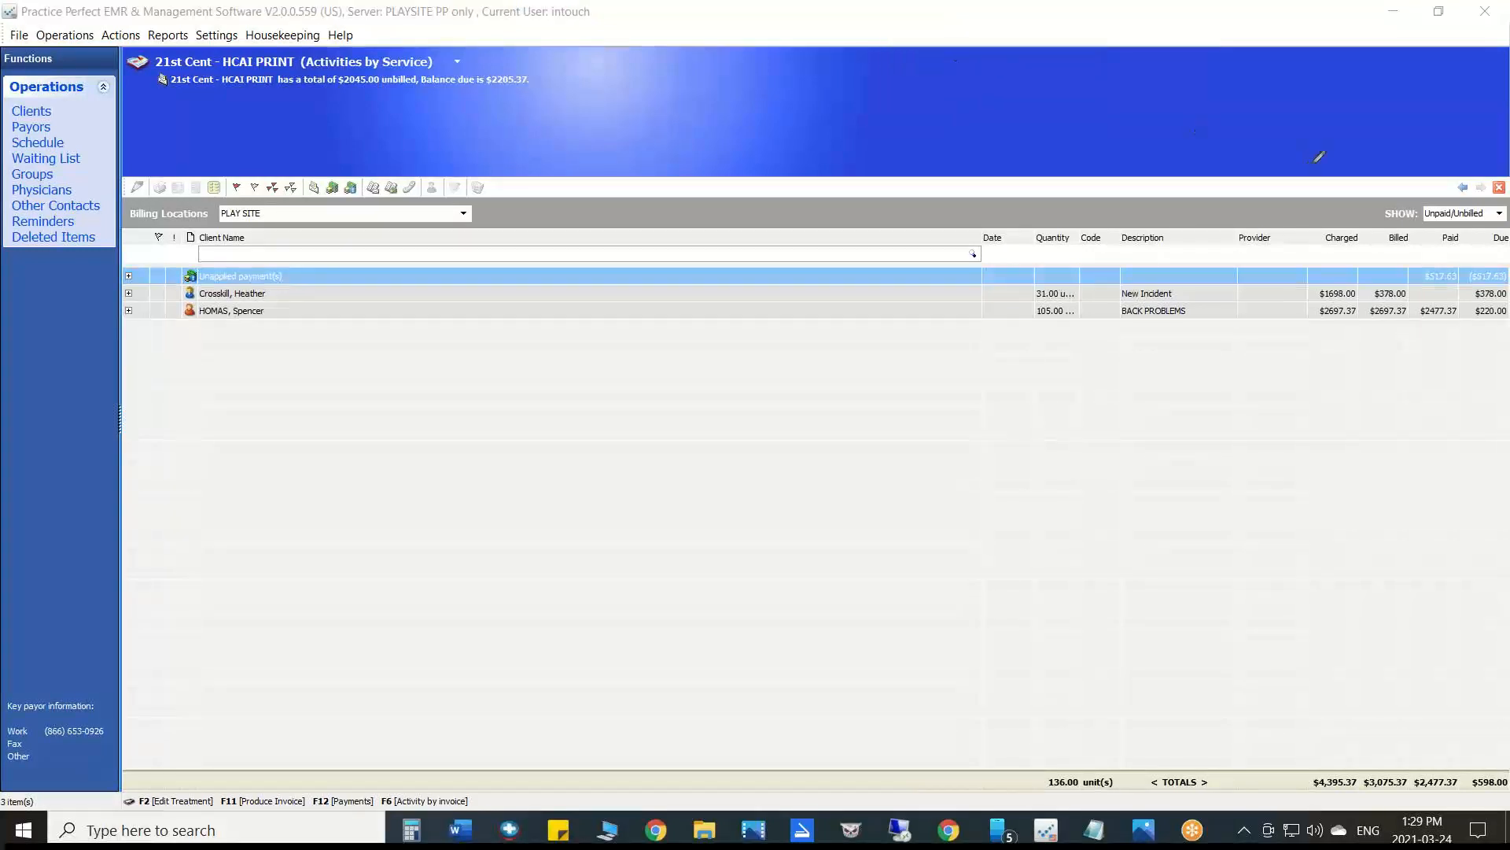
pyautogui.moveTo(1347, 140)
pyautogui.mouseDown()
pyautogui.moveTo(1343, 203)
pyautogui.moveTo(1361, 170)
pyautogui.mouseUp()
pyautogui.moveTo(1412, 284)
pyautogui.mouseDown()
pyautogui.moveTo(1421, 234)
pyautogui.moveTo(1376, 222)
pyautogui.moveTo(1364, 319)
pyautogui.moveTo(1428, 292)
pyautogui.moveTo(1423, 258)
pyautogui.mouseUp()
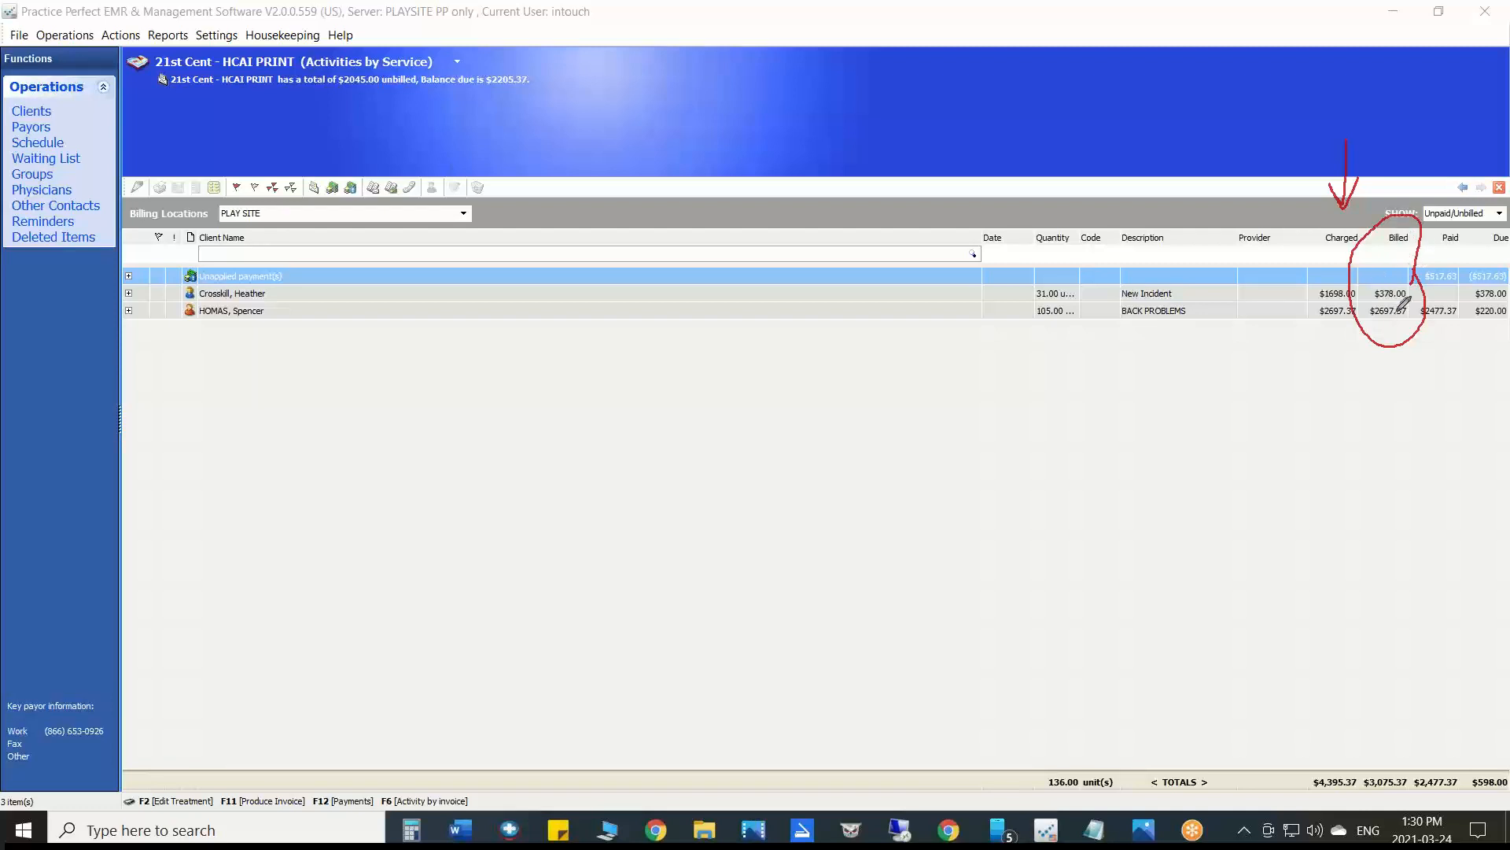
pyautogui.moveTo(377, 108)
pyautogui.mouseDown()
pyautogui.moveTo(494, 111)
pyautogui.moveTo(389, 52)
pyautogui.moveTo(429, 110)
pyautogui.mouseUp()
pyautogui.moveTo(433, 182)
pyautogui.mouseDown()
pyautogui.moveTo(403, 96)
pyautogui.moveTo(421, 110)
pyautogui.mouseUp()
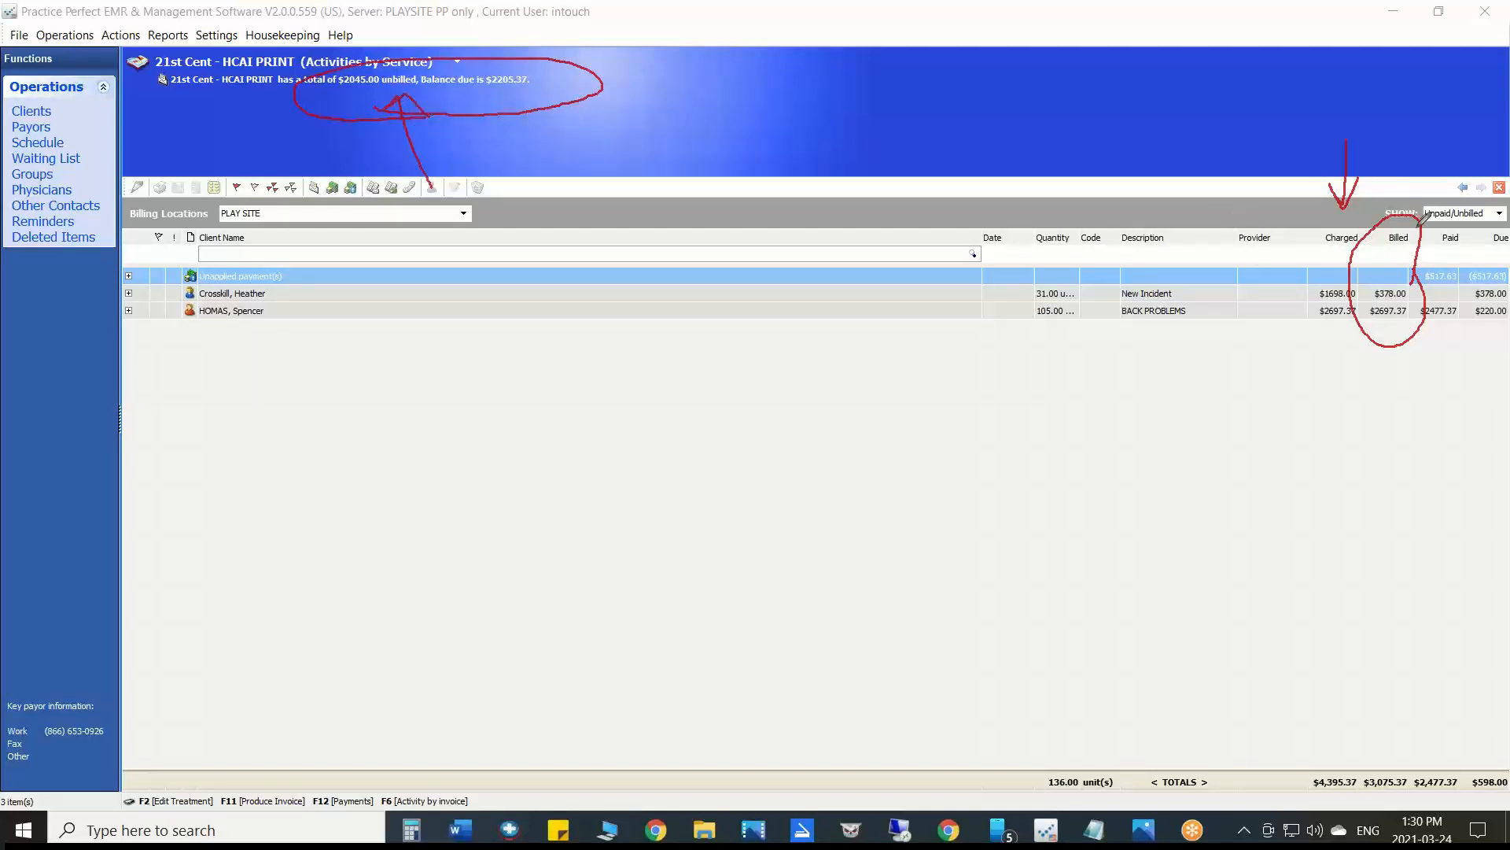
pyautogui.moveTo(1448, 226); pyautogui.dragTo(1446, 260)
pyautogui.moveTo(1434, 240)
pyautogui.mouseDown()
pyautogui.moveTo(1446, 260)
pyautogui.moveTo(1463, 247)
pyautogui.mouseUp()
pyautogui.click(952, 140)
# - Preview the Unbilled Services finance report as of 2021-03-24 for all payors at the PLAY SITE location
pyautogui.click(177, 41)
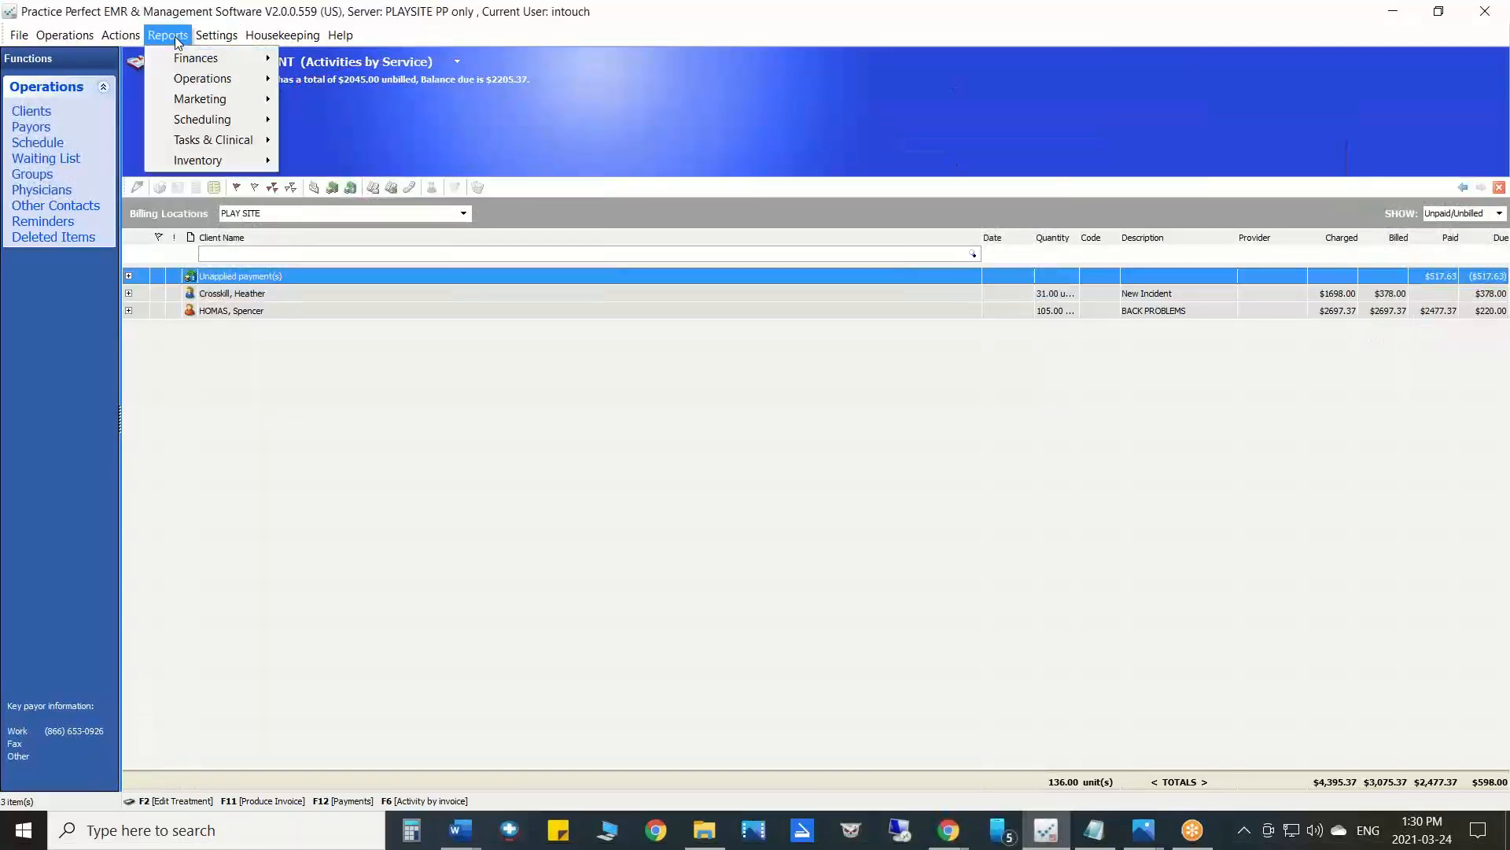
pyautogui.moveTo(185, 58)
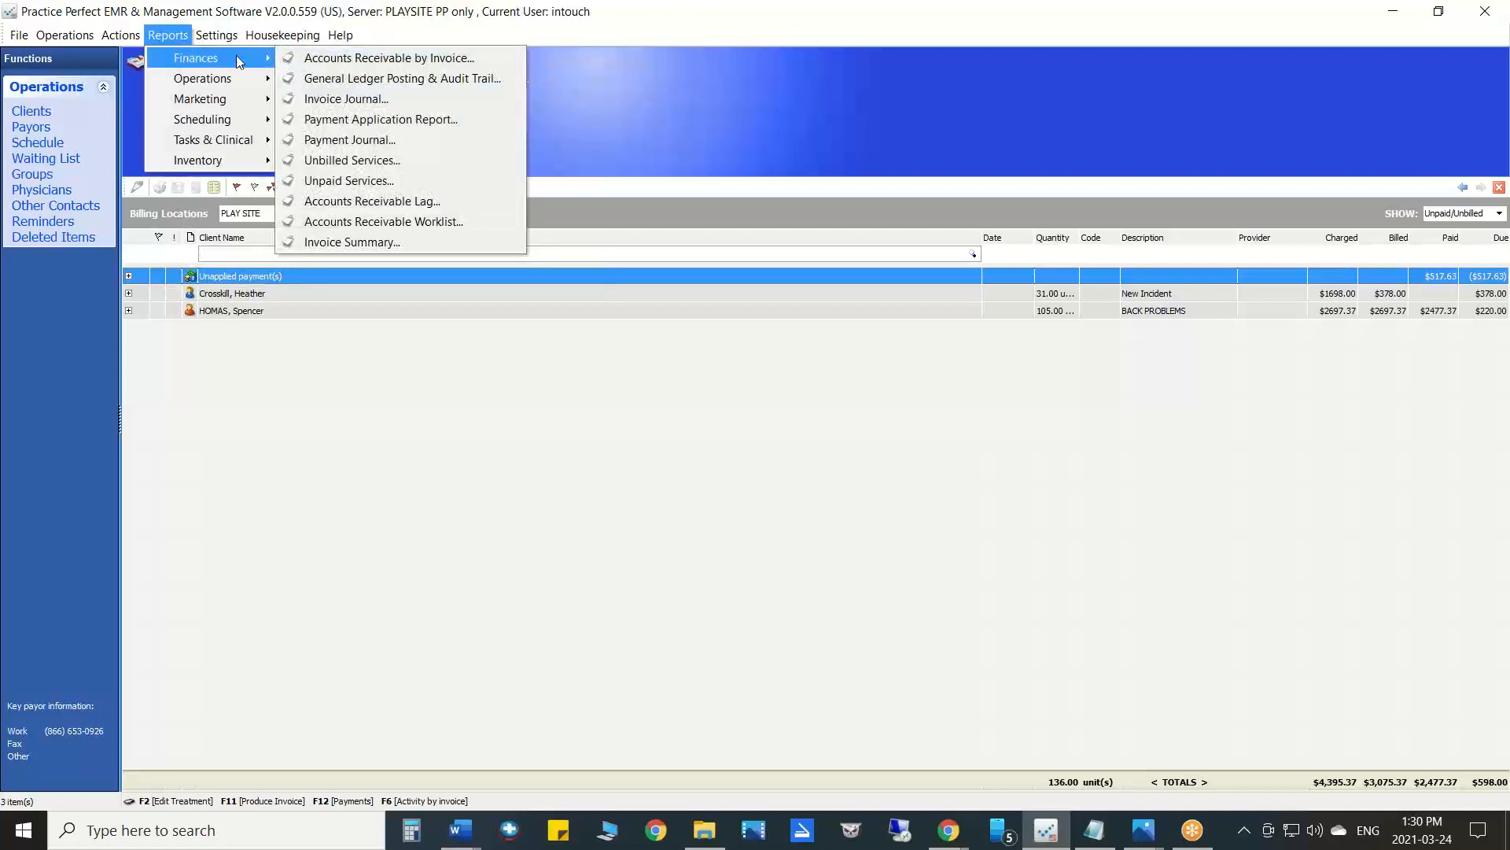
pyautogui.click(353, 160)
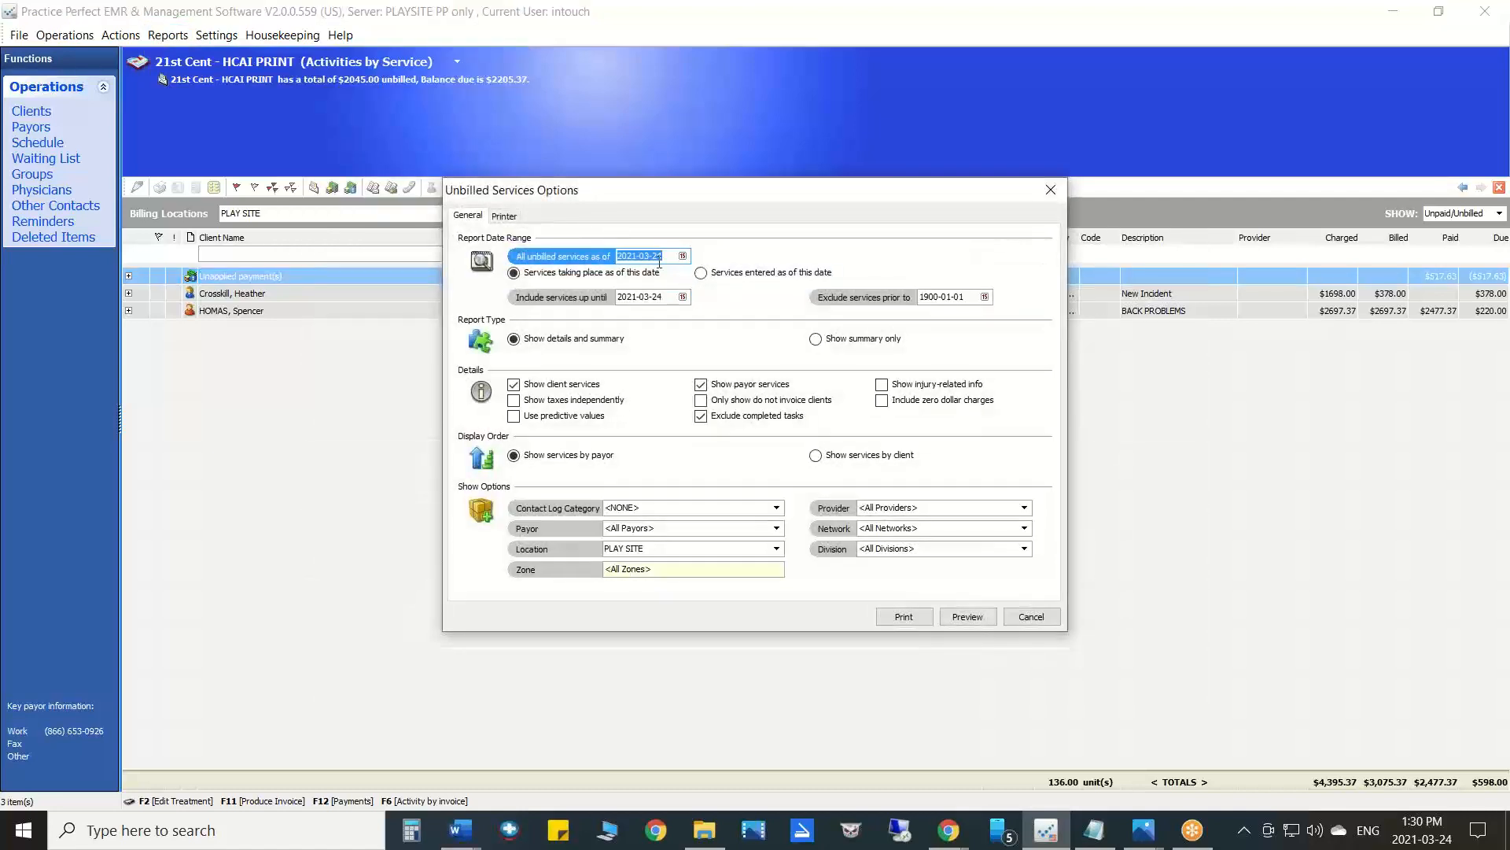
pyautogui.click(659, 258)
pyautogui.click(966, 617)
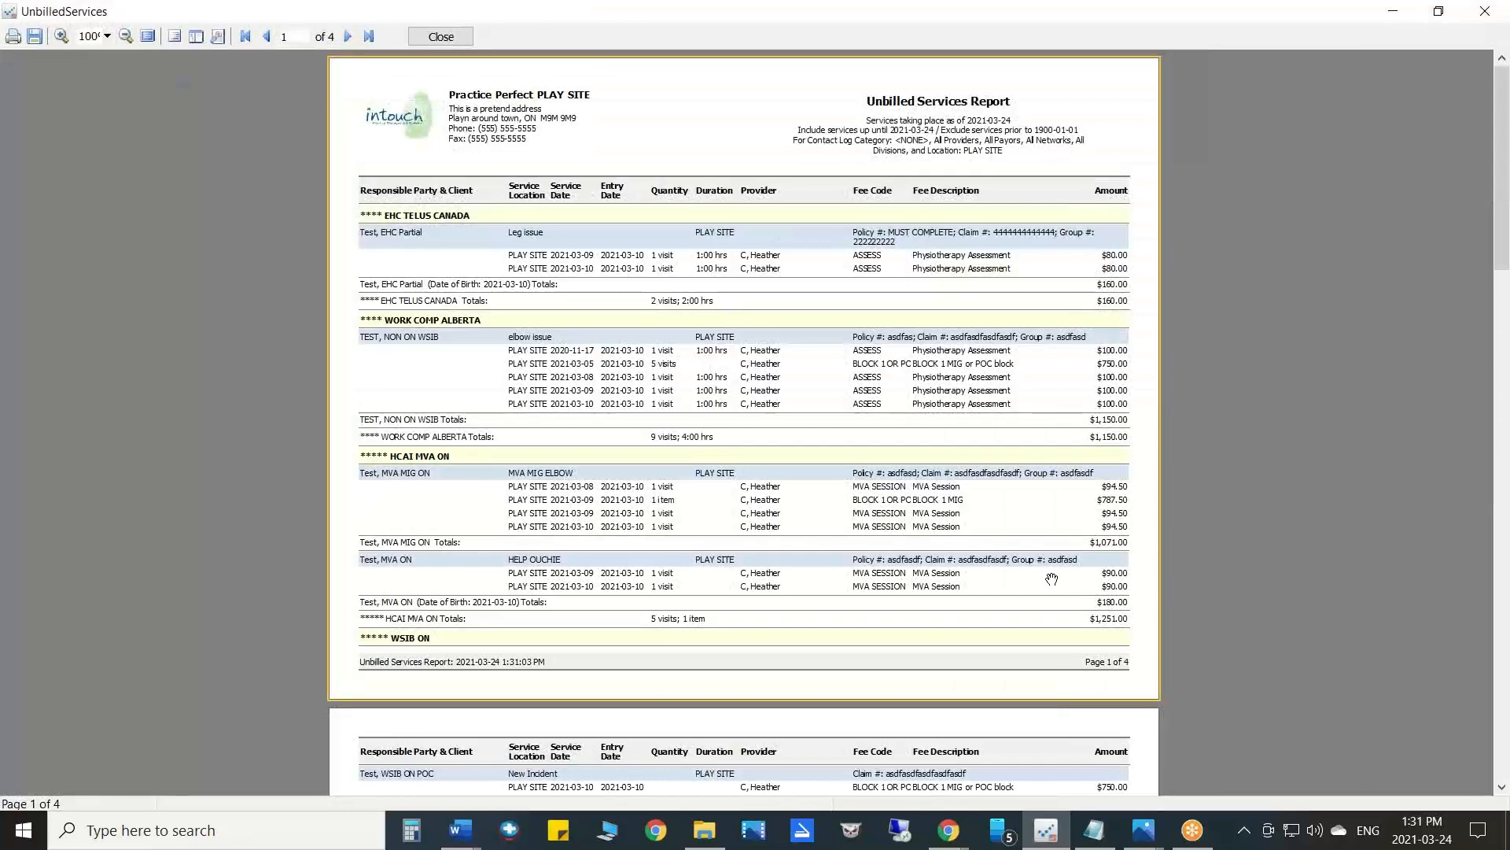
# - Read through the unbilled services listed by payor, then close the report and its options and return to the payors list
pyautogui.scroll(-3, 643, 602)
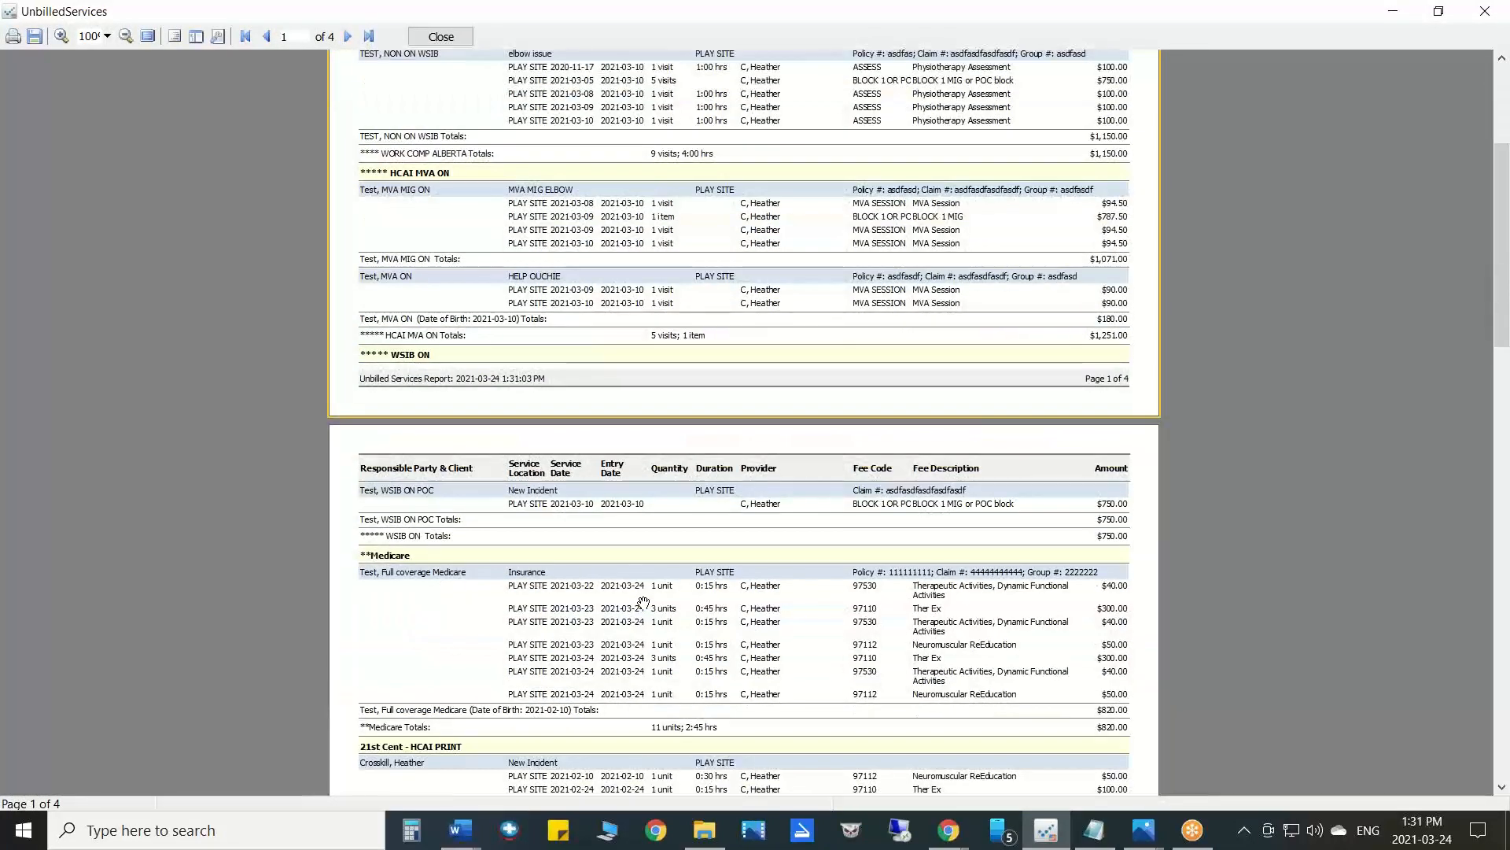
pyautogui.scroll(-4, 643, 602)
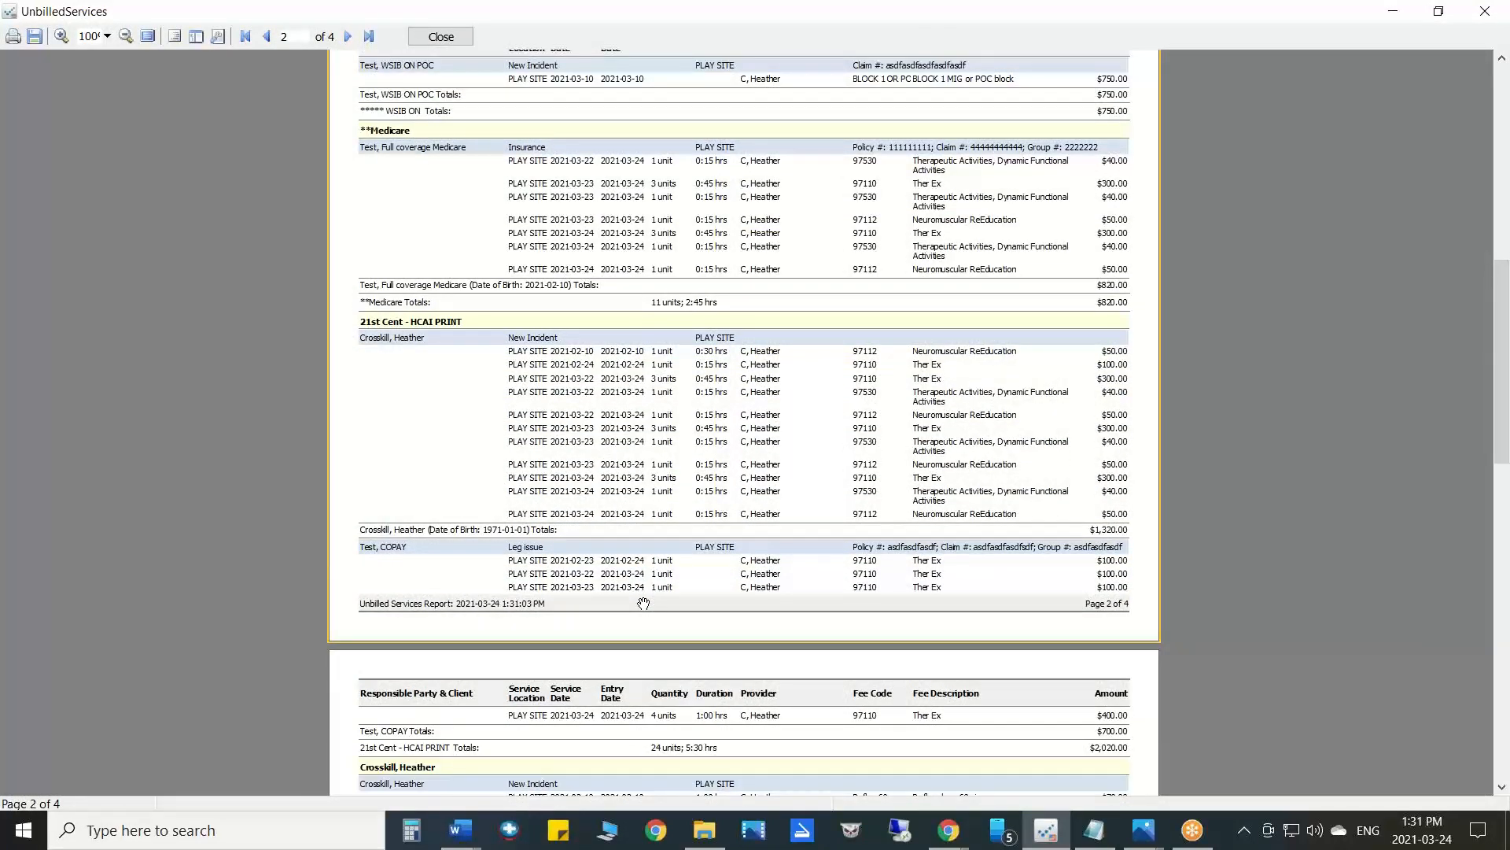
pyautogui.scroll(4, 644, 602)
pyautogui.scroll(4, 643, 603)
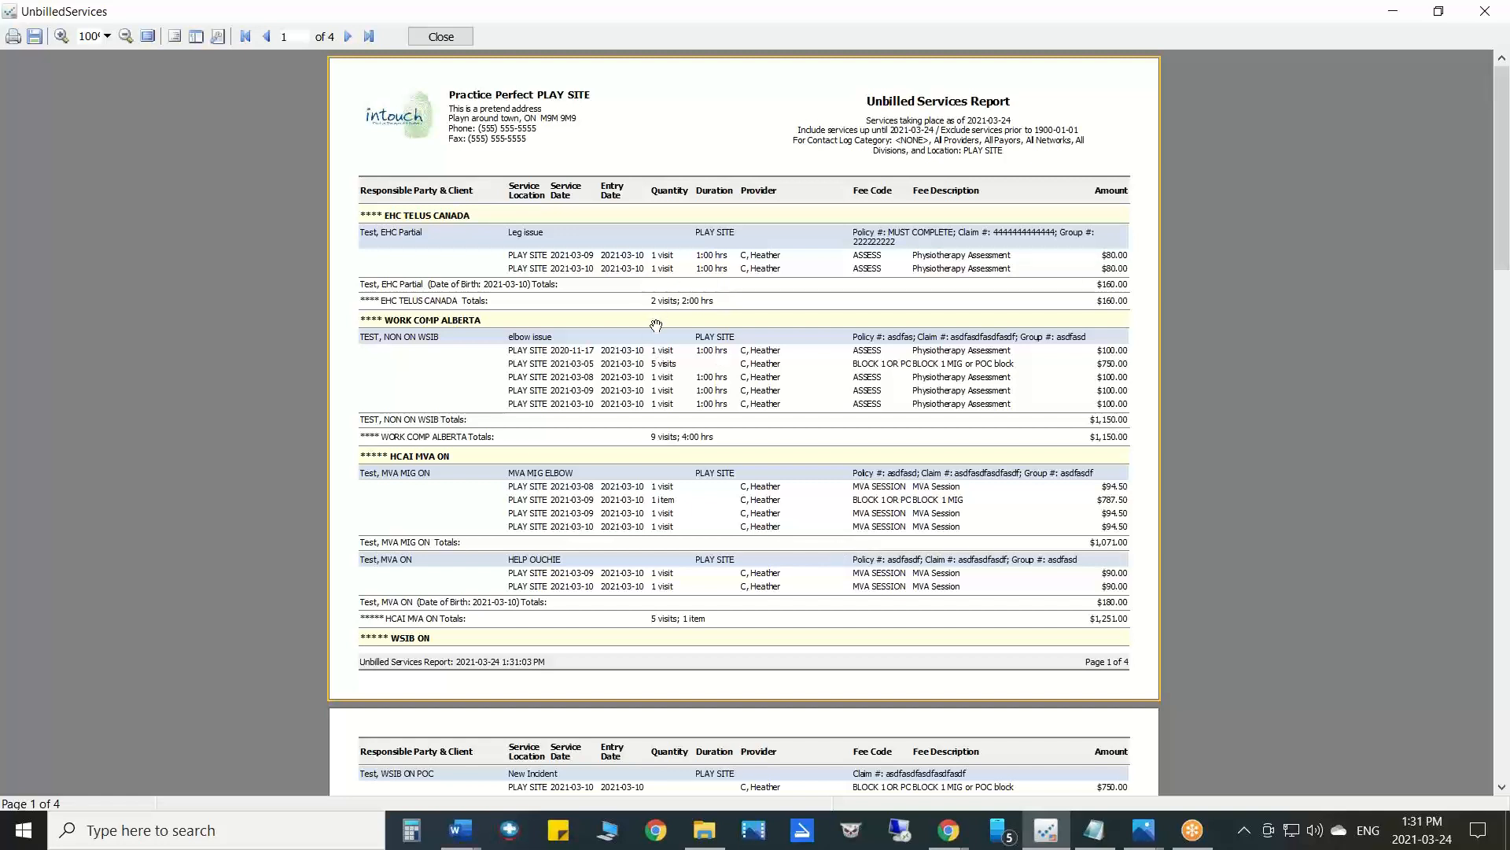
pyautogui.click(442, 38)
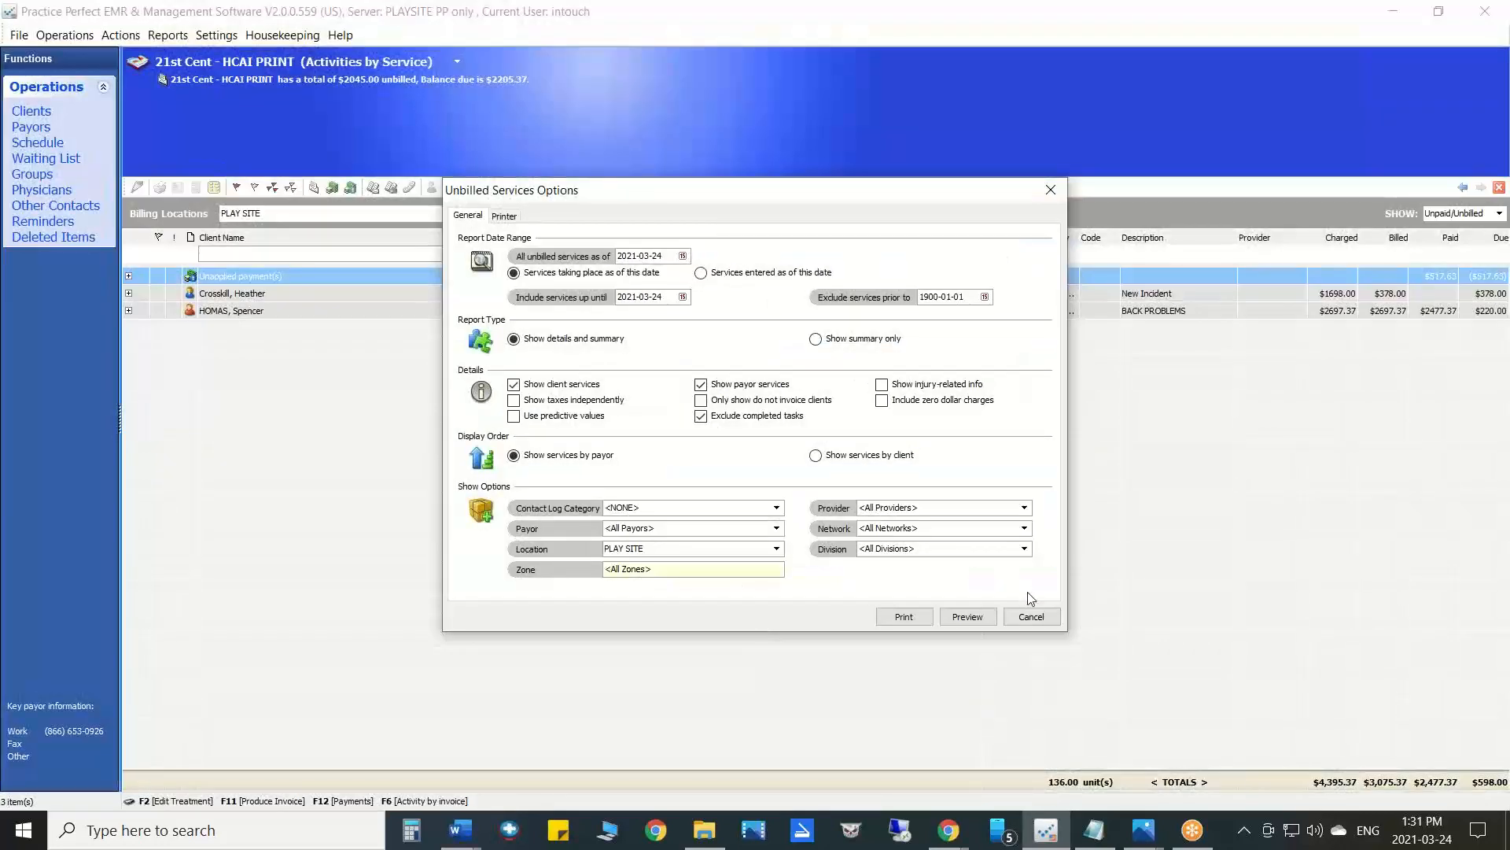
pyautogui.click(1031, 616)
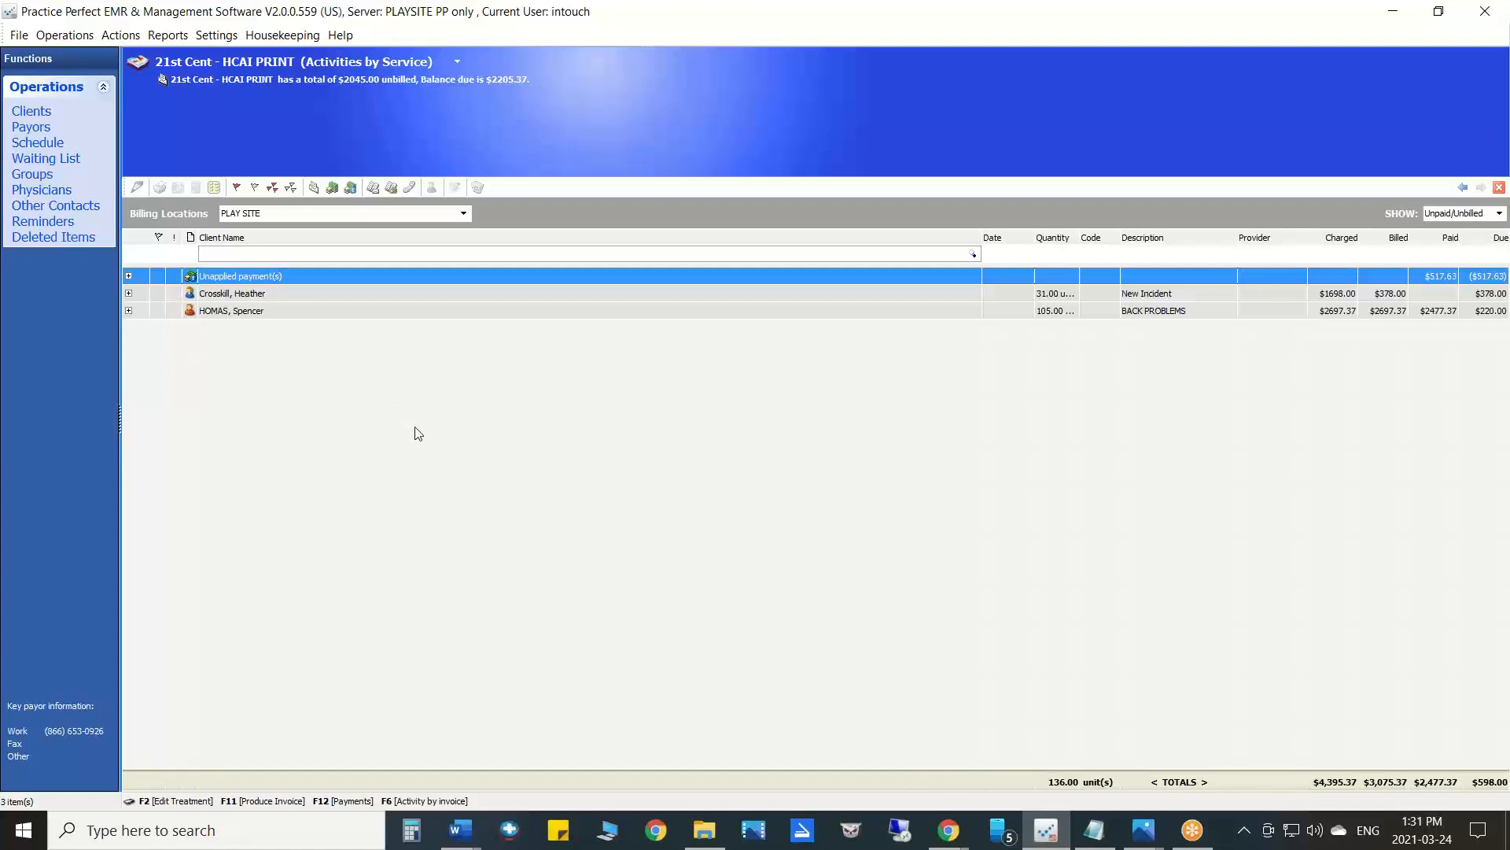
pyautogui.click(1462, 188)
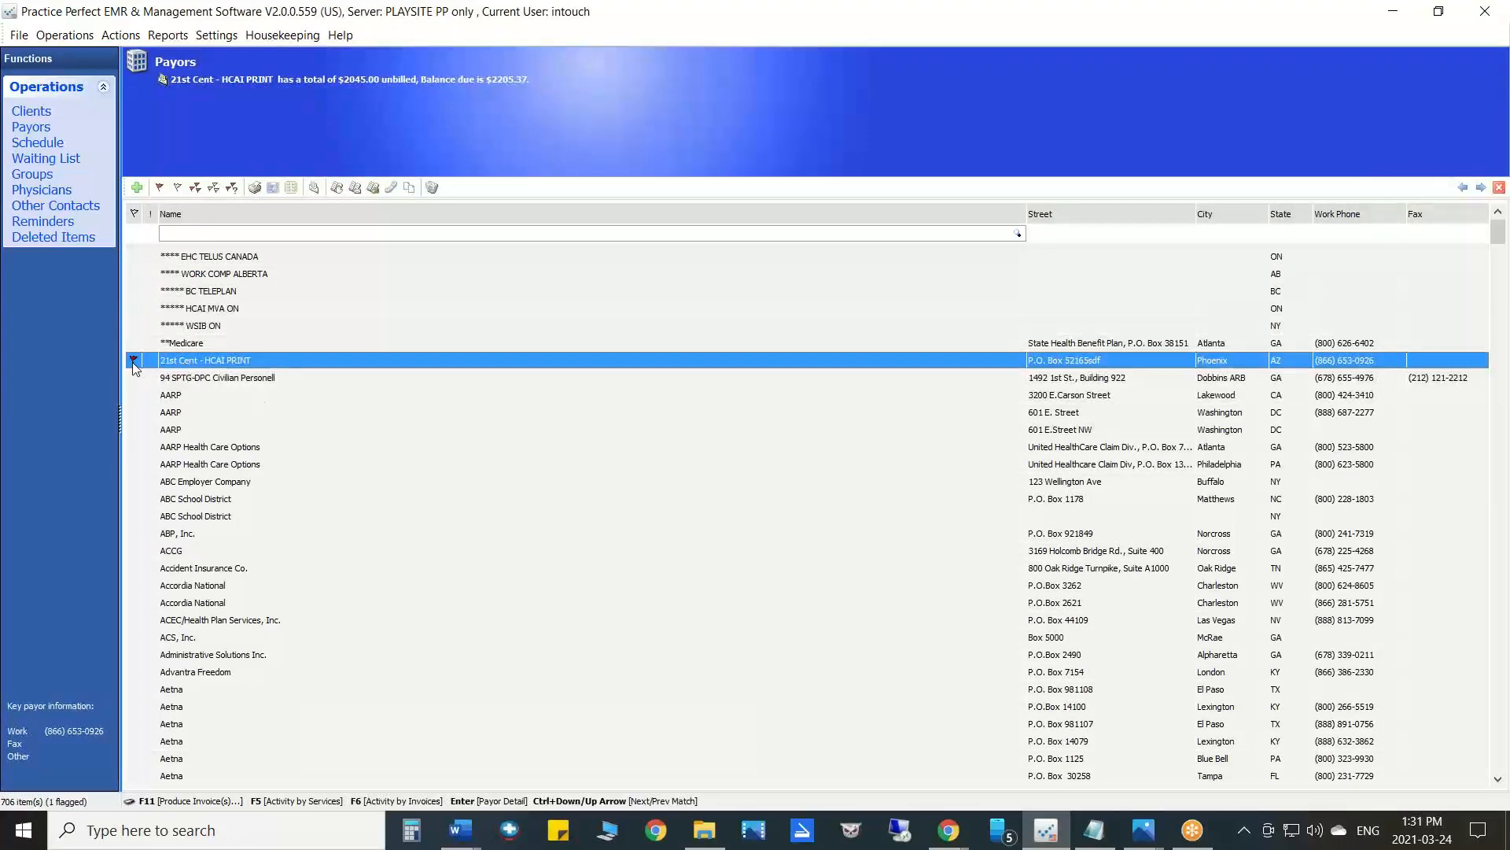
# - Open the activities by service for the payor 21st Cent - HCAI PRINT
pyautogui.click(134, 362)
pyautogui.click(134, 361)
pyautogui.click(337, 189)
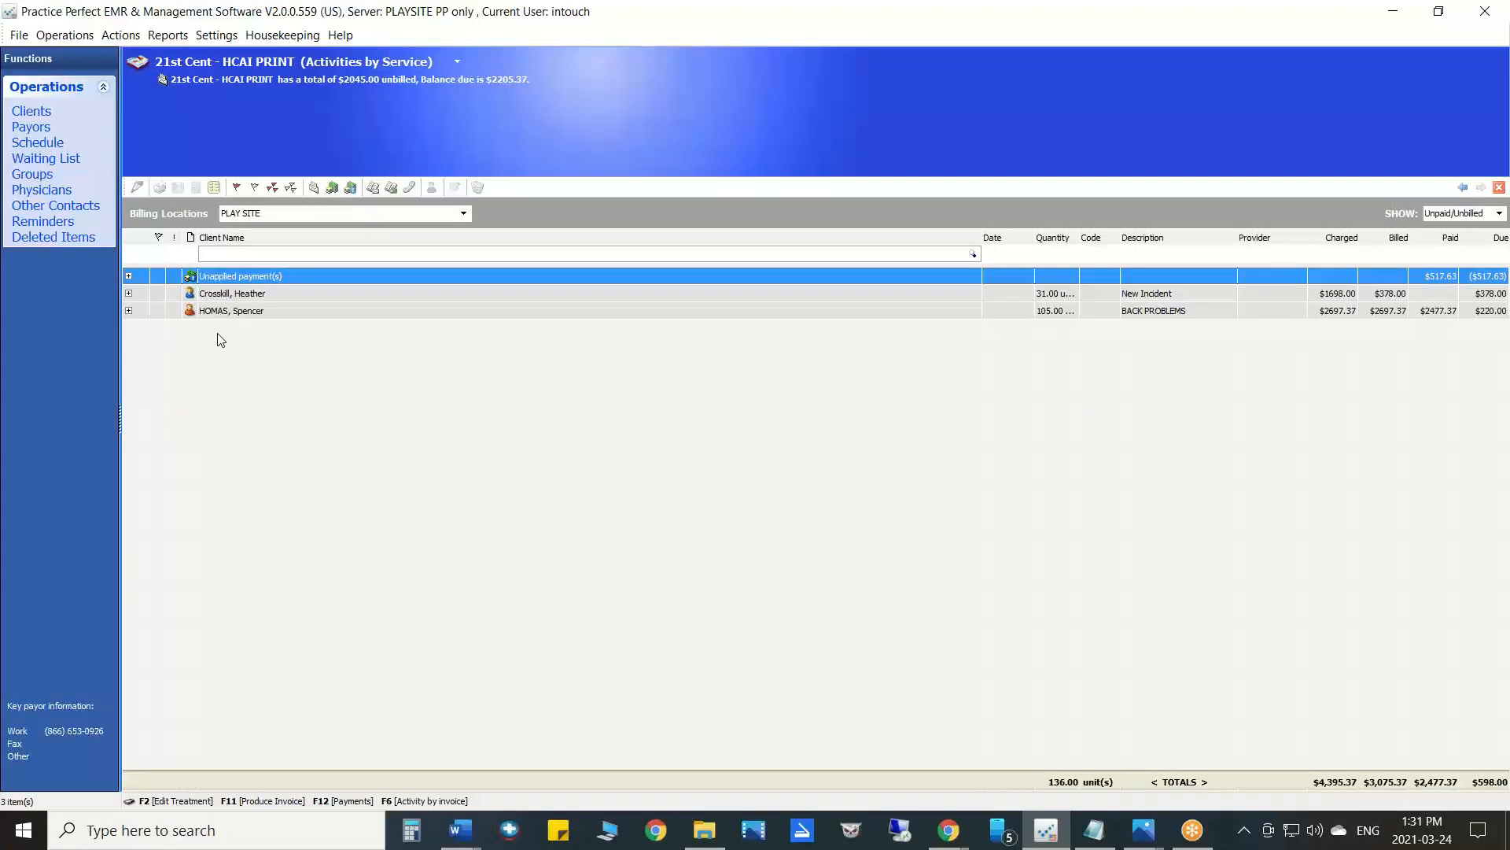
# - Try flagging the unapplied payments row and the two client rows in the payor's activities, and remove the flags again
pyautogui.click(157, 310)
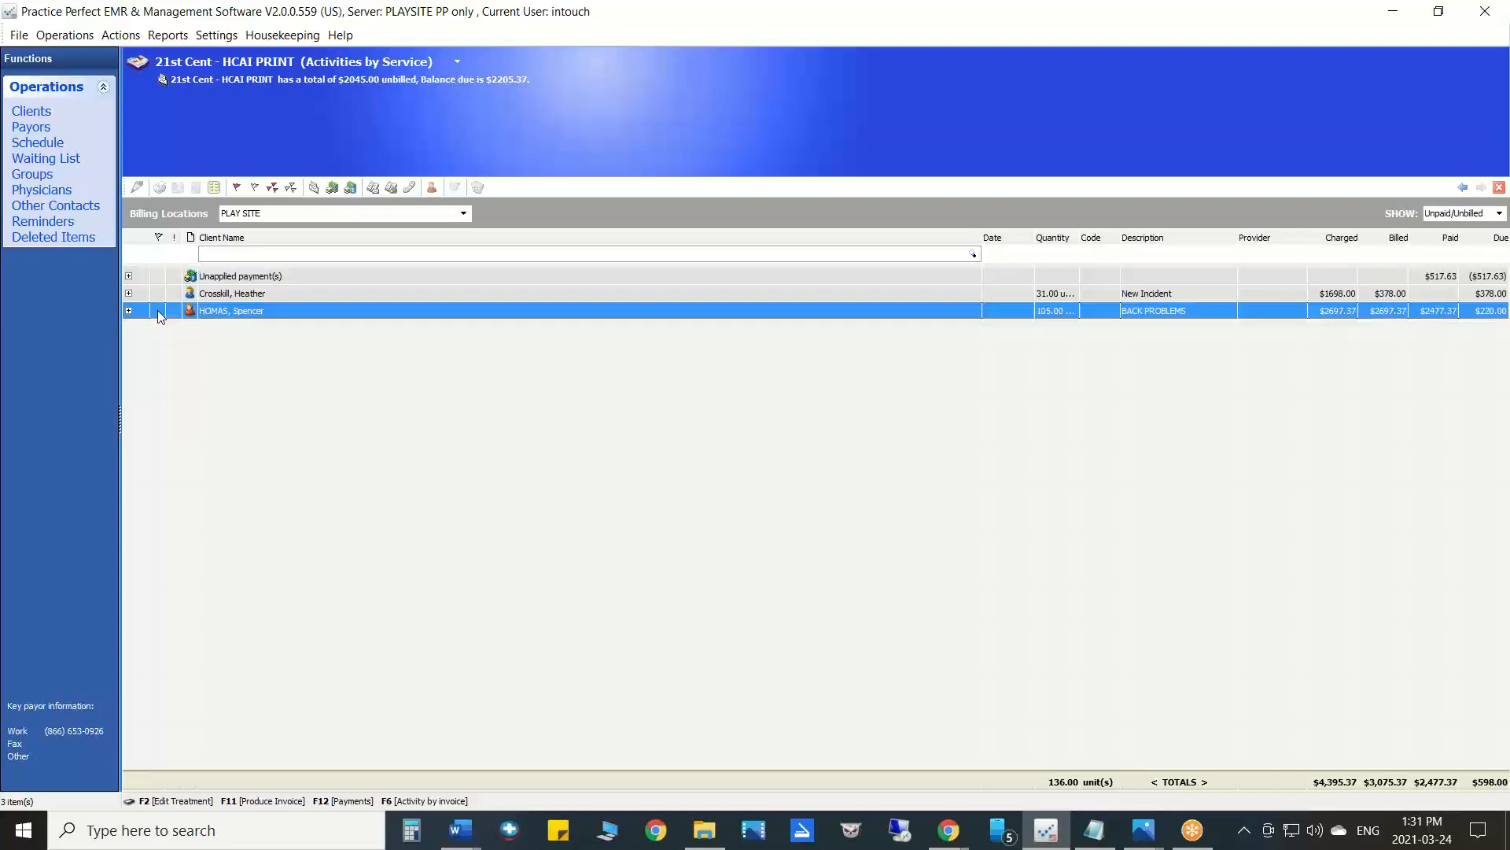
pyautogui.click(159, 276)
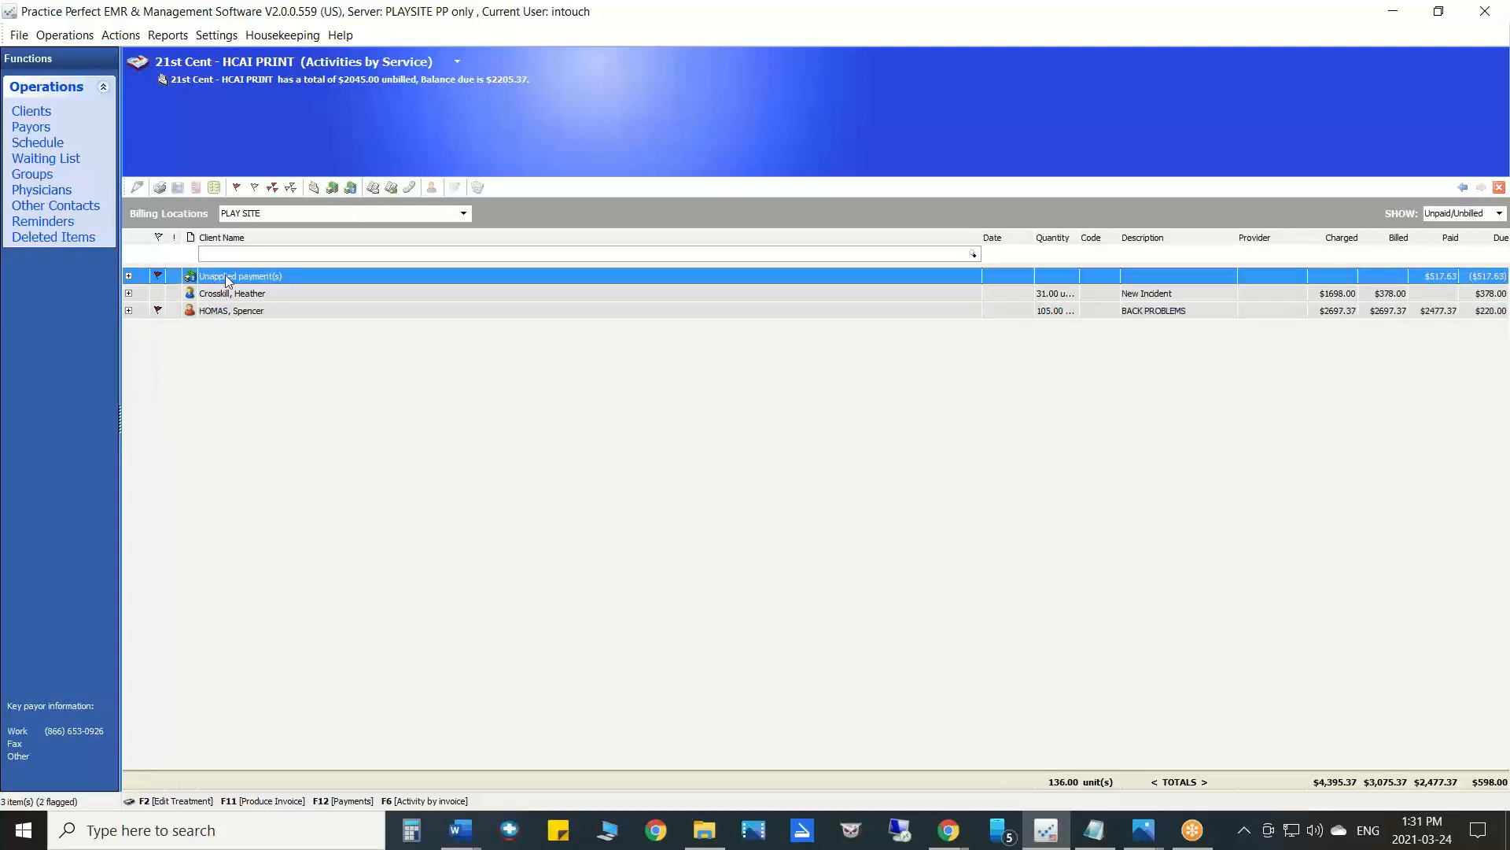
pyautogui.click(157, 293)
pyautogui.click(157, 309)
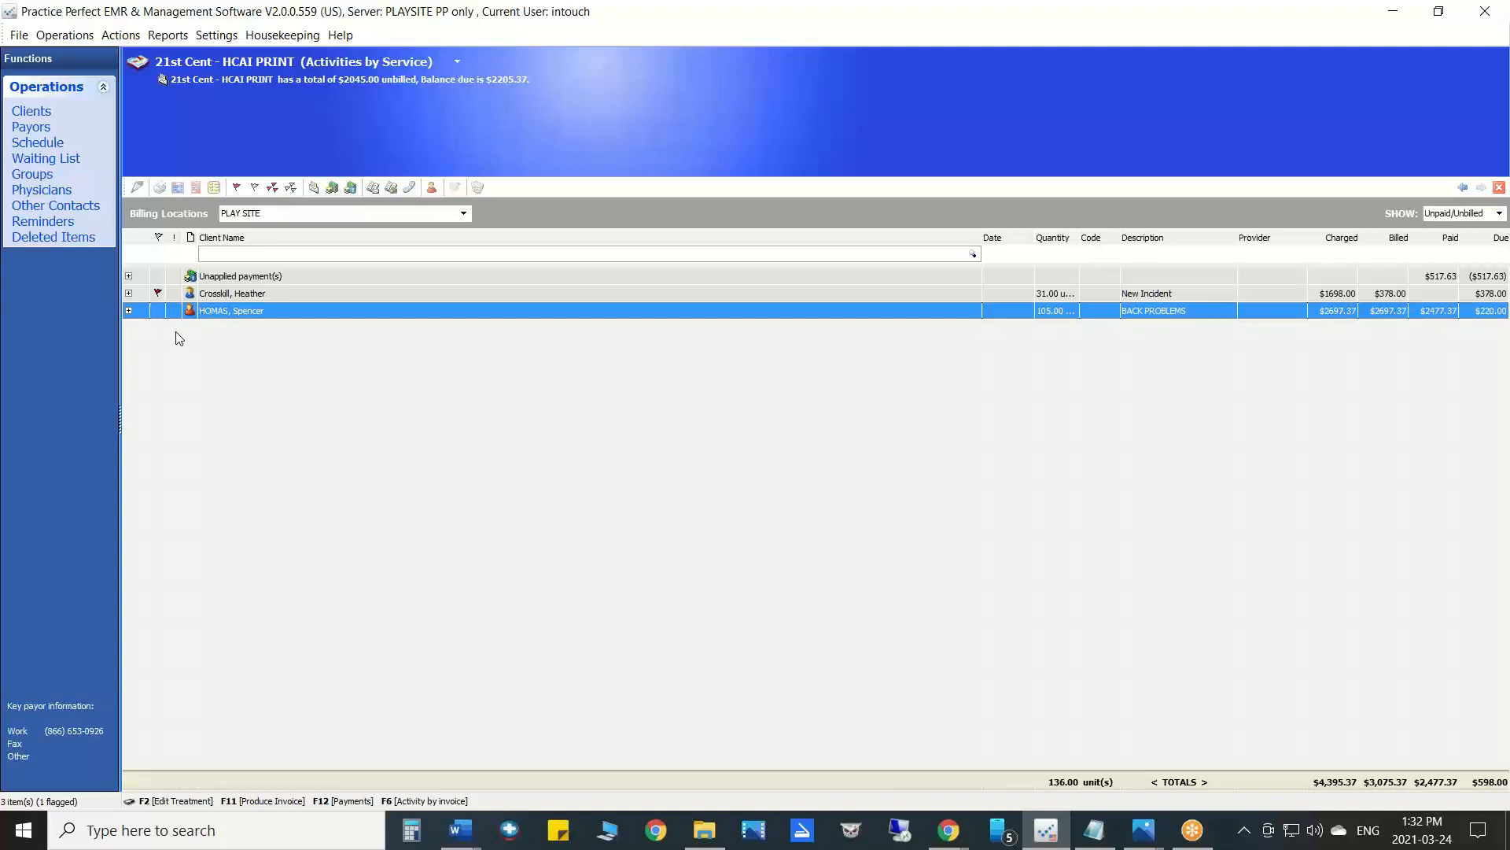
pyautogui.click(158, 296)
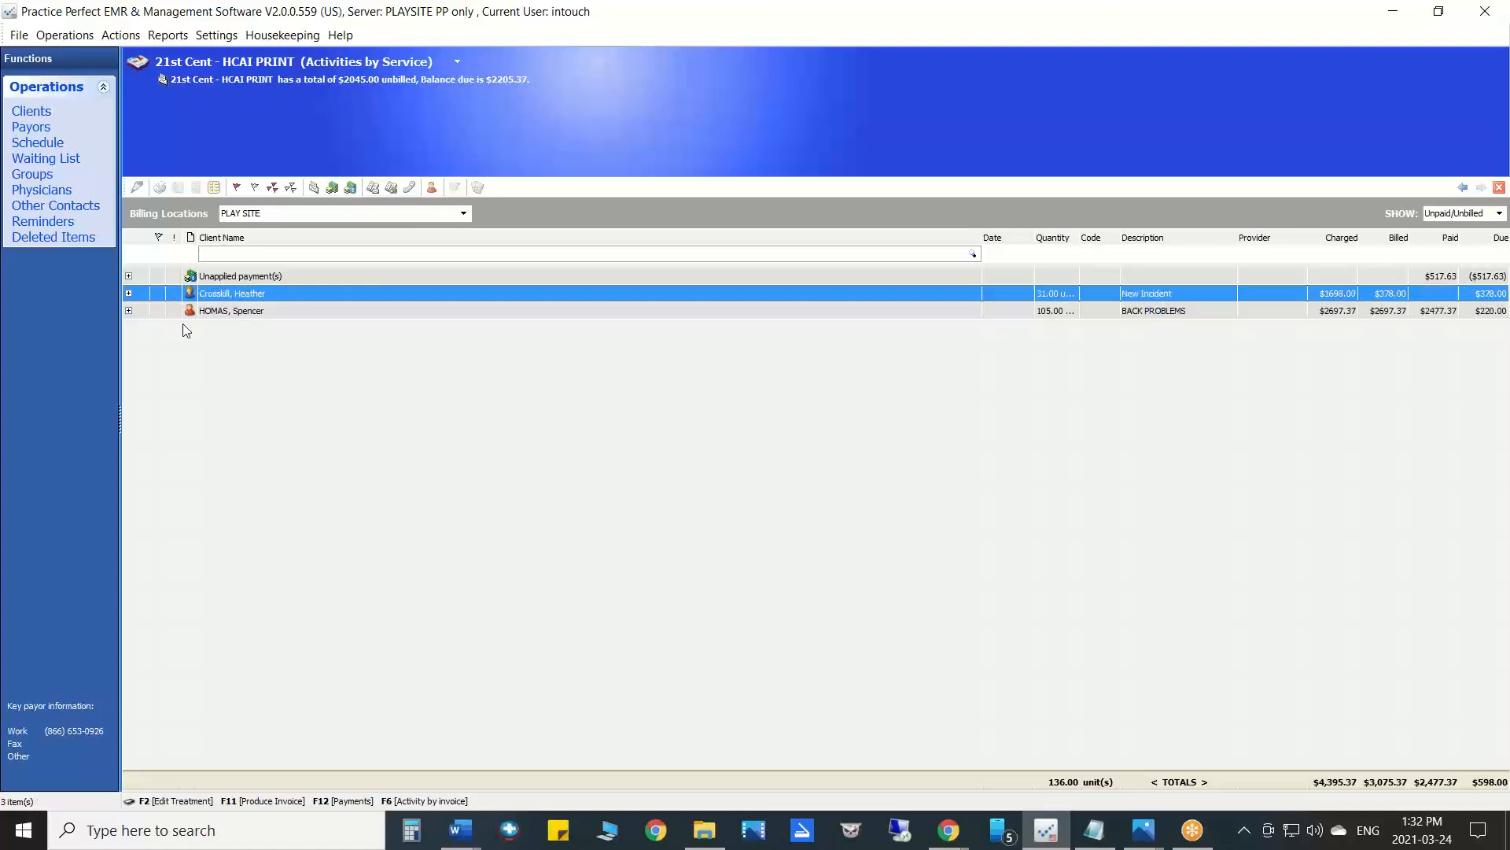
# - Open the incident details of the client Test, Full coverage Medicare from the client list
pyautogui.click(30, 114)
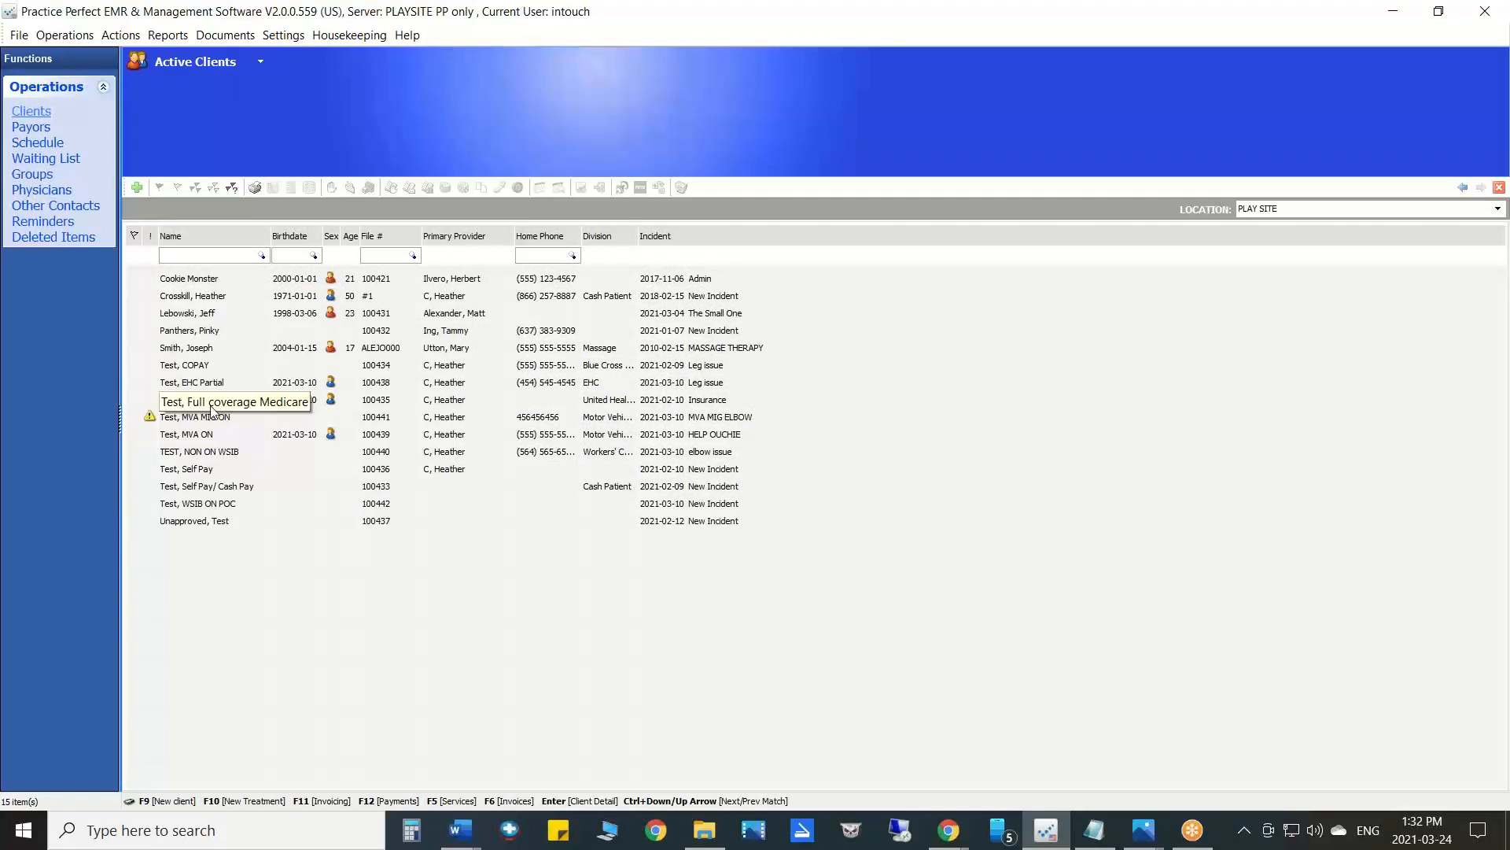
pyautogui.click(134, 399)
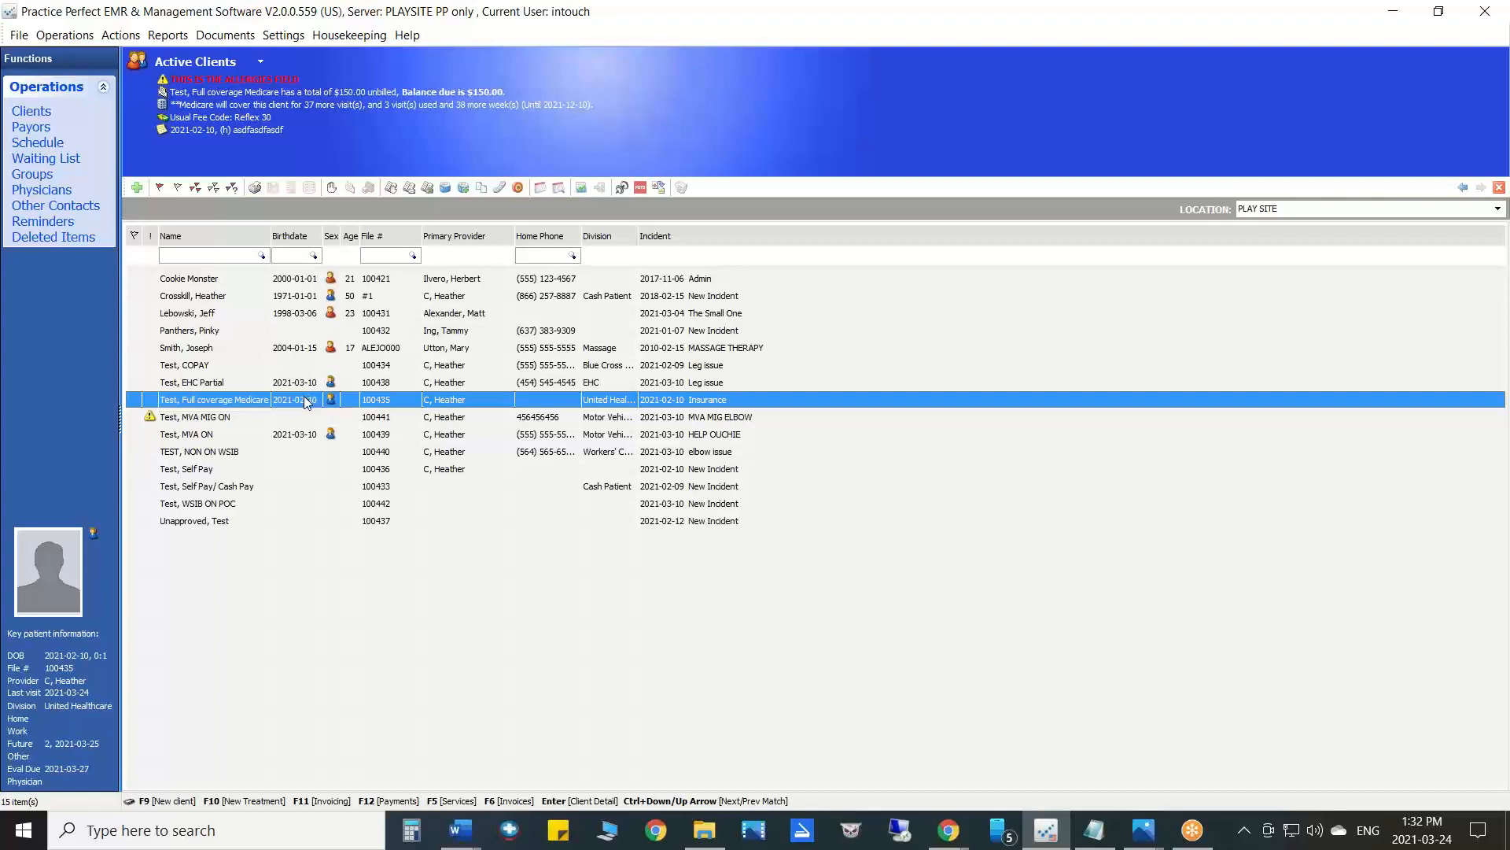
pyautogui.doubleClick(307, 399)
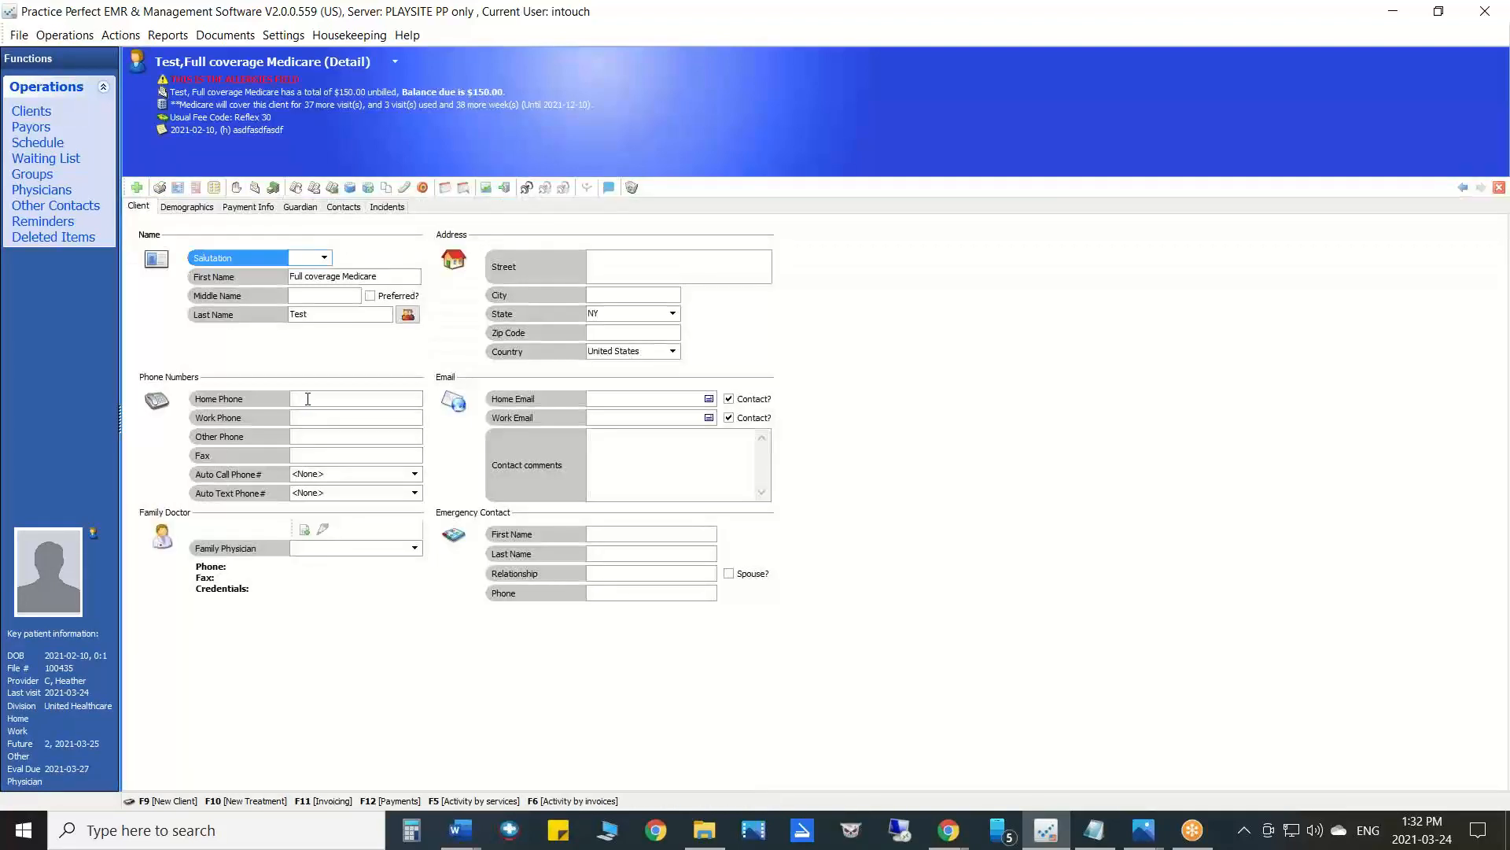
pyautogui.click(386, 210)
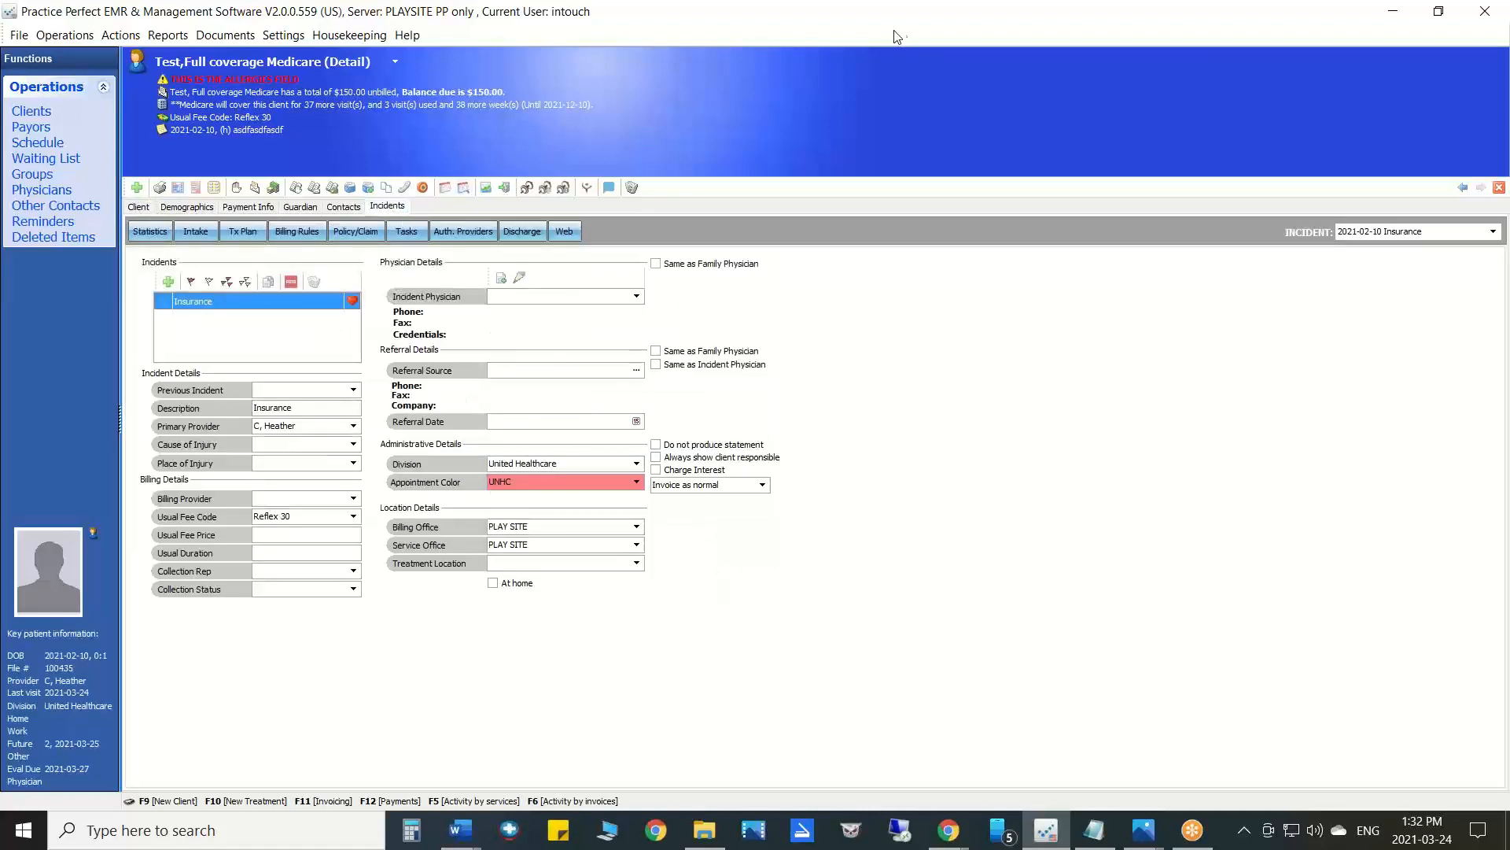
pyautogui.click(993, 12)
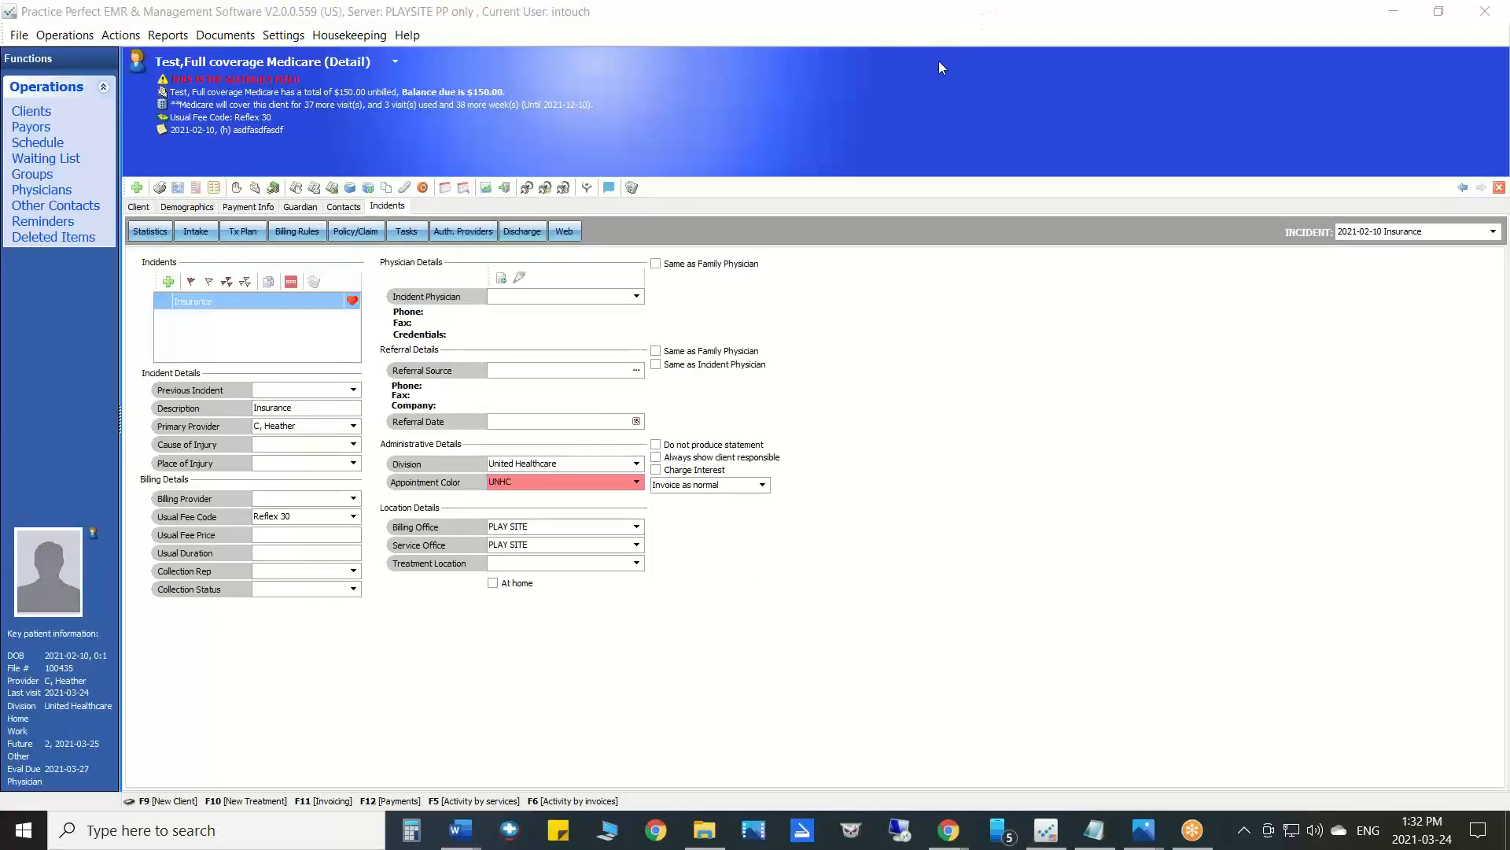
pyautogui.click(937, 60)
pyautogui.moveTo(816, 429)
pyautogui.mouseDown()
pyautogui.moveTo(634, 413)
pyautogui.moveTo(795, 532)
pyautogui.moveTo(818, 402)
pyautogui.mouseUp()
pyautogui.click(787, 481)
pyautogui.moveTo(768, 471)
pyautogui.mouseDown()
pyautogui.moveTo(641, 479)
pyautogui.moveTo(806, 491)
pyautogui.moveTo(778, 475)
pyautogui.mouseUp()
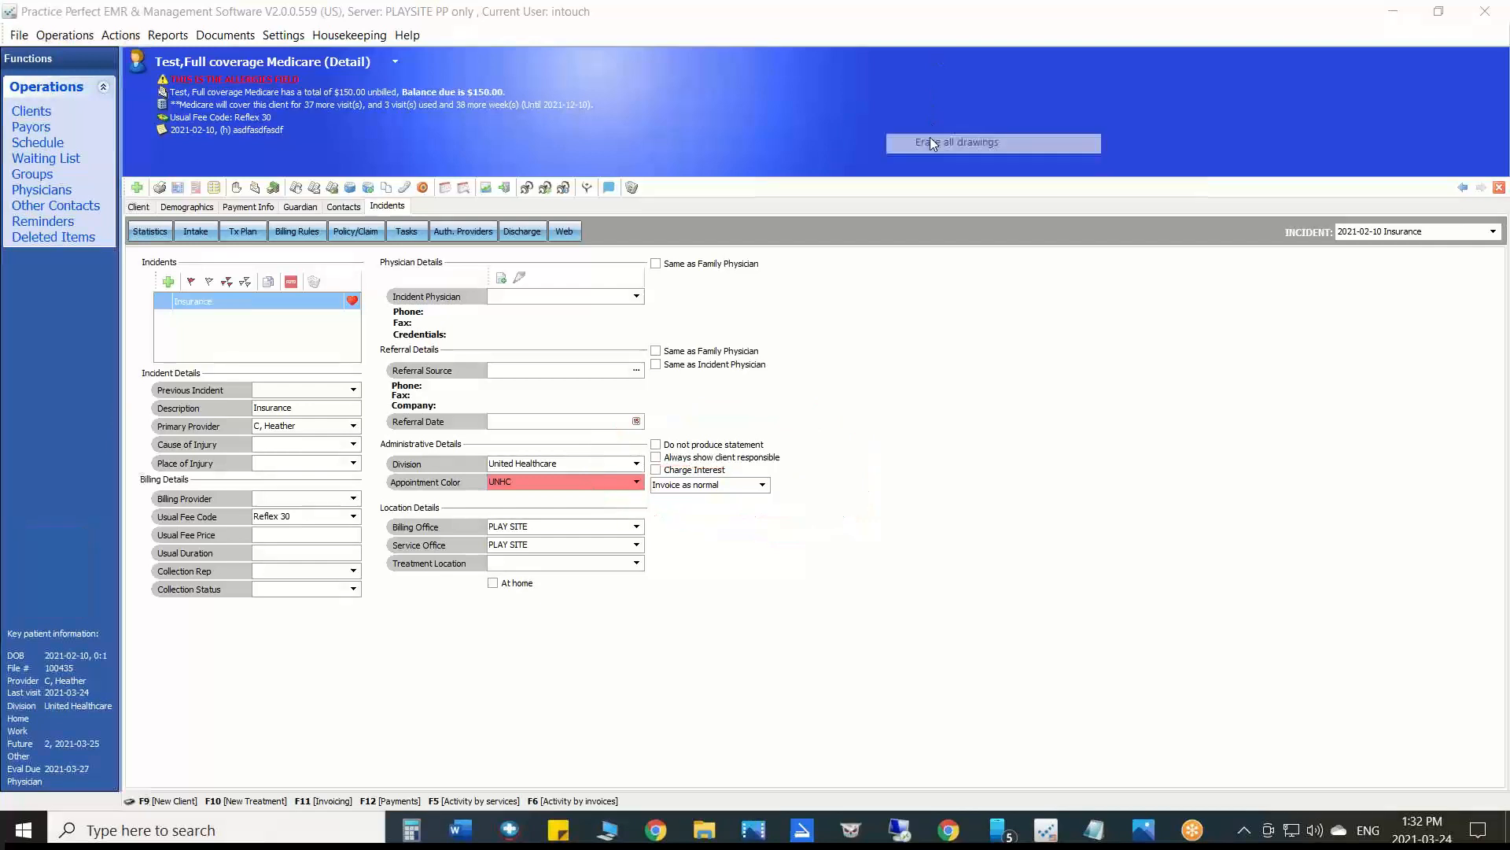
# - Set the Insurance incident's invoicing option to Don't invoice and restore it to Invoice as normal
pyautogui.click(761, 485)
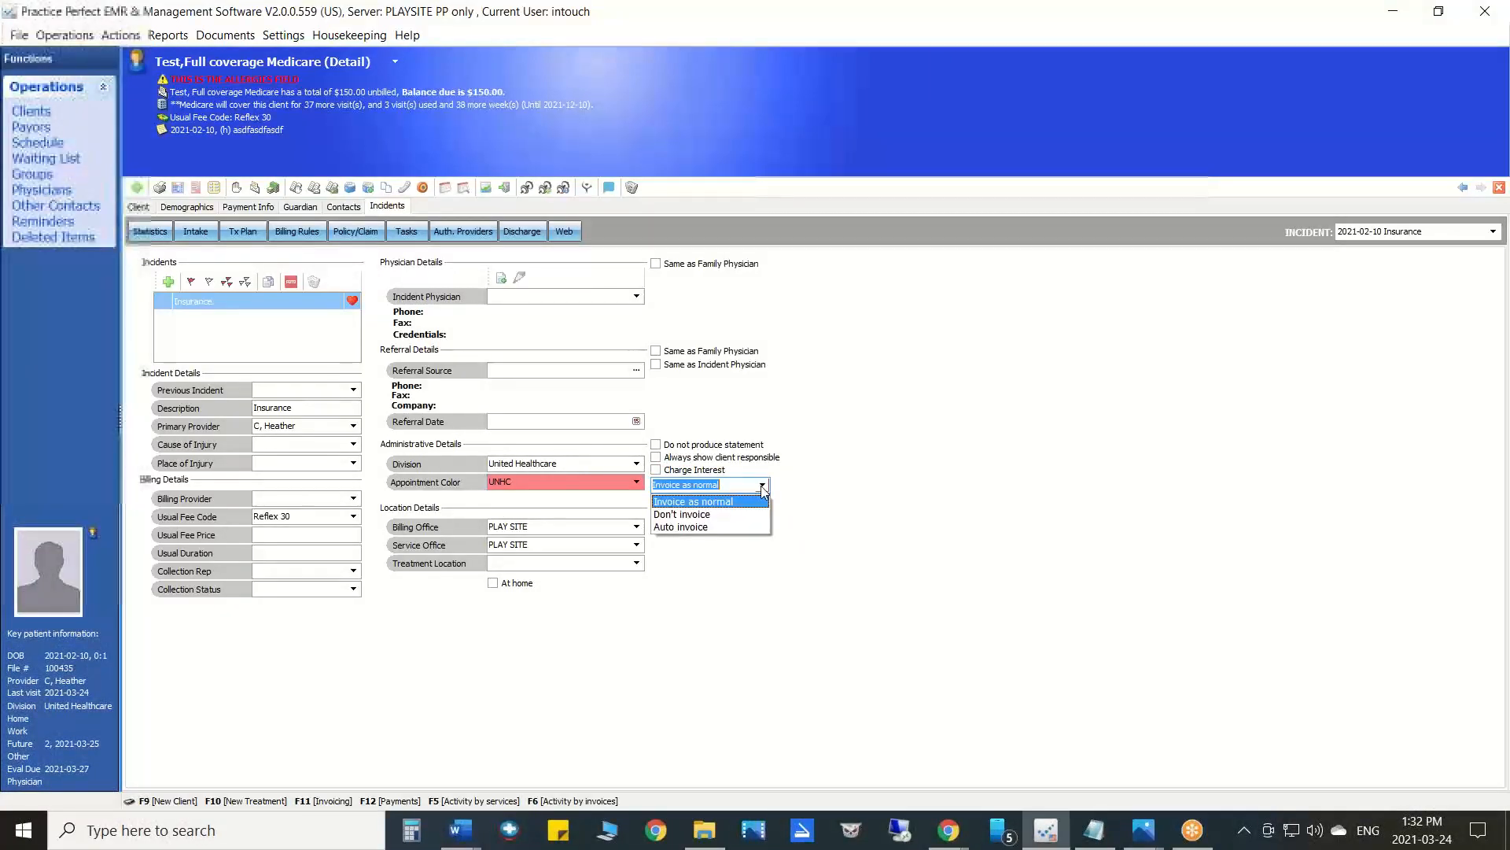
pyautogui.click(692, 516)
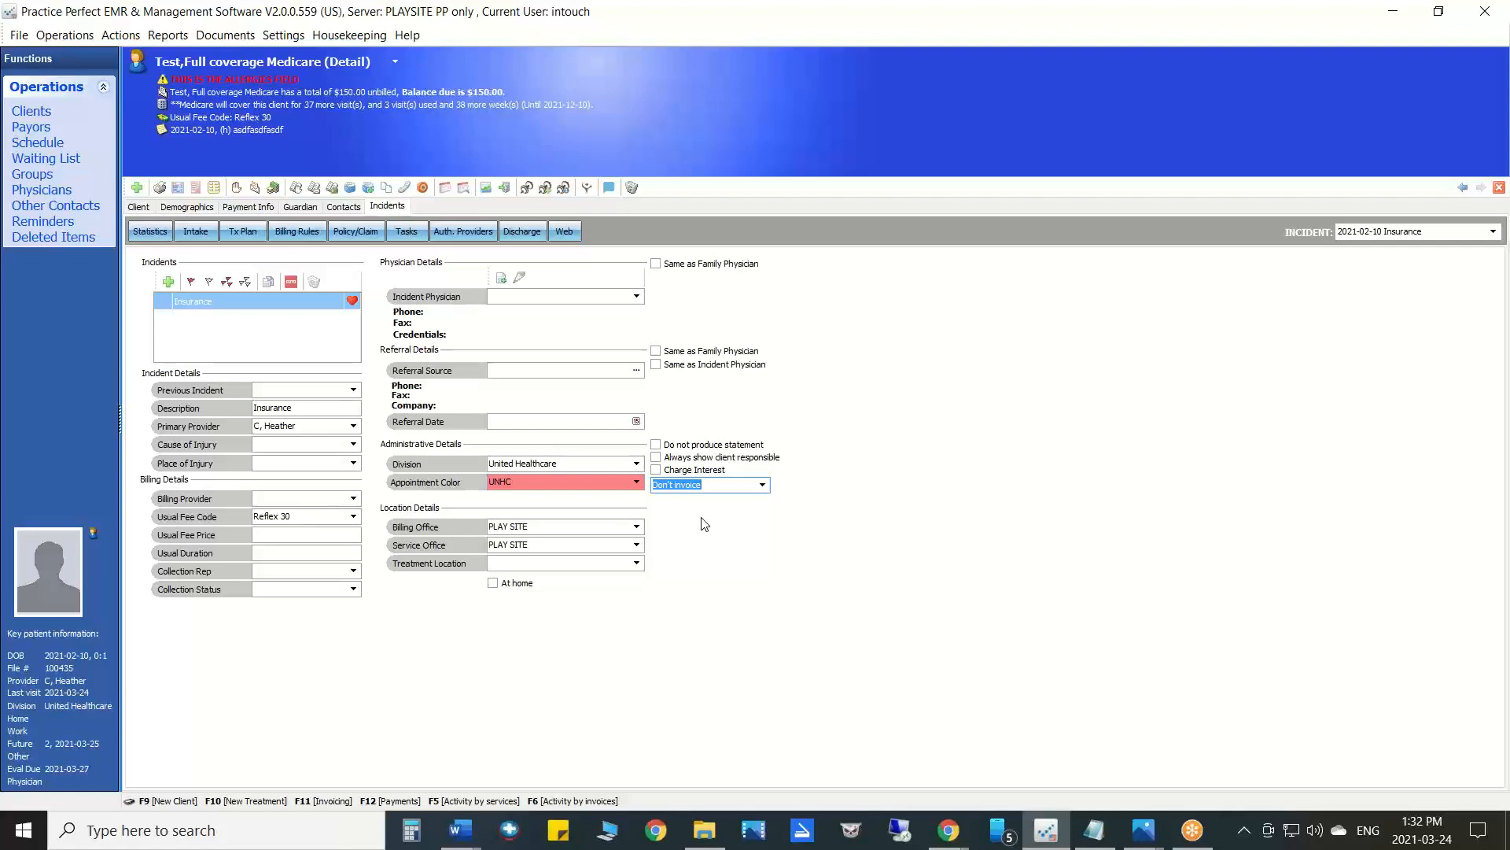
pyautogui.click(762, 484)
pyautogui.click(762, 486)
pyautogui.click(762, 486)
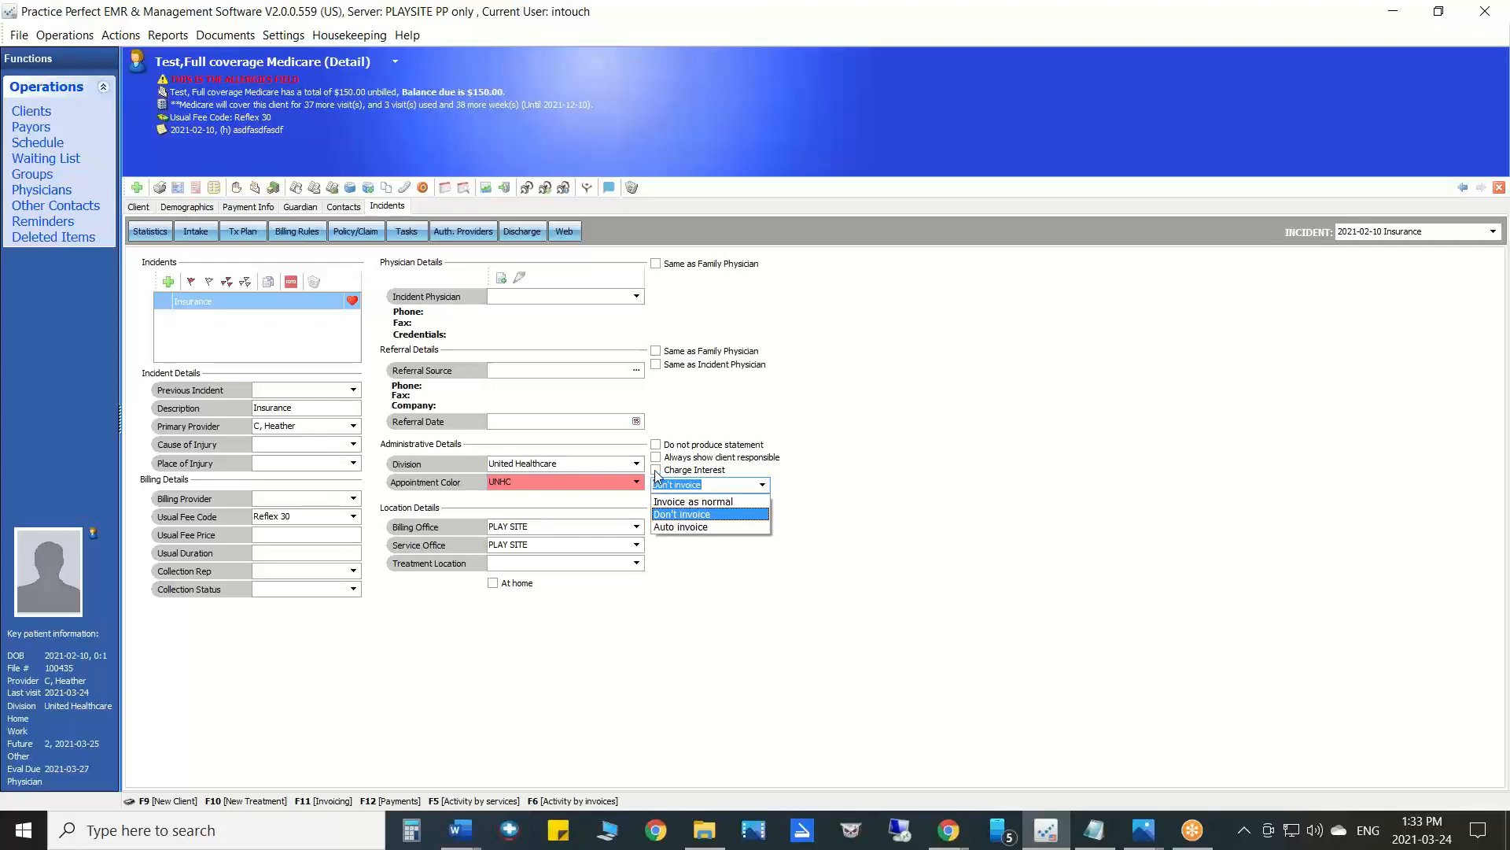
pyautogui.click(712, 502)
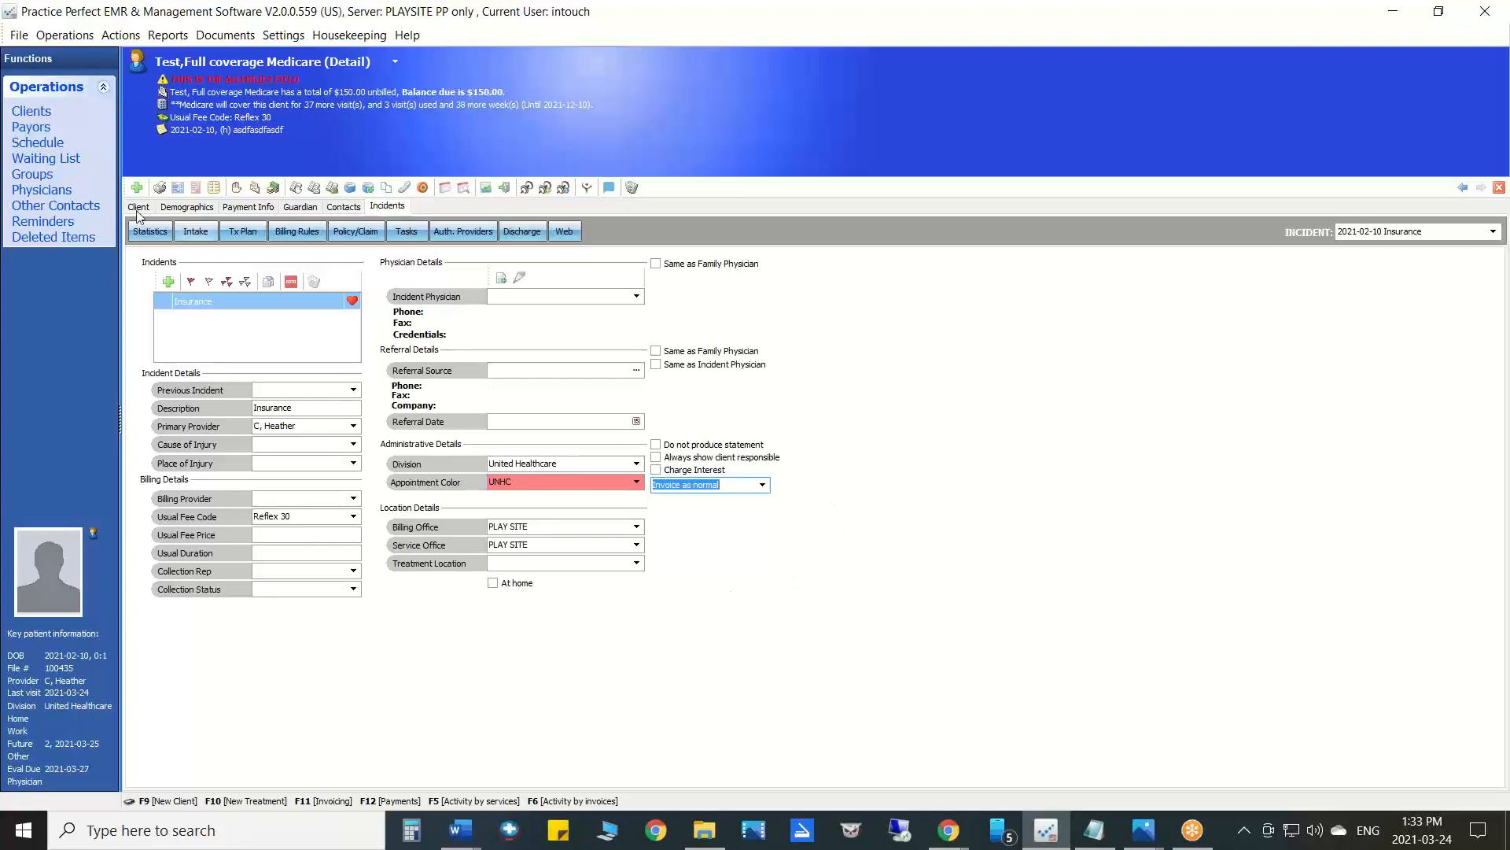
# - Return to the client list, flag the five test clients from EHC Partial through NON ON WSIB, and clear all flags
pyautogui.click(30, 112)
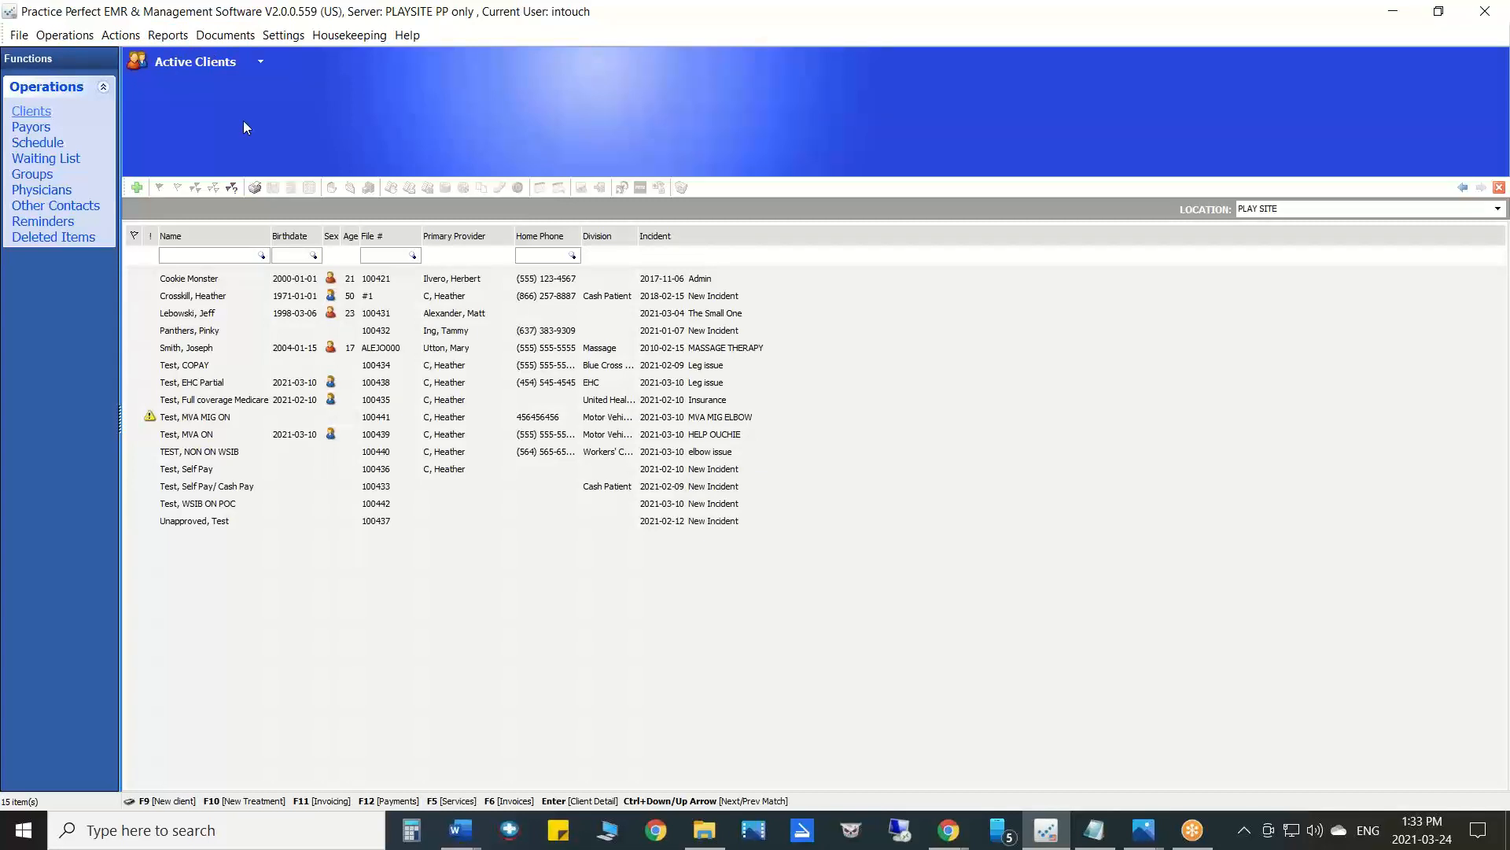
pyautogui.click(133, 452)
pyautogui.click(134, 434)
pyautogui.click(133, 417)
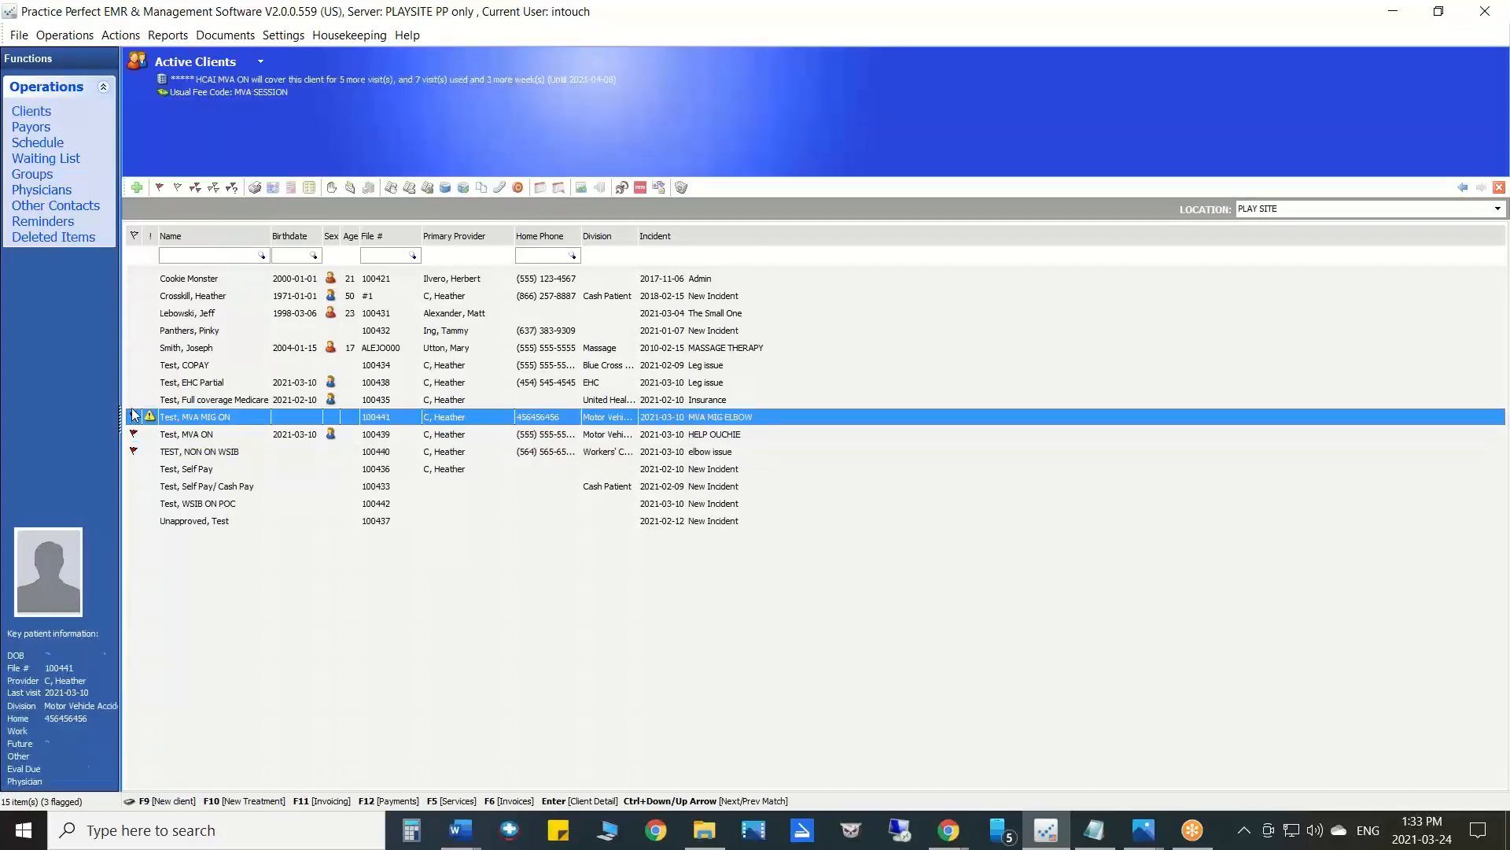
pyautogui.click(133, 400)
pyautogui.click(133, 382)
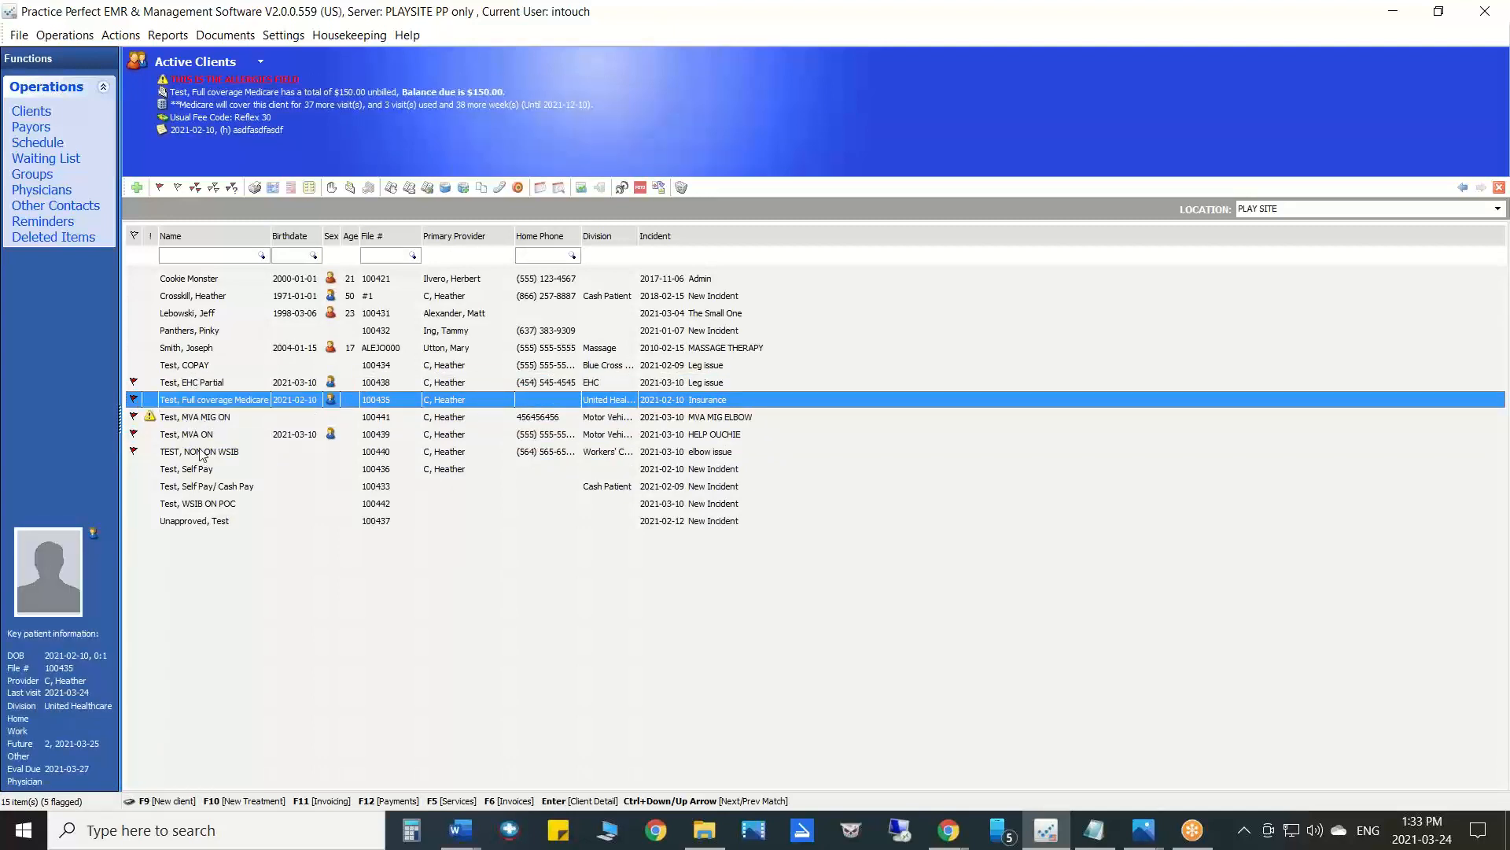
pyautogui.click(215, 187)
# - Flag the clients Test, Self Pay and Test, COPAY and preview invoices for all their activities not yet invoiced, dated today
pyautogui.click(134, 469)
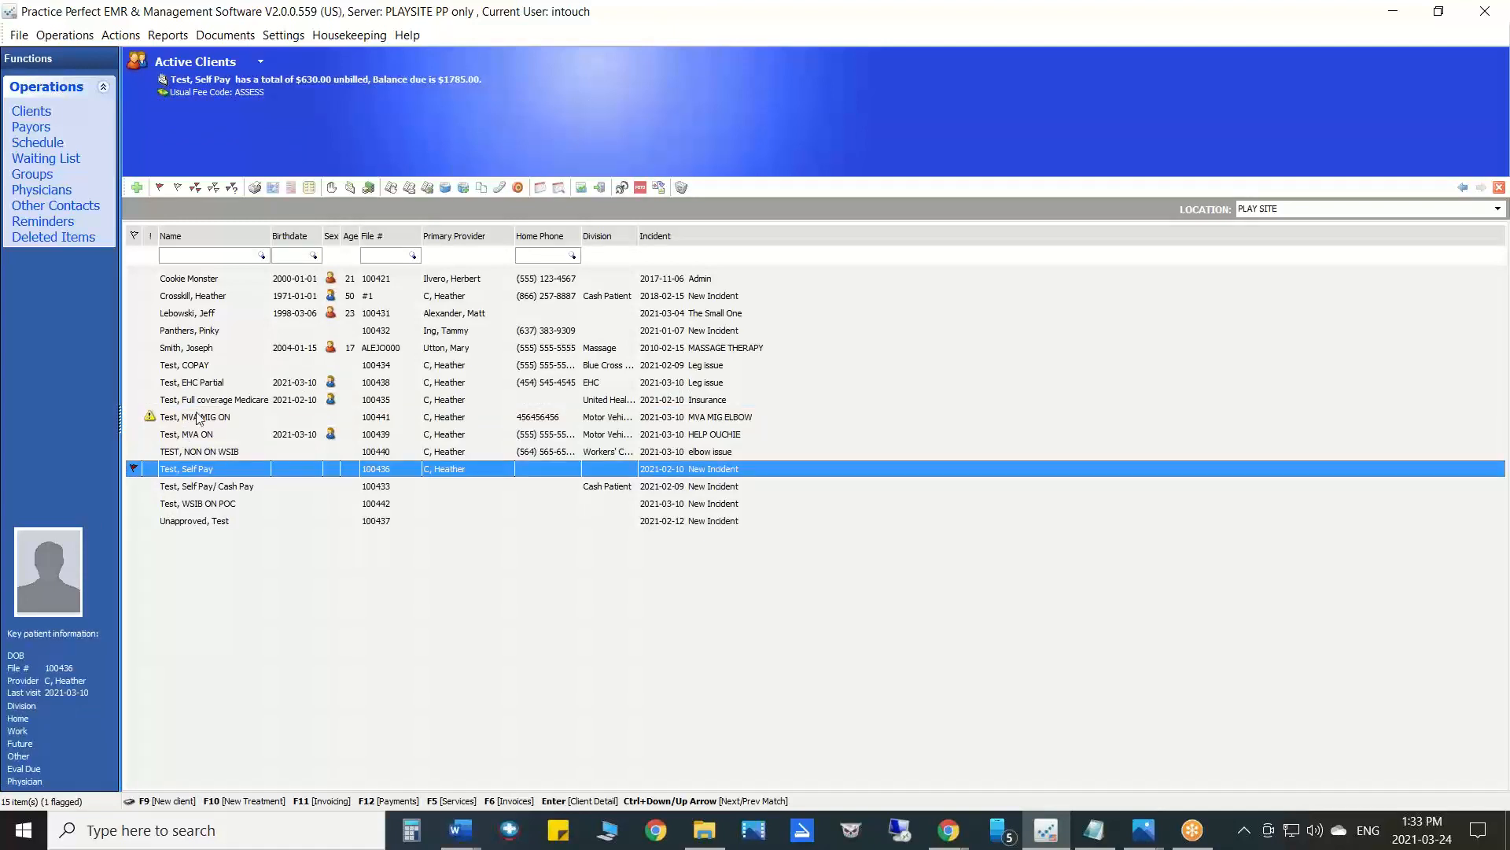
pyautogui.click(134, 365)
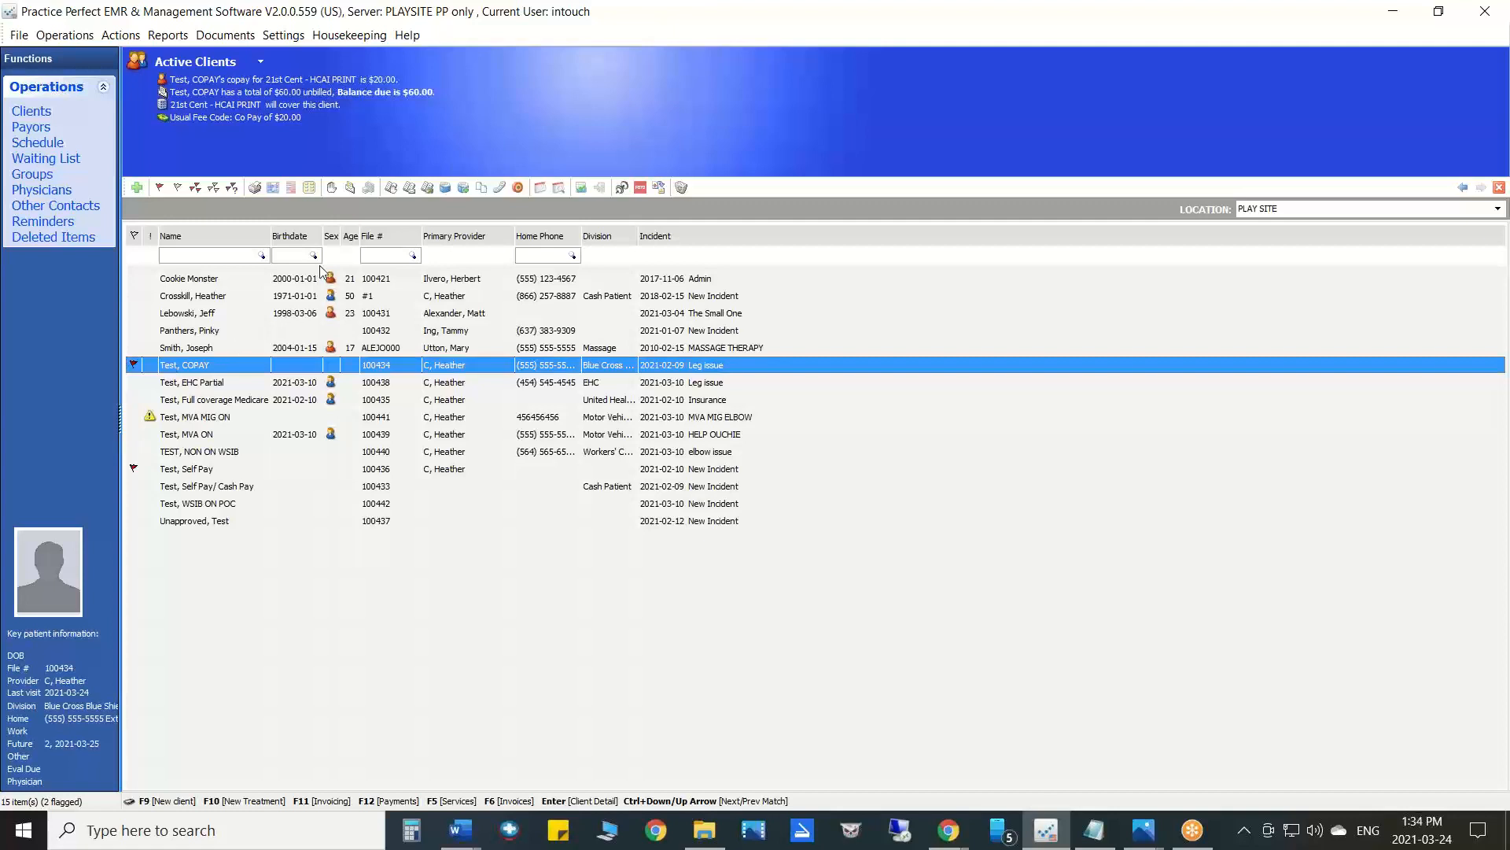
pyautogui.click(350, 189)
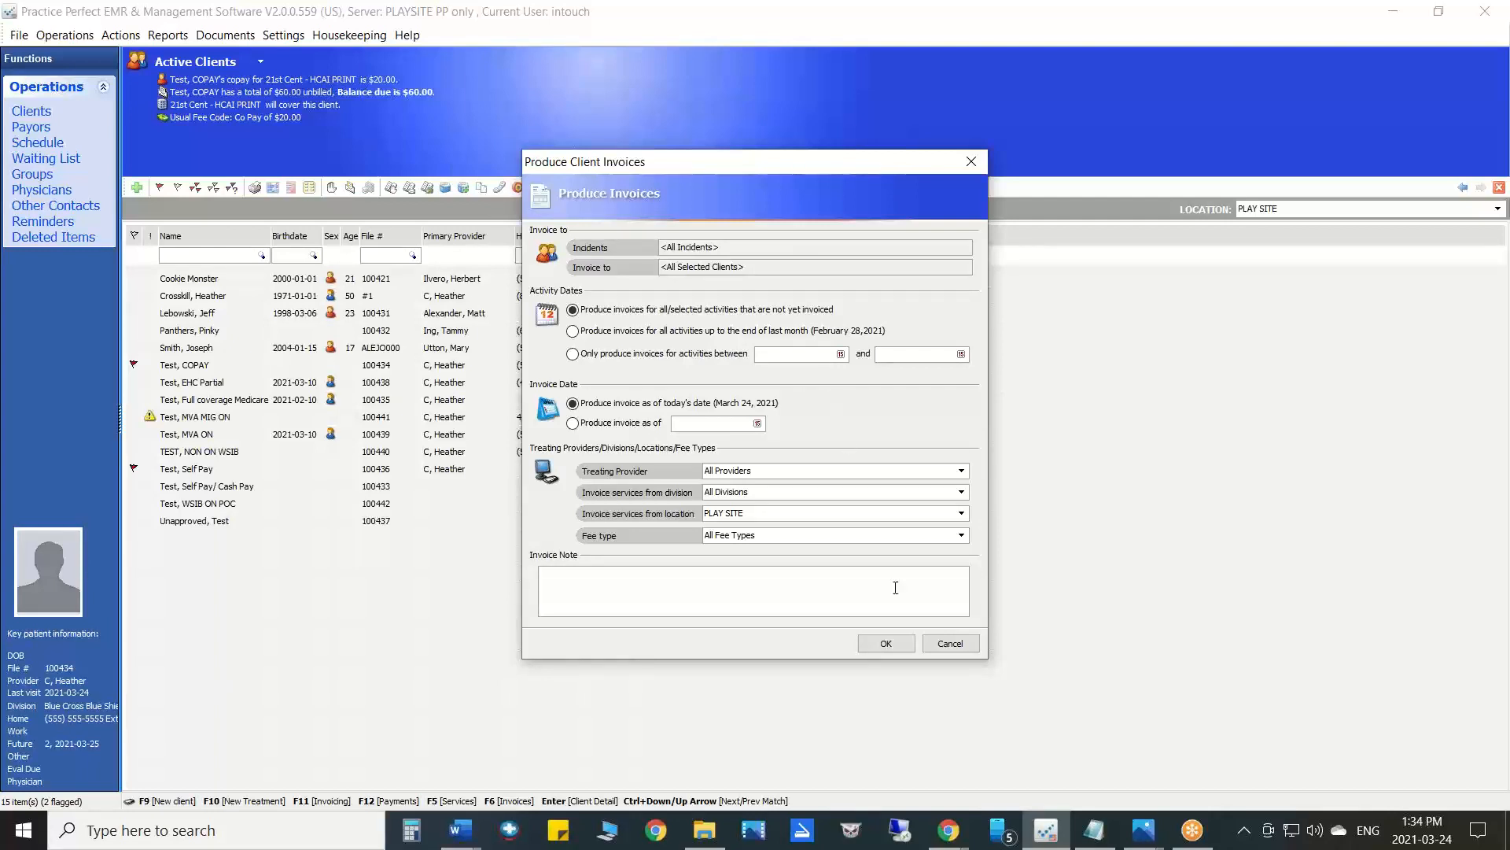
pyautogui.click(892, 649)
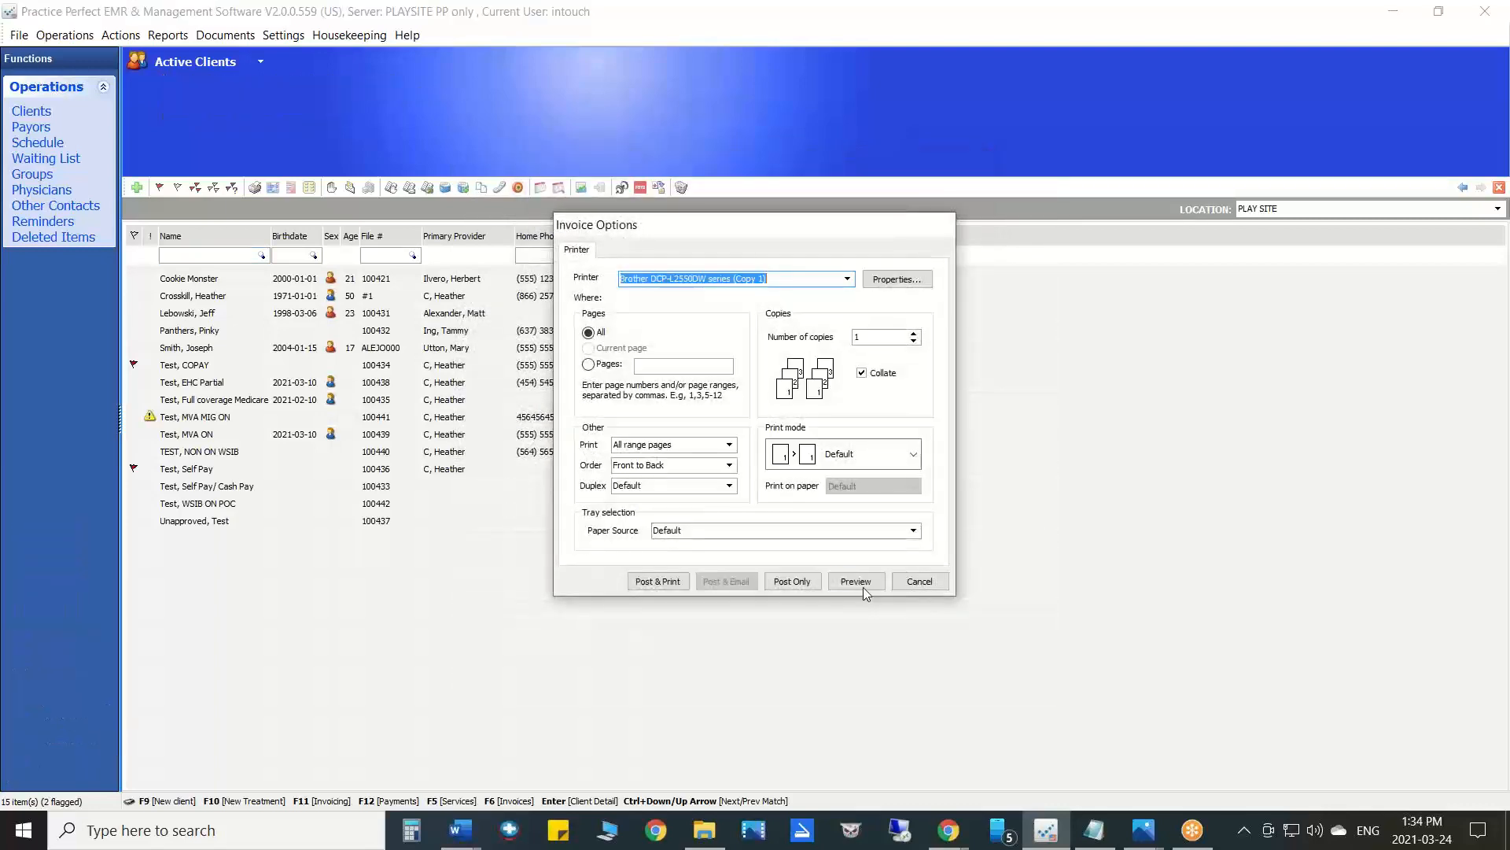
pyautogui.click(862, 588)
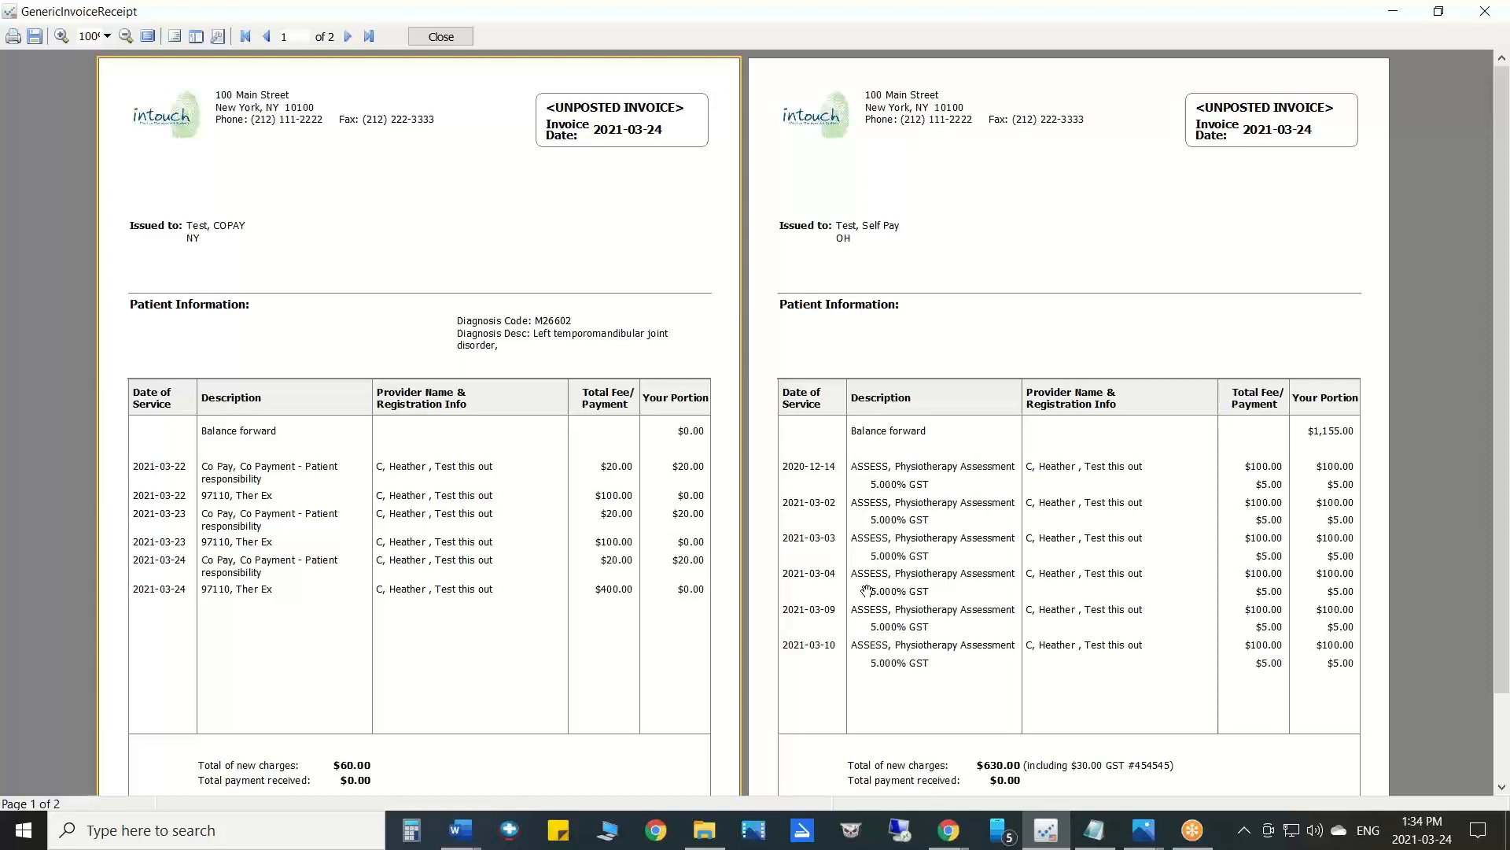
# - Examine the charges and amounts due on both unposted invoices, and leave invoicing without posting them
pyautogui.scroll(-2, 862, 586)
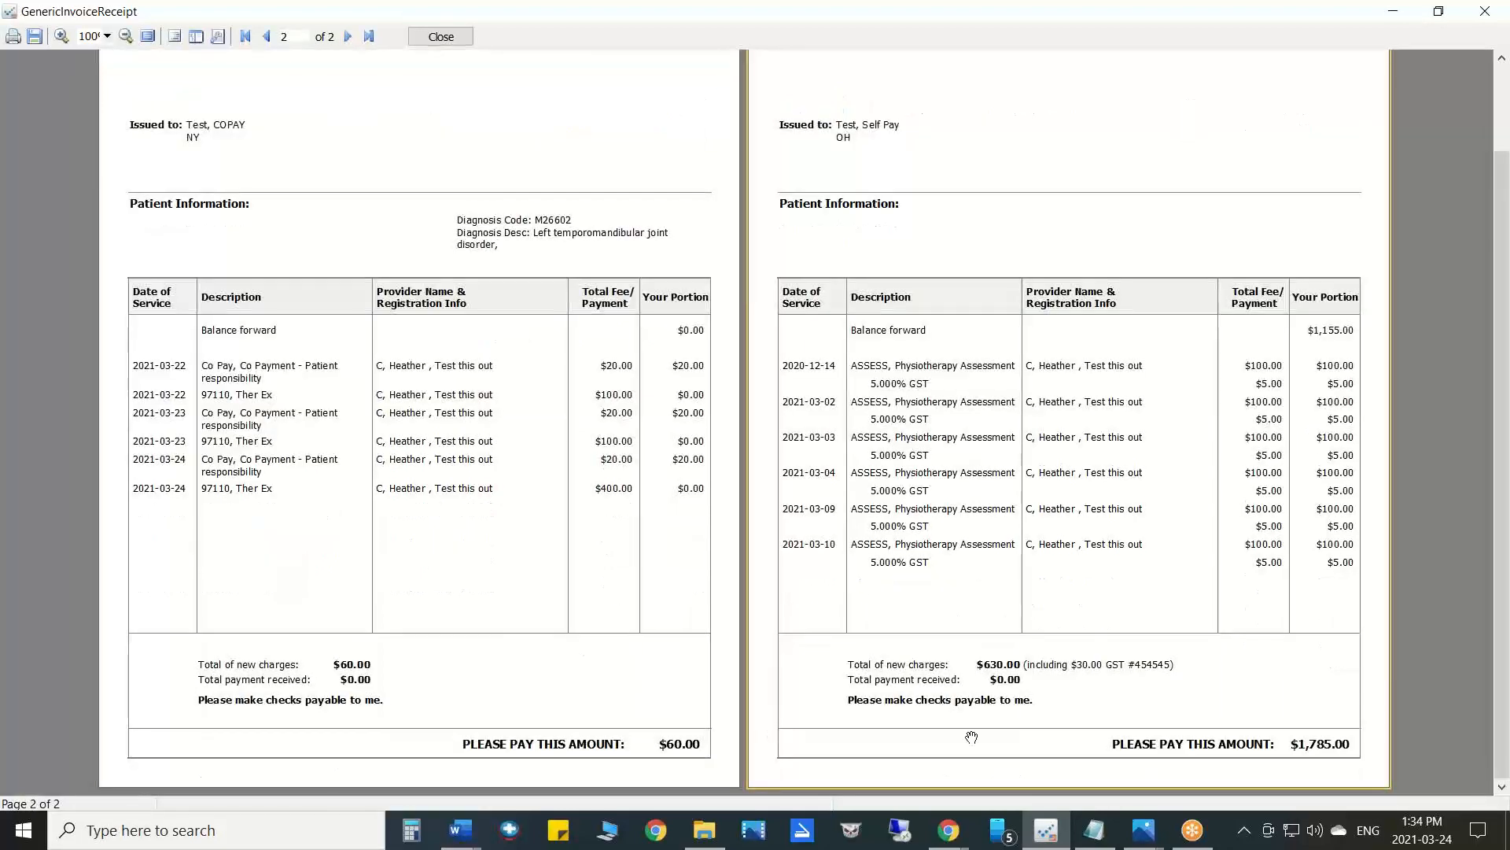
pyautogui.scroll(2, 972, 737)
pyautogui.scroll(-2, 972, 737)
pyautogui.scroll(2, 977, 743)
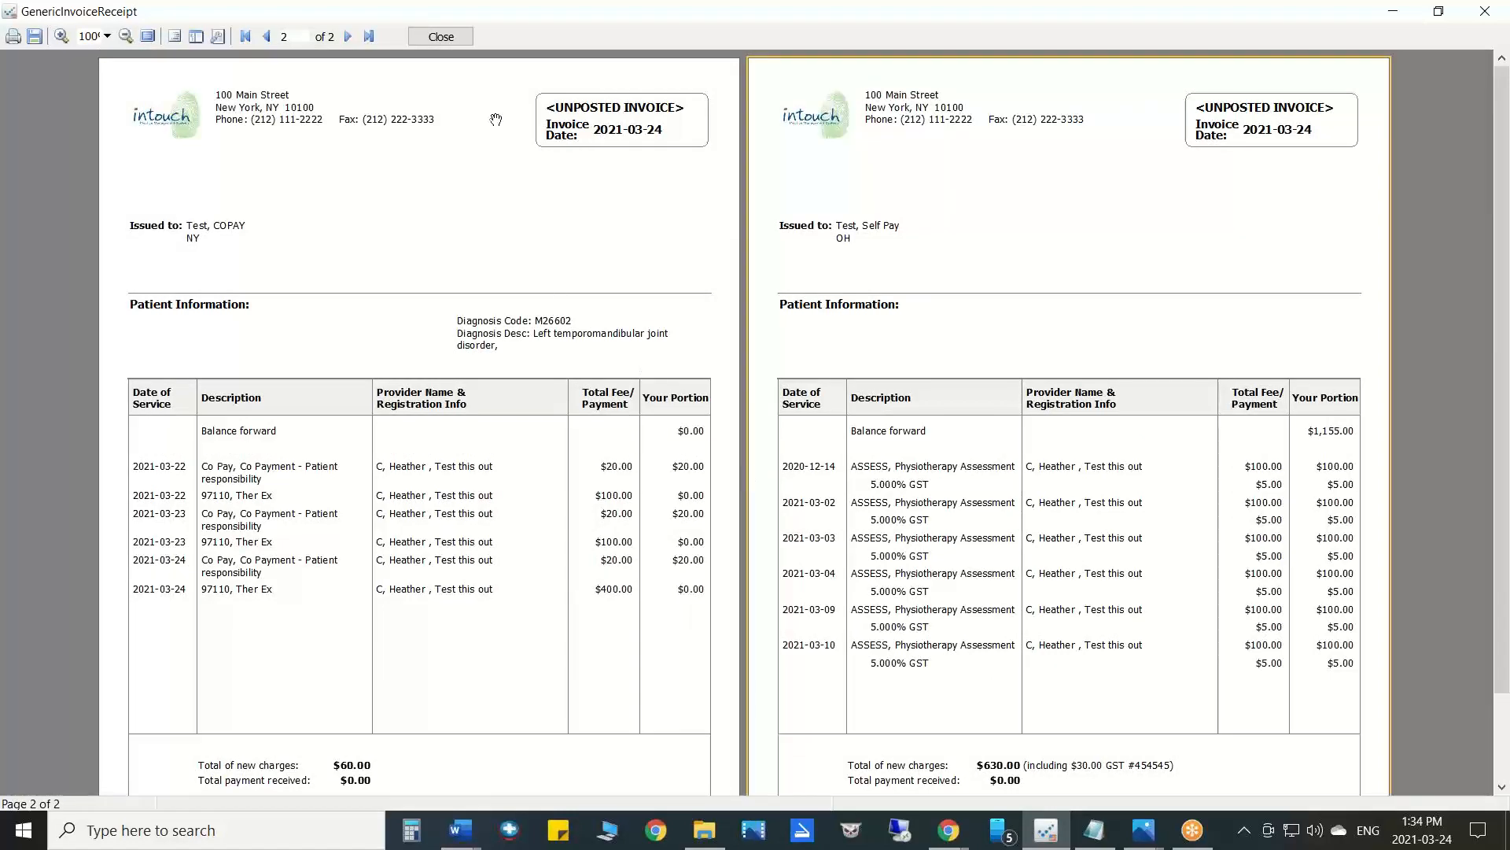
pyautogui.click(452, 38)
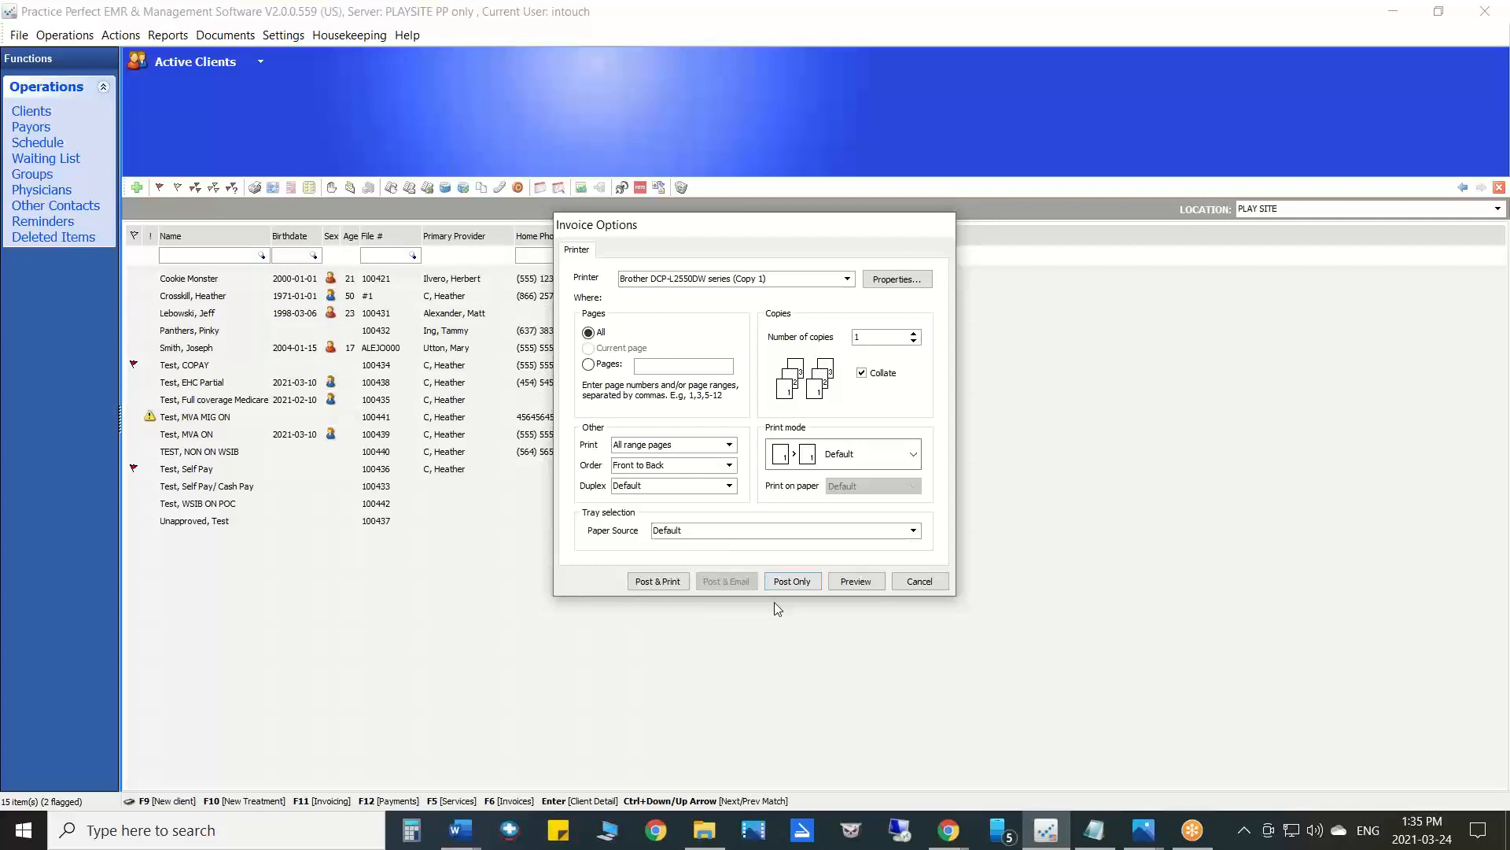
pyautogui.click(941, 583)
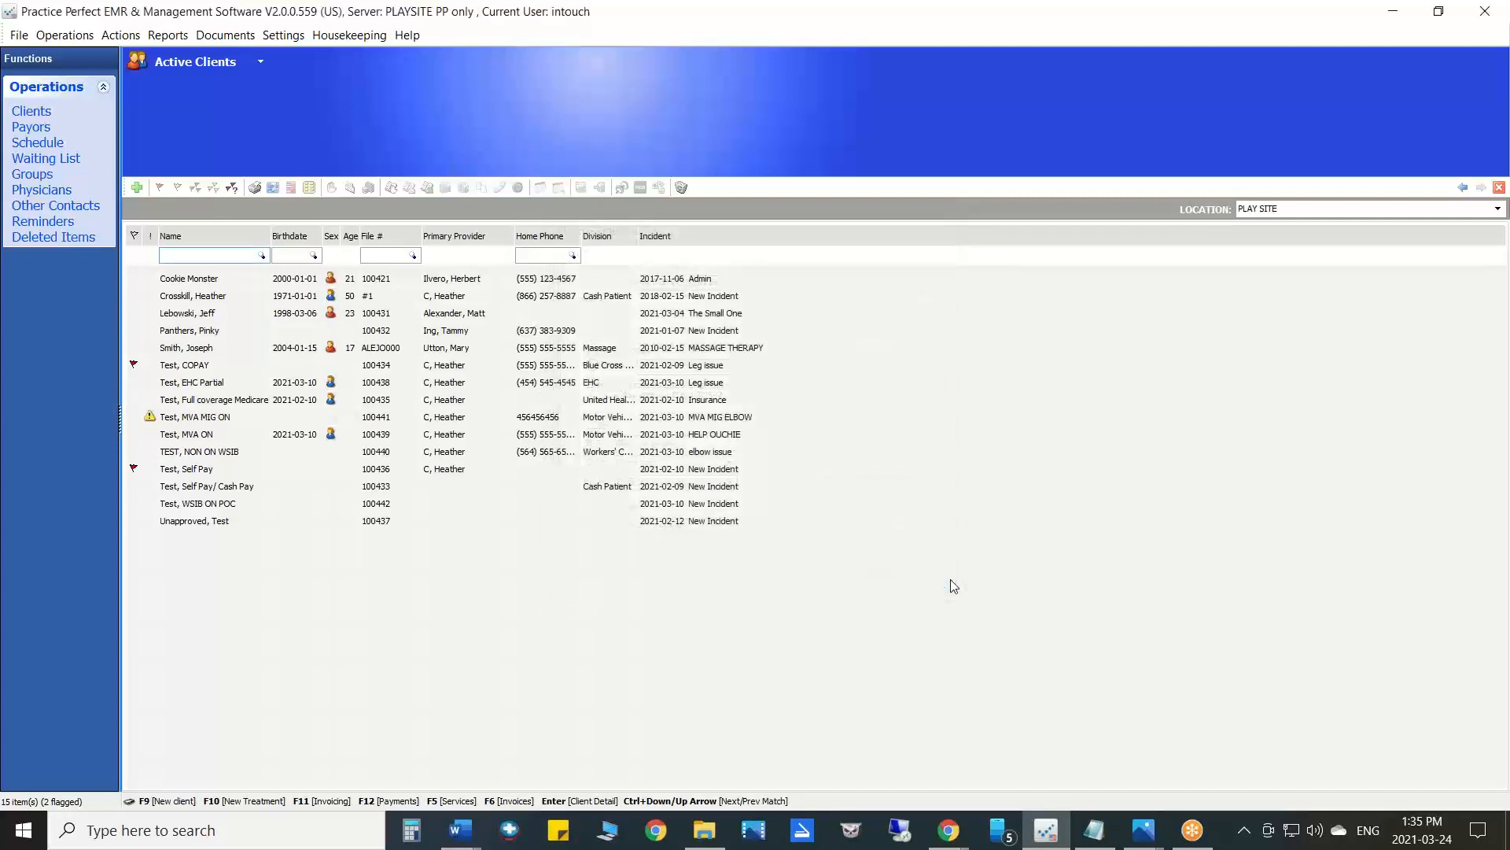
# - Open the activities by service of Test, Self Pay and check the billed amounts of the March 4 and March 9 visits
pyautogui.click(211, 475)
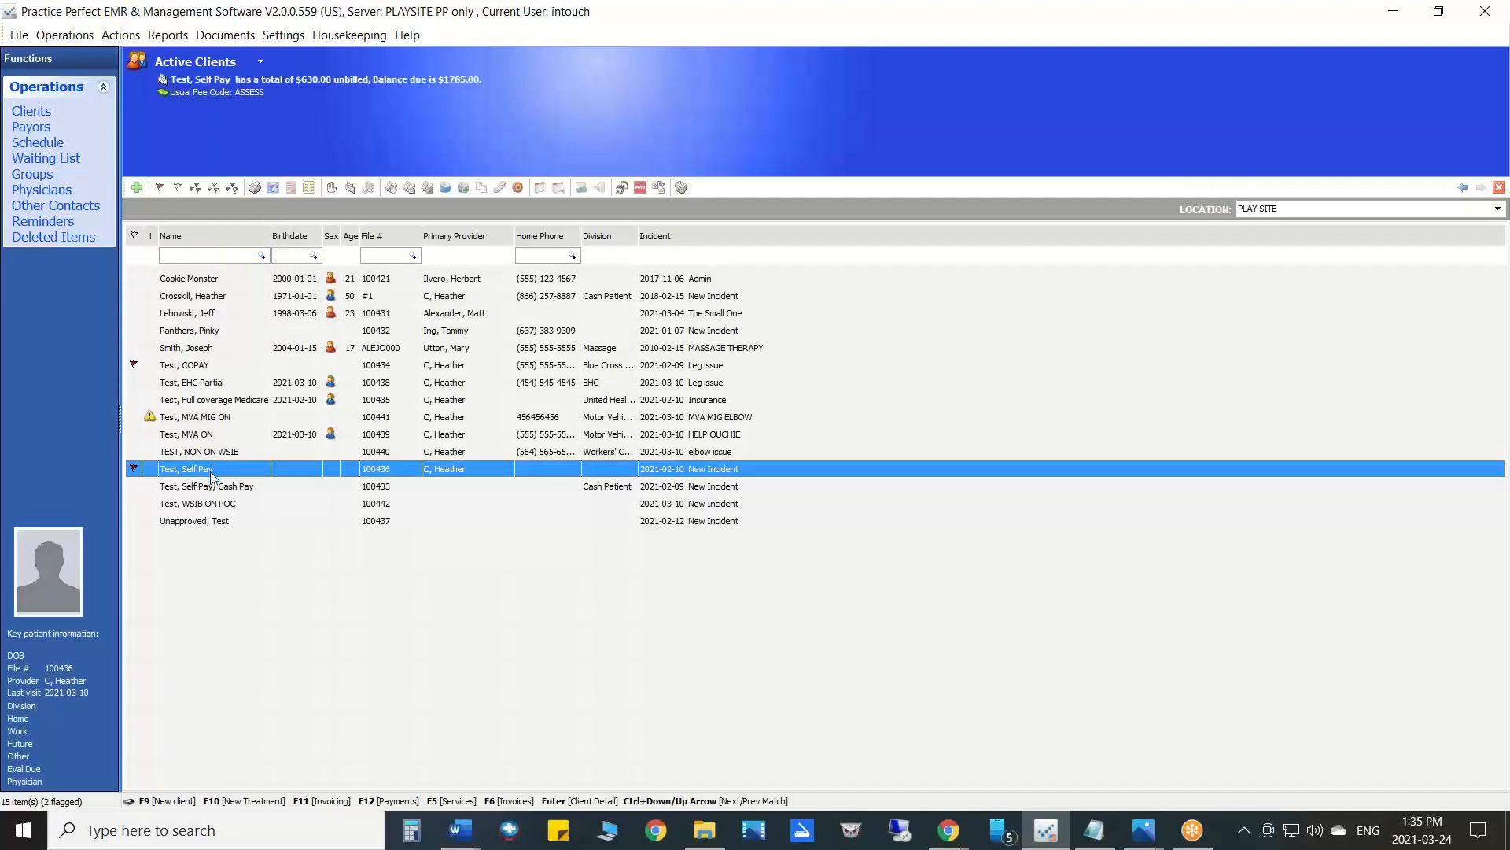
pyautogui.click(390, 189)
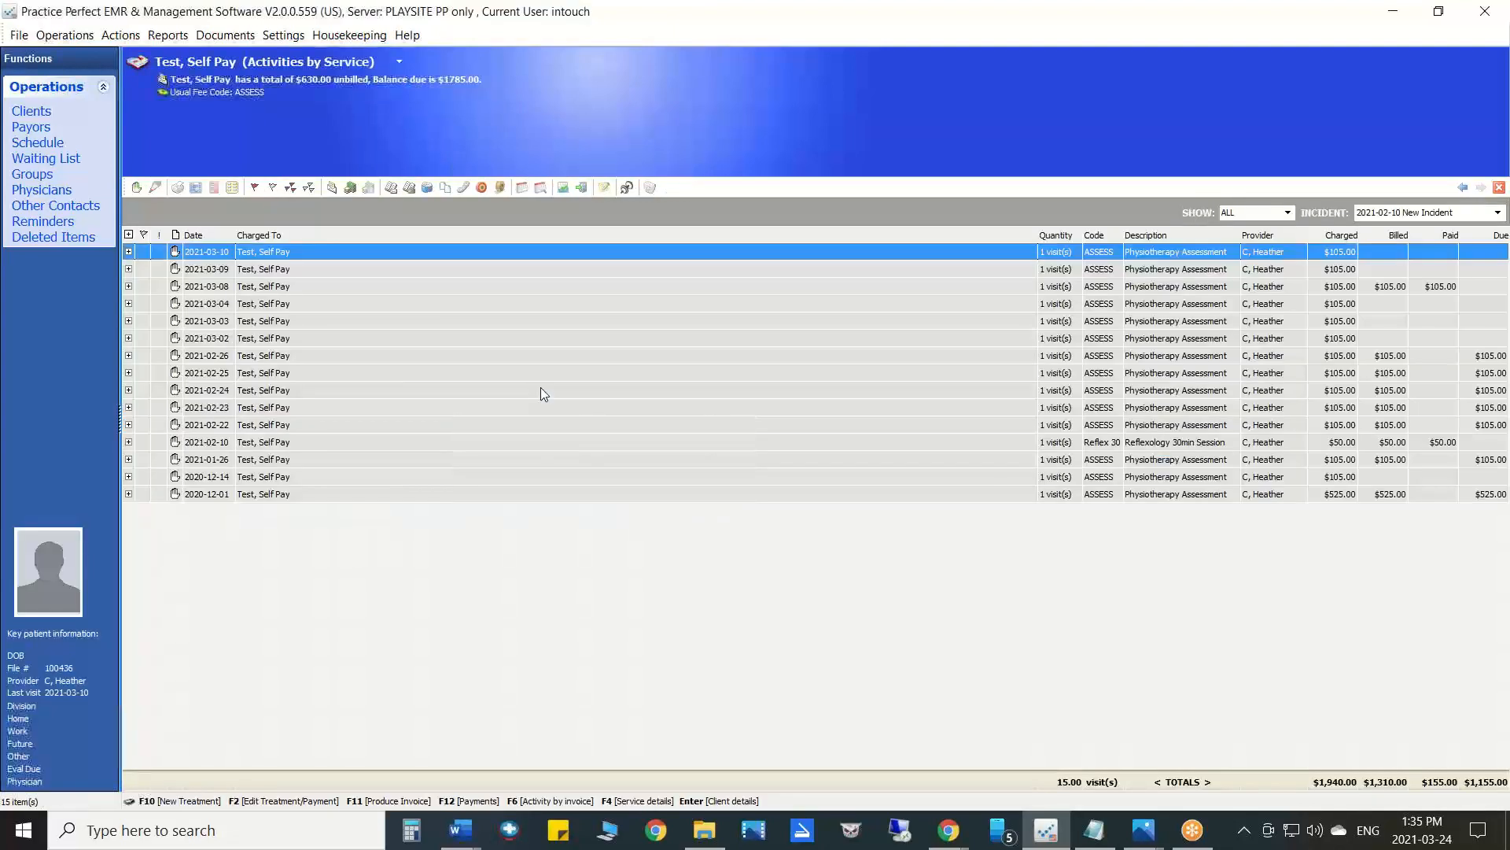
pyautogui.click(1380, 303)
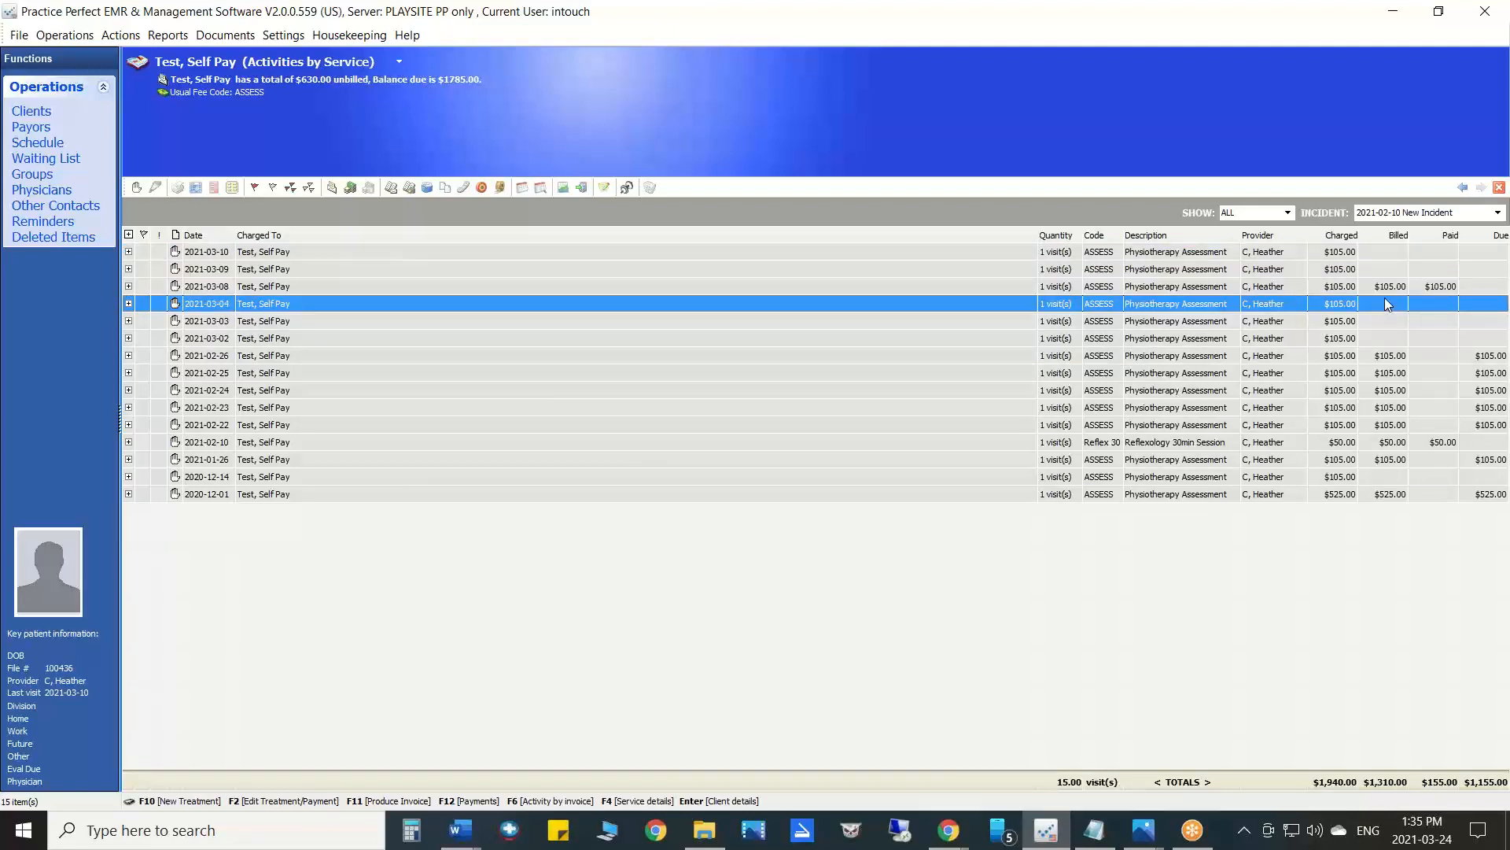
pyautogui.click(1391, 269)
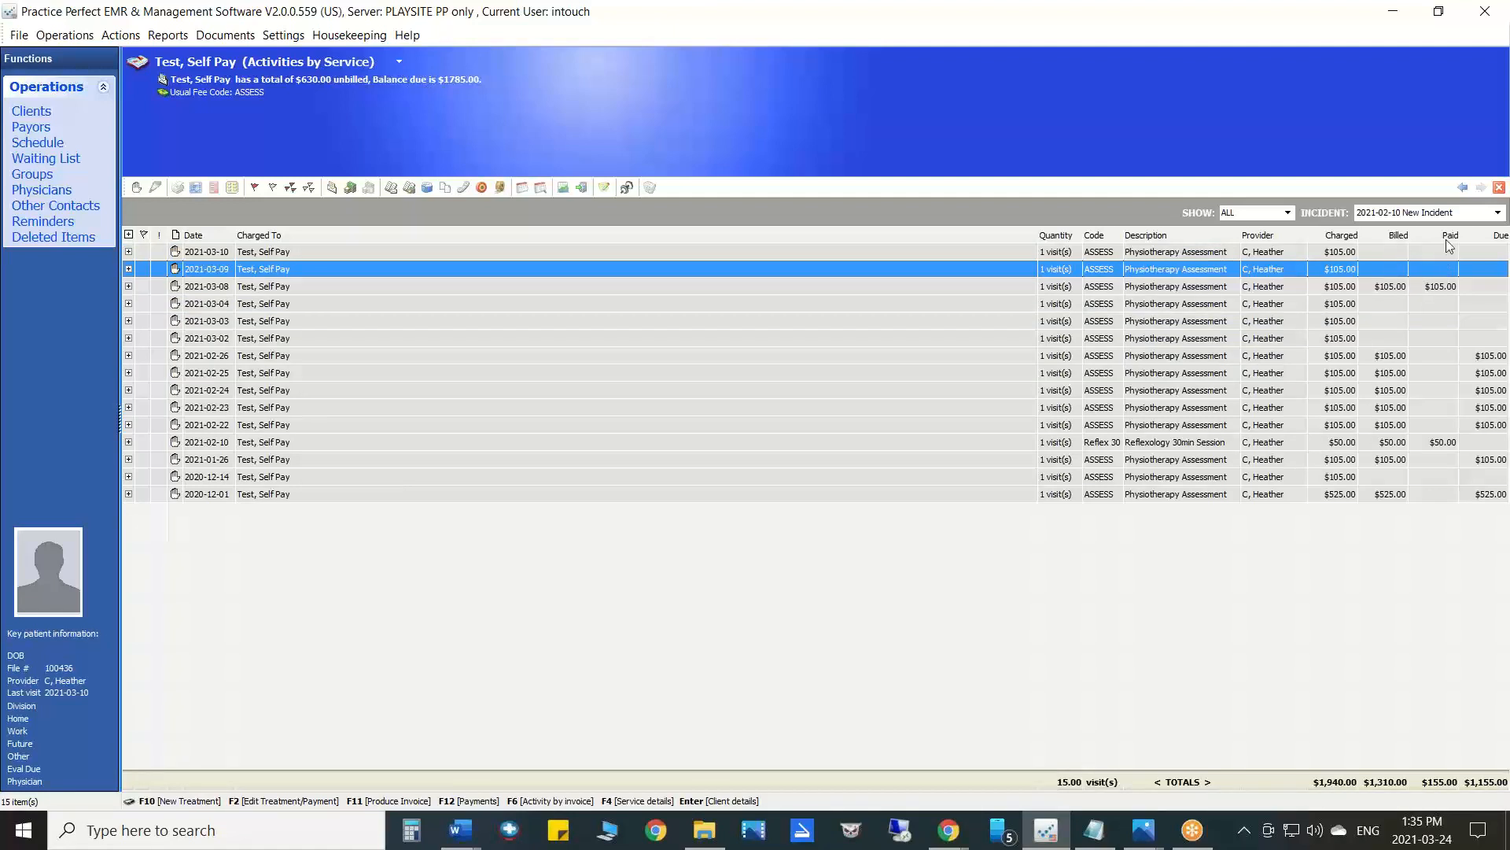
# - Preview the Accounts Receivable by Invoice report as of 2021-03-24 for PLAY SITE, and close the report and its options
pyautogui.click(168, 36)
pyautogui.moveTo(195, 61)
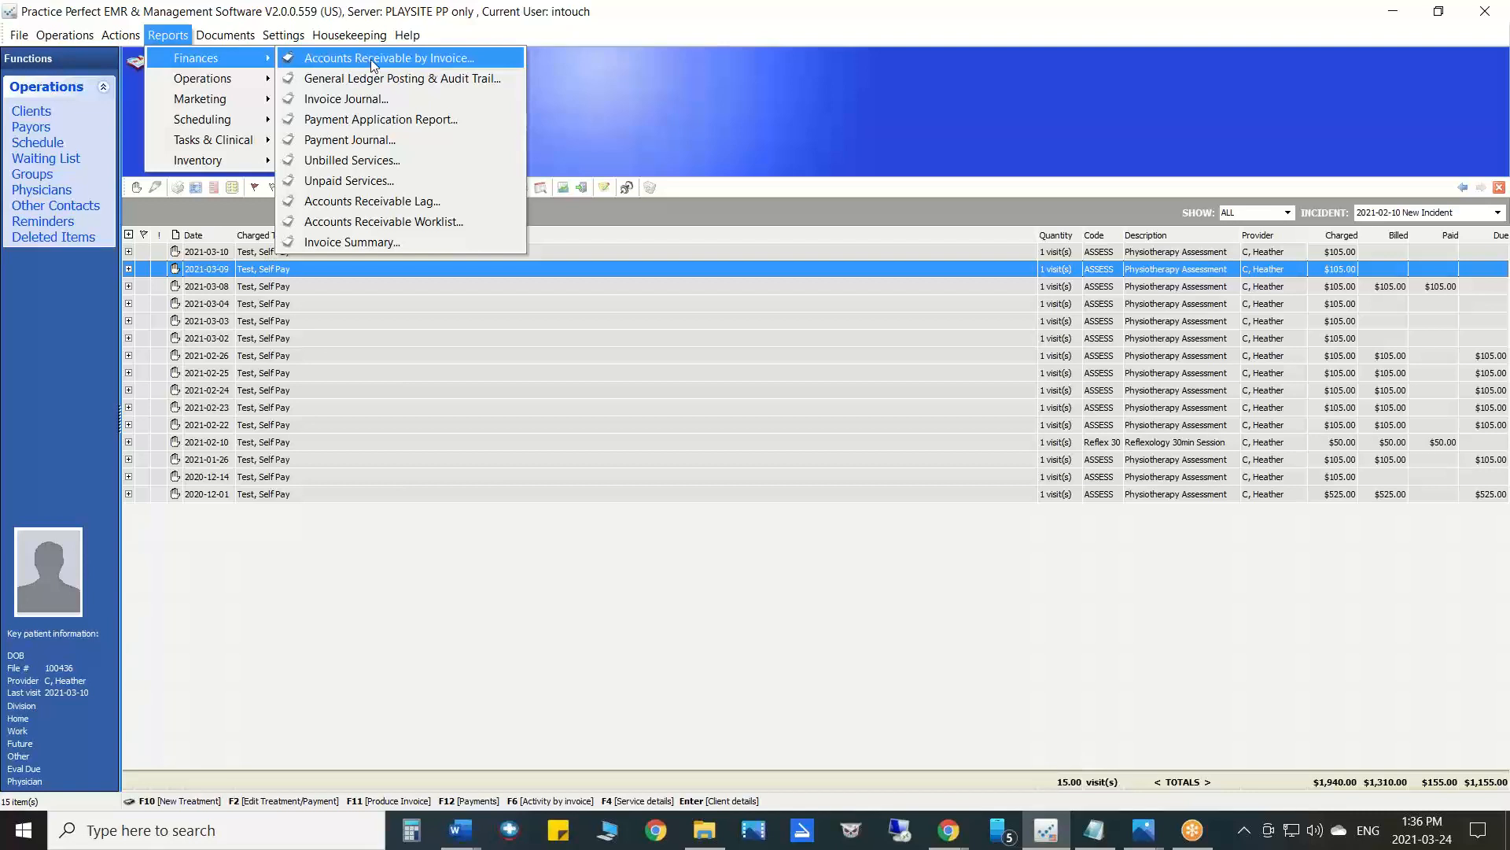
pyautogui.click(450, 61)
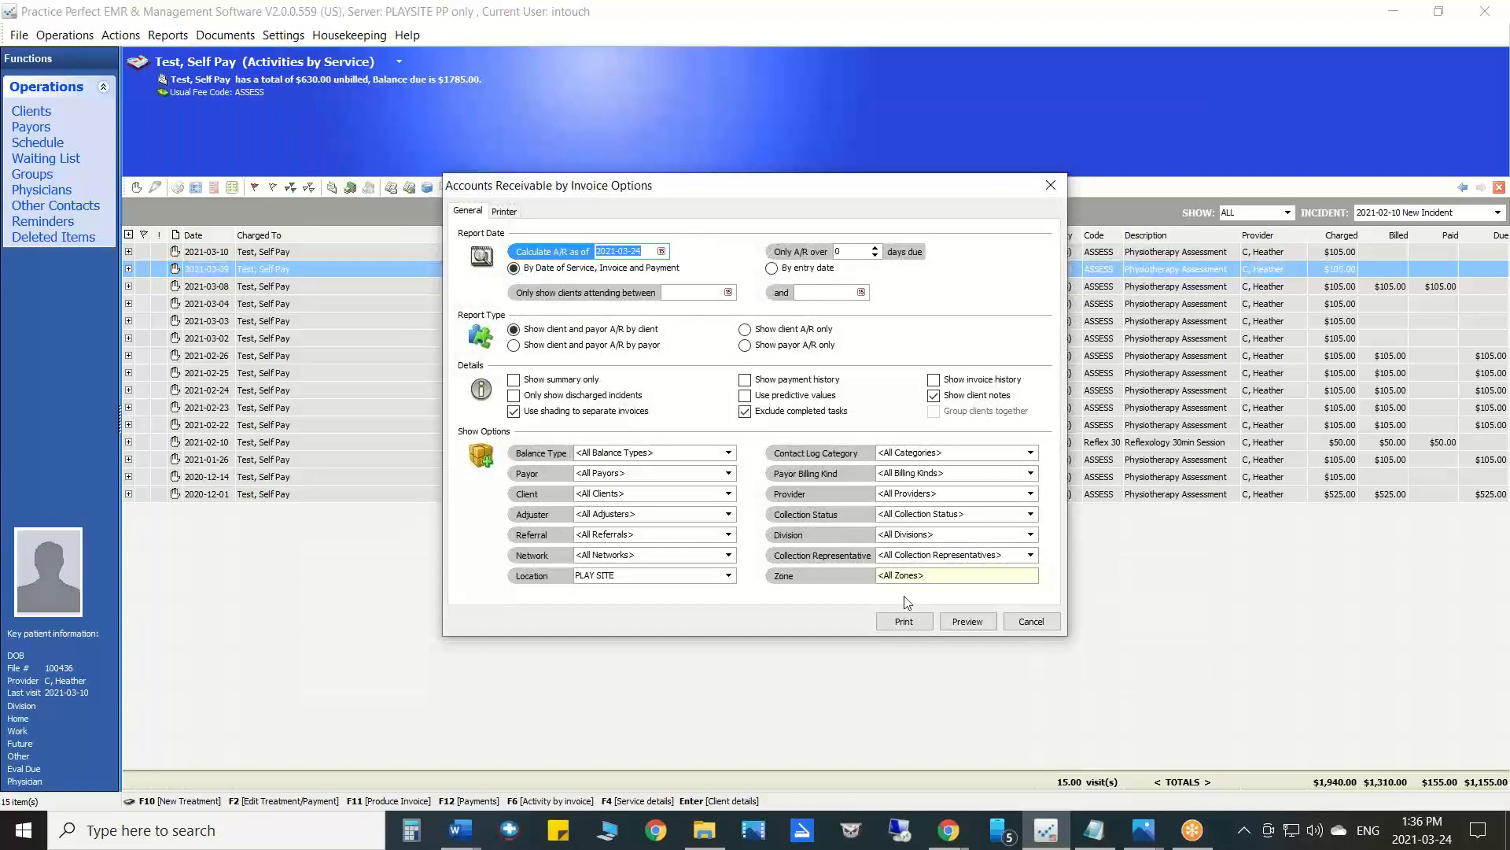
pyautogui.click(968, 620)
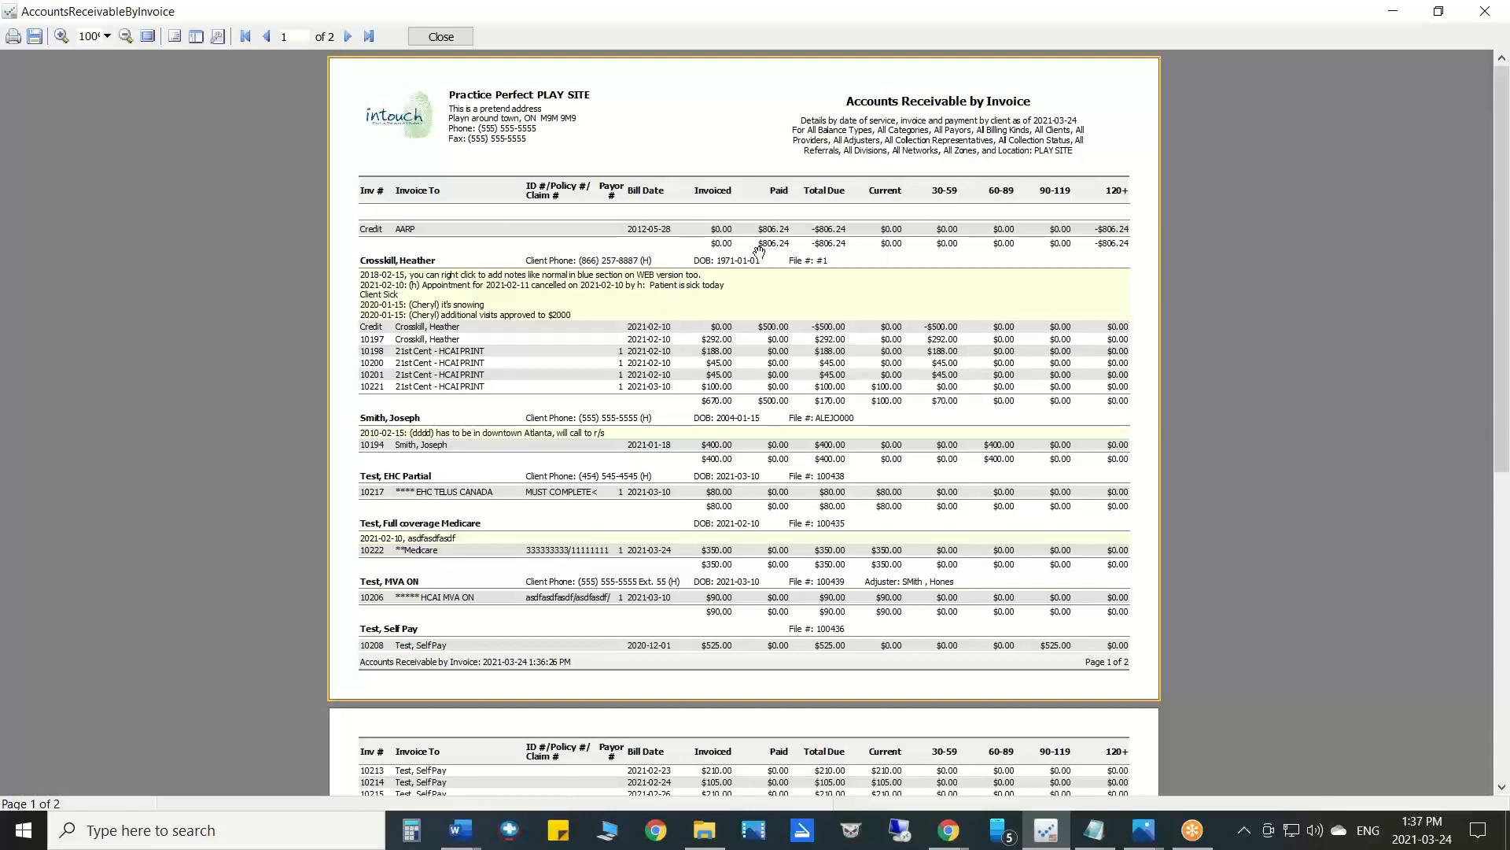
pyautogui.click(442, 37)
pyautogui.click(1036, 621)
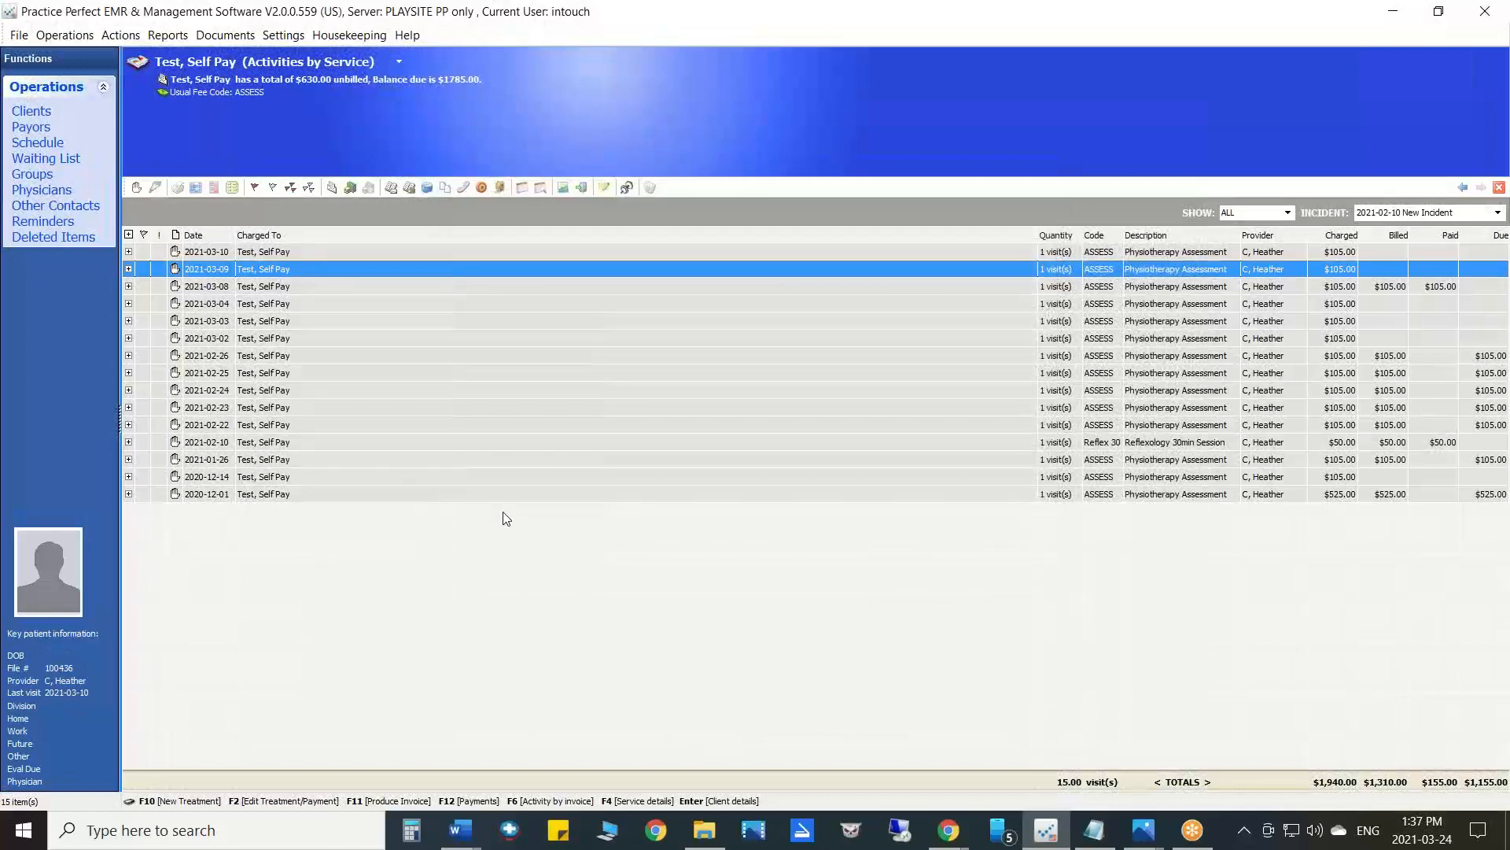
# - Open the Unbilled Services report options, examine the client services, payor services, Payor and Provider settings, and close them without running the report
pyautogui.click(168, 37)
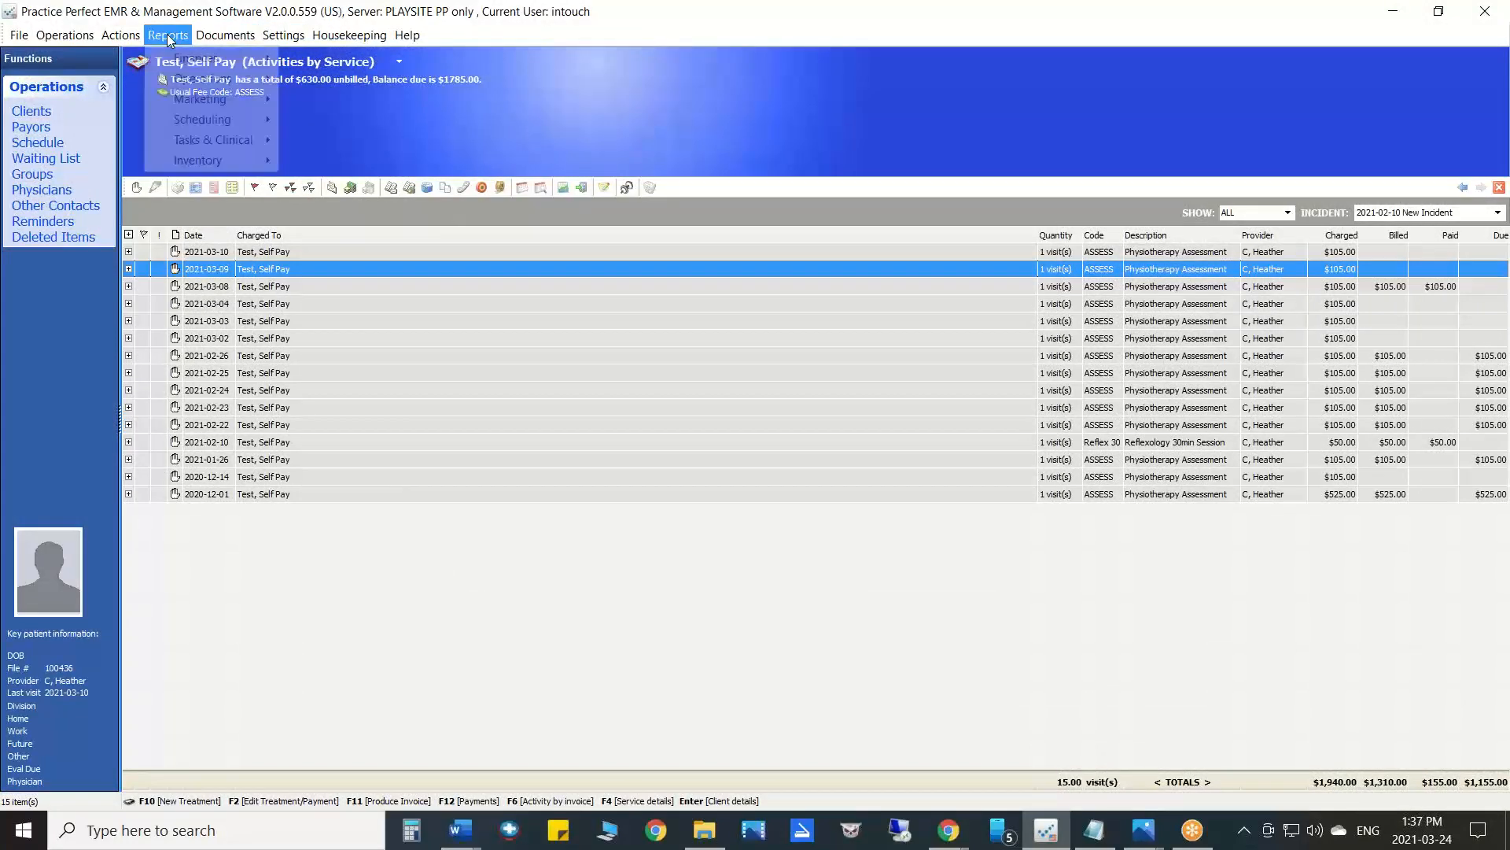
pyautogui.moveTo(173, 58)
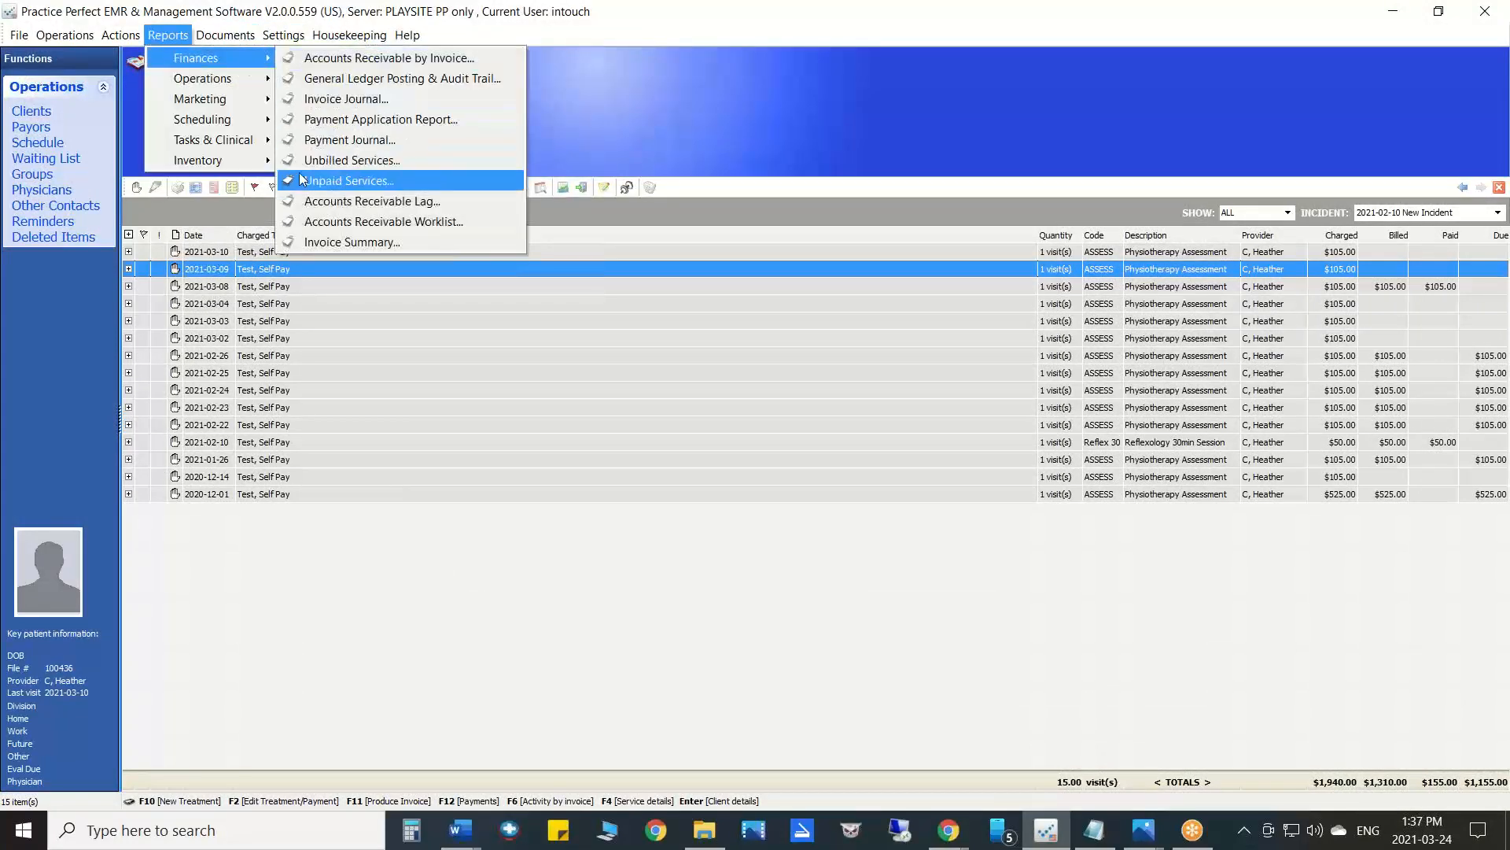
pyautogui.click(332, 160)
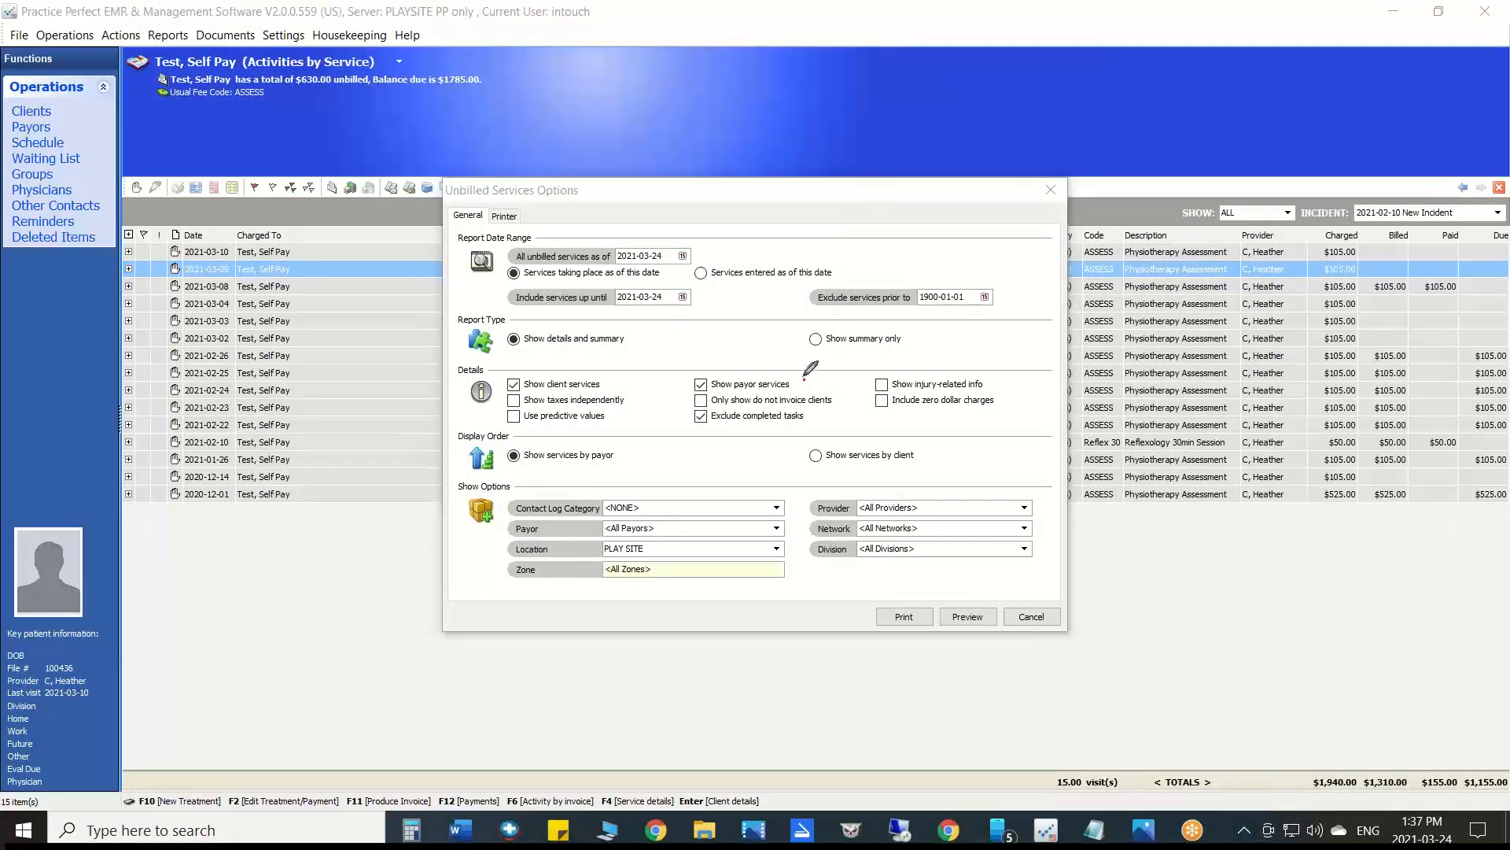
pyautogui.moveTo(804, 380)
pyautogui.mouseDown()
pyautogui.moveTo(676, 367)
pyautogui.moveTo(769, 403)
pyautogui.moveTo(805, 375)
pyautogui.mouseUp()
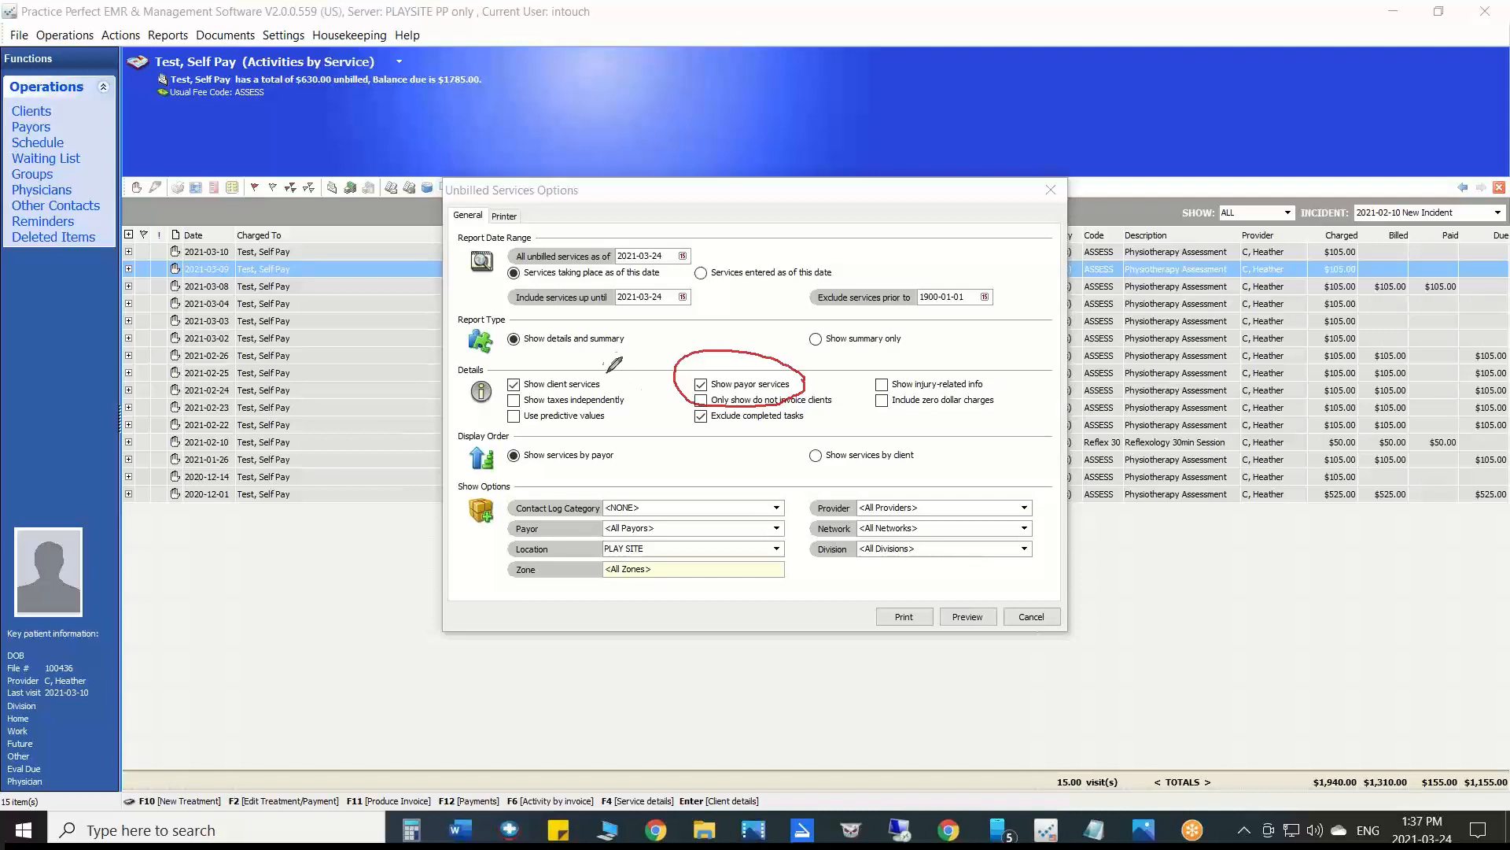
pyautogui.moveTo(605, 361)
pyautogui.mouseDown()
pyautogui.moveTo(483, 393)
pyautogui.moveTo(611, 361)
pyautogui.mouseUp()
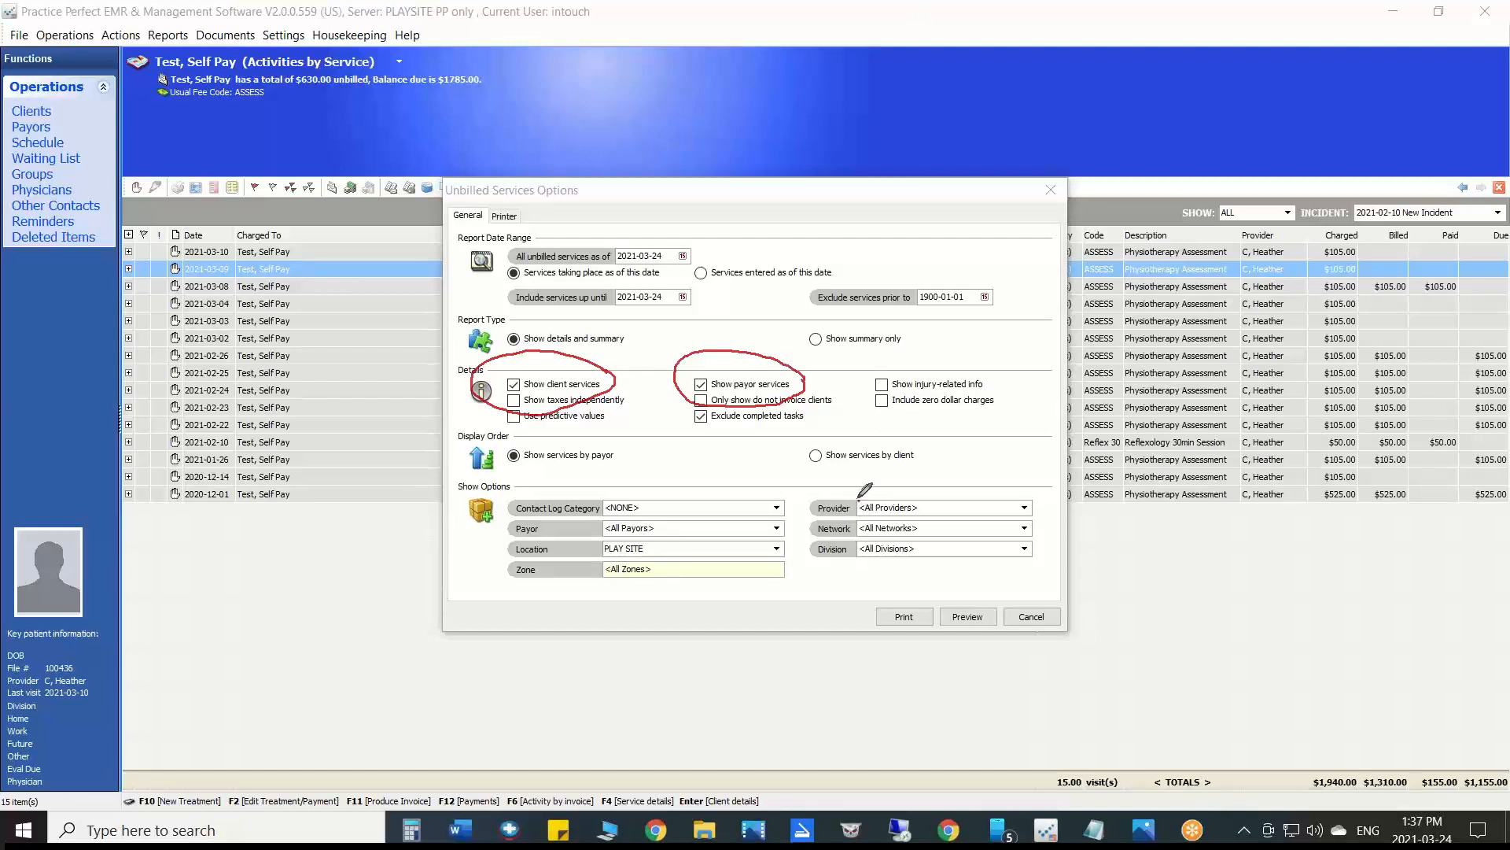
pyautogui.moveTo(849, 492)
pyautogui.mouseDown()
pyautogui.moveTo(836, 532)
pyautogui.moveTo(849, 494)
pyautogui.mouseUp()
pyautogui.moveTo(563, 516); pyautogui.dragTo(580, 519)
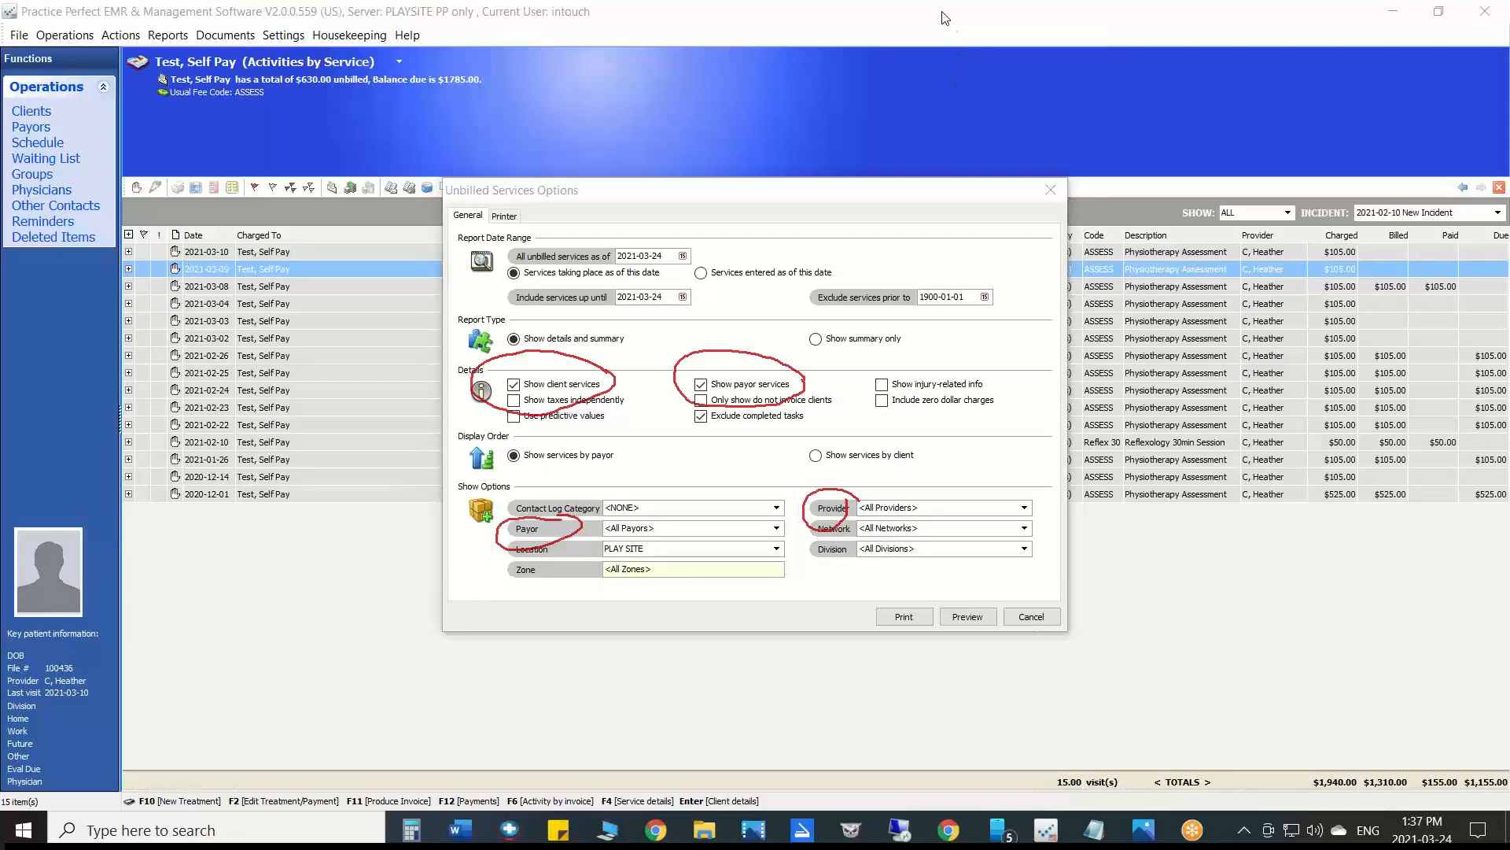
pyautogui.click(1032, 616)
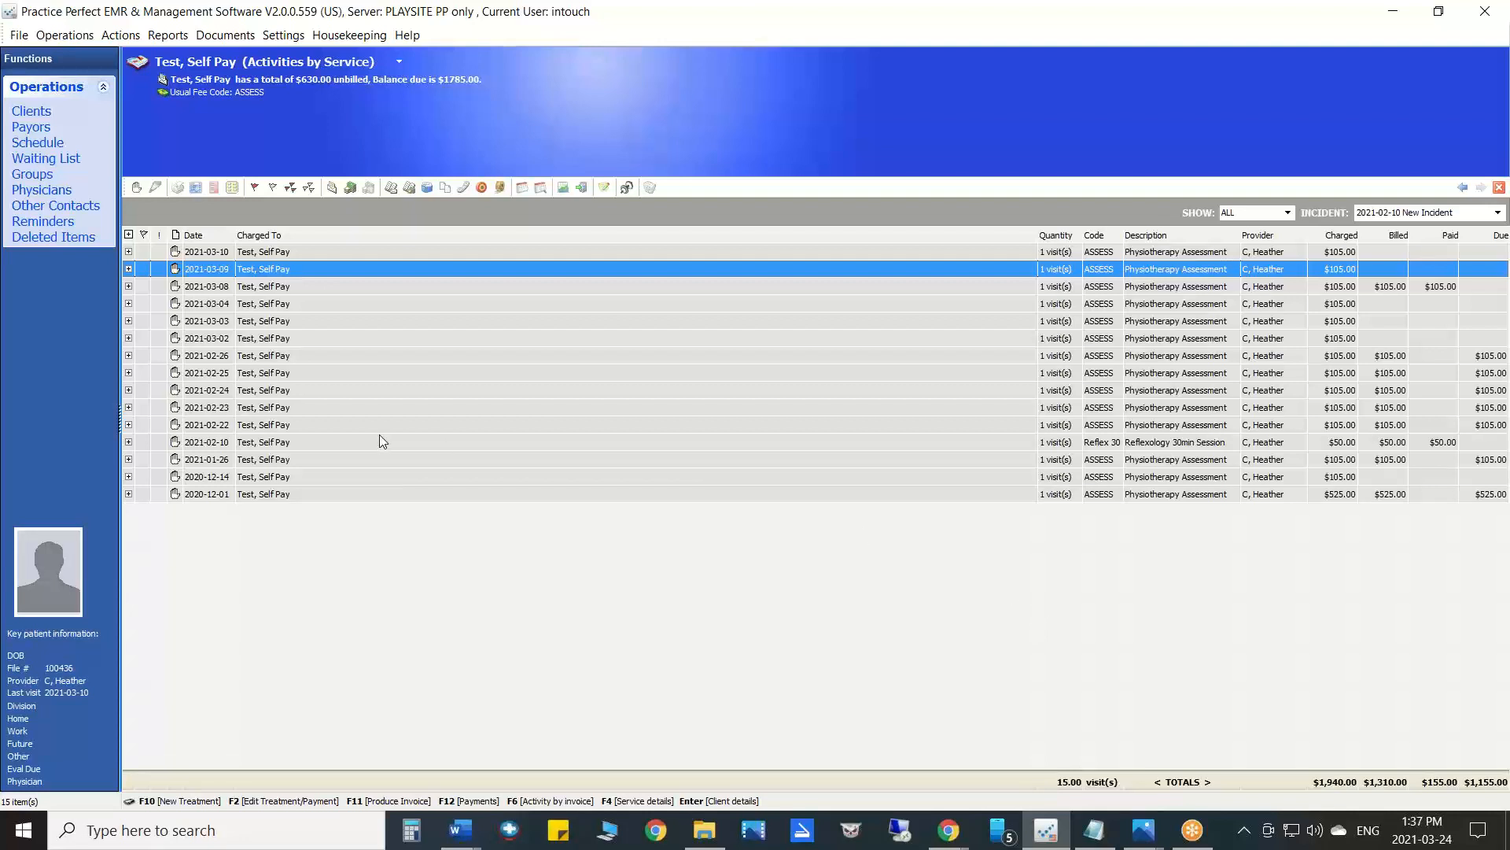
# - Open the schedule and select the Wednesday, March 24 appointment of Test, COPAY
pyautogui.click(37, 142)
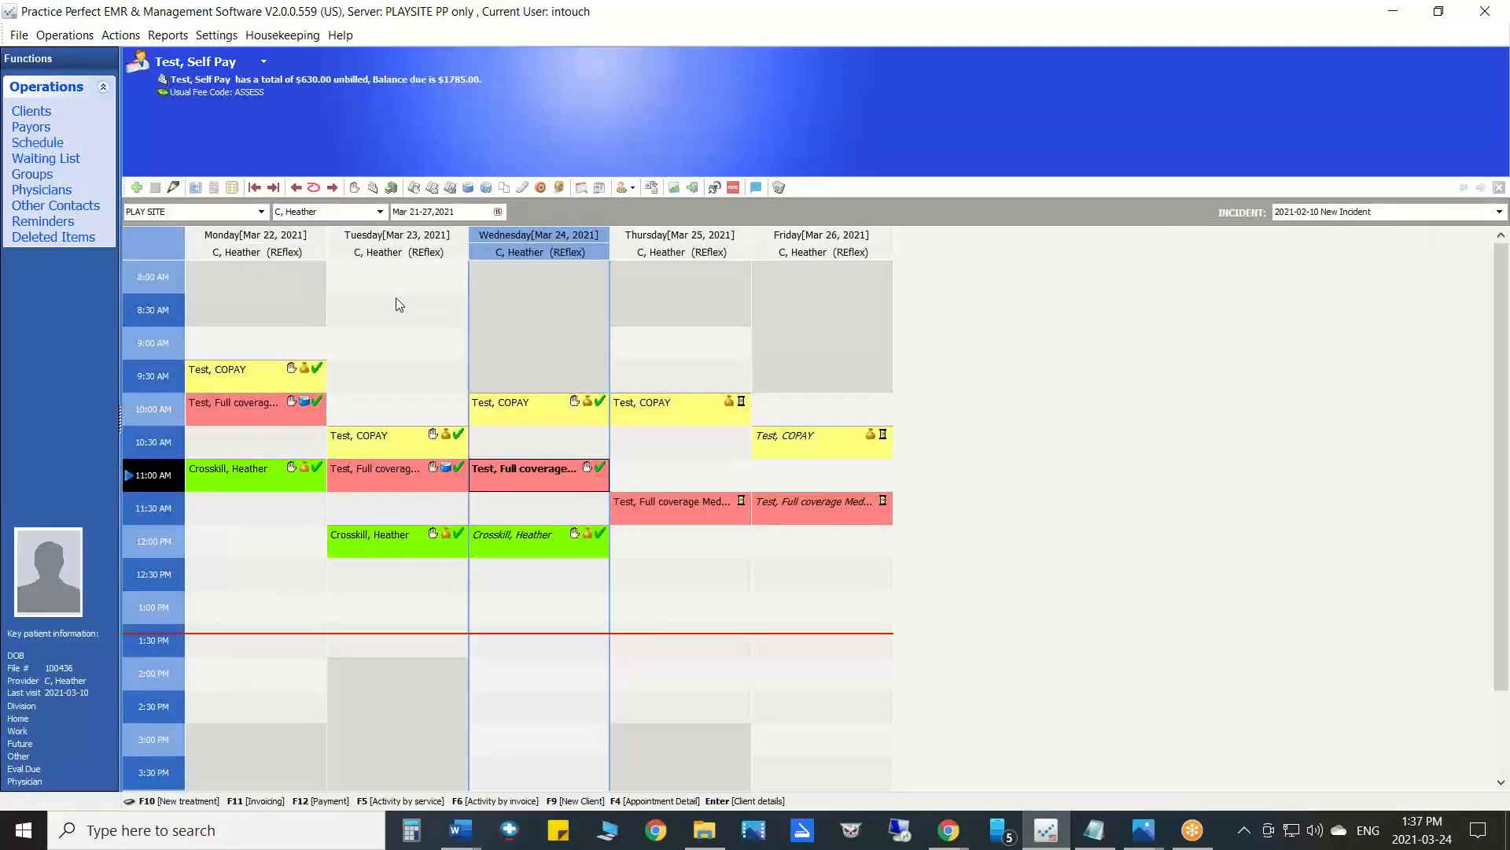
pyautogui.click(575, 406)
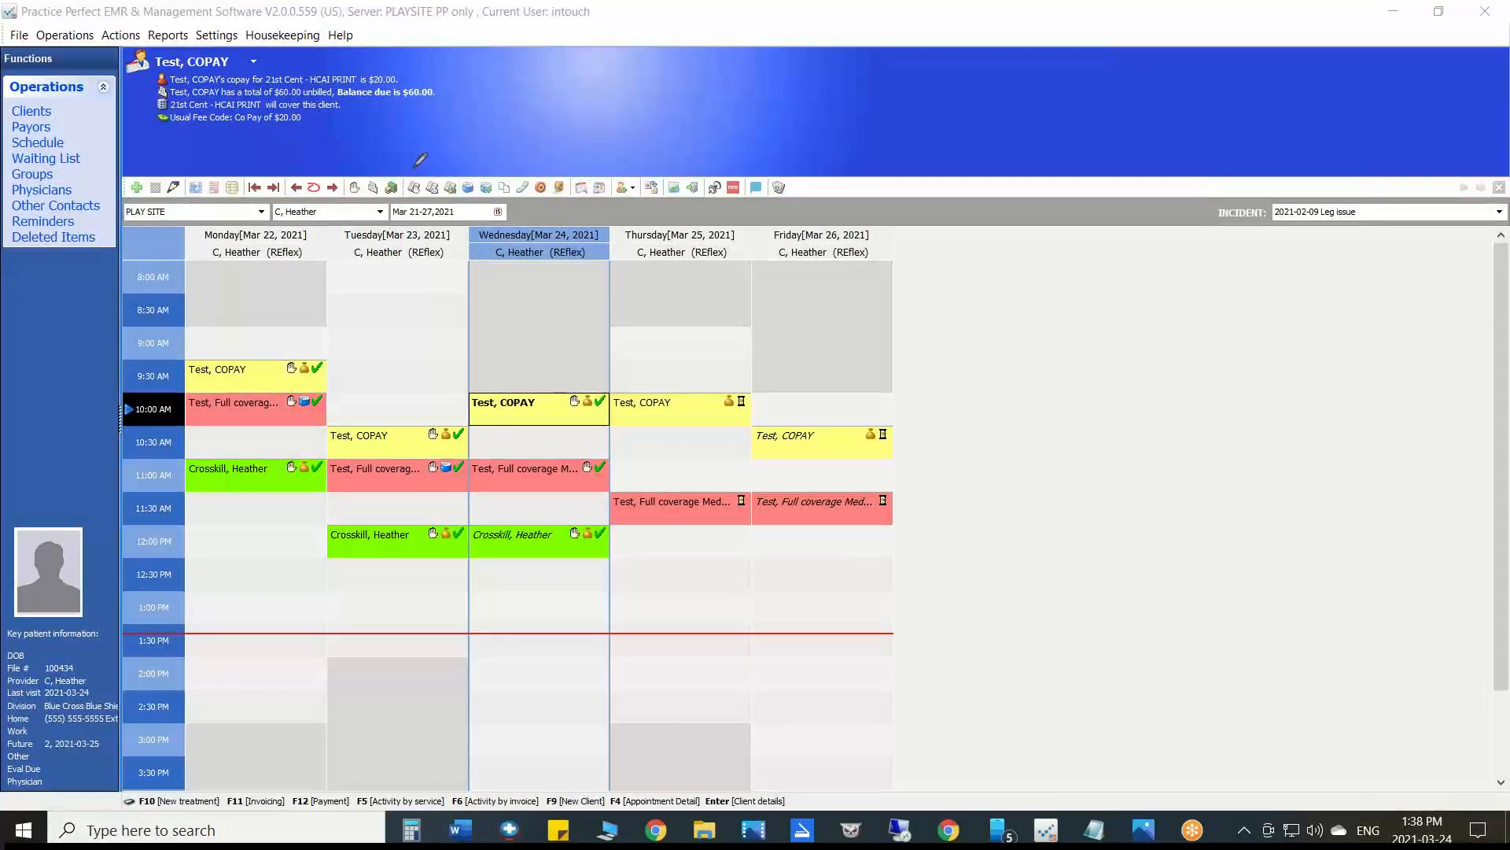
pyautogui.moveTo(416, 165)
pyautogui.mouseDown()
pyautogui.moveTo(387, 175)
pyautogui.moveTo(378, 206)
pyautogui.moveTo(412, 147)
pyautogui.moveTo(407, 162)
pyautogui.moveTo(438, 141)
pyautogui.mouseUp()
pyautogui.click(956, 143)
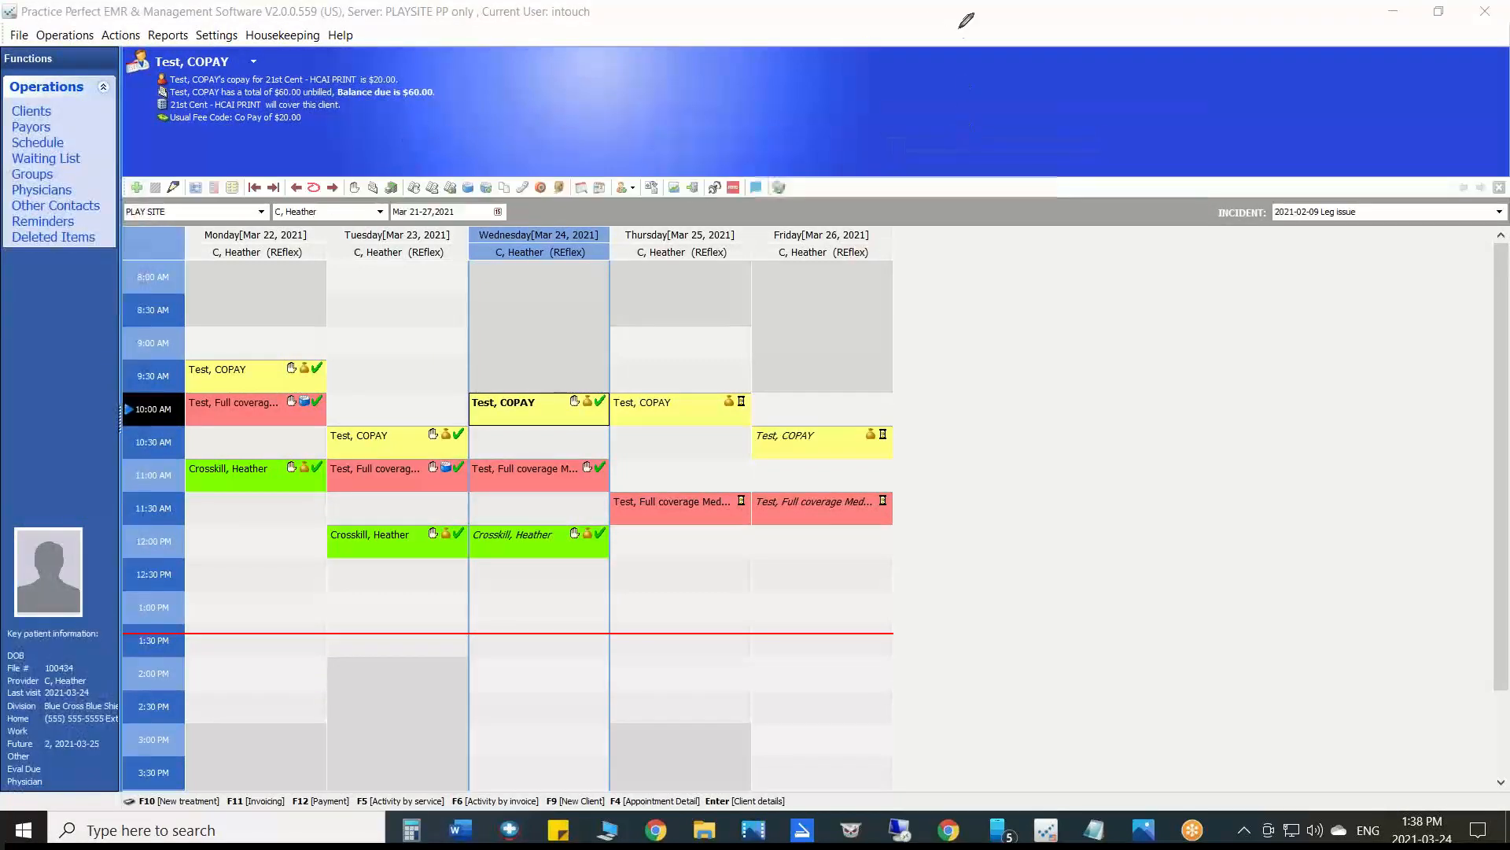
# - Open a new payment for Test, COPAY and review its payer, date, payment methods, amount and invoice/receipt option
pyautogui.click(392, 187)
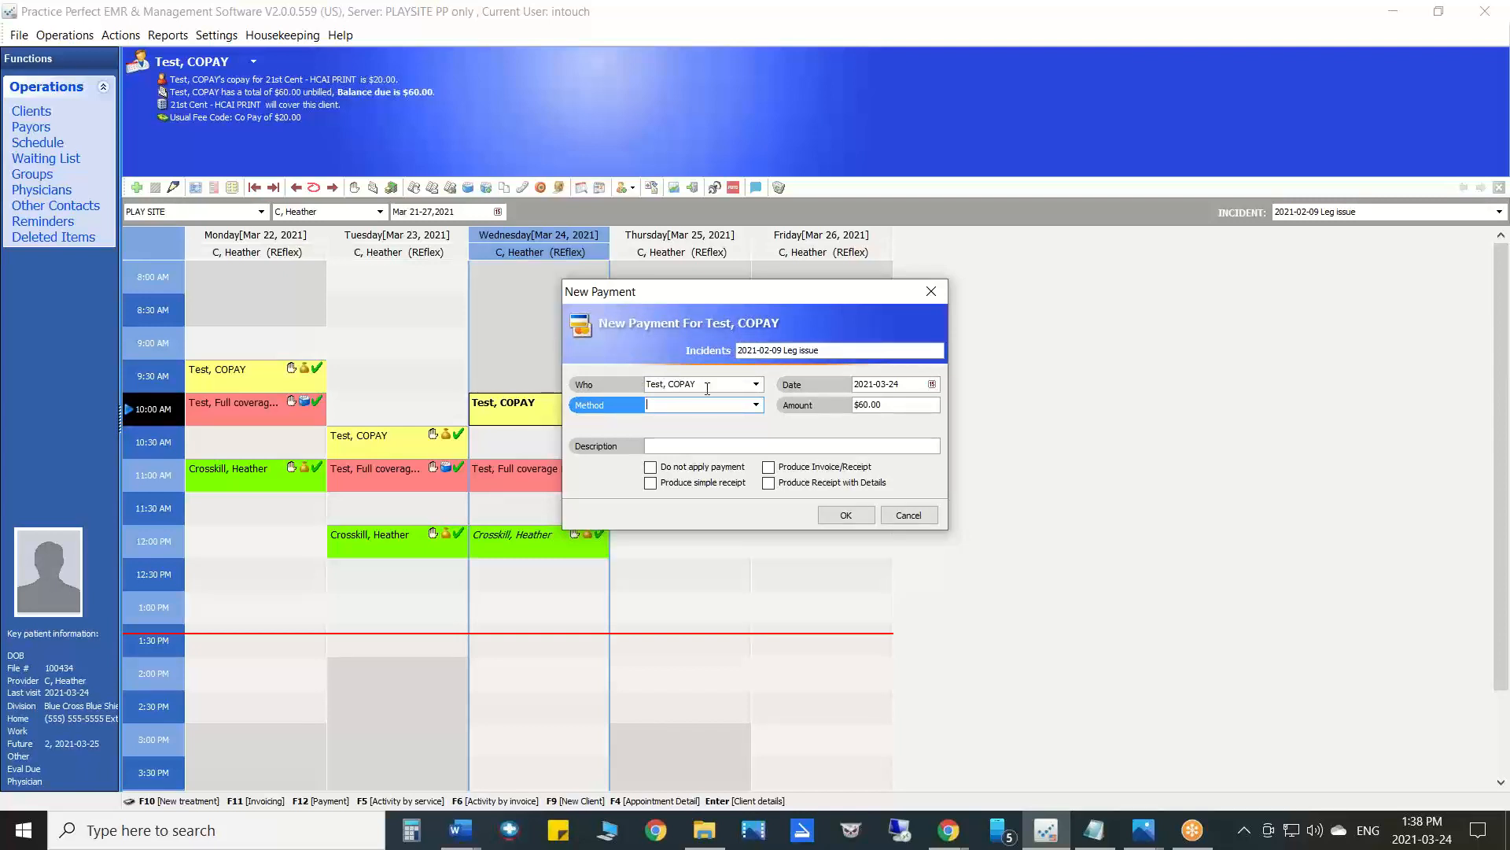
pyautogui.click(707, 386)
pyautogui.click(897, 386)
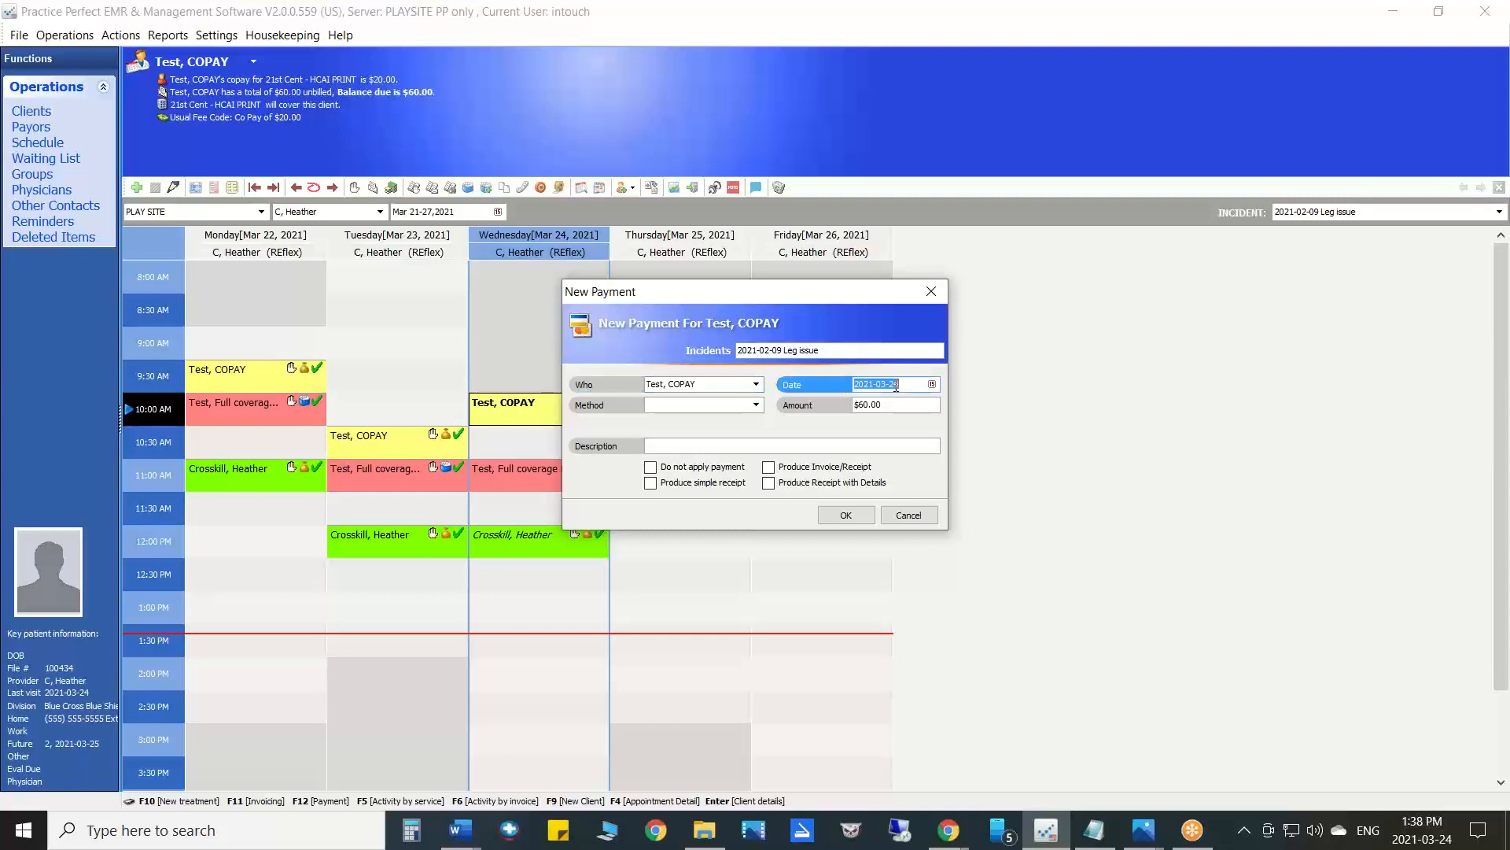
pyautogui.click(756, 405)
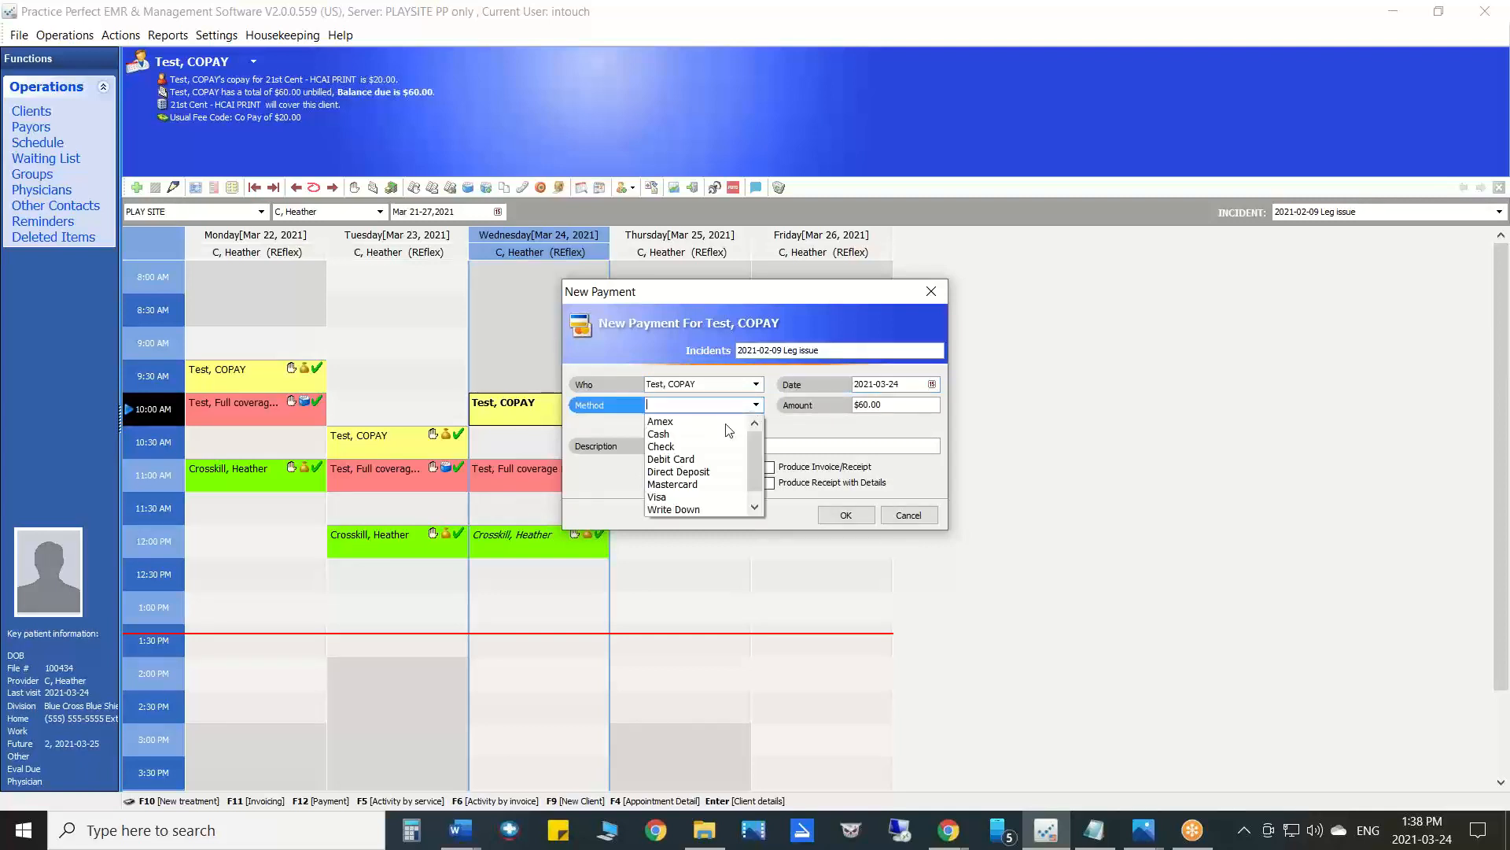
pyautogui.click(897, 405)
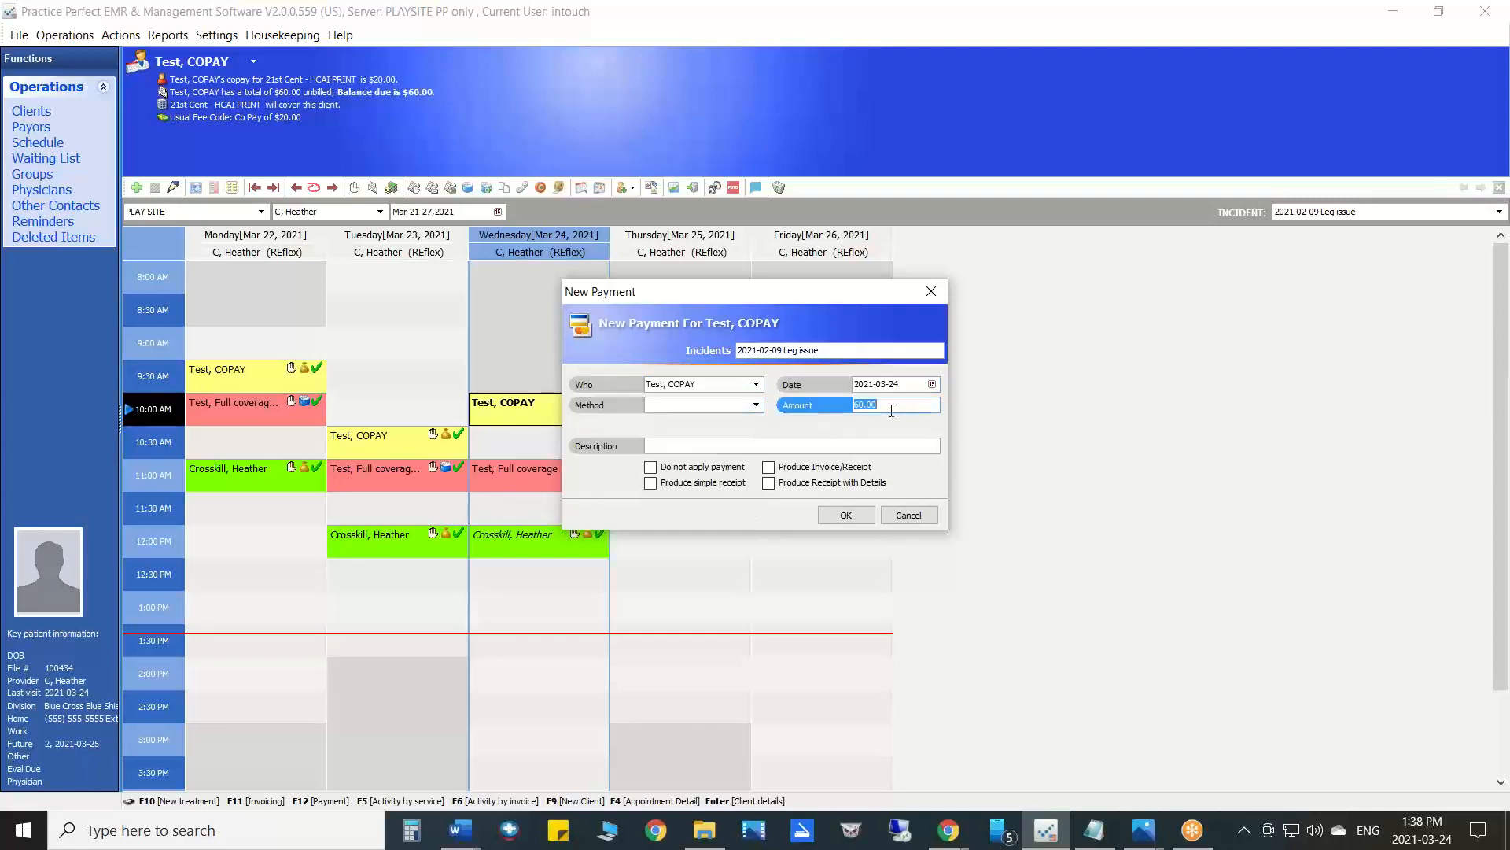
pyautogui.click(768, 468)
pyautogui.click(768, 469)
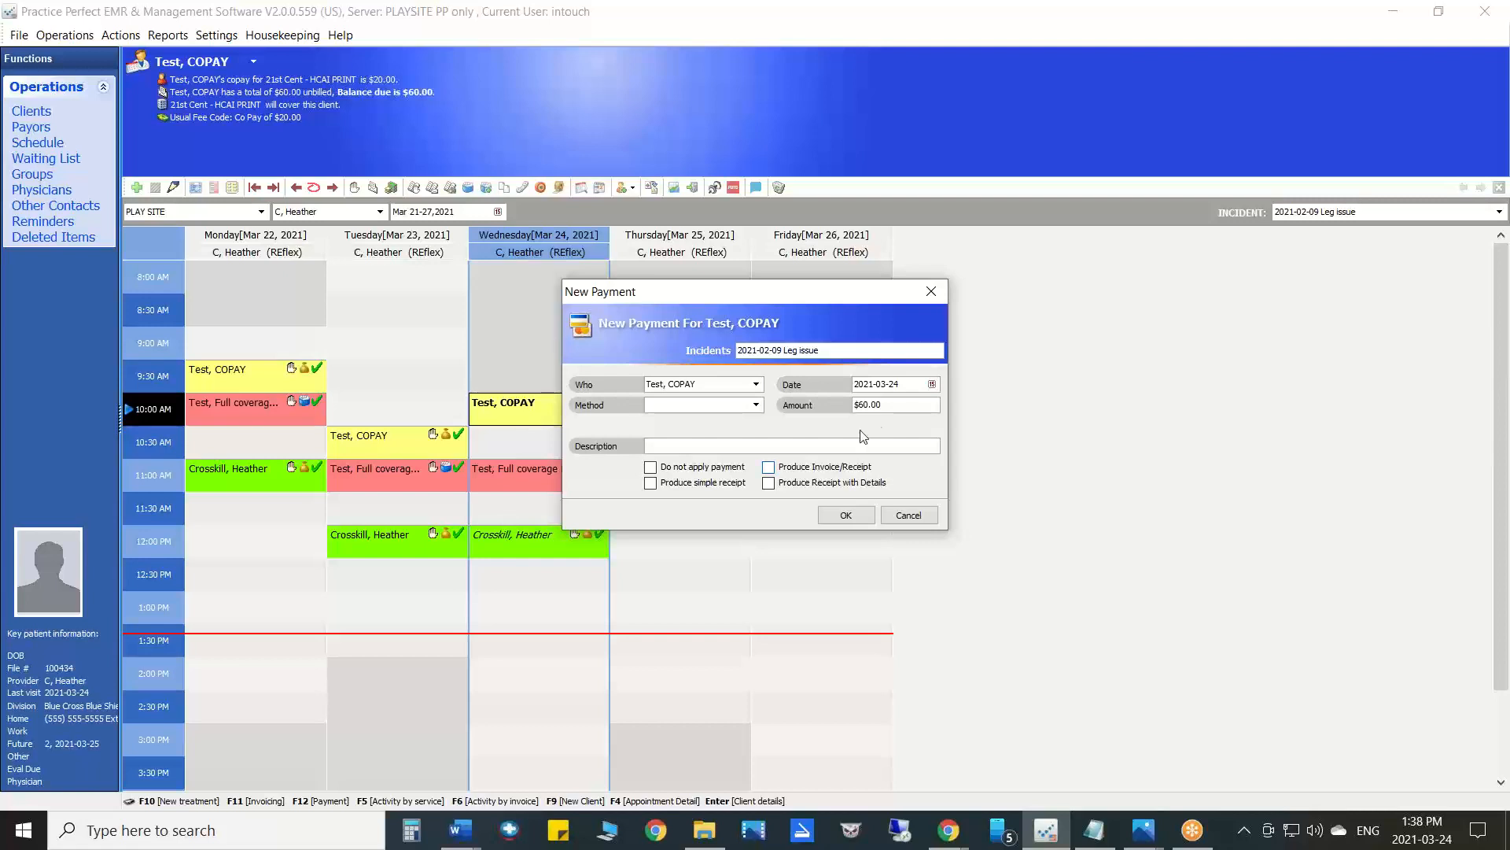
# - Try a payment amount of $3,000.00 with the Do not apply payment option, and cancel the new payment
pyautogui.click(885, 406)
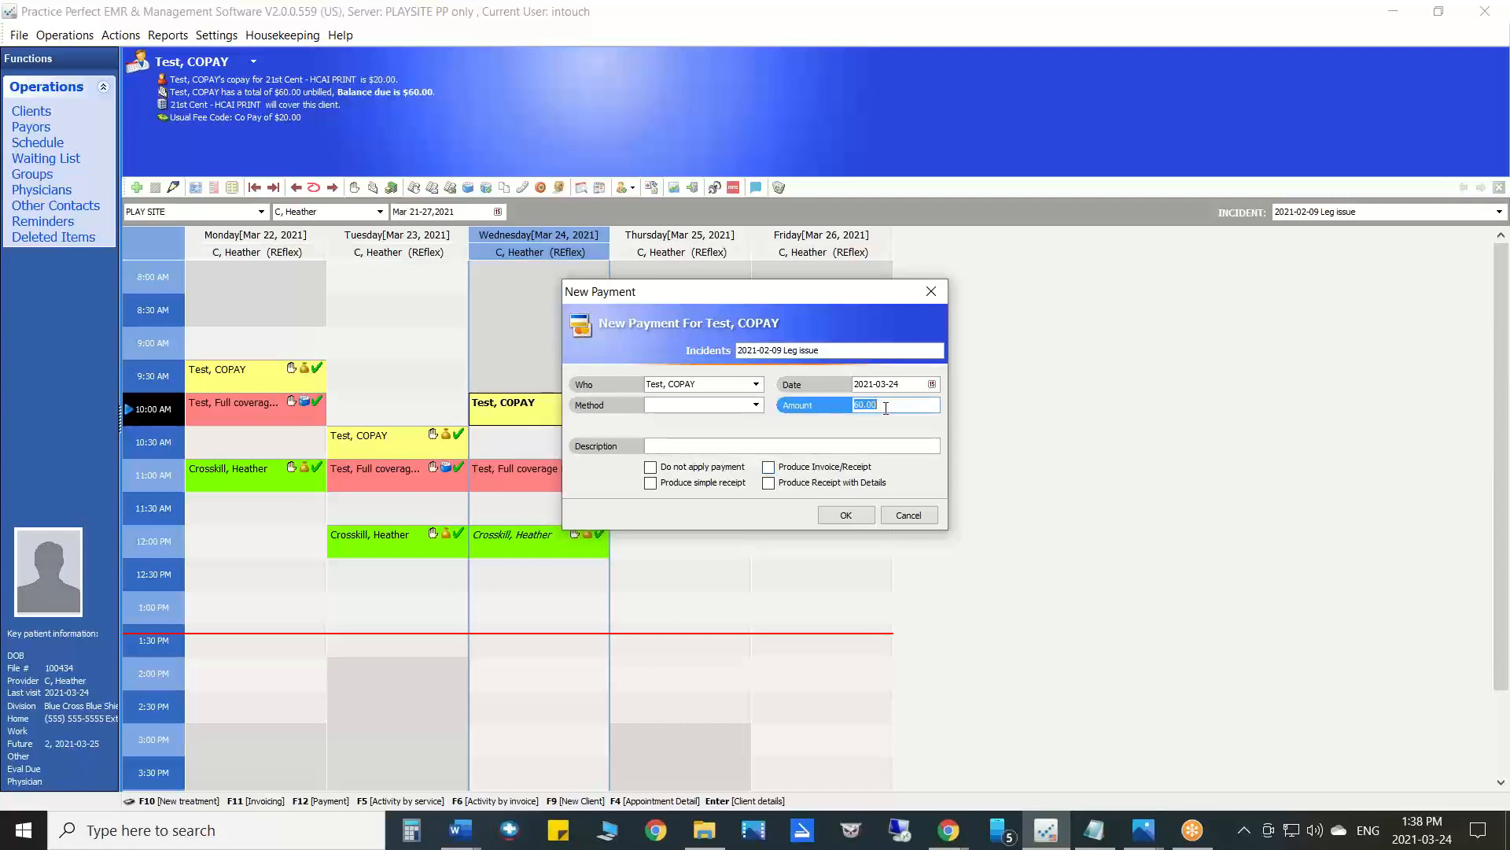
pyautogui.write('100')
pyautogui.press('BackSpace')
pyautogui.press('BackSpace')
pyautogui.press('BackSpace')
pyautogui.write('3000')
pyautogui.press('Tab')
pyautogui.hotkey('shift', 'Tab')
pyautogui.moveTo(902, 404); pyautogui.dragTo(853, 406)
pyautogui.click(698, 470)
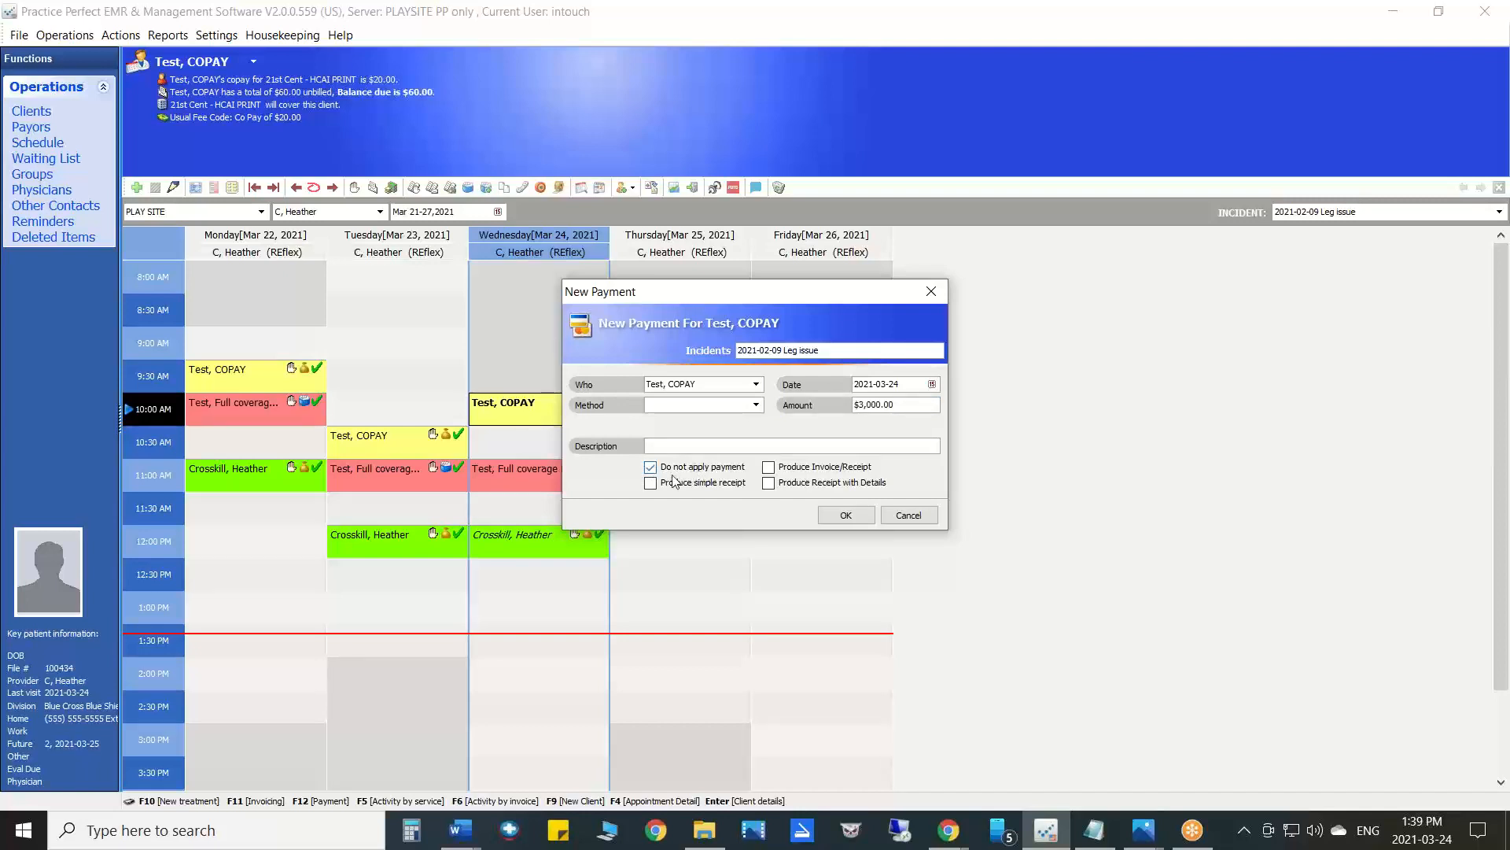
pyautogui.click(650, 468)
pyautogui.click(909, 515)
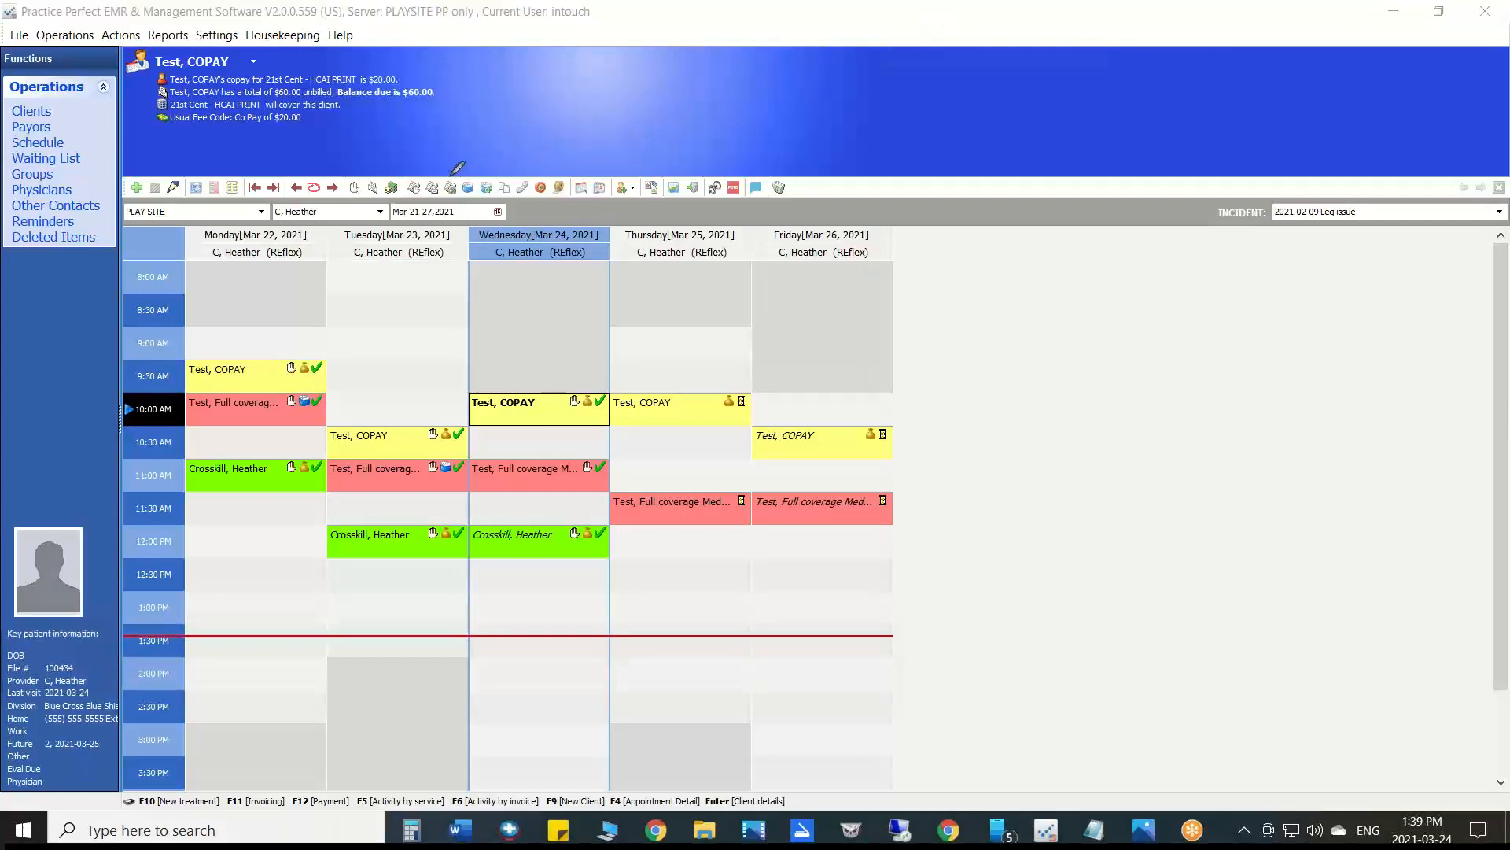
pyautogui.moveTo(443, 177)
pyautogui.mouseDown()
pyautogui.moveTo(402, 180)
pyautogui.moveTo(439, 206)
pyautogui.moveTo(441, 174)
pyautogui.moveTo(416, 153)
pyautogui.moveTo(415, 172)
pyautogui.moveTo(430, 153)
pyautogui.mouseUp()
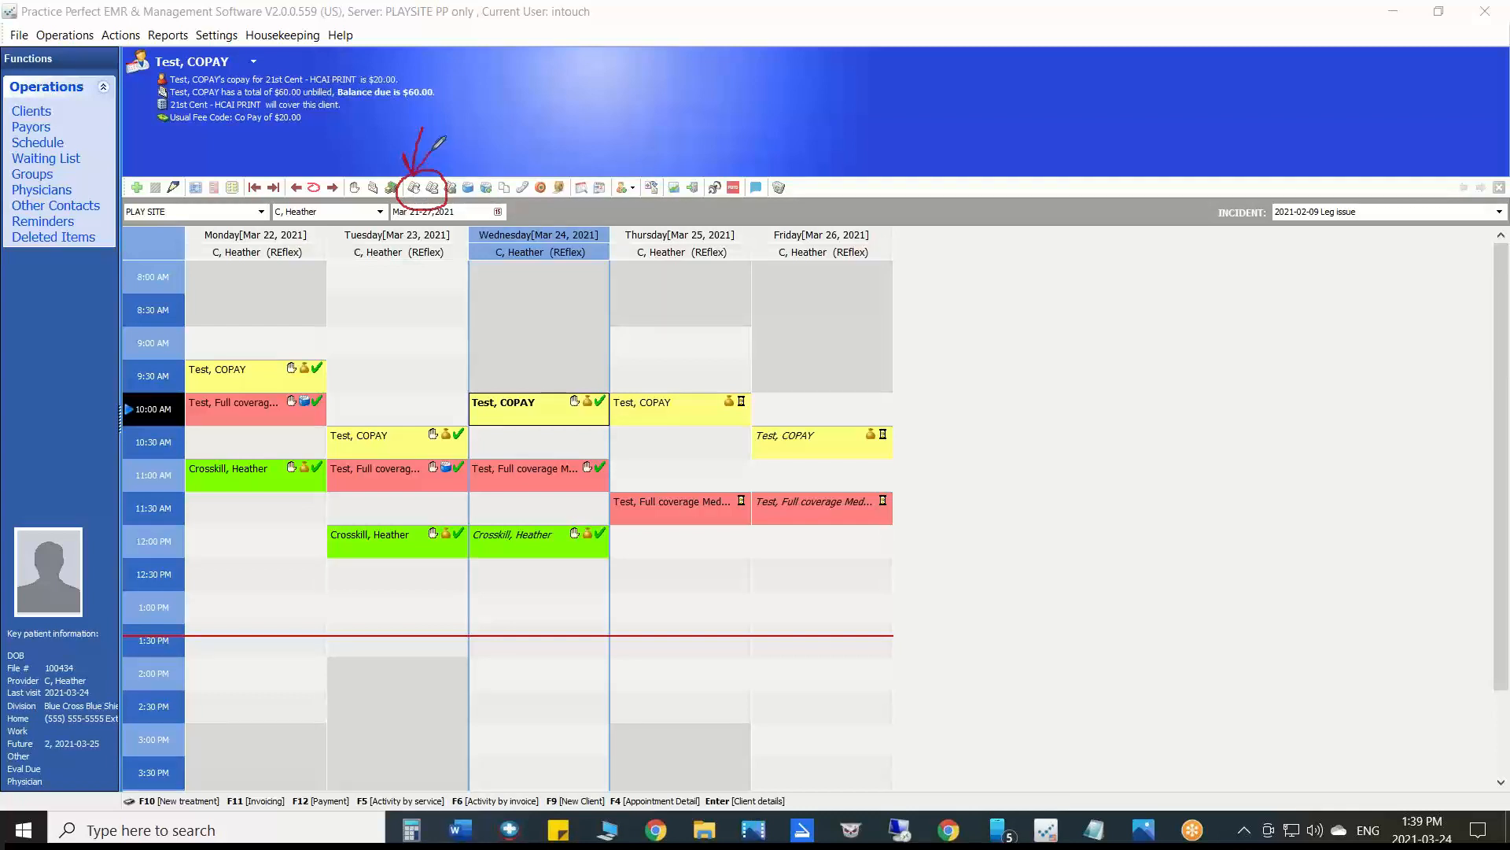
pyautogui.moveTo(472, 84)
pyautogui.mouseDown()
pyautogui.moveTo(447, 163)
pyautogui.moveTo(443, 146)
pyautogui.moveTo(472, 144)
pyautogui.mouseUp()
pyautogui.click(953, 140)
pyautogui.click(919, 32)
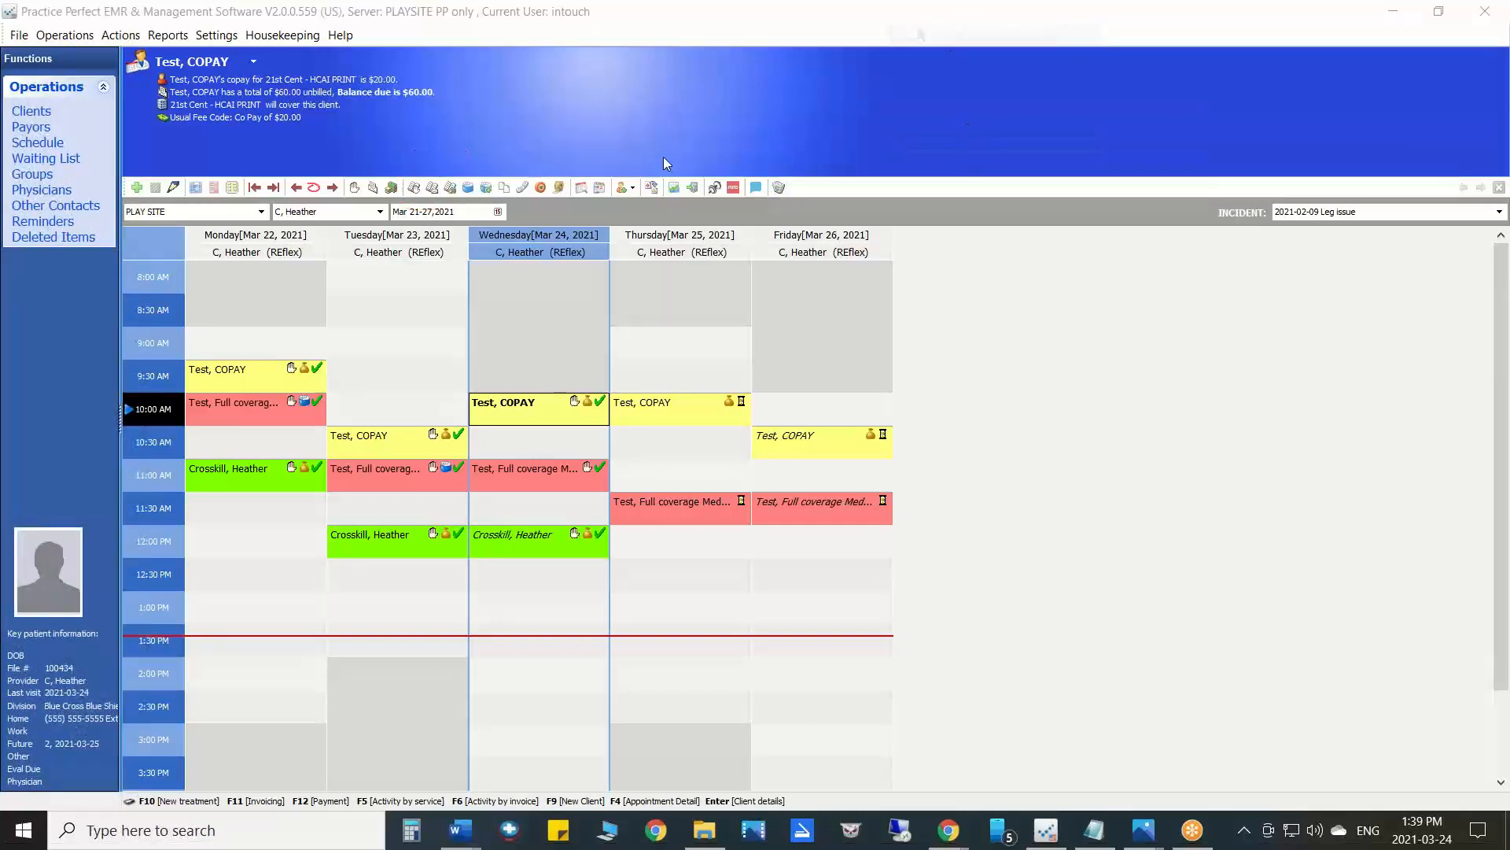
# - Open the activities by service of Test, COPAY and flag the client's March 23 and March 22 co-payments
pyautogui.click(413, 189)
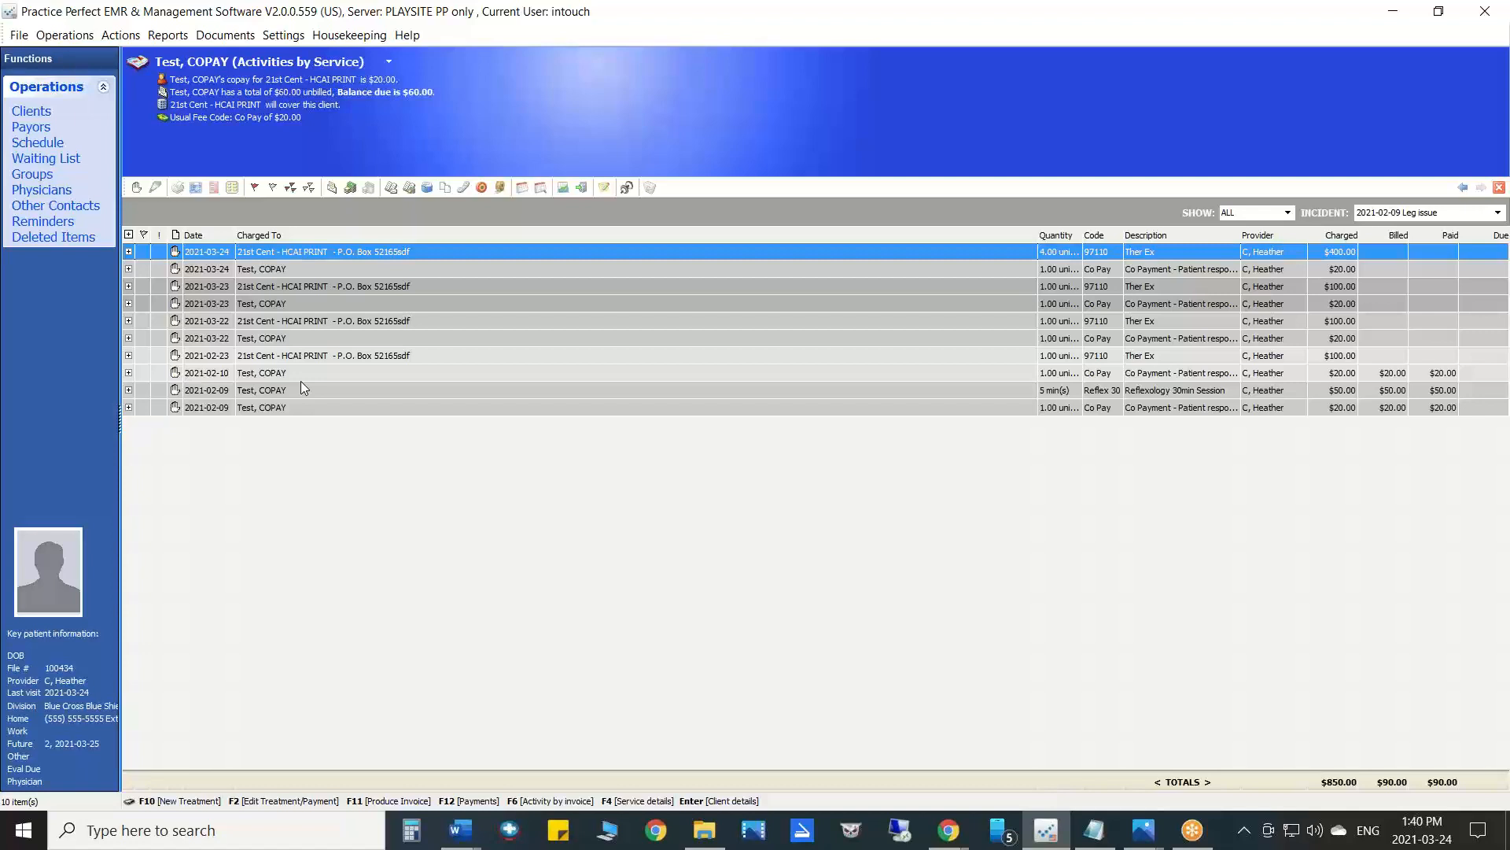
pyautogui.click(143, 304)
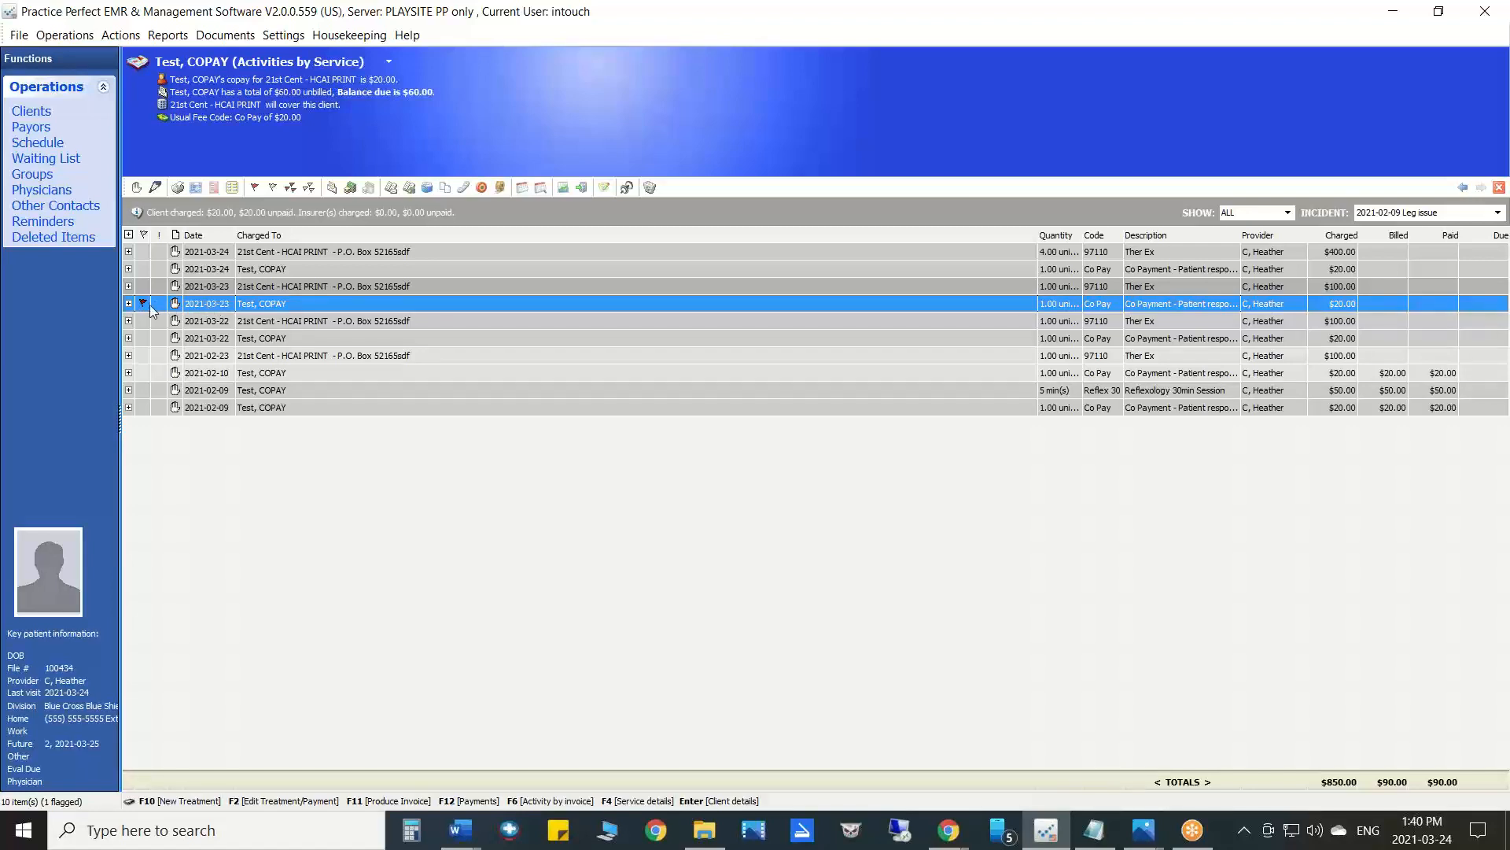
pyautogui.click(144, 338)
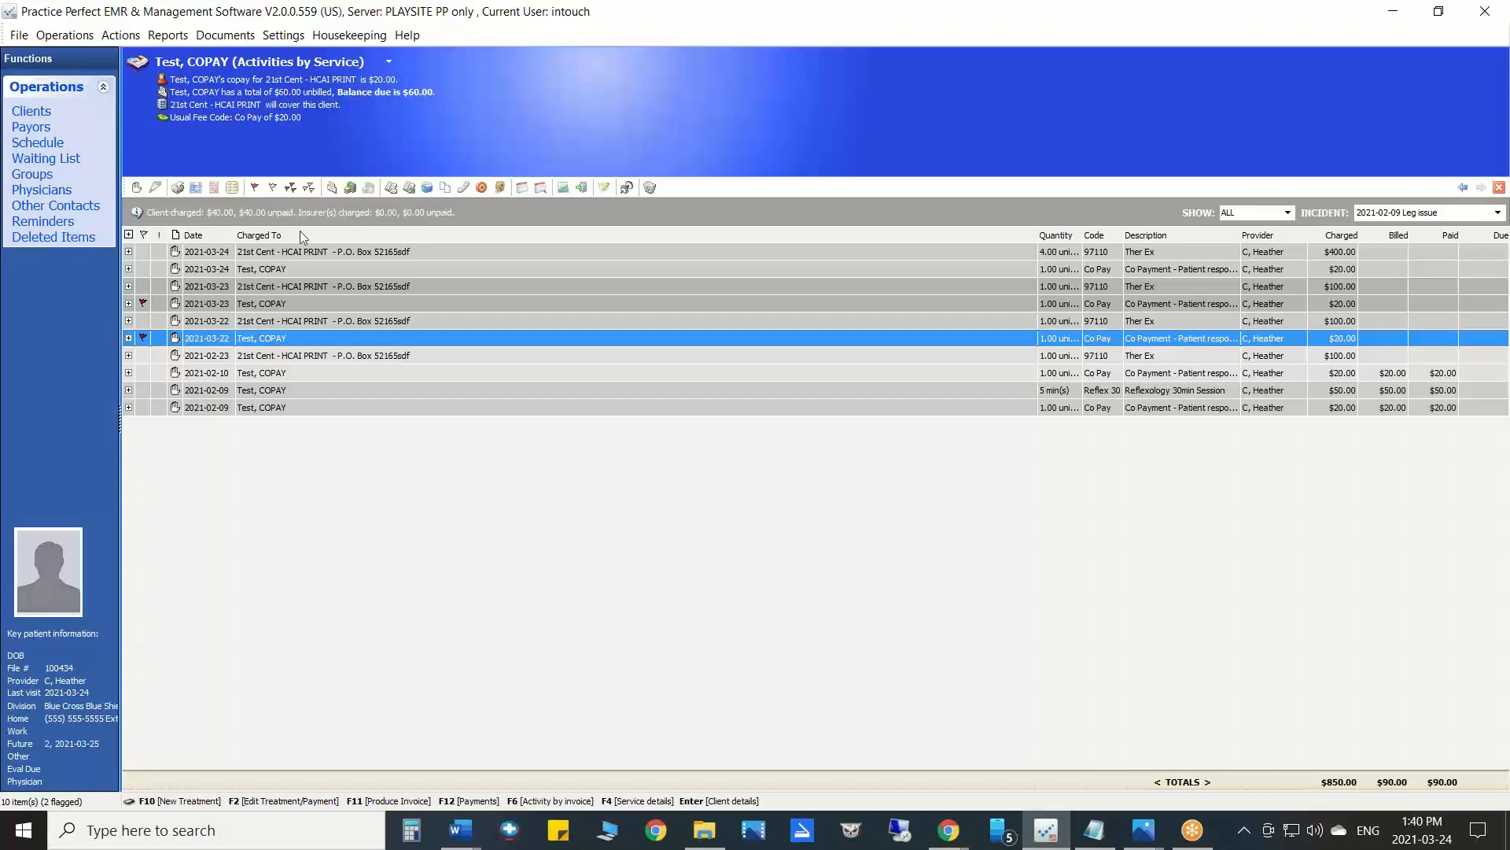
# - Start applying a payment to the flagged co-payments, with Cash as the method and $20.00 as the apply amount
pyautogui.click(350, 189)
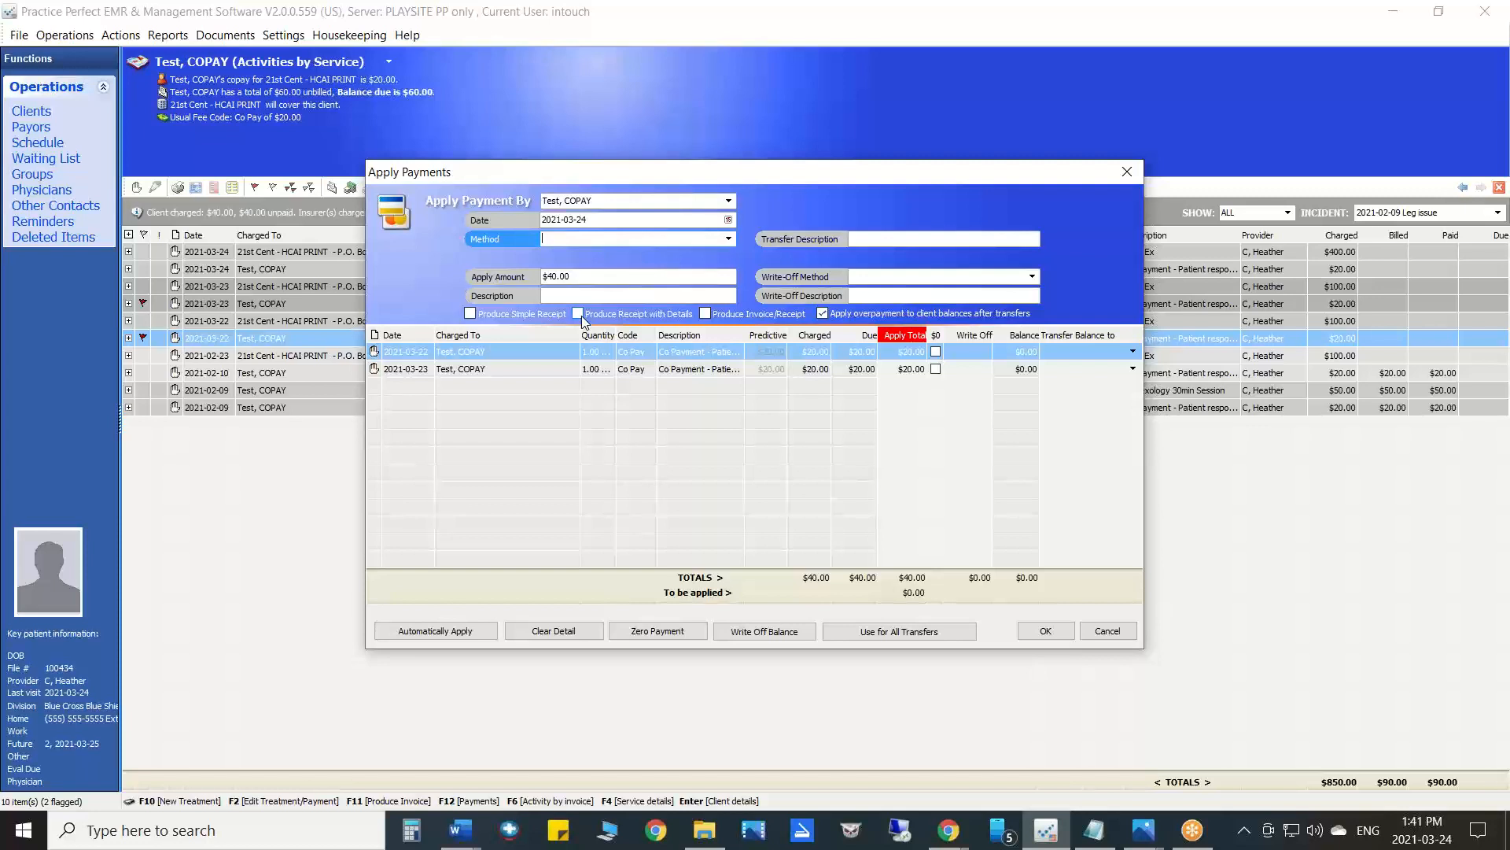
pyautogui.click(599, 220)
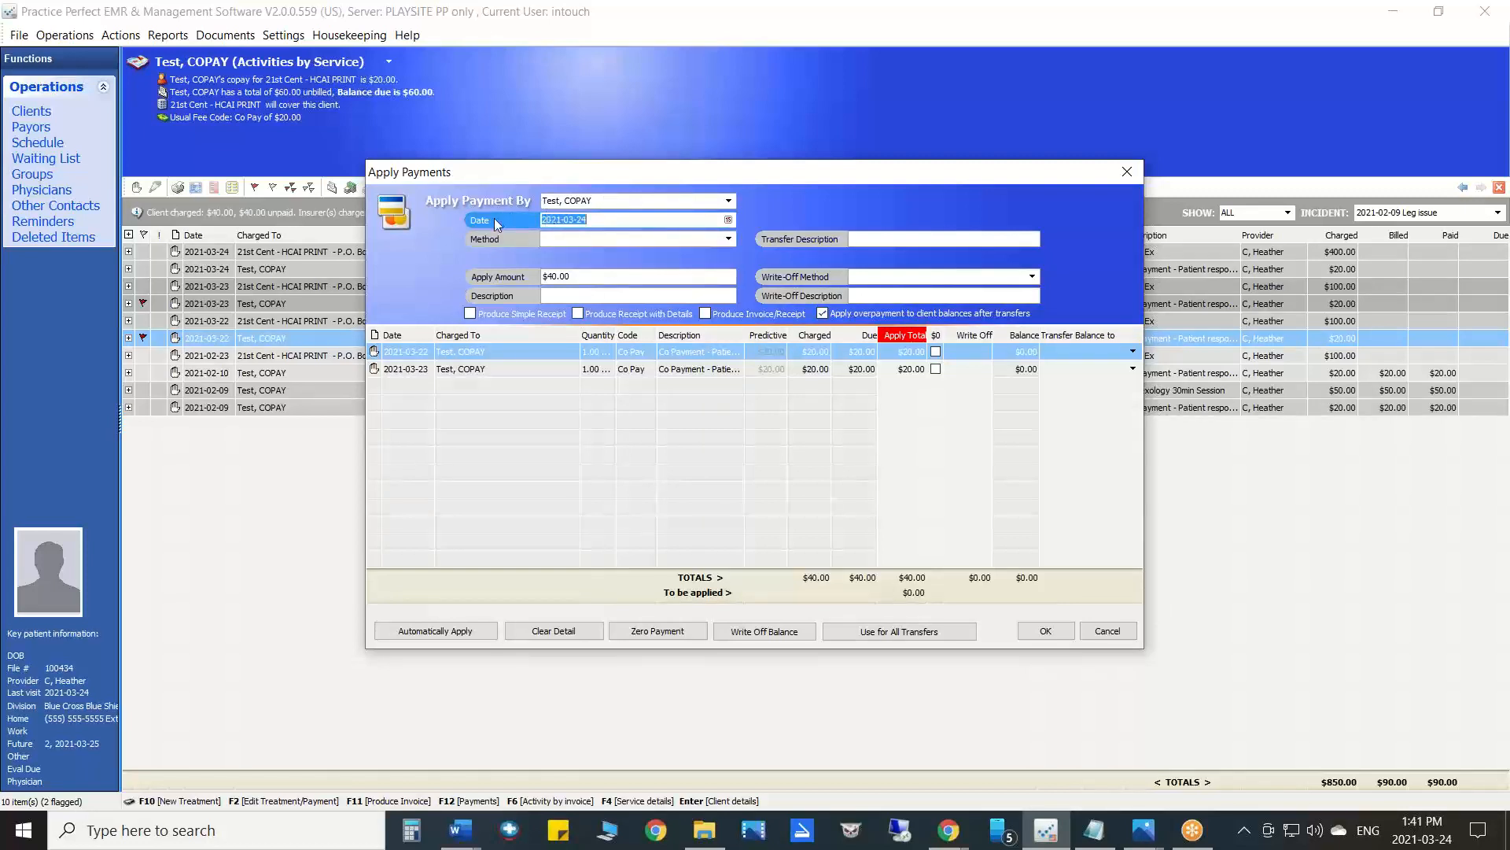
pyautogui.click(730, 239)
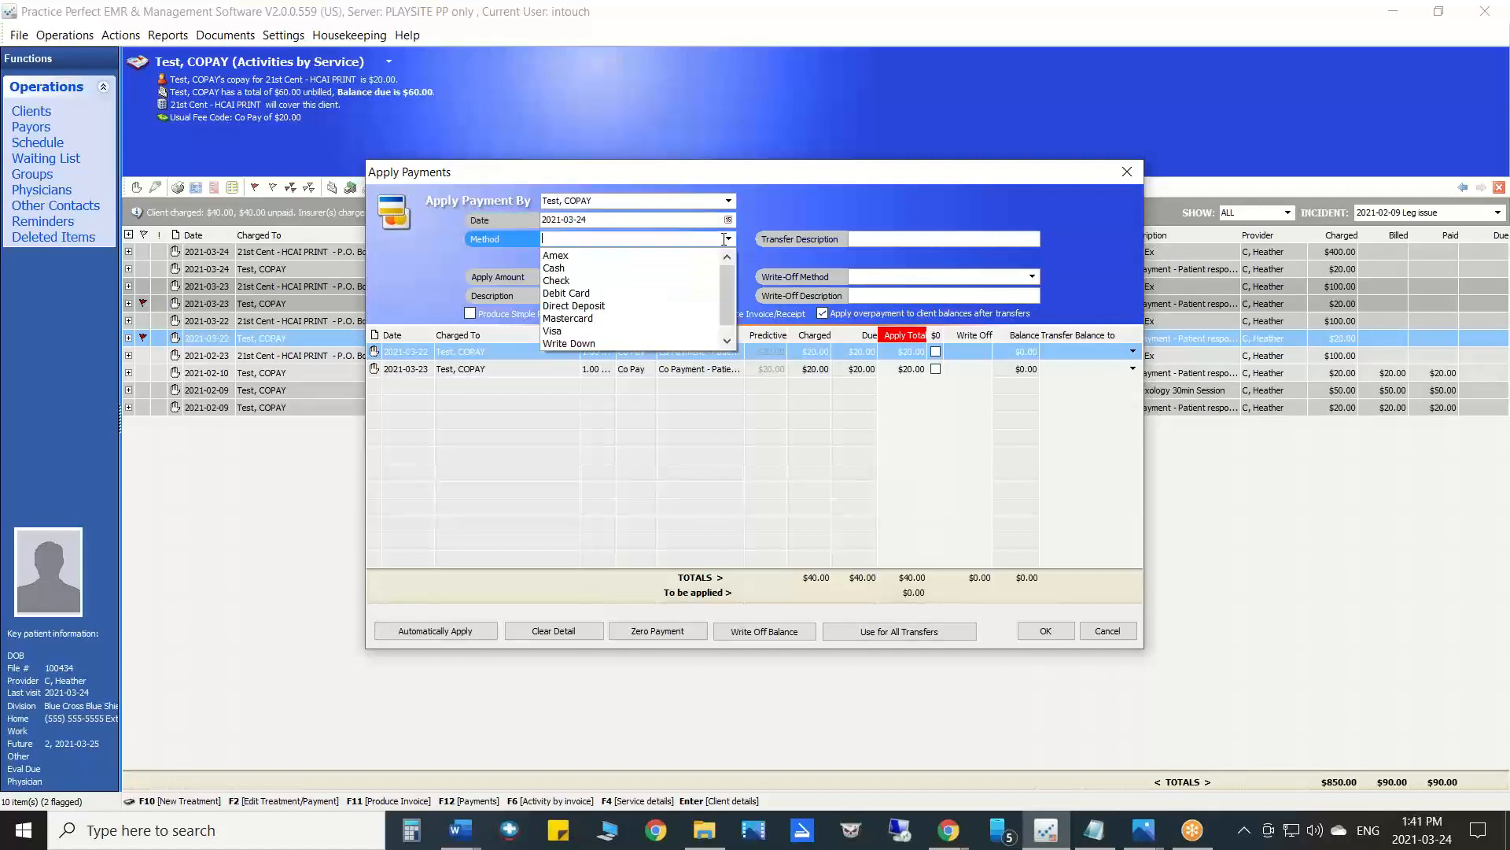
pyautogui.click(568, 268)
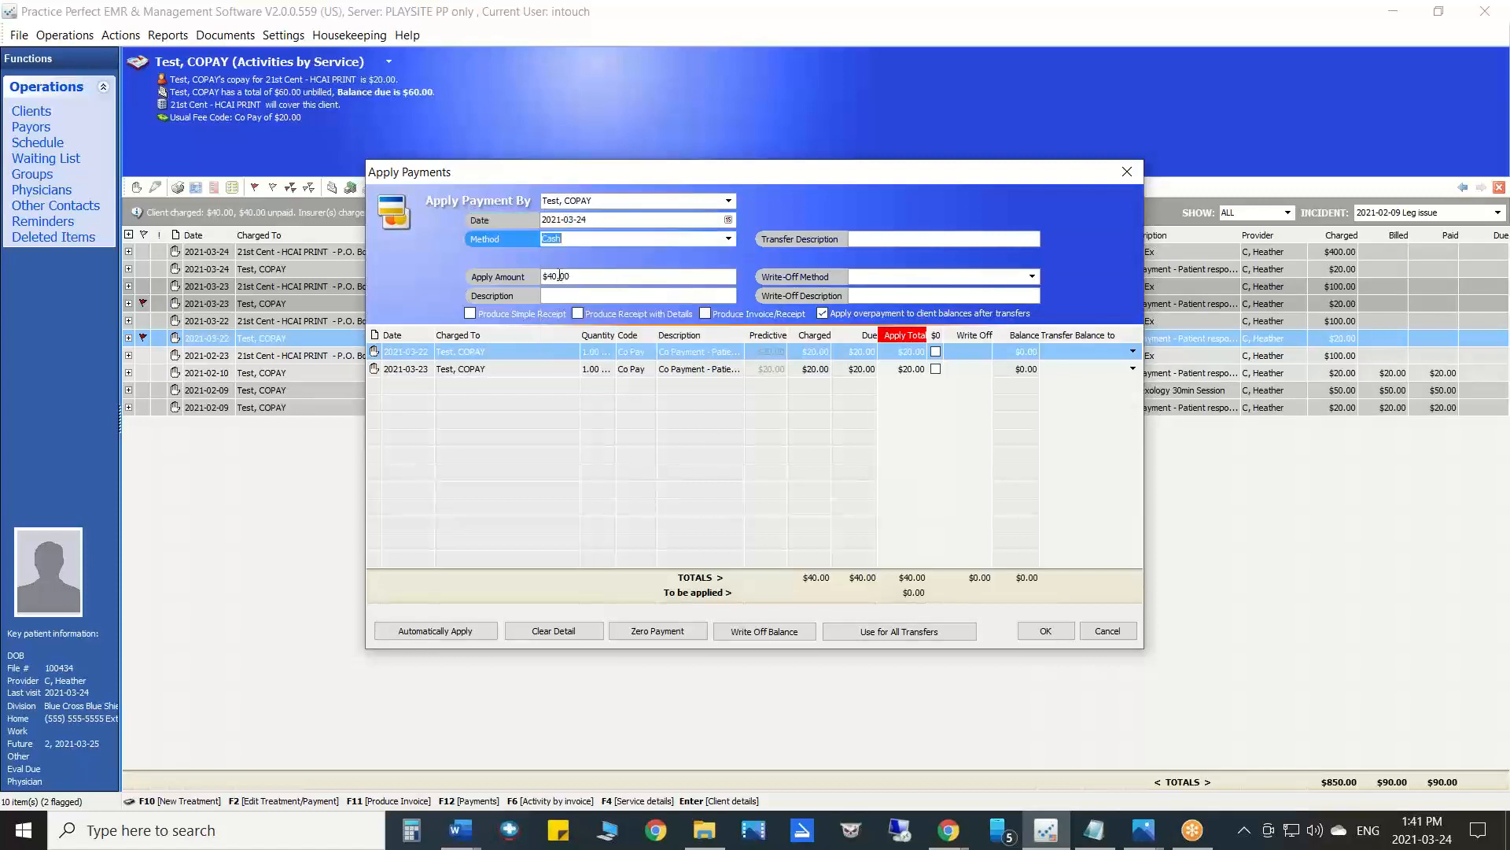
pyautogui.click(559, 276)
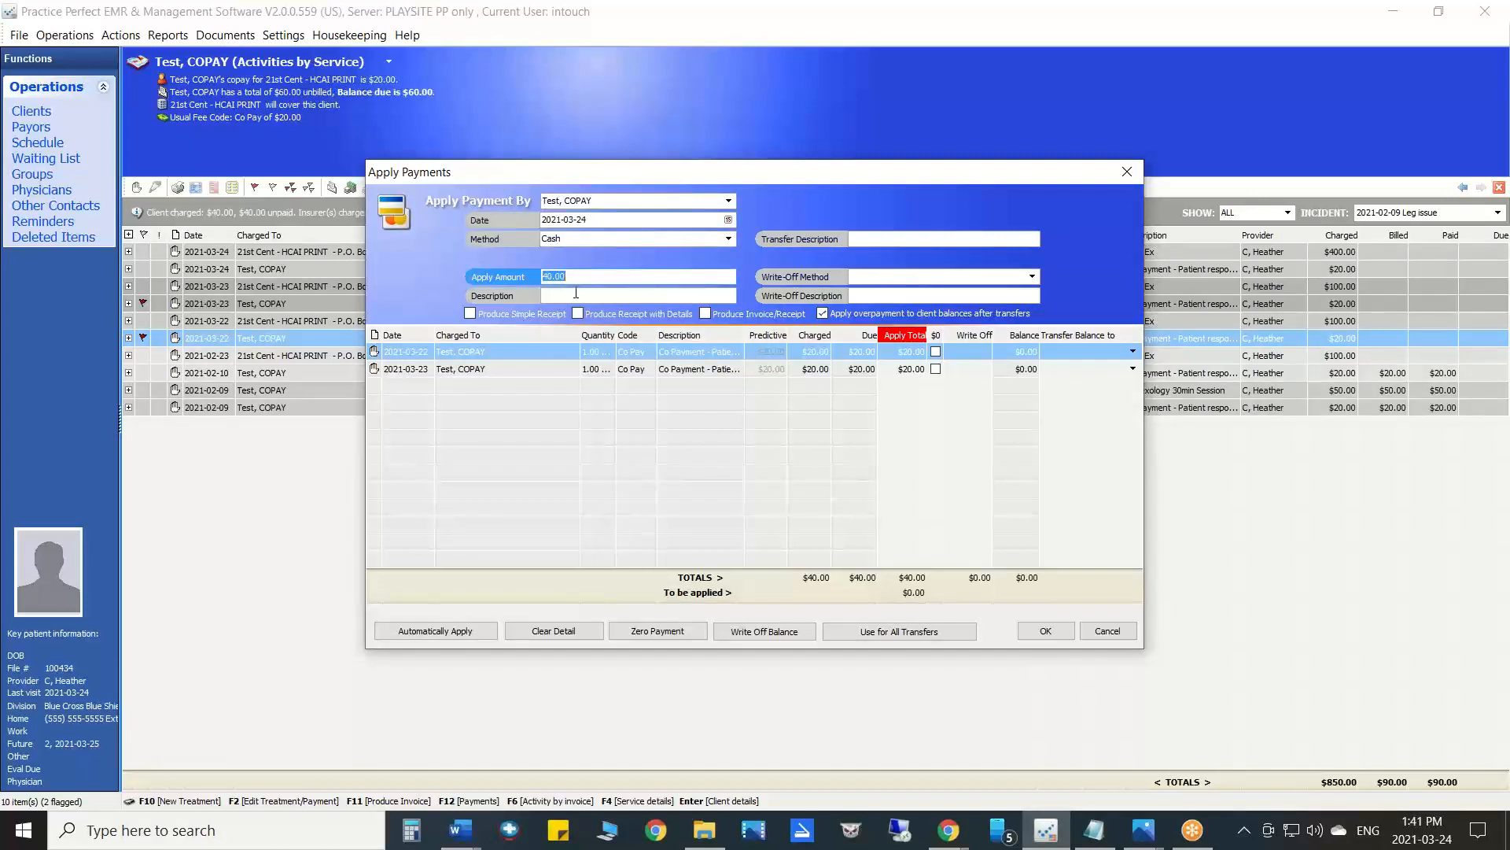
pyautogui.write('20')
pyautogui.click(556, 295)
pyautogui.click(579, 277)
pyautogui.click(961, 8)
pyautogui.click(949, 55)
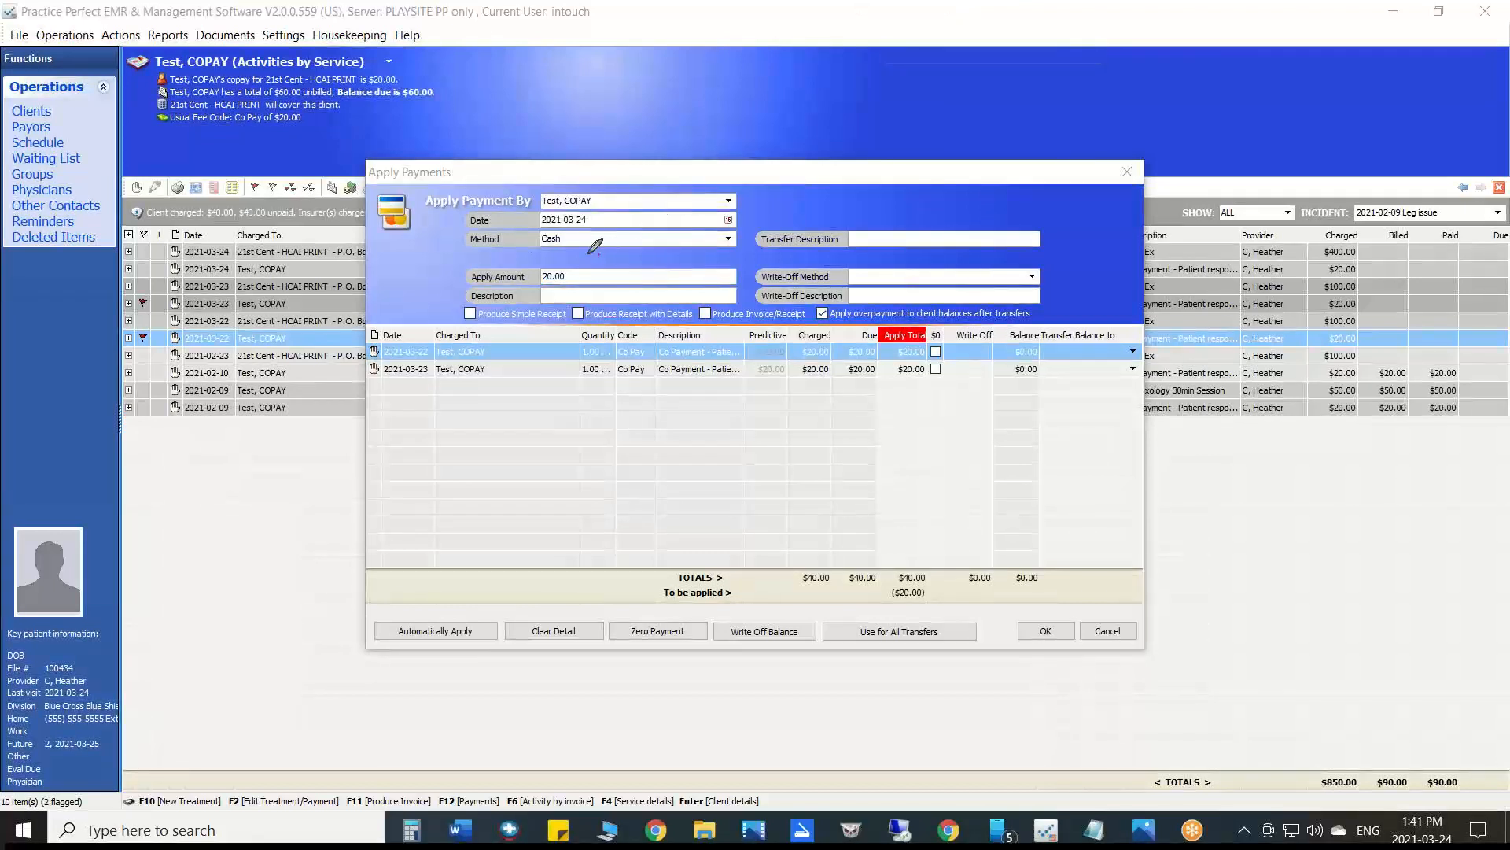
pyautogui.moveTo(588, 254)
pyautogui.mouseDown()
pyautogui.moveTo(887, 250)
pyautogui.moveTo(889, 304)
pyautogui.mouseUp()
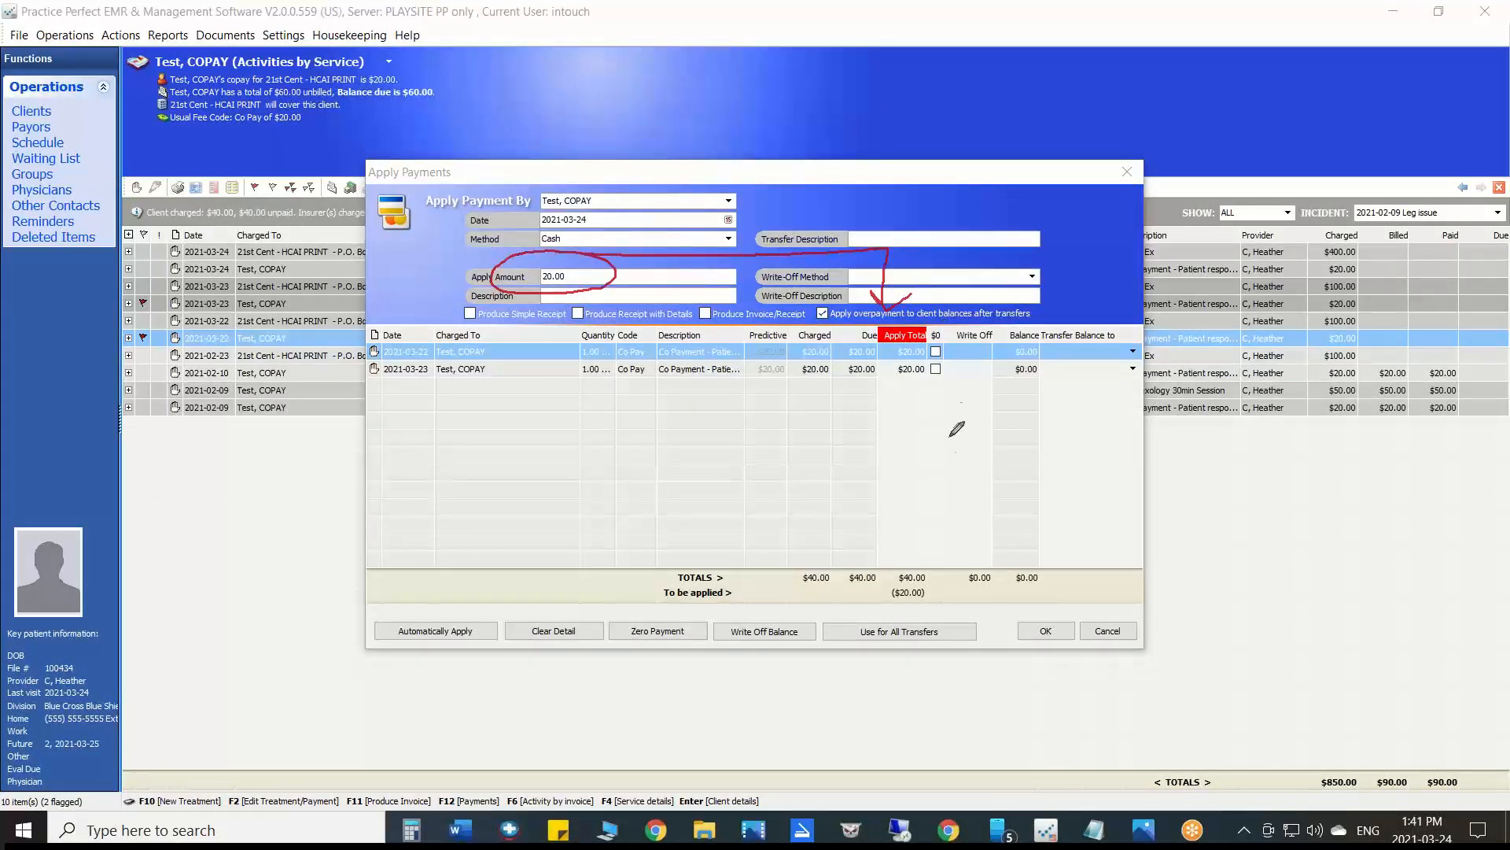
pyautogui.moveTo(952, 463)
pyautogui.mouseDown()
pyautogui.moveTo(966, 331)
pyautogui.moveTo(881, 313)
pyautogui.moveTo(883, 520)
pyautogui.moveTo(919, 634)
pyautogui.moveTo(962, 427)
pyautogui.mouseUp()
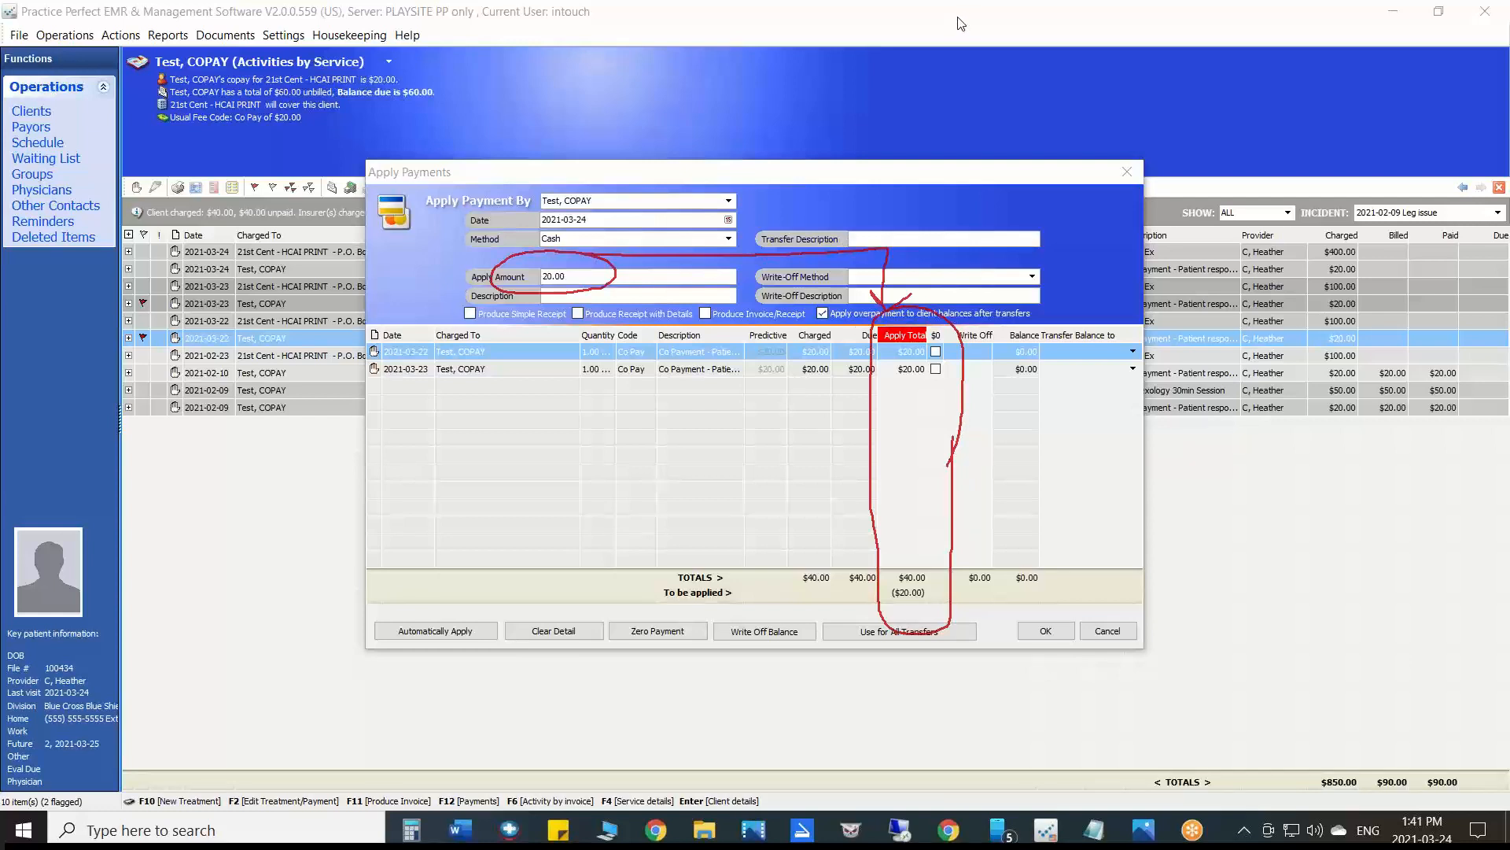
pyautogui.click(953, 145)
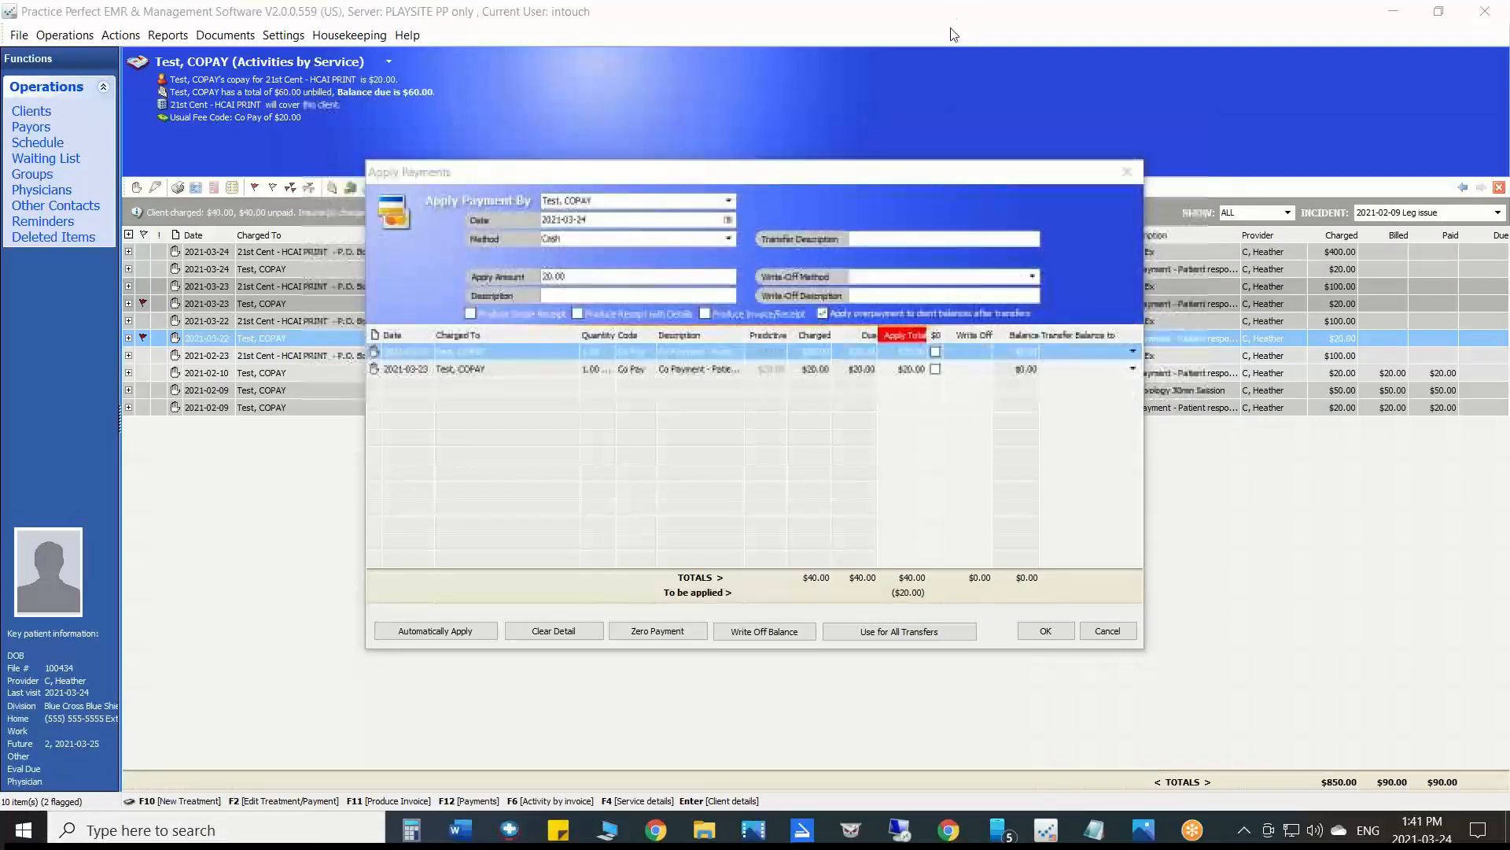
pyautogui.click(949, 34)
# - Set the apply total to $10.00 for each of the March 22 and March 23 co-payments
pyautogui.click(911, 351)
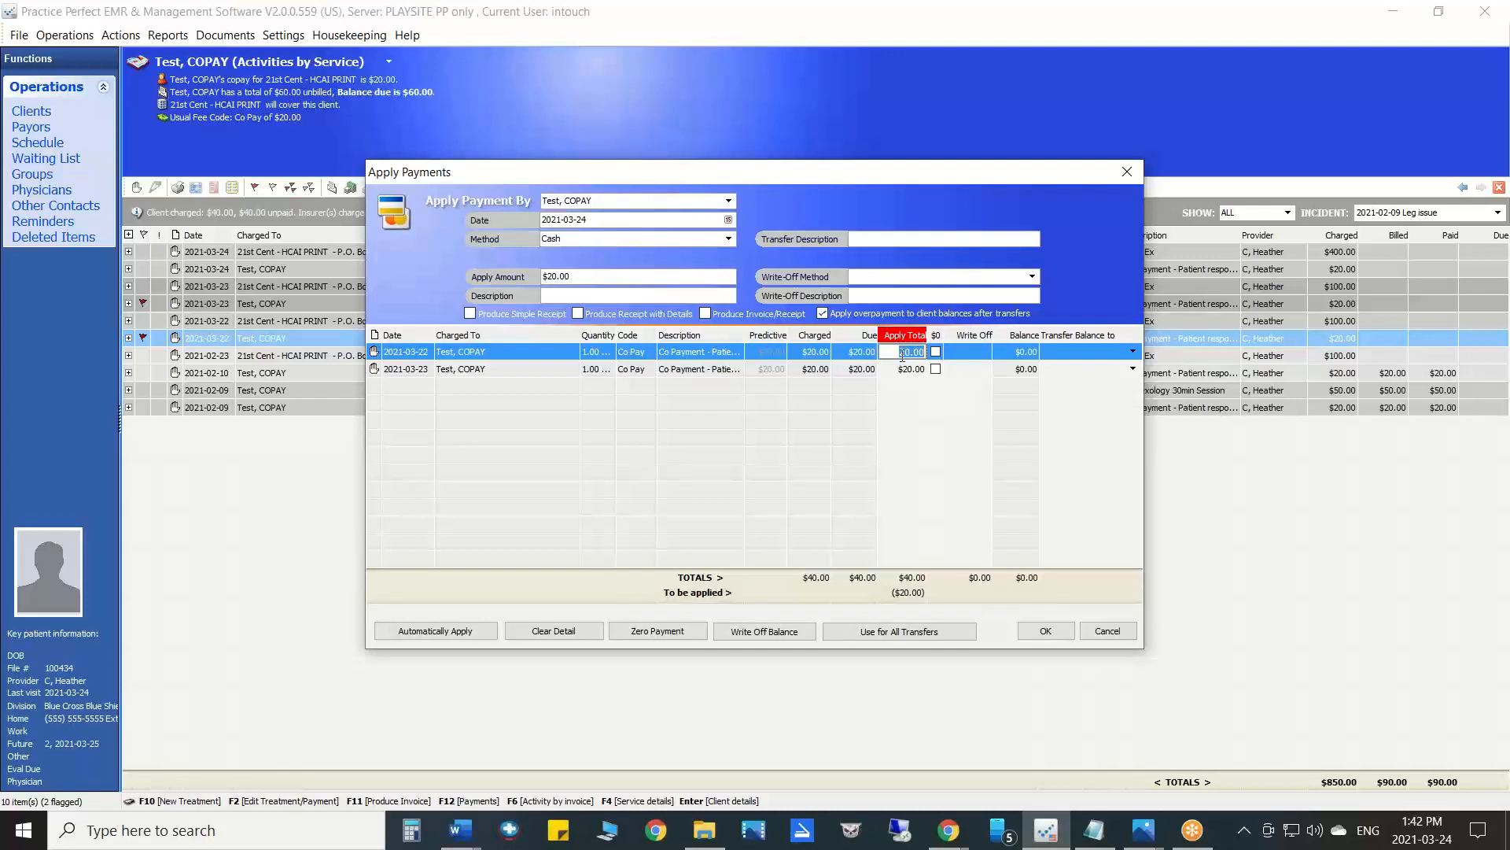
pyautogui.write('10')
pyautogui.click(917, 369)
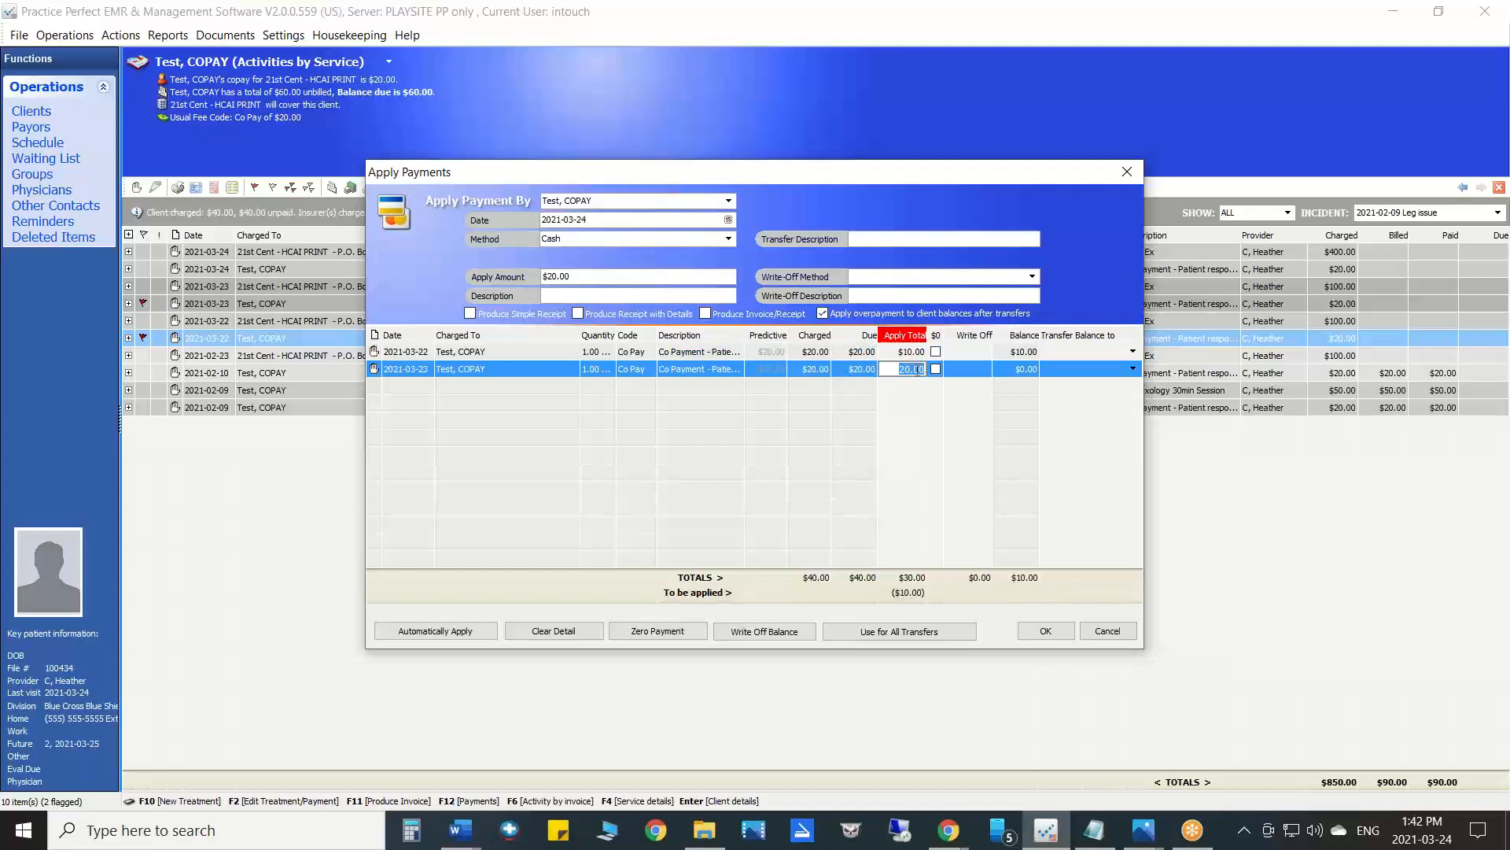
pyautogui.write('10')
pyautogui.press('Return')
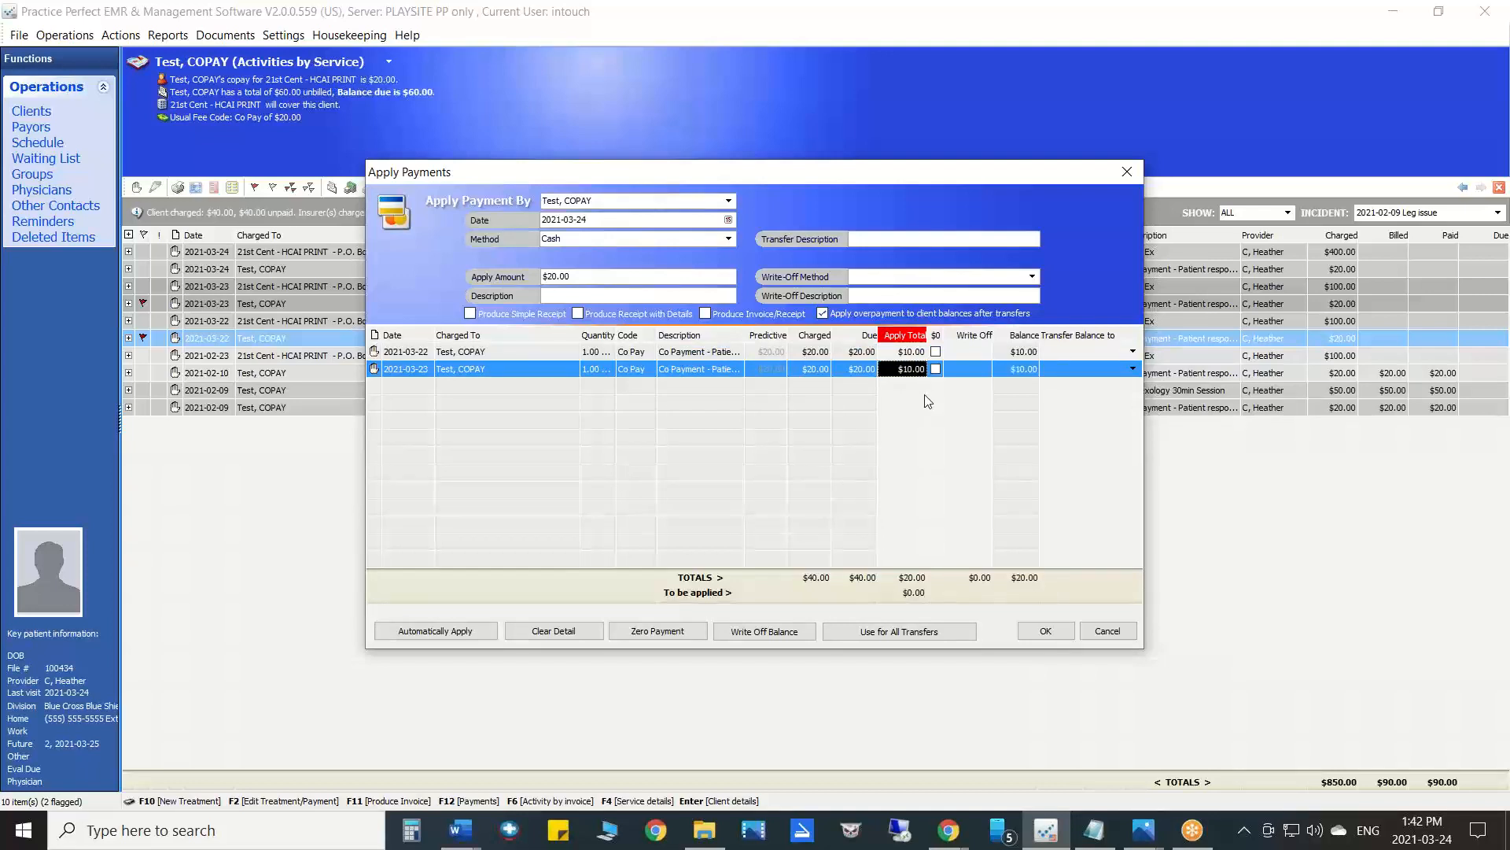
# - Check the balance and balance-transfer fields of both co-payments, and cancel applying the payment
pyautogui.click(1026, 352)
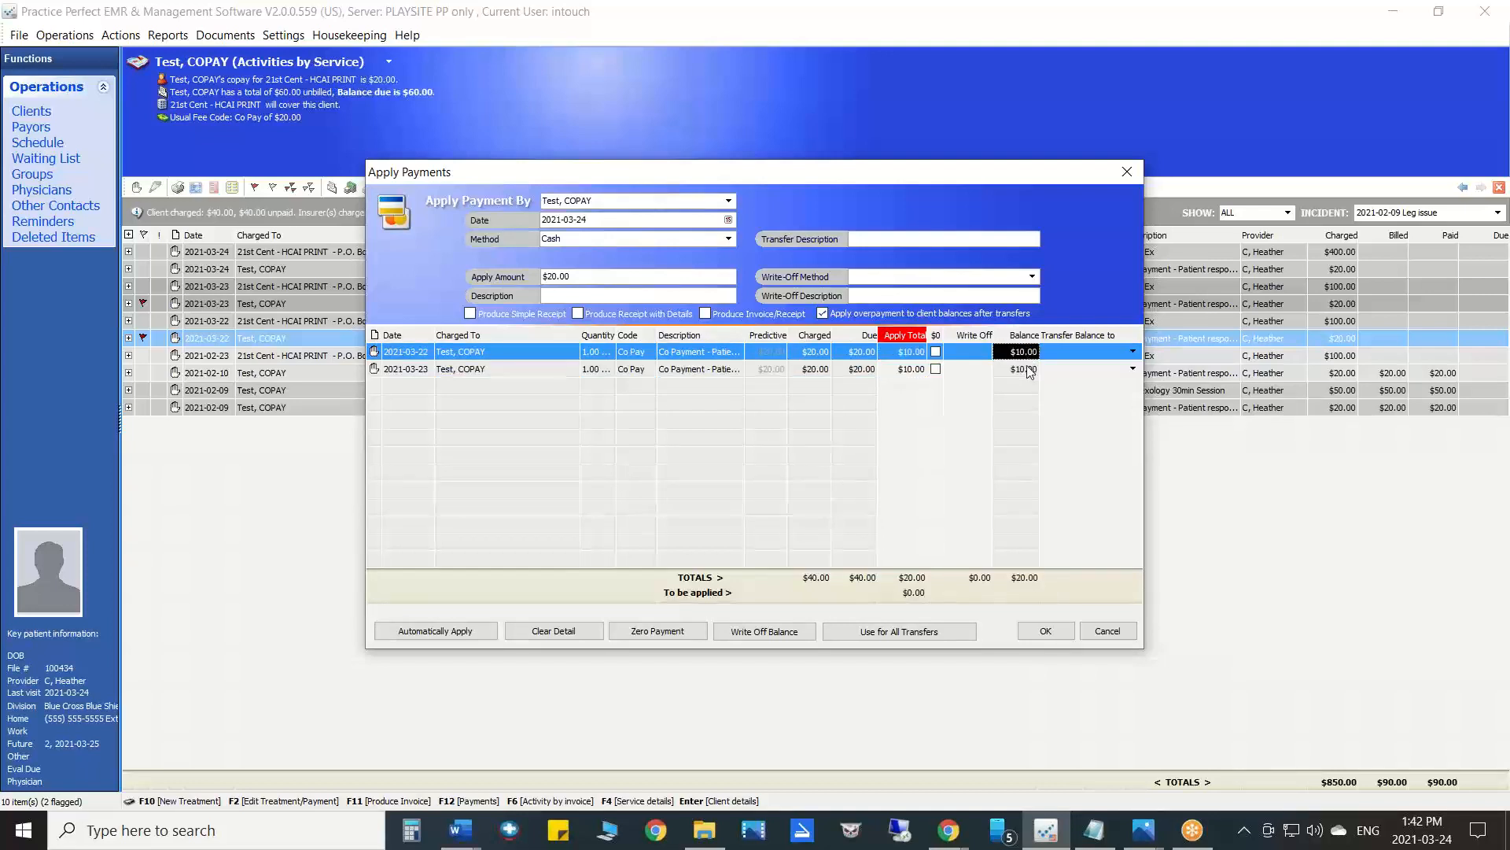
pyautogui.click(1028, 370)
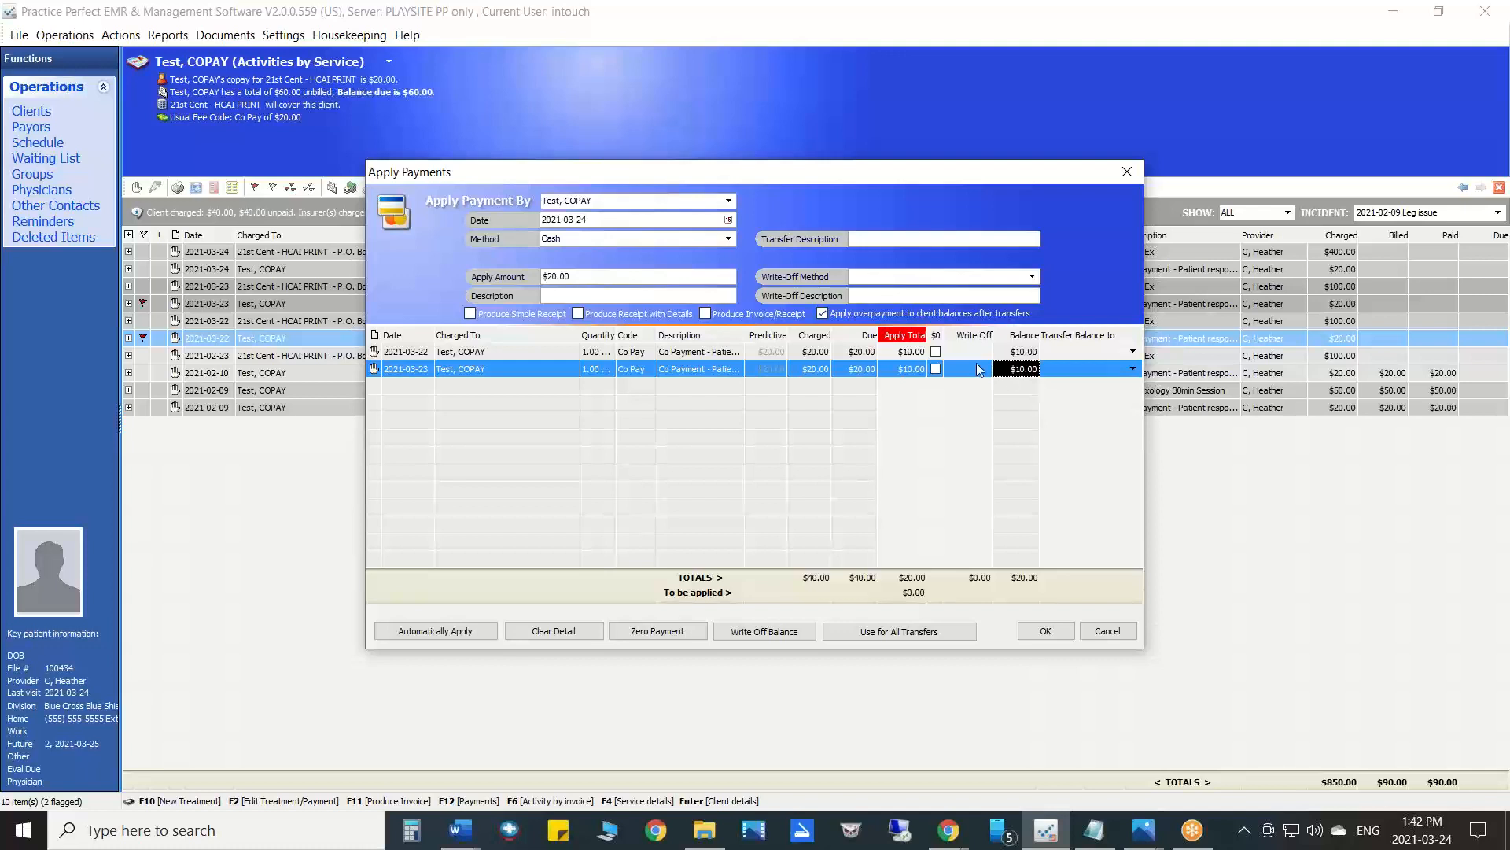
pyautogui.click(917, 354)
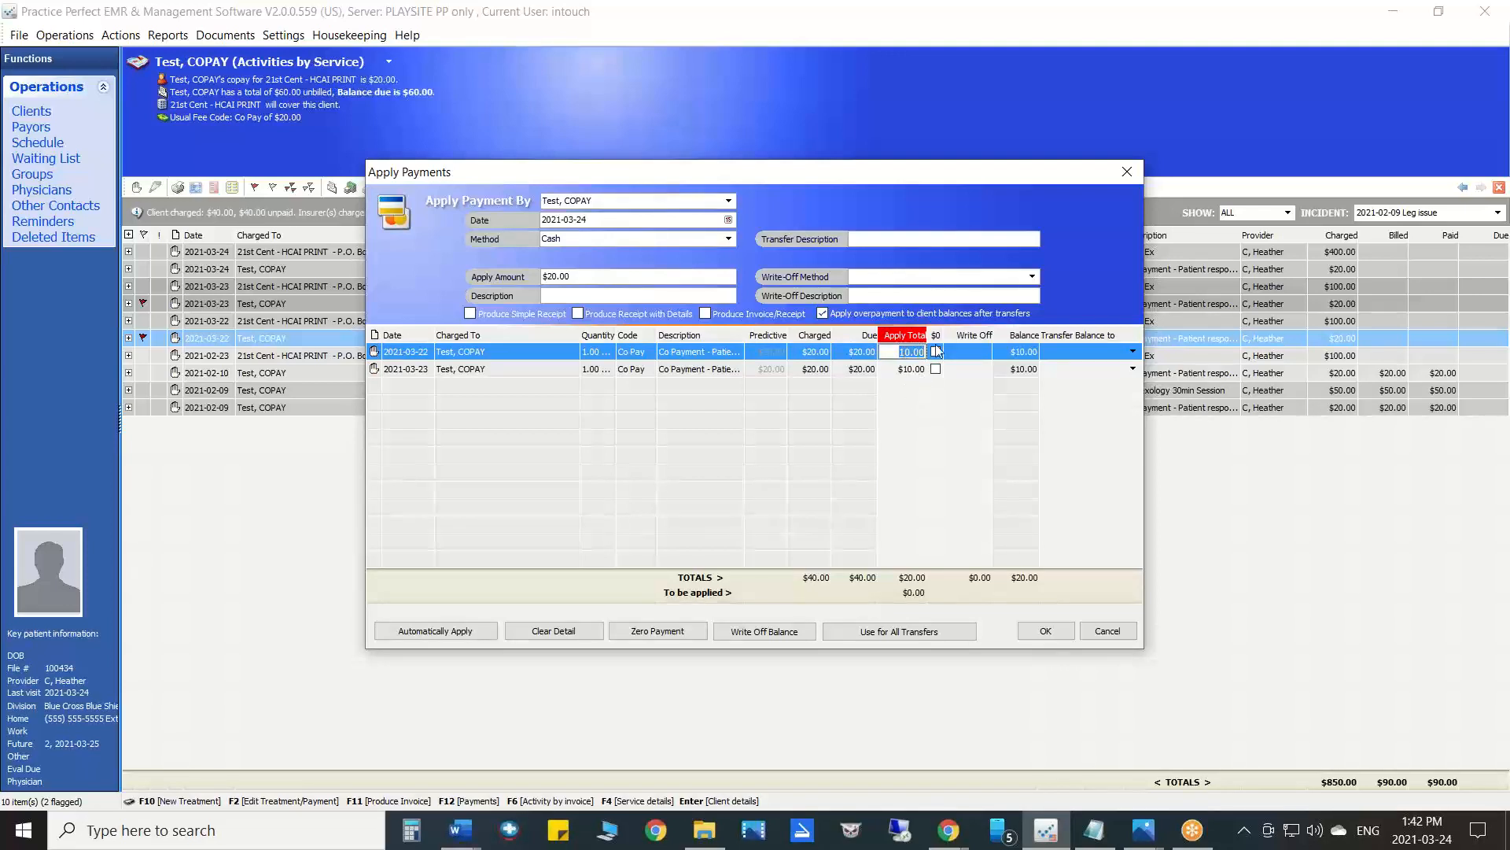
pyautogui.click(1020, 355)
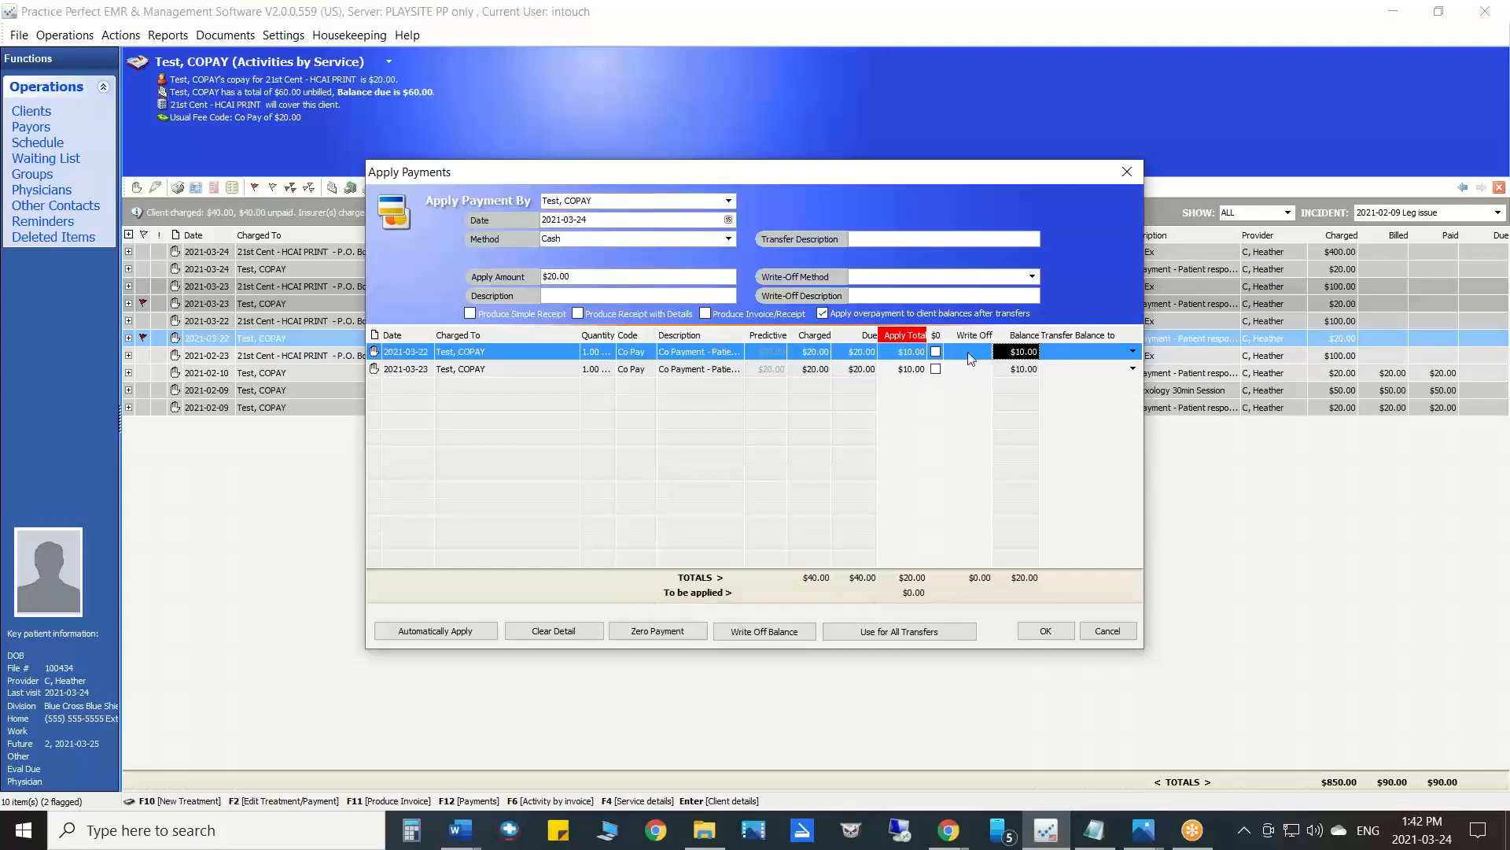
pyautogui.click(1074, 351)
pyautogui.click(1133, 352)
pyautogui.click(1136, 353)
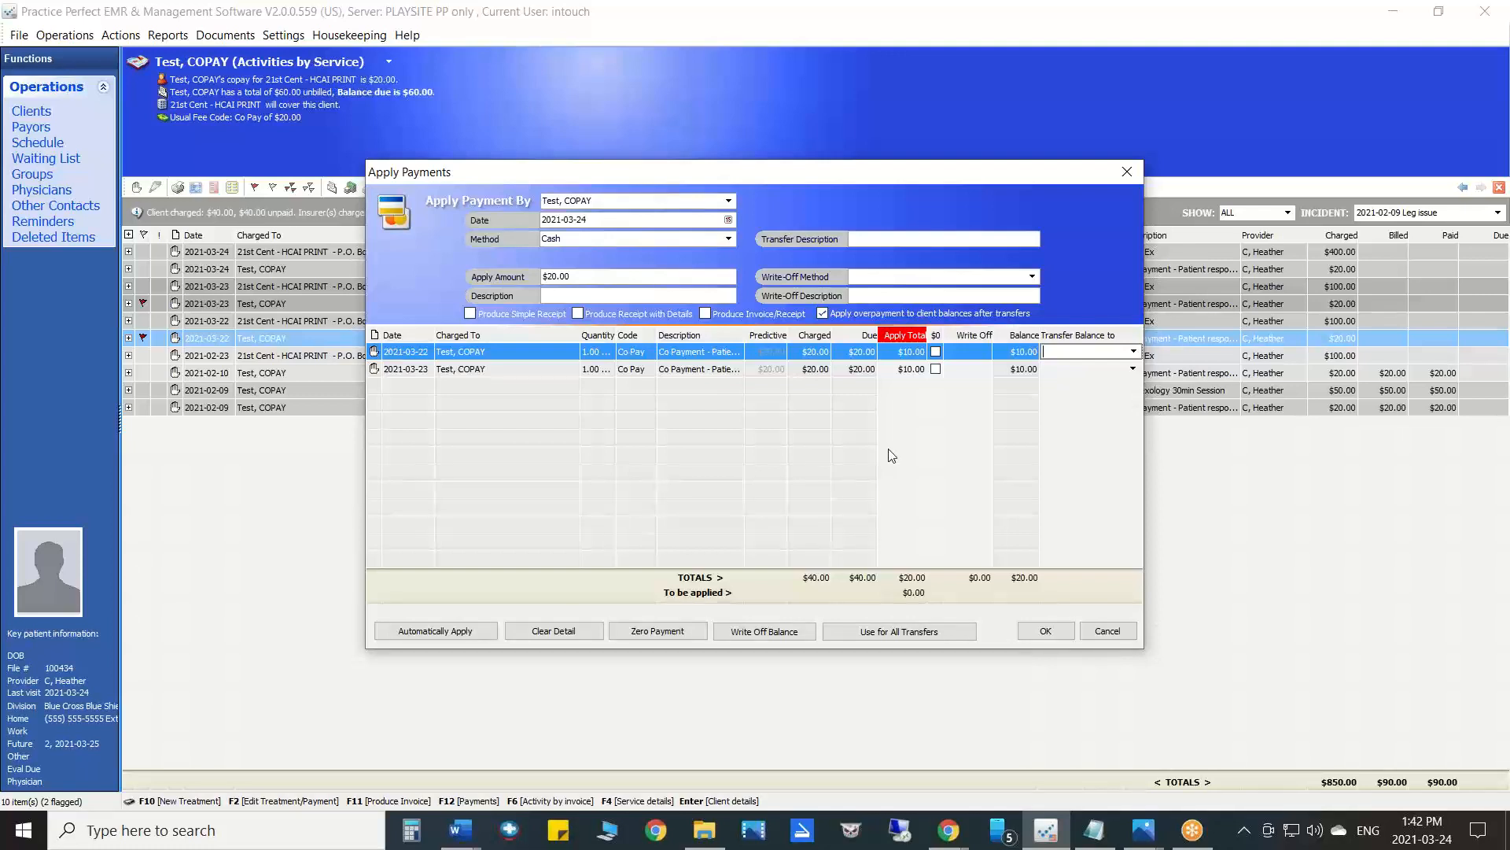
pyautogui.click(1109, 631)
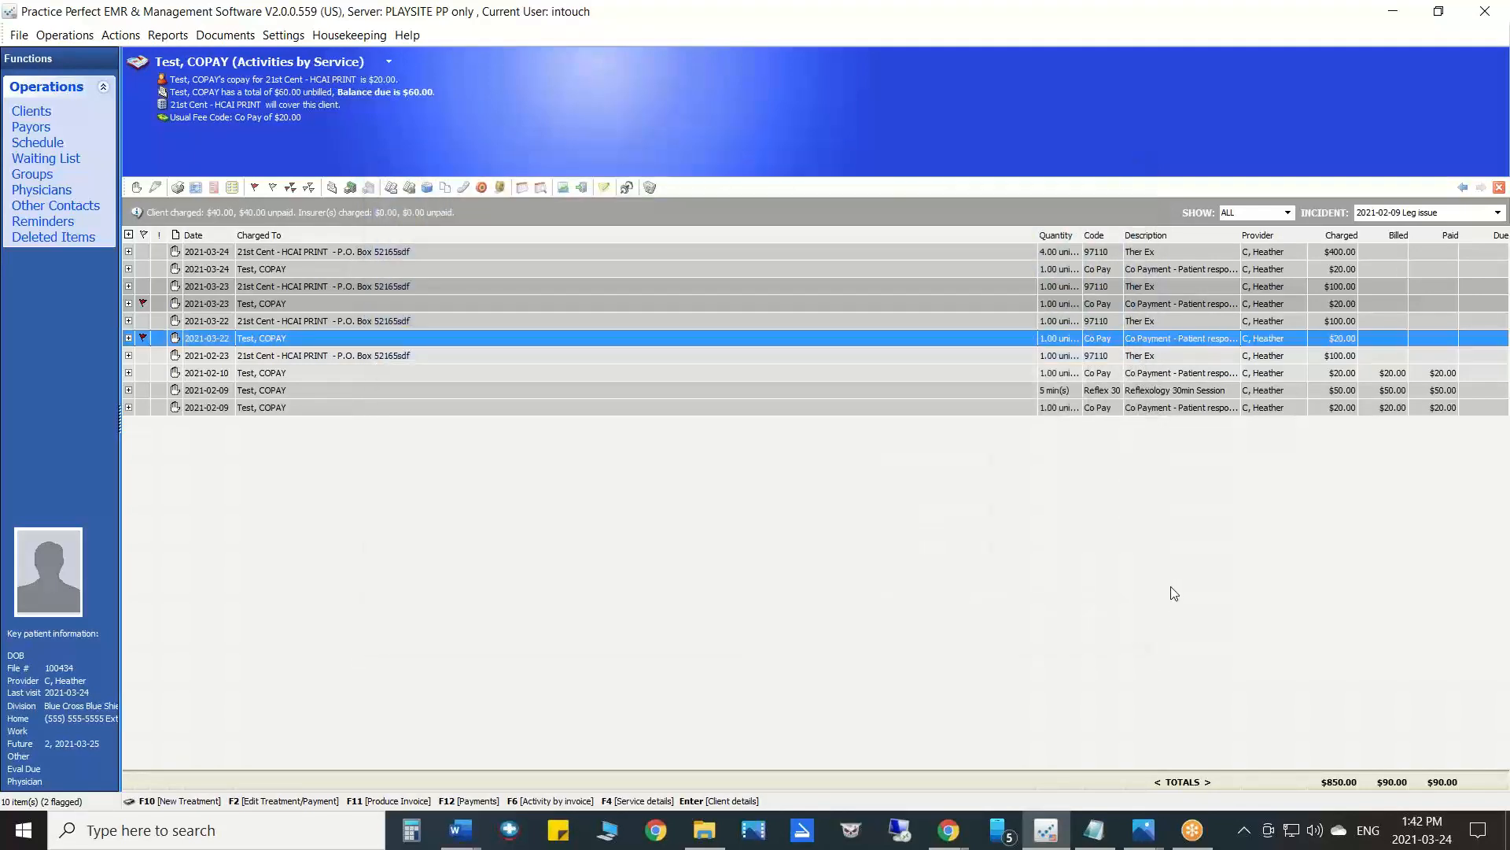
# - Open the payors list, flag **Medicare and view its activities by invoice
pyautogui.click(24, 132)
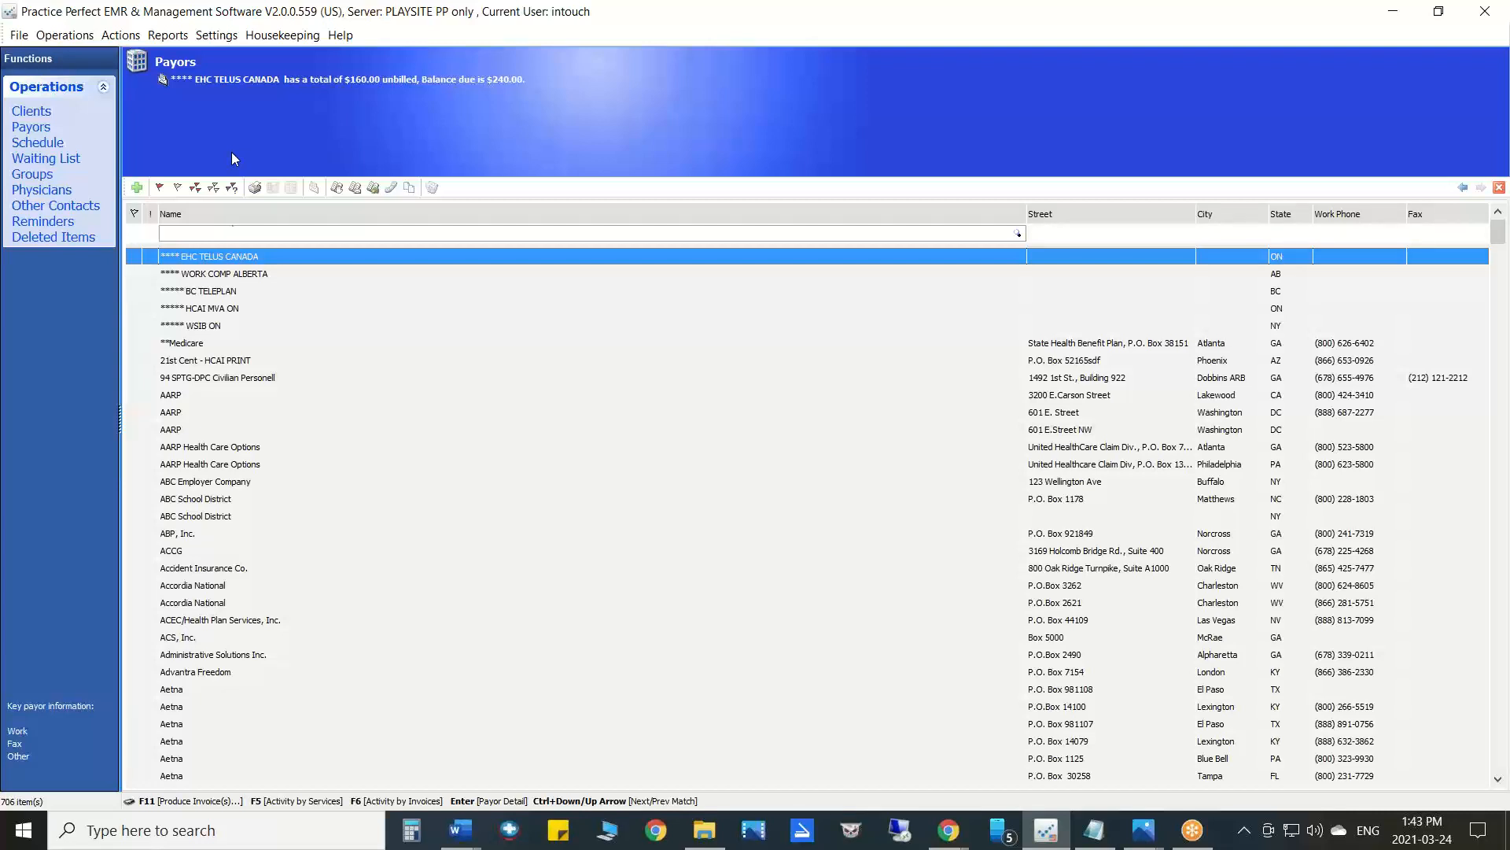
pyautogui.click(134, 344)
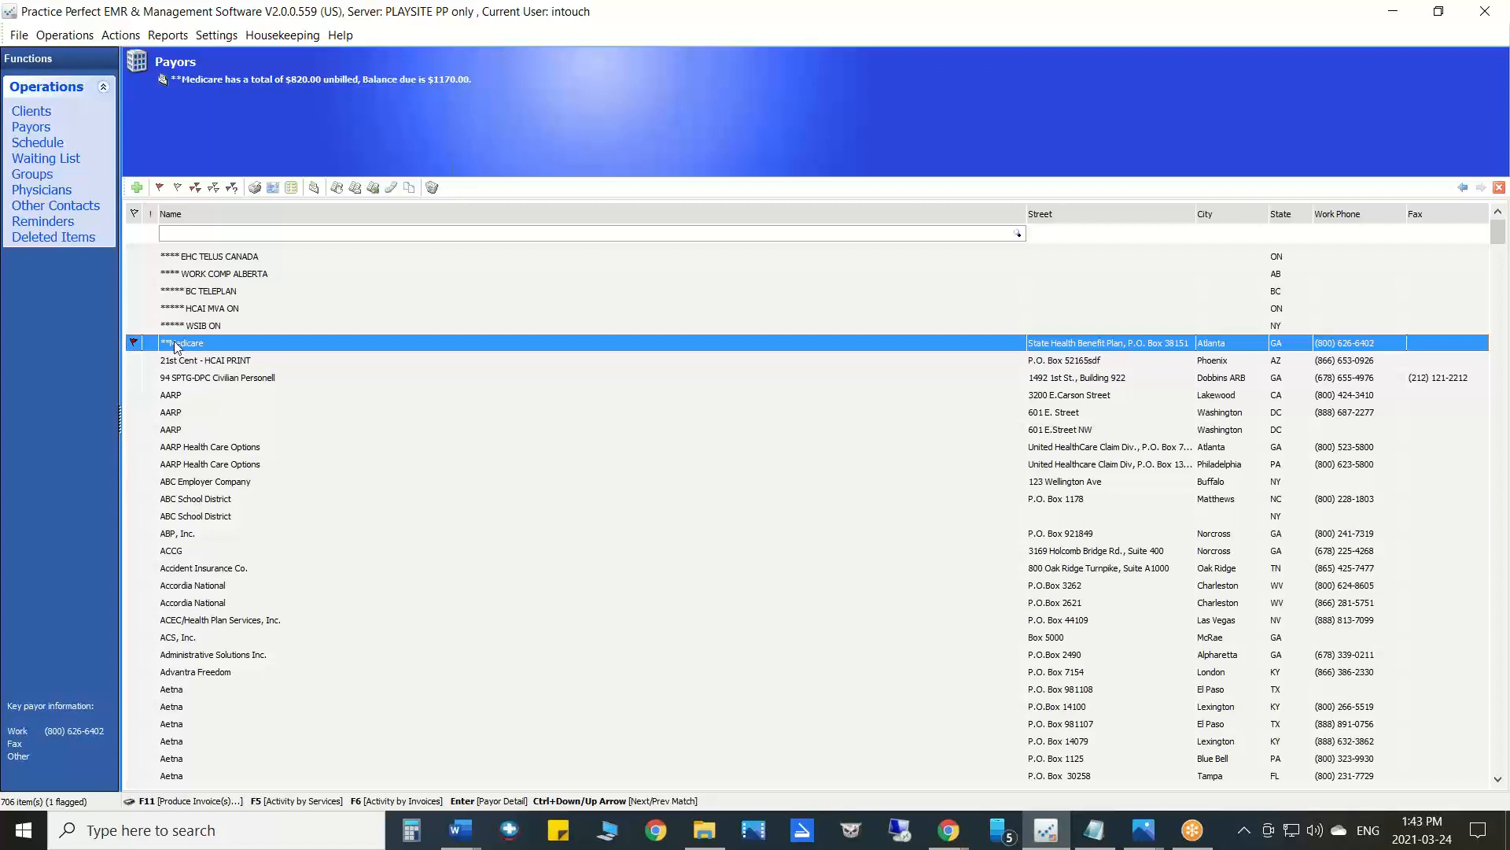
pyautogui.click(354, 189)
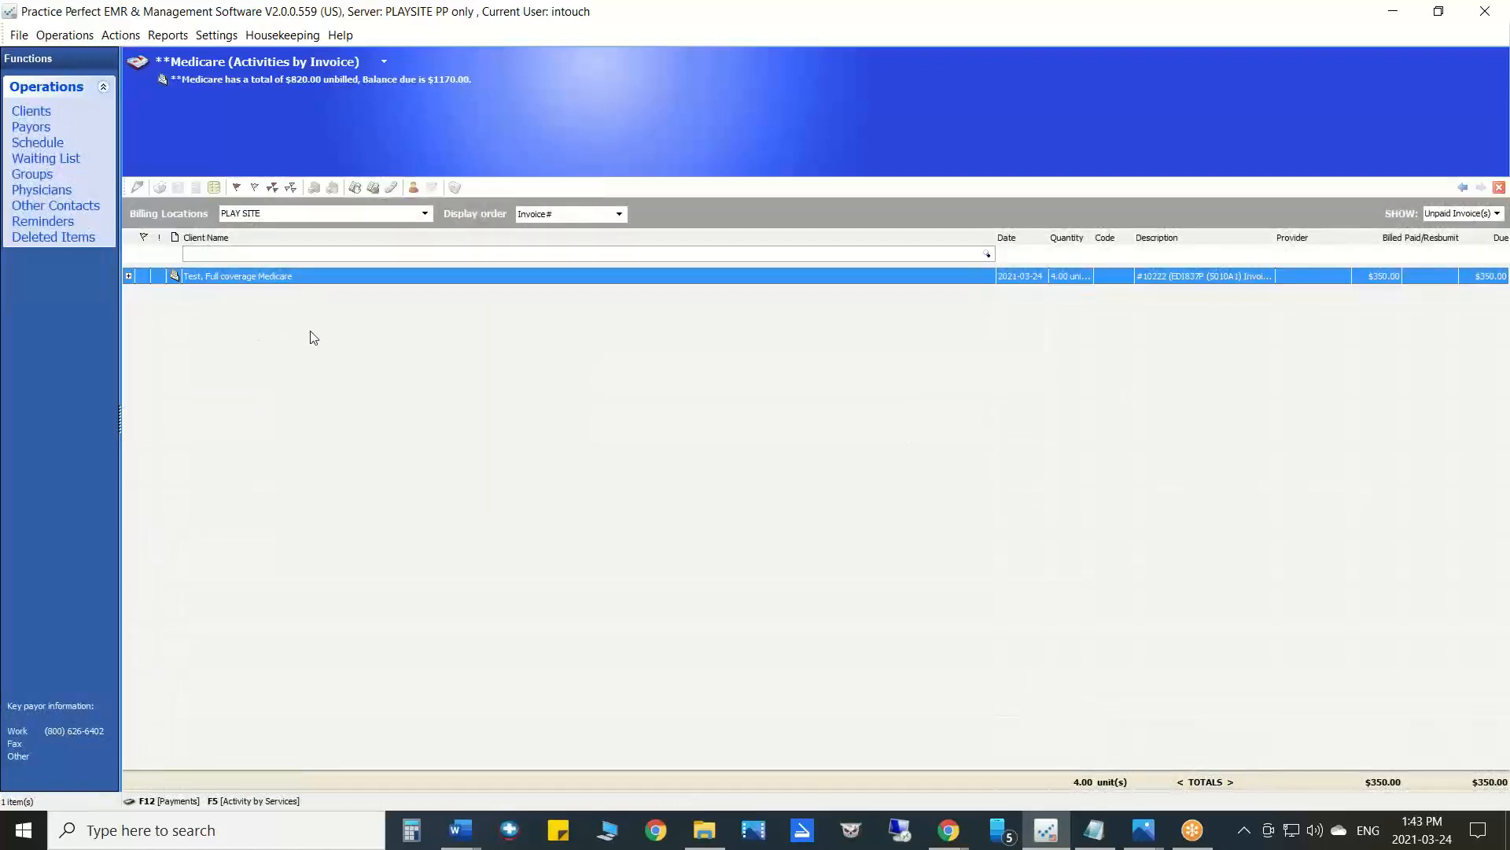
# - Return to the payors list and view the activities by service of **Medicare
pyautogui.click(1463, 187)
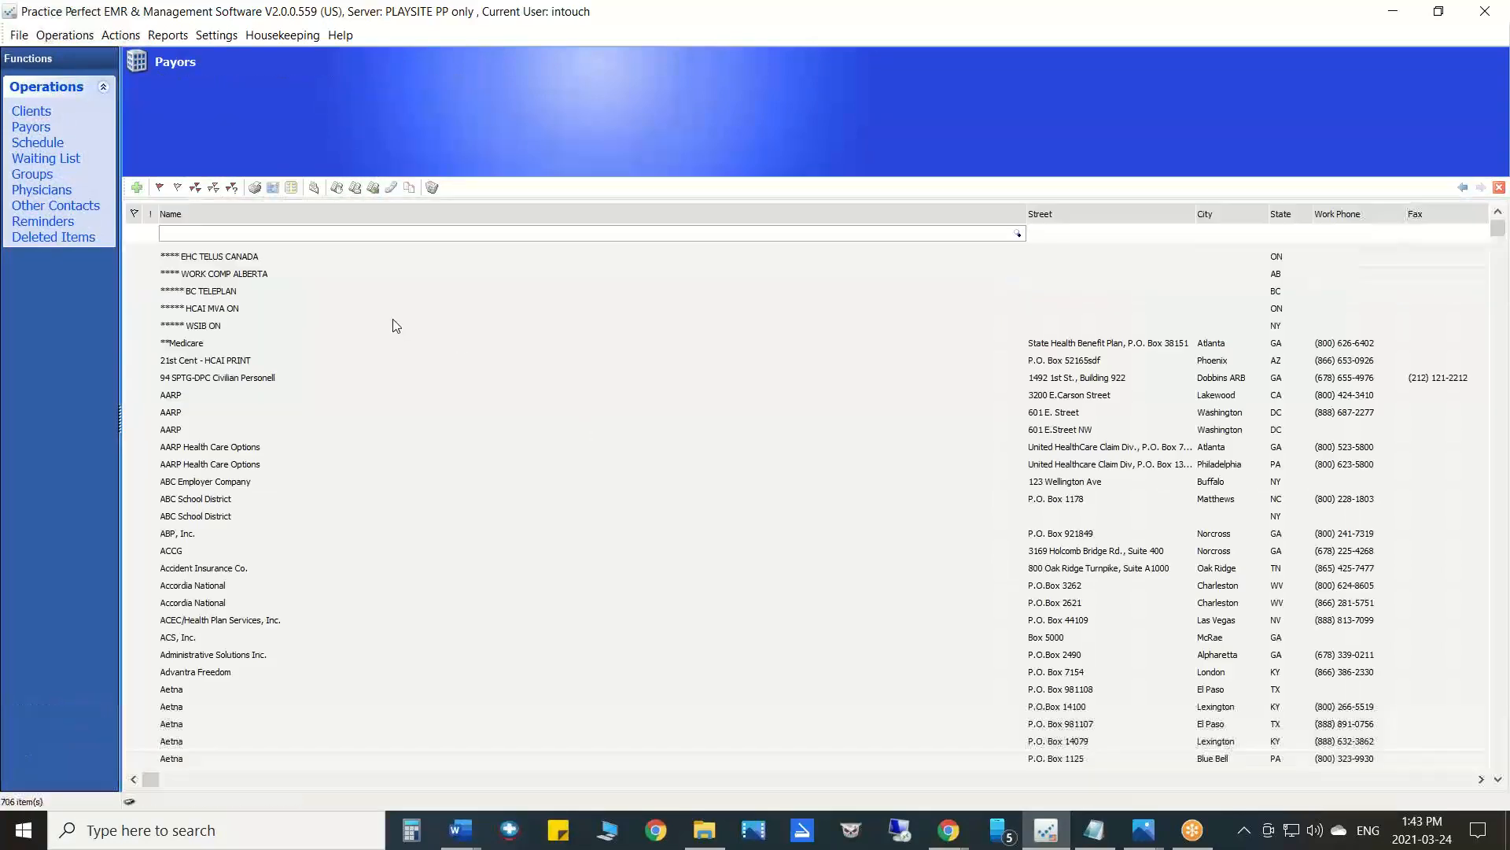
pyautogui.click(201, 346)
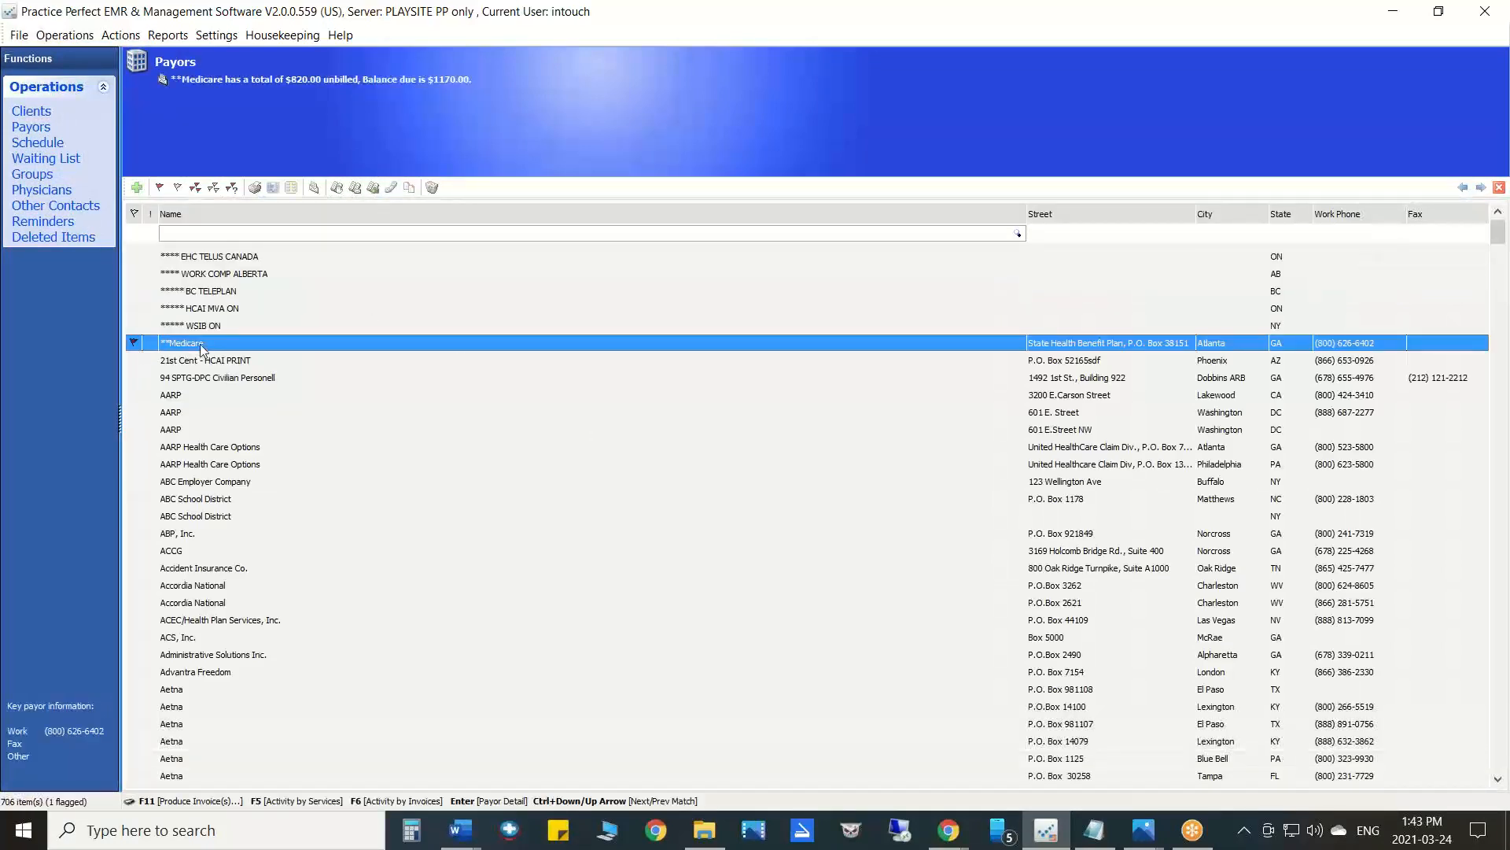
pyautogui.click(337, 187)
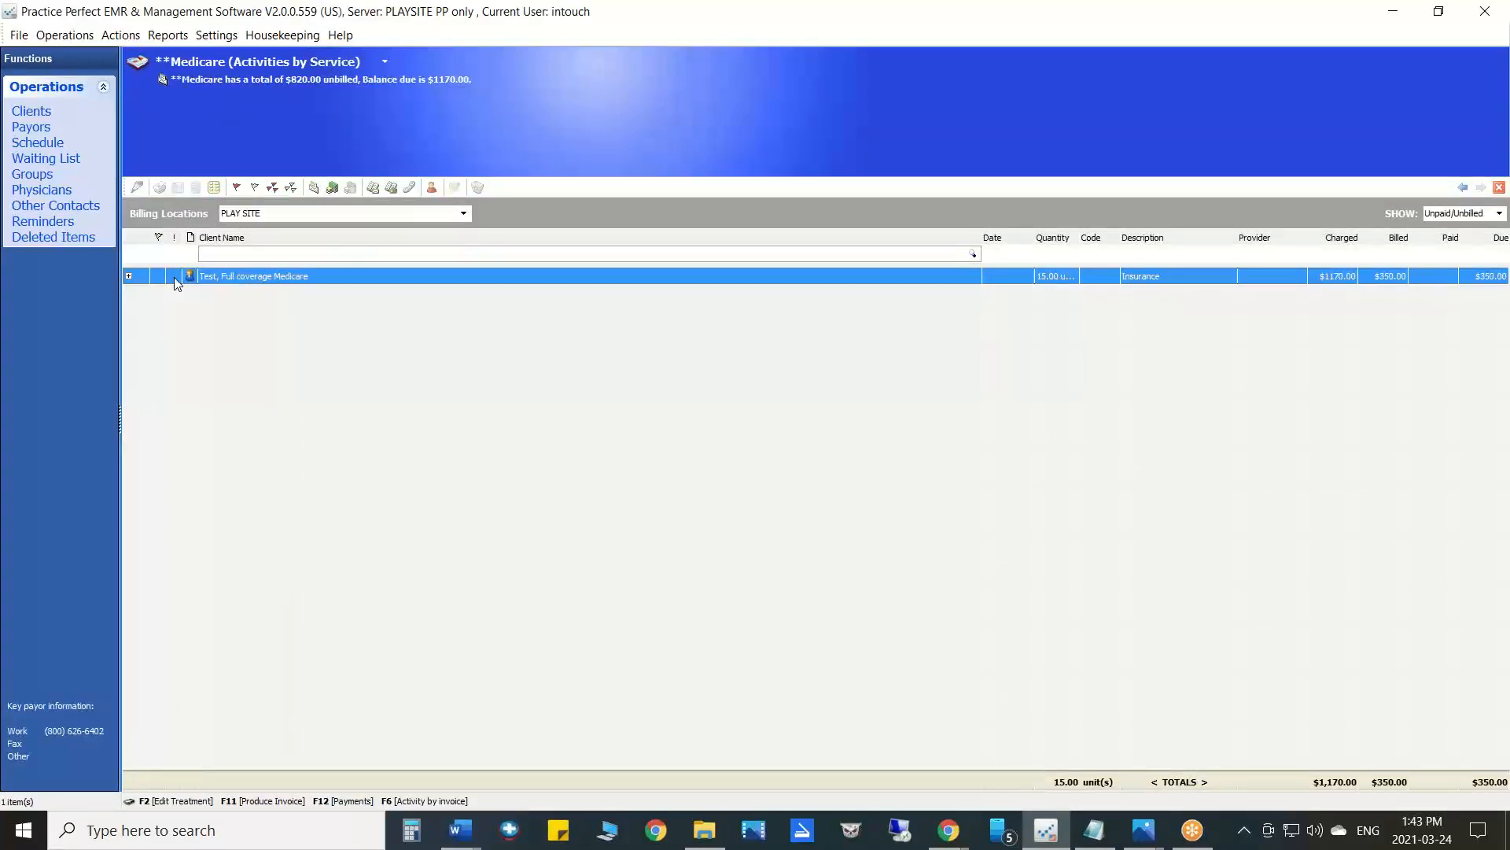
# - Open the activities by service of the payor 21st Cent - HCAI PRINT and flag both listed clients
pyautogui.click(1461, 187)
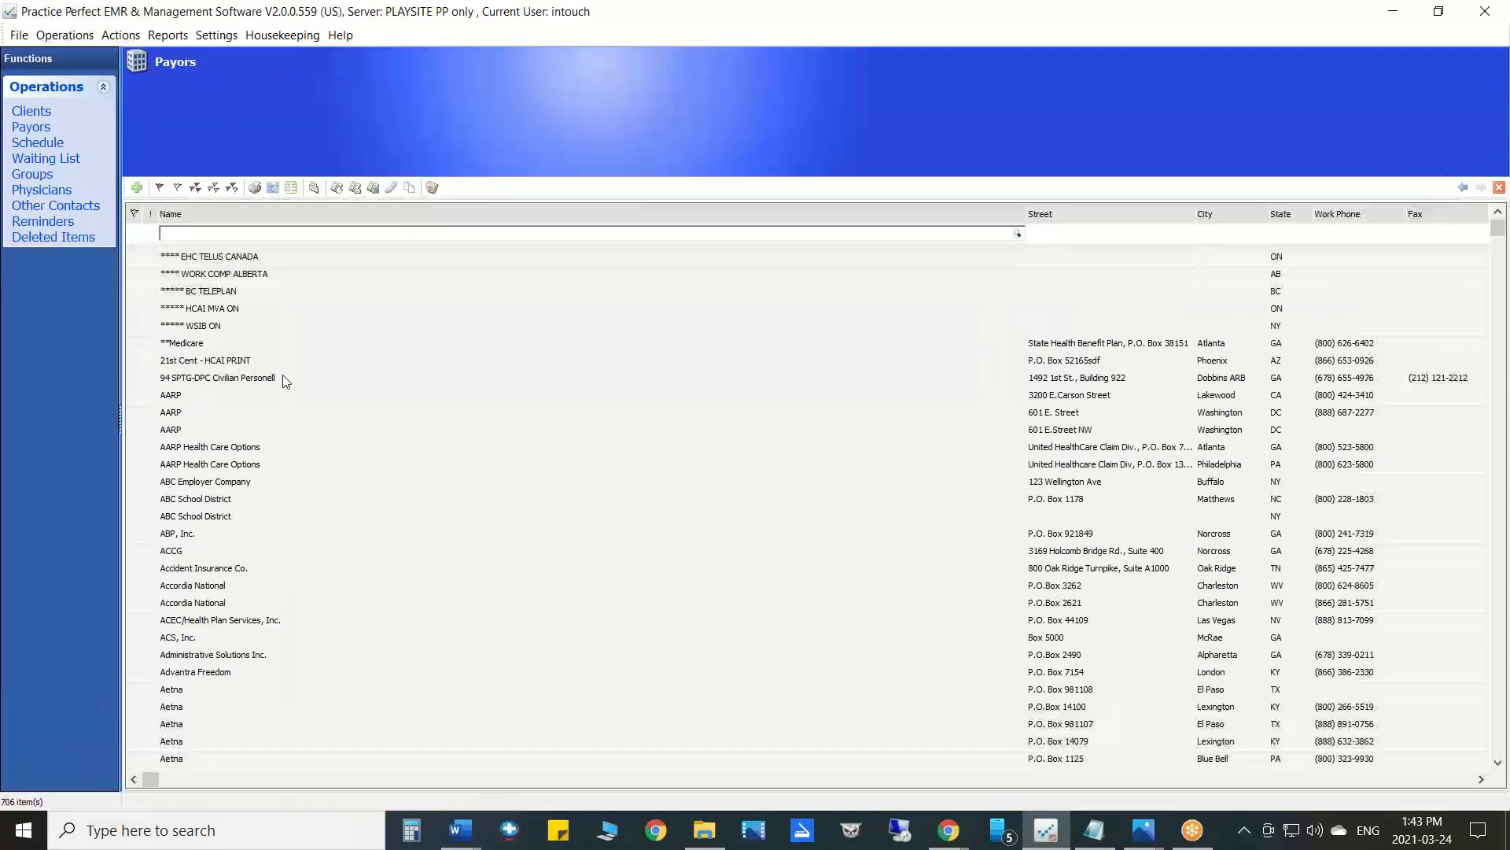
pyautogui.click(188, 361)
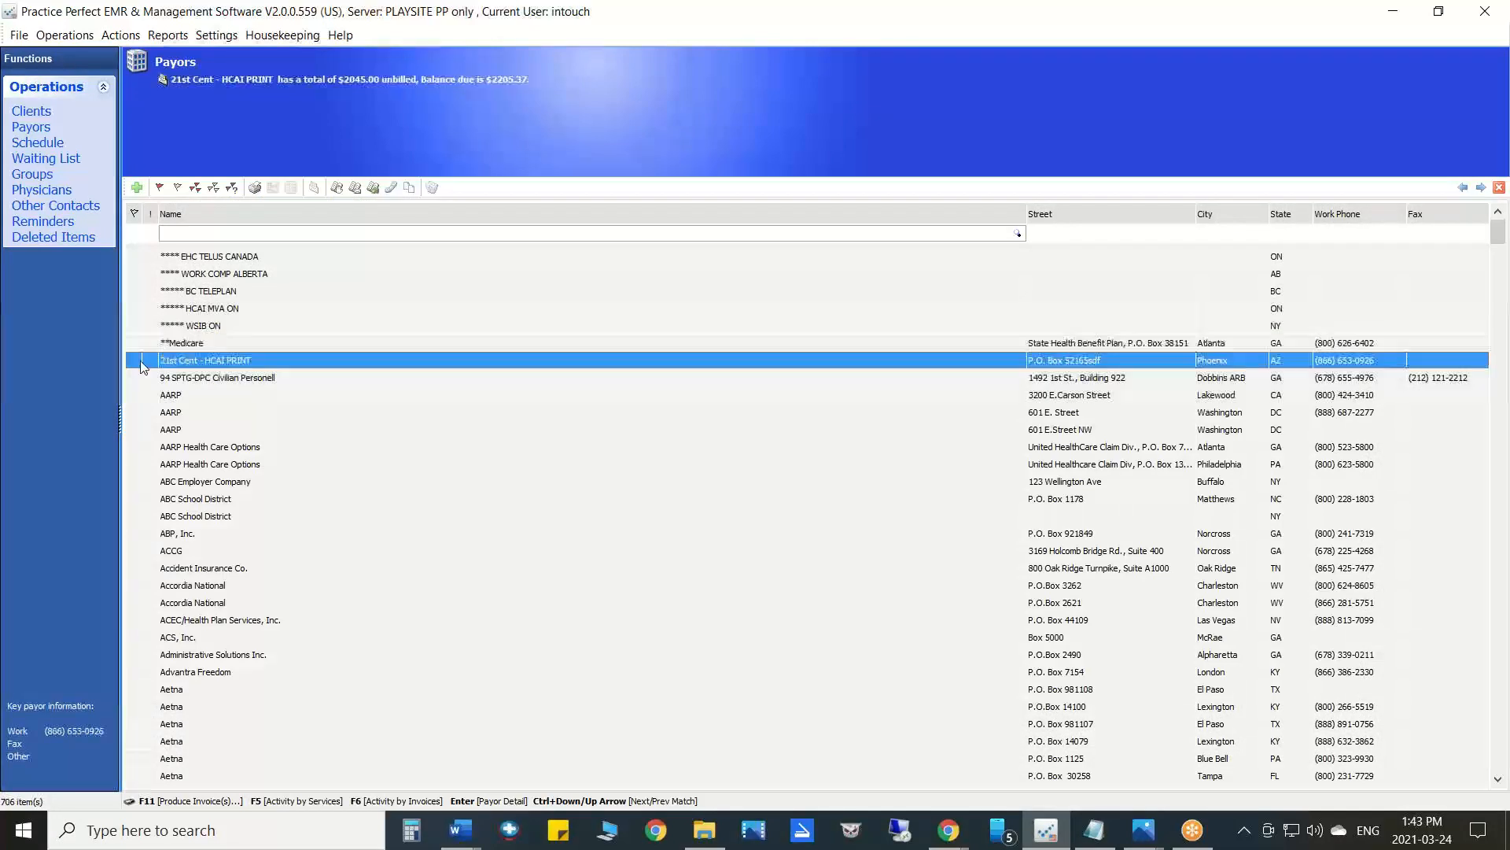
pyautogui.click(339, 190)
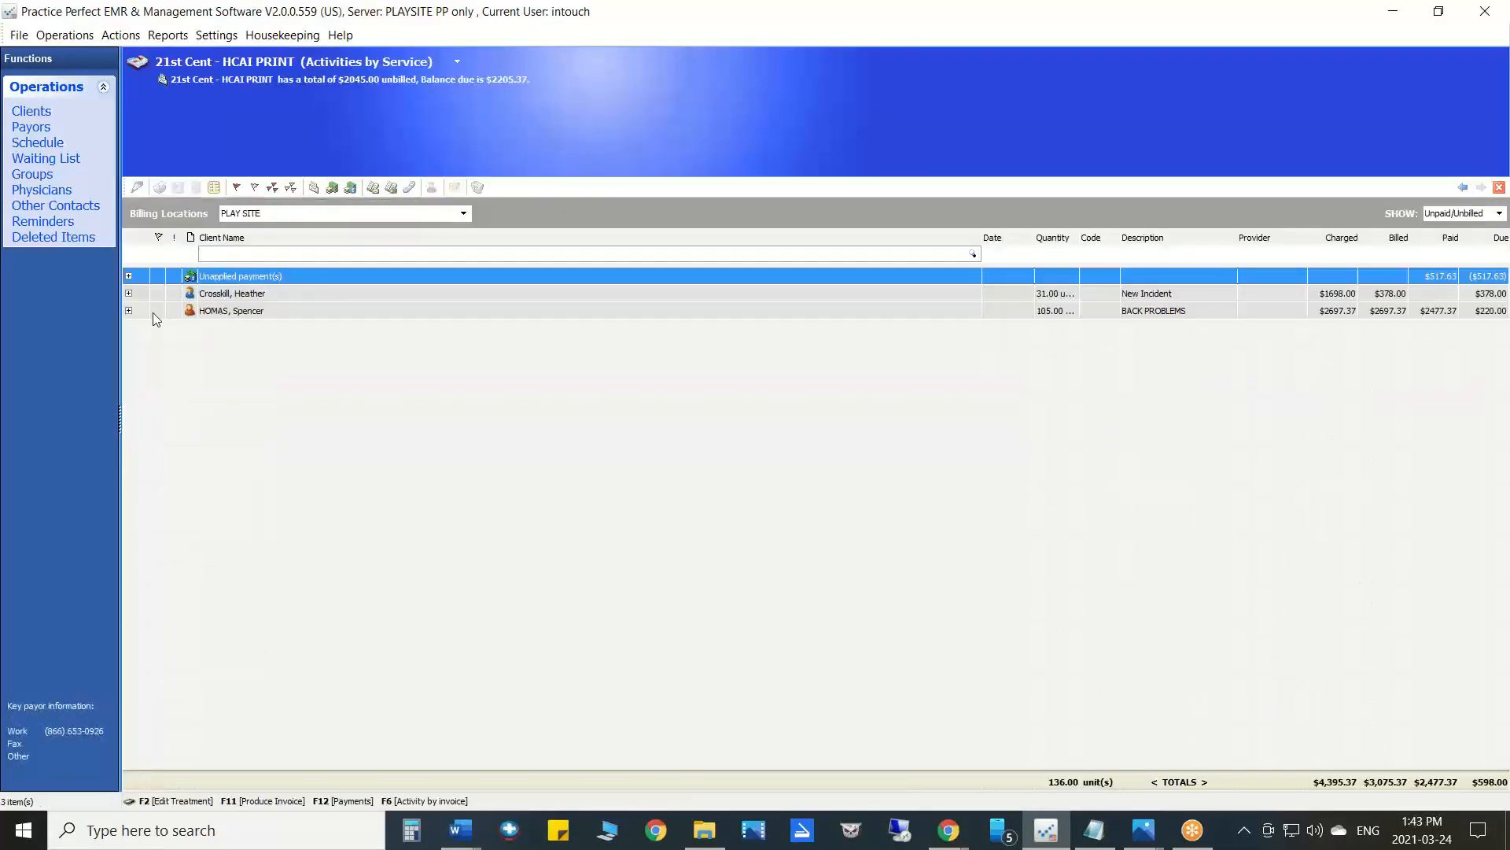
pyautogui.click(154, 311)
pyautogui.click(158, 291)
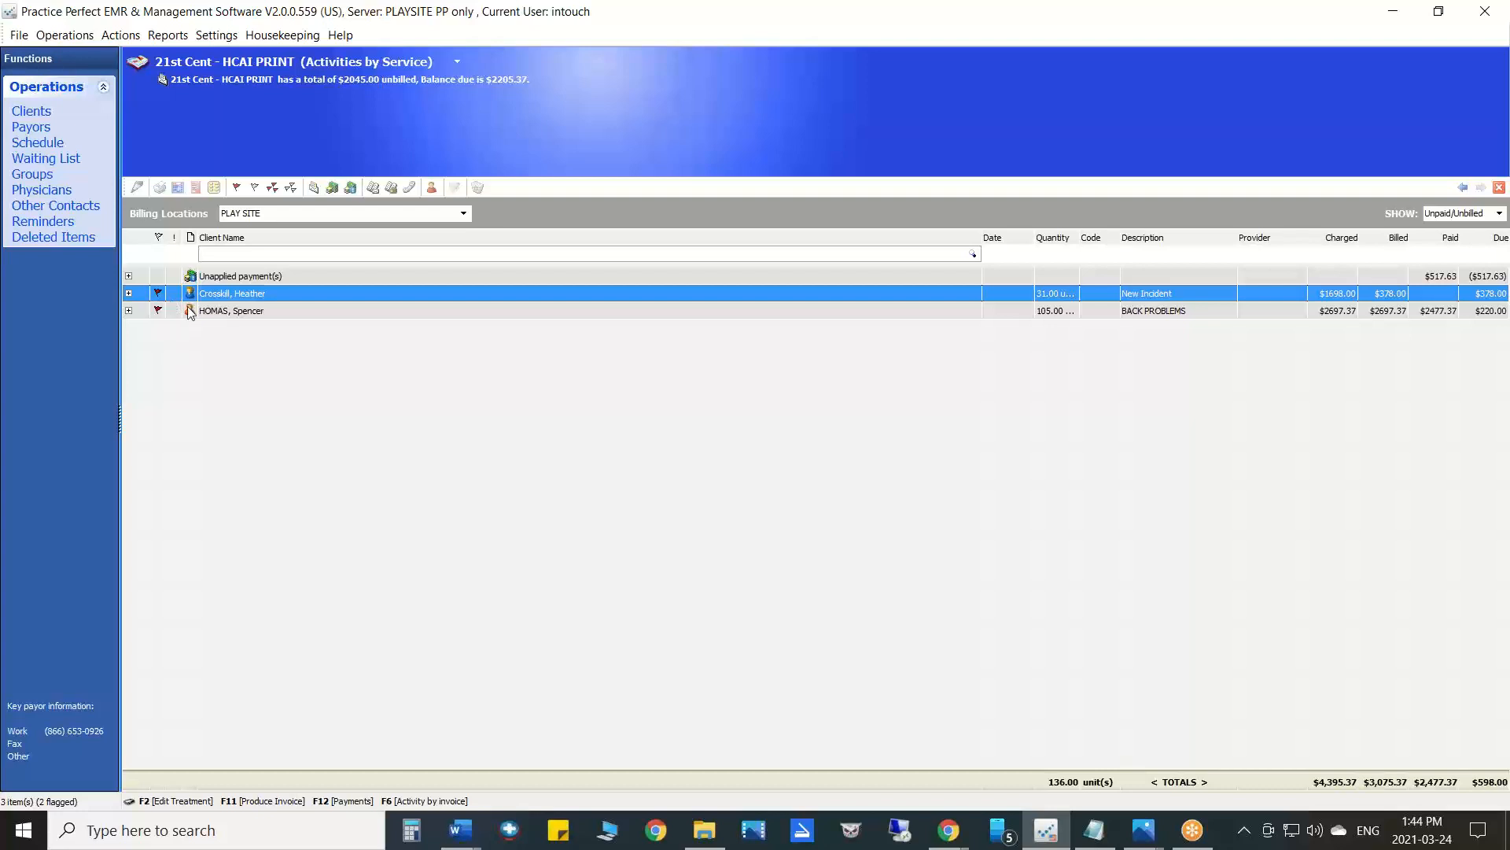
# - Start applying a payment to the flagged clients' services, with Check as the method, $1,000.00 as the apply amount and a reference number as the description
pyautogui.click(332, 188)
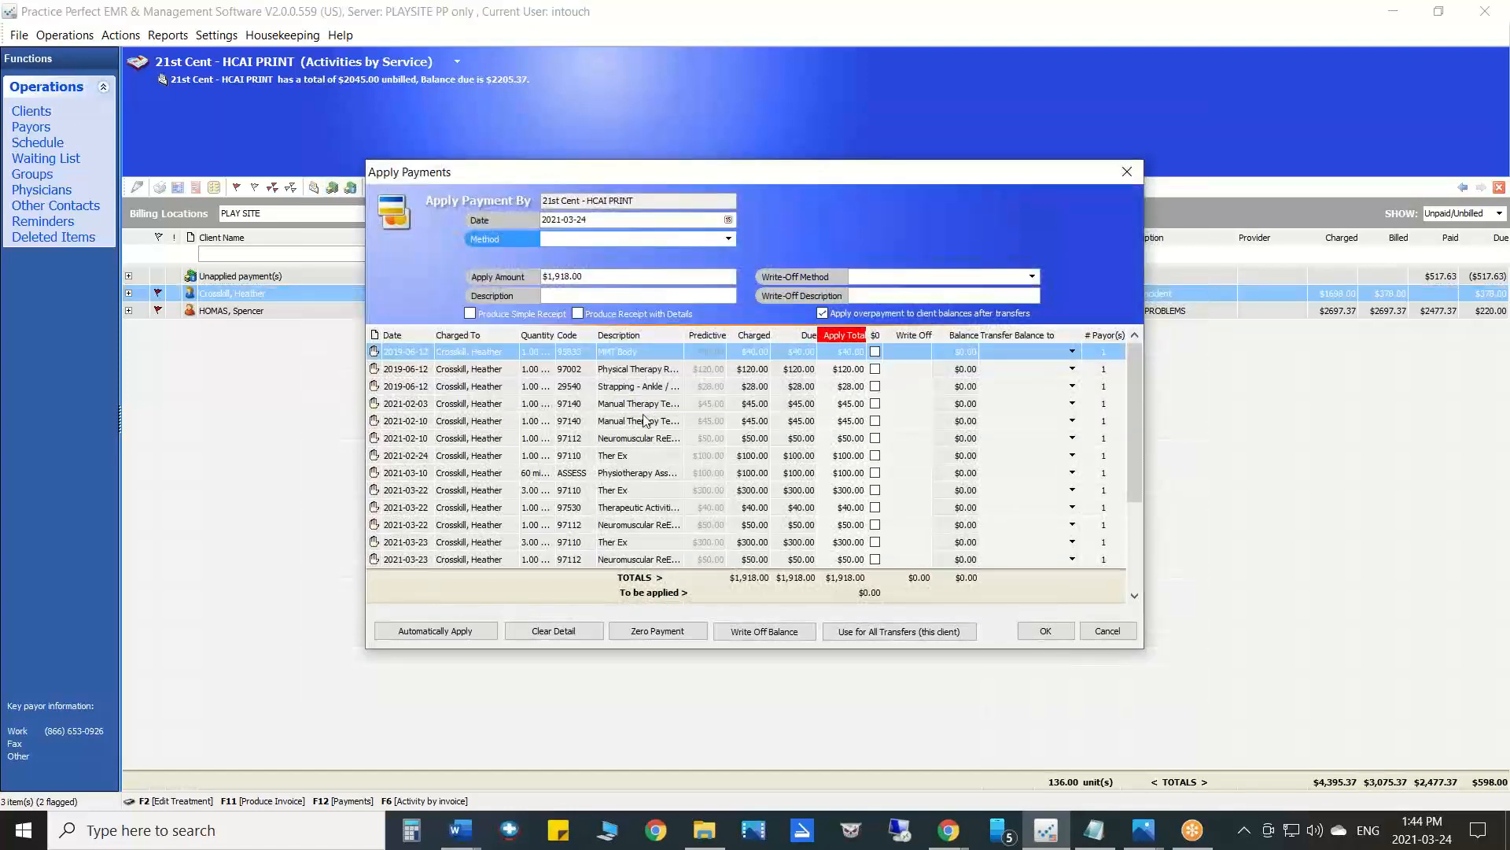
pyautogui.moveTo(1133, 419); pyautogui.dragTo(1146, 390)
pyautogui.hotkey('shift', 'Tab')
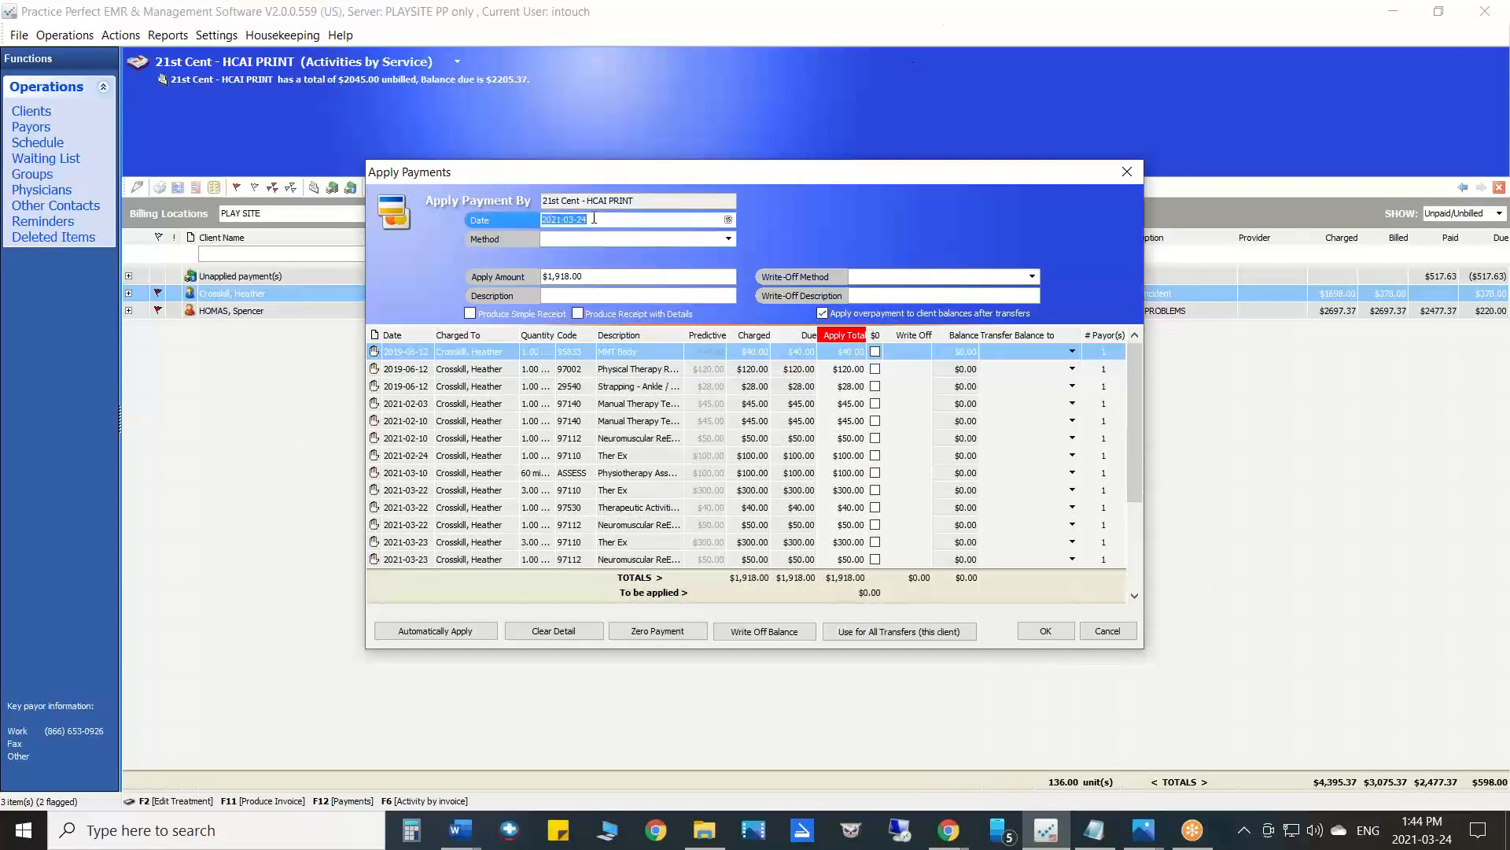
pyautogui.click(730, 239)
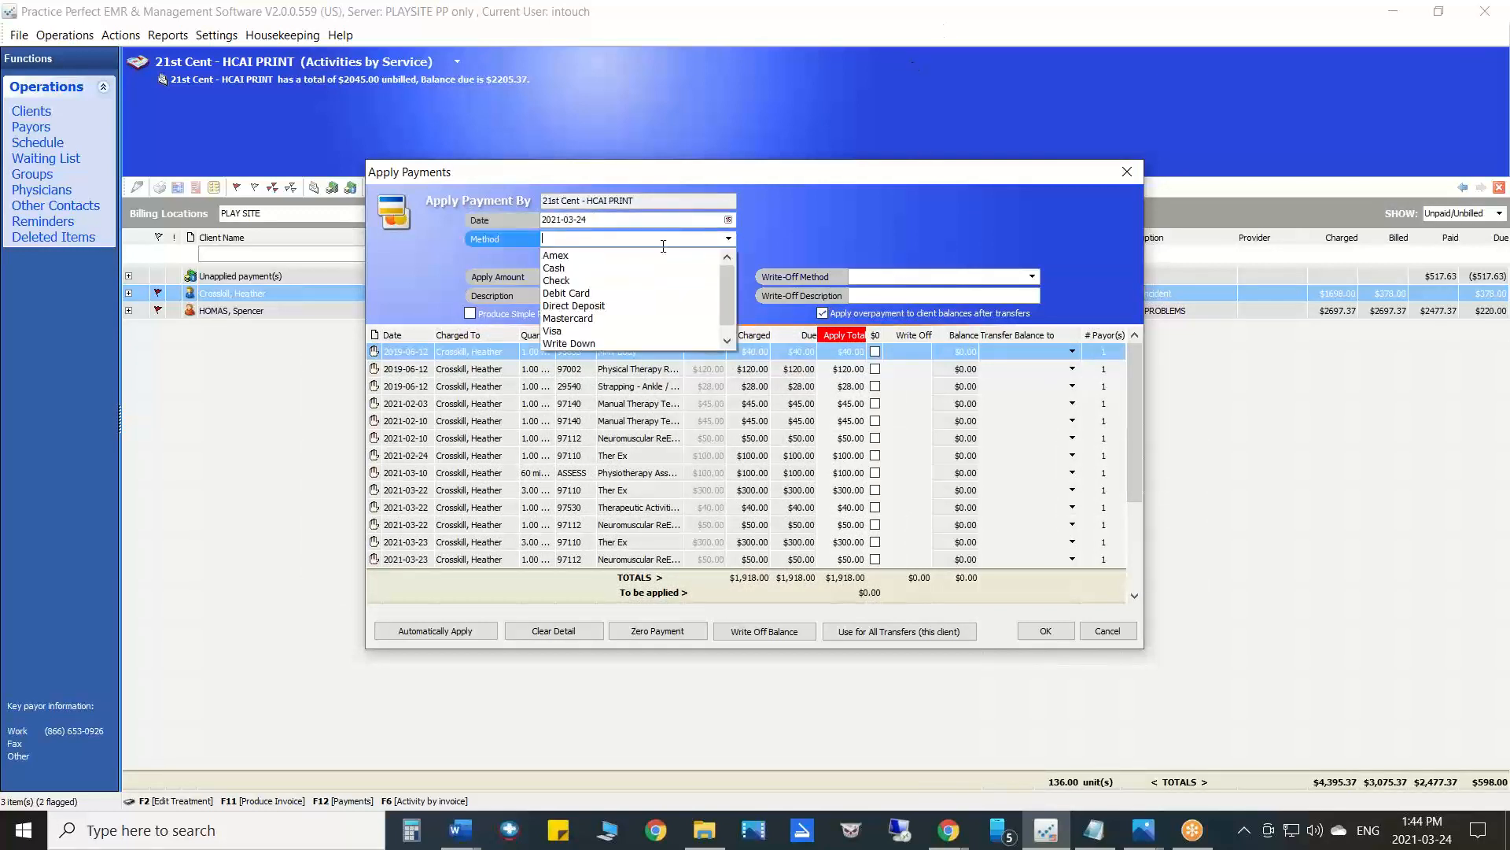
pyautogui.click(561, 268)
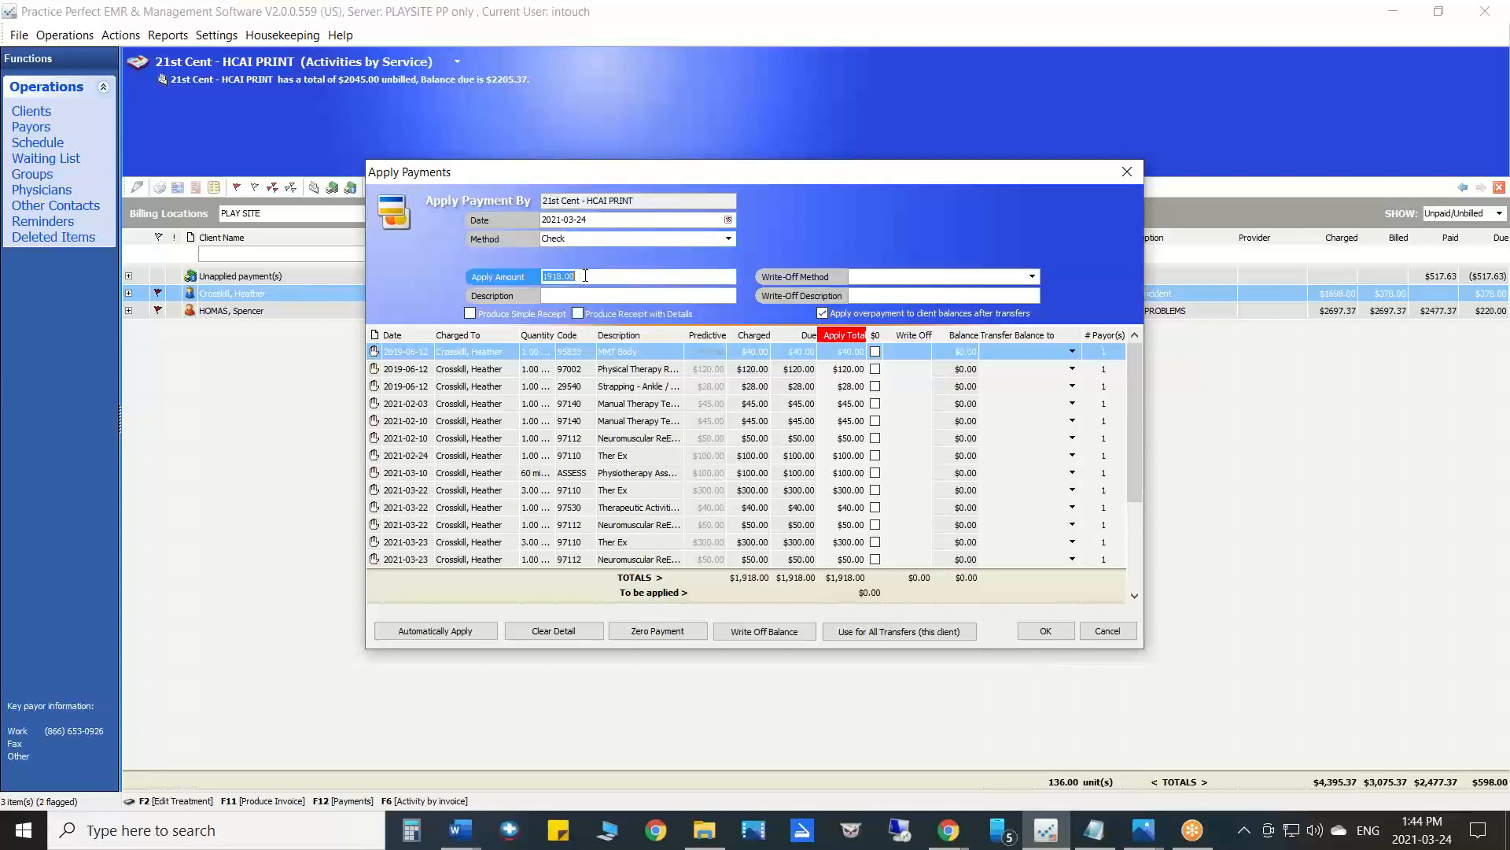
pyautogui.click(582, 277)
pyautogui.write('1000')
pyautogui.click(567, 293)
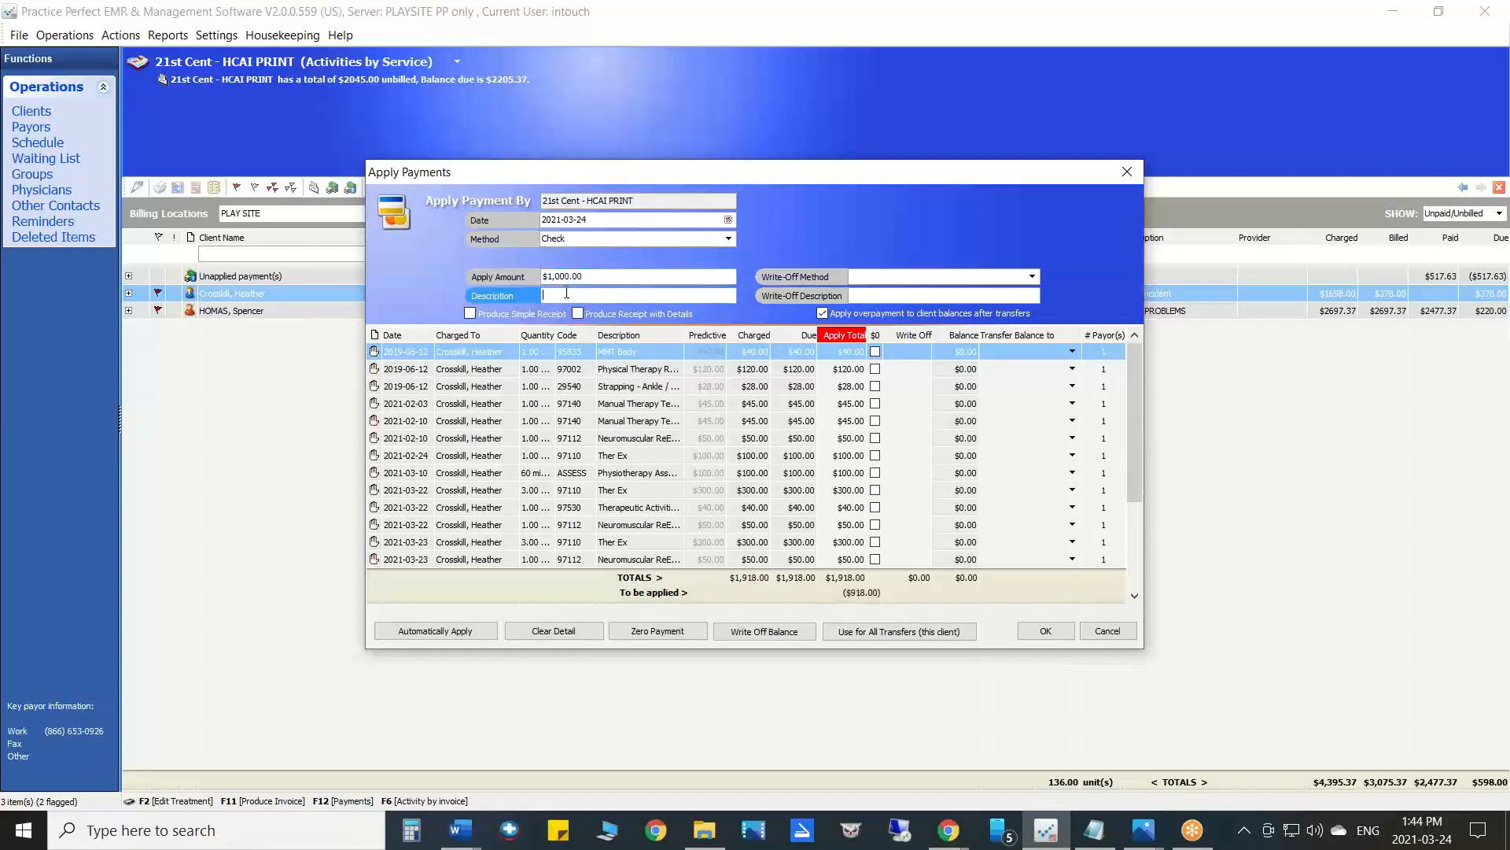
pyautogui.write('87676876868686')
# - Set the payment's write-off method to Write Off
pyautogui.click(1015, 275)
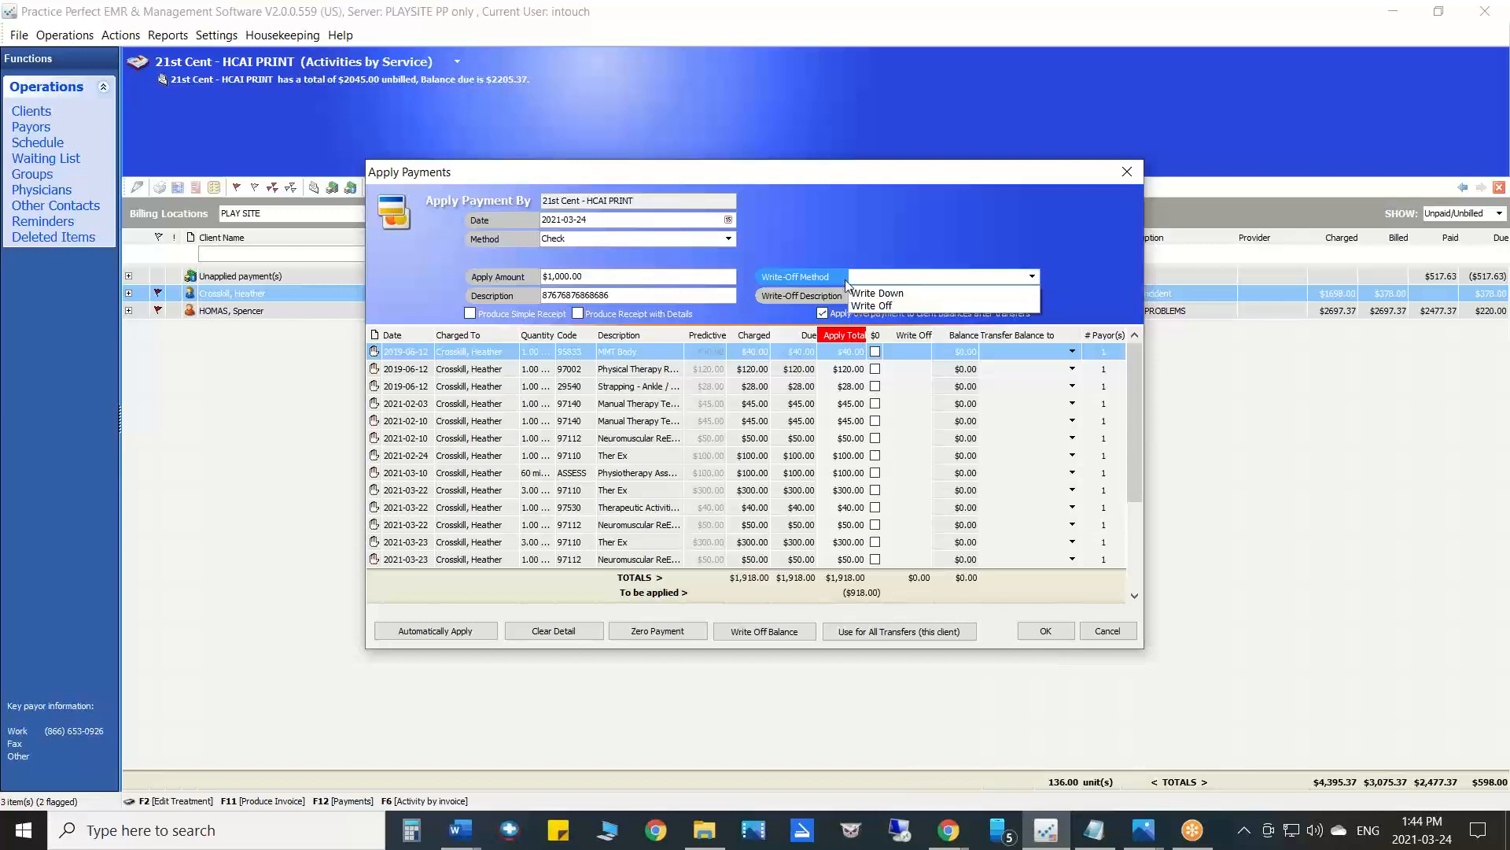
pyautogui.click(890, 306)
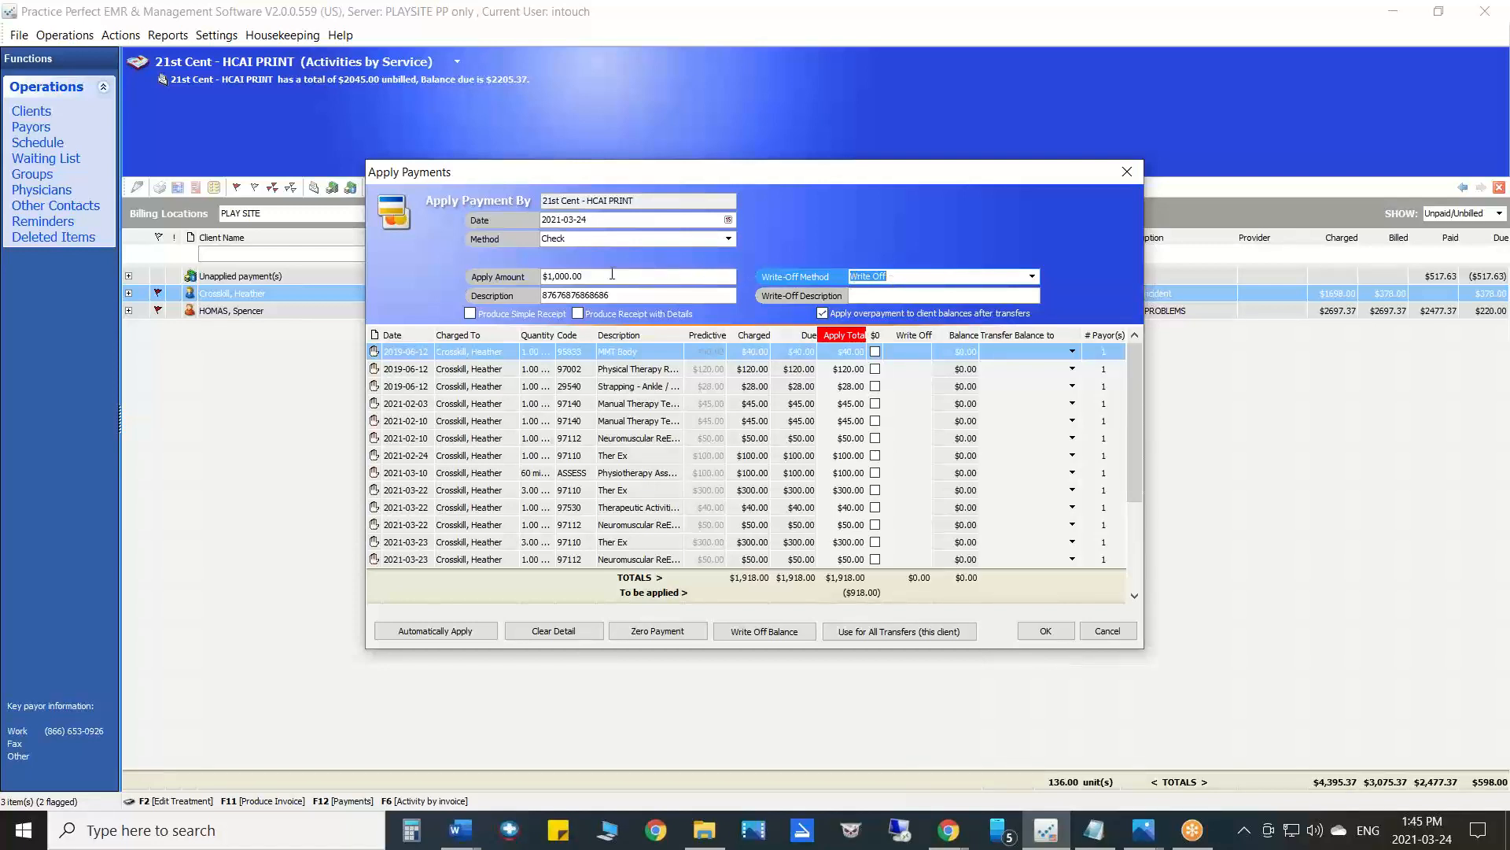
pyautogui.click(588, 277)
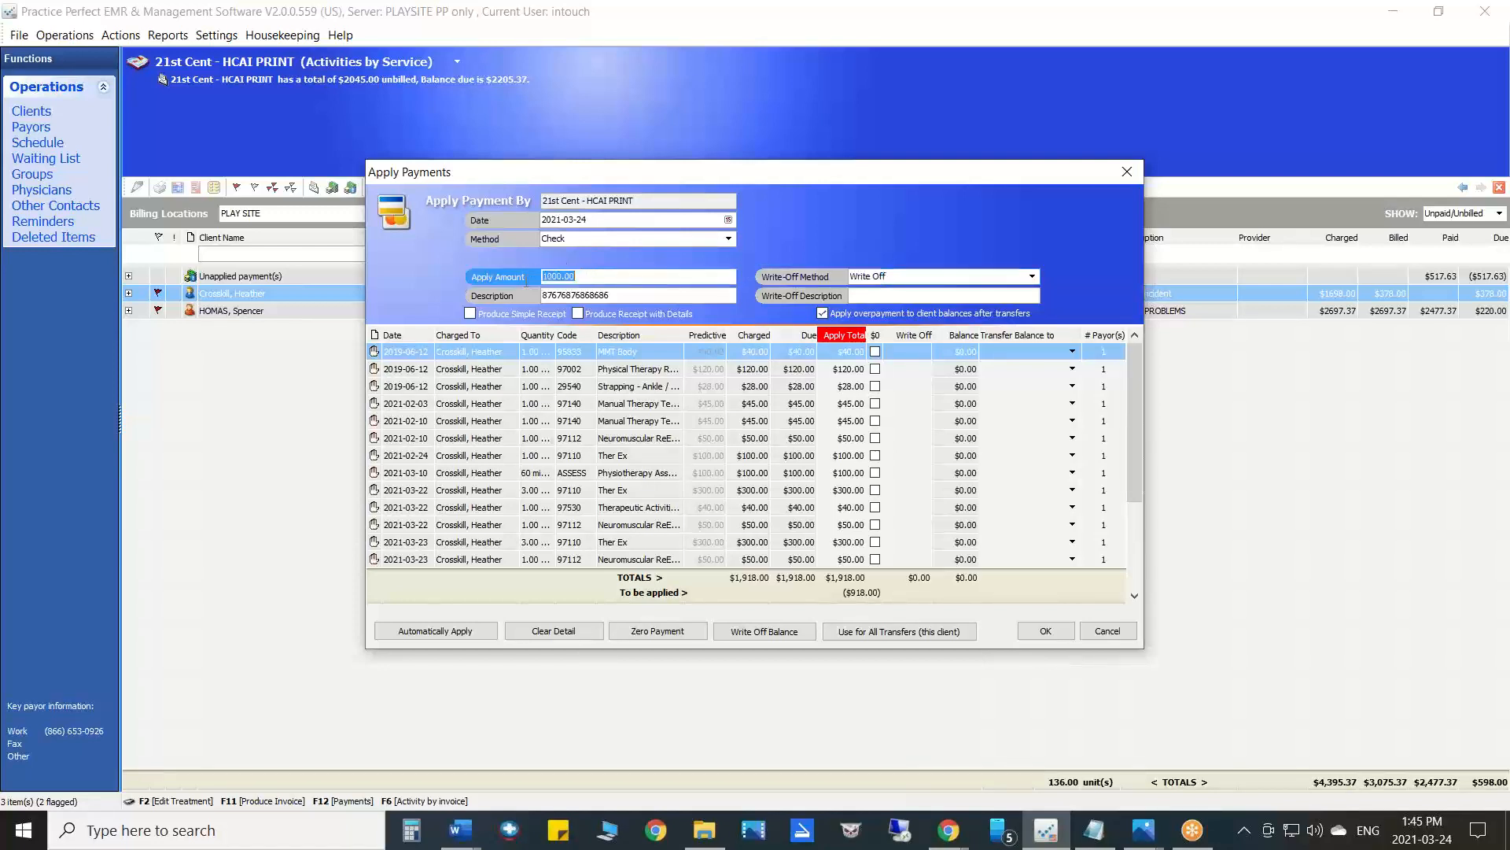
# - Set the apply totals to $20.00 for MMT Body, $110.00 for code 97002 and $20.00 for code 29540
pyautogui.click(862, 356)
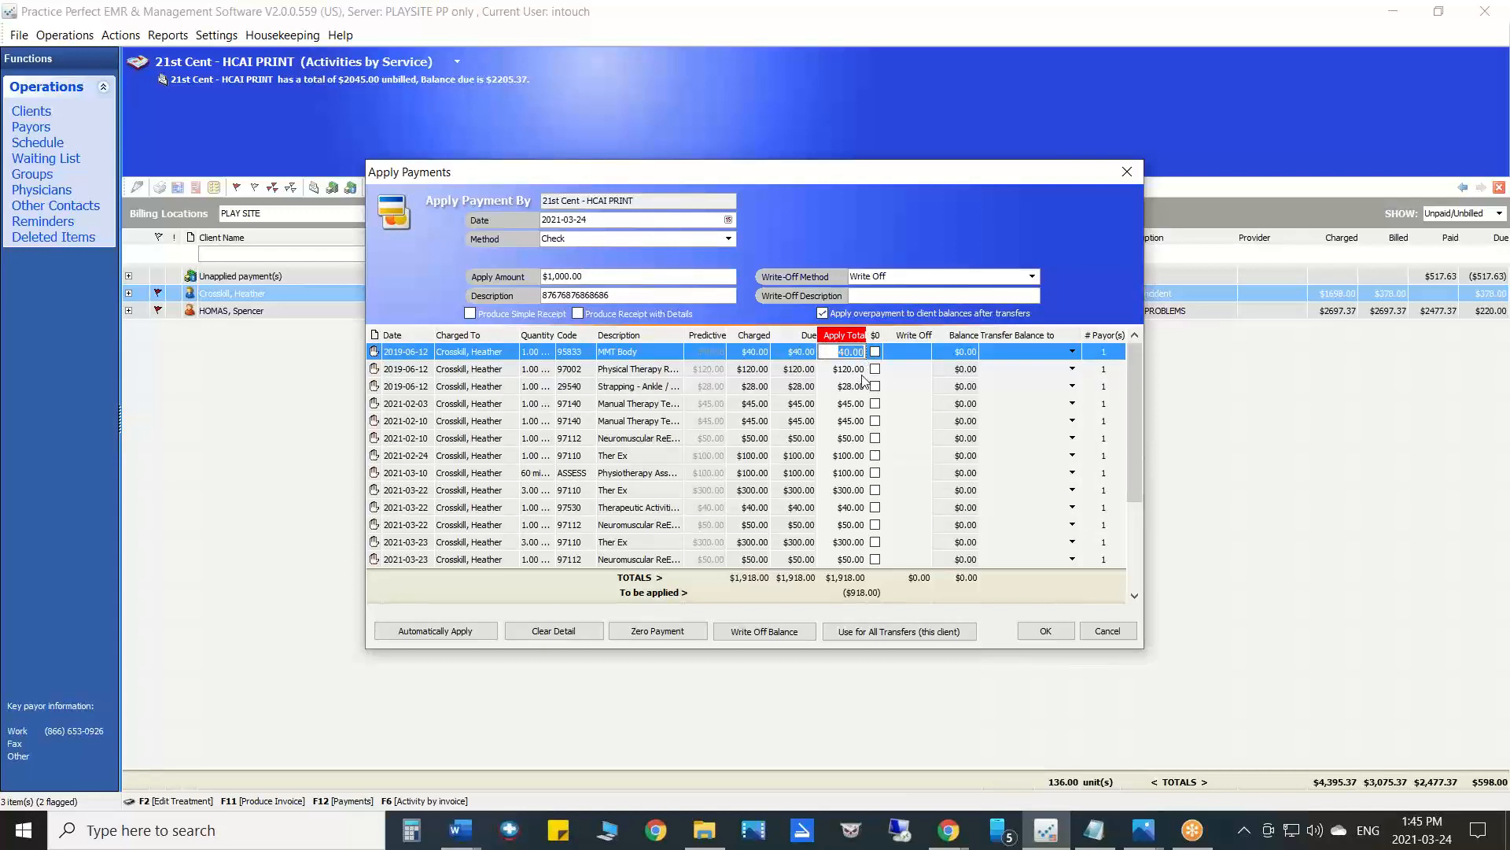
pyautogui.write('20')
pyautogui.press('Return')
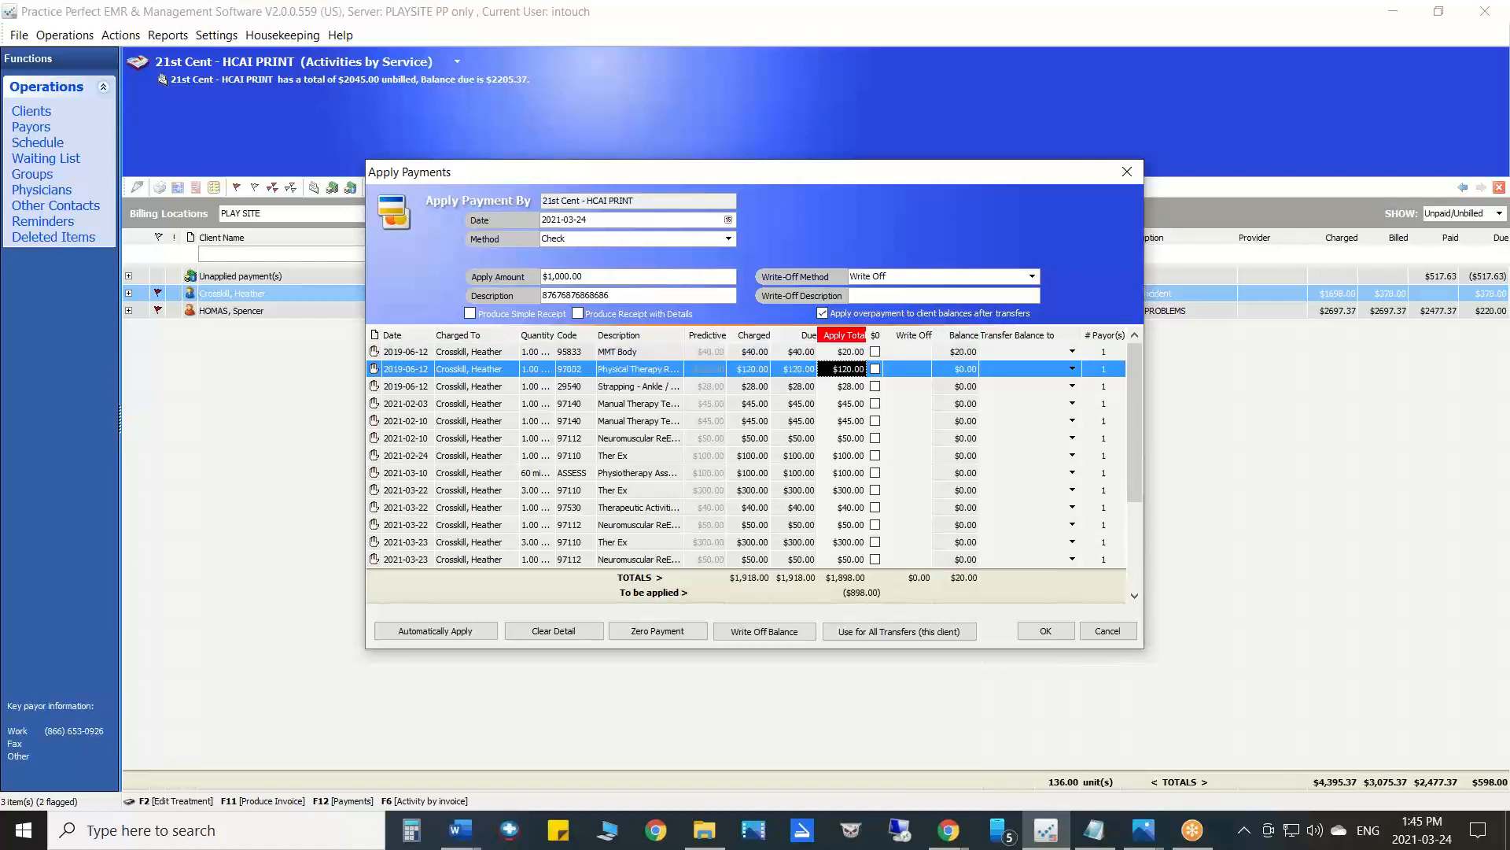
pyautogui.write('110')
pyautogui.press('Return')
pyautogui.write('20')
pyautogui.press('Return')
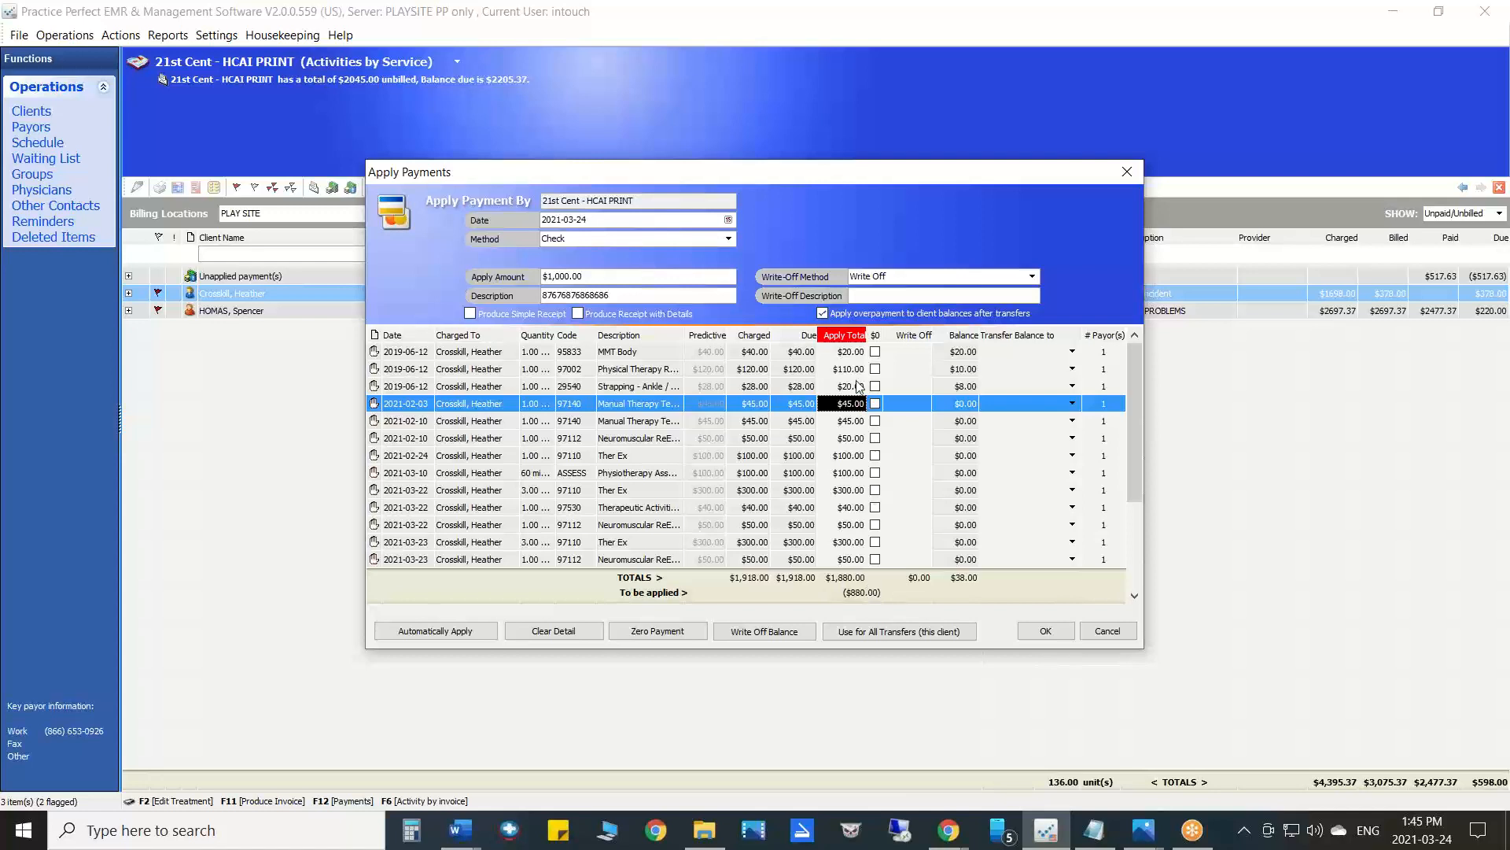
# - Transfer the remaining balance of the MMT Body service to Client
pyautogui.click(851, 353)
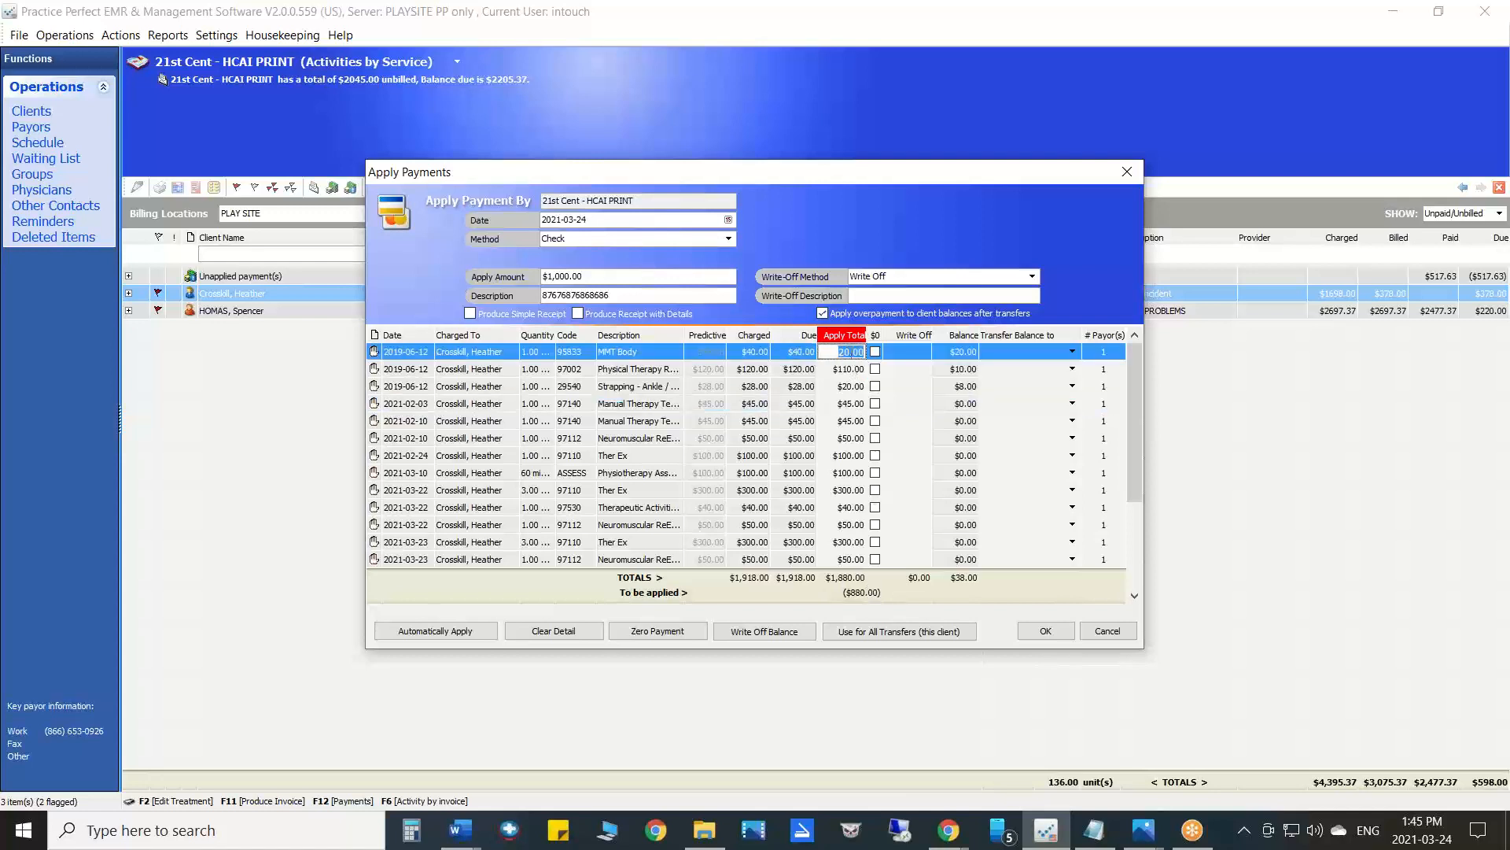
pyautogui.click(958, 355)
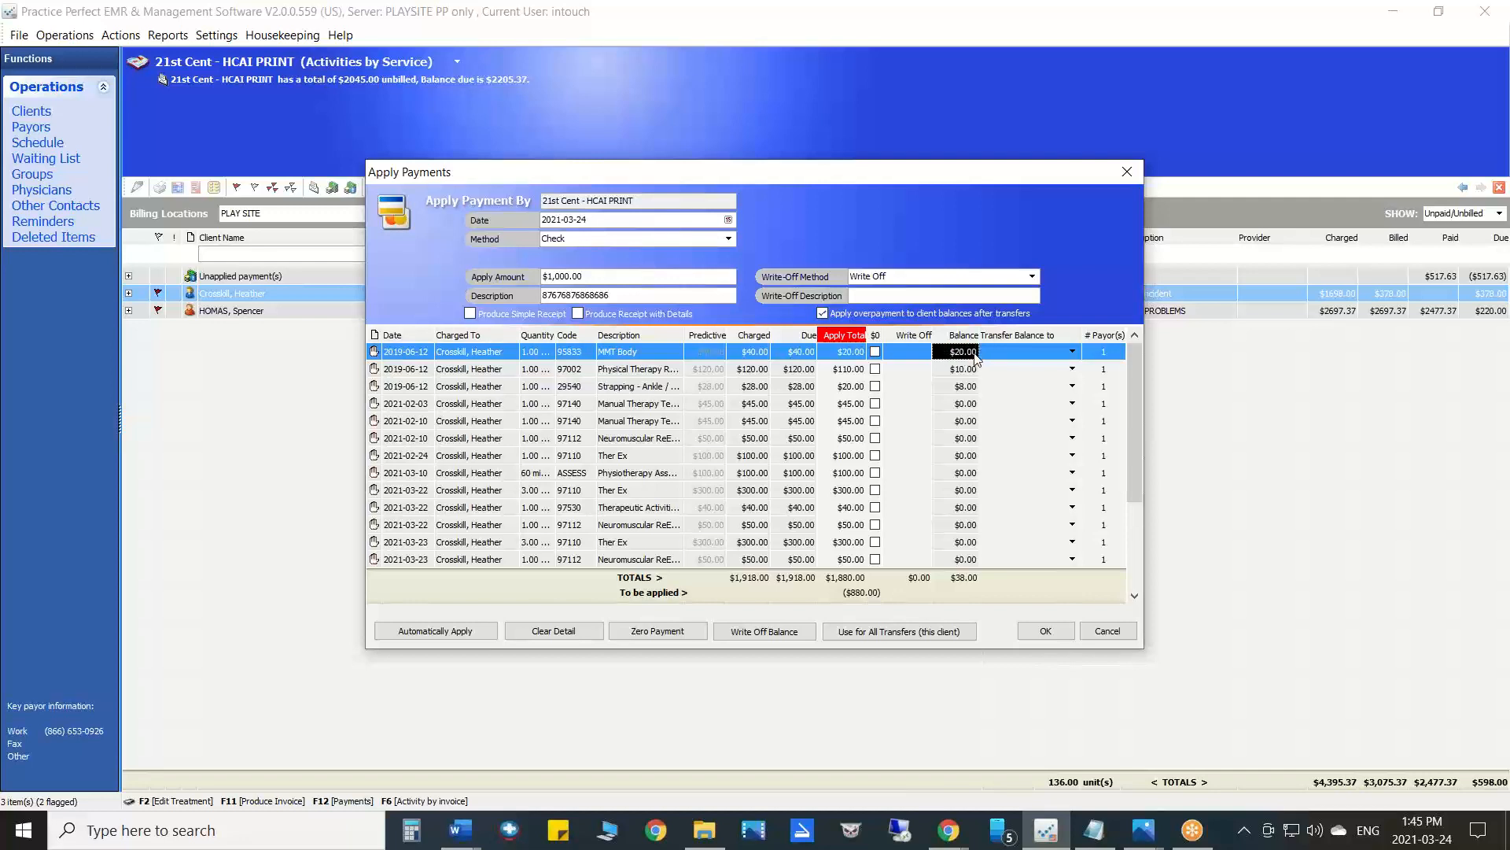
pyautogui.click(1073, 351)
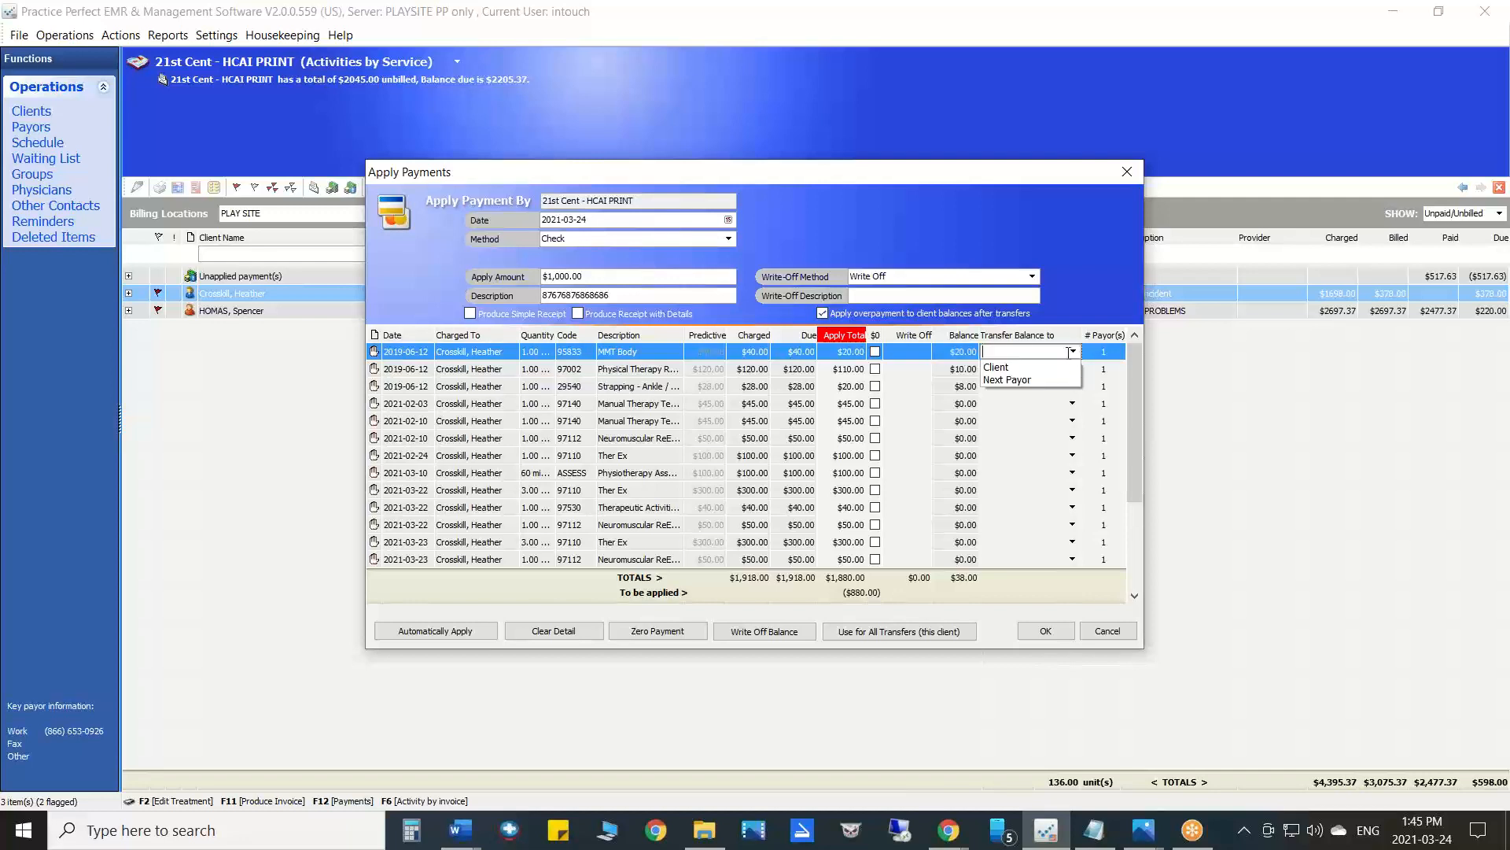
pyautogui.click(998, 368)
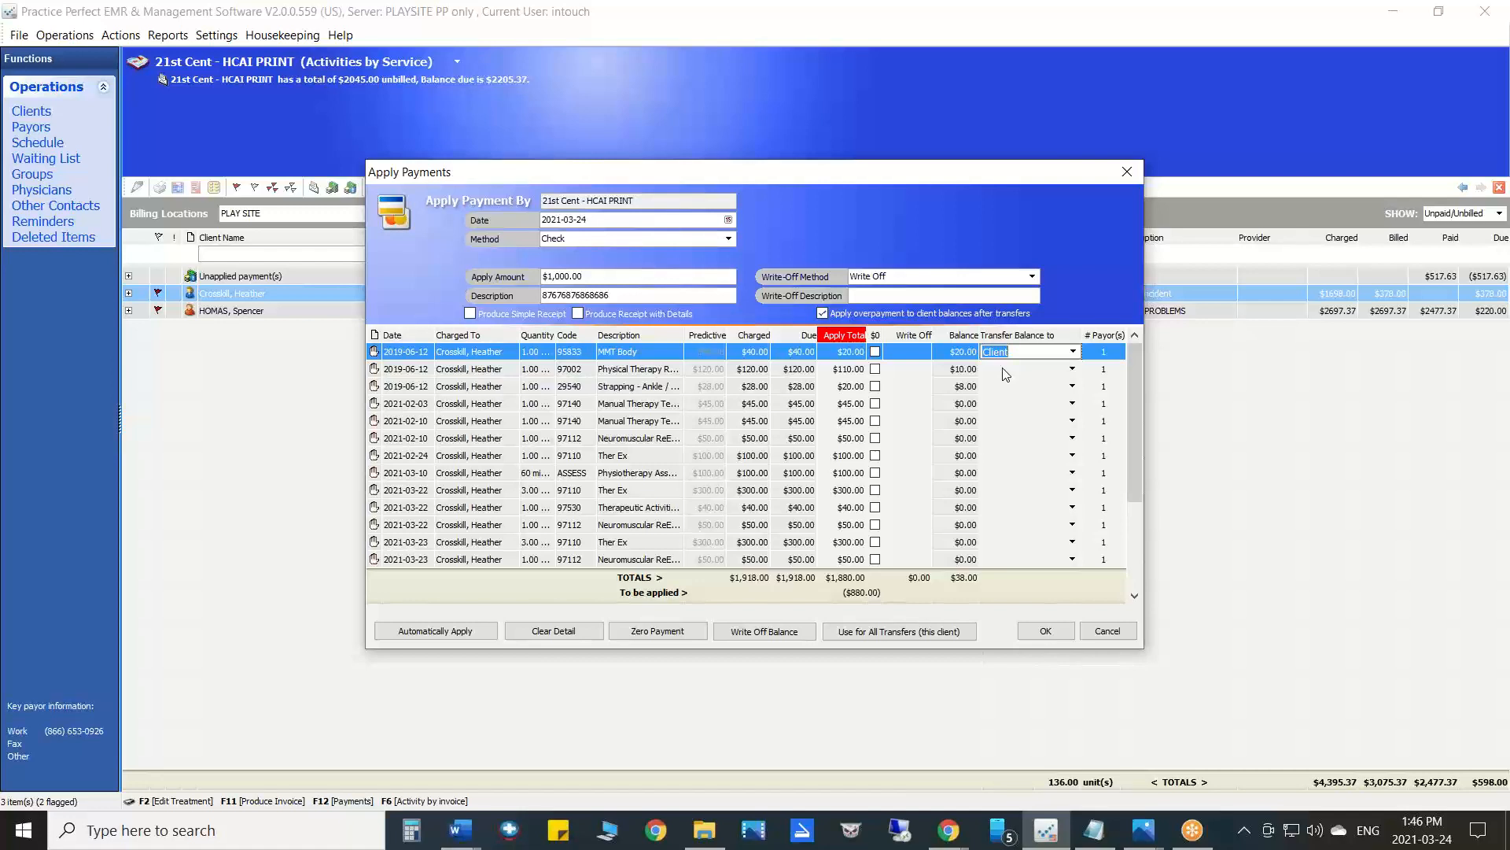
pyautogui.click(1005, 357)
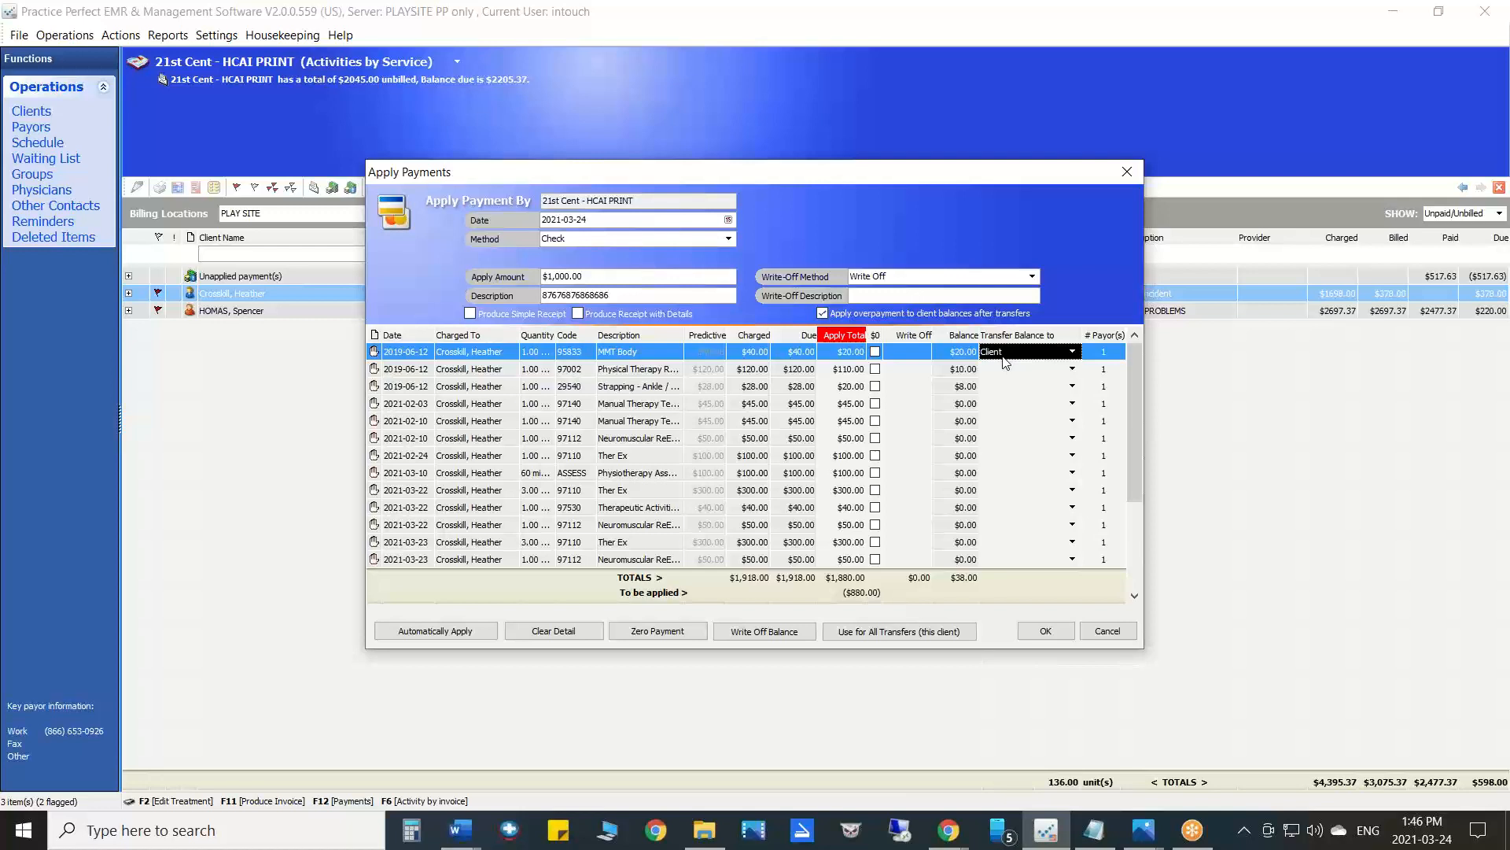
# - Enter a $20.00 write-off for the MMT Body service
pyautogui.click(966, 354)
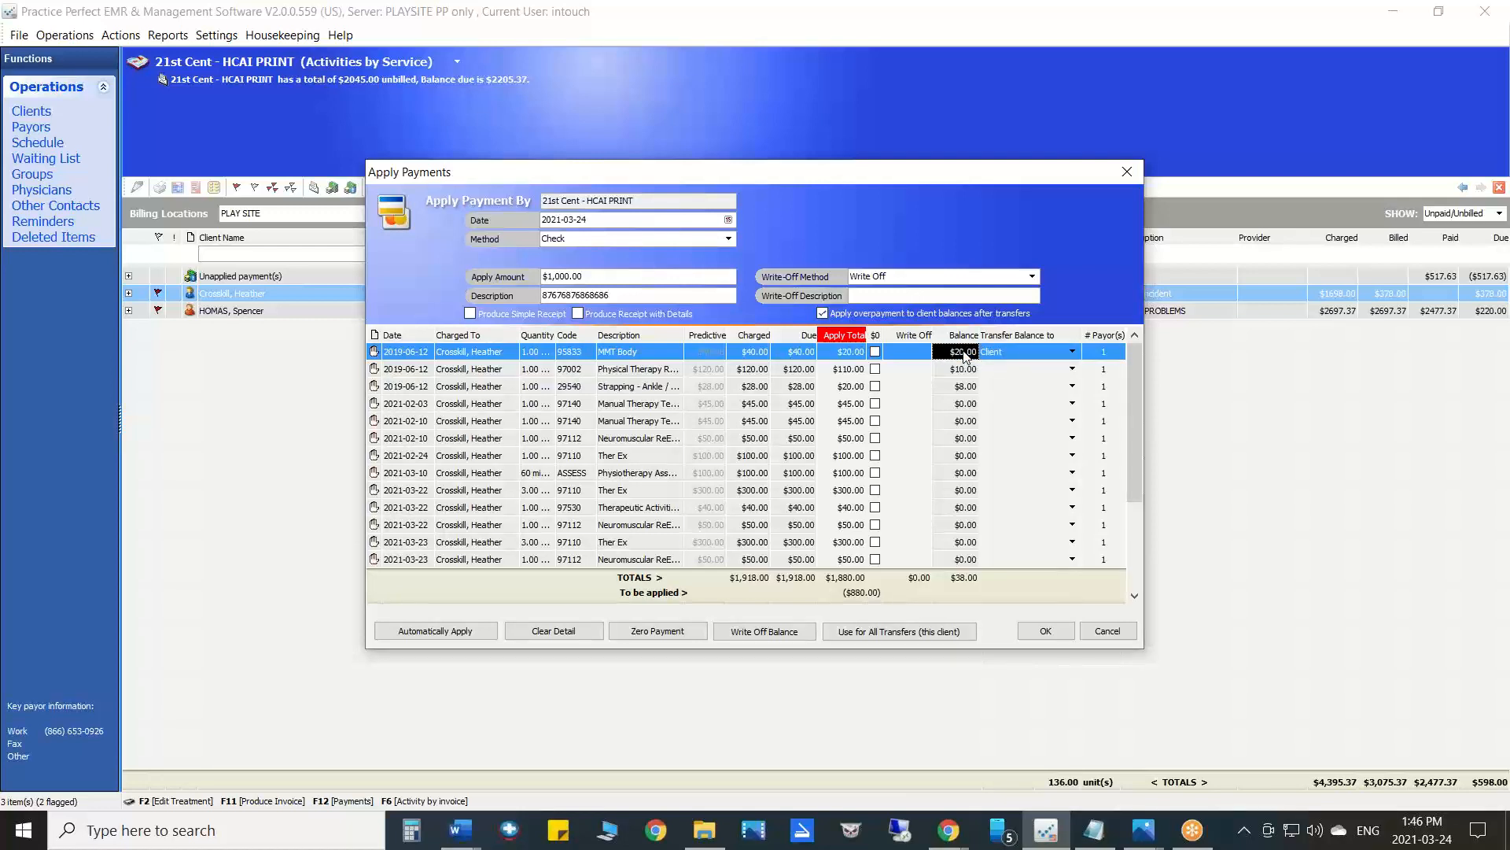
pyautogui.click(915, 351)
pyautogui.write('20')
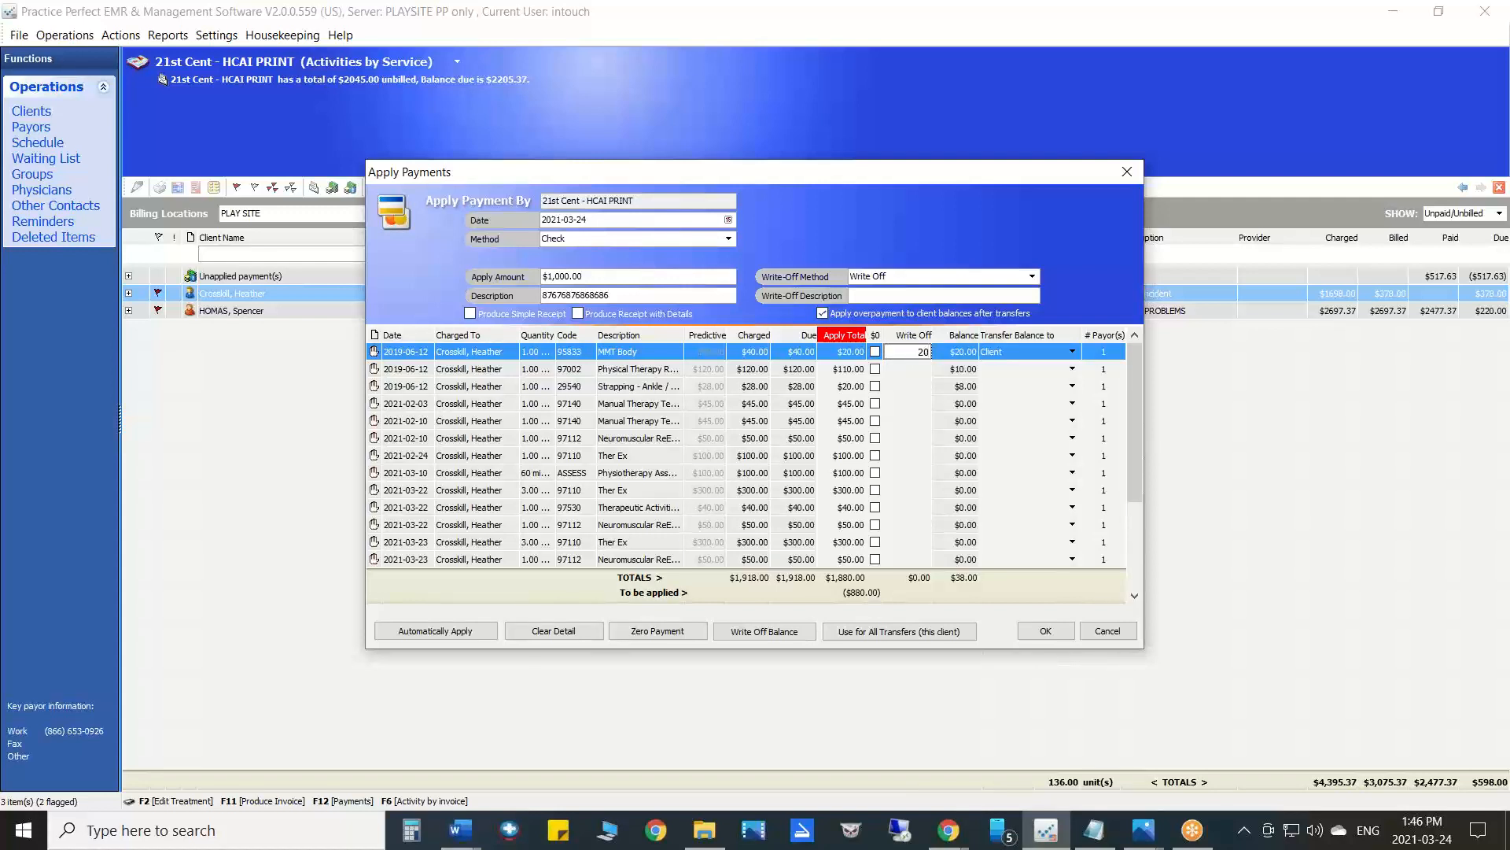
pyautogui.click(966, 356)
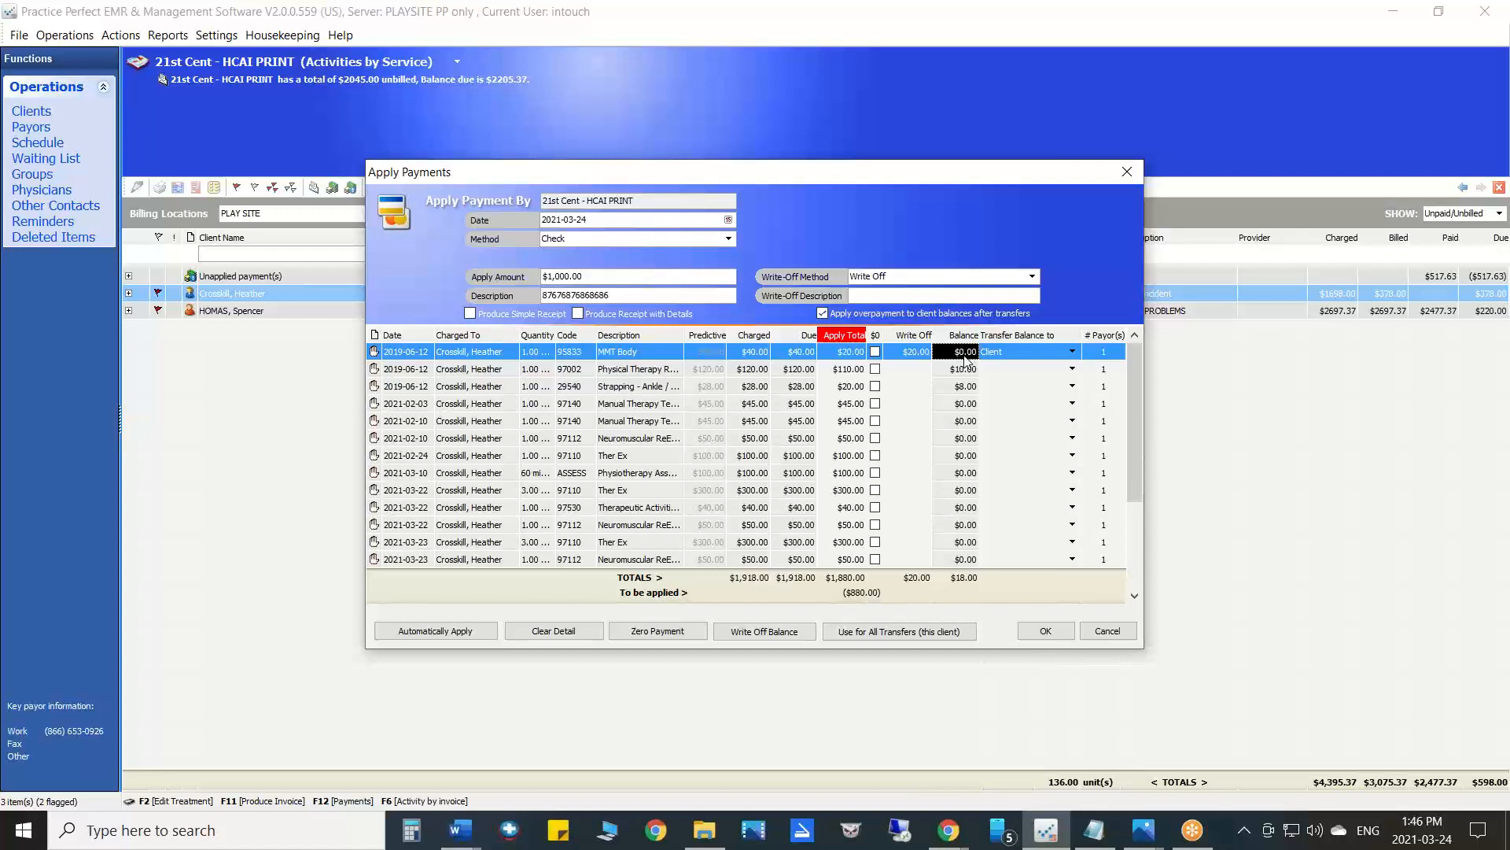
pyautogui.click(915, 352)
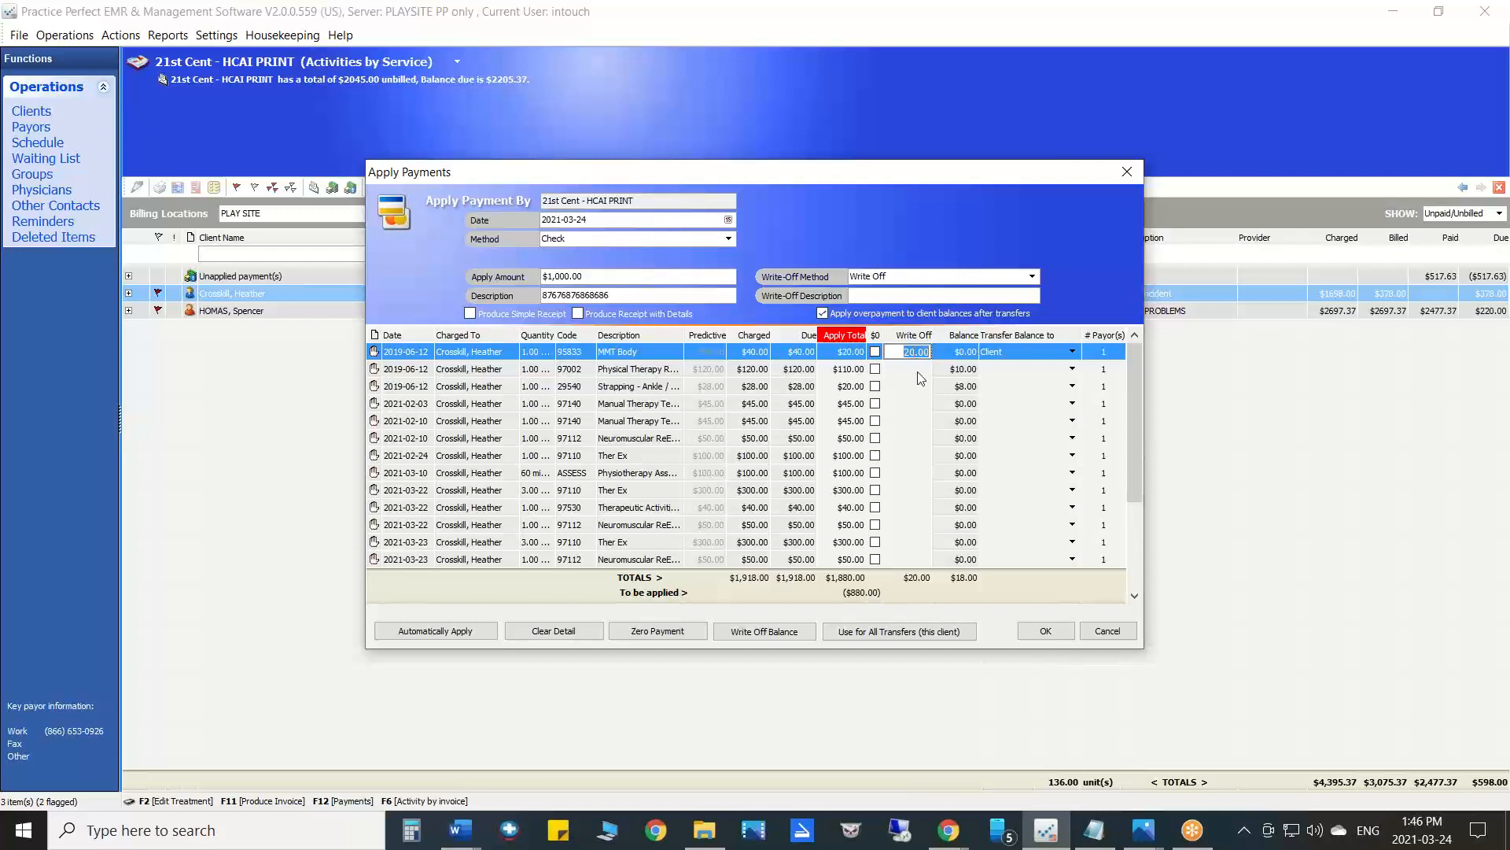
pyautogui.click(969, 19)
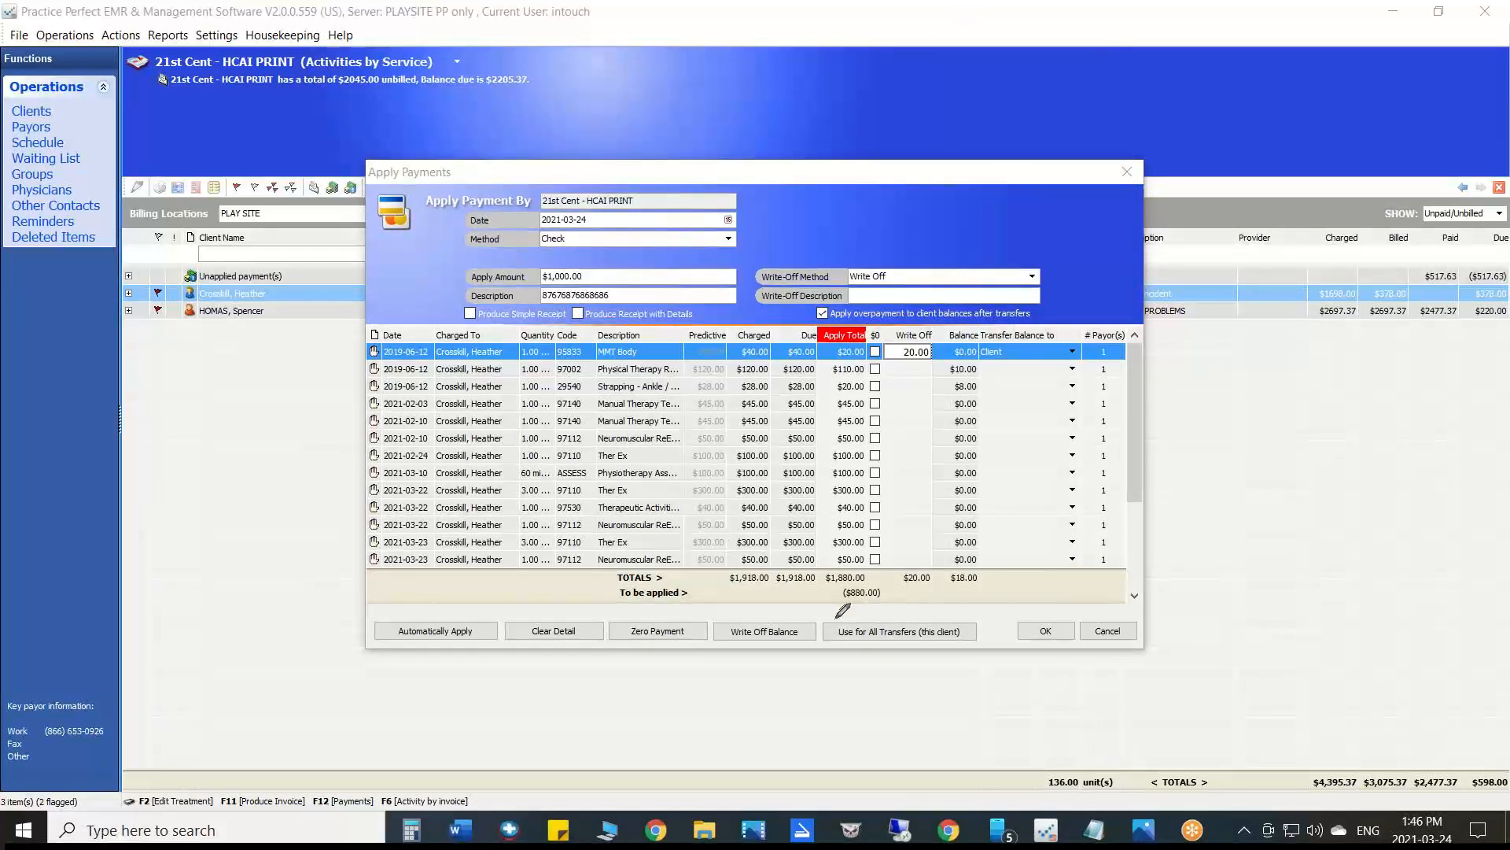
pyautogui.moveTo(940, 324)
pyautogui.mouseDown()
pyautogui.moveTo(935, 366)
pyautogui.moveTo(936, 321)
pyautogui.mouseUp()
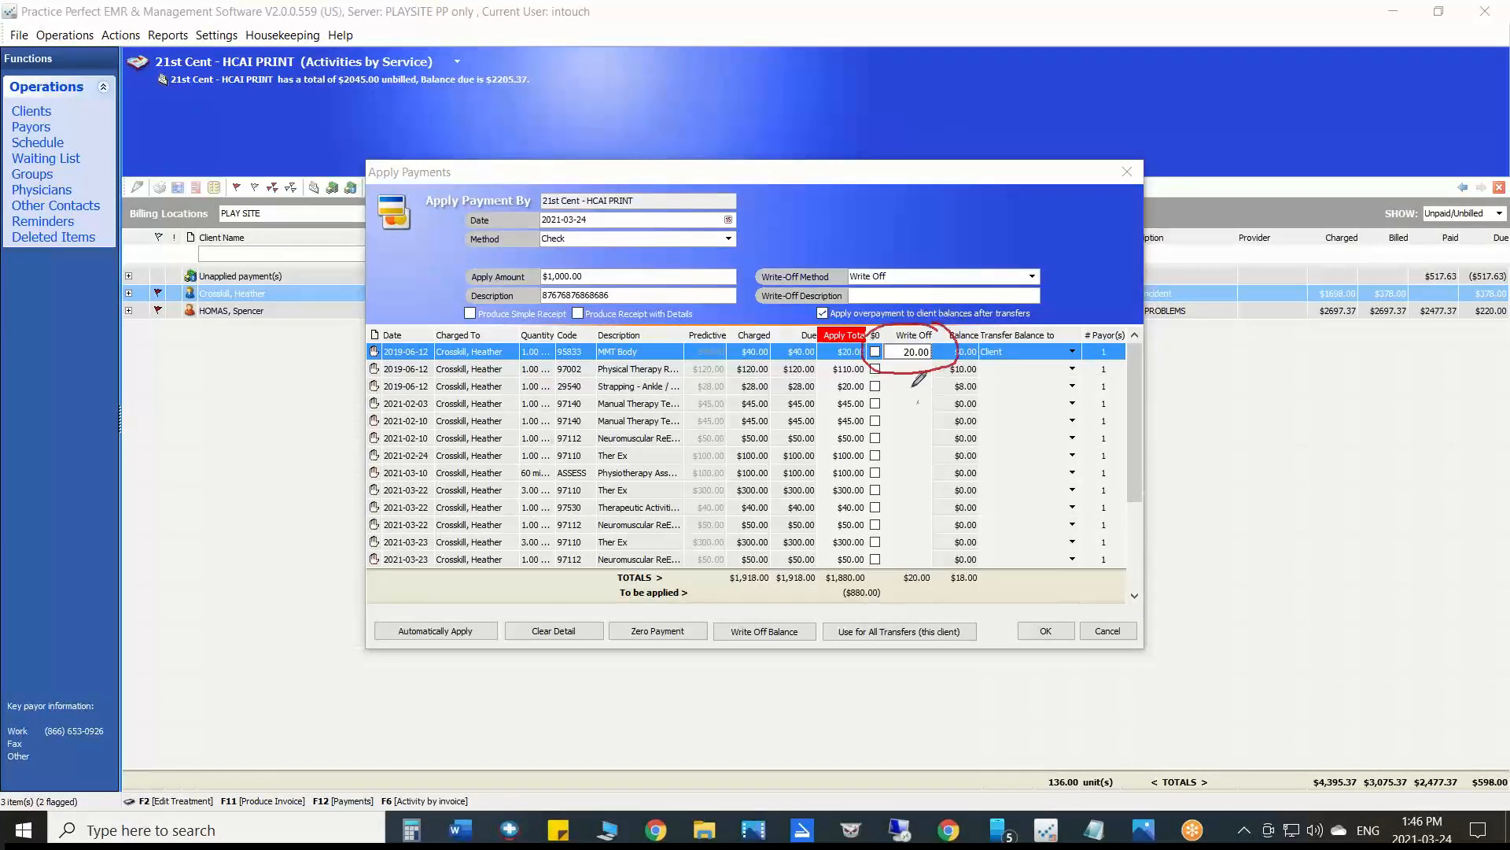
pyautogui.moveTo(919, 380)
pyautogui.mouseDown()
pyautogui.moveTo(788, 611)
pyautogui.moveTo(828, 647)
pyautogui.moveTo(796, 606)
pyautogui.moveTo(820, 570)
pyautogui.mouseUp()
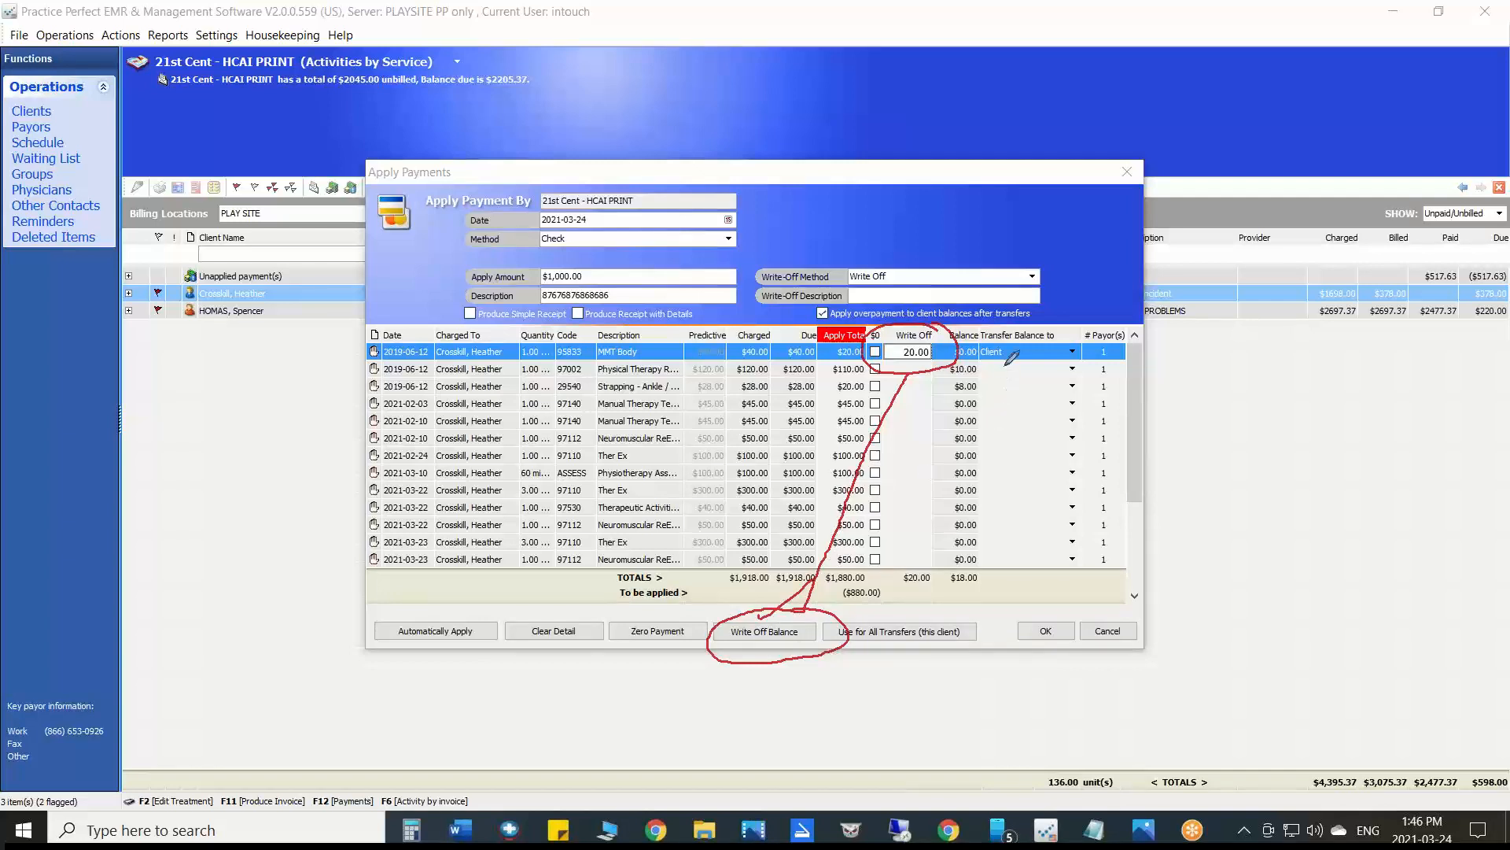
pyautogui.moveTo(1013, 352)
pyautogui.mouseDown()
pyautogui.moveTo(993, 338)
pyautogui.moveTo(1008, 350)
pyautogui.mouseUp()
pyautogui.moveTo(884, 607); pyautogui.dragTo(941, 583)
pyautogui.moveTo(1048, 364)
pyautogui.mouseDown()
pyautogui.moveTo(1034, 480)
pyautogui.moveTo(1080, 481)
pyautogui.mouseUp()
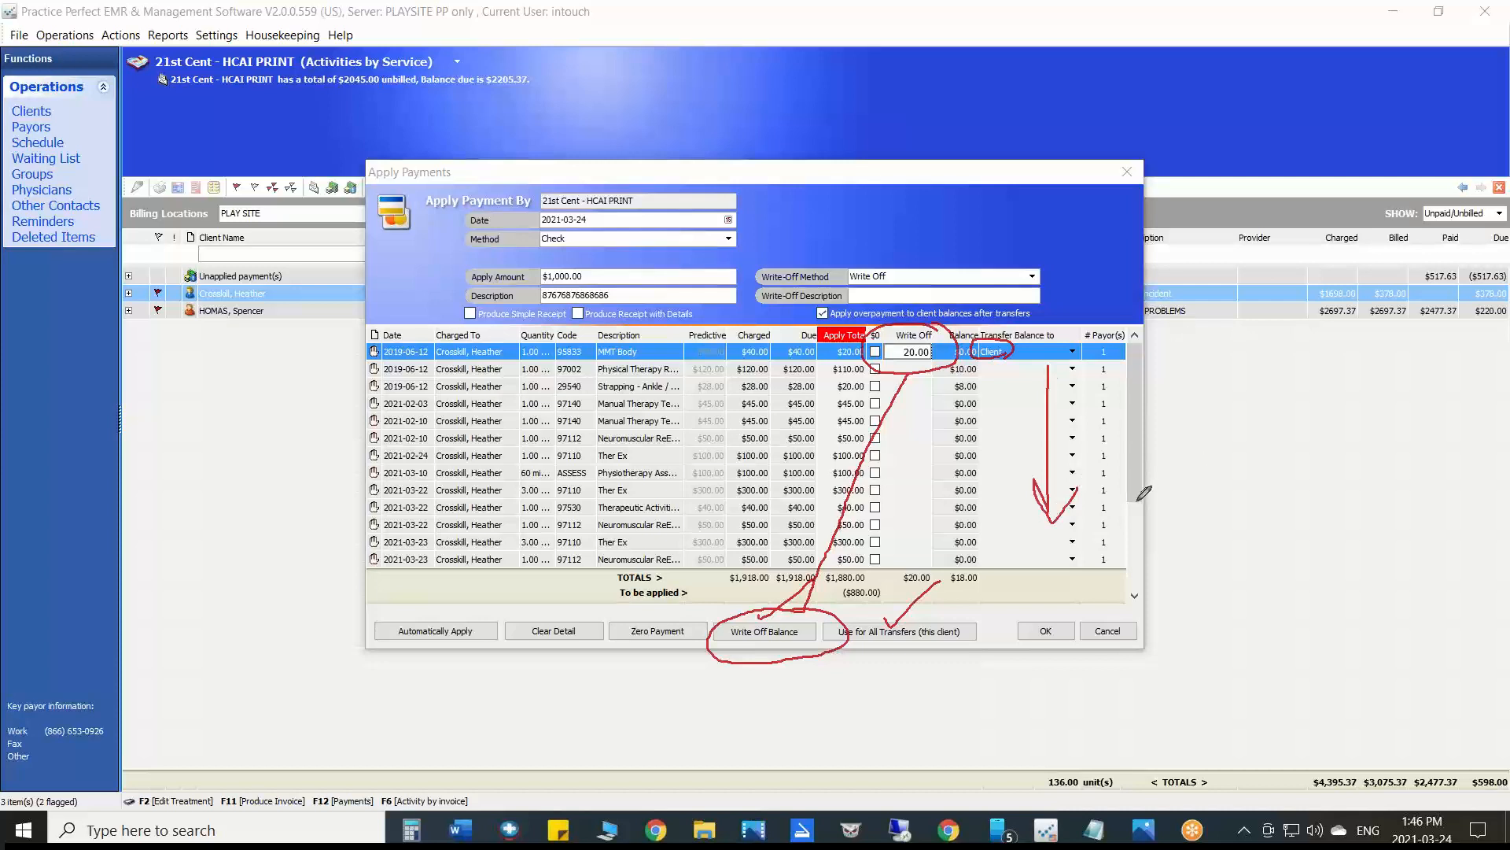
pyautogui.click(938, 9)
pyautogui.click(946, 140)
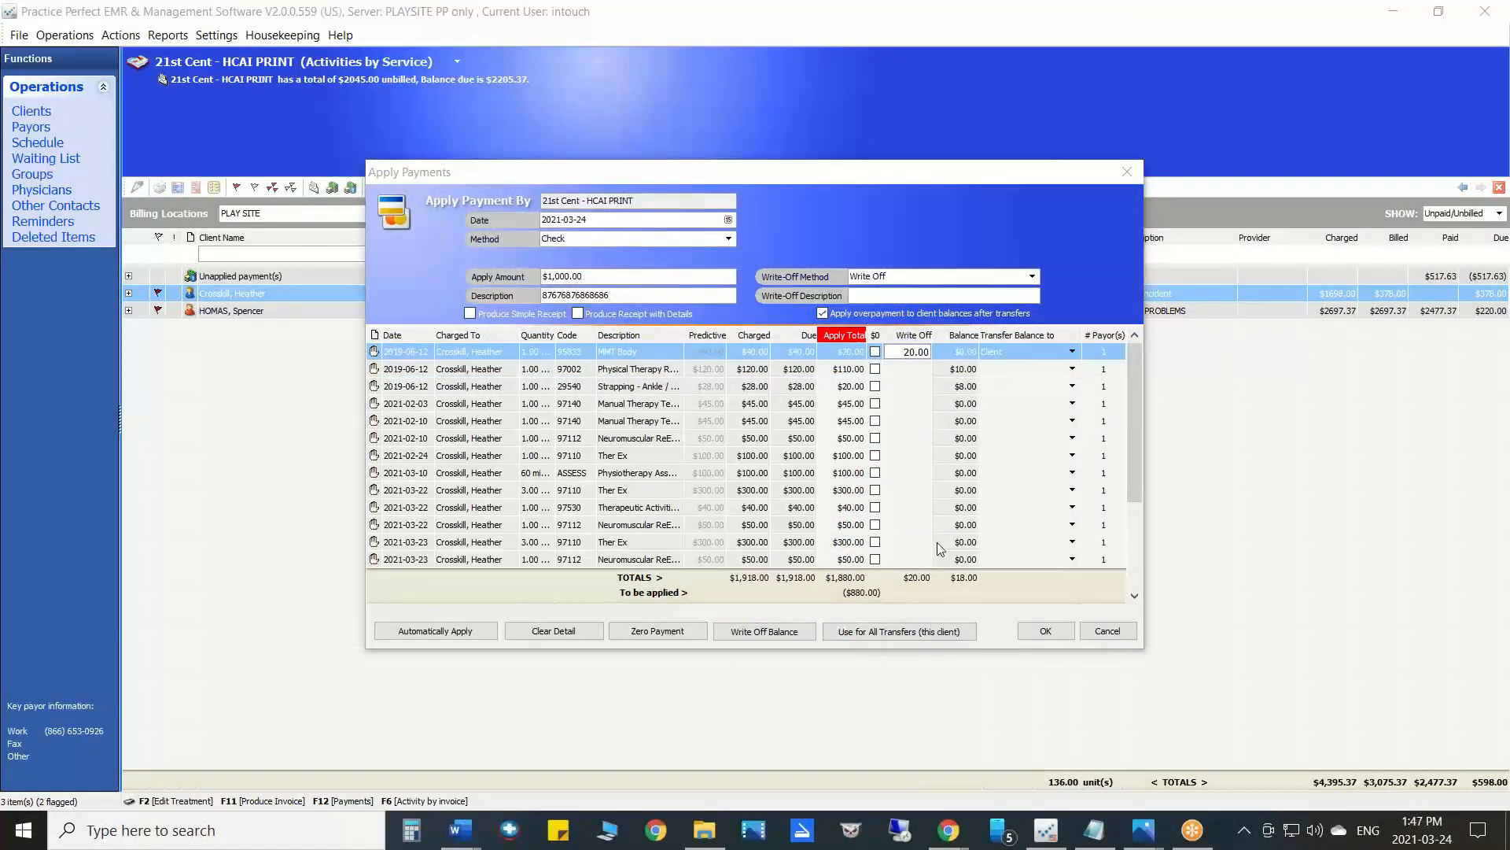
# - Discard the payor payment without applying it and open the EDI835 remittance import
pyautogui.click(1114, 634)
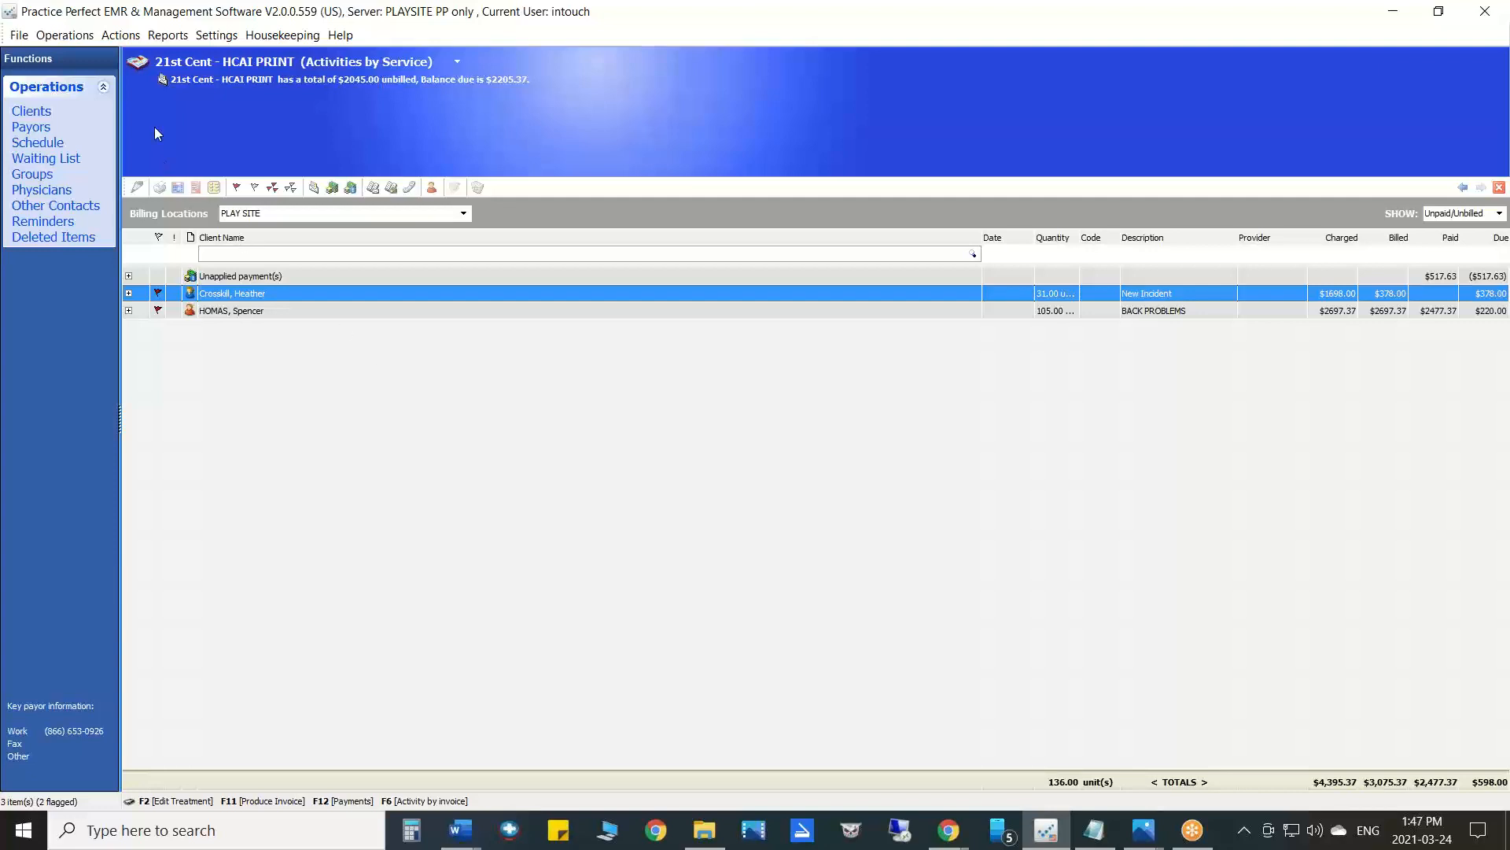
pyautogui.click(125, 37)
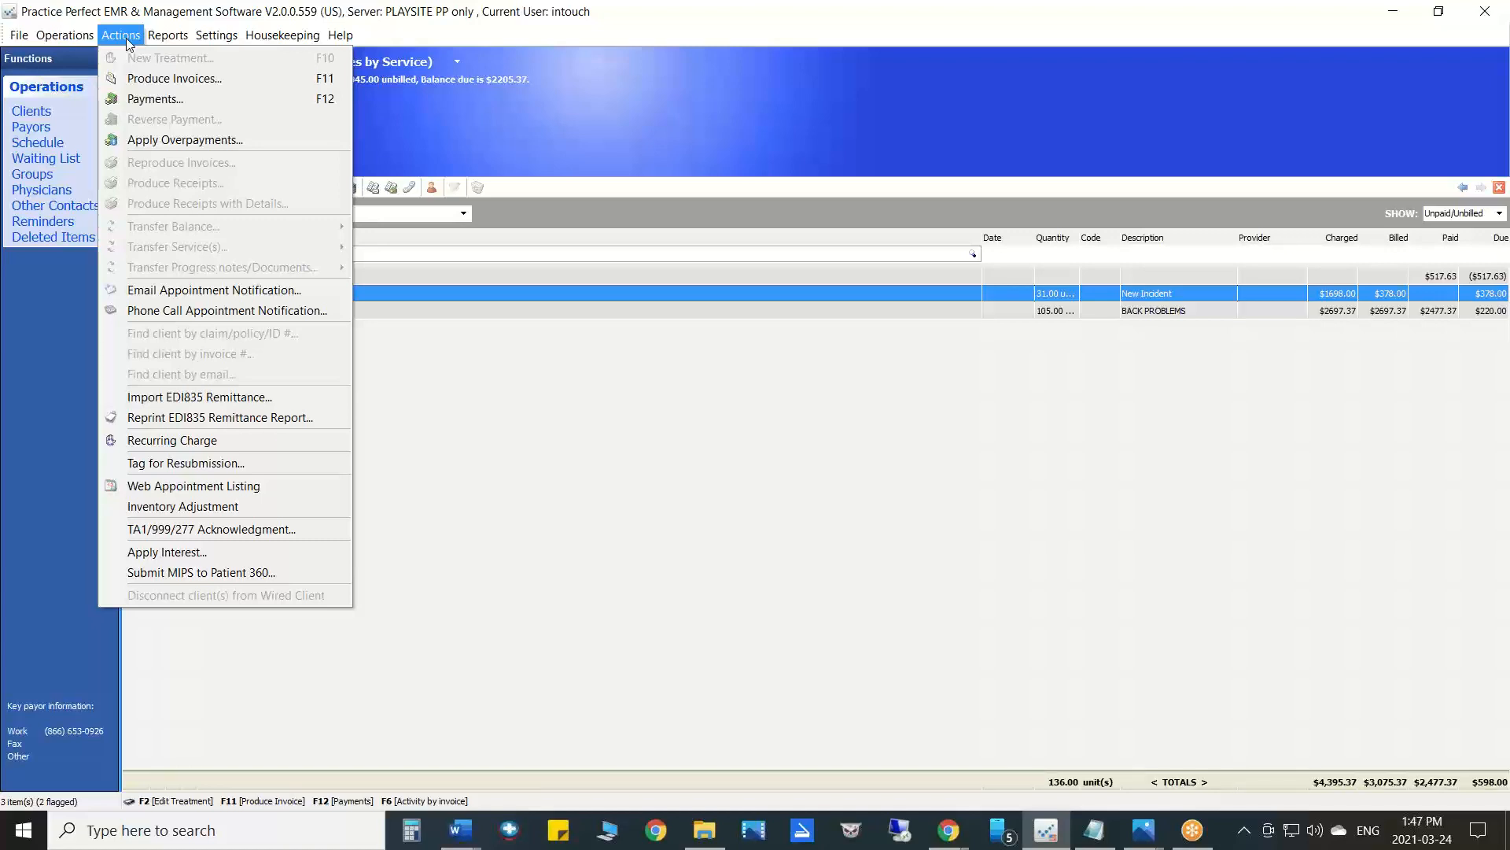
pyautogui.click(122, 36)
pyautogui.click(122, 35)
pyautogui.click(122, 36)
pyautogui.click(122, 35)
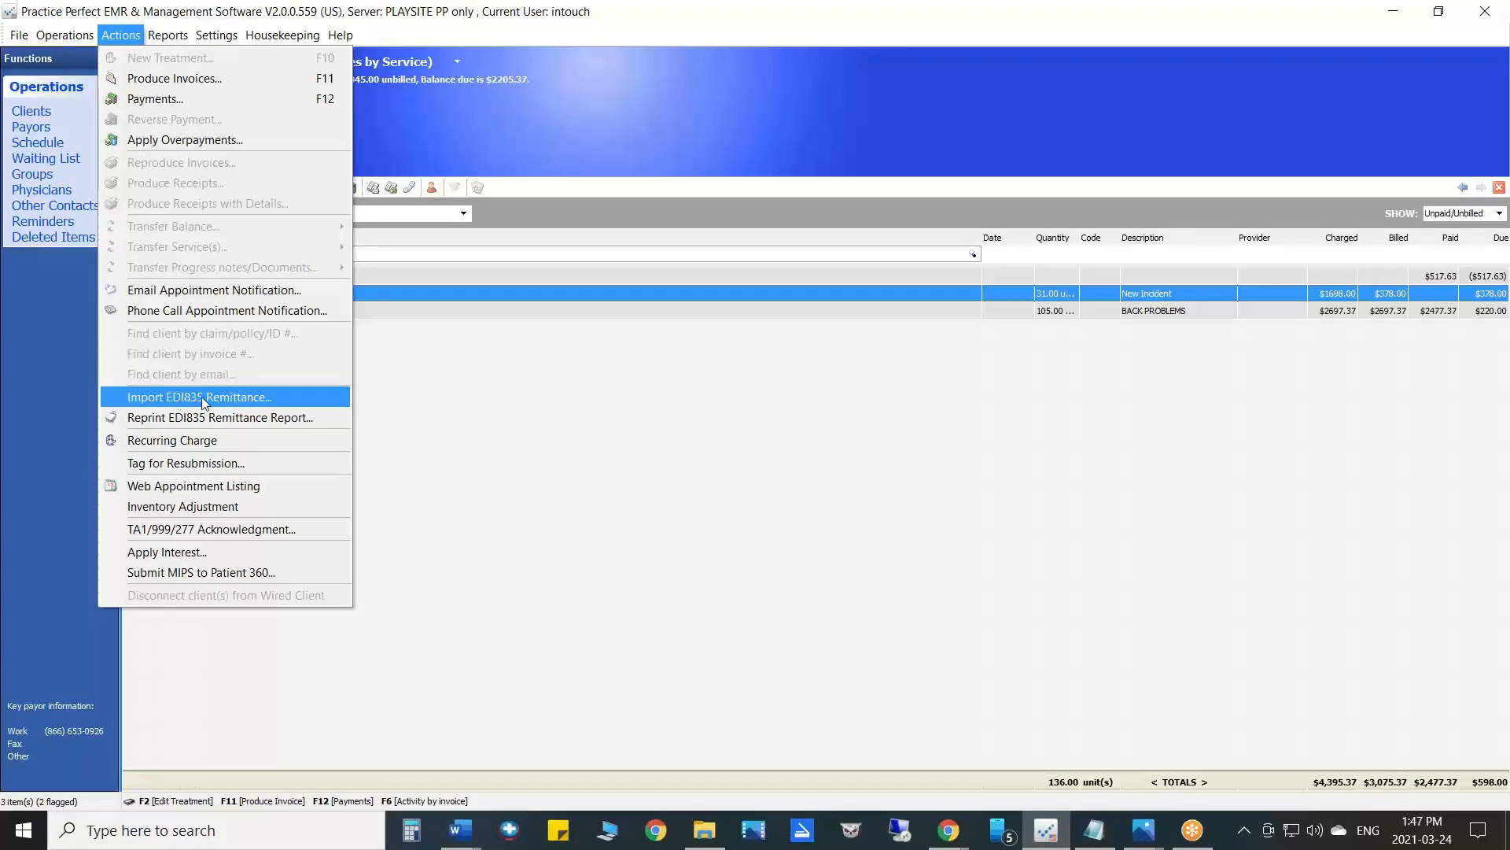
pyautogui.click(242, 405)
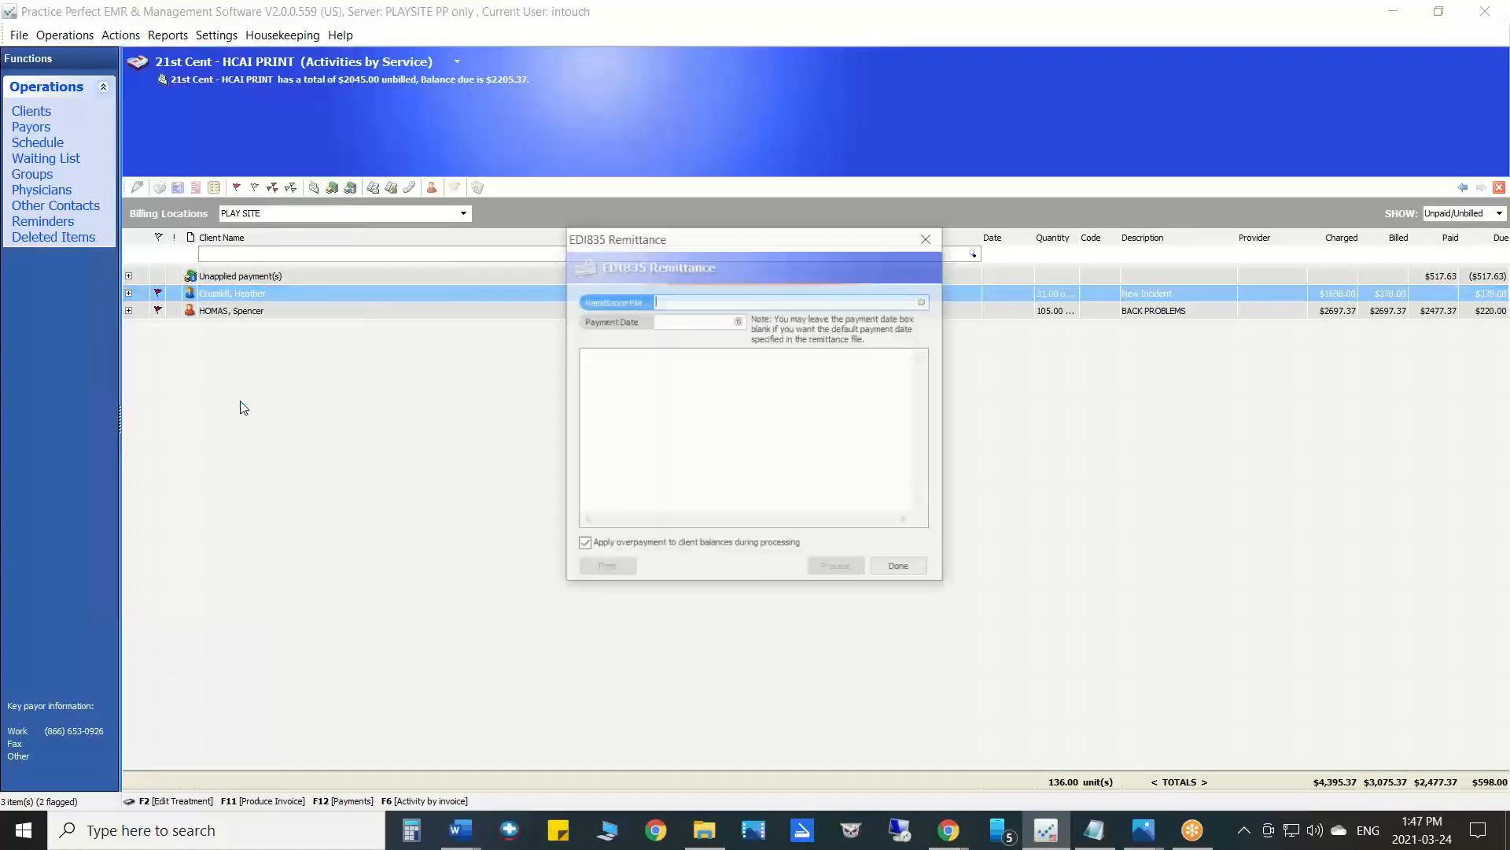
# - Process the remittance file era_84980_15818671 (1).x12 from the EDI FILES folder with payment date 2021-03-24
pyautogui.click(924, 302)
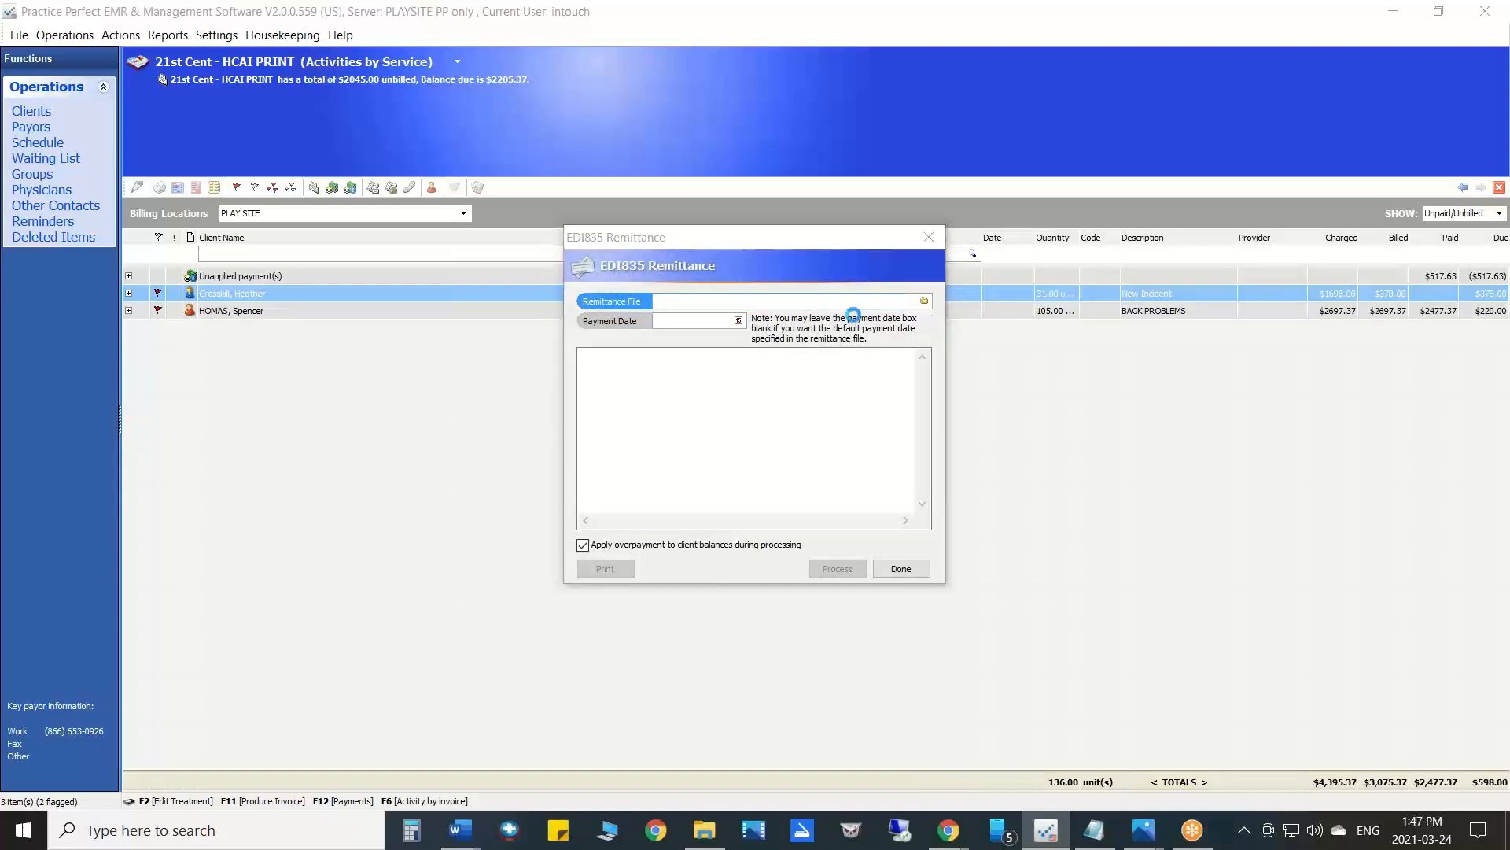
pyautogui.click(242, 189)
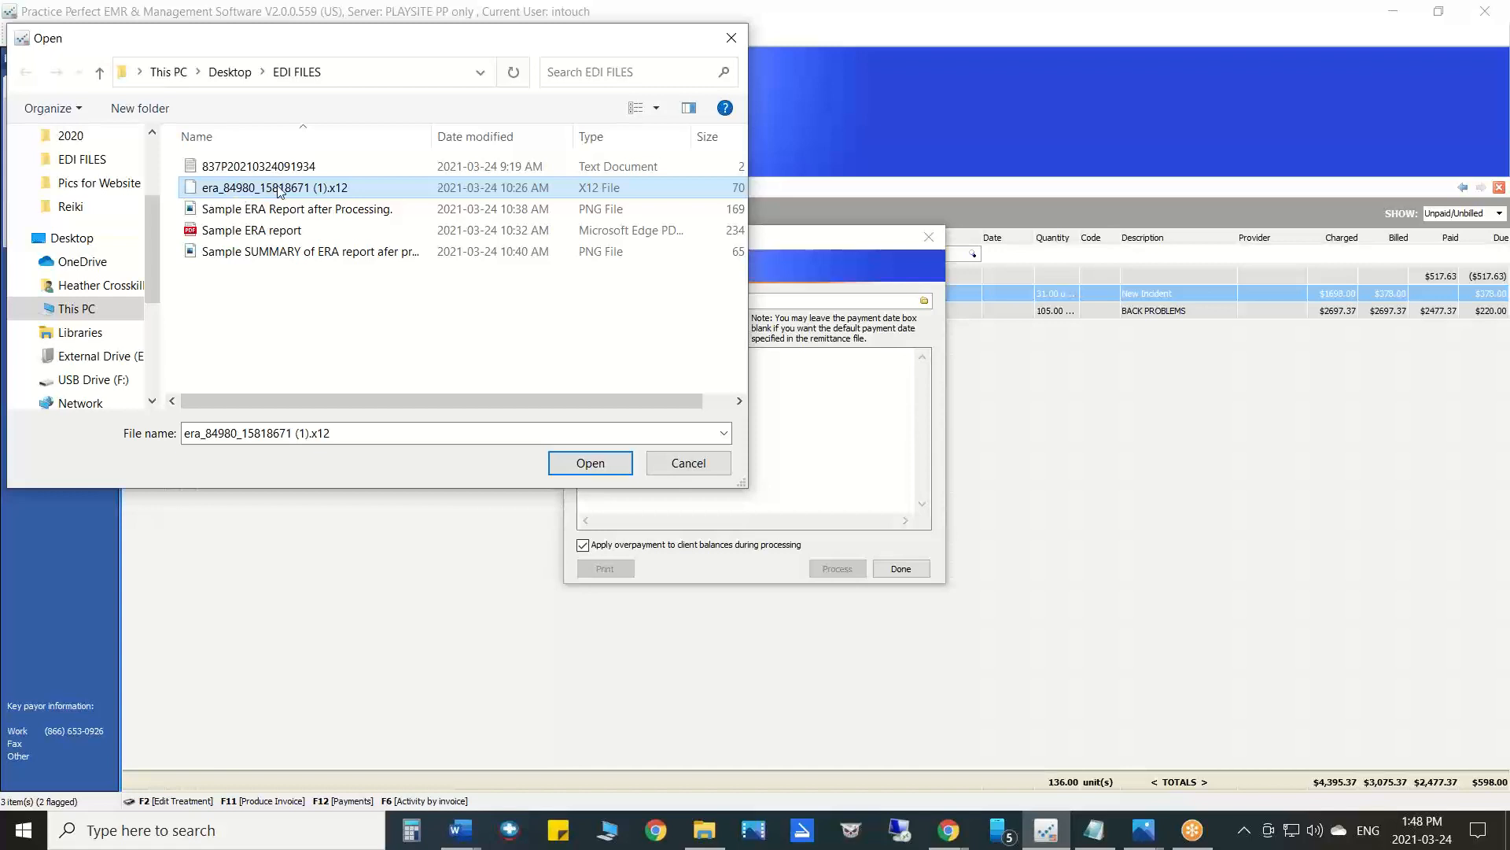
pyautogui.click(588, 464)
pyautogui.click(739, 321)
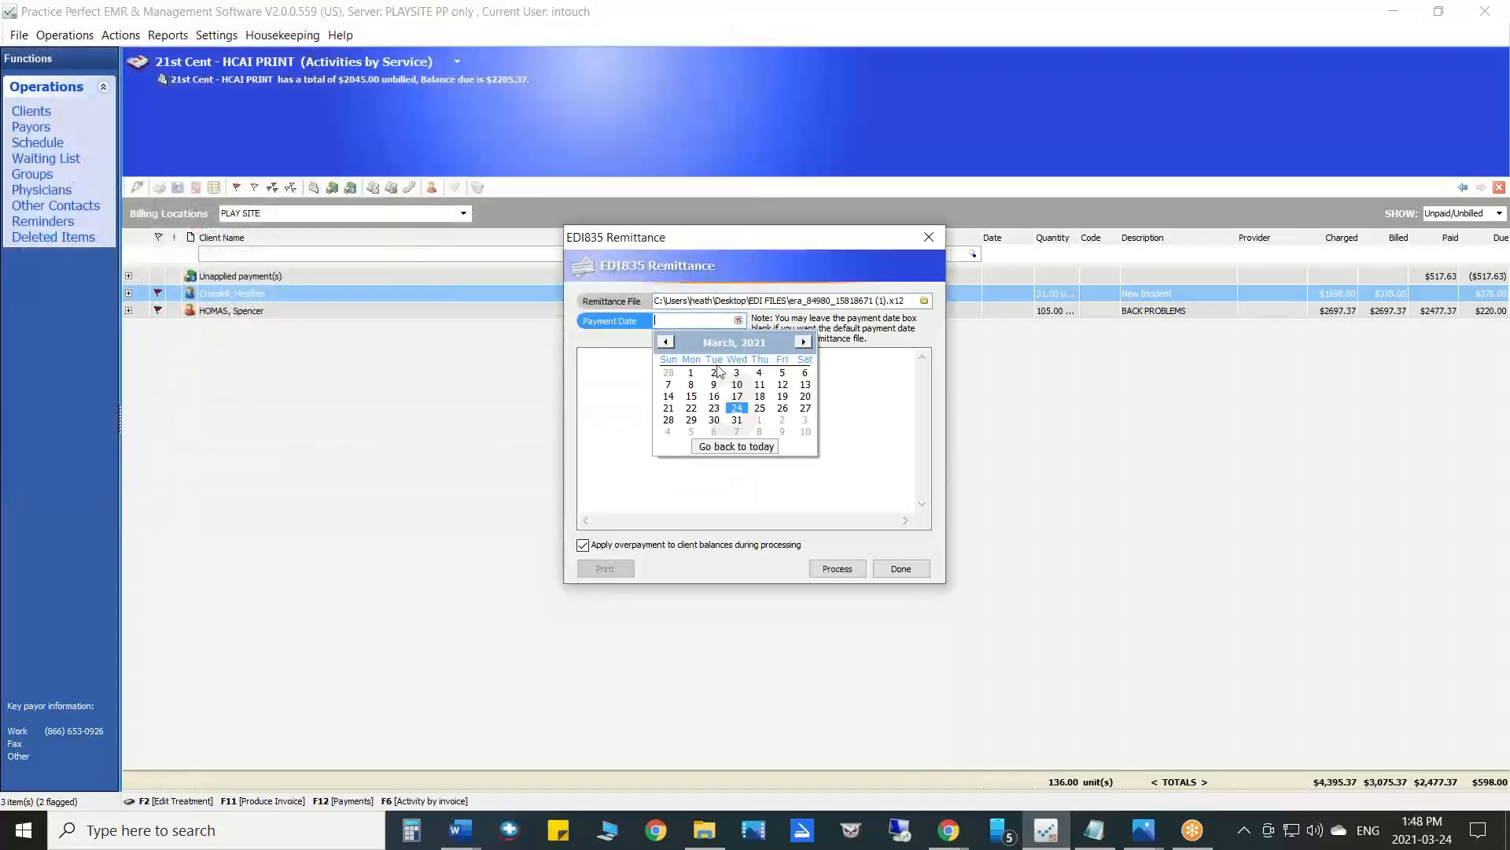
pyautogui.click(736, 408)
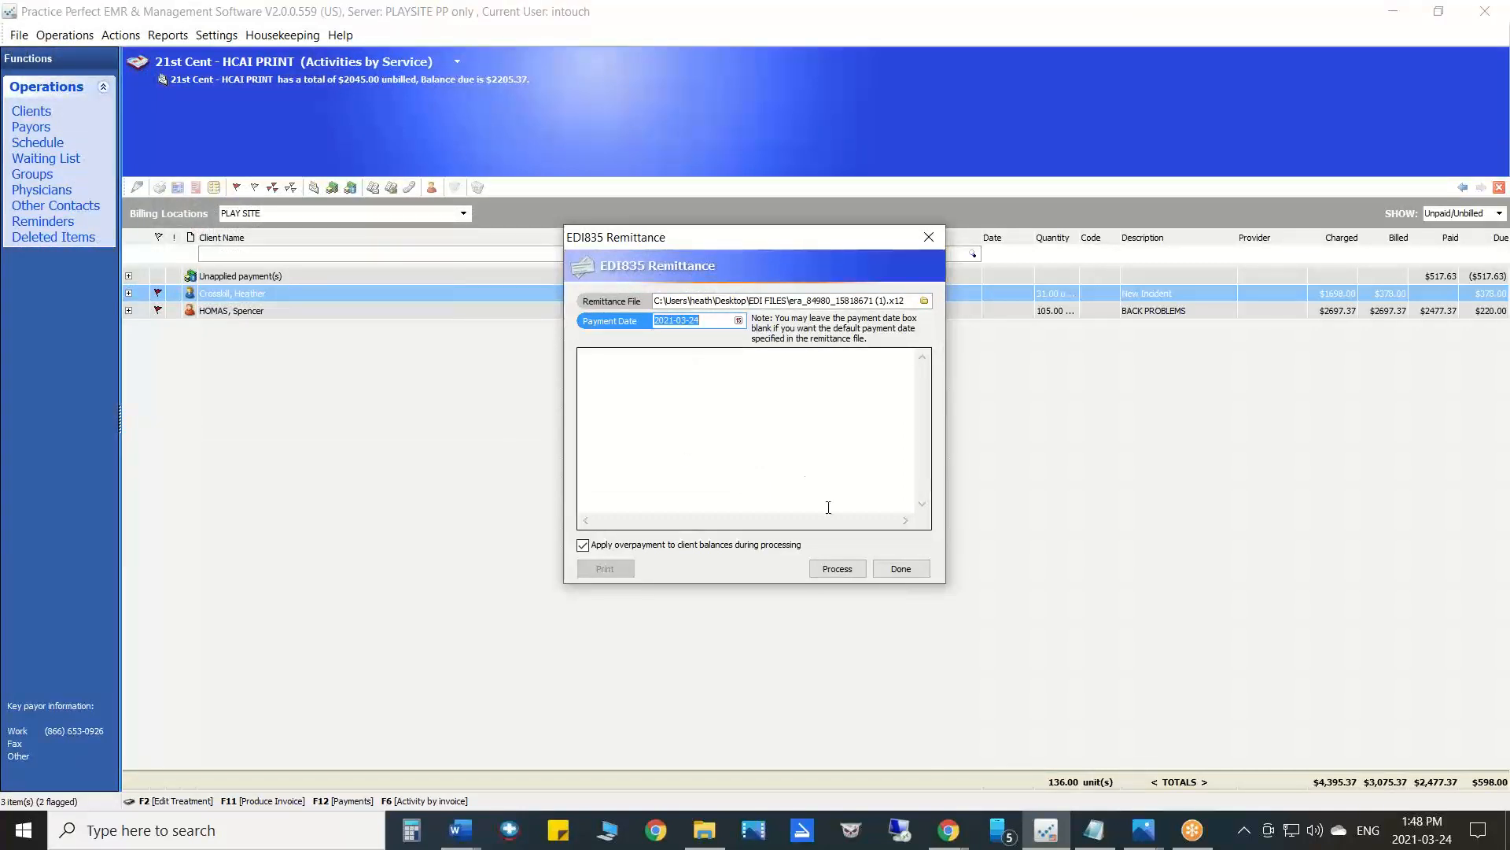
pyautogui.click(836, 568)
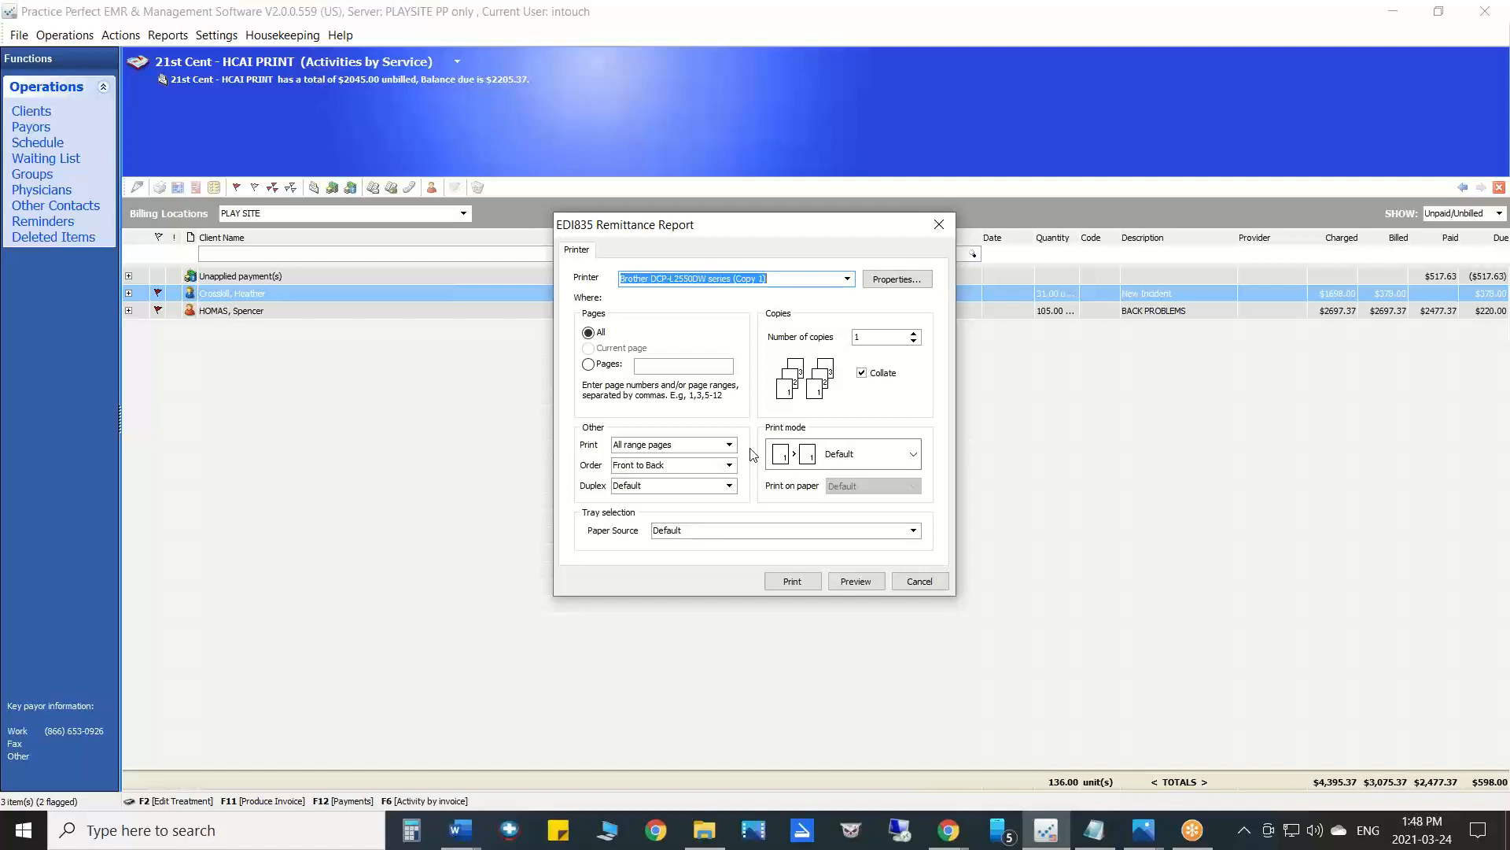
# - Switch to Photos and review the sample ERA report after processing and the sample ERA summary image
pyautogui.click(1143, 830)
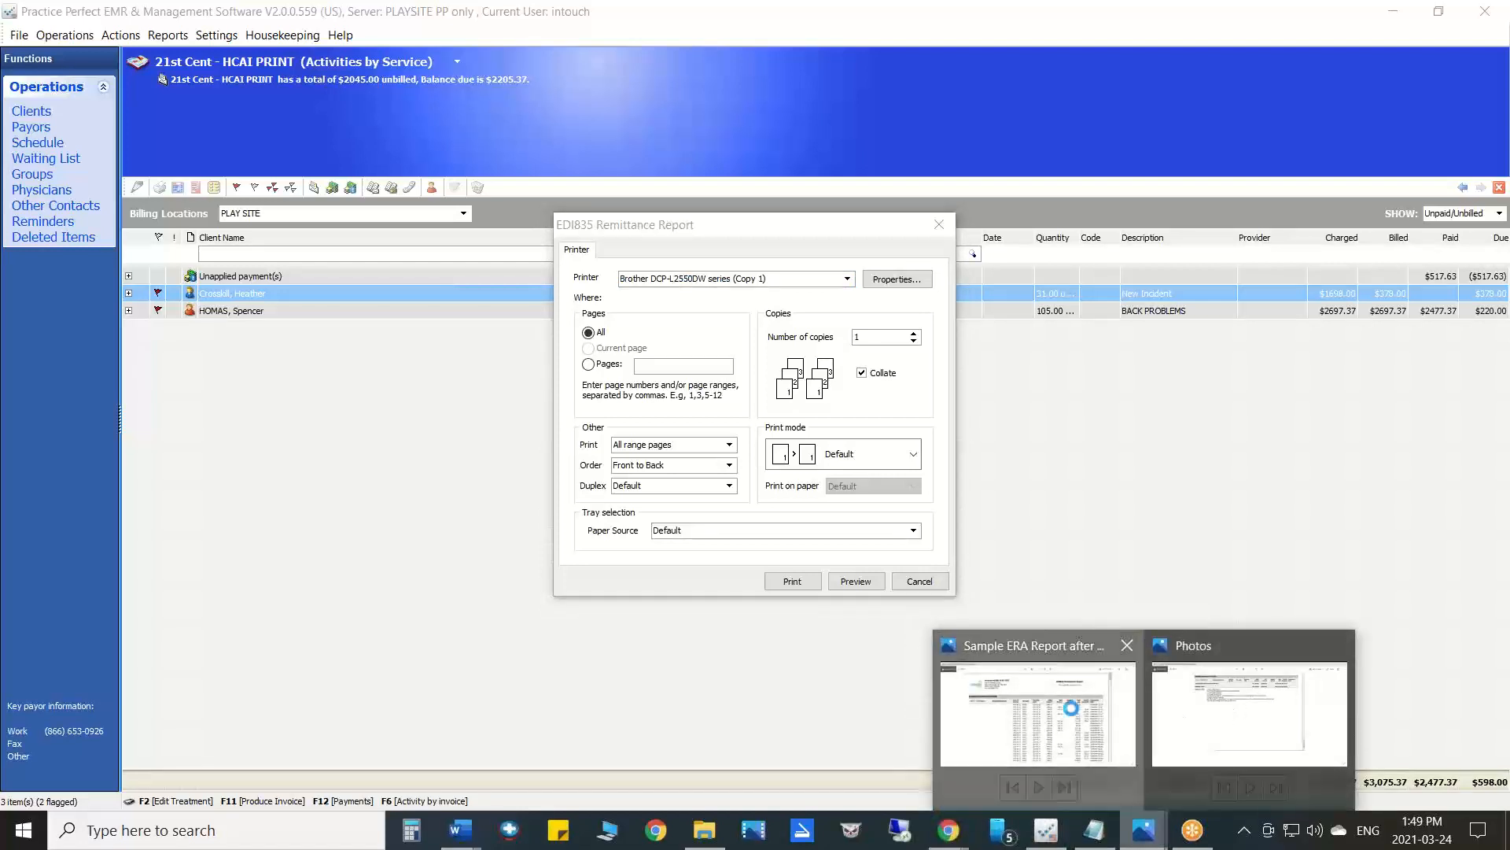
pyautogui.click(1038, 701)
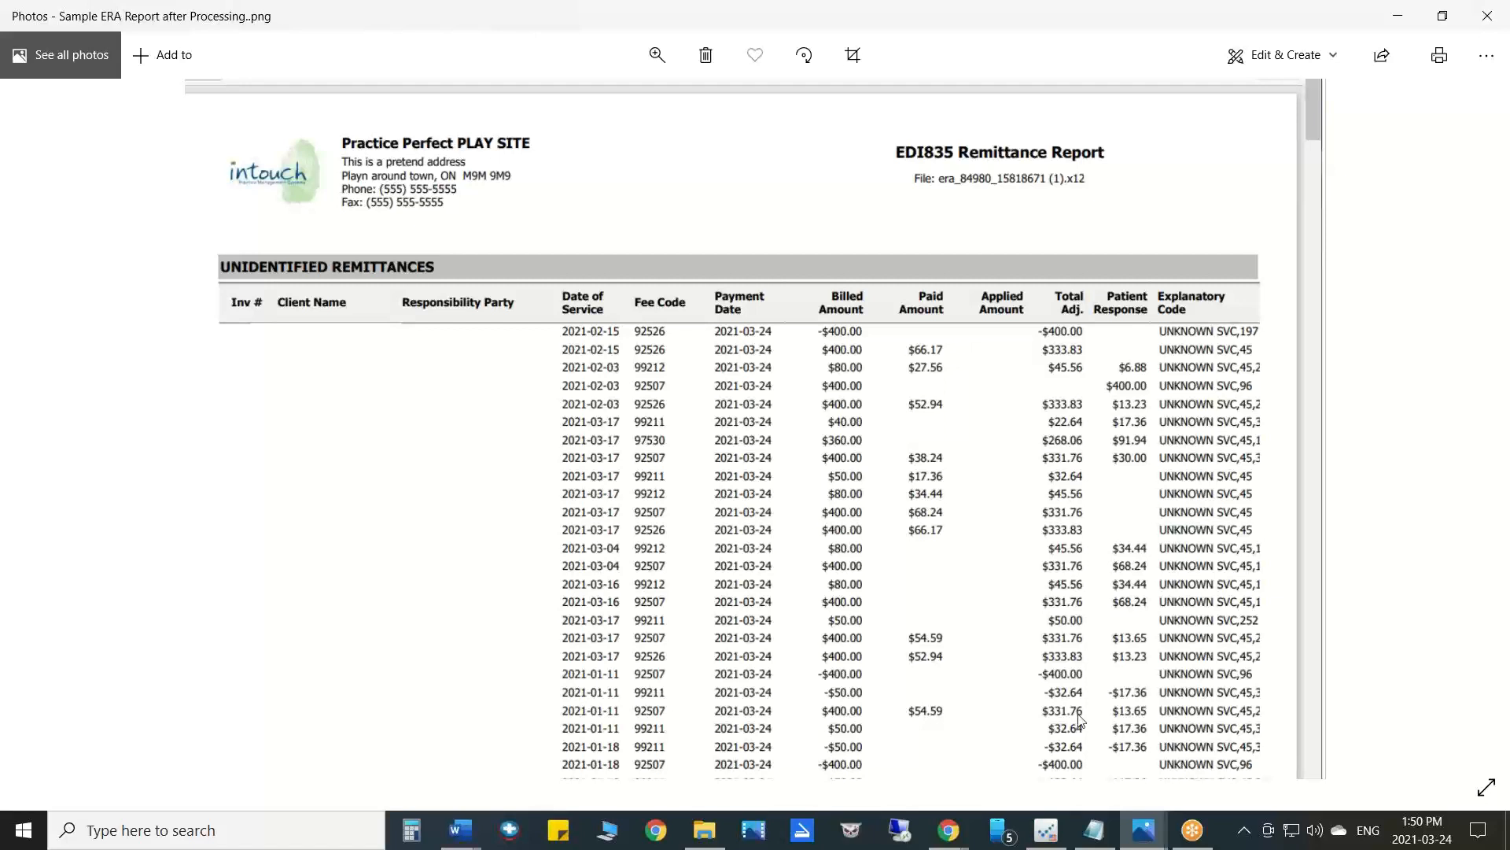
pyautogui.moveTo(1149, 839)
pyautogui.click(1163, 787)
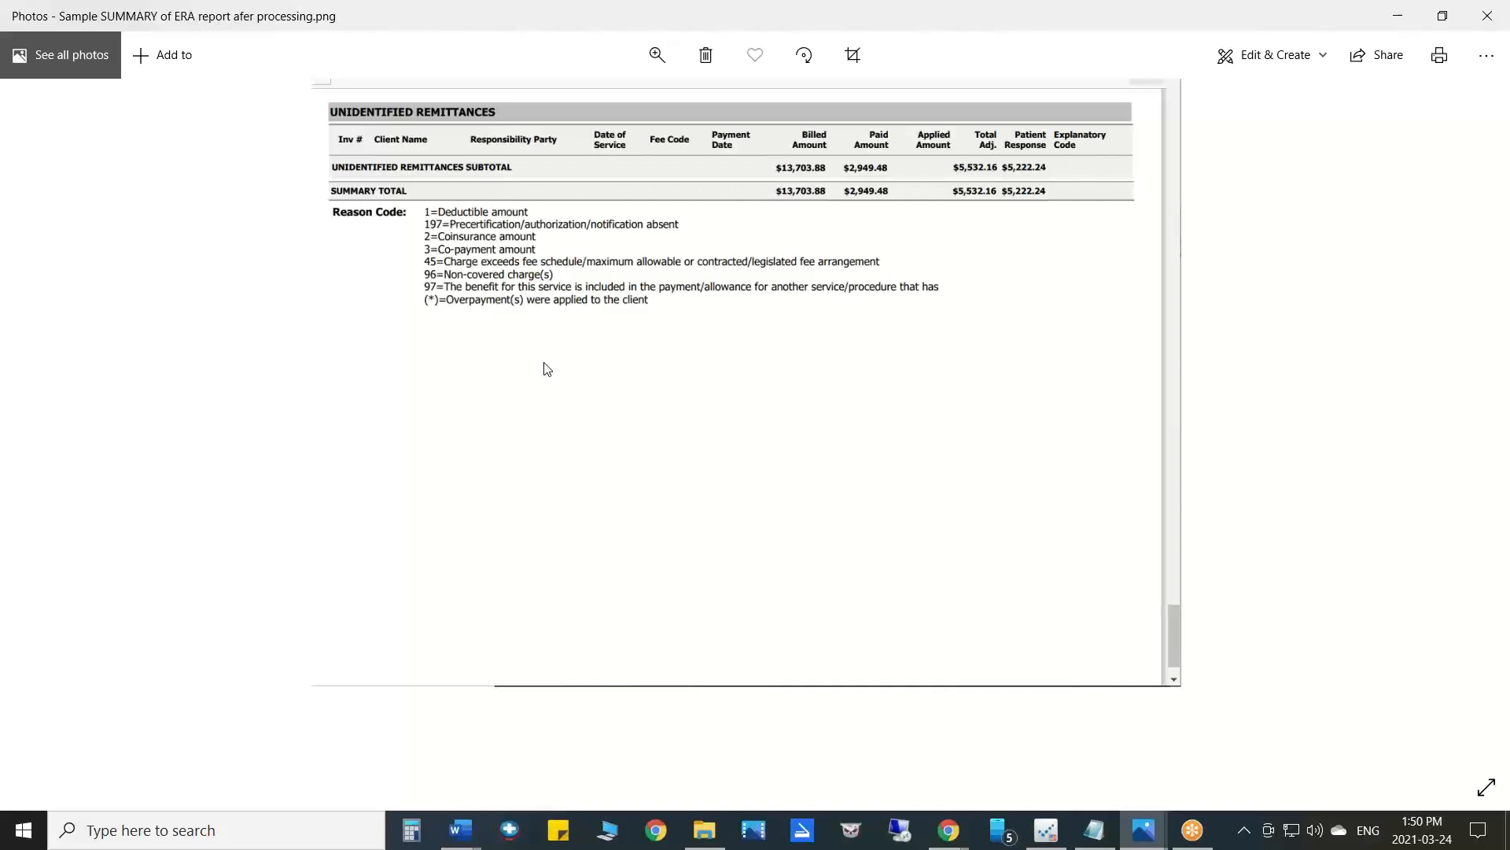
# - Switch back to Practice Perfect, cancel printing the EDI835 Remittance Report and close the remittance import
pyautogui.click(1046, 830)
pyautogui.click(928, 582)
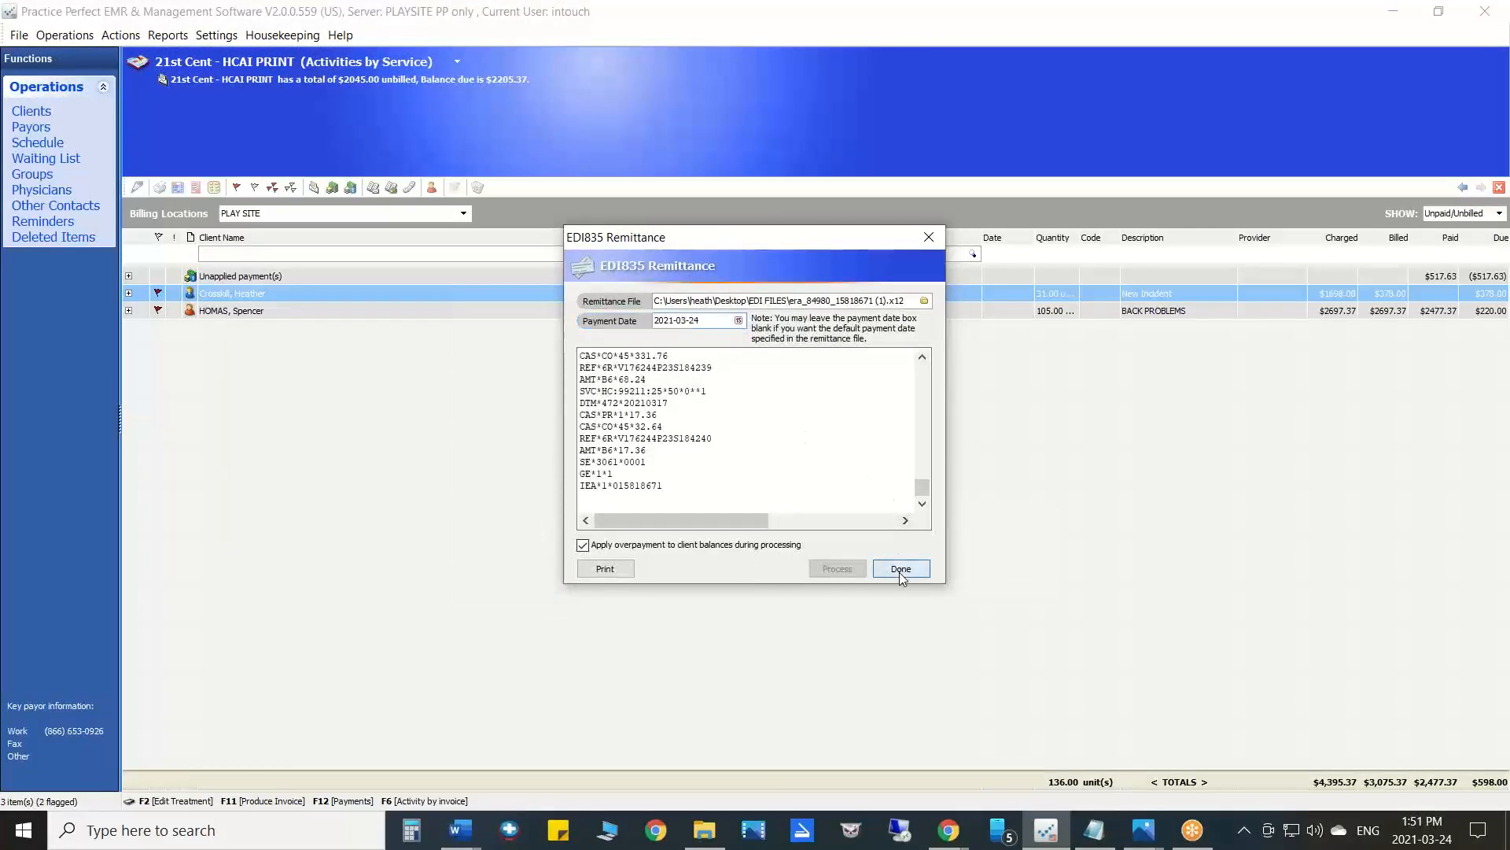
pyautogui.click(901, 568)
# - Open the EDI835 claim codes and examine the payment type options for claim code PR with reason code 123
pyautogui.click(282, 35)
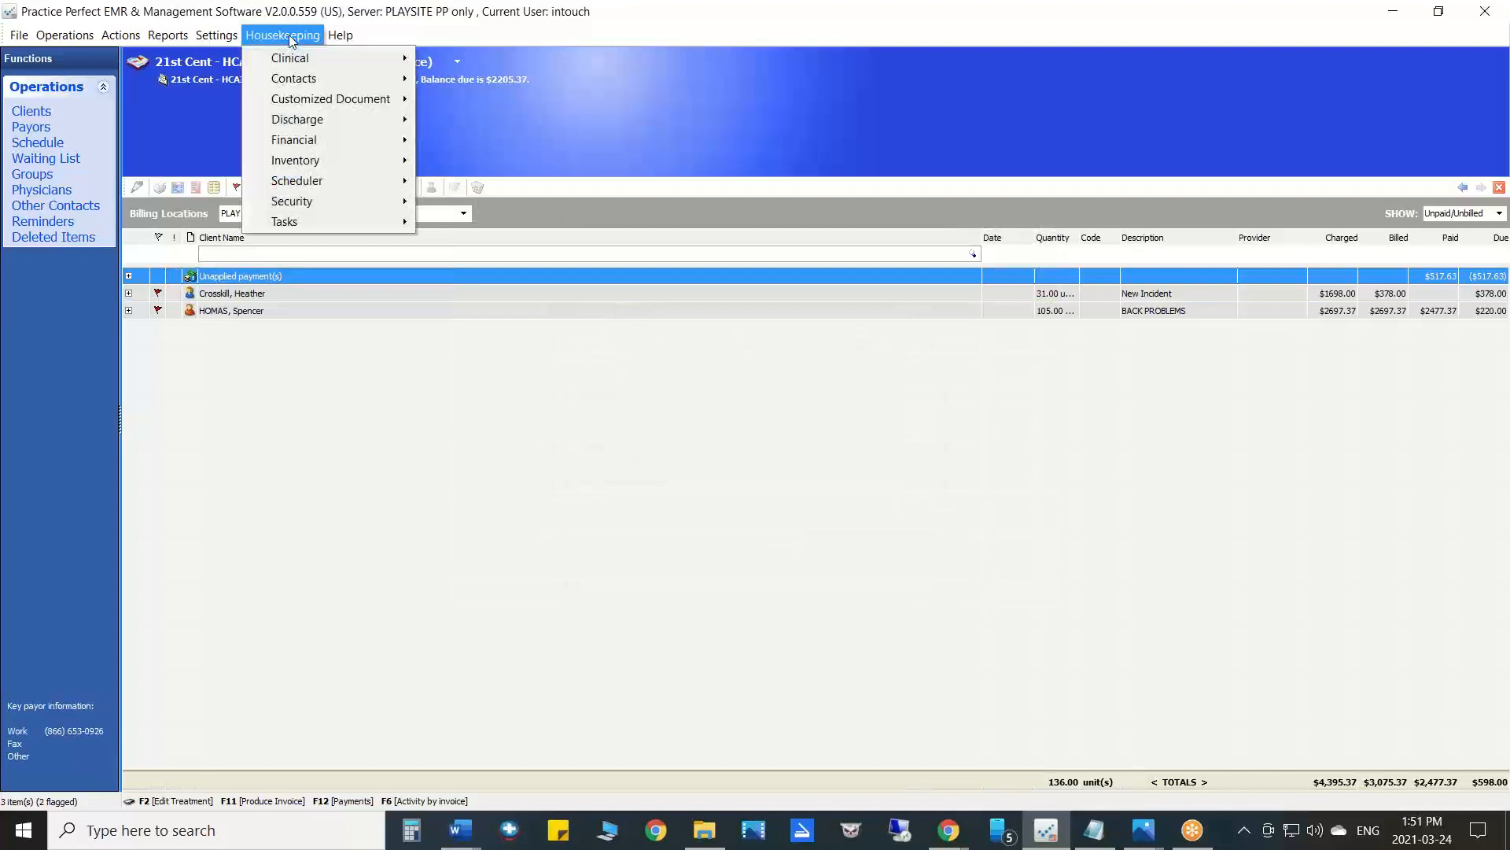
pyautogui.moveTo(314, 145)
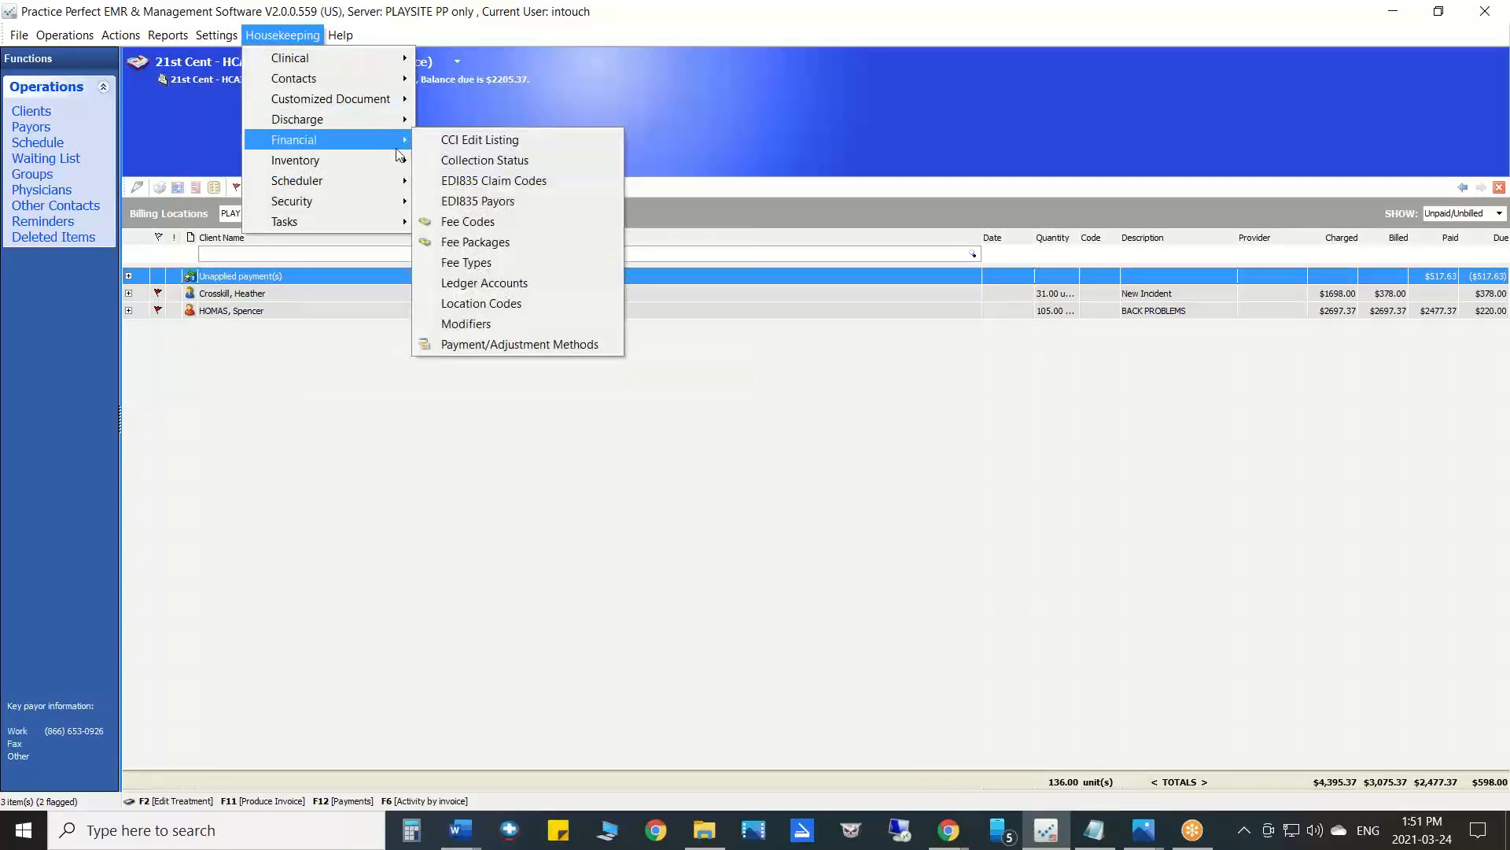
pyautogui.click(508, 187)
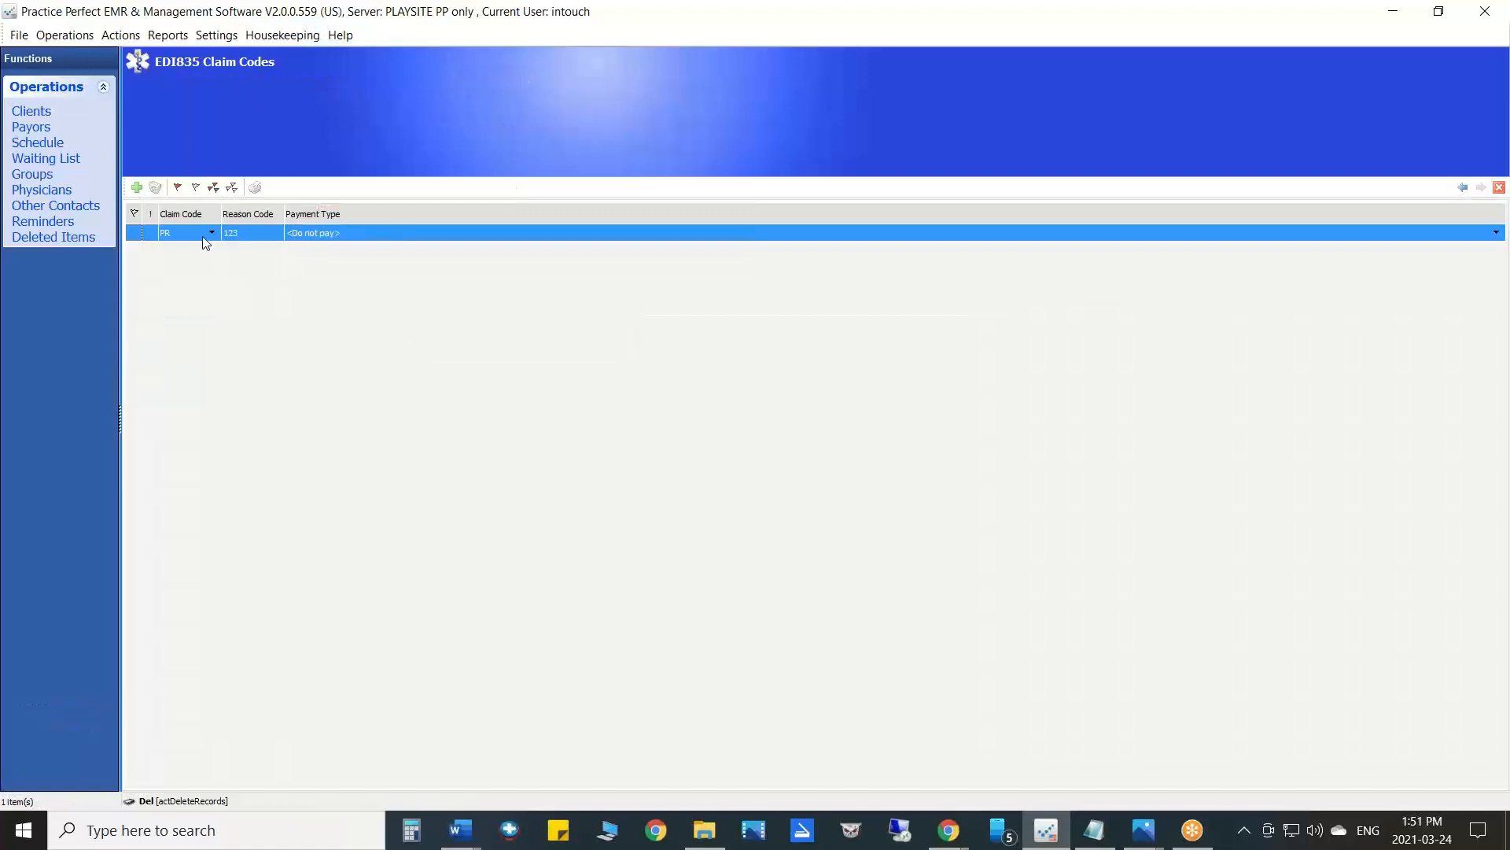
pyautogui.doubleClick(244, 233)
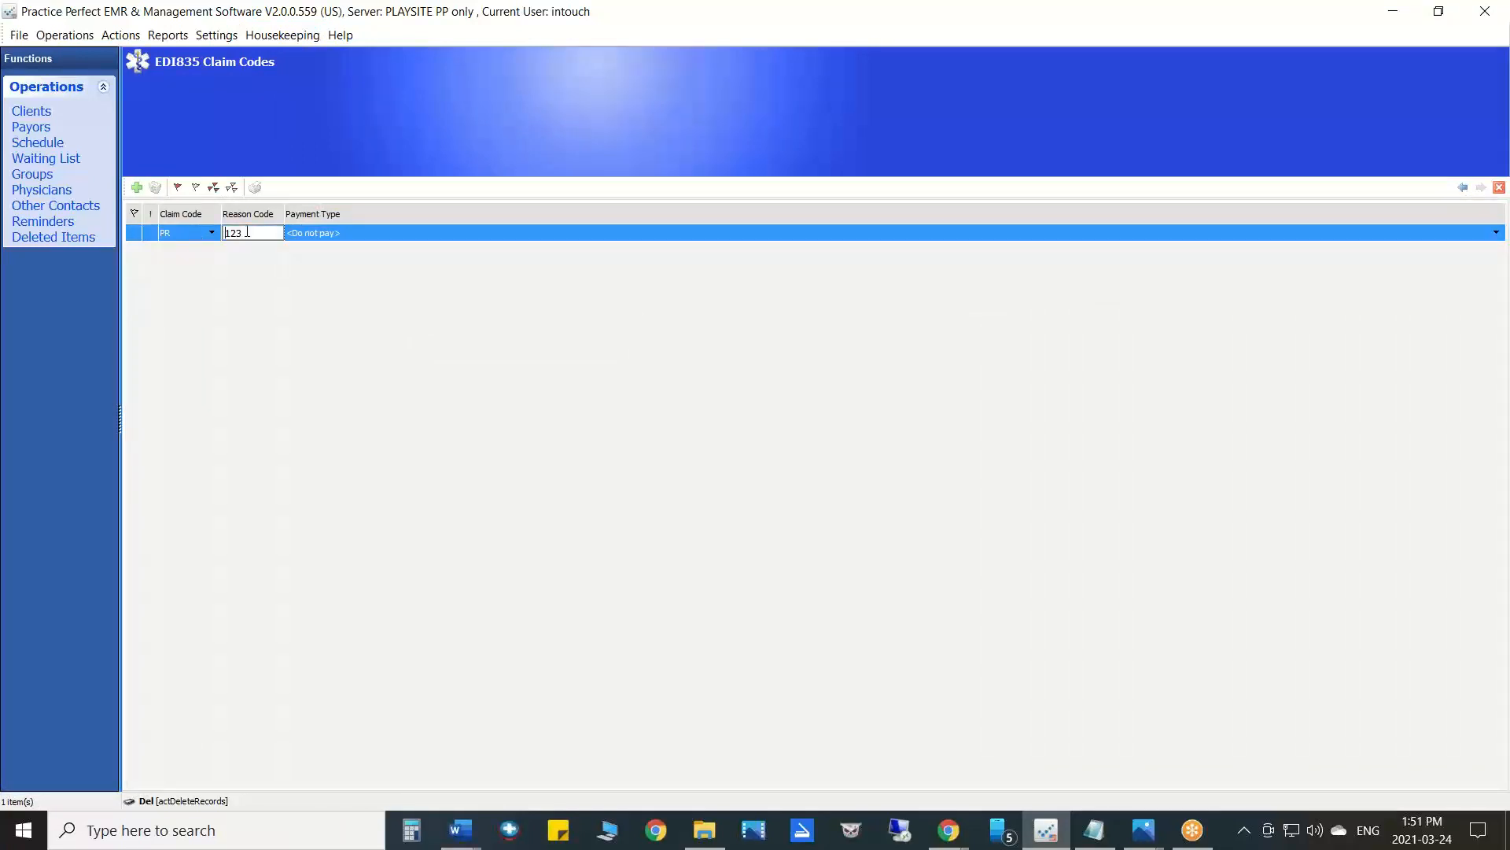
pyautogui.click(315, 235)
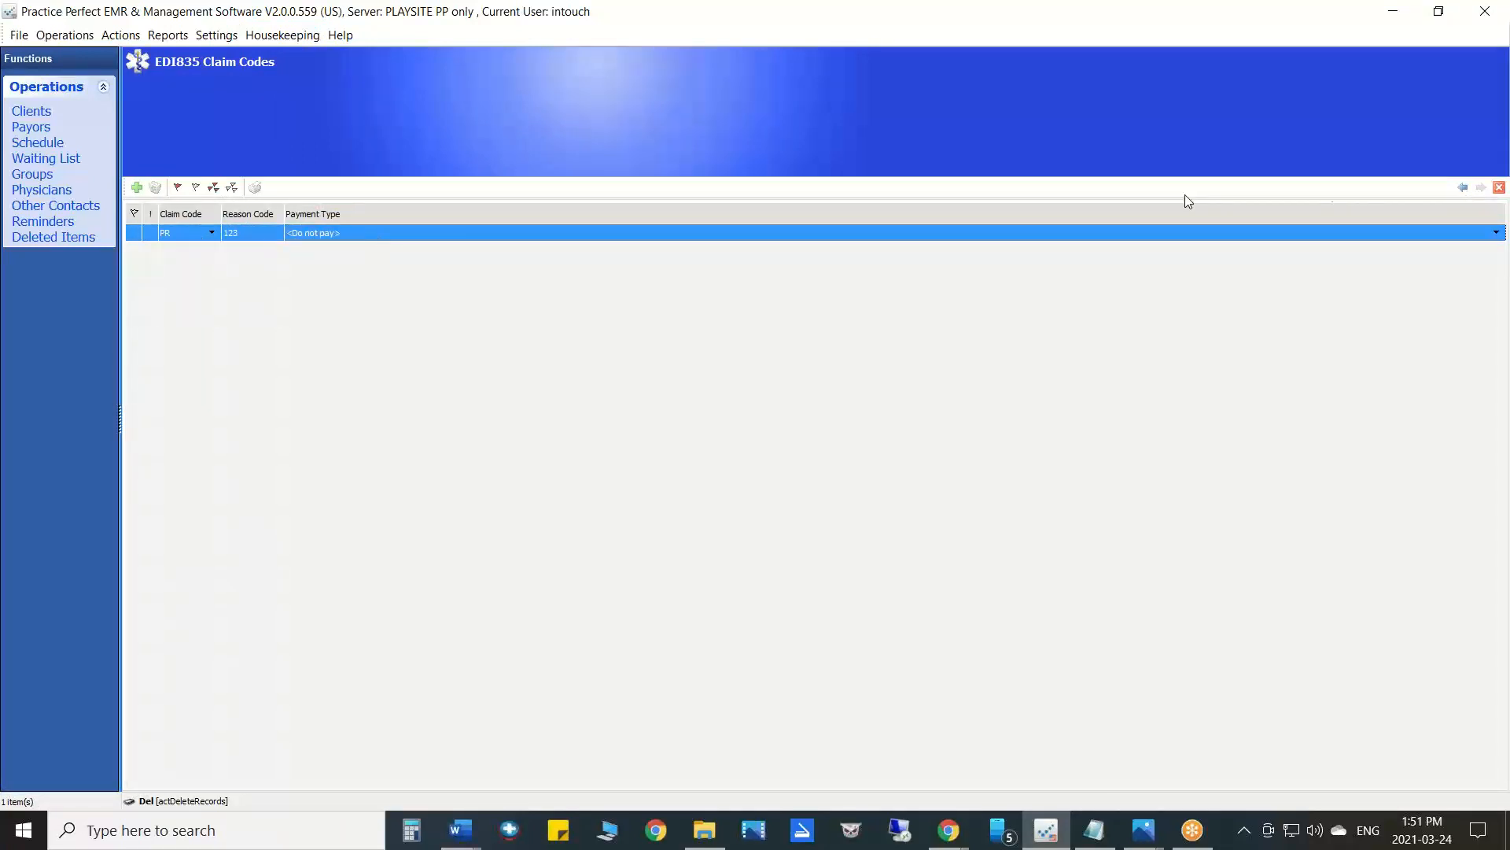
pyautogui.click(1496, 233)
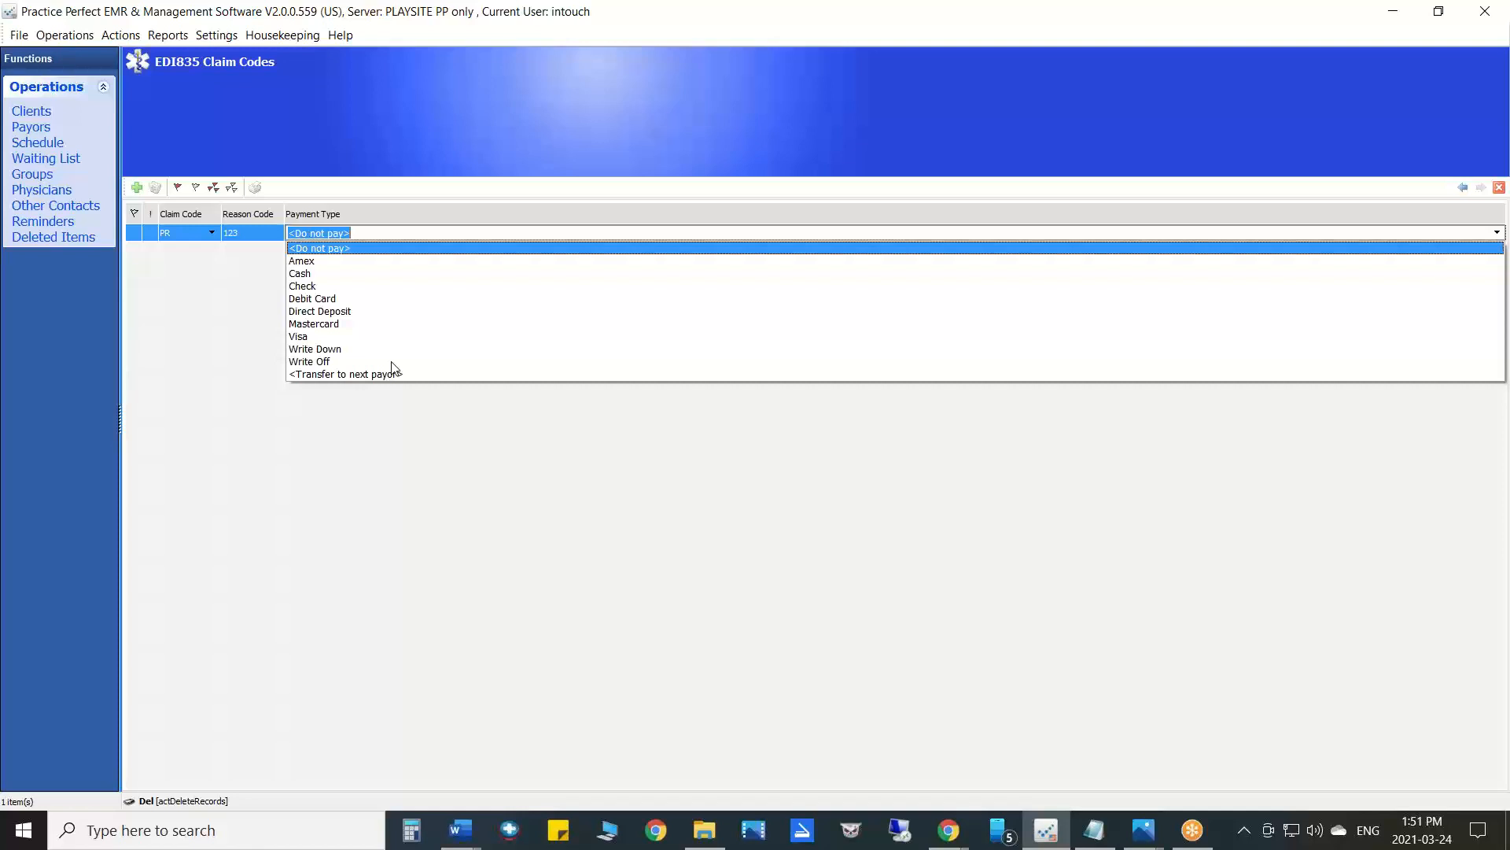
pyautogui.click(398, 466)
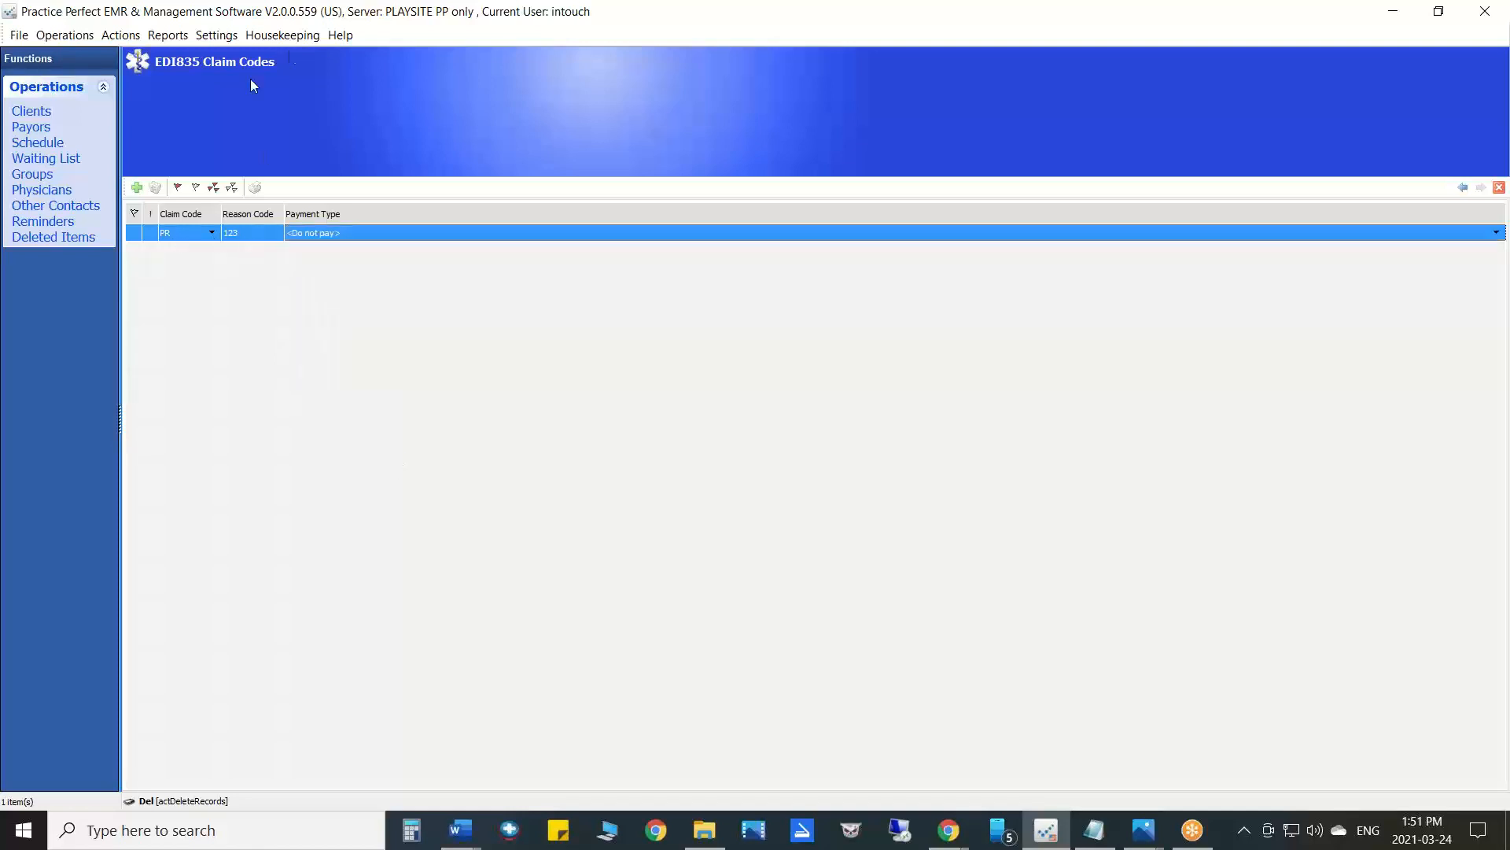
pyautogui.click(295, 35)
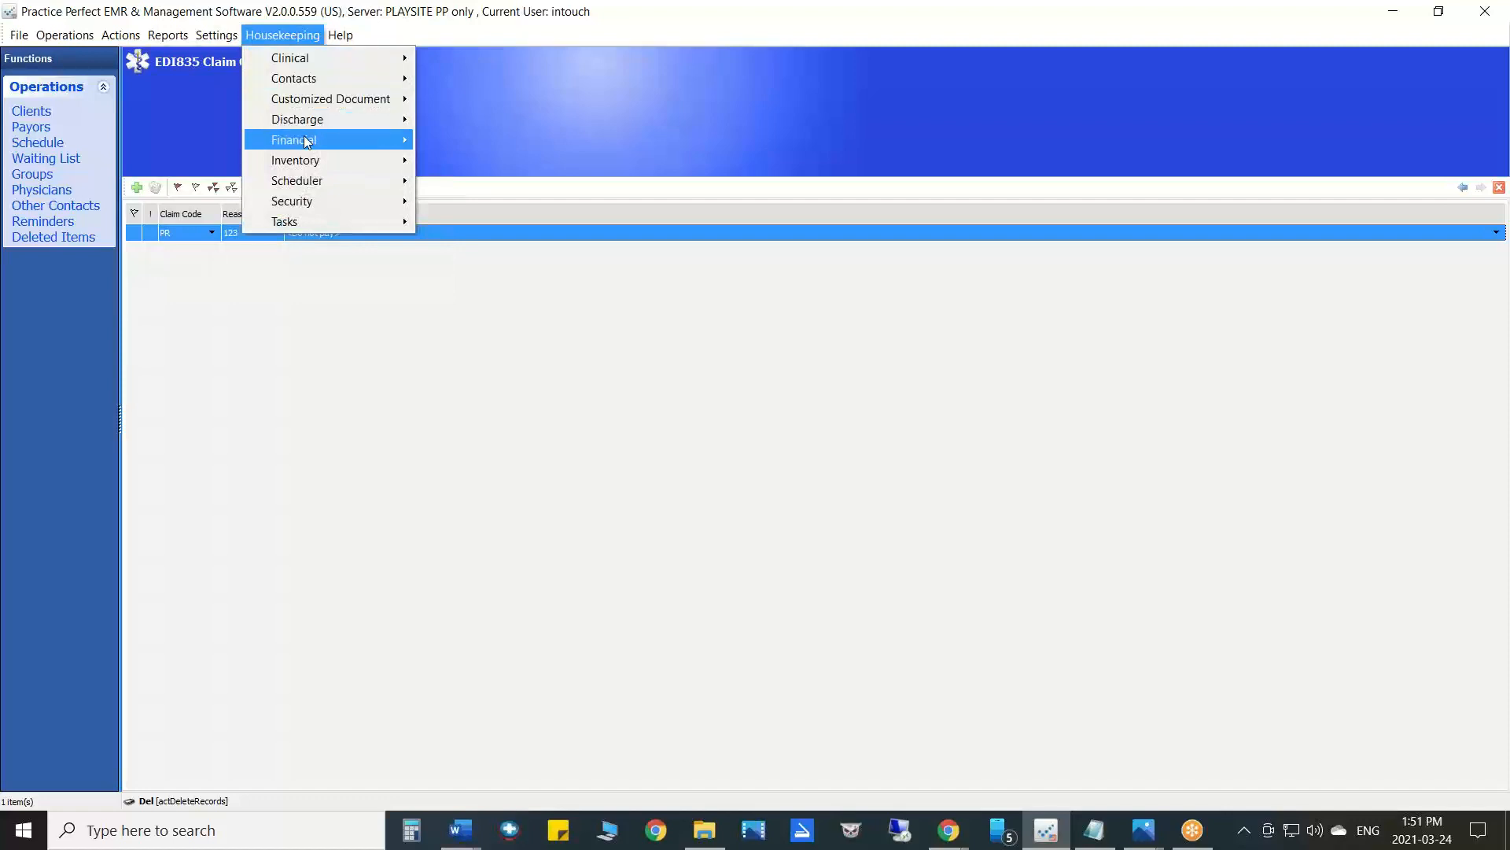
pyautogui.moveTo(307, 142)
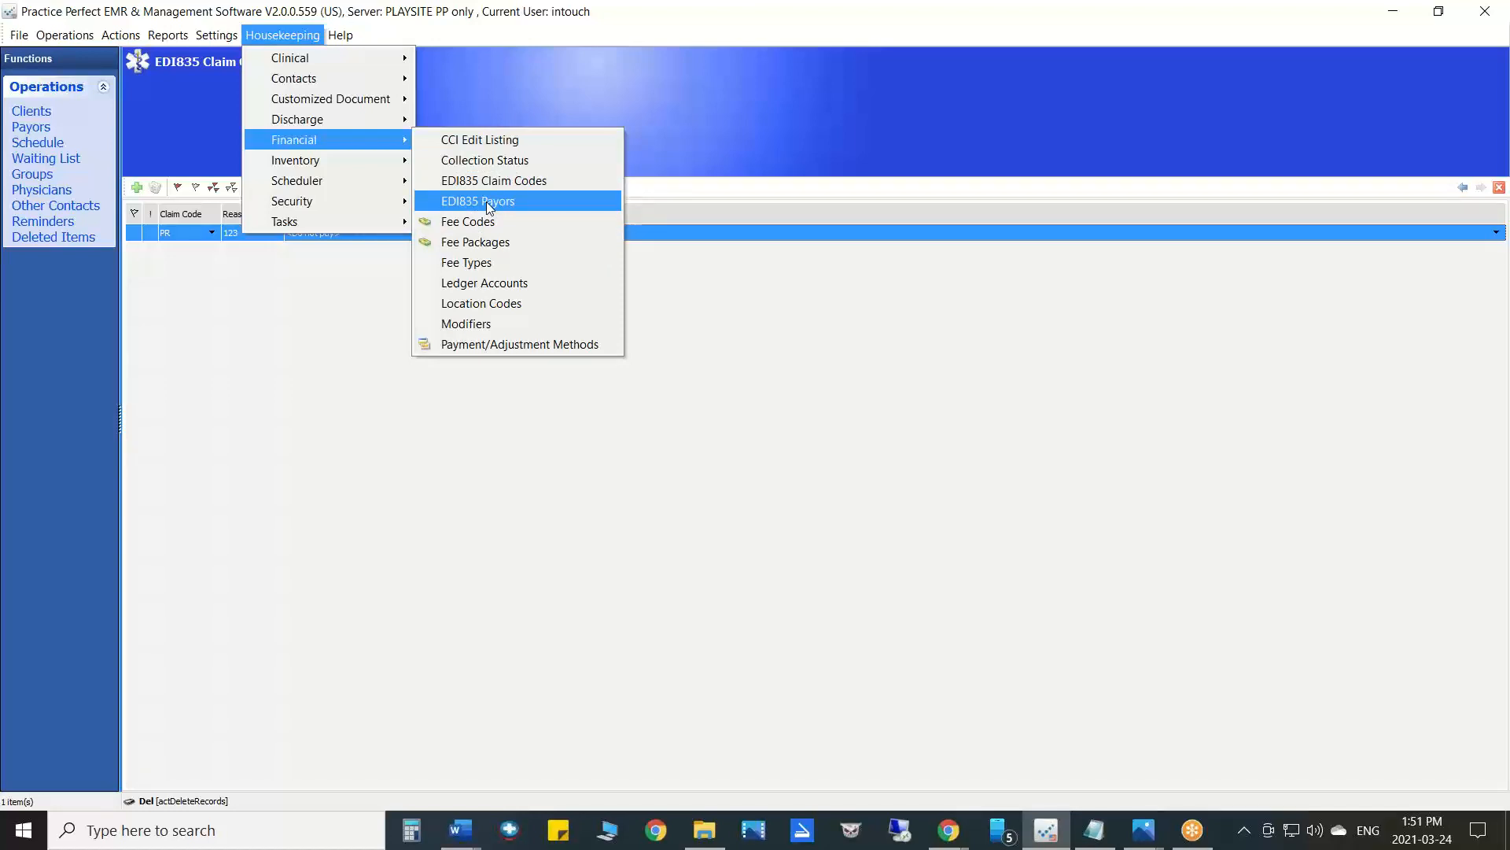
pyautogui.click(447, 334)
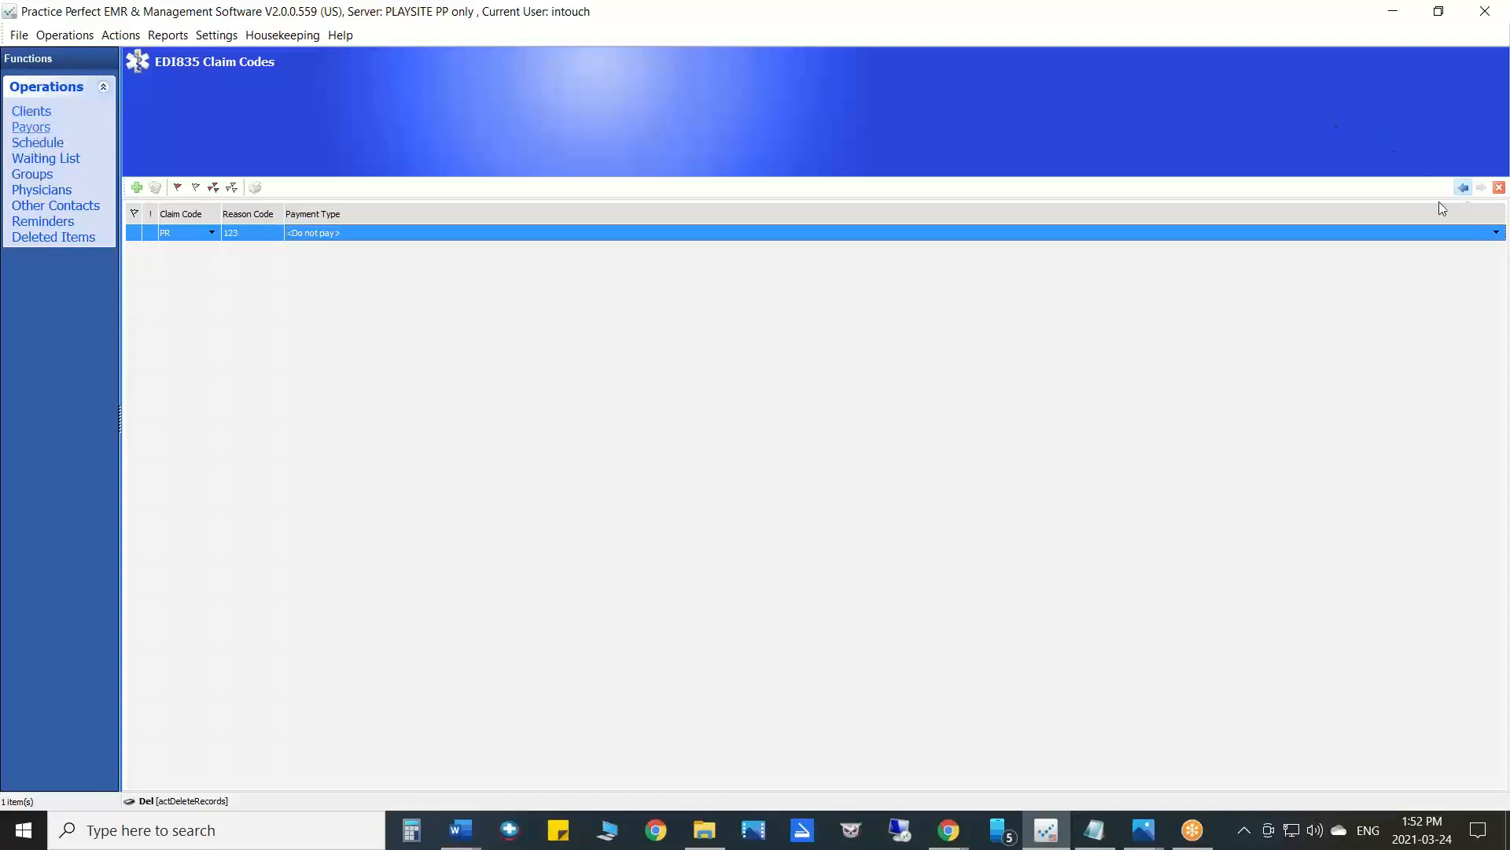
# - Leave the claim codes, open the active clients list and select the full coverage Medicare test client, flagging and unflagging it
pyautogui.click(1463, 187)
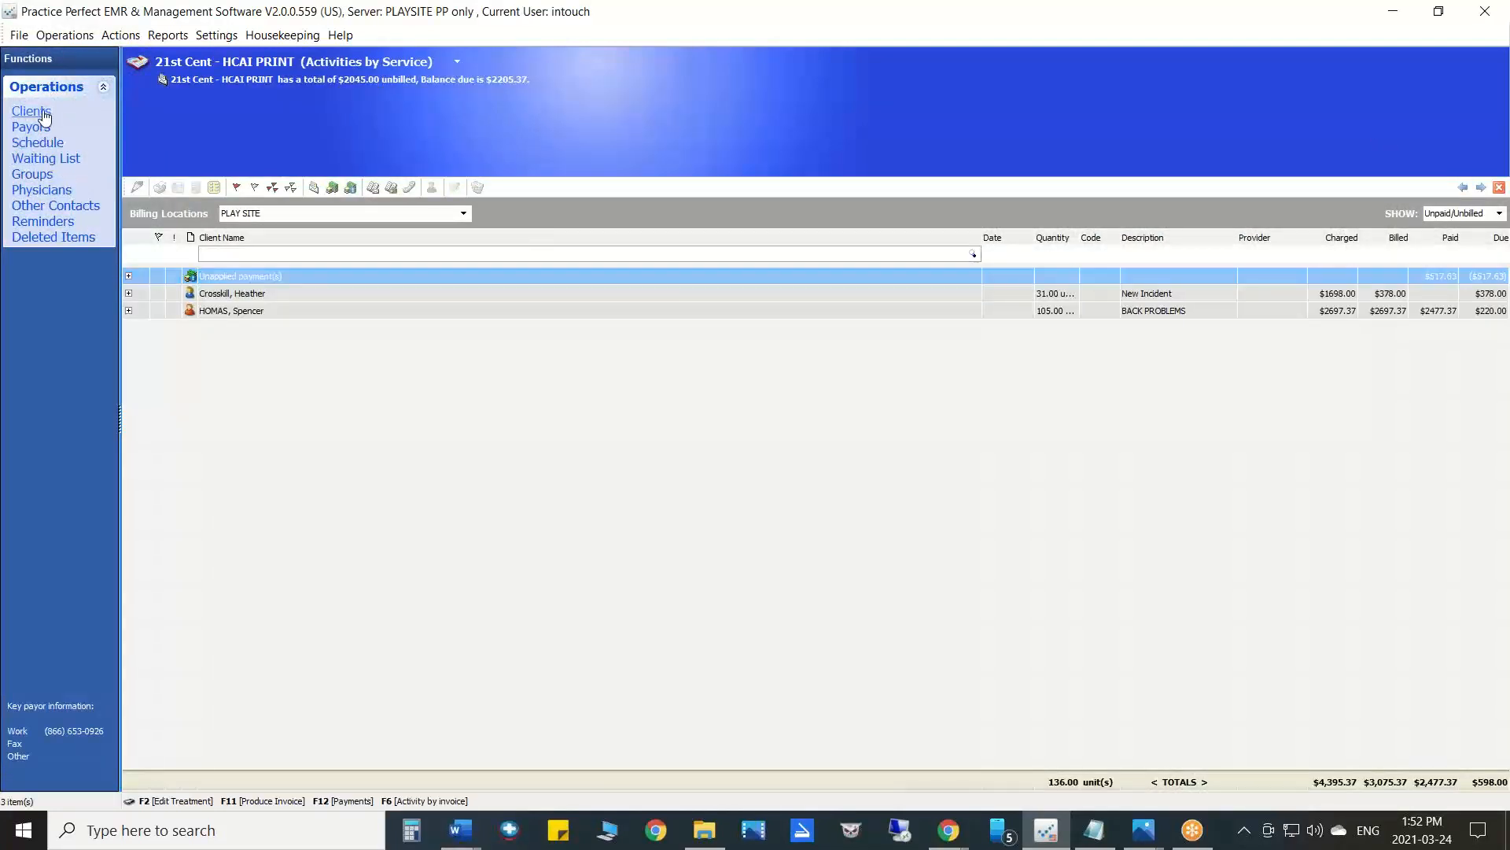
pyautogui.click(44, 115)
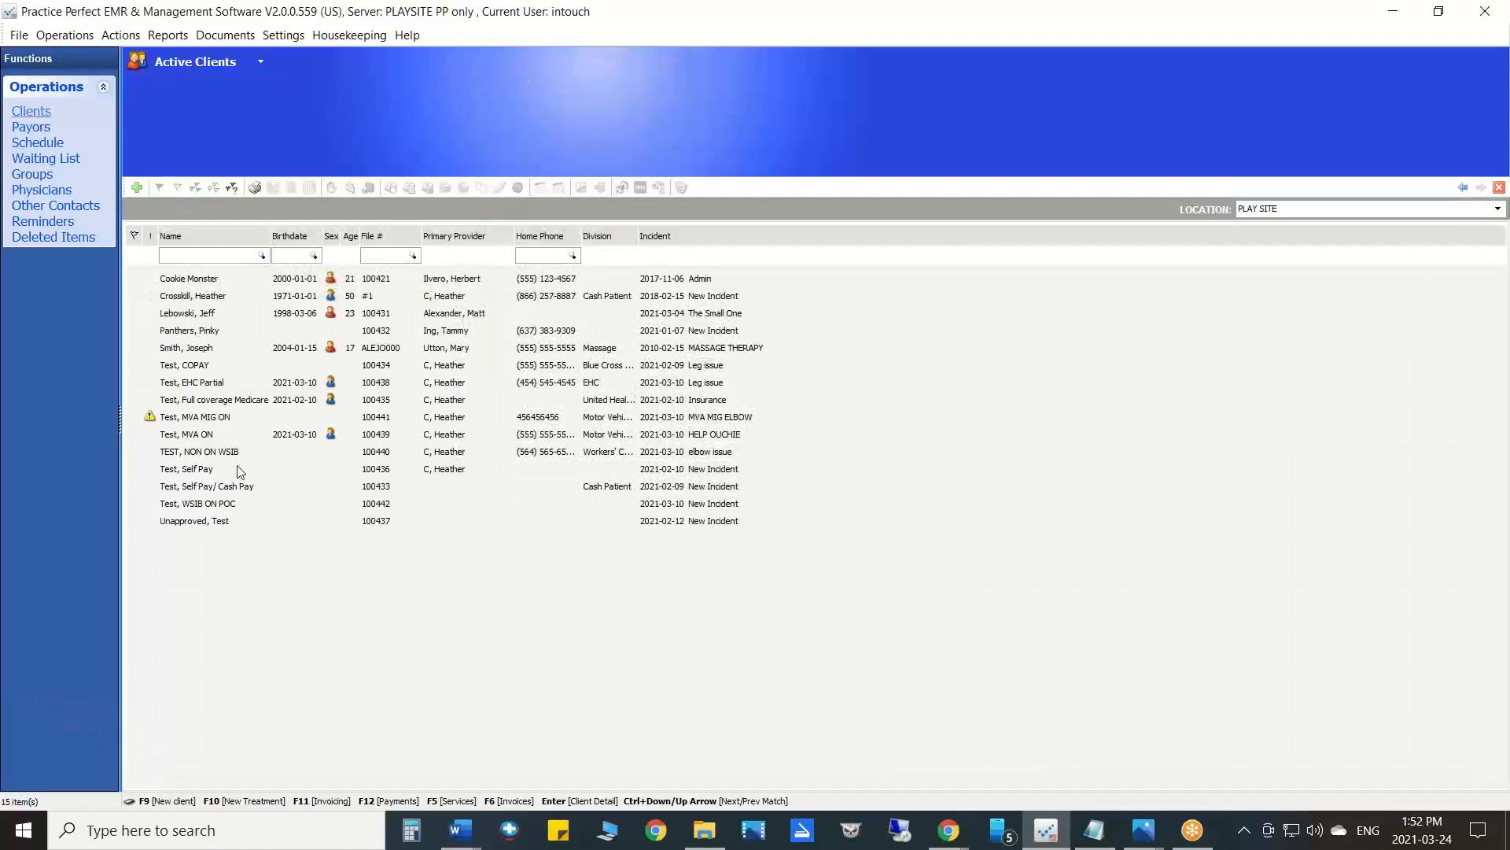
pyautogui.click(201, 472)
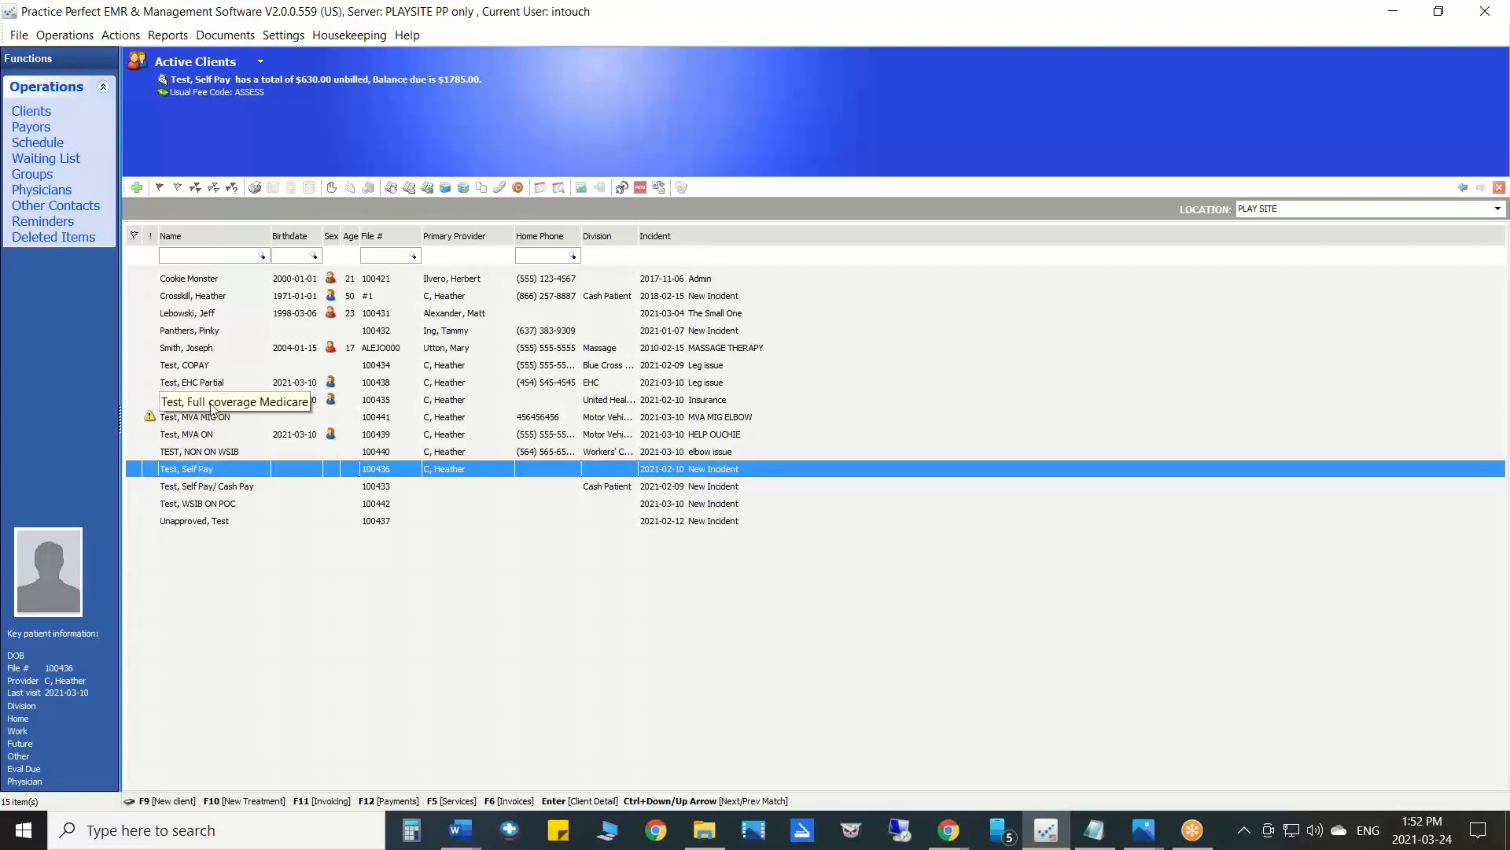
pyautogui.click(256, 403)
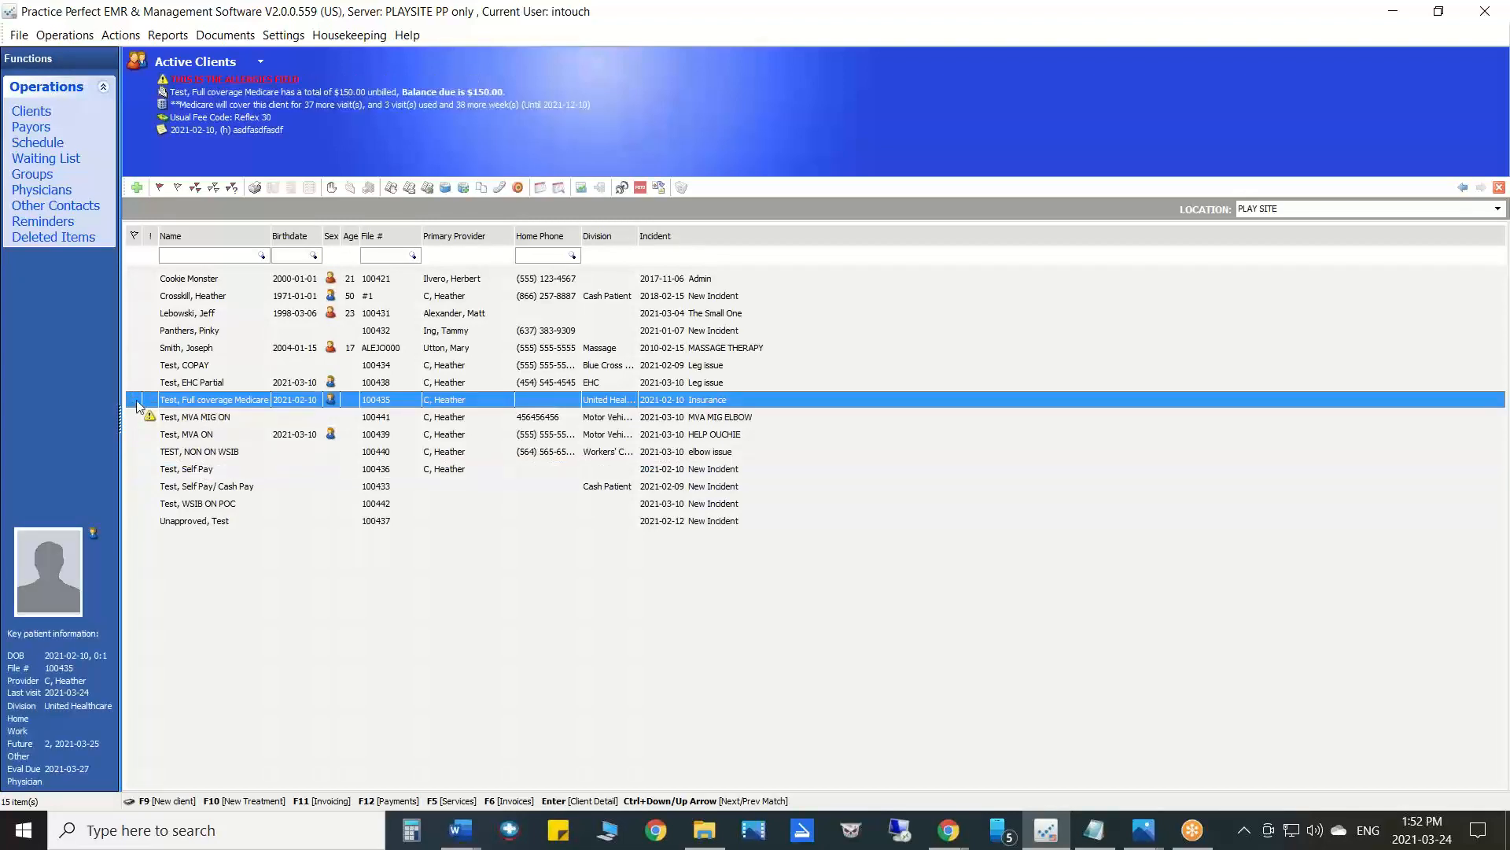
pyautogui.click(135, 401)
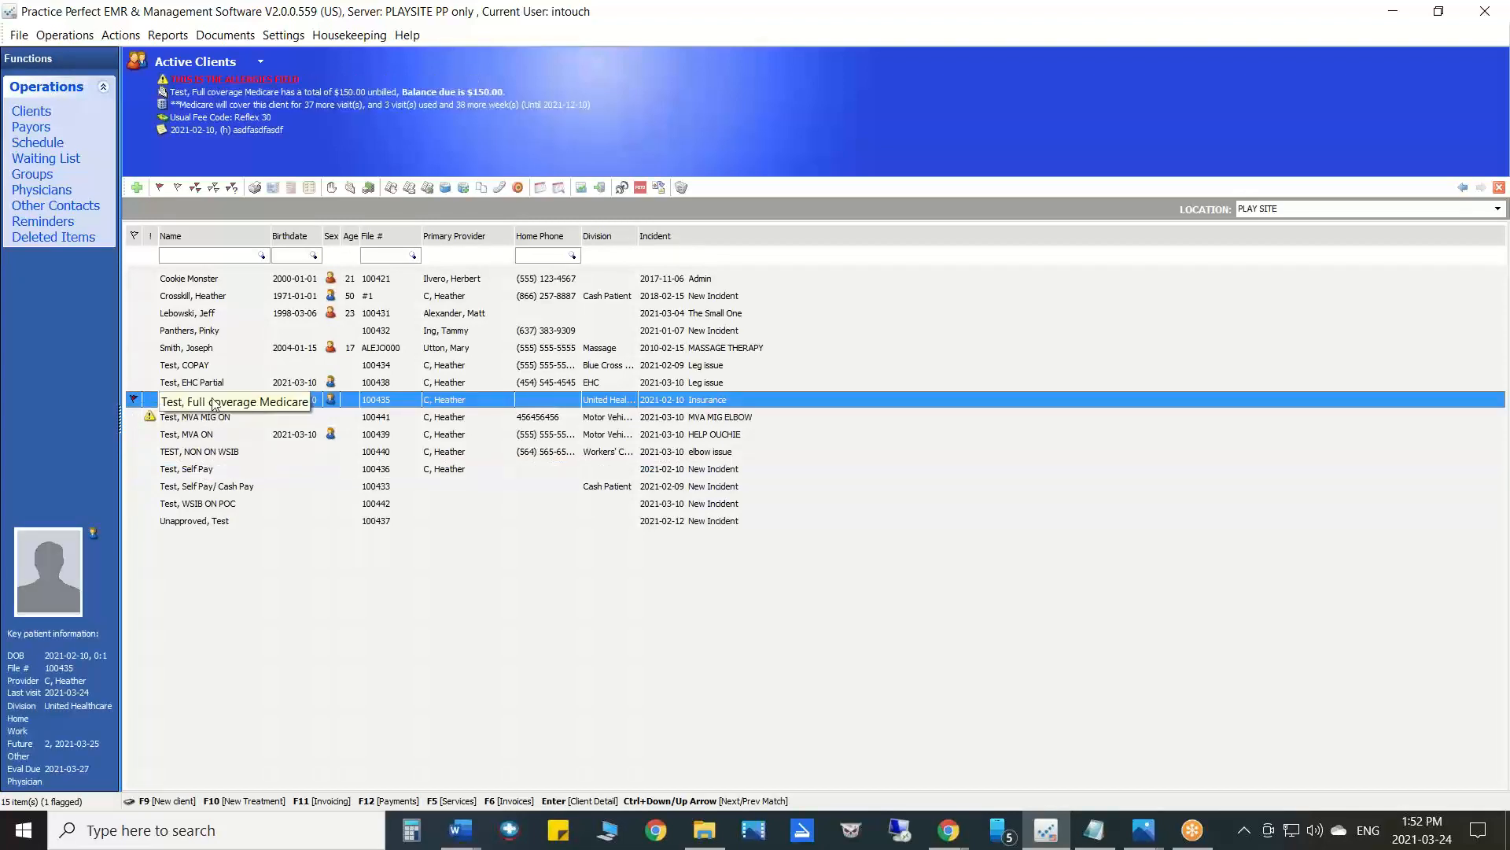
pyautogui.click(135, 401)
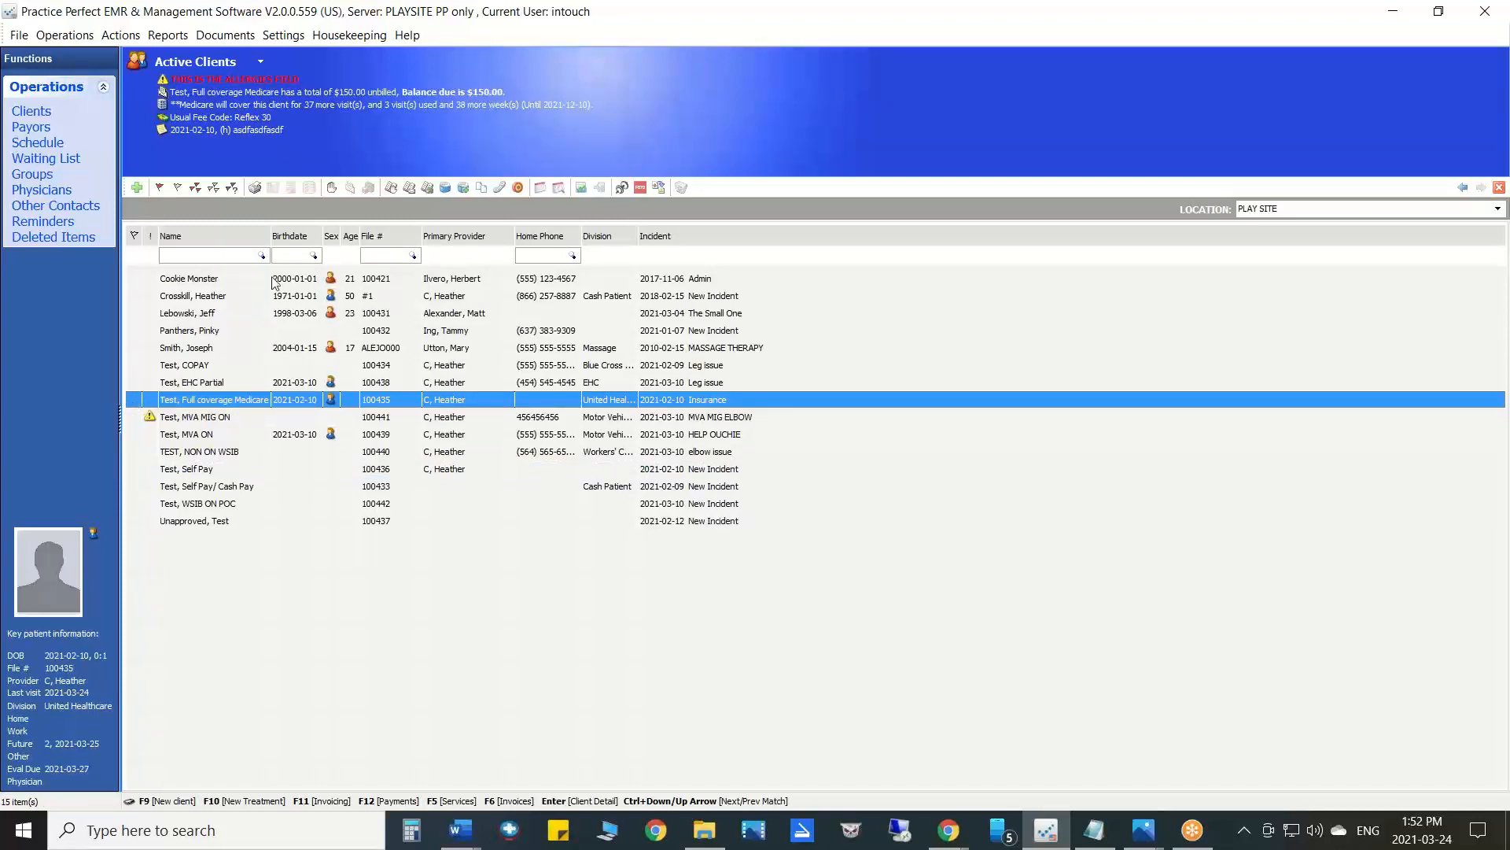
# - Open the full coverage Medicare test client's activities by service and examine the Charged, Billed and Paid columns
pyautogui.click(390, 187)
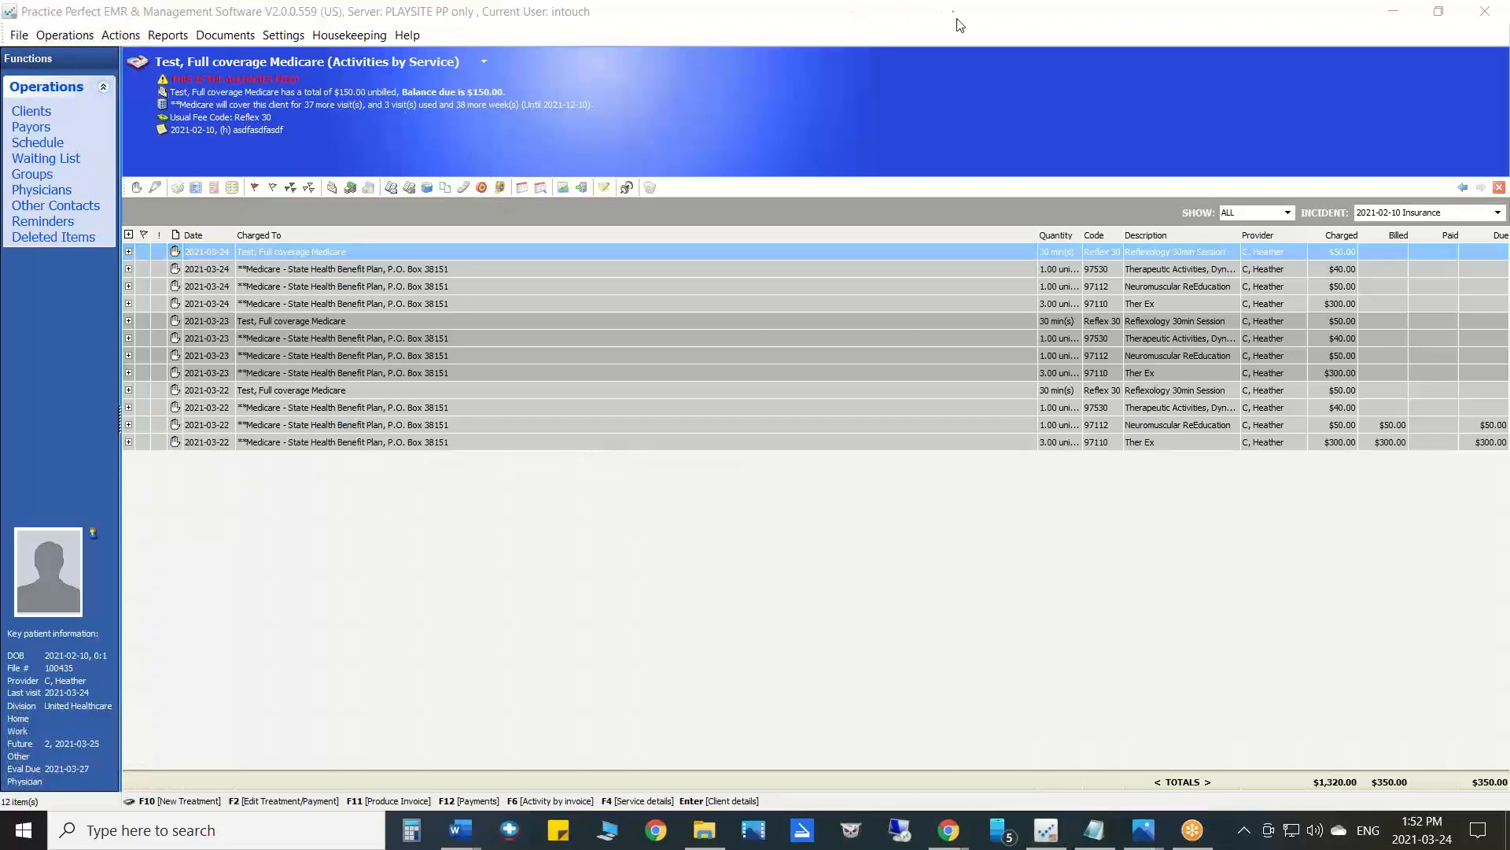
pyautogui.click(960, 55)
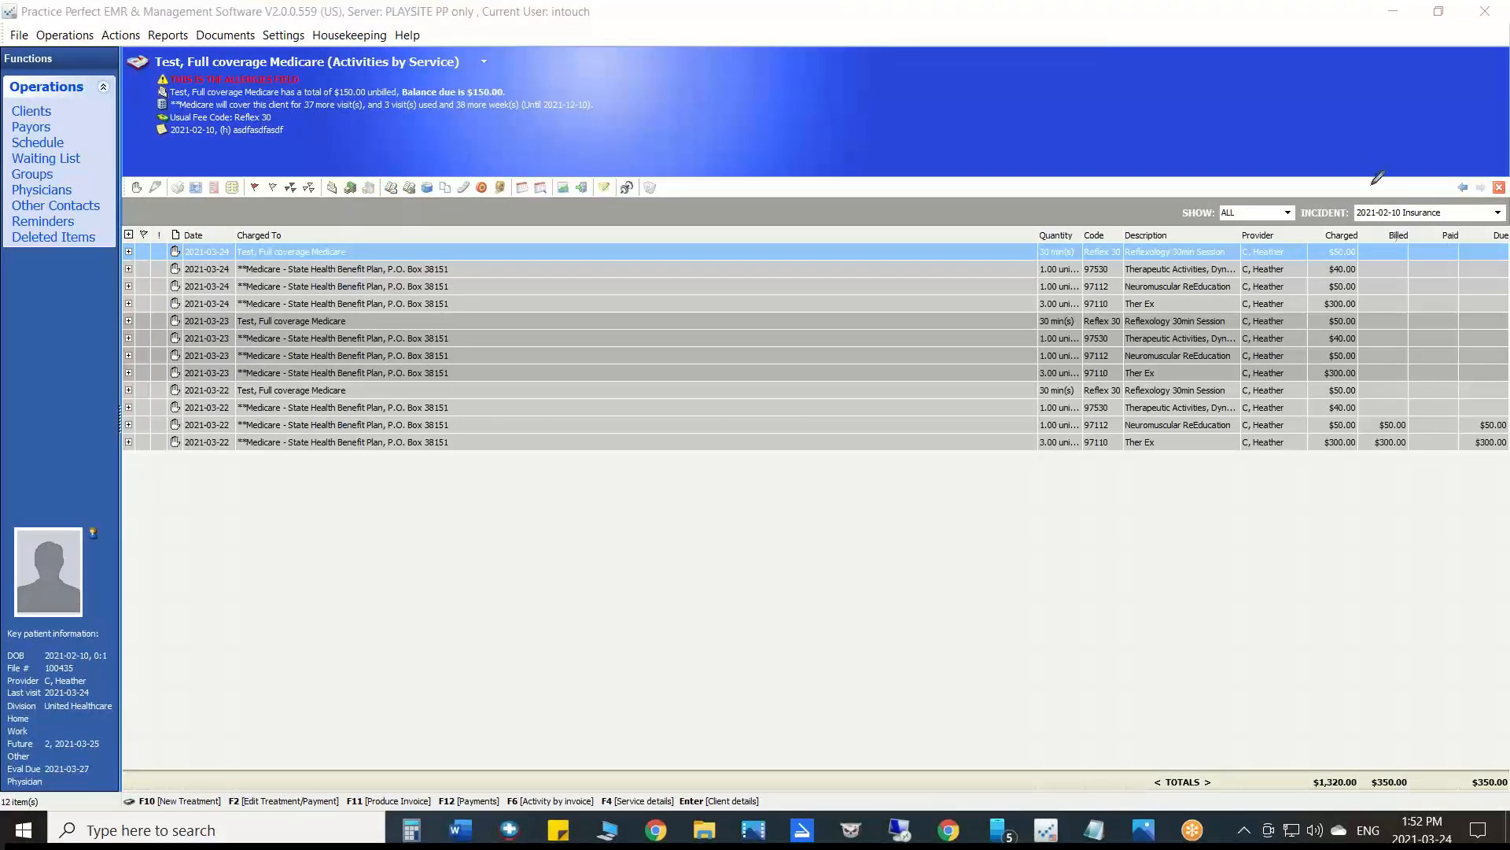
pyautogui.moveTo(1363, 170); pyautogui.dragTo(1349, 218)
pyautogui.moveTo(1336, 187); pyautogui.dragTo(1349, 218)
pyautogui.moveTo(151, 163)
pyautogui.mouseDown()
pyautogui.moveTo(128, 189)
pyautogui.moveTo(153, 165)
pyautogui.moveTo(169, 212)
pyautogui.moveTo(135, 182)
pyautogui.mouseUp()
pyautogui.moveTo(1394, 223)
pyautogui.mouseDown()
pyautogui.moveTo(1402, 236)
pyautogui.moveTo(1444, 165)
pyautogui.mouseUp()
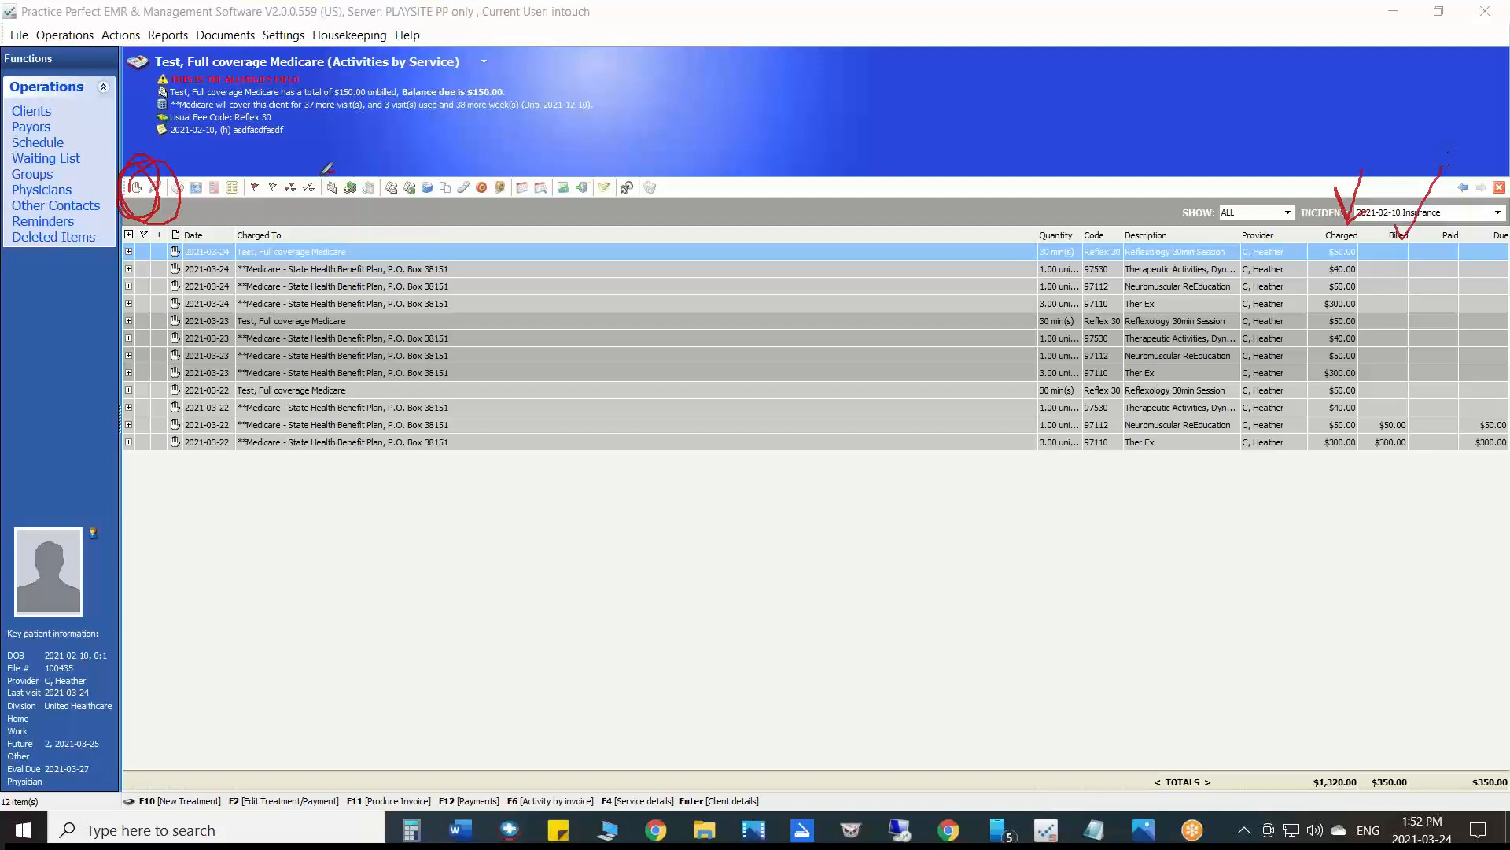
pyautogui.moveTo(334, 170)
pyautogui.mouseDown()
pyautogui.moveTo(354, 197)
pyautogui.moveTo(327, 169)
pyautogui.mouseUp()
pyautogui.moveTo(1452, 204); pyautogui.dragTo(1480, 202)
pyautogui.moveTo(365, 166)
pyautogui.mouseDown()
pyautogui.moveTo(345, 197)
pyautogui.moveTo(362, 166)
pyautogui.mouseUp()
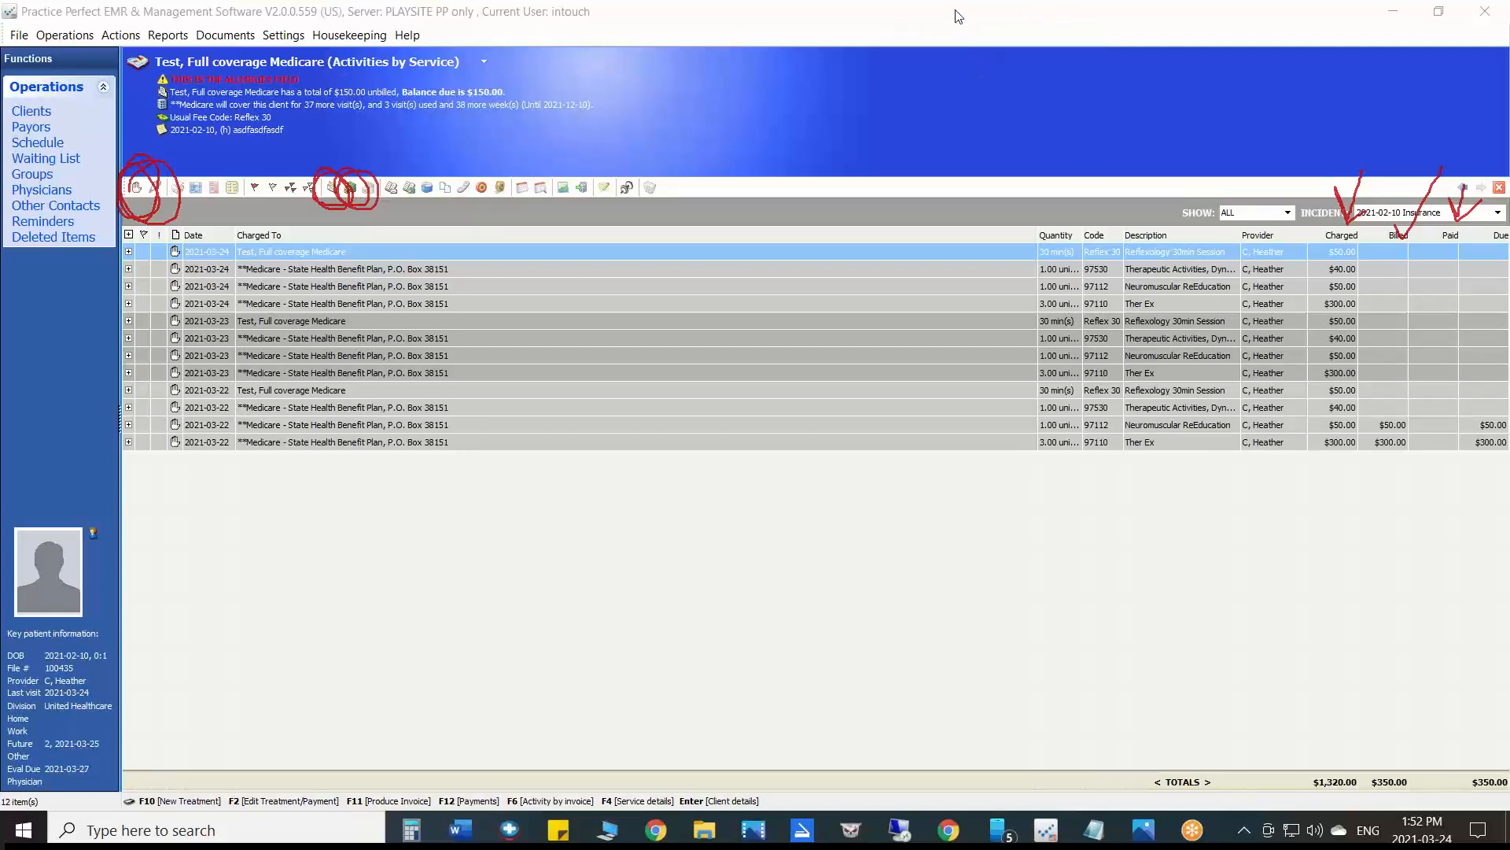
pyautogui.click(951, 140)
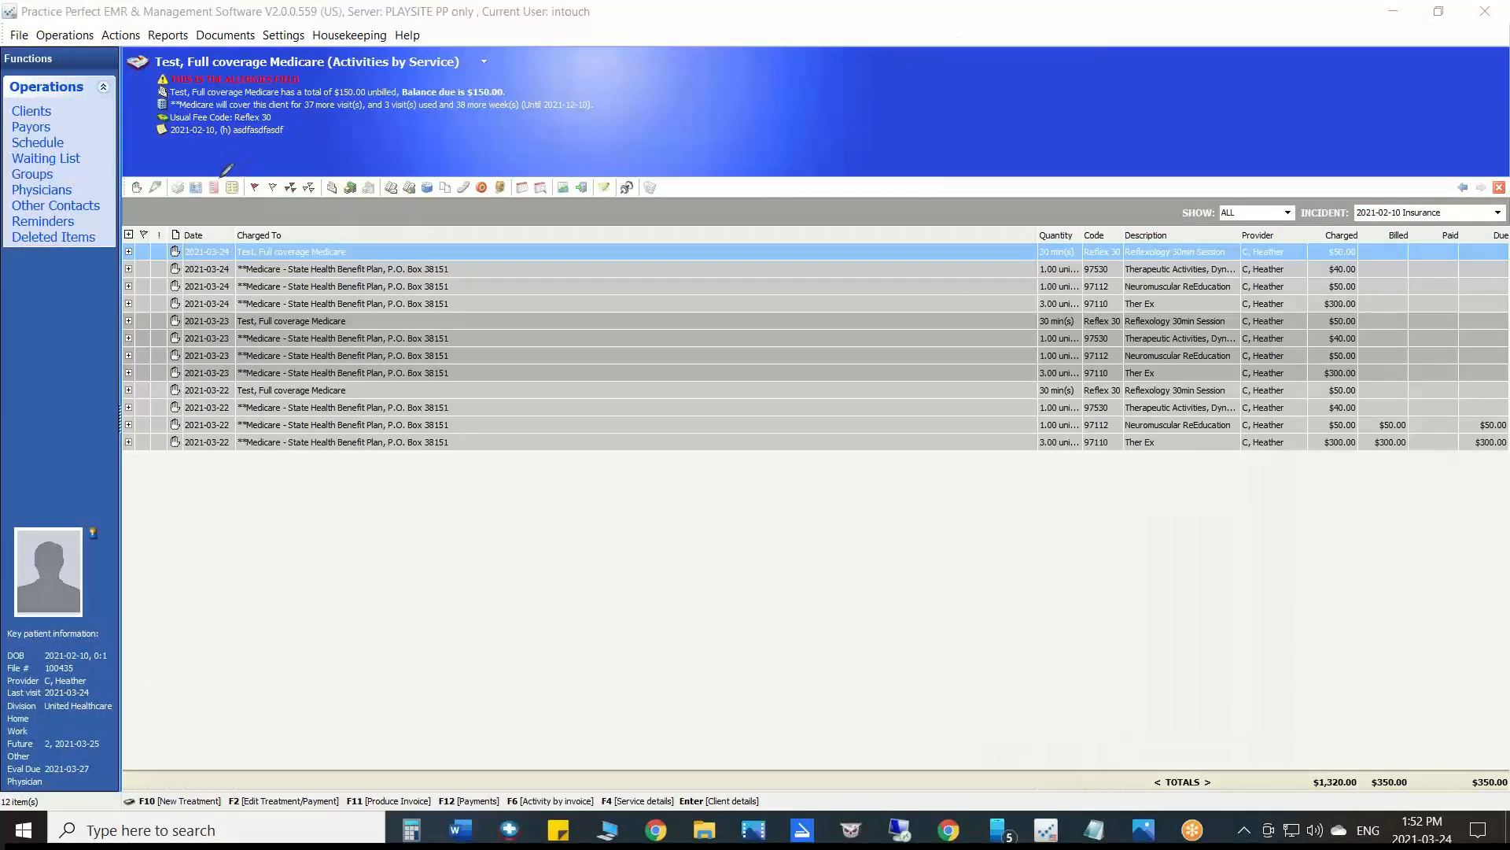
pyautogui.moveTo(221, 172)
pyautogui.mouseDown()
pyautogui.moveTo(194, 169)
pyautogui.moveTo(183, 198)
pyautogui.moveTo(230, 201)
pyautogui.moveTo(223, 170)
pyautogui.mouseUp()
pyautogui.moveTo(271, 93); pyautogui.dragTo(214, 167)
pyautogui.moveTo(214, 166); pyautogui.dragTo(251, 151)
pyautogui.moveTo(199, 171)
pyautogui.mouseDown()
pyautogui.moveTo(176, 195)
pyautogui.moveTo(206, 205)
pyautogui.moveTo(181, 181)
pyautogui.moveTo(233, 197)
pyautogui.moveTo(217, 173)
pyautogui.mouseUp()
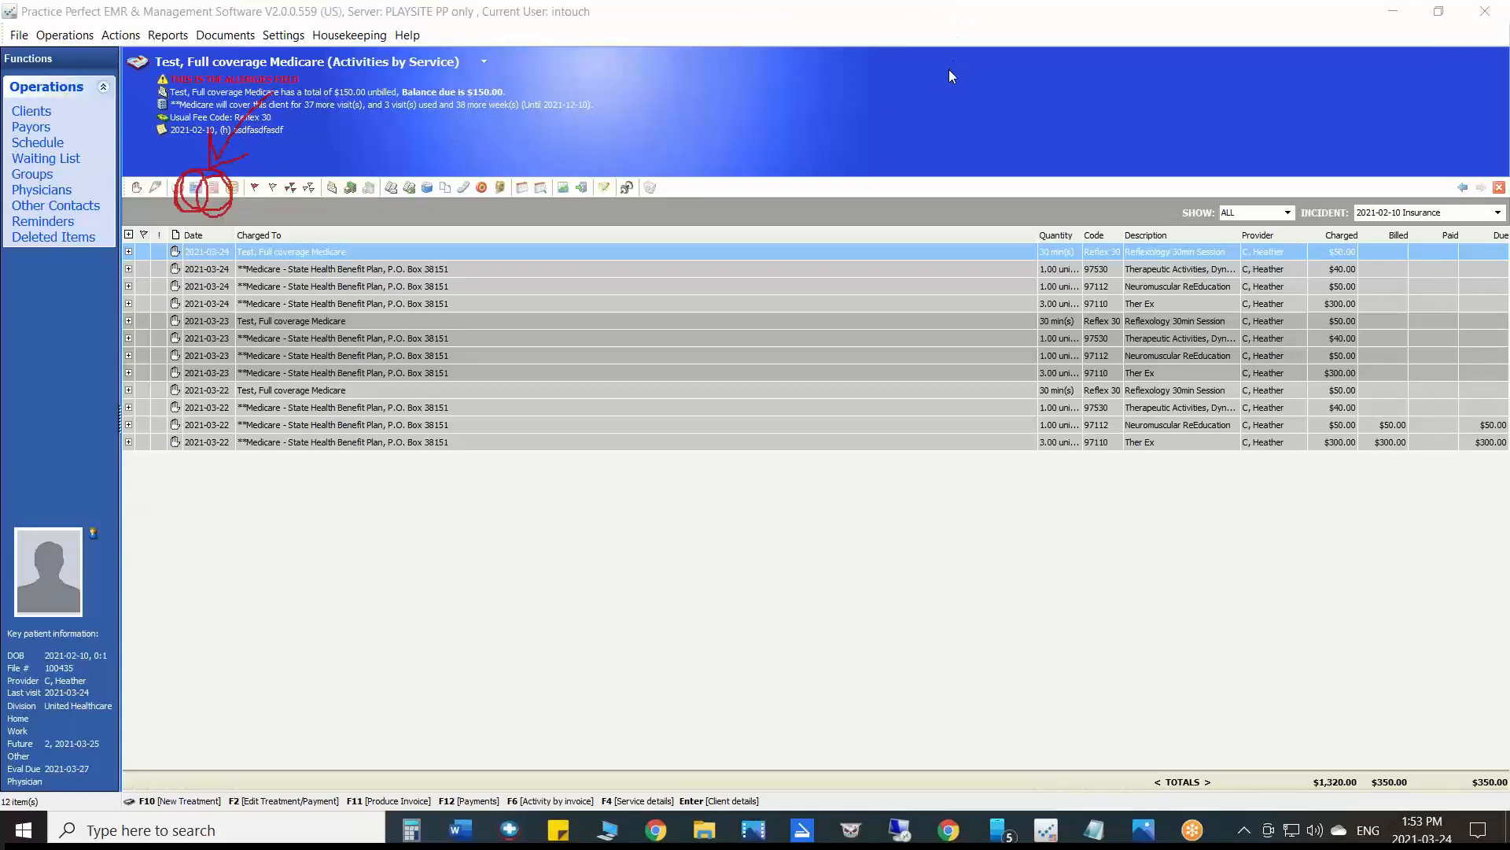
pyautogui.press('Escape')
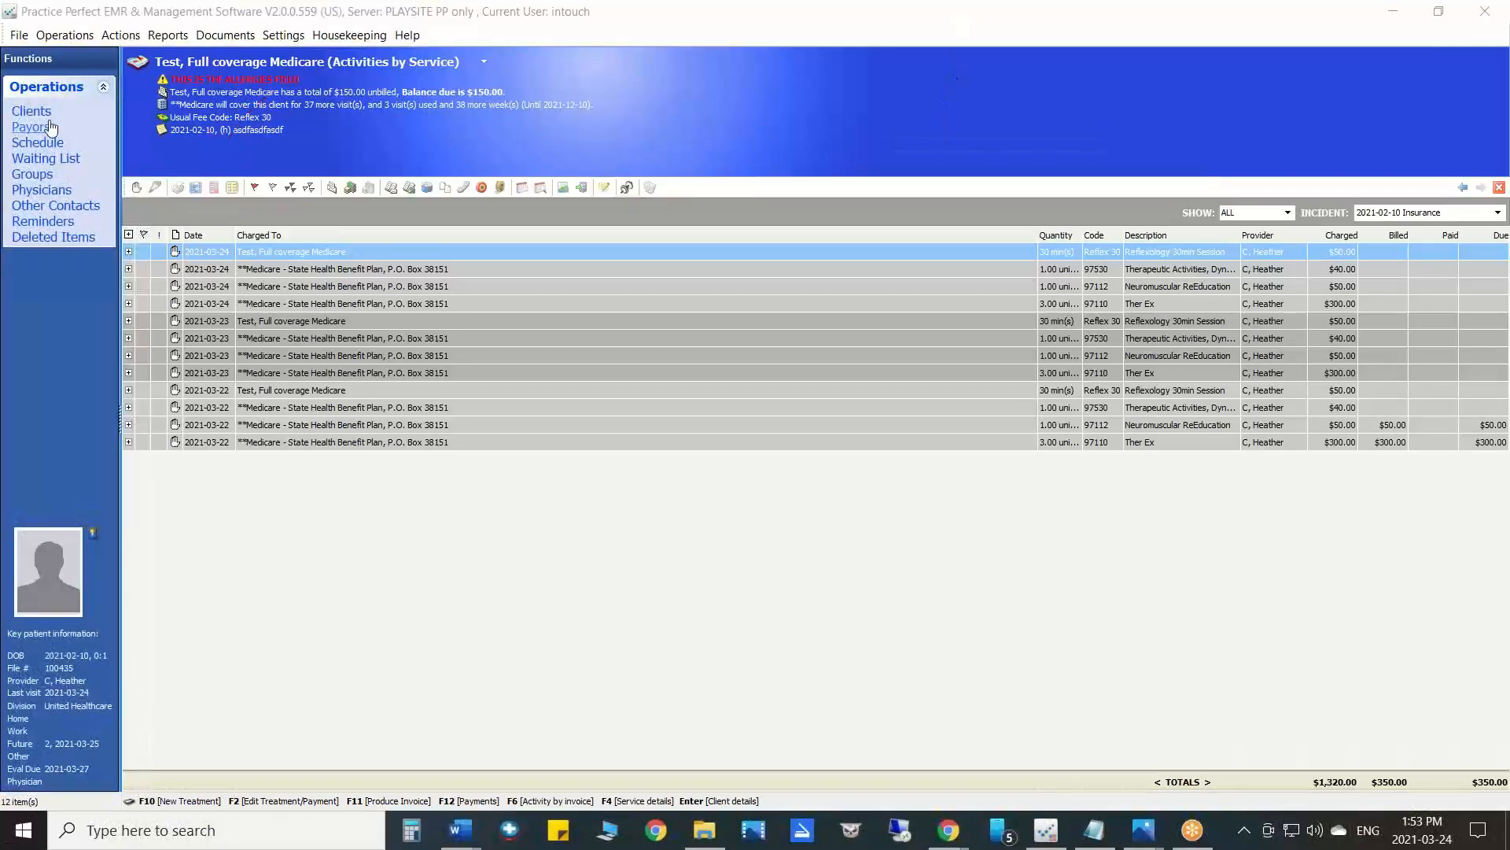
# - Return to the active clients list and flag every client in it, including the MVA ON, NON ON WSIB and Self Pay test clients
pyautogui.click(31, 111)
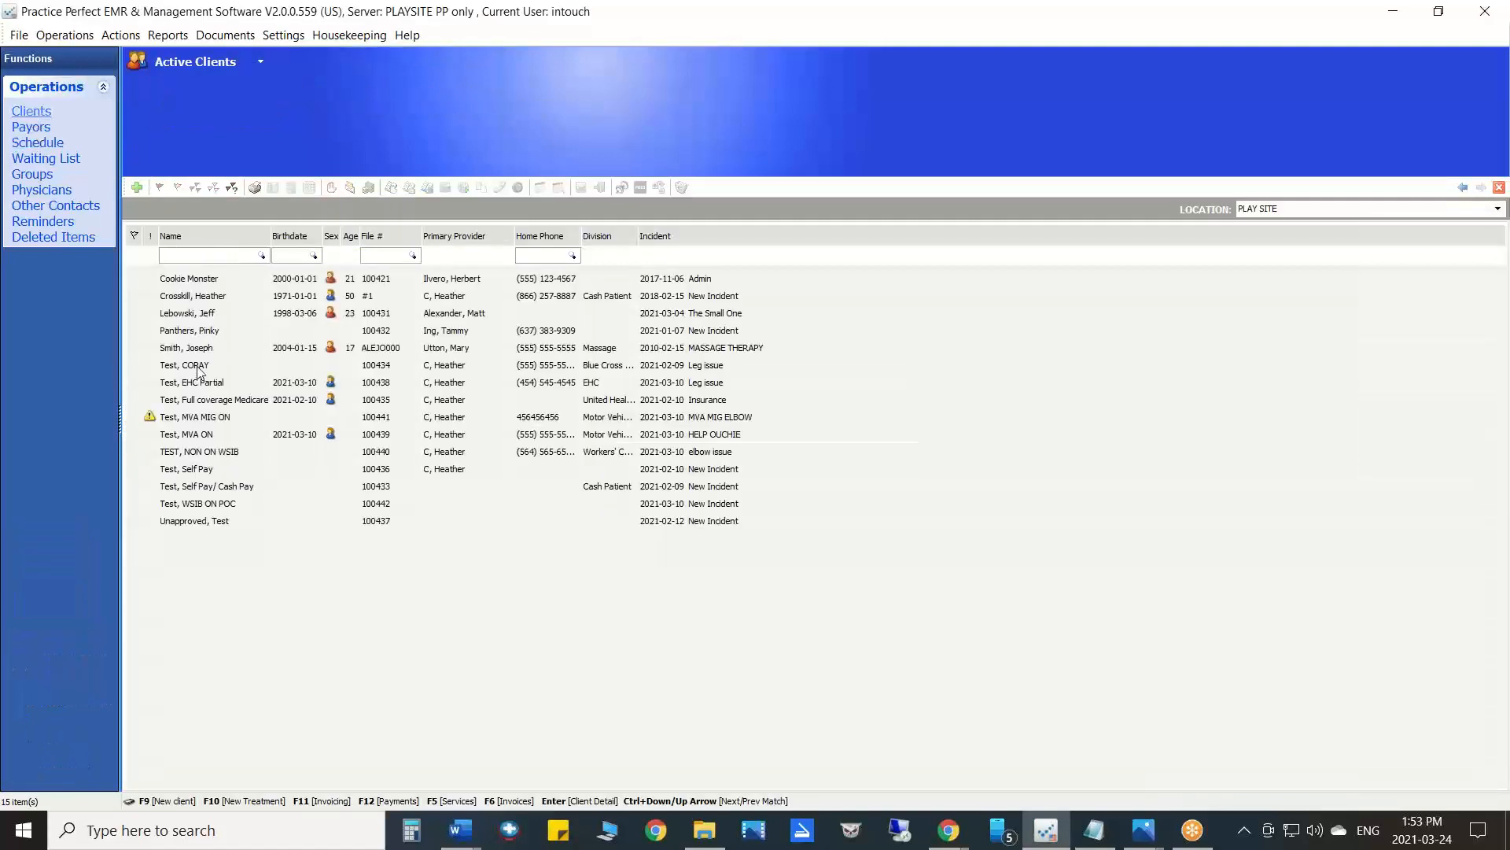
pyautogui.click(177, 282)
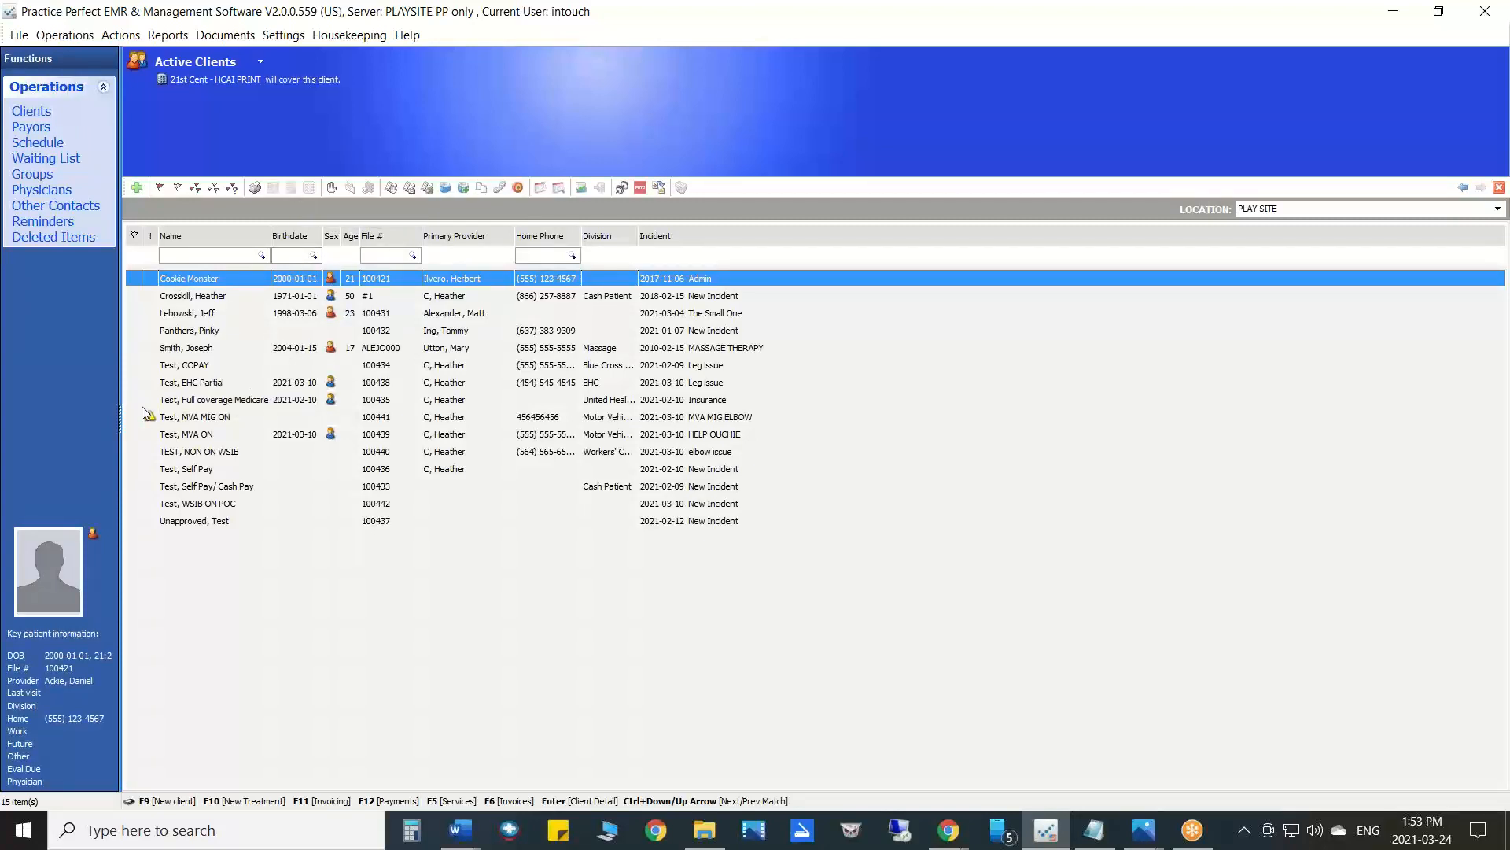
pyautogui.click(134, 435)
pyautogui.click(133, 452)
pyautogui.click(133, 469)
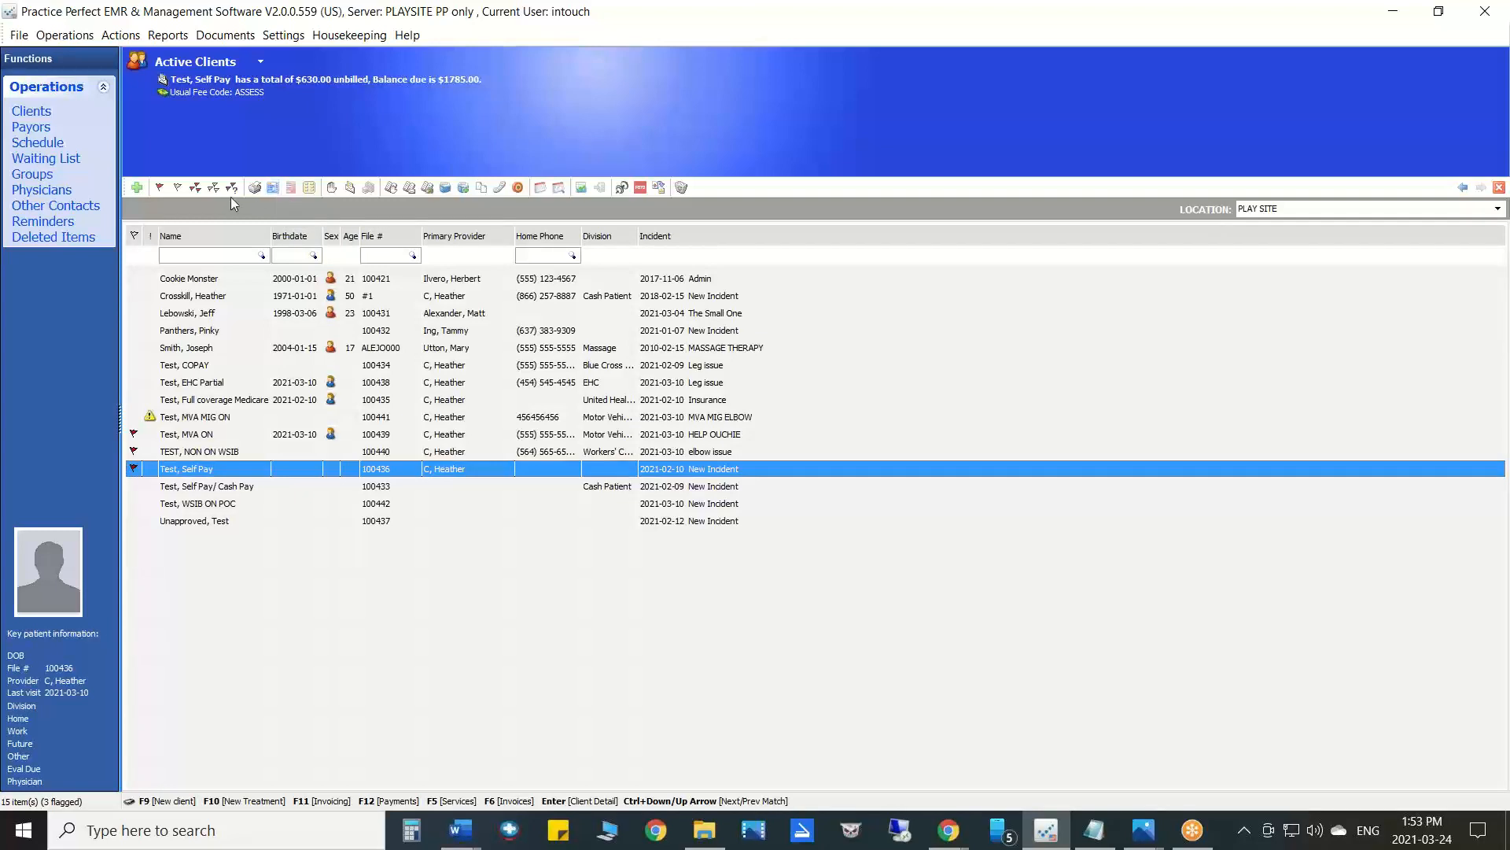
pyautogui.click(196, 189)
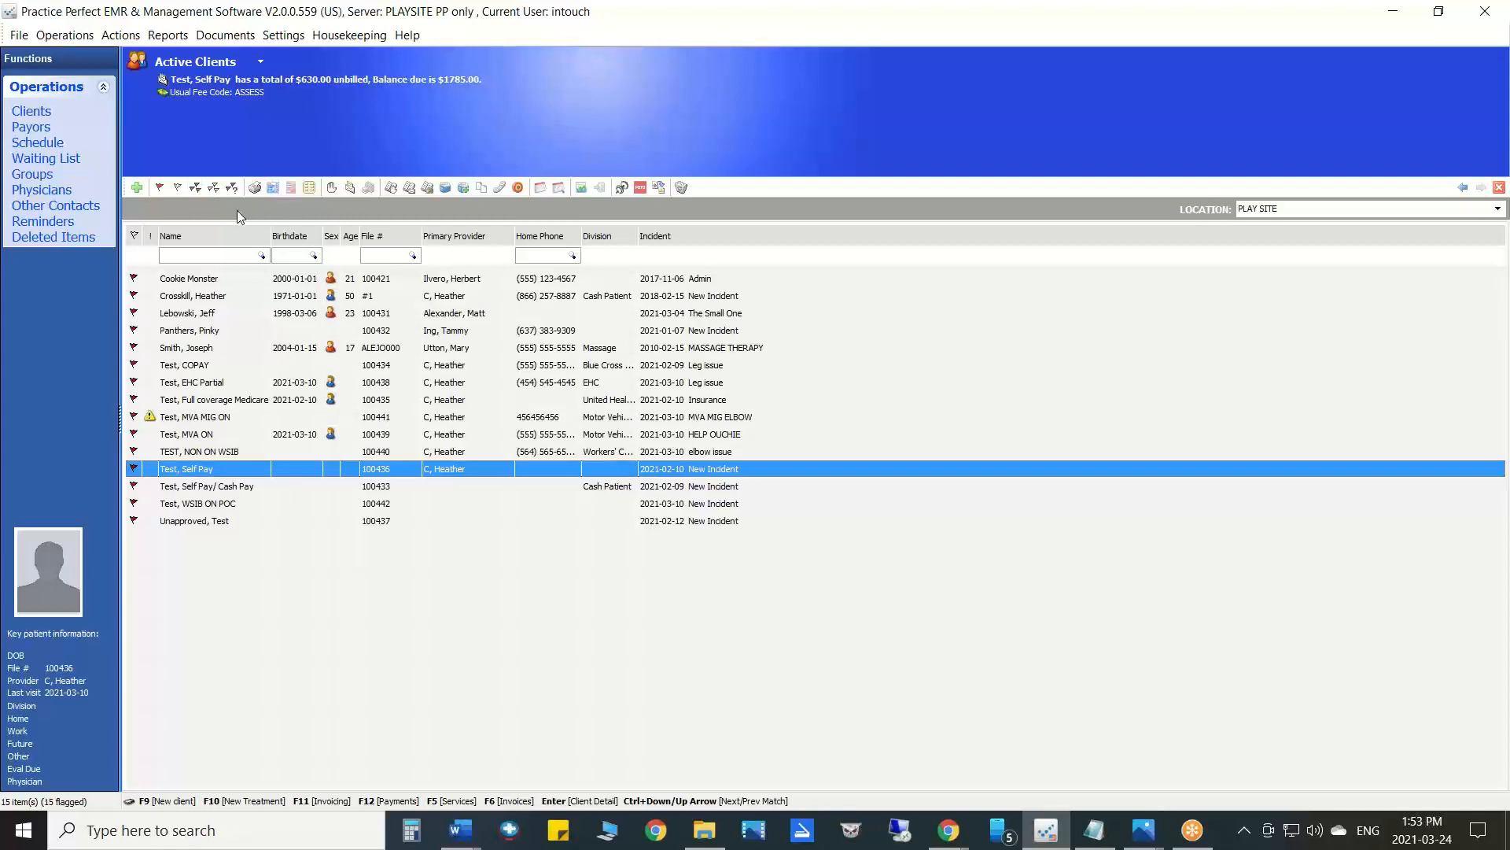
# - Open the client statements options for the flagged clients and set the end of the date range to 2021-03-24
pyautogui.click(291, 188)
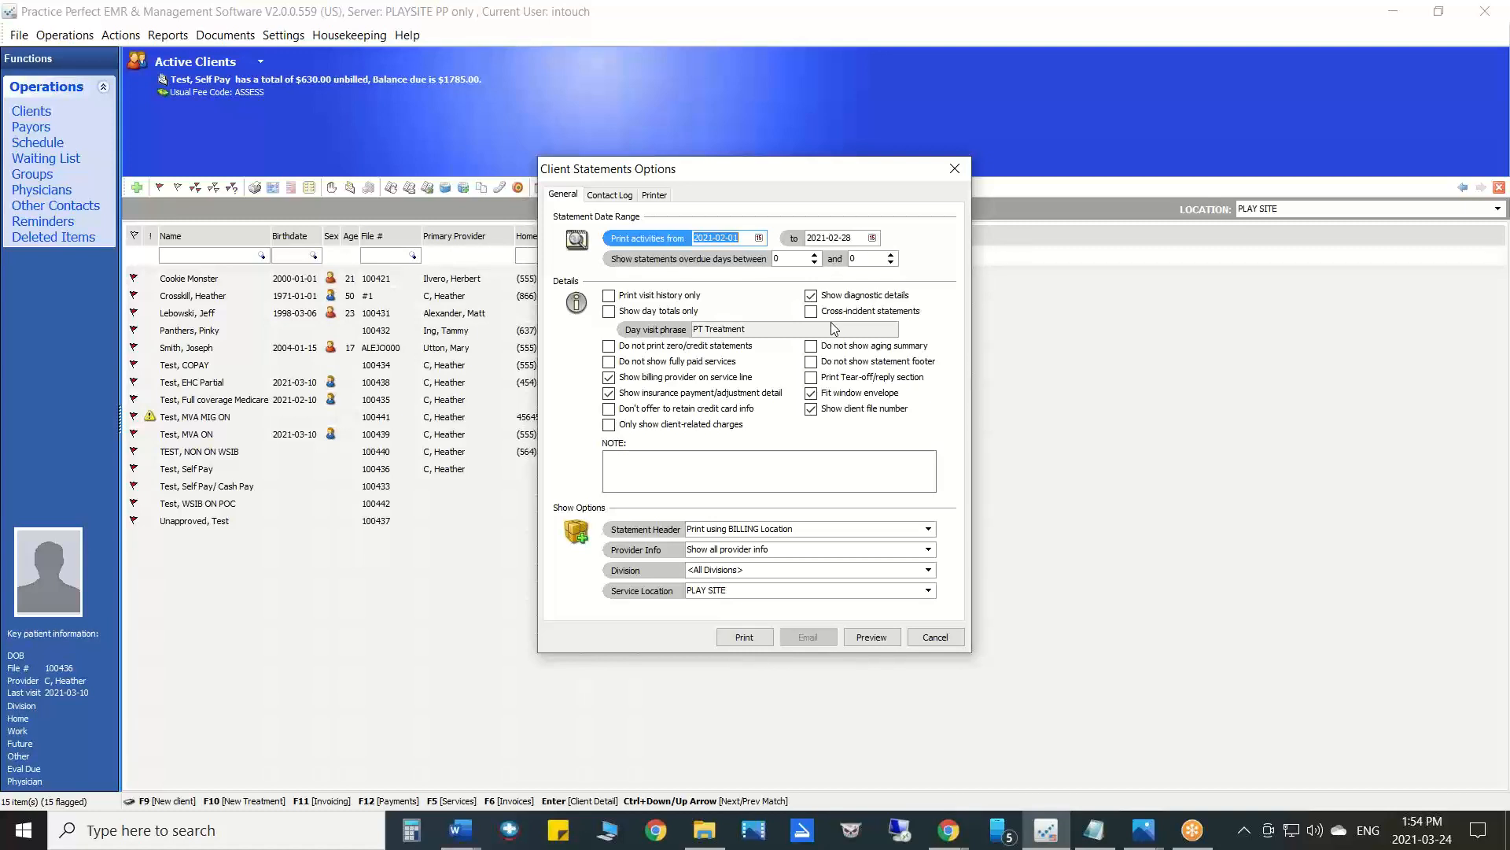
pyautogui.click(759, 237)
pyautogui.click(844, 243)
pyautogui.click(873, 238)
pyautogui.click(960, 258)
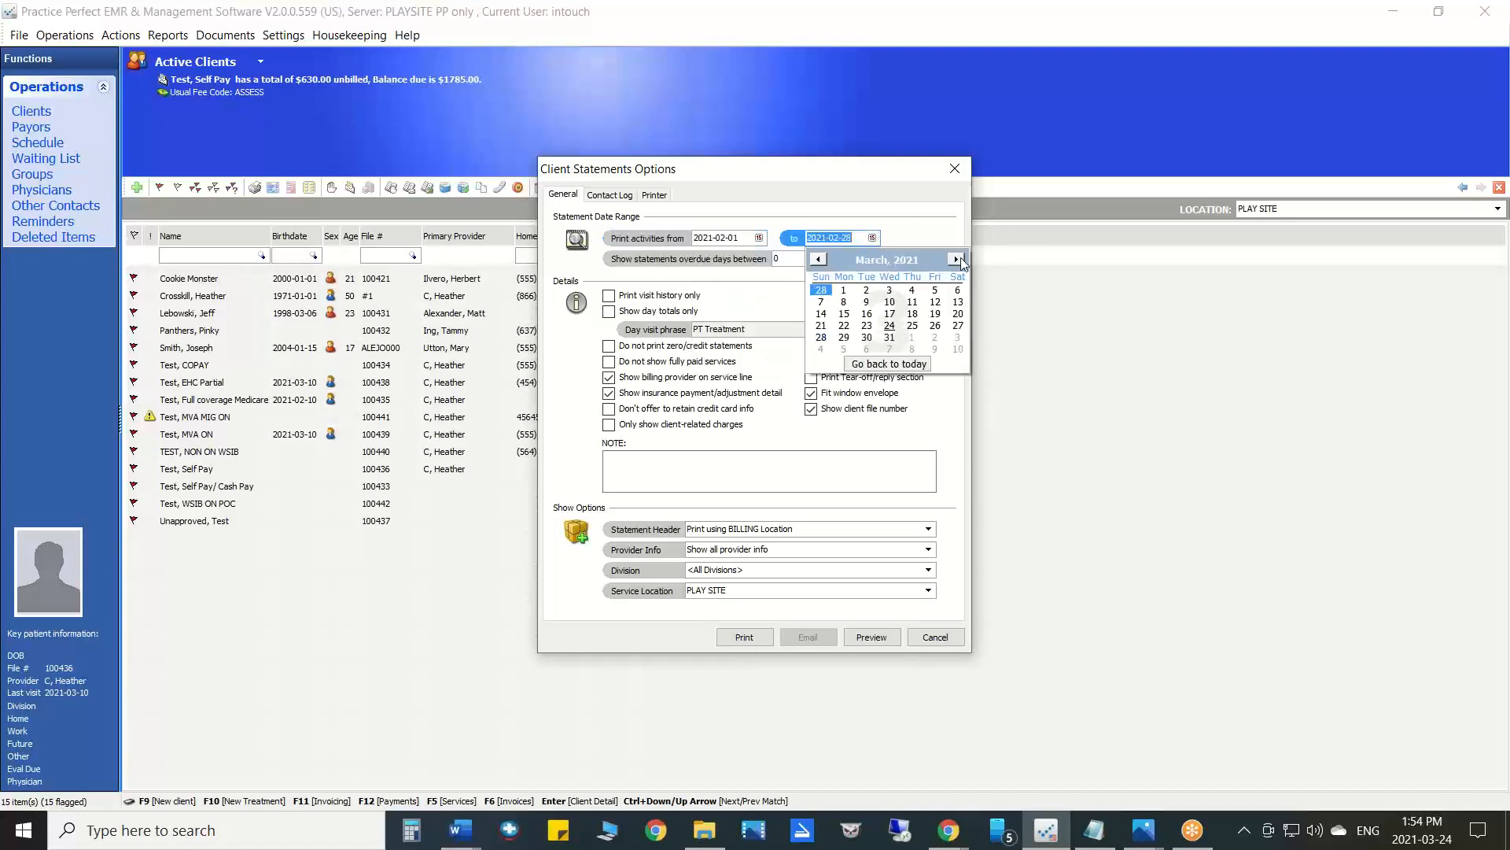
pyautogui.click(890, 326)
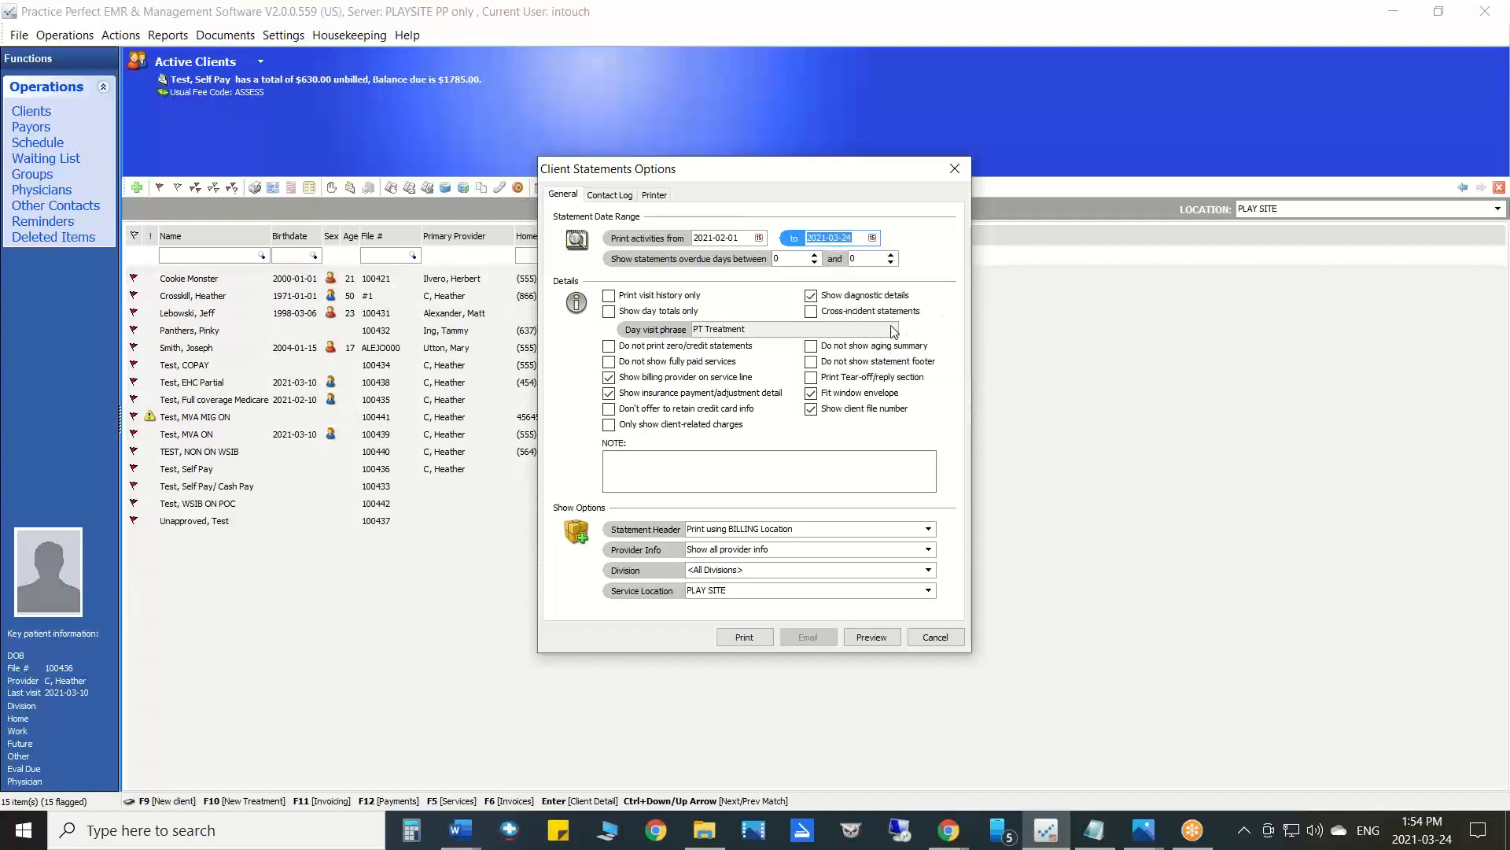
# - Limit the client statements to those overdue between 30 and 60 days
pyautogui.click(790, 259)
pyautogui.write('30')
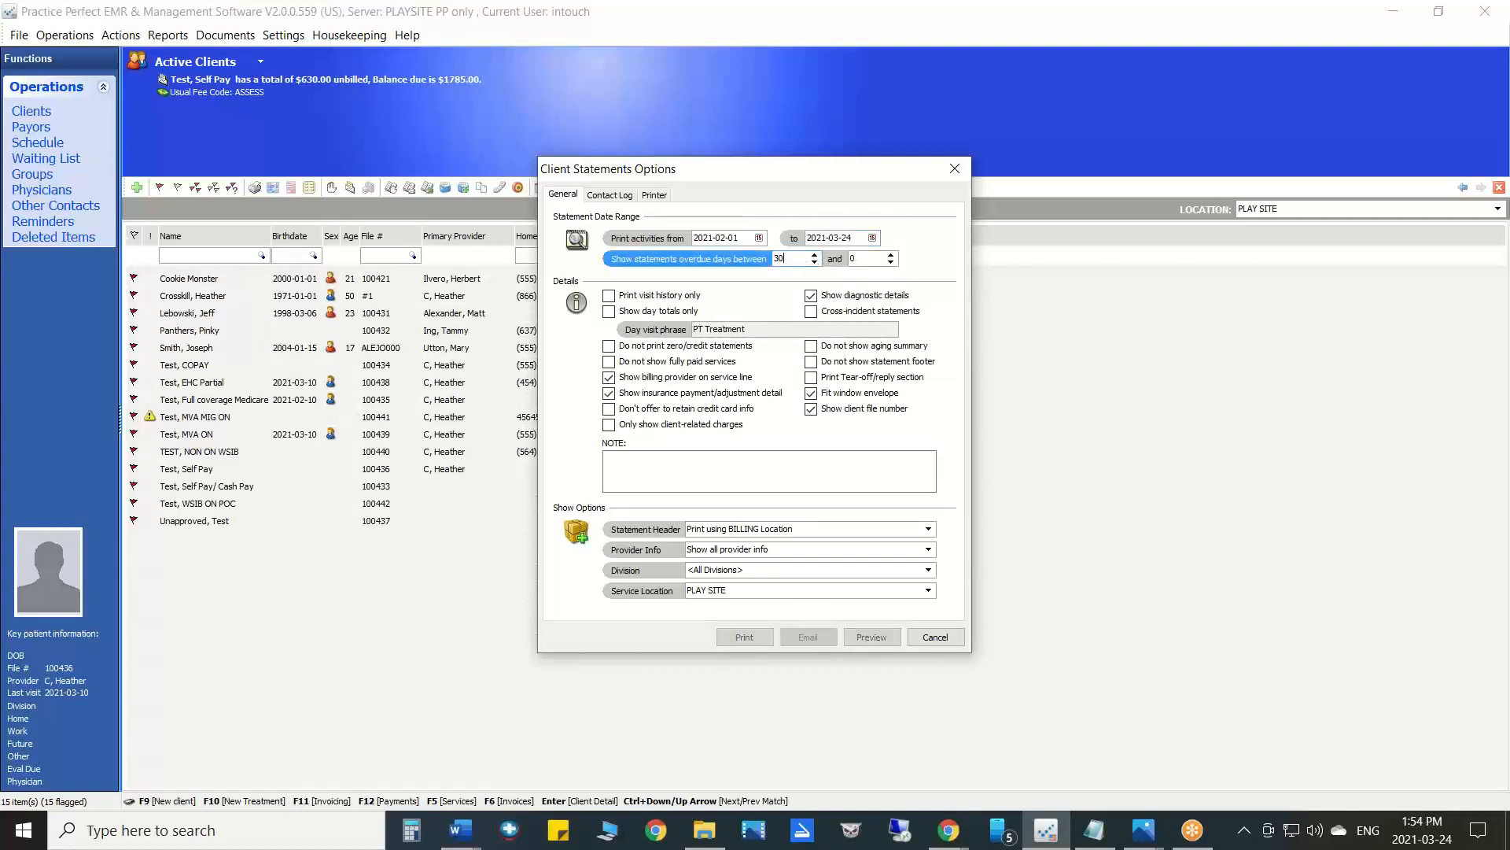
pyautogui.click(861, 259)
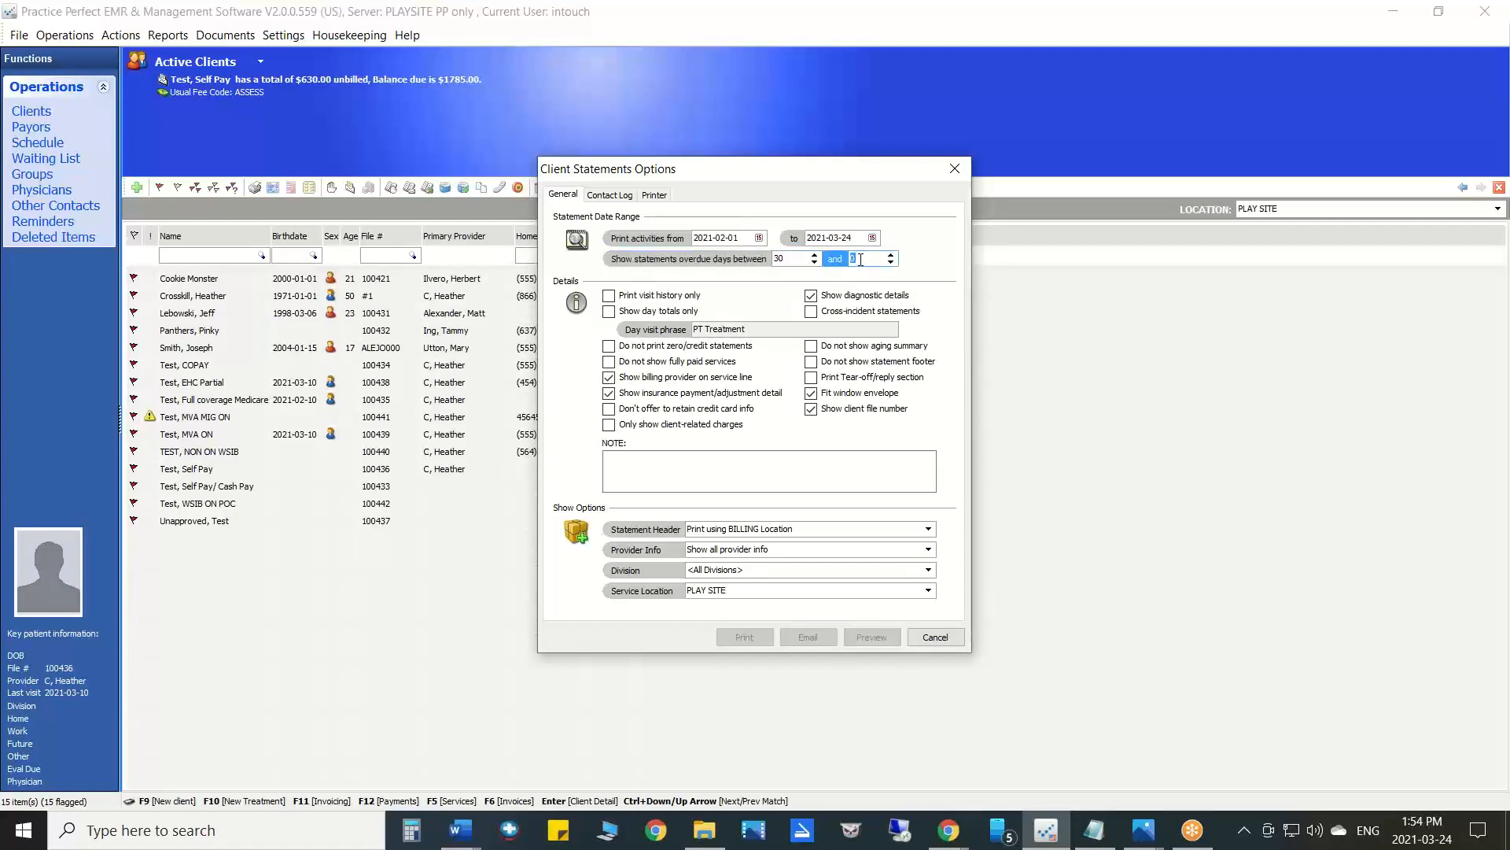
pyautogui.write('60')
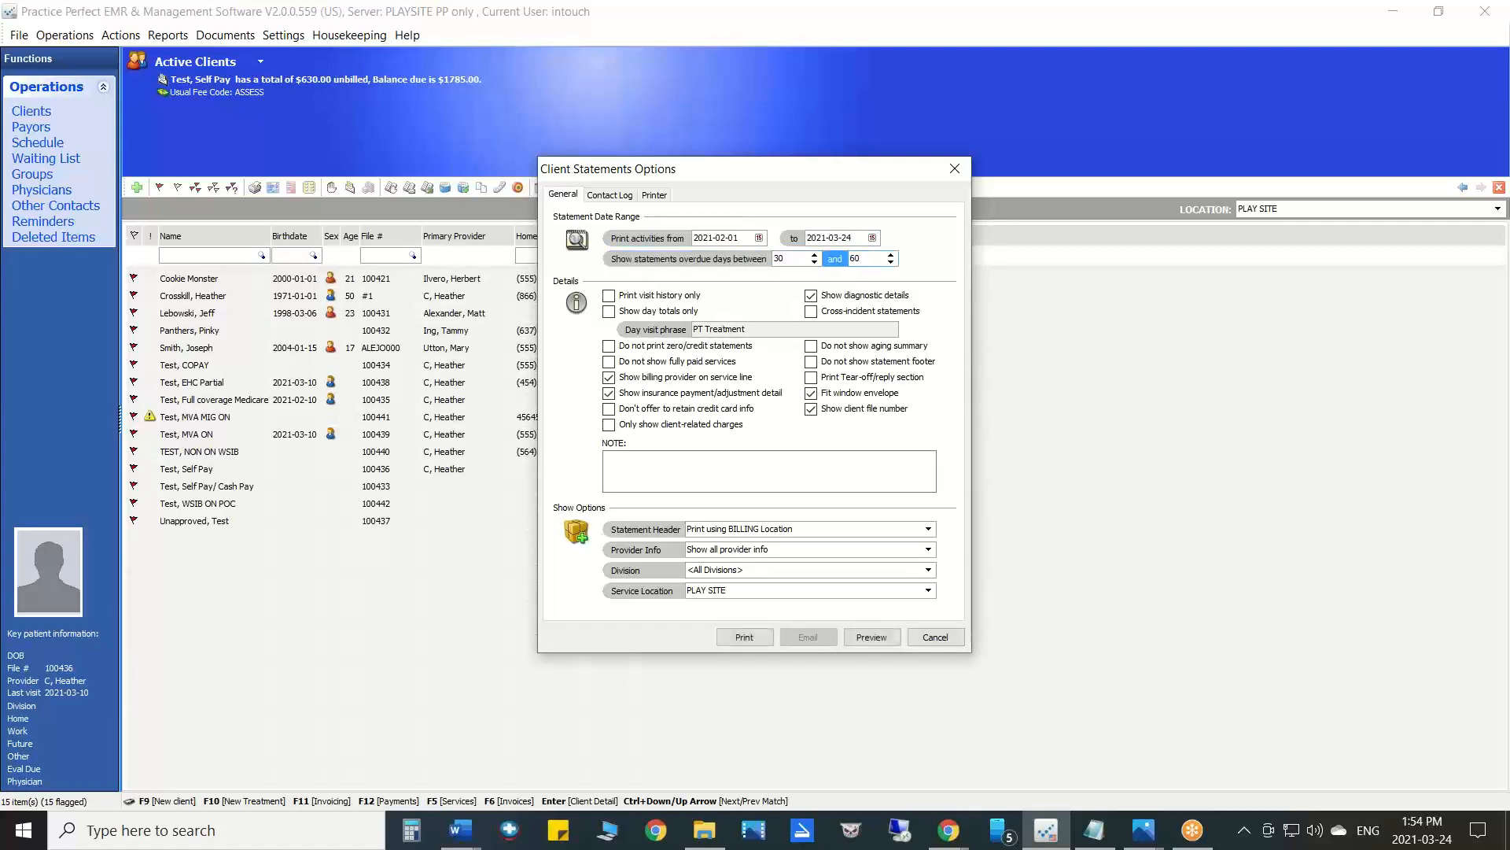
pyautogui.click(957, 11)
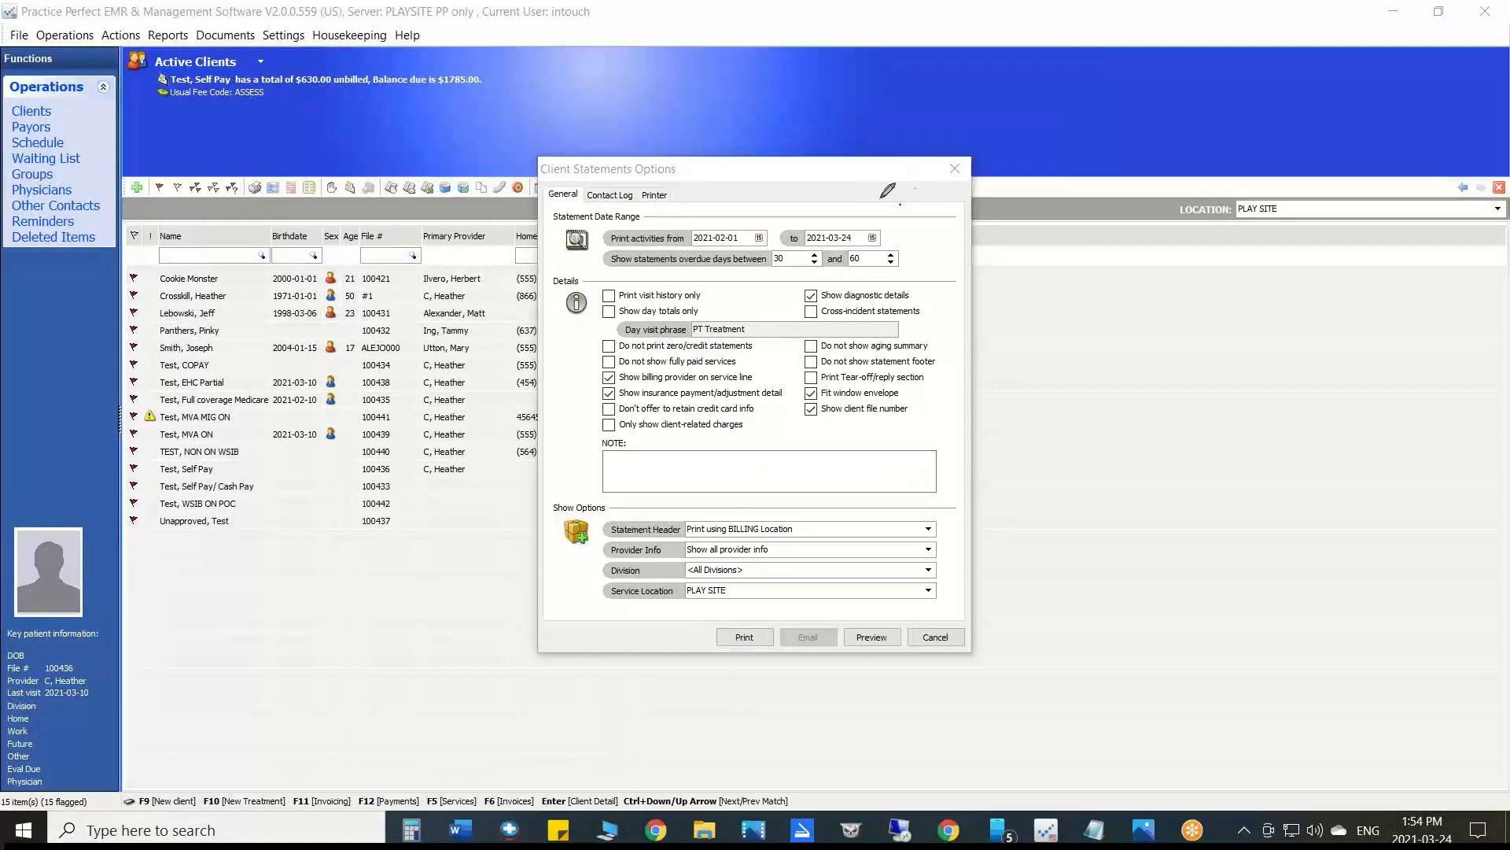
pyautogui.moveTo(901, 205)
pyautogui.mouseDown()
pyautogui.moveTo(673, 250)
pyautogui.moveTo(952, 262)
pyautogui.moveTo(896, 183)
pyautogui.mouseUp()
pyautogui.moveTo(783, 266)
pyautogui.mouseDown()
pyautogui.moveTo(787, 278)
pyautogui.moveTo(815, 243)
pyautogui.moveTo(913, 246)
pyautogui.mouseUp()
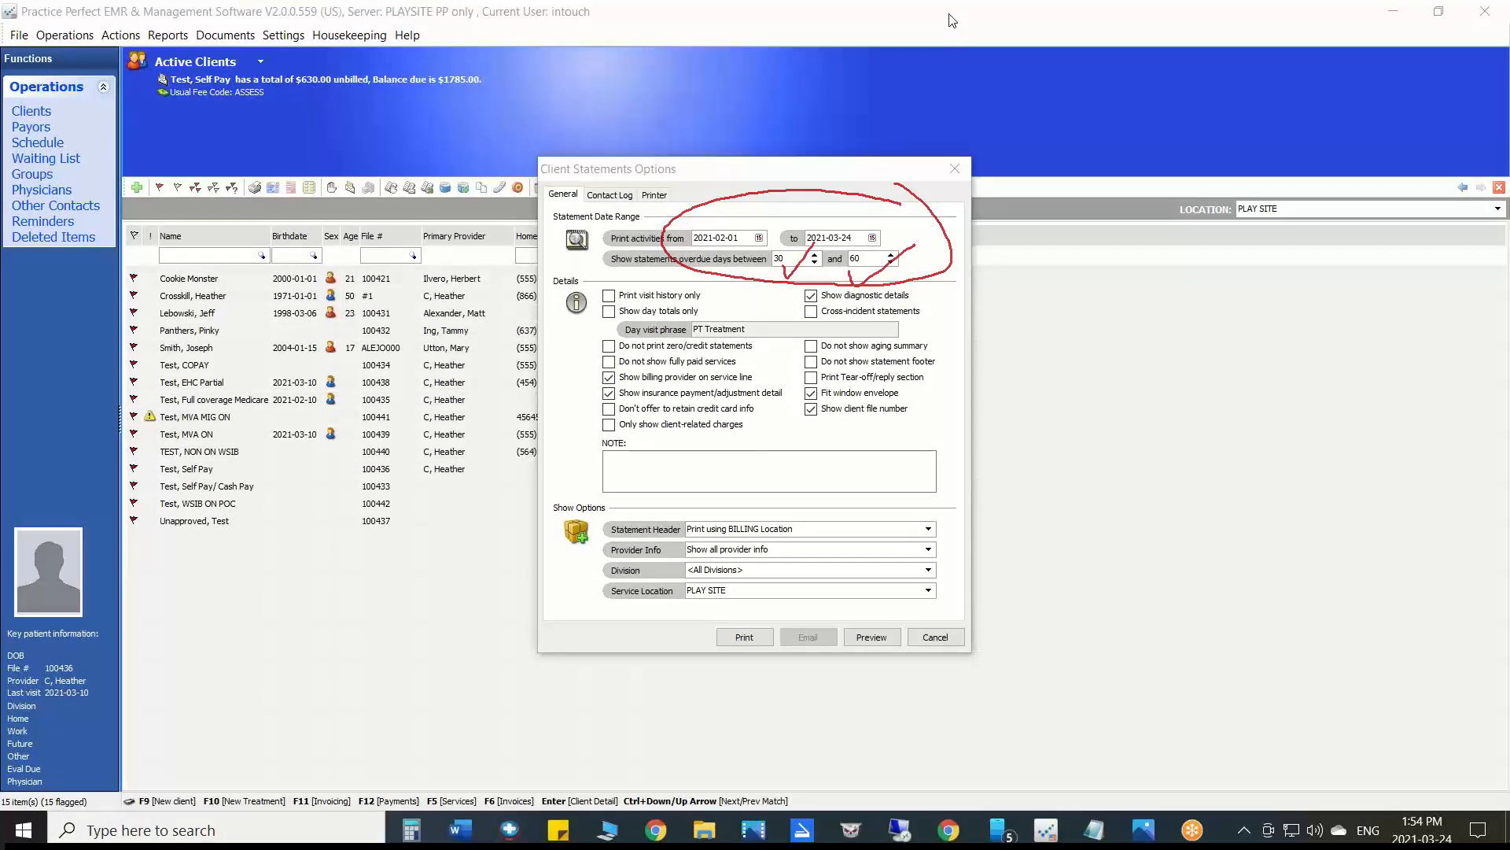
pyautogui.click(937, 140)
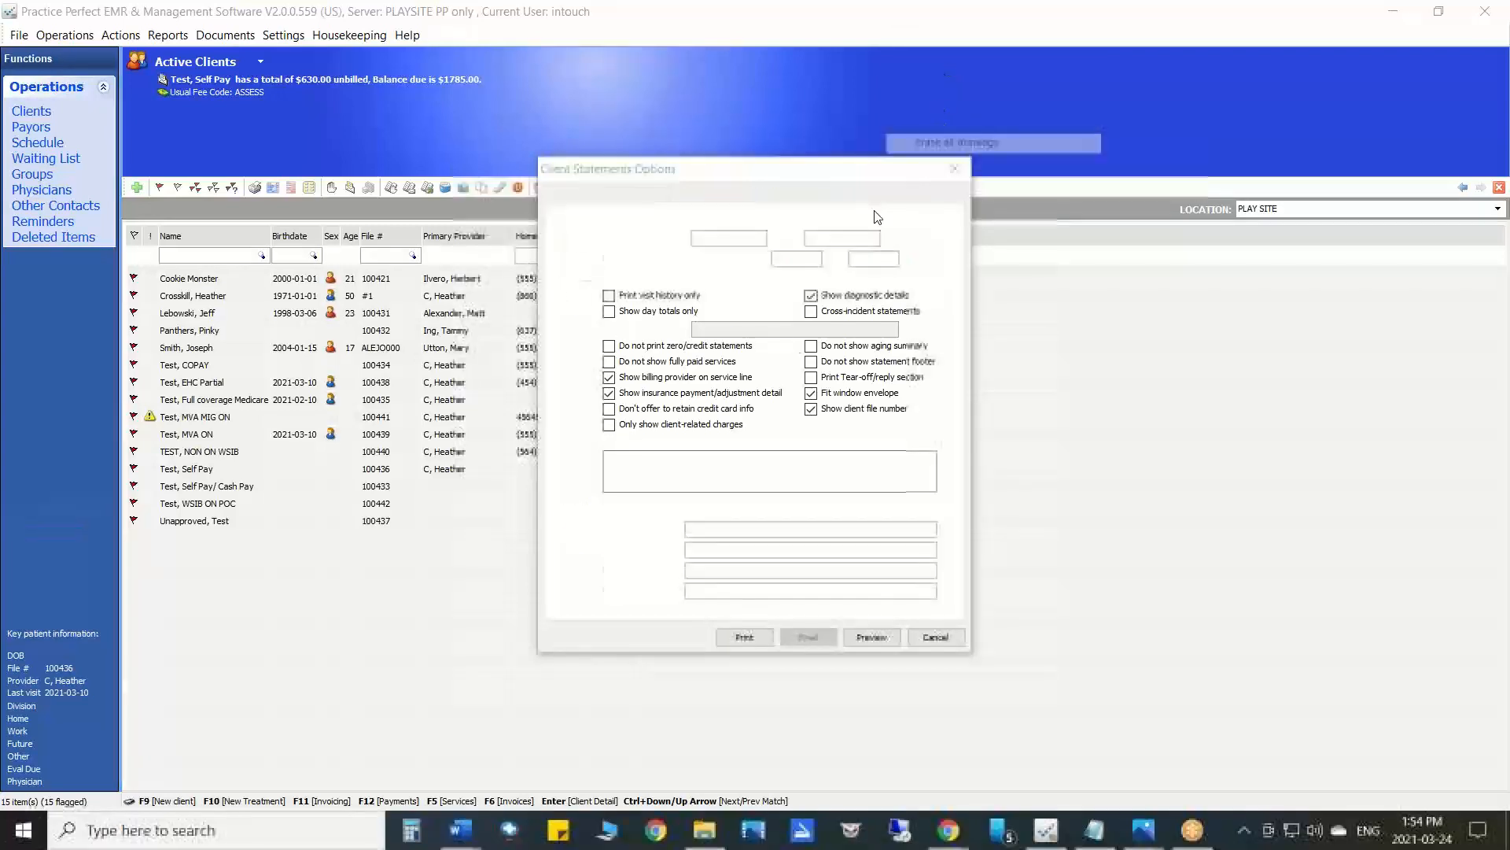
# - Preview the client statements, look through their pages, and leave the preview and the options without printing
pyautogui.click(872, 637)
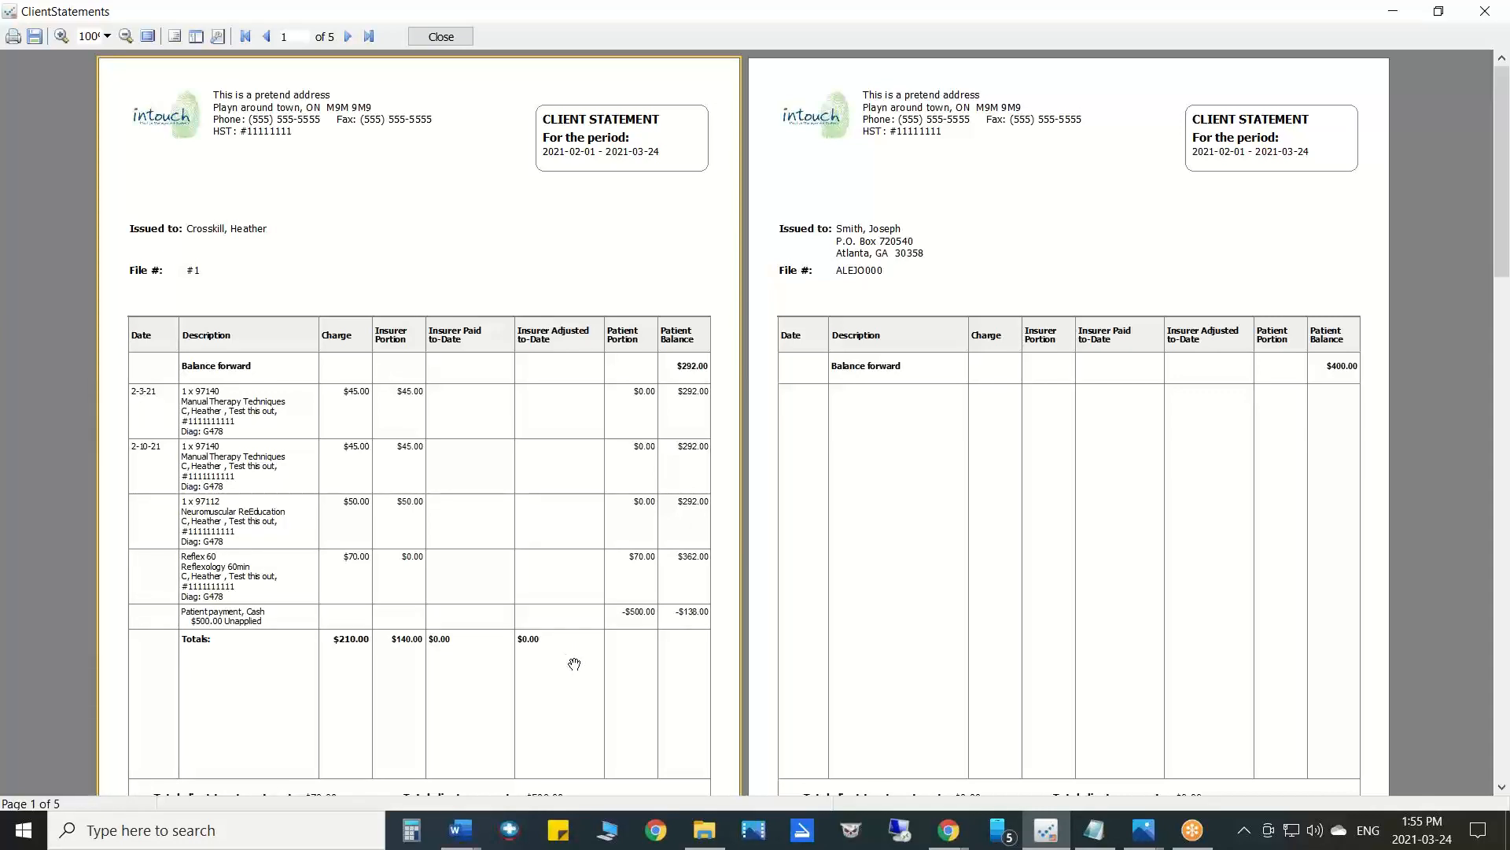
pyautogui.scroll(-3, 573, 663)
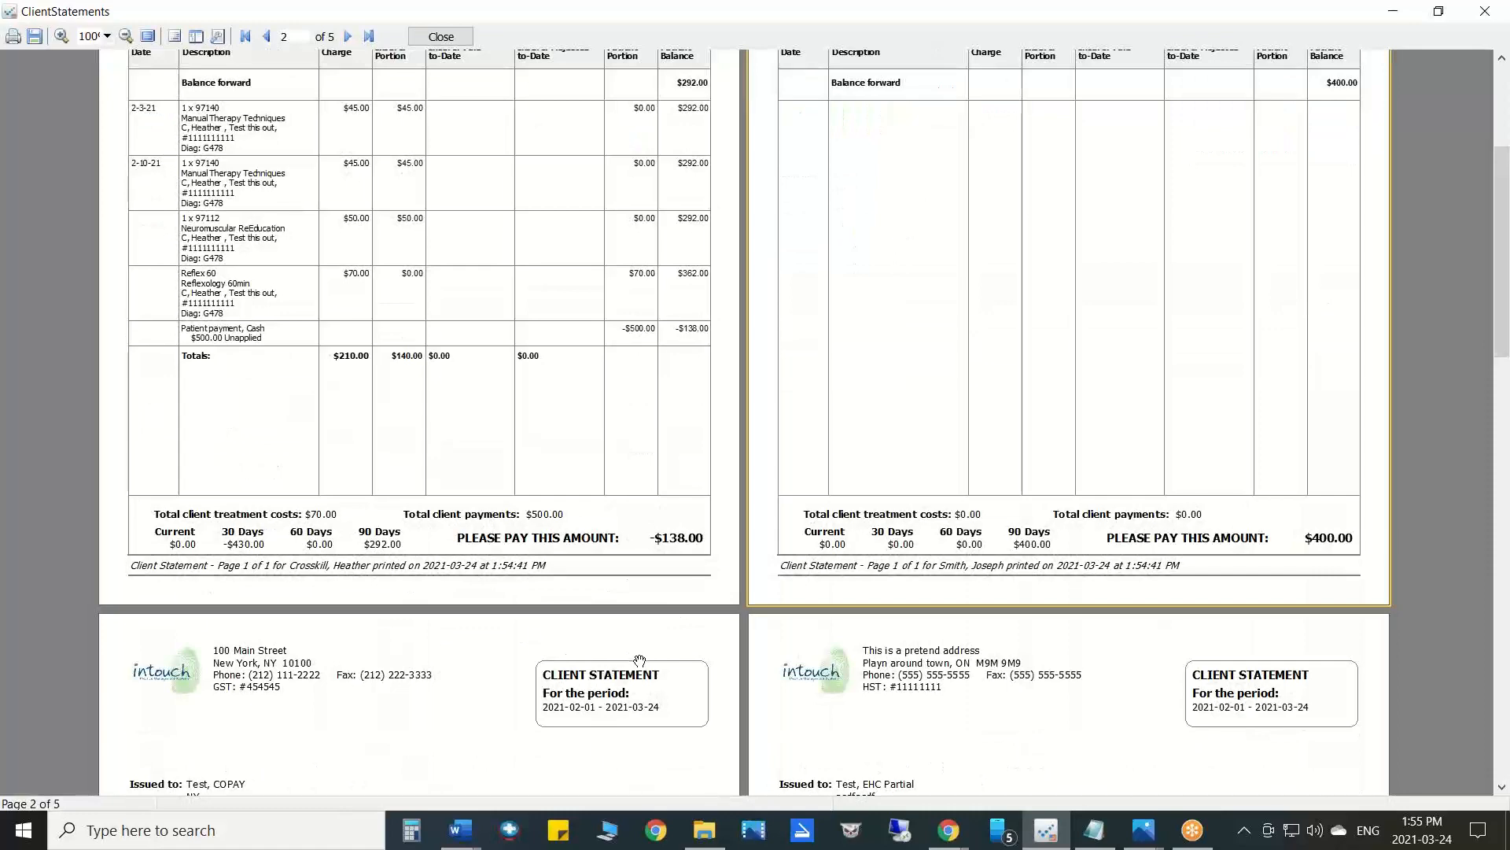
pyautogui.scroll(-2, 638, 659)
pyautogui.scroll(4, 642, 662)
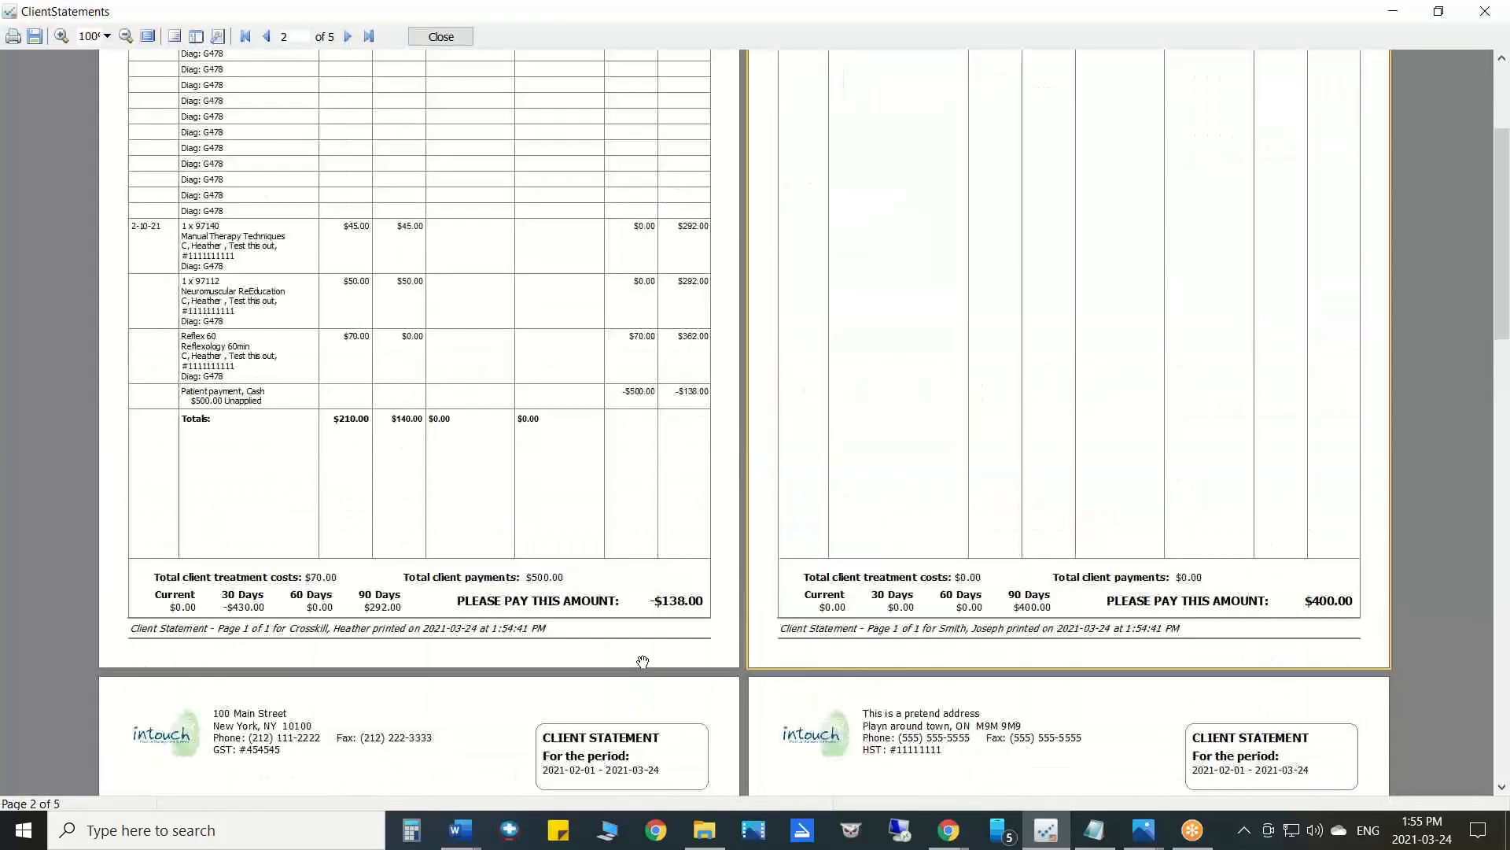
pyautogui.click(441, 37)
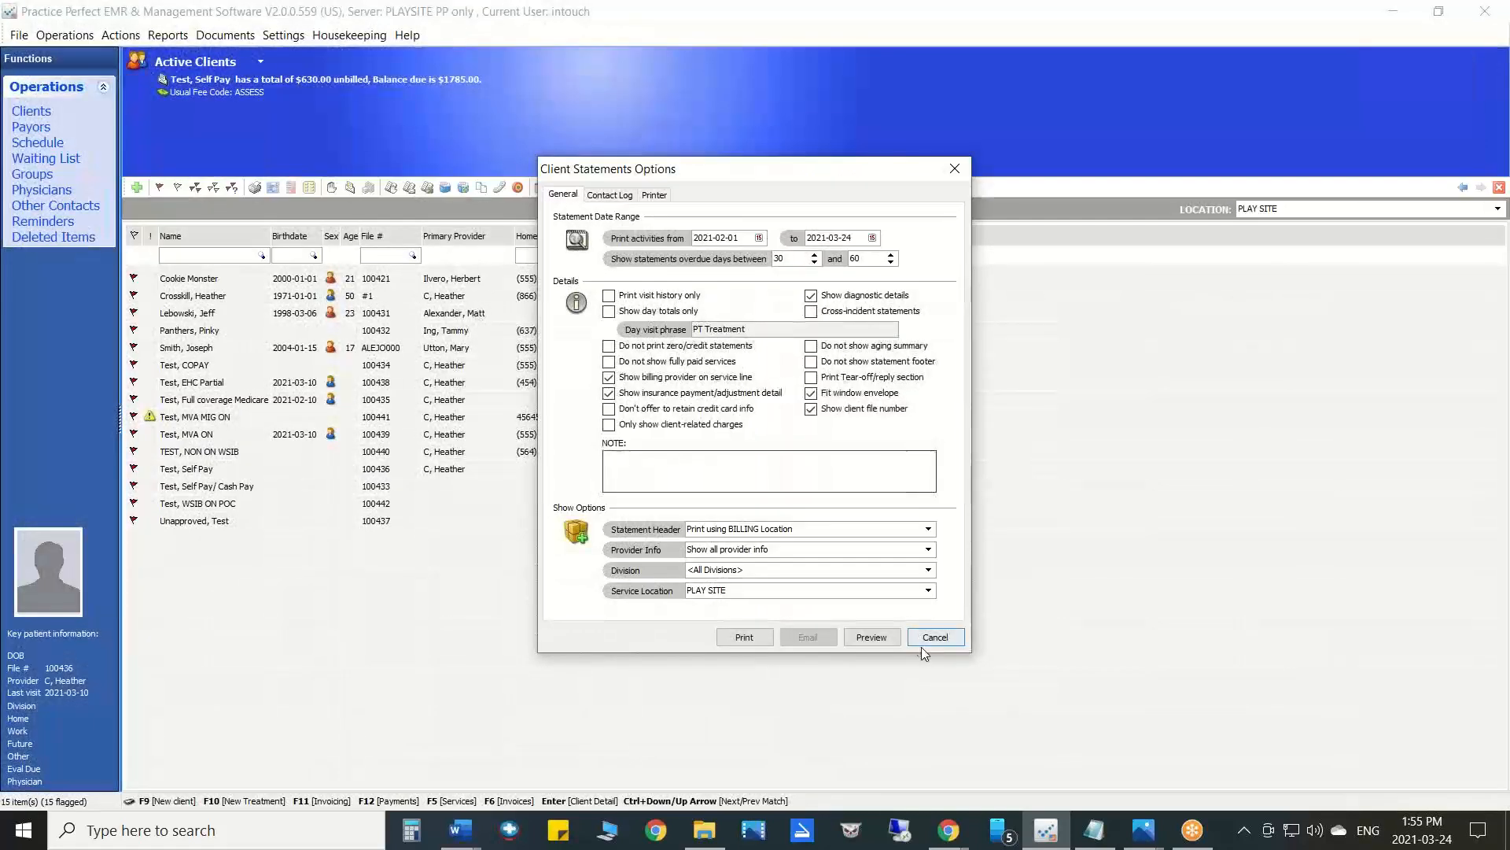
pyautogui.click(933, 638)
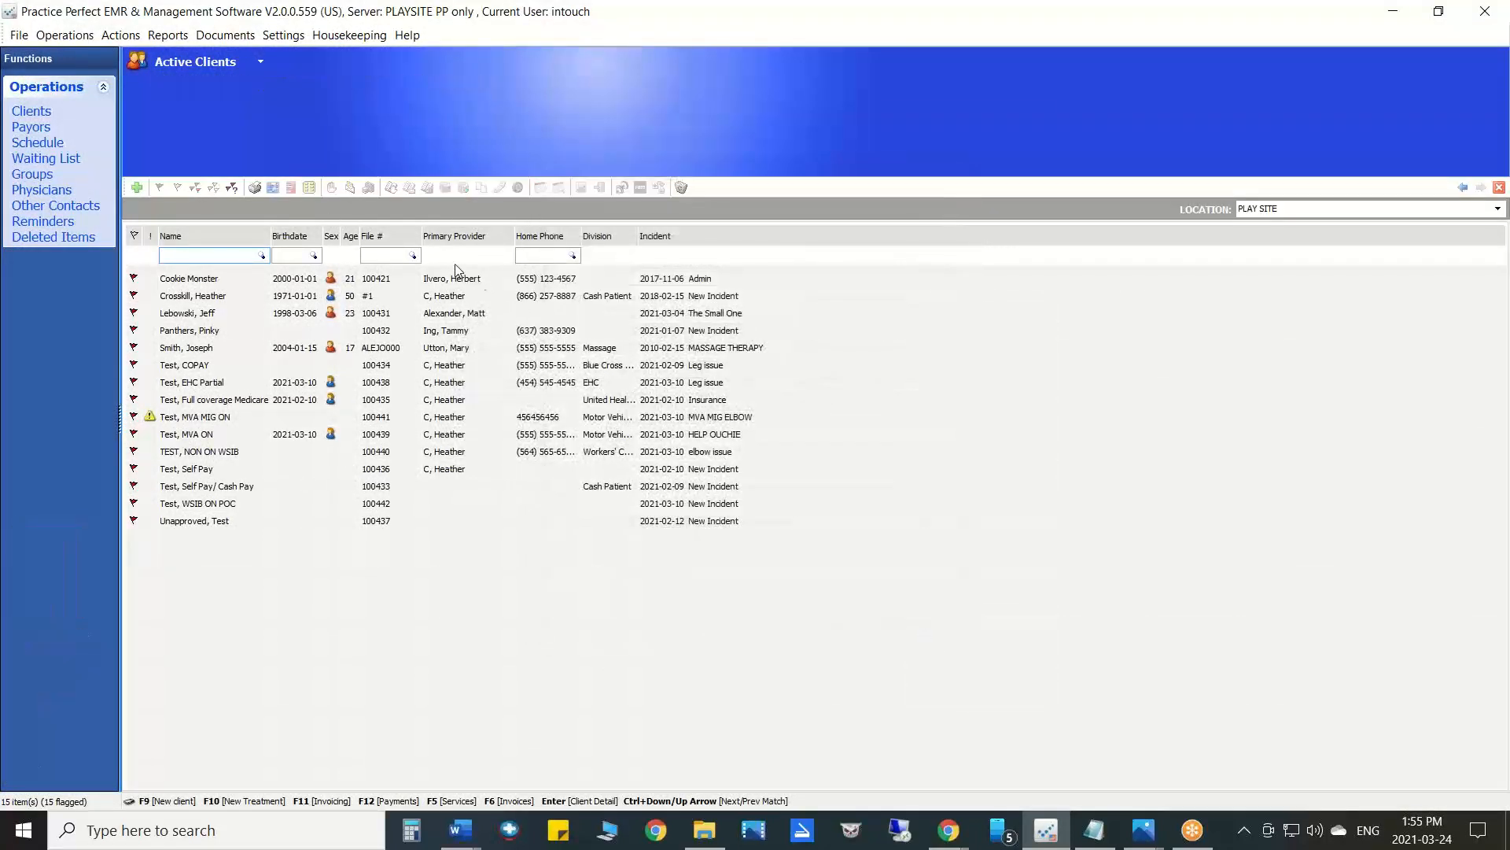
# - Open the account statements options for the flagged clients and set the end of the date range to 2021-03-24
pyautogui.click(273, 188)
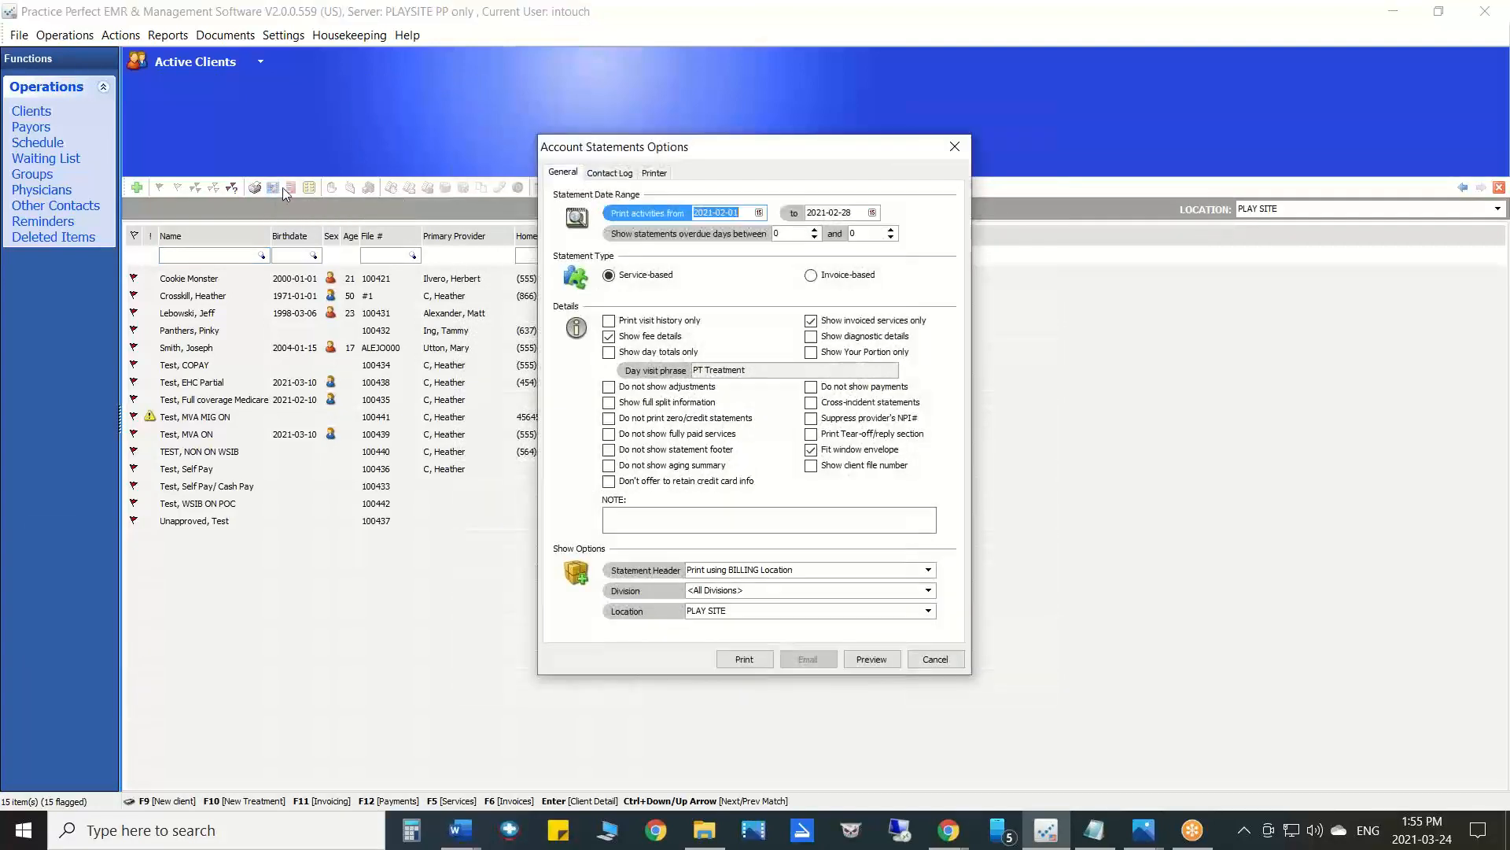
pyautogui.click(873, 212)
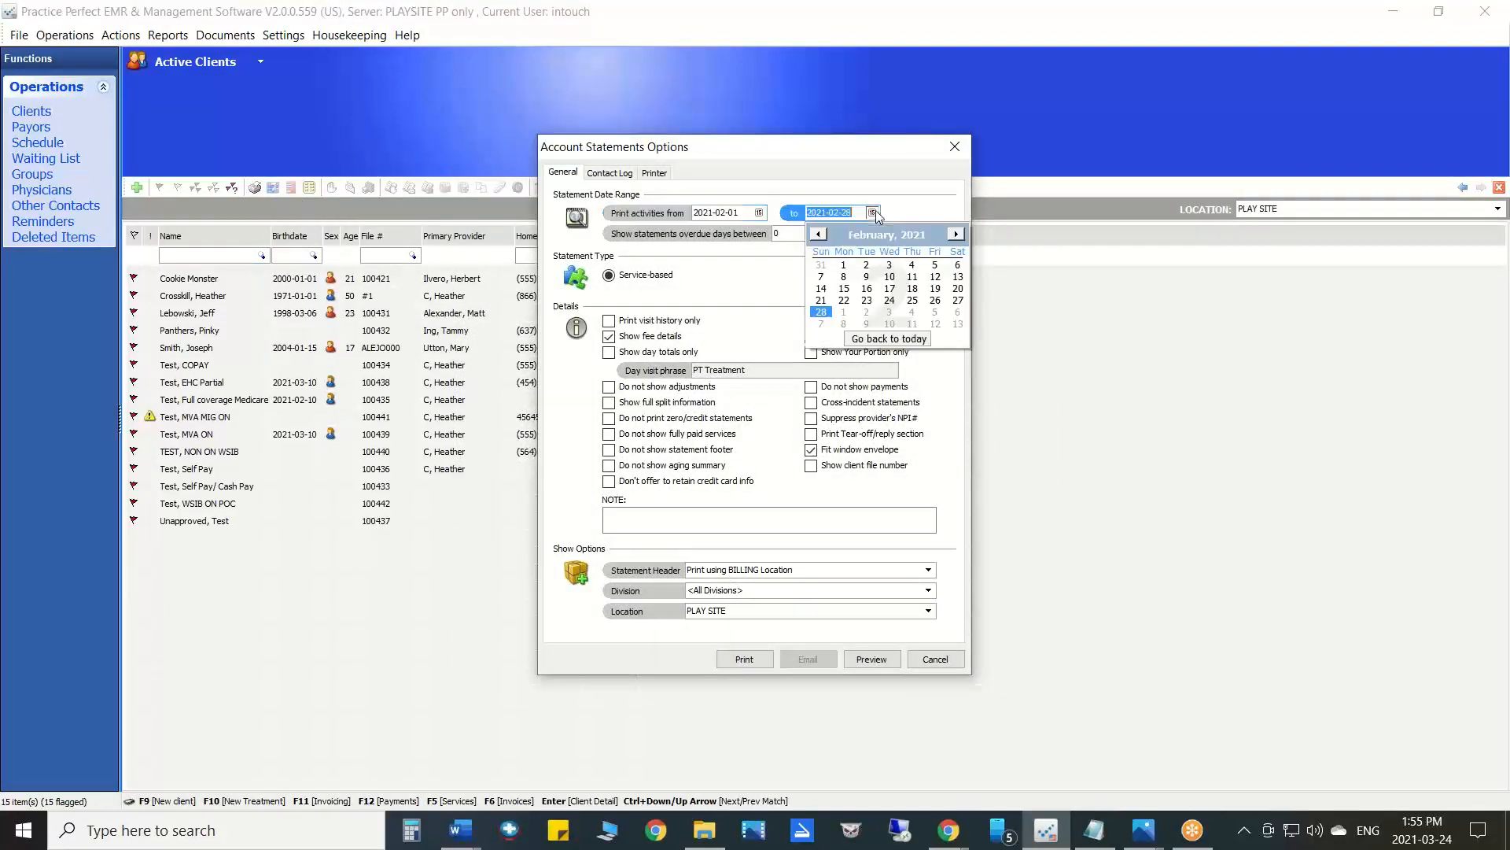
pyautogui.click(956, 234)
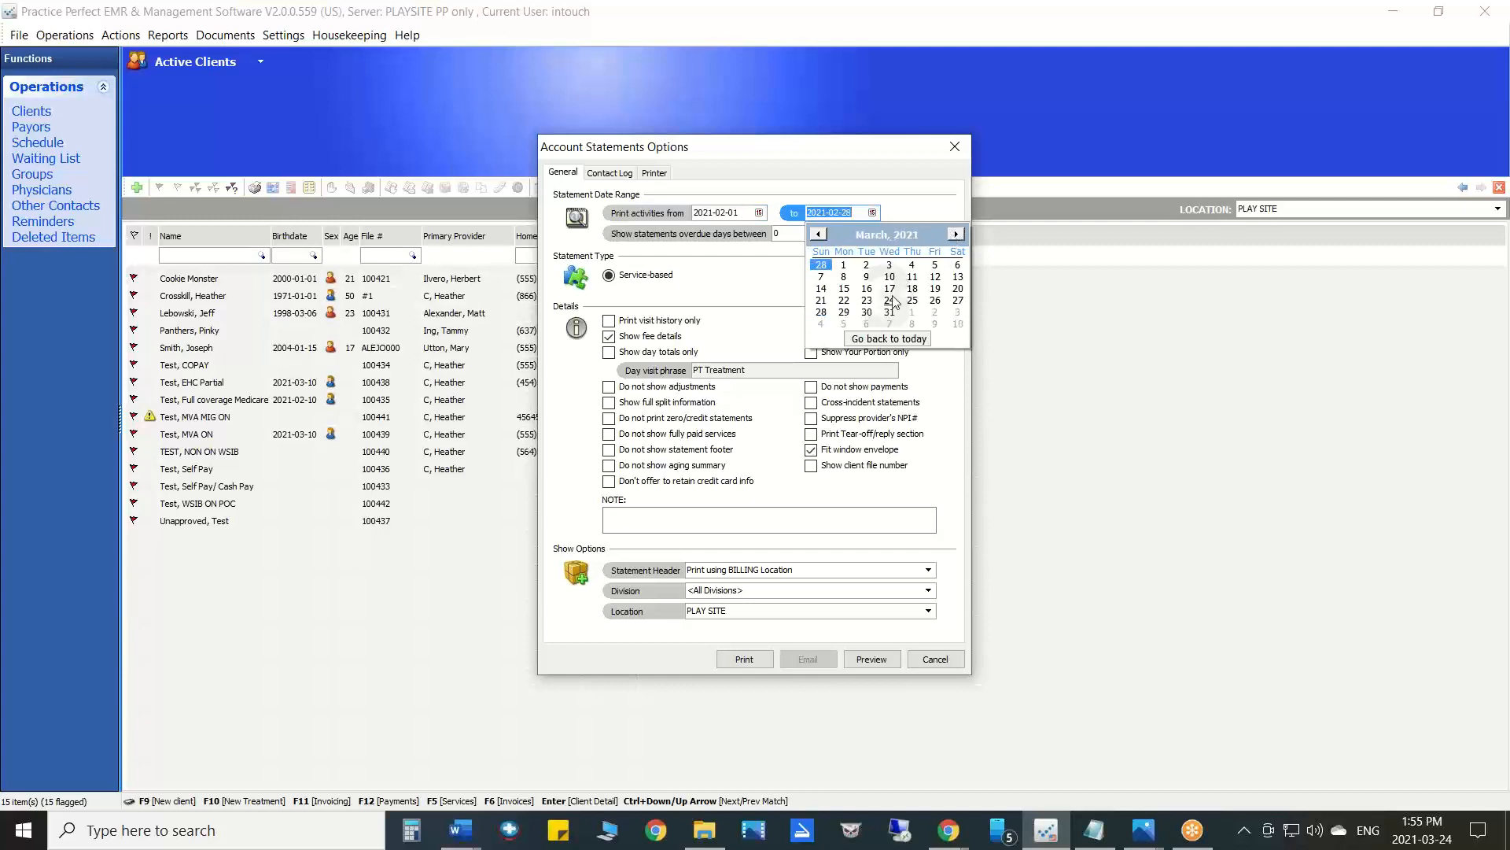
pyautogui.click(889, 300)
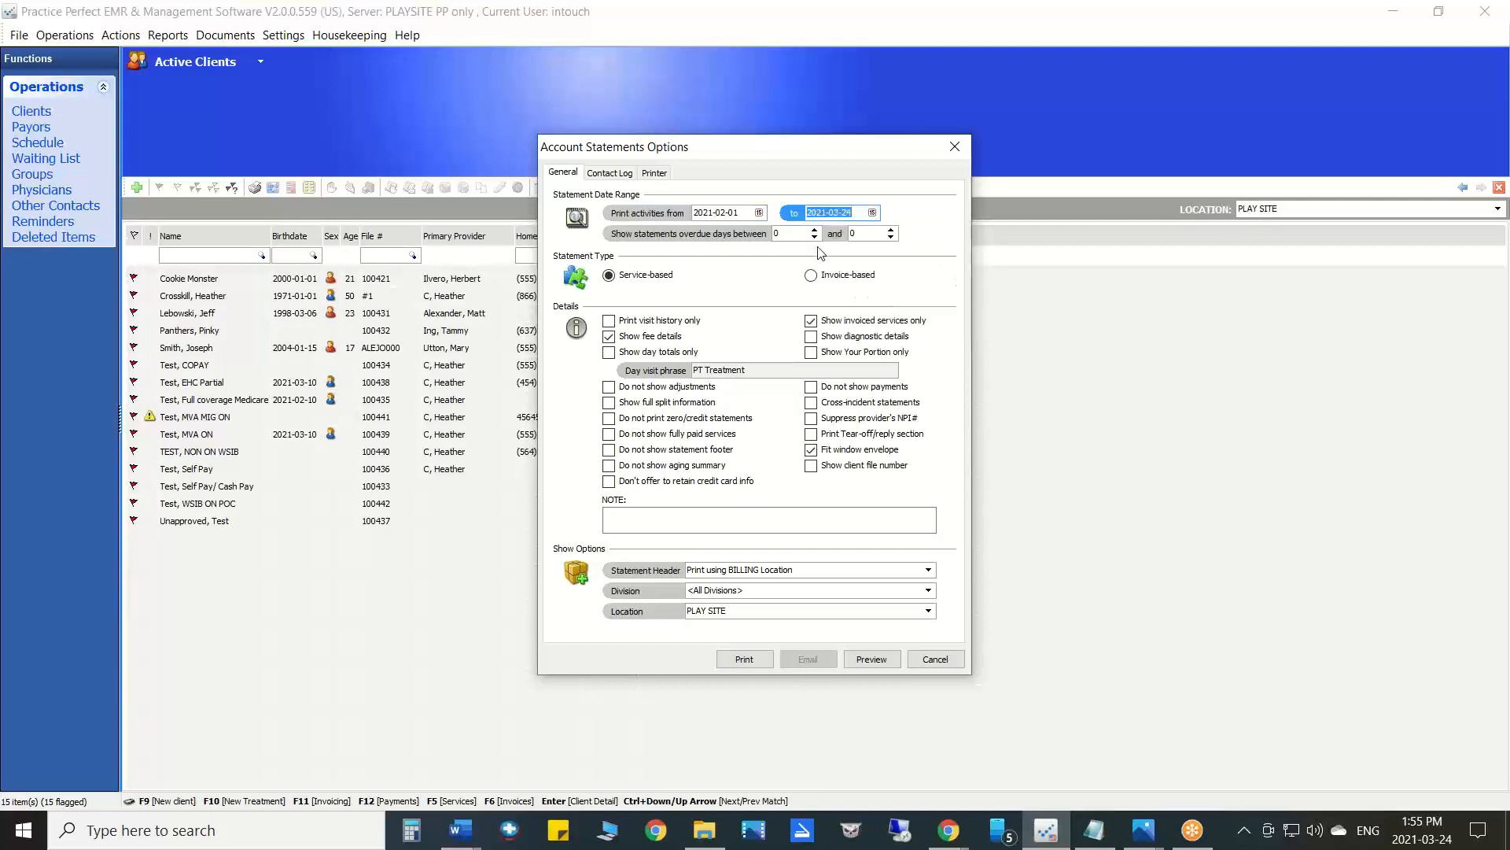
# - Preview the account statements and look through their pages, leave without printing, and select the first client in the list
pyautogui.click(879, 661)
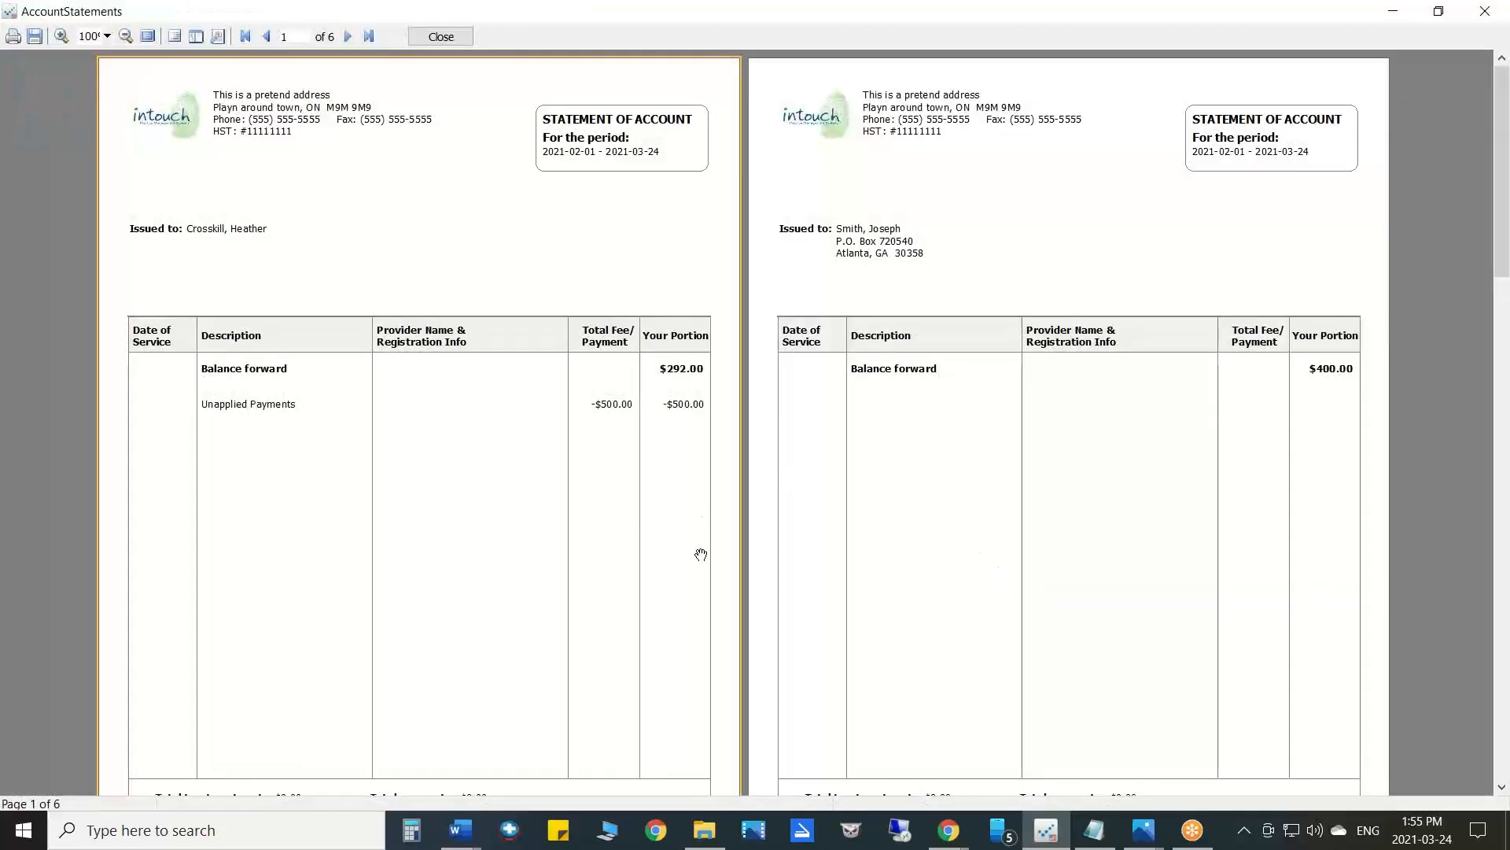
pyautogui.scroll(-10, 701, 554)
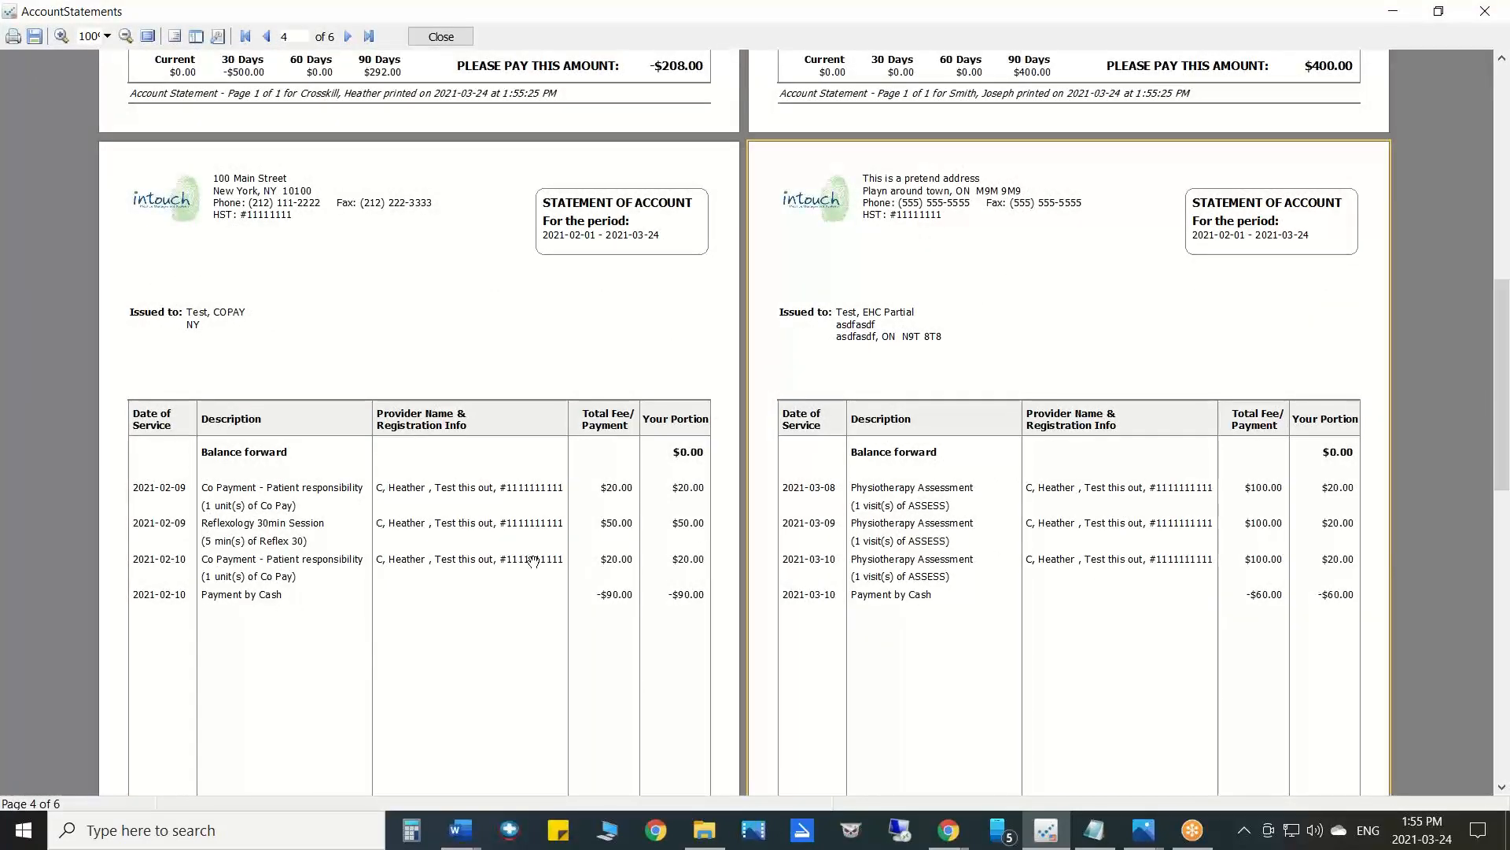
pyautogui.scroll(-3, 543, 523)
pyautogui.scroll(1, 540, 519)
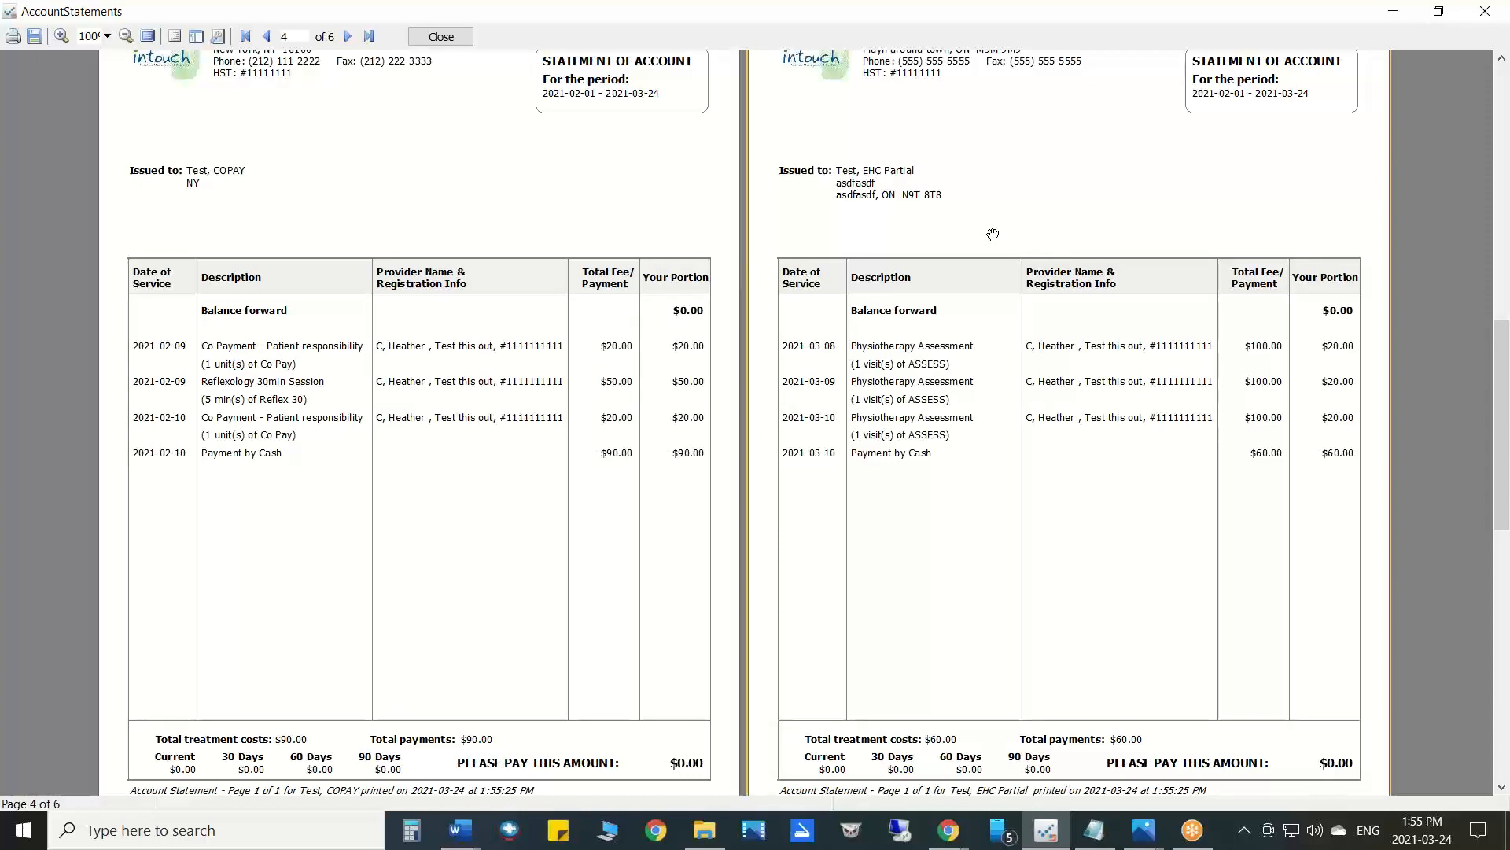
pyautogui.click(441, 37)
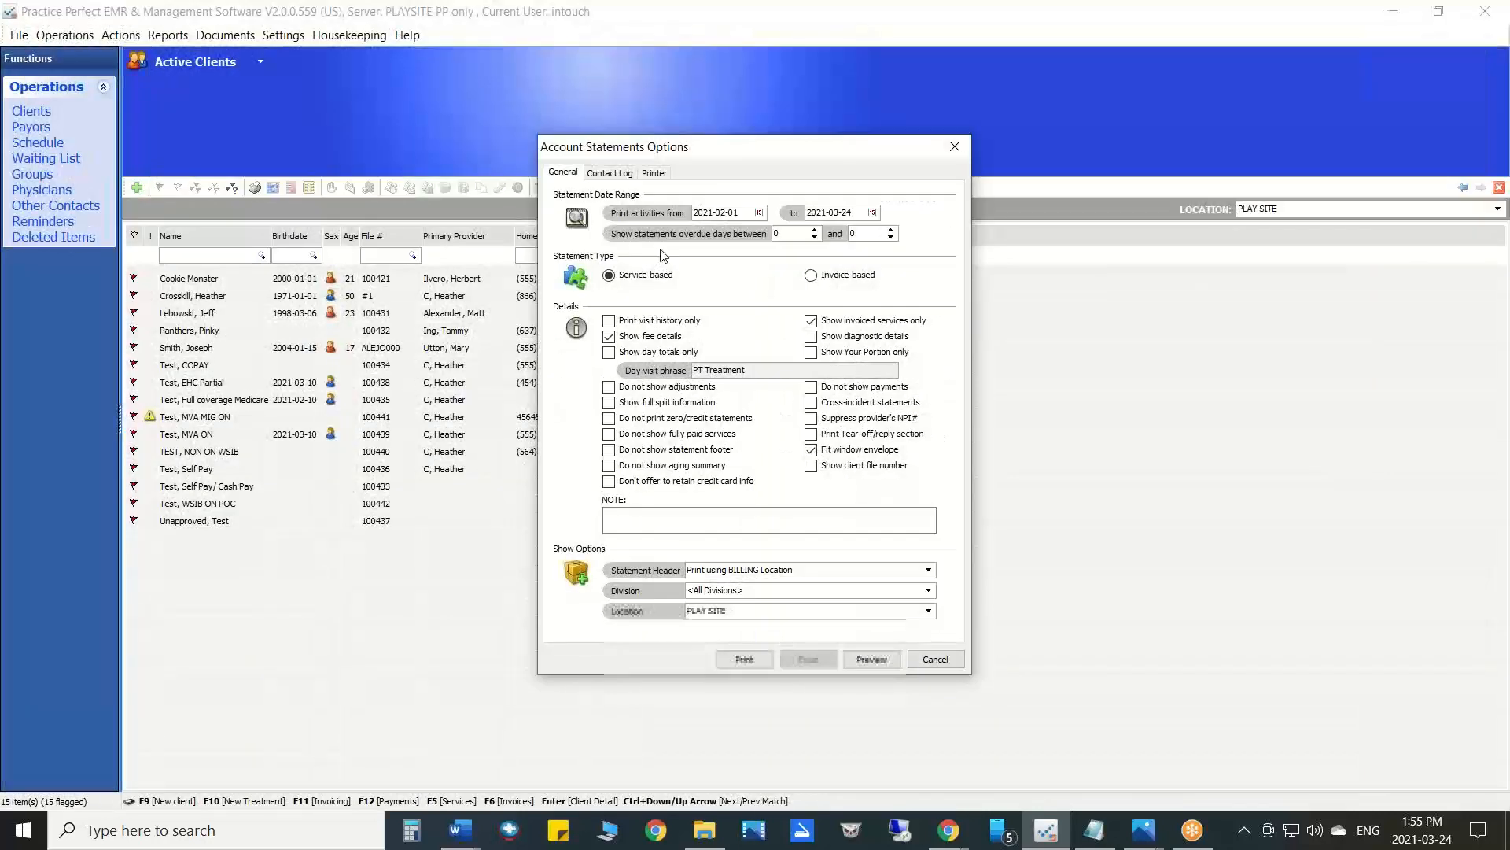
pyautogui.press('Escape')
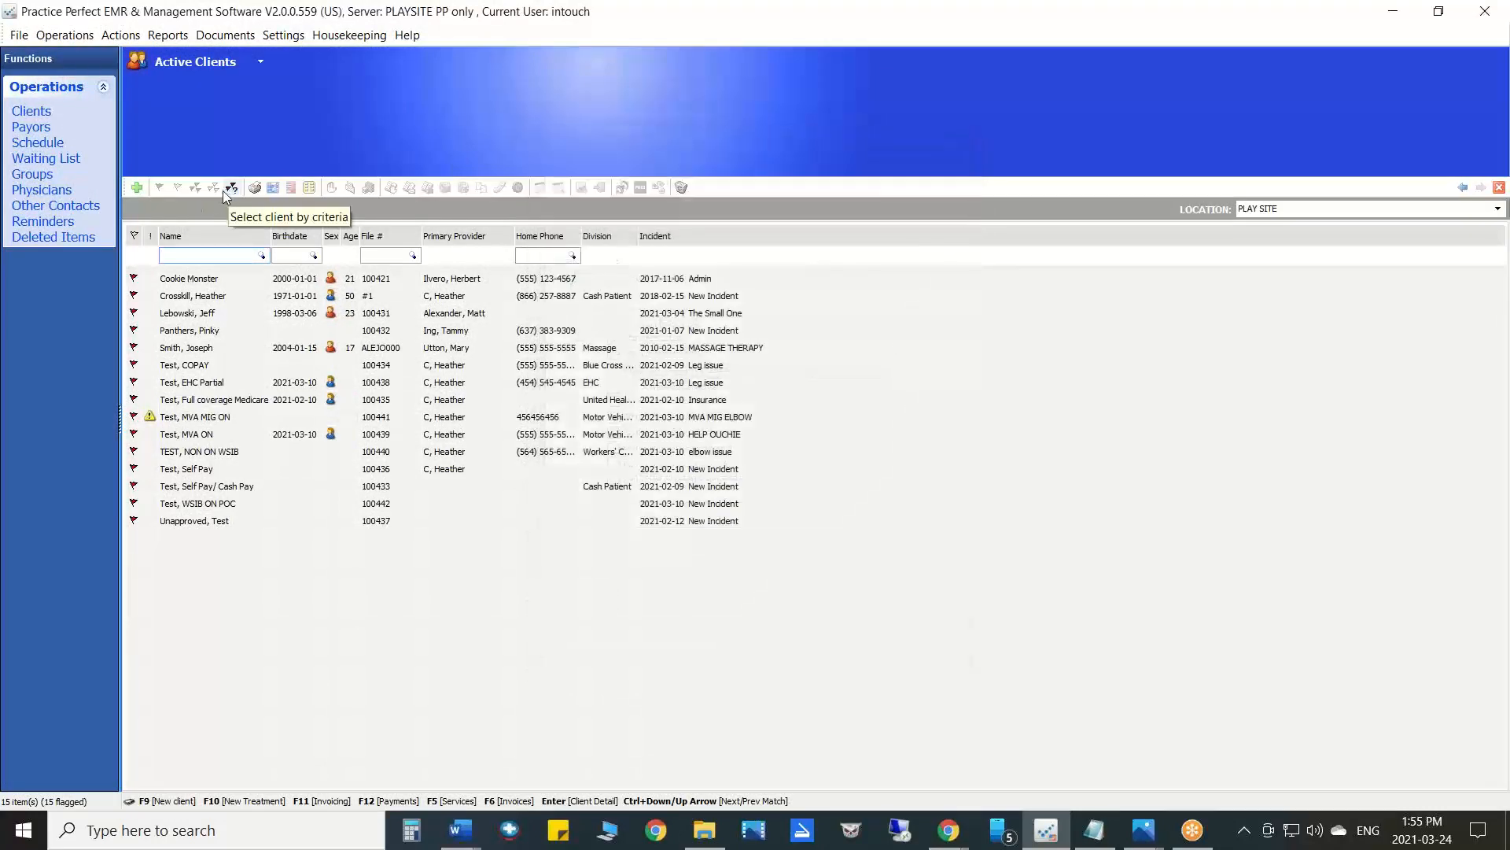
pyautogui.click(190, 279)
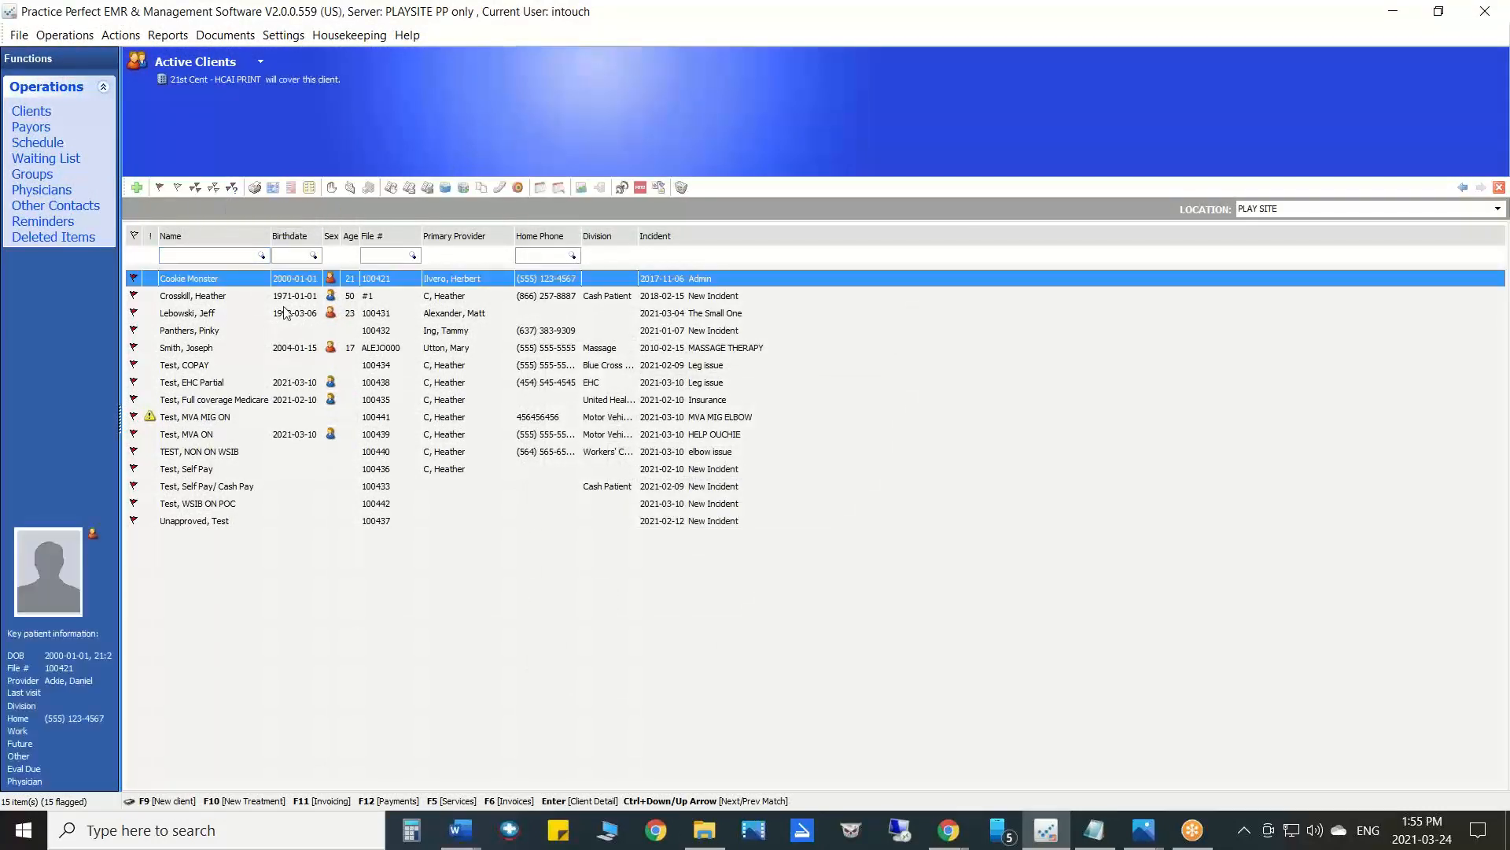
# - Switch to the Practice Perfect Learning Centre page in Chrome and look through its tutorial list, including Payments and Remittances
pyautogui.moveTo(952, 840)
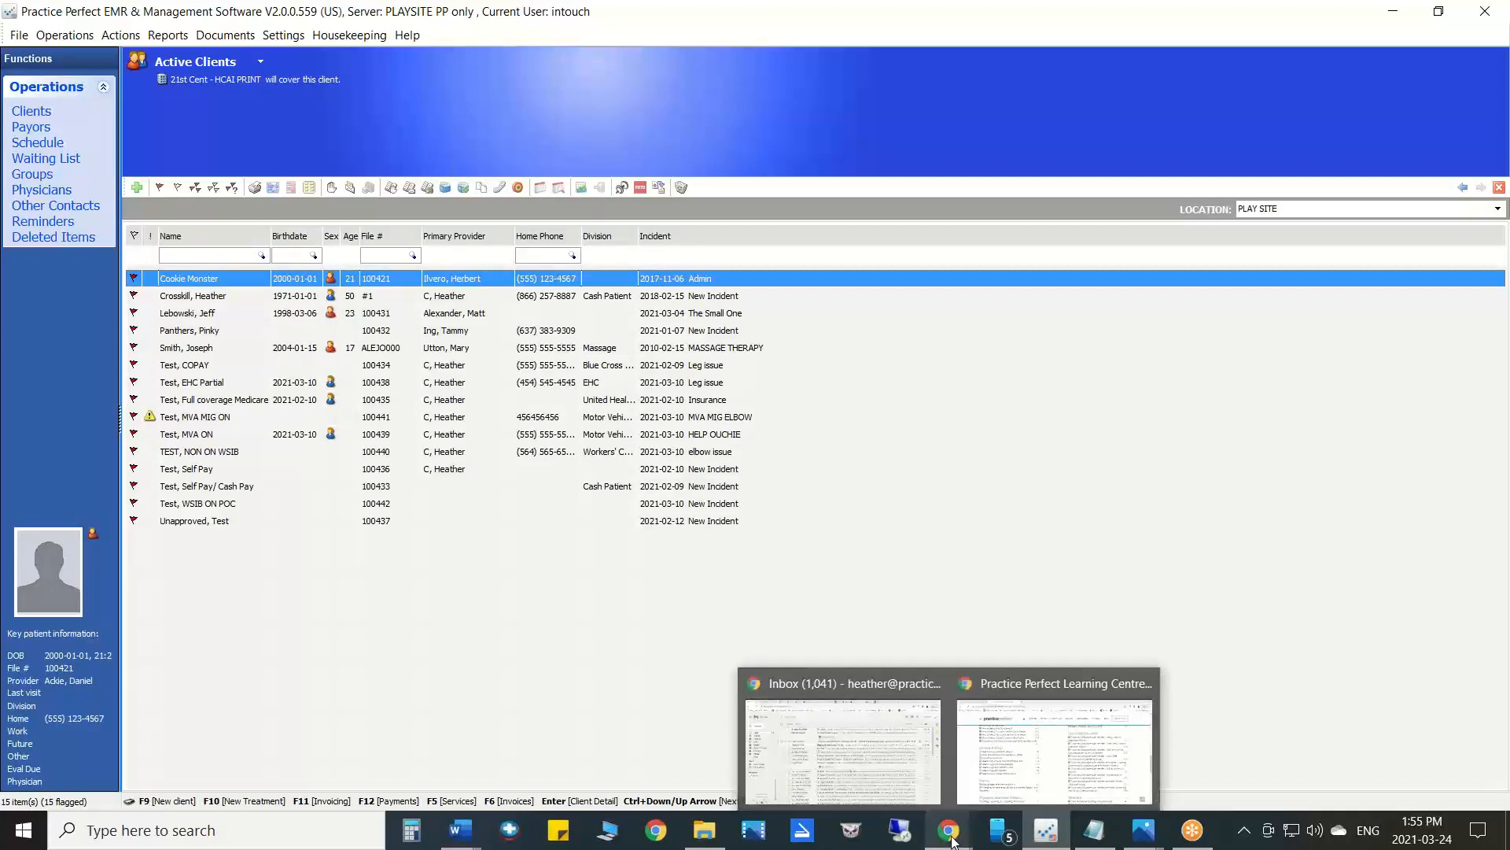
pyautogui.moveTo(1016, 761)
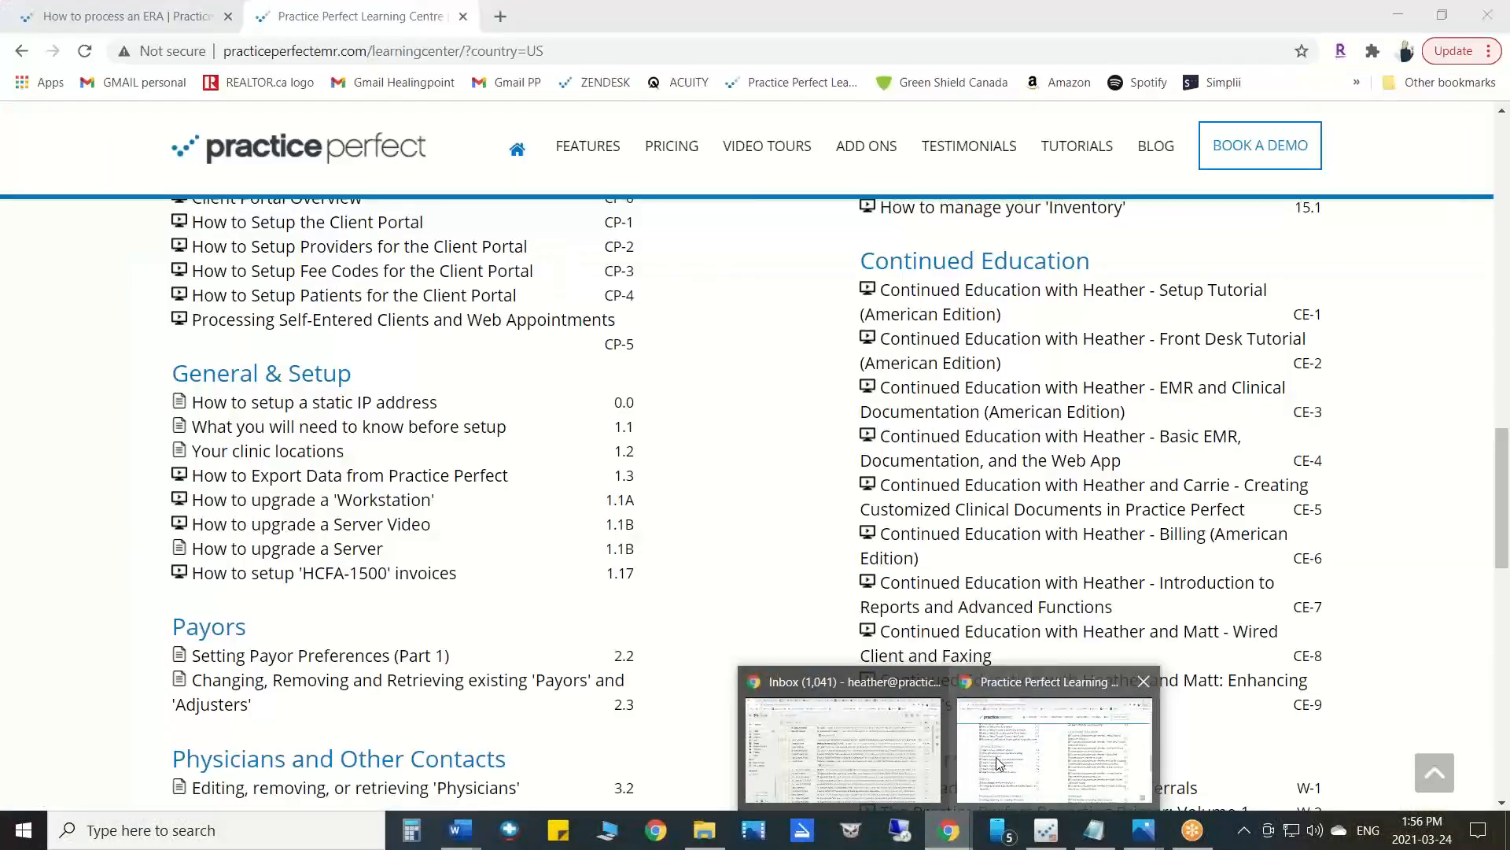
pyautogui.click(998, 762)
pyautogui.scroll(1, 751, 470)
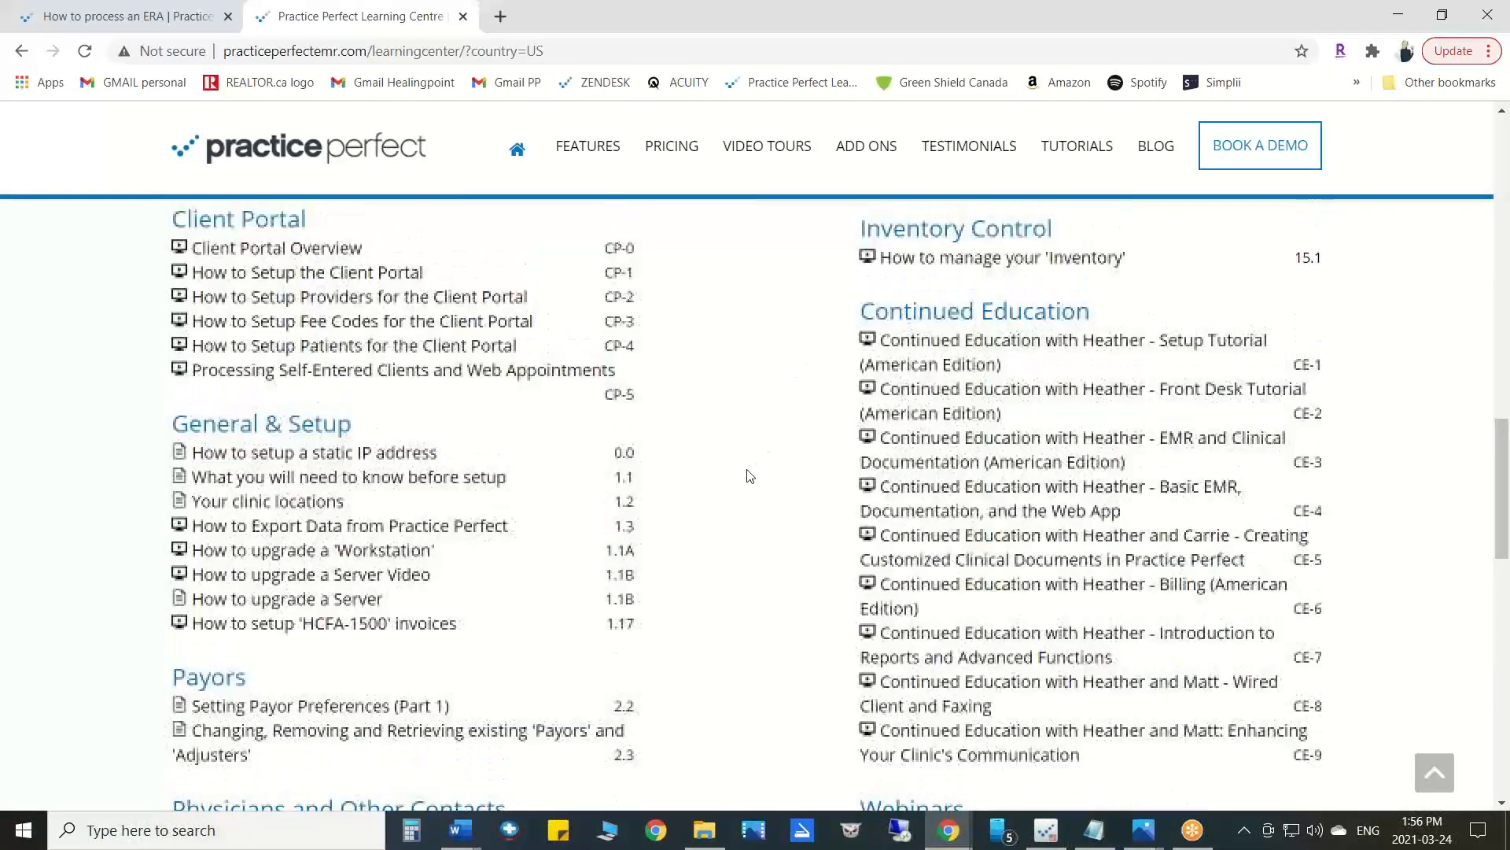
pyautogui.scroll(12, 751, 476)
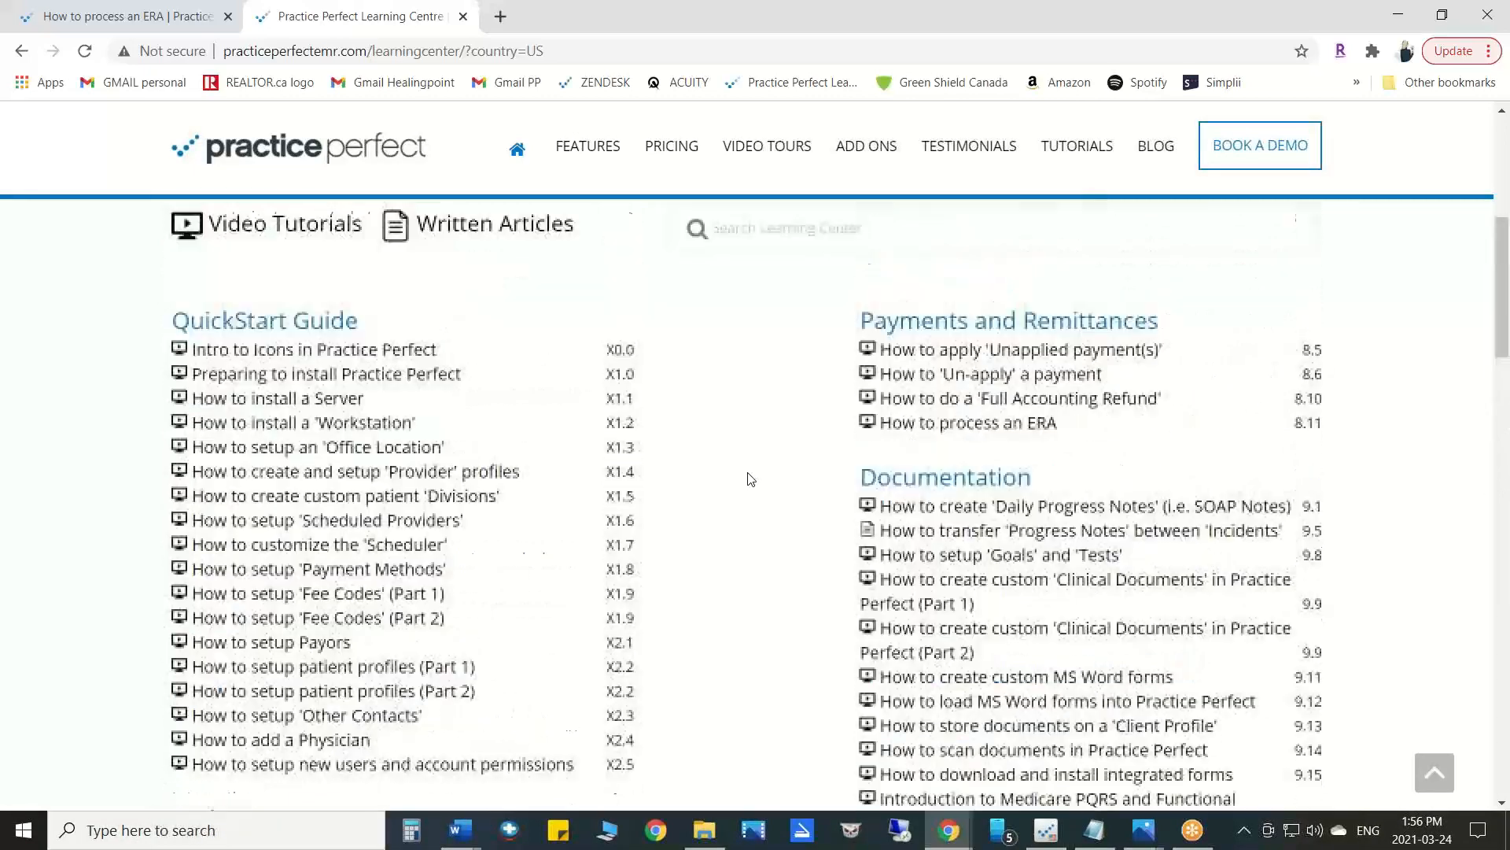
pyautogui.scroll(6, 751, 478)
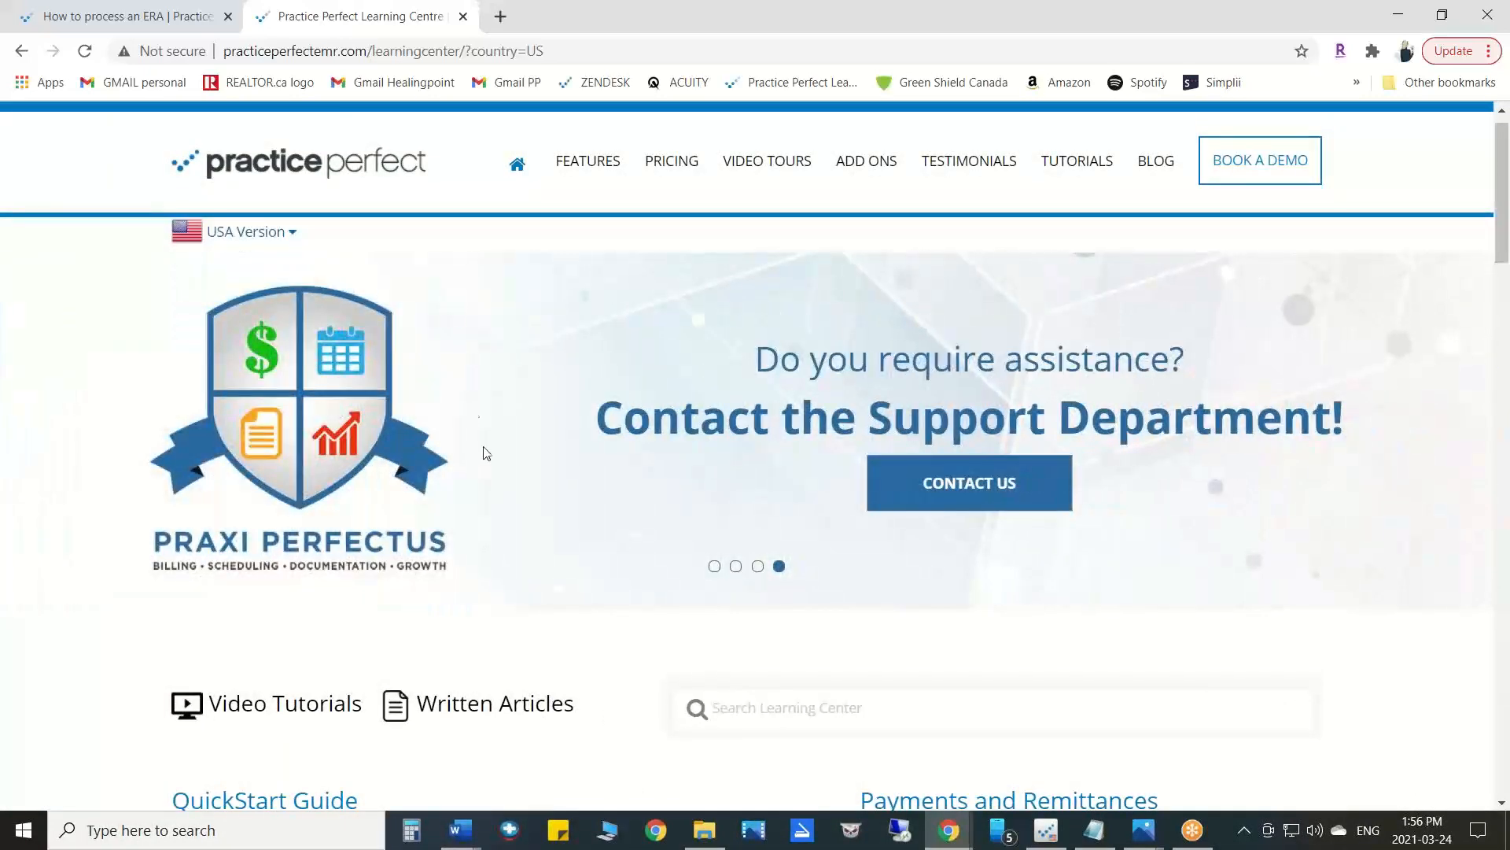
pyautogui.scroll(-4, 484, 453)
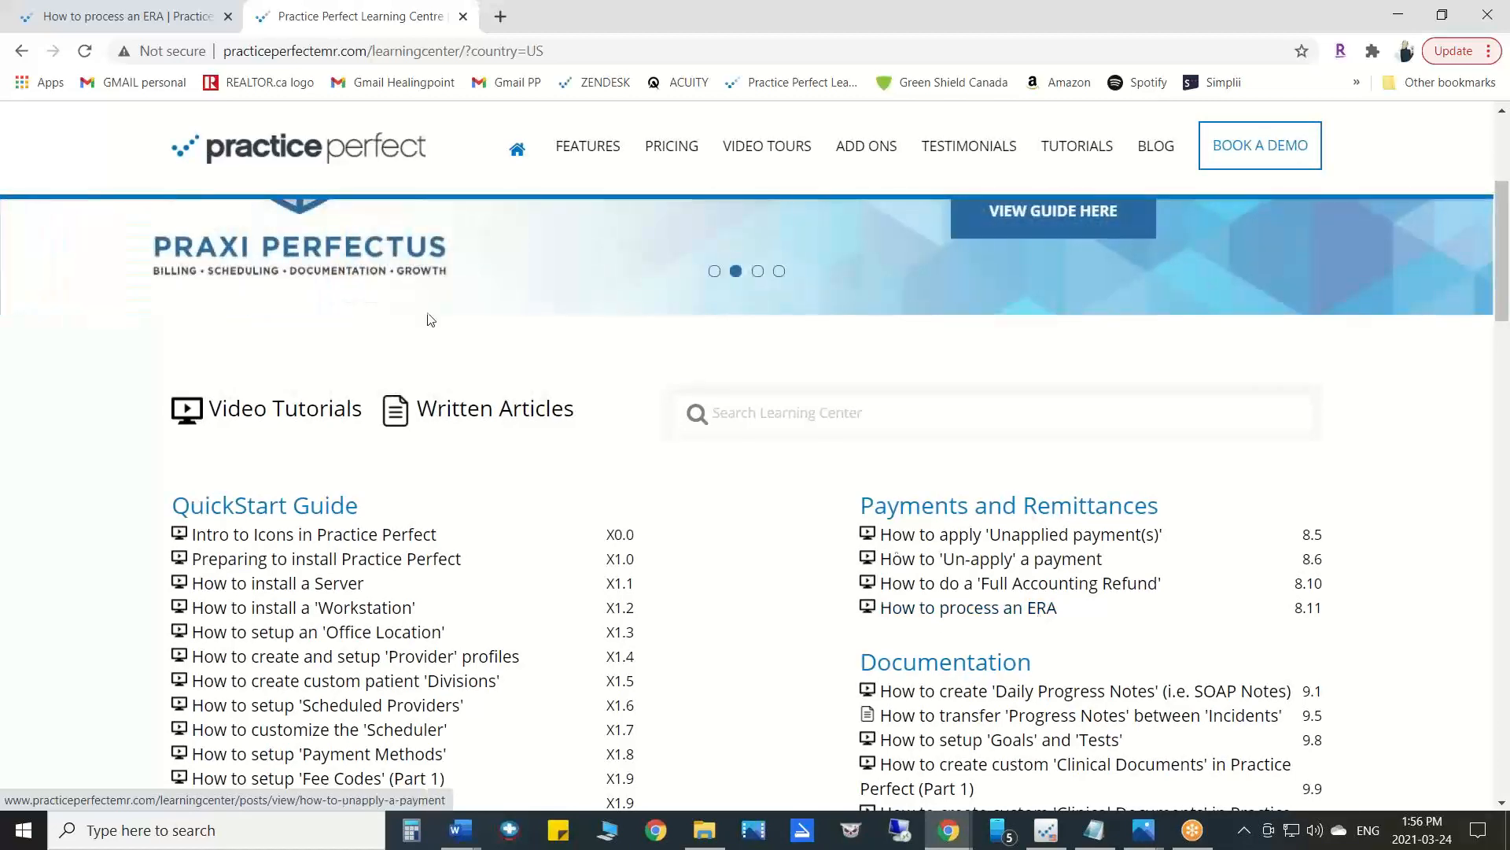
# - Show the 8.11 'How to process an ERA' tutorial page and look at its video and description
pyautogui.click(98, 18)
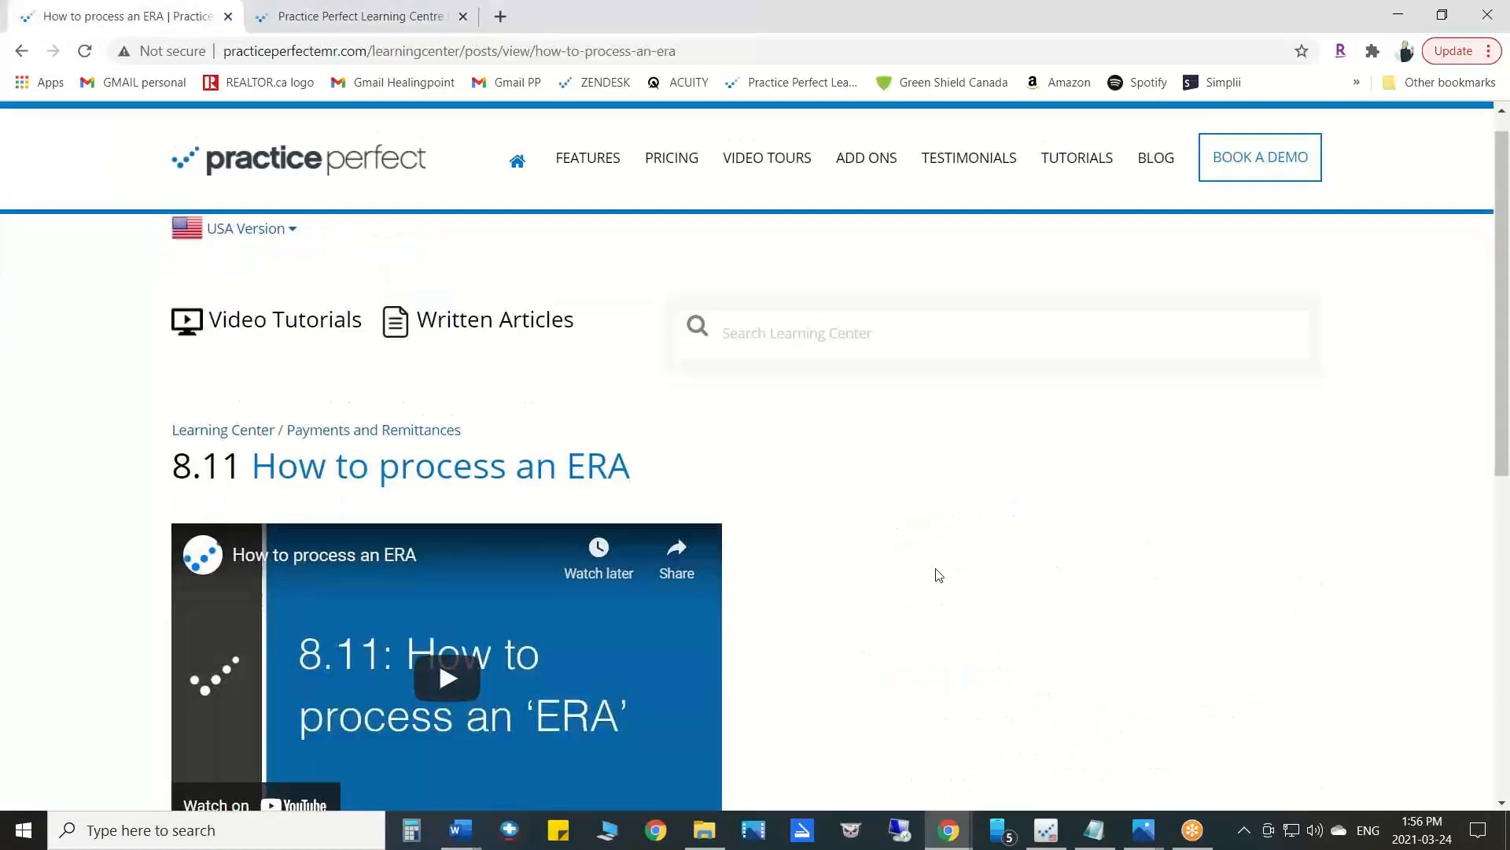
pyautogui.scroll(-2, 939, 575)
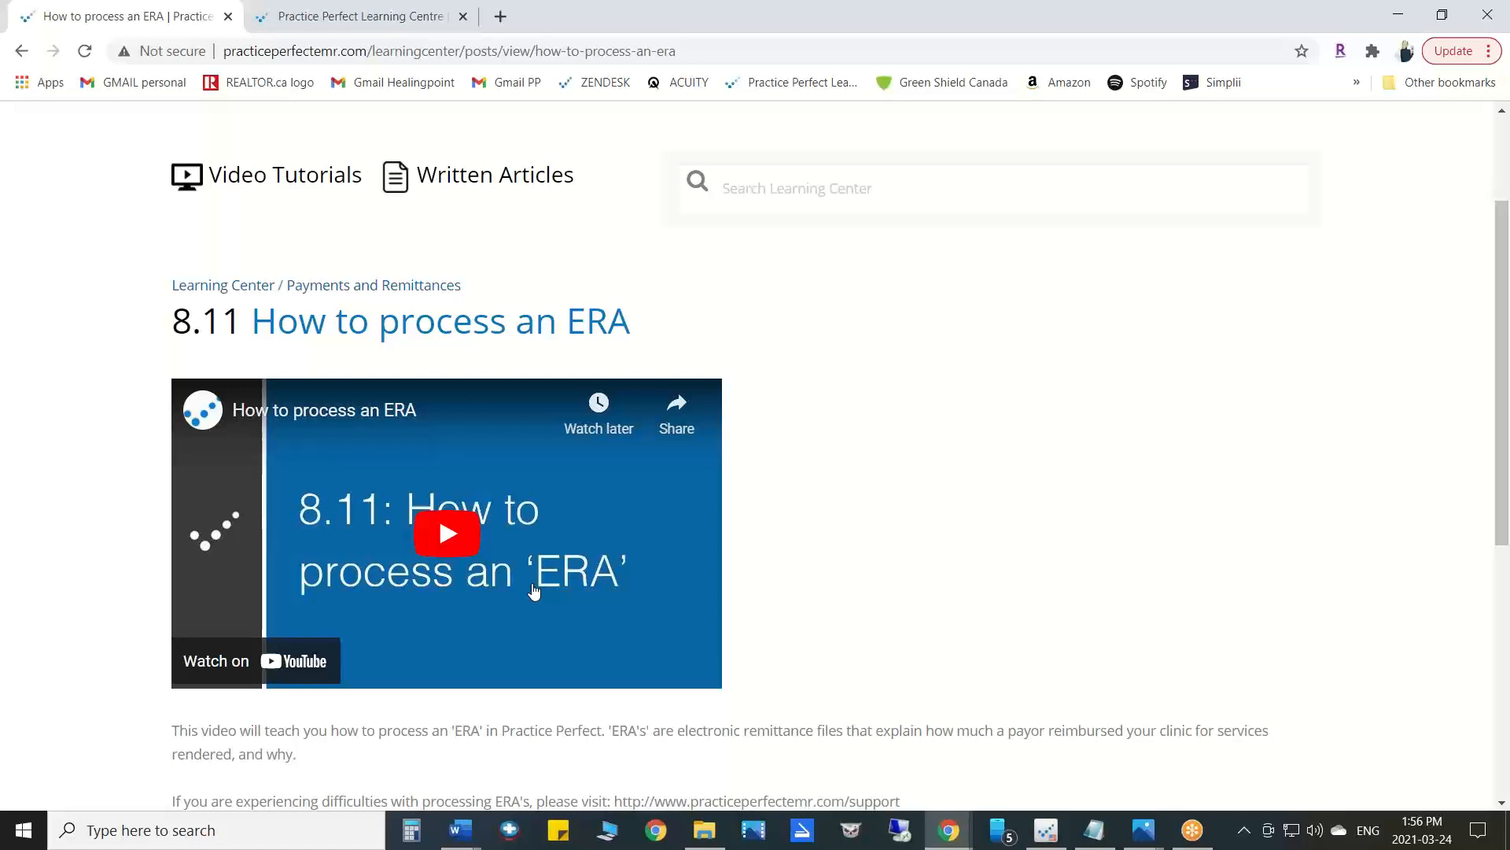
# - Switch back to Practice Perfect, show the About information, mark the support contact details, and close it
pyautogui.click(1047, 832)
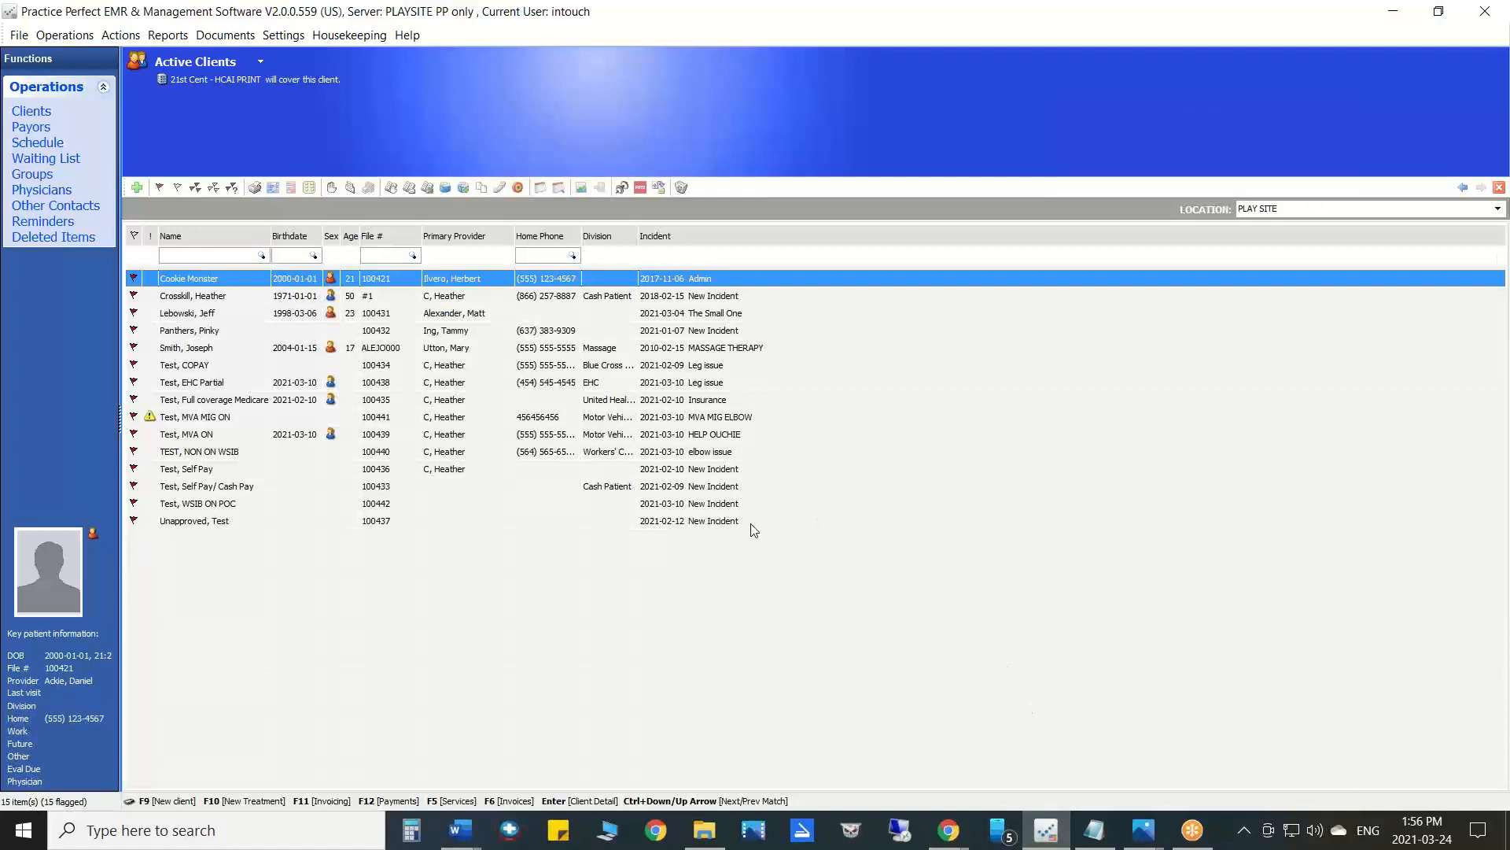
pyautogui.click(406, 37)
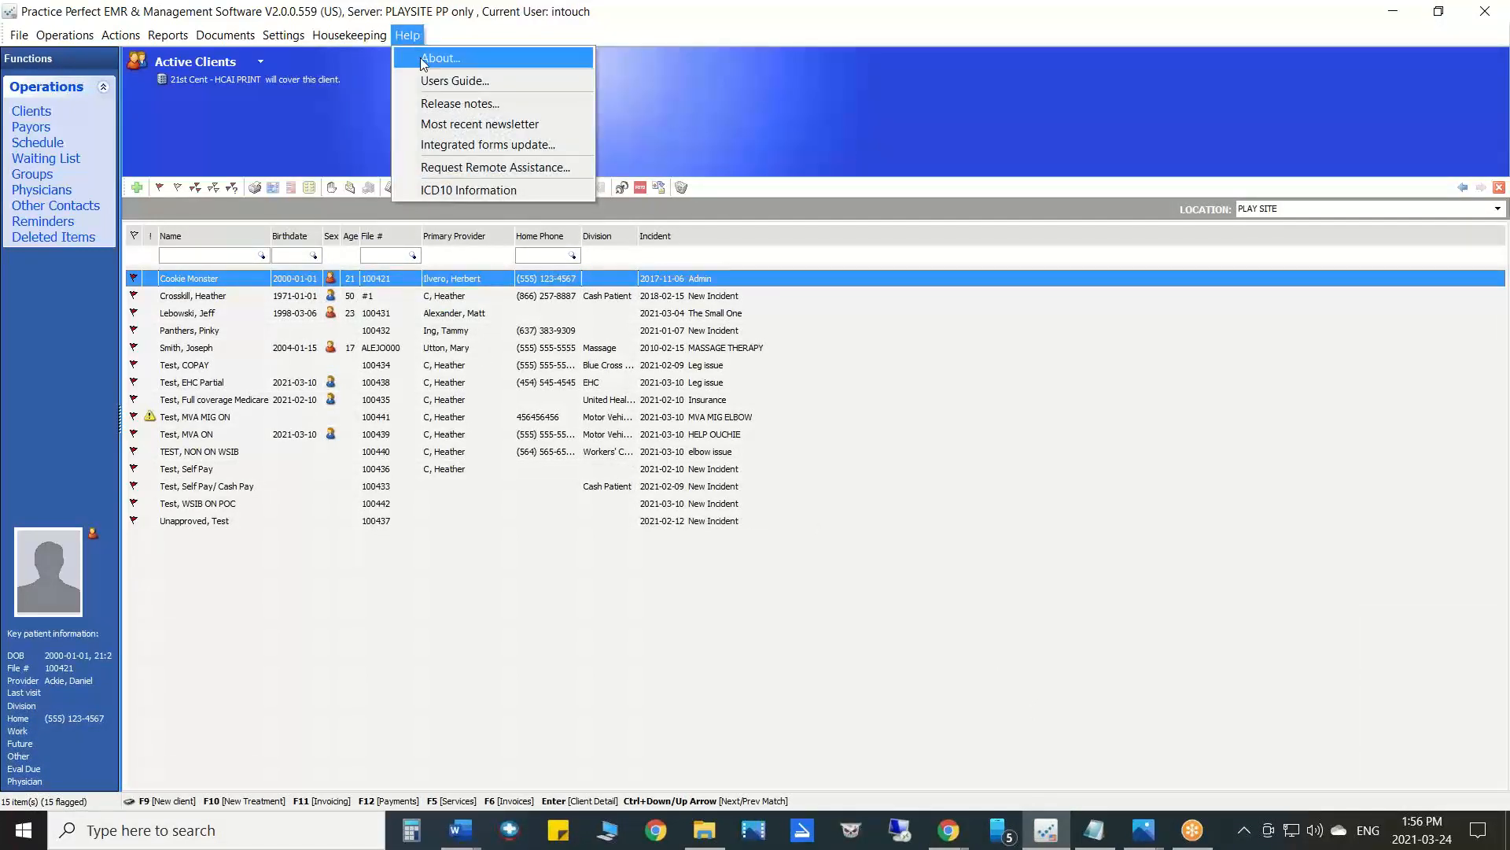
pyautogui.click(420, 58)
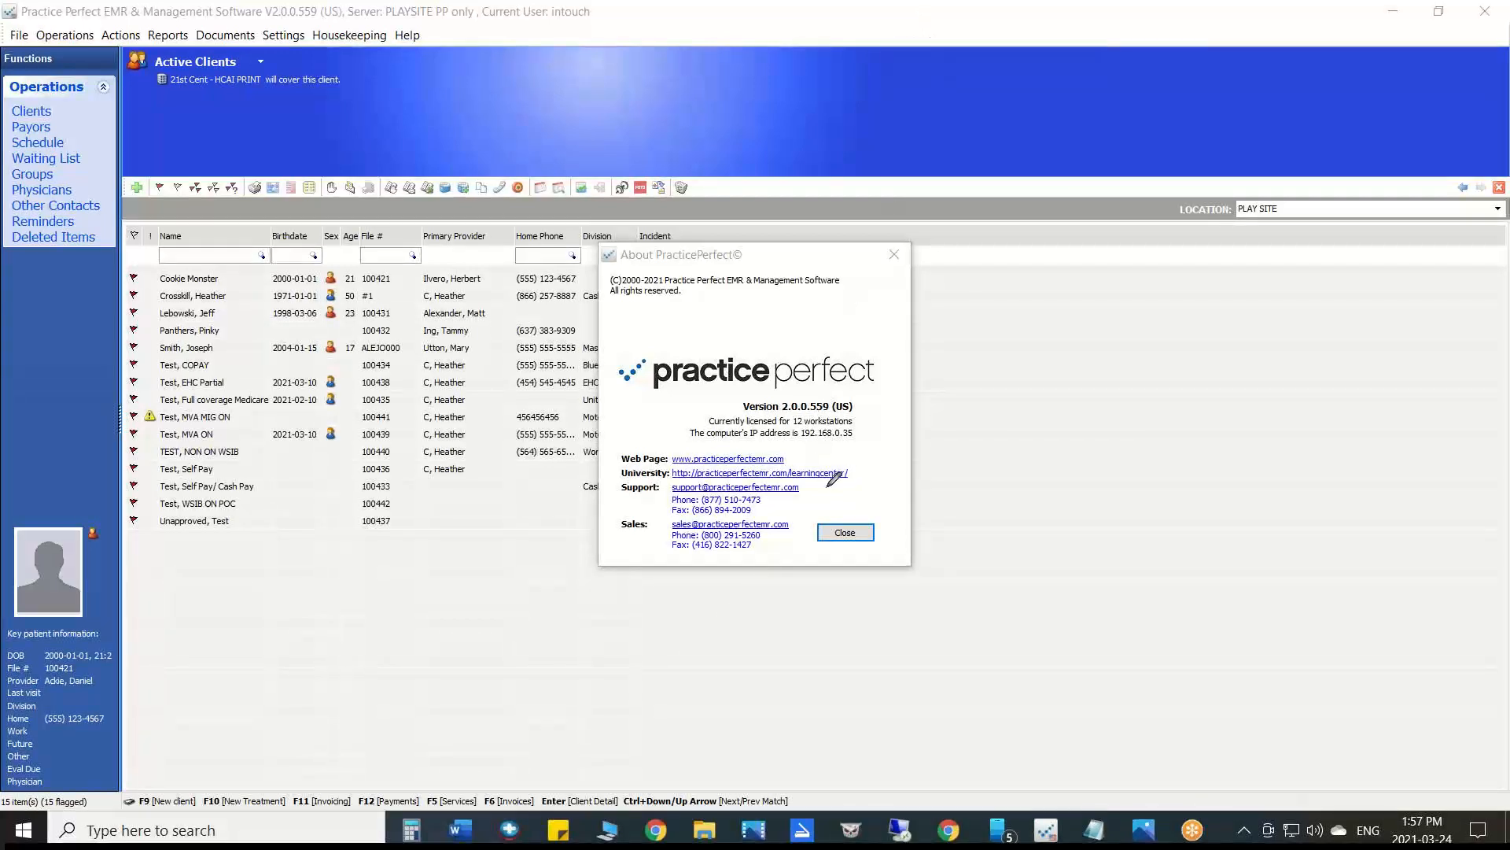
pyautogui.moveTo(826, 487)
pyautogui.mouseDown()
pyautogui.moveTo(614, 466)
pyautogui.moveTo(643, 513)
pyautogui.moveTo(814, 516)
pyautogui.moveTo(833, 478)
pyautogui.mouseUp()
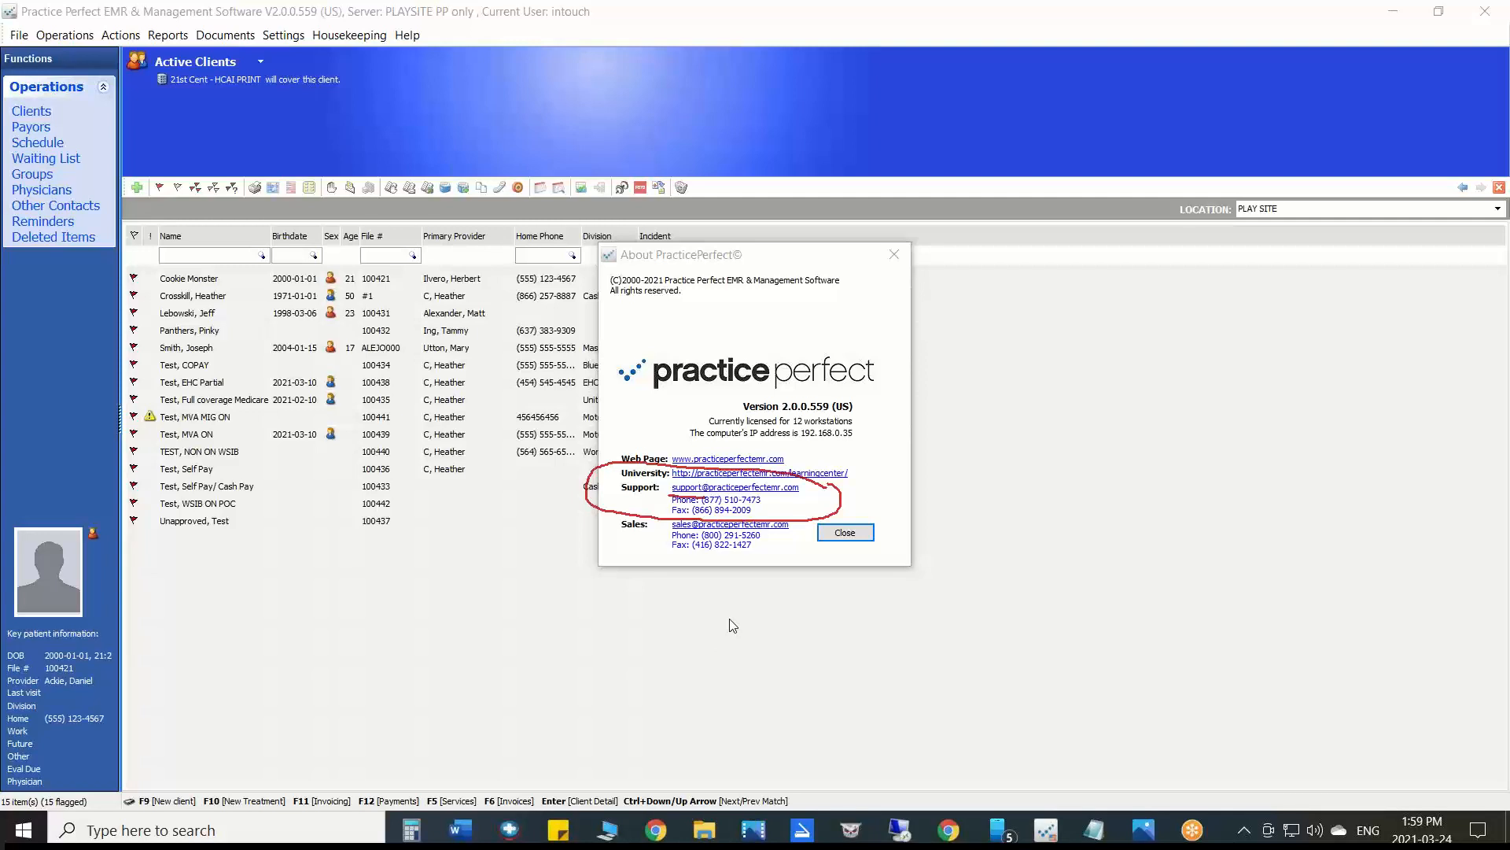
pyautogui.click(846, 533)
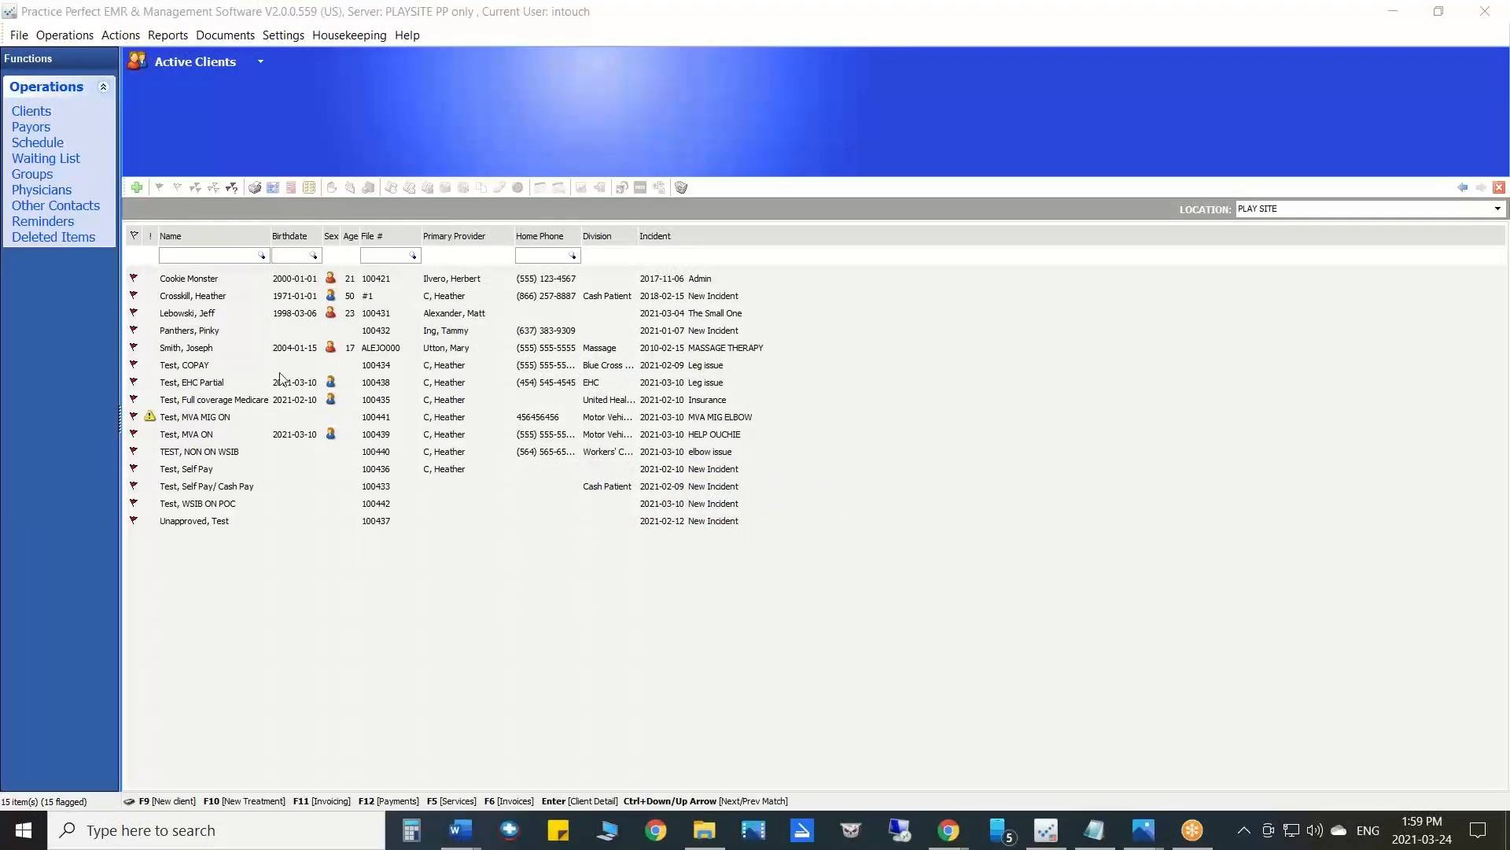
# - Go to the Payors list and flag the **Medicare payor for batch invoicing
pyautogui.click(31, 127)
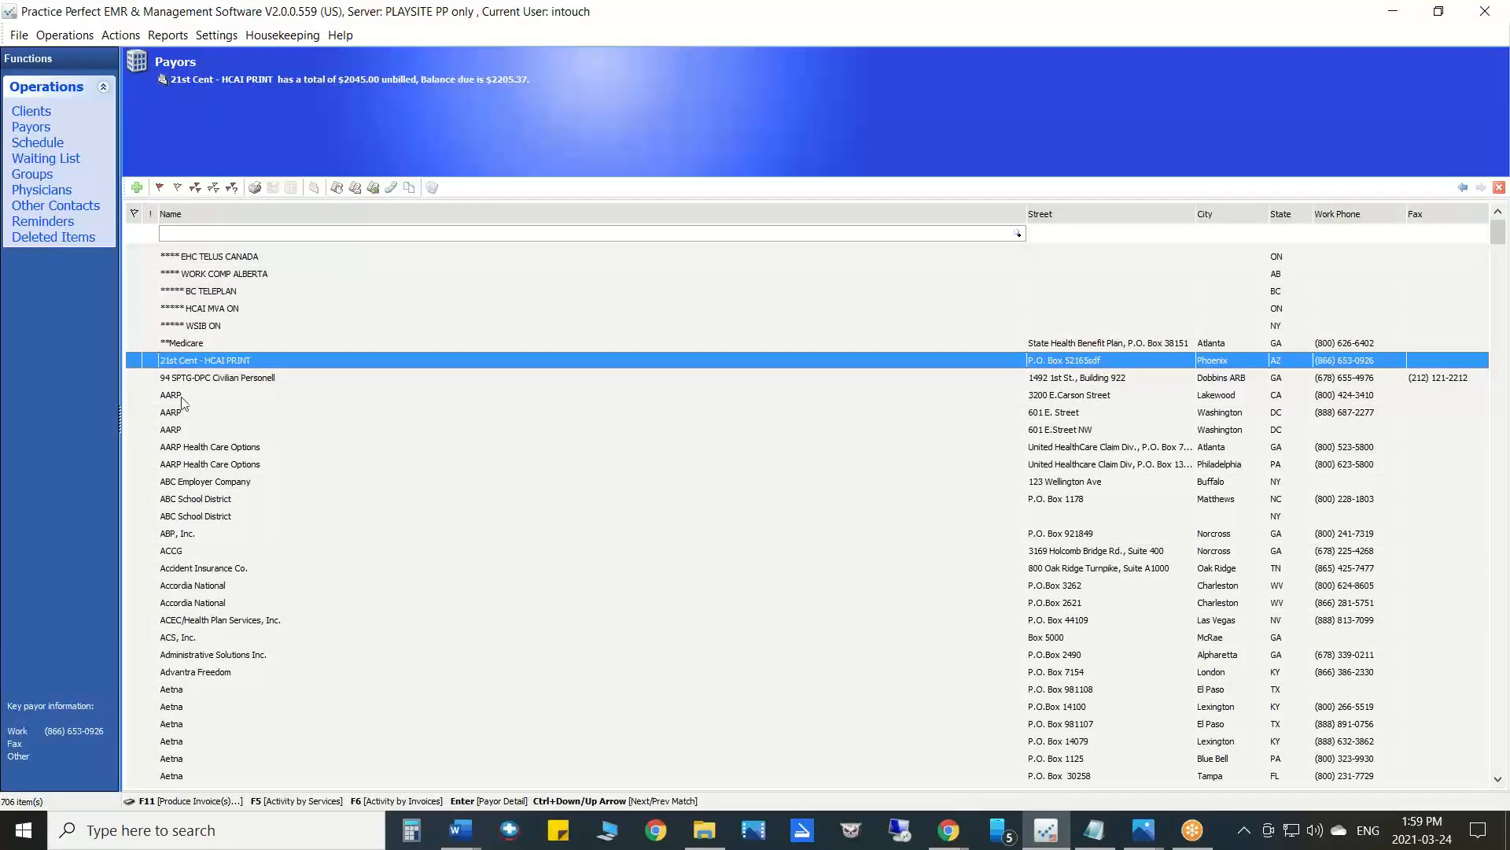
pyautogui.click(149, 344)
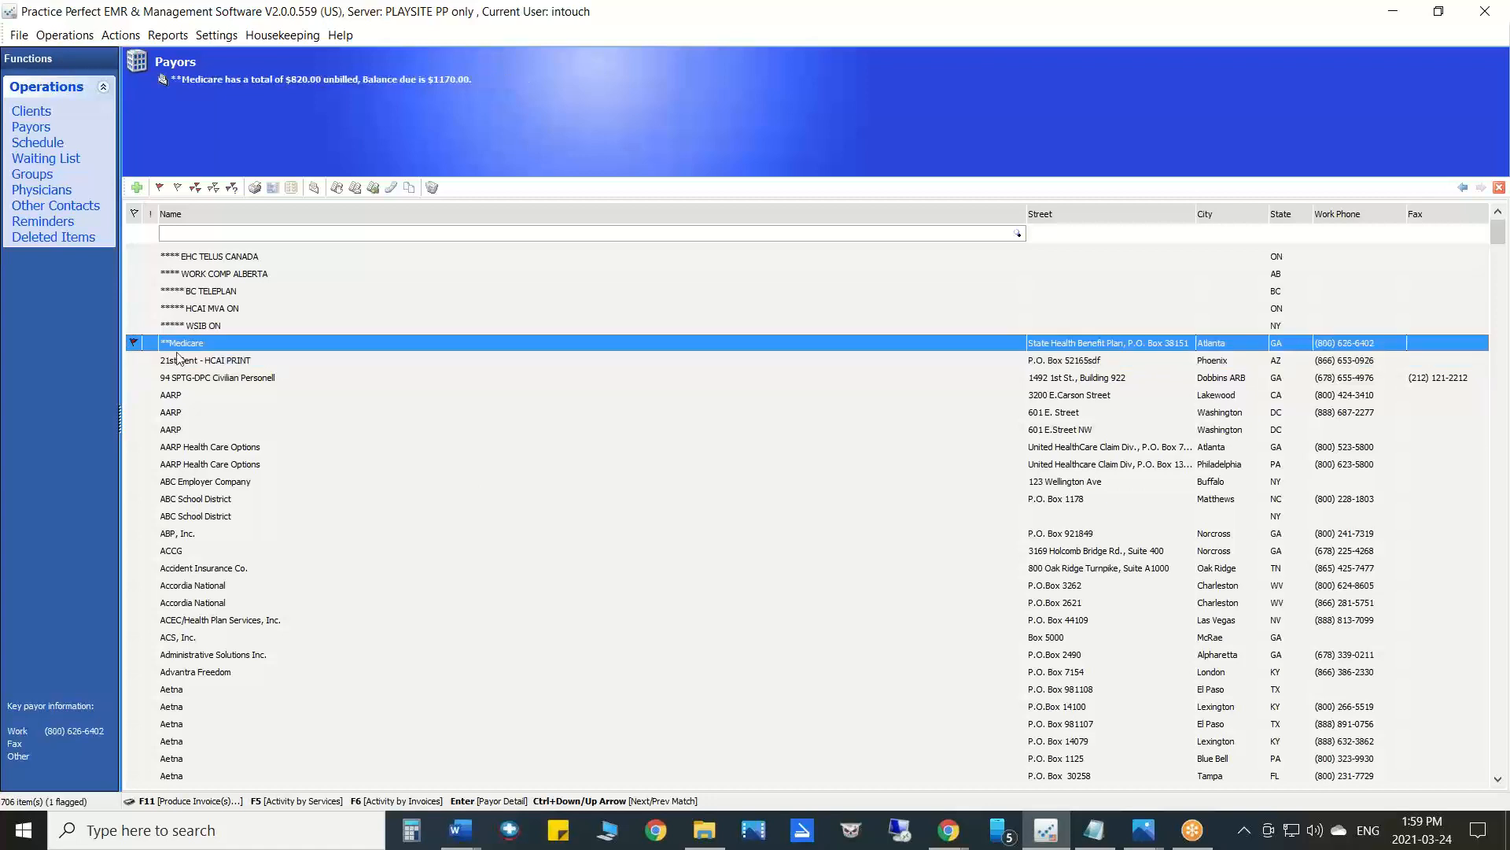
pyautogui.click(134, 343)
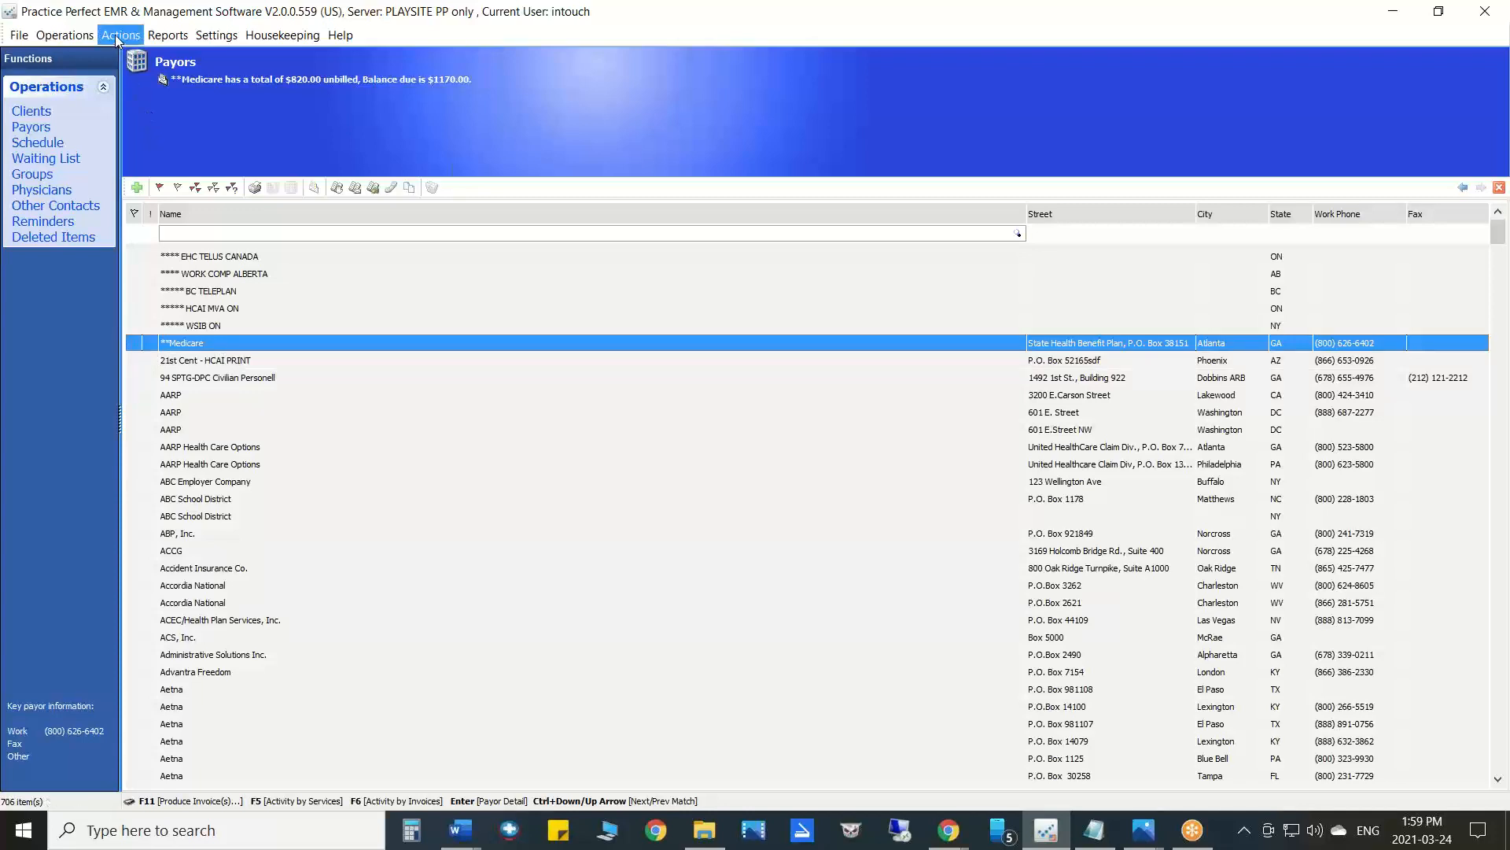
pyautogui.click(118, 35)
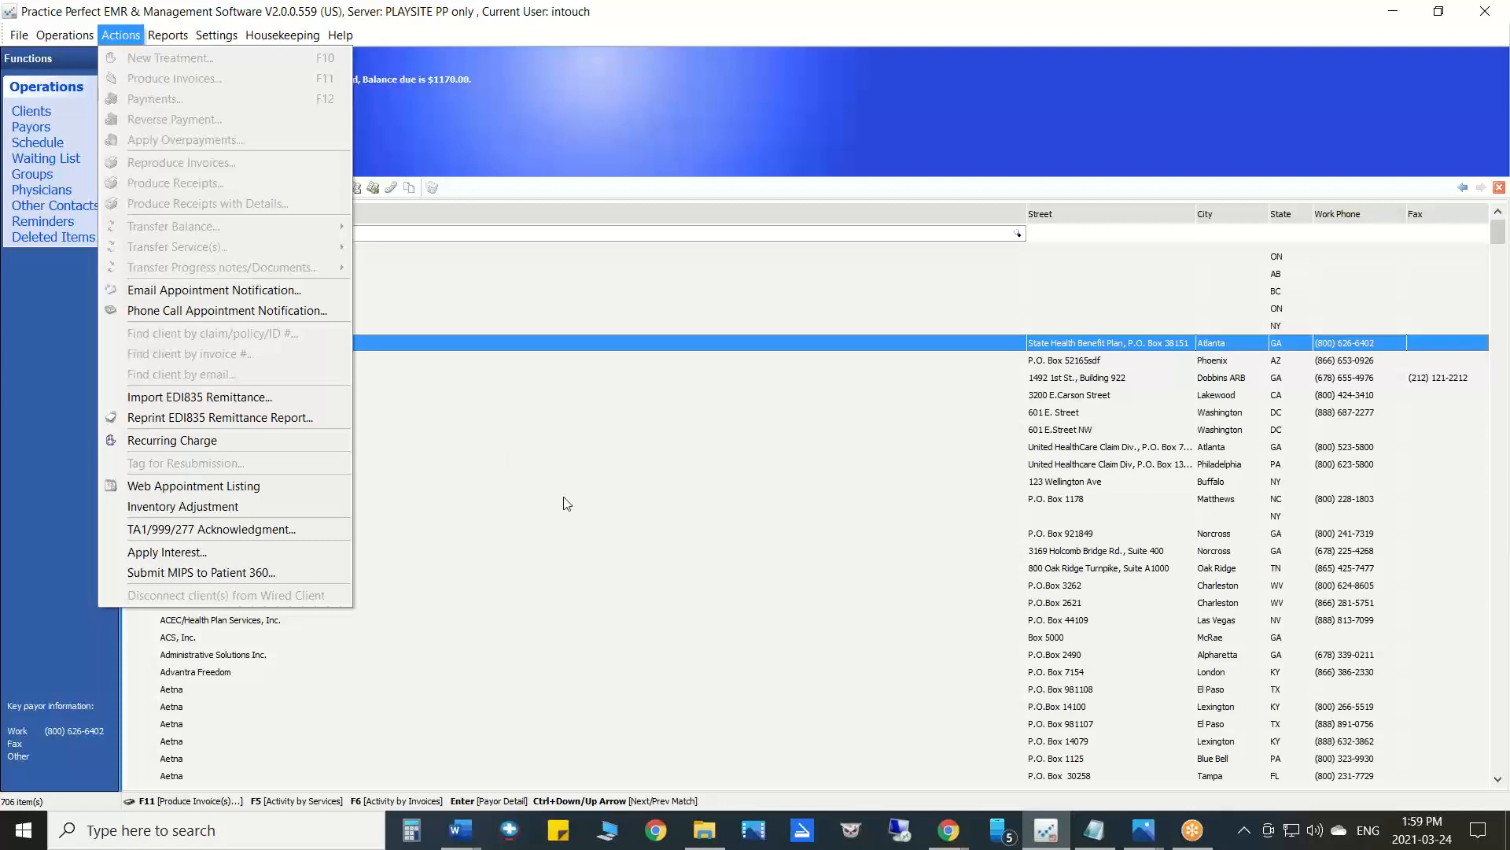
pyautogui.click(435, 343)
pyautogui.click(133, 343)
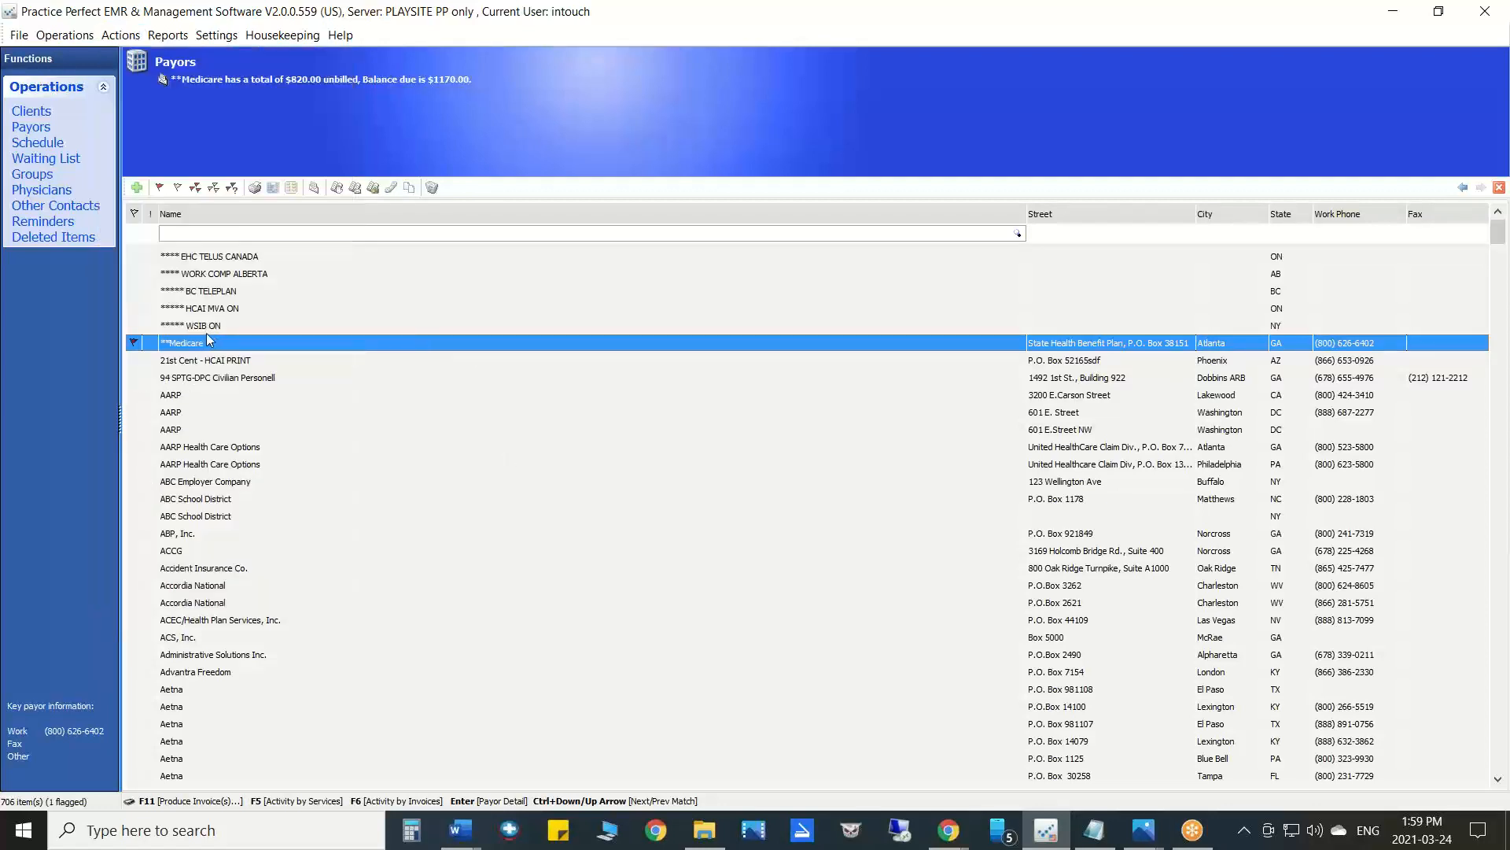
# - Start producing the **Medicare invoices in EDI837P (5010A1) style with PLAY SITE as the billing location, and proceed to the invoice options
pyautogui.click(121, 35)
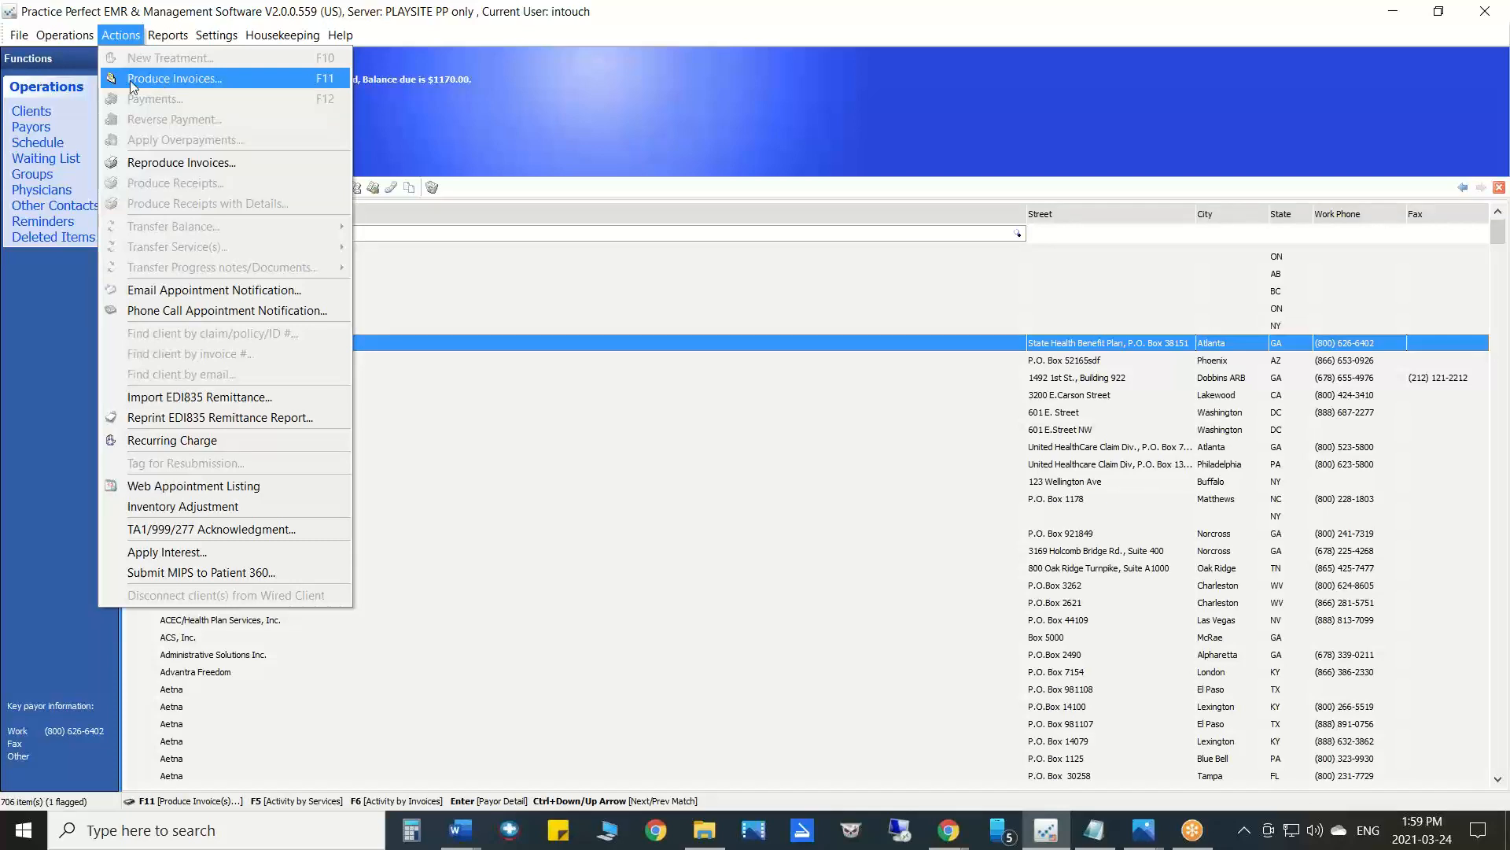
pyautogui.click(215, 79)
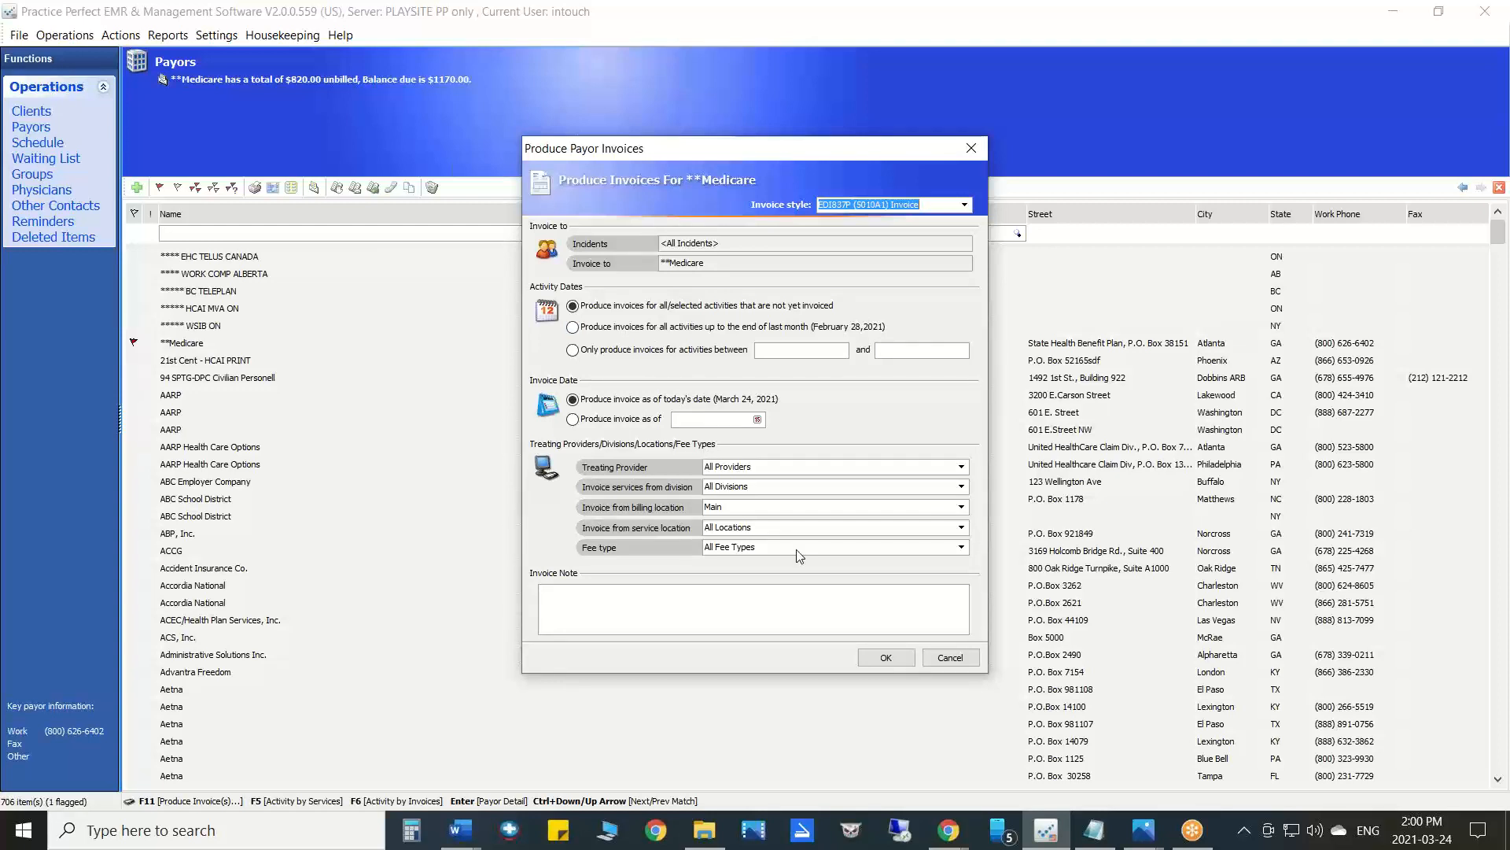
pyautogui.click(961, 507)
pyautogui.click(740, 562)
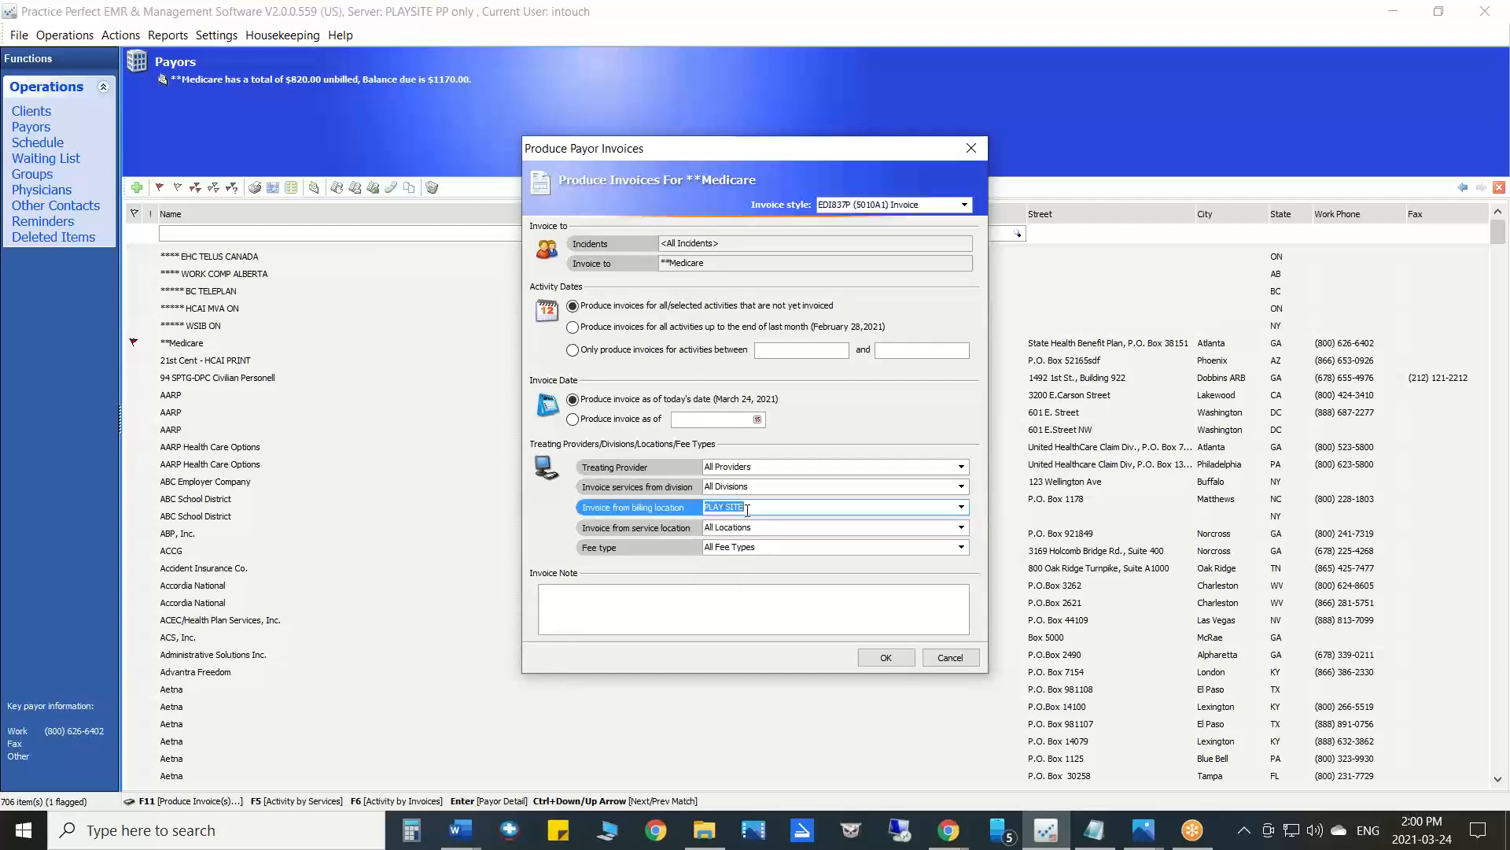
pyautogui.click(892, 660)
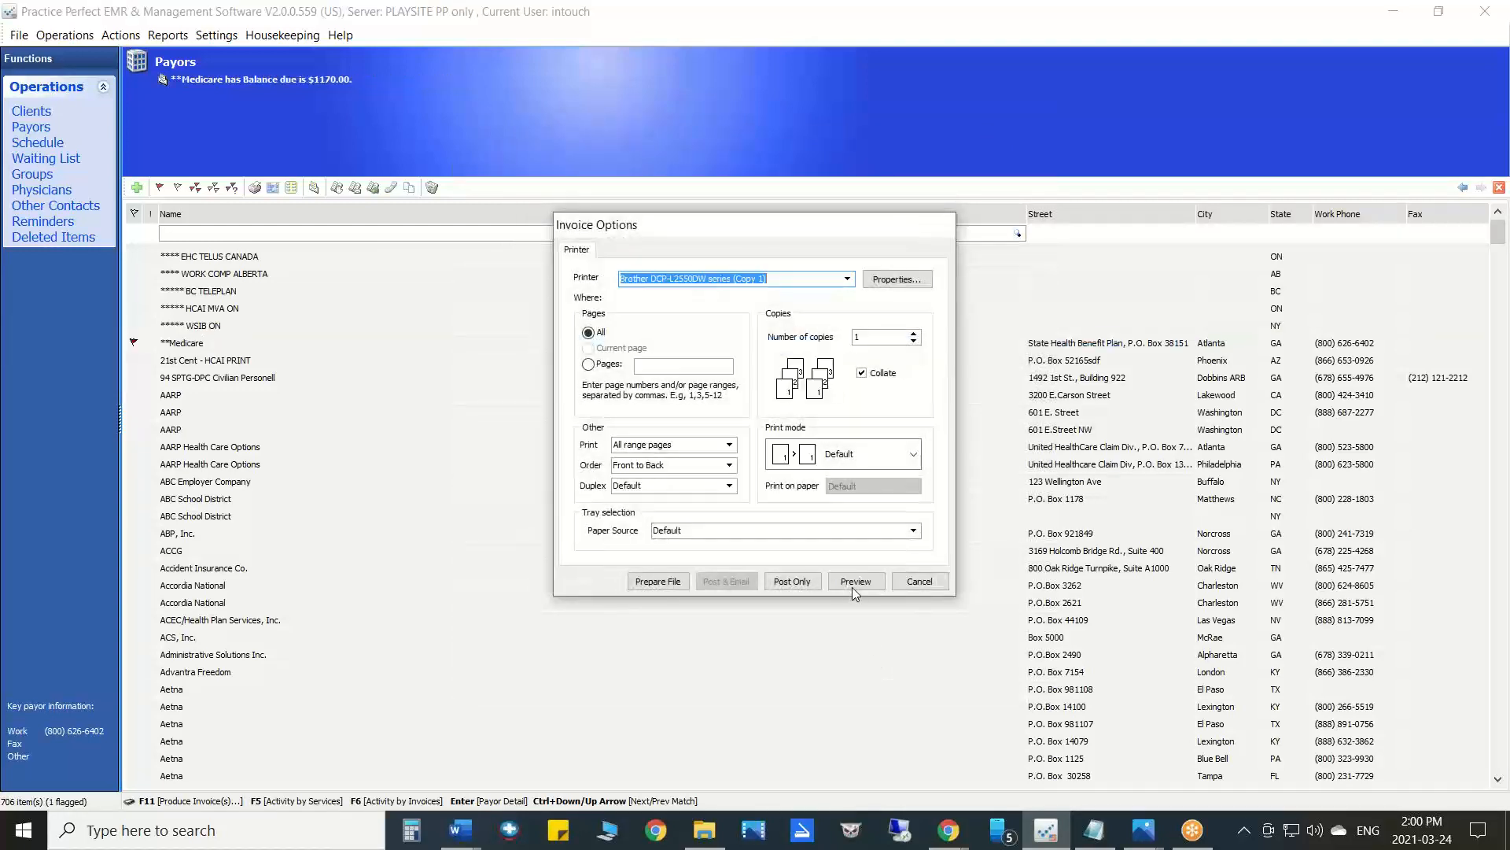
# - Preview the 837P (5010A1) Invoice Submission Report, and leave the preview and the invoice options without posting or preparing a file
pyautogui.press('Return')
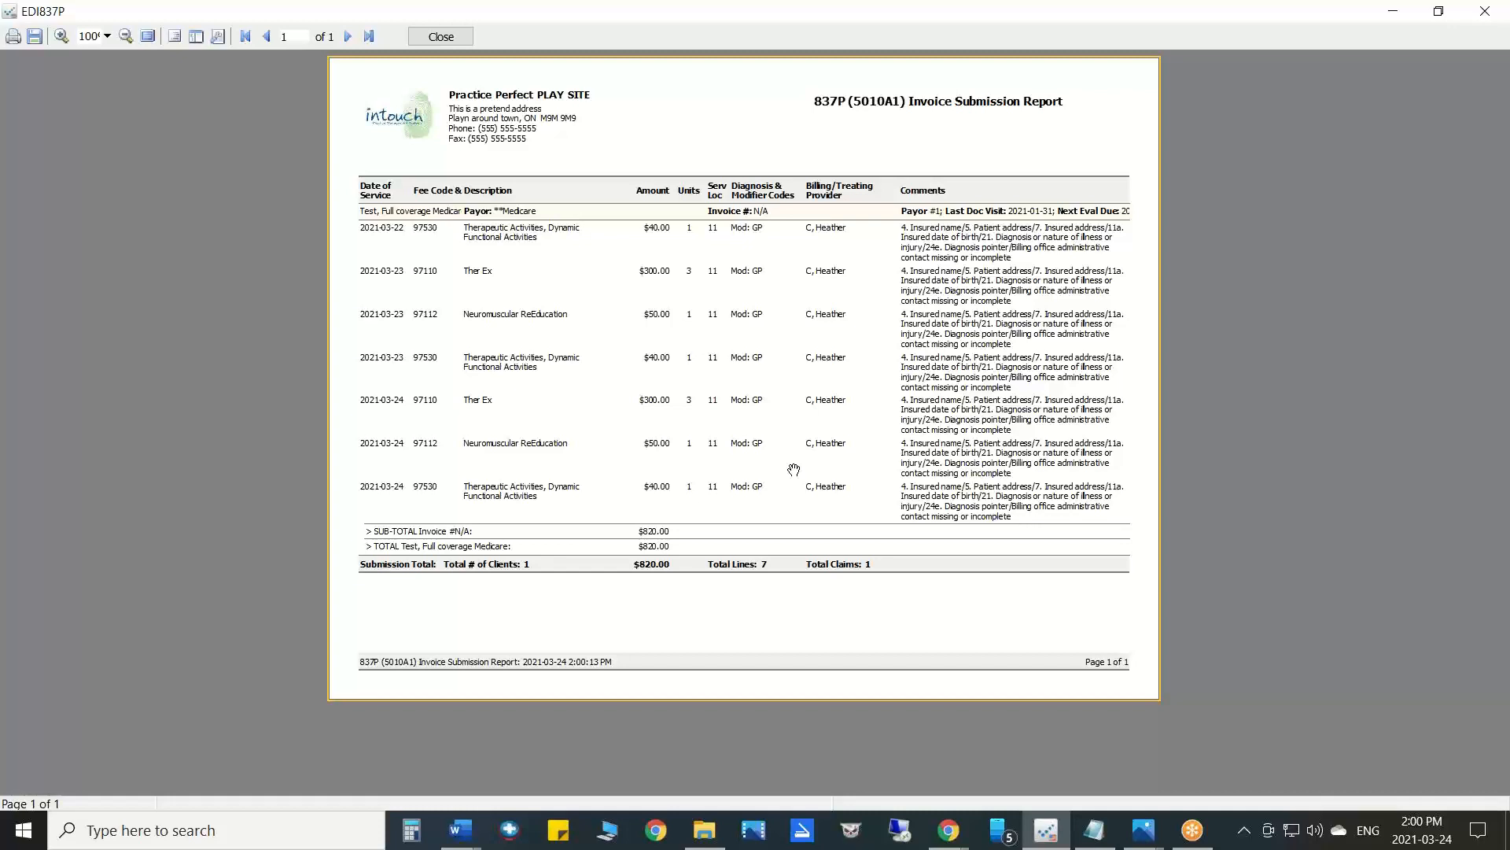
pyautogui.click(441, 37)
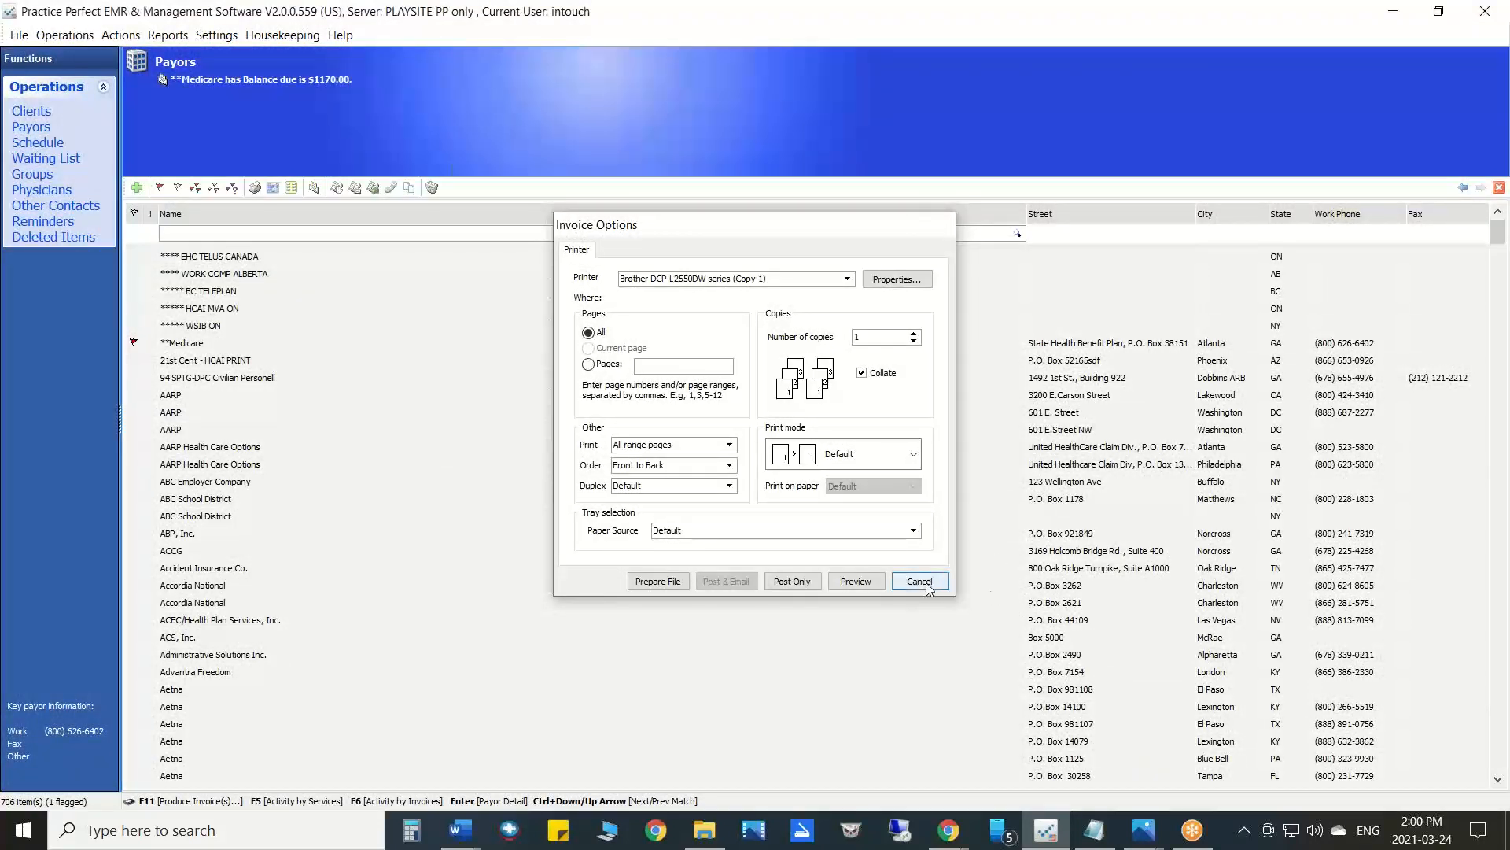
pyautogui.click(920, 582)
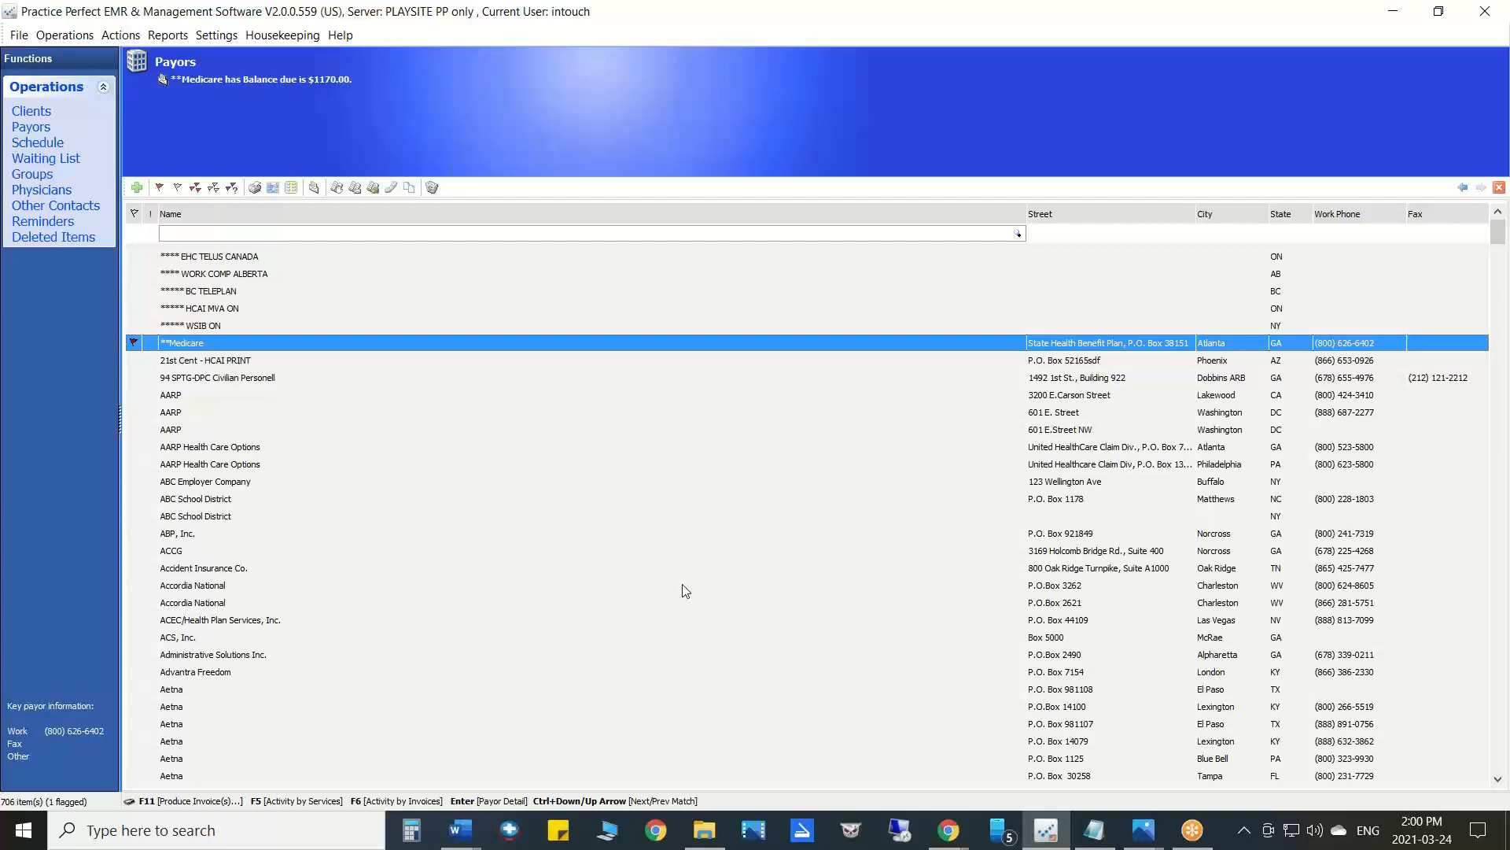
pyautogui.click(708, 835)
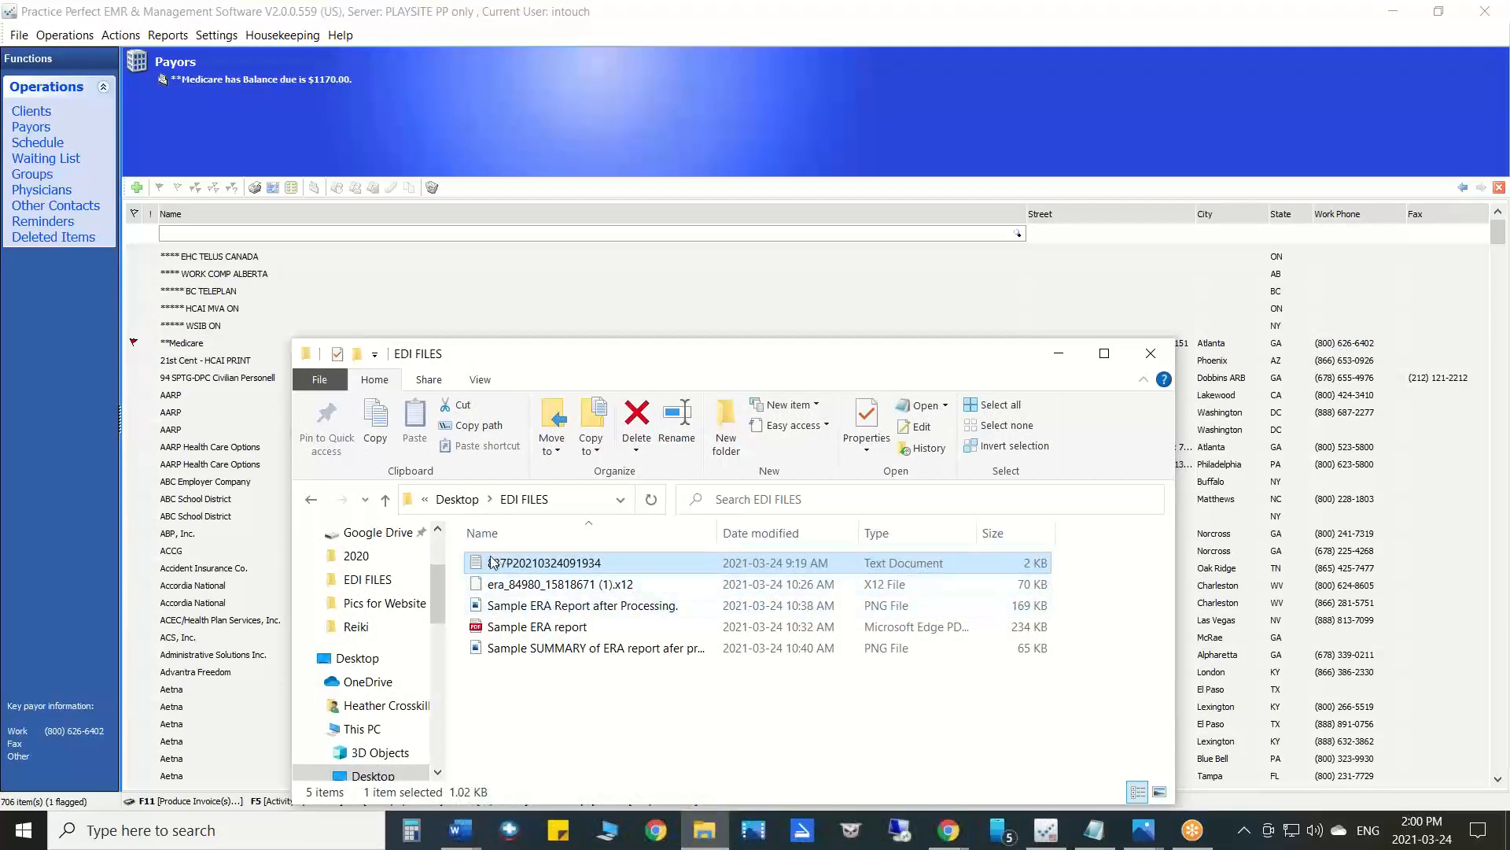
pyautogui.click(549, 562)
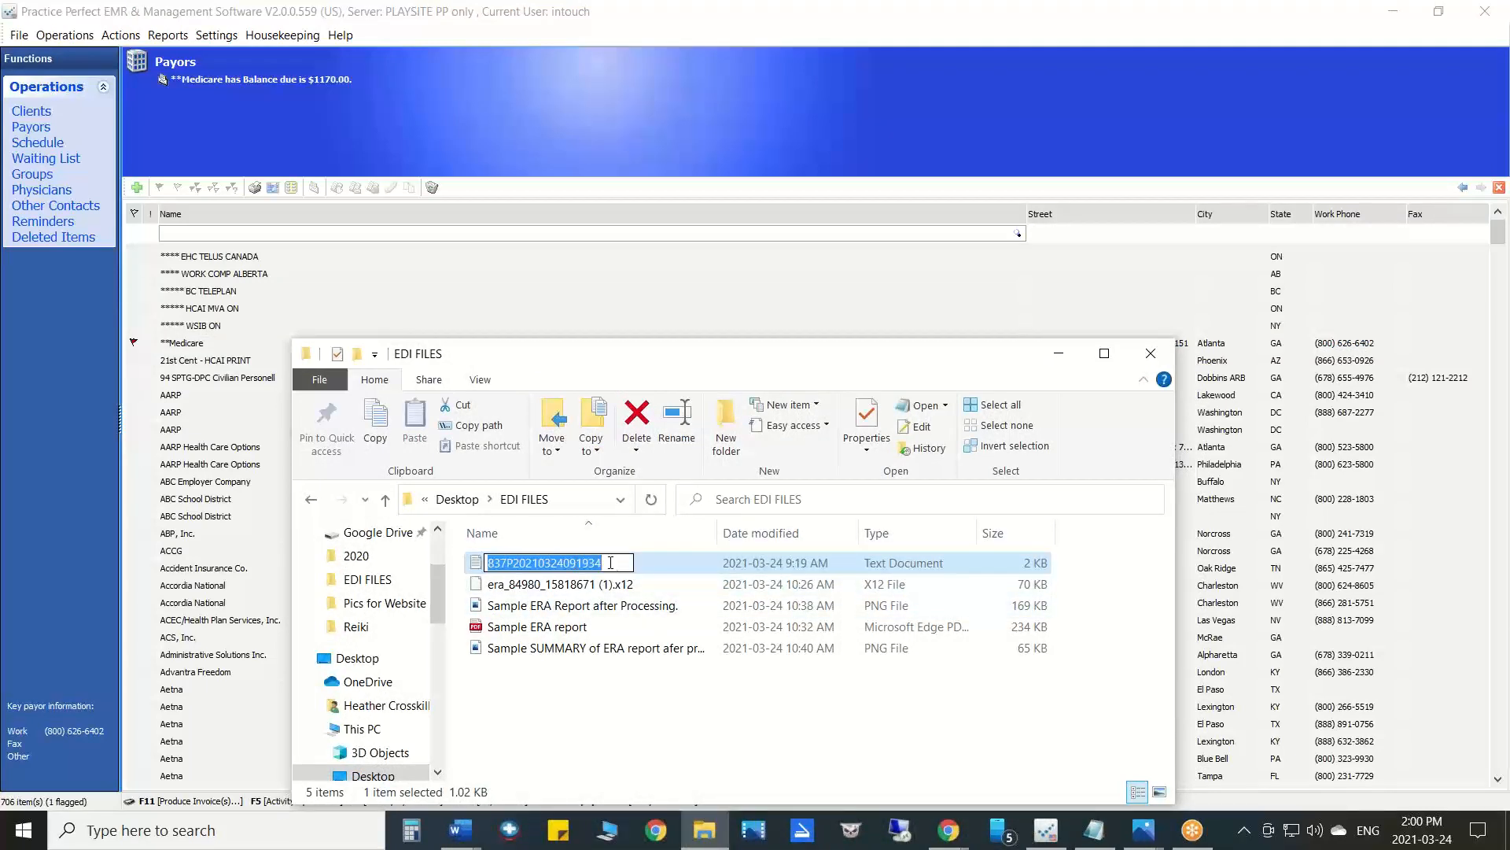
pyautogui.click(642, 564)
pyautogui.doubleClick(629, 563)
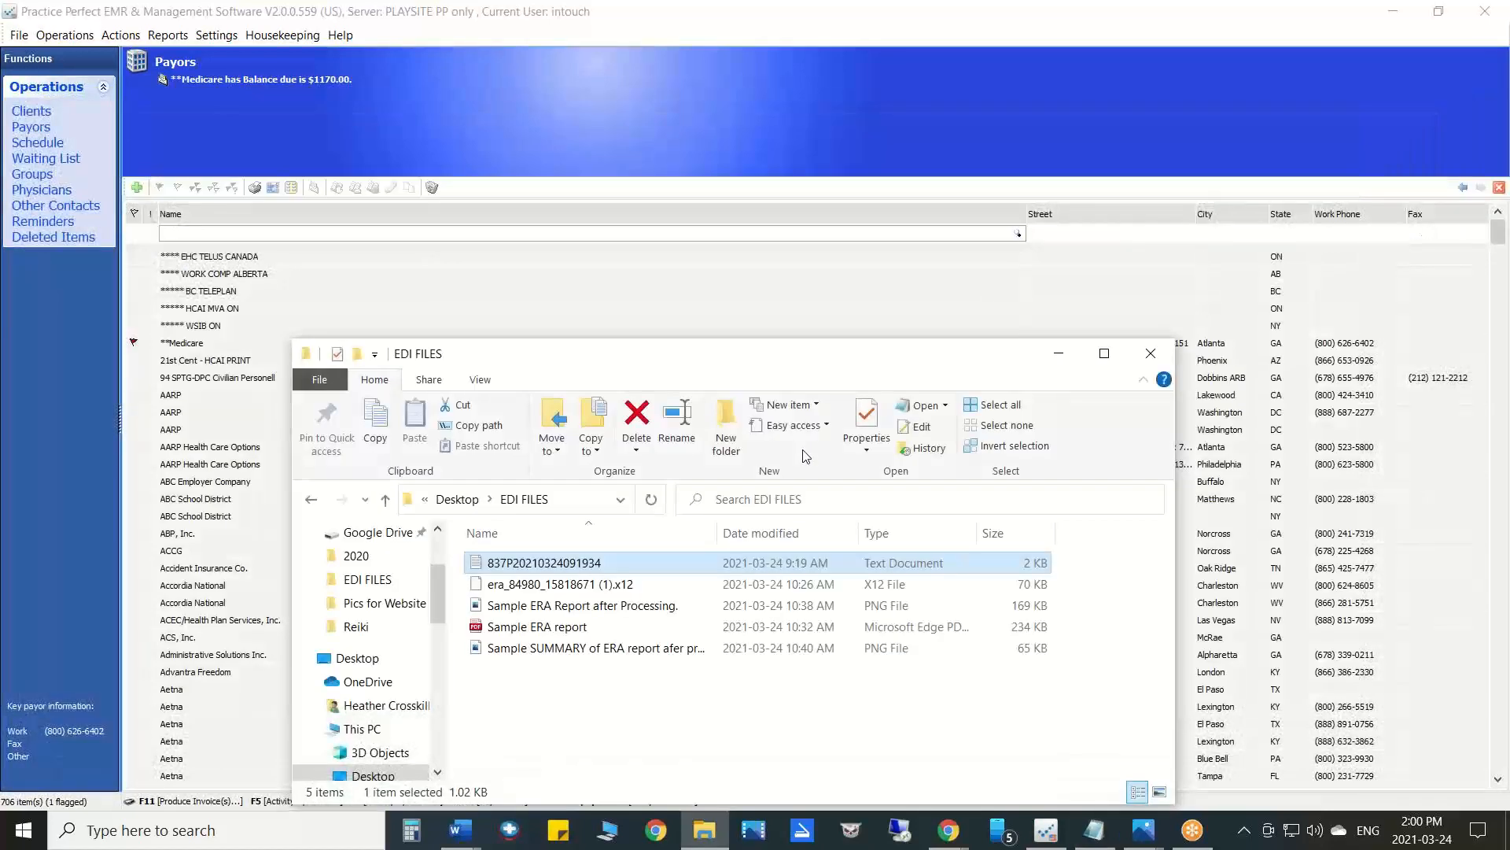
pyautogui.click(1147, 351)
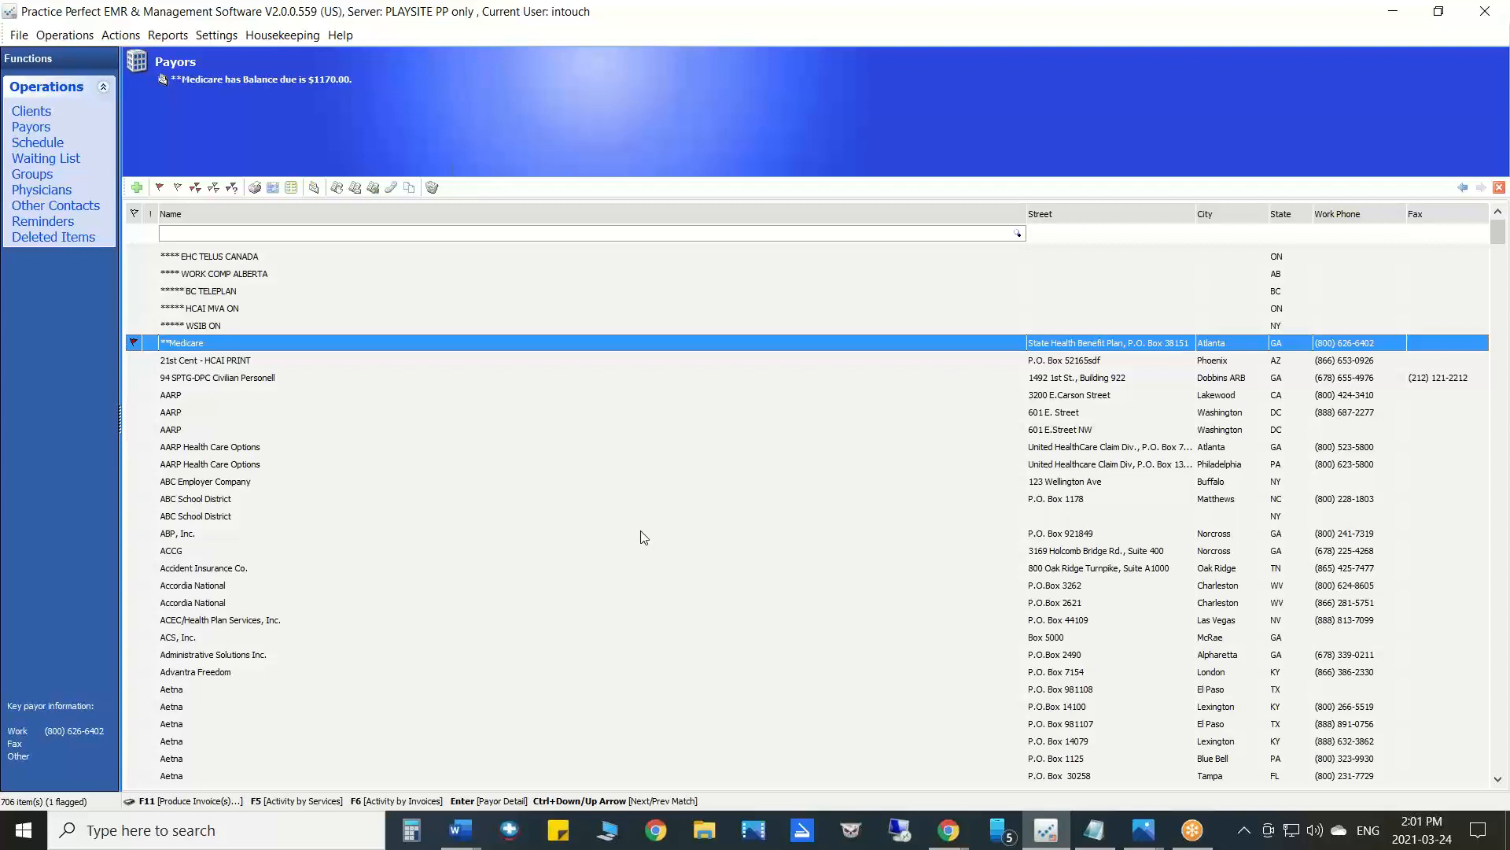
# - Unflag the **Medicare payor and bring up the activities by service for the client 'Test, Full coverage Medicare'
pyautogui.click(134, 344)
pyautogui.click(32, 111)
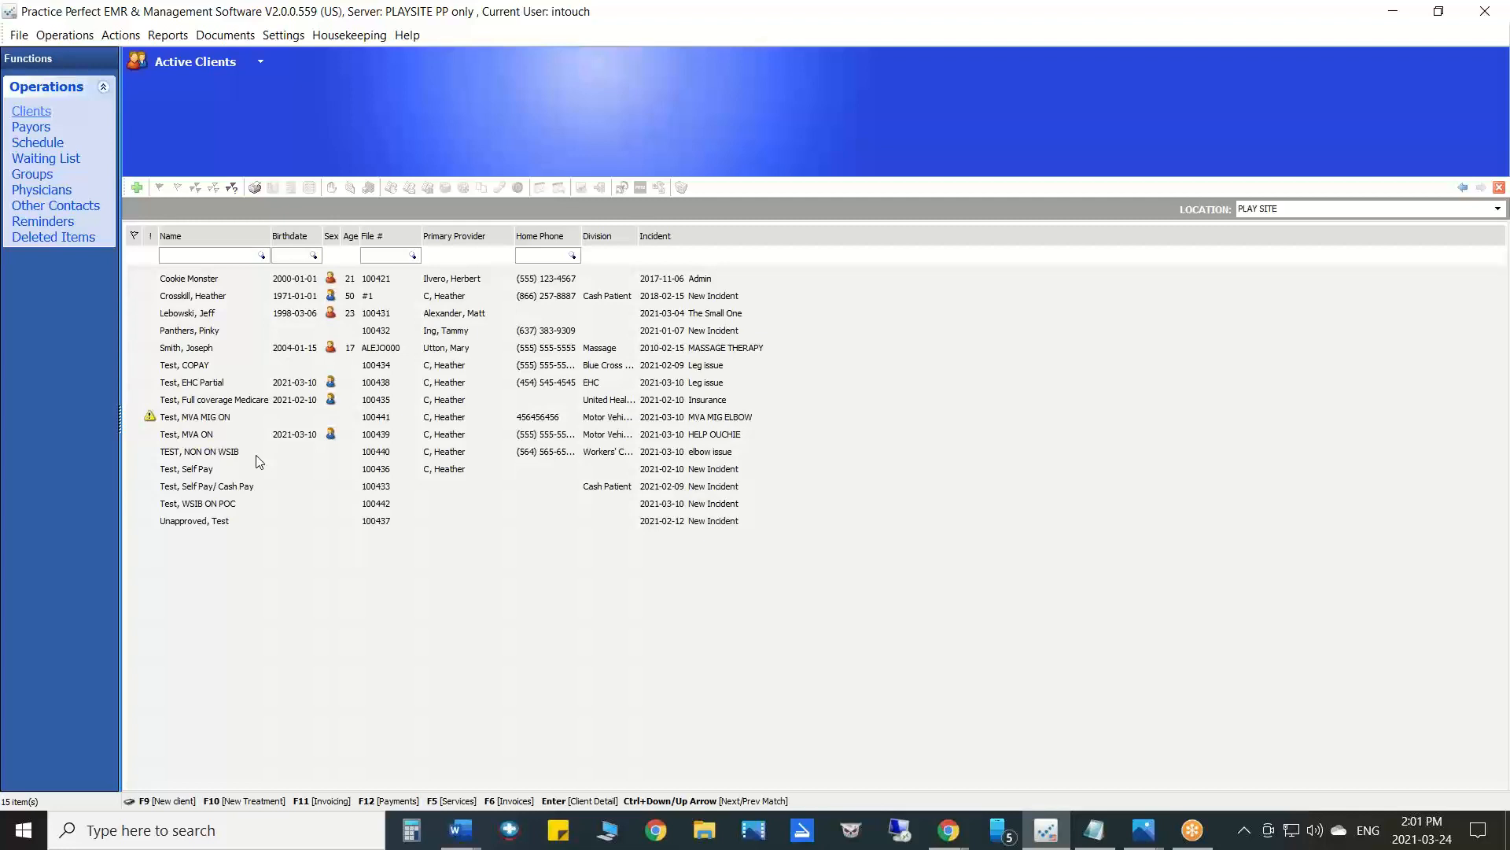
pyautogui.click(201, 403)
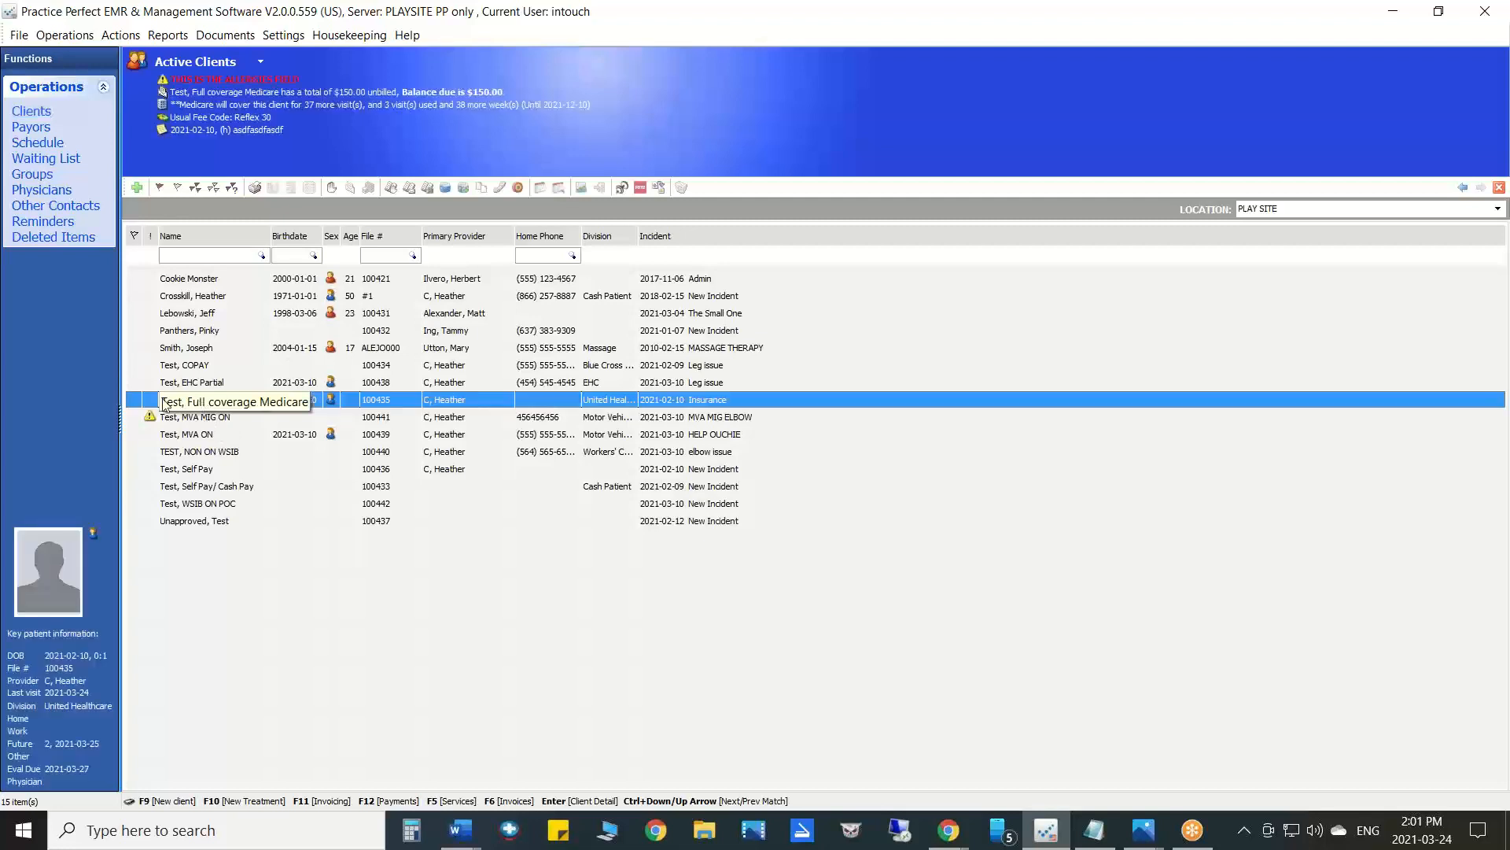
pyautogui.click(390, 188)
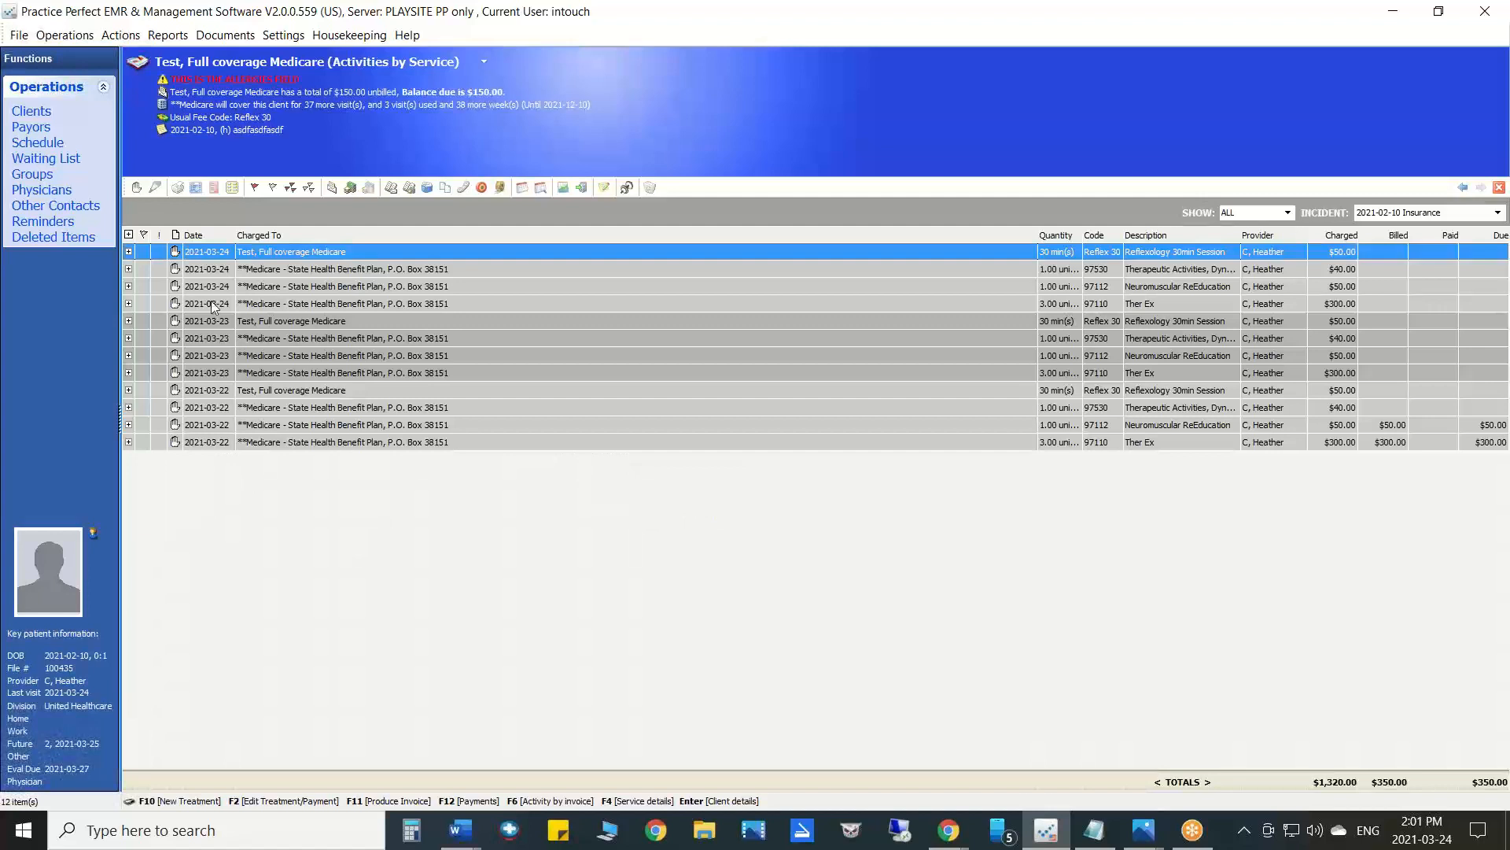
# - Expand the 2021-03-24 Medicare charge for code 97530, flag its **Medicare line to show the Tag for resubmission command, and unflag it without tagging
pyautogui.click(129, 268)
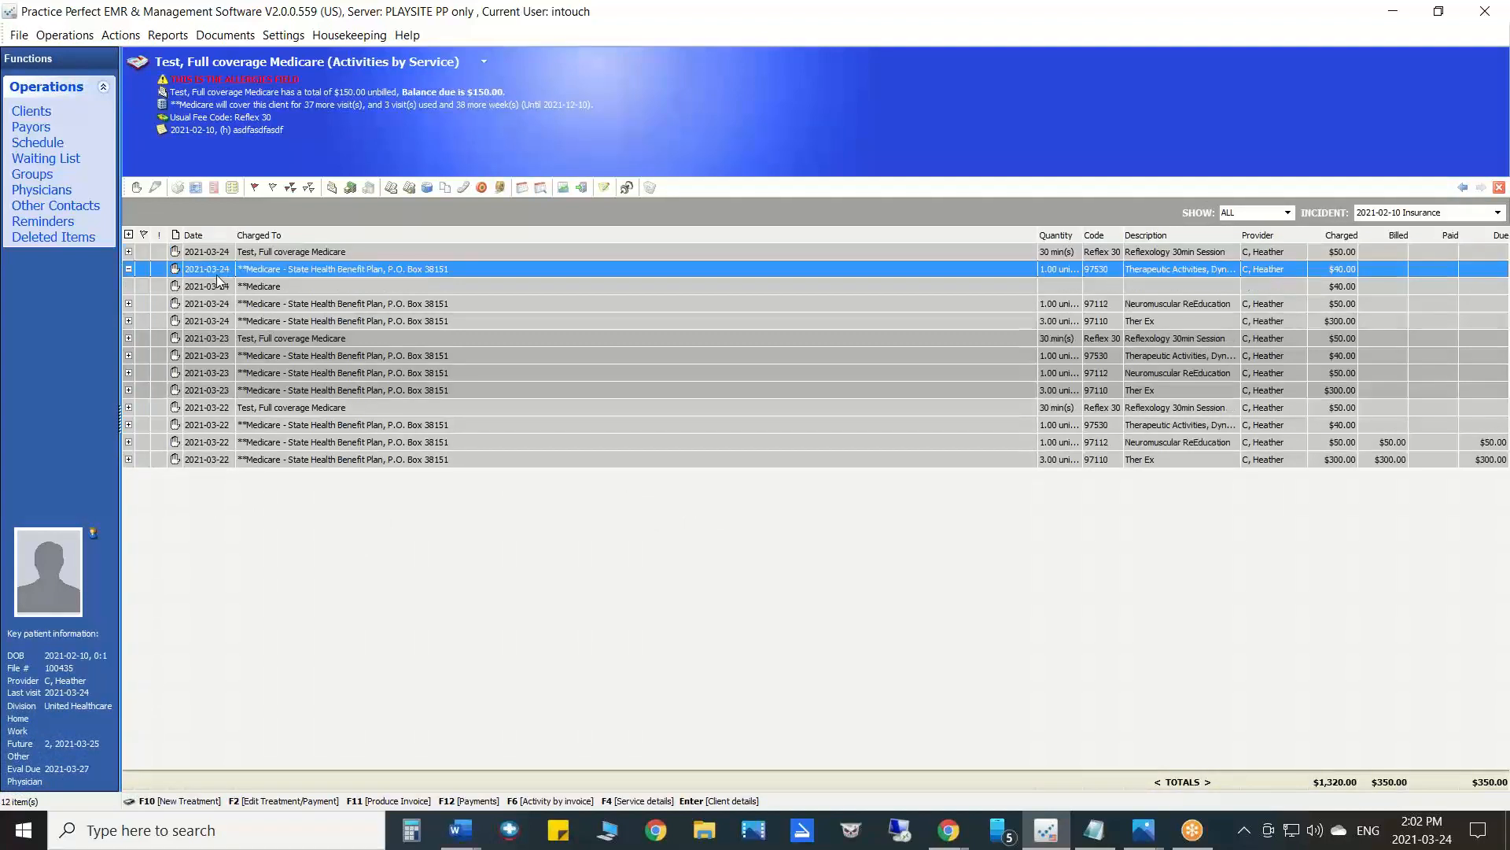
pyautogui.click(151, 285)
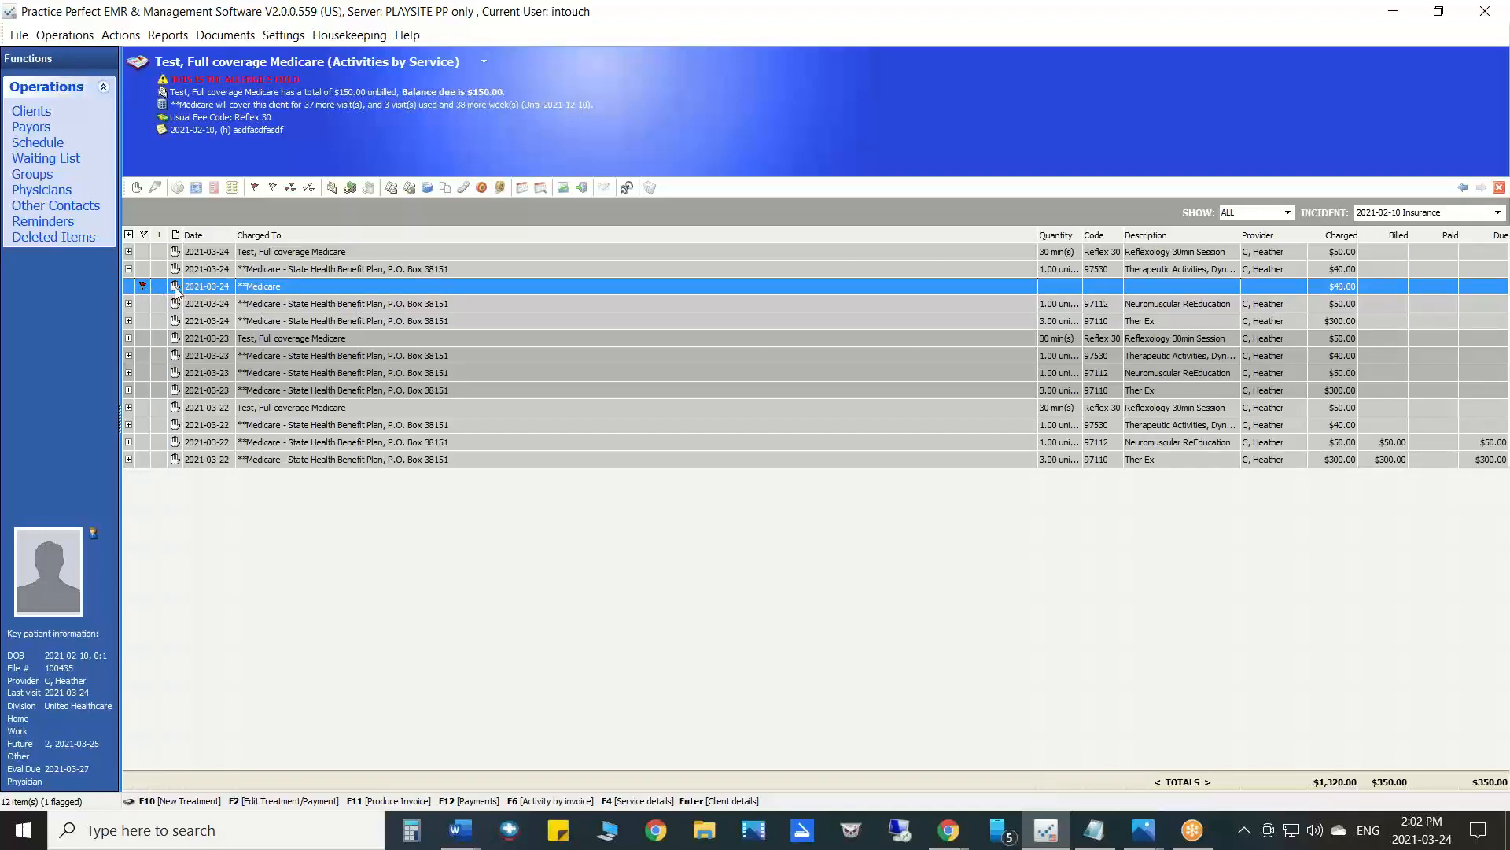
pyautogui.rightClick(158, 293)
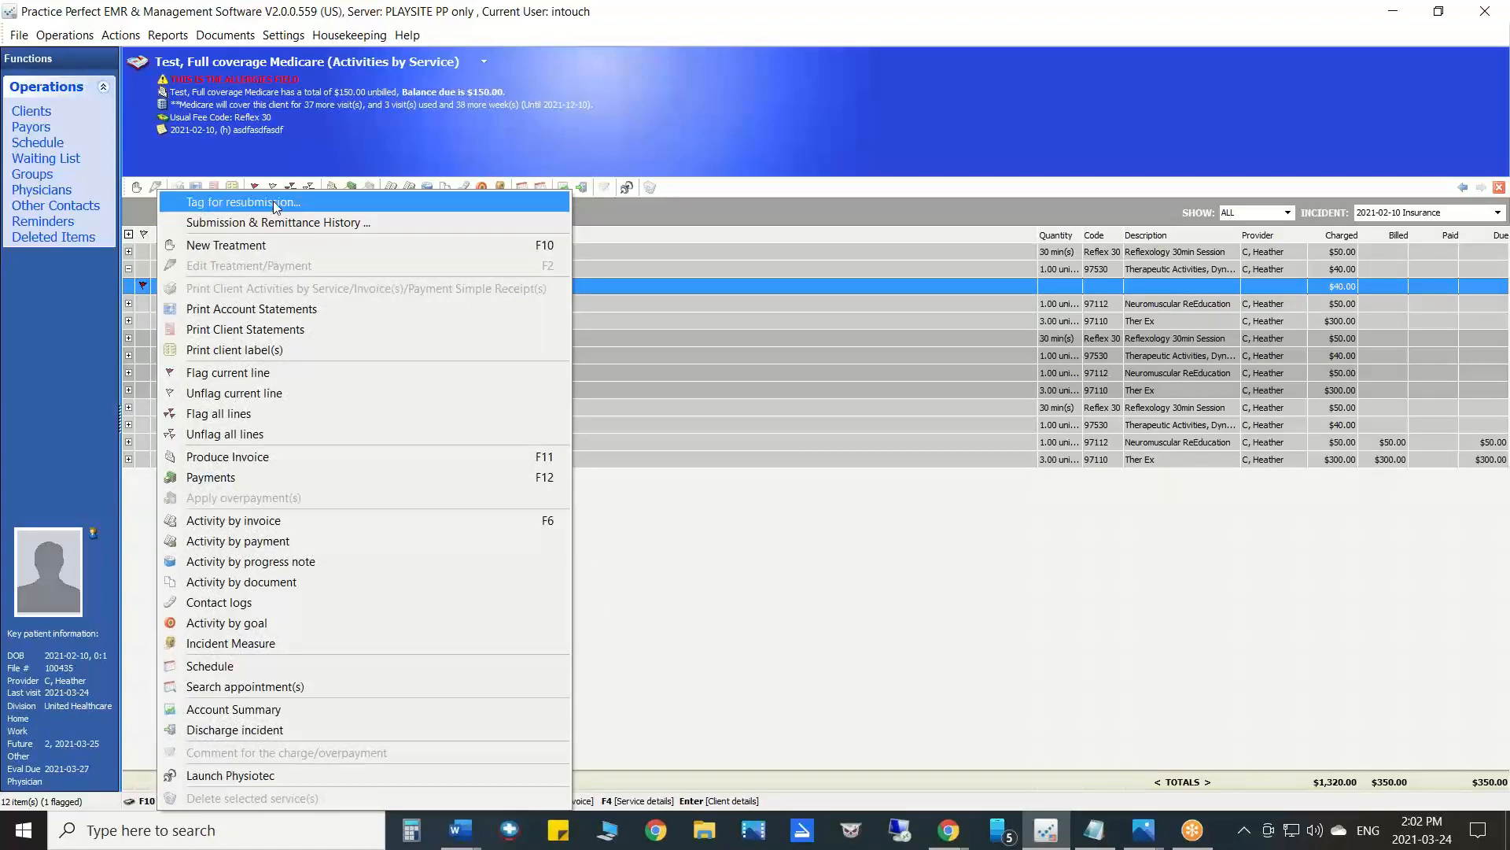
pyautogui.click(140, 280)
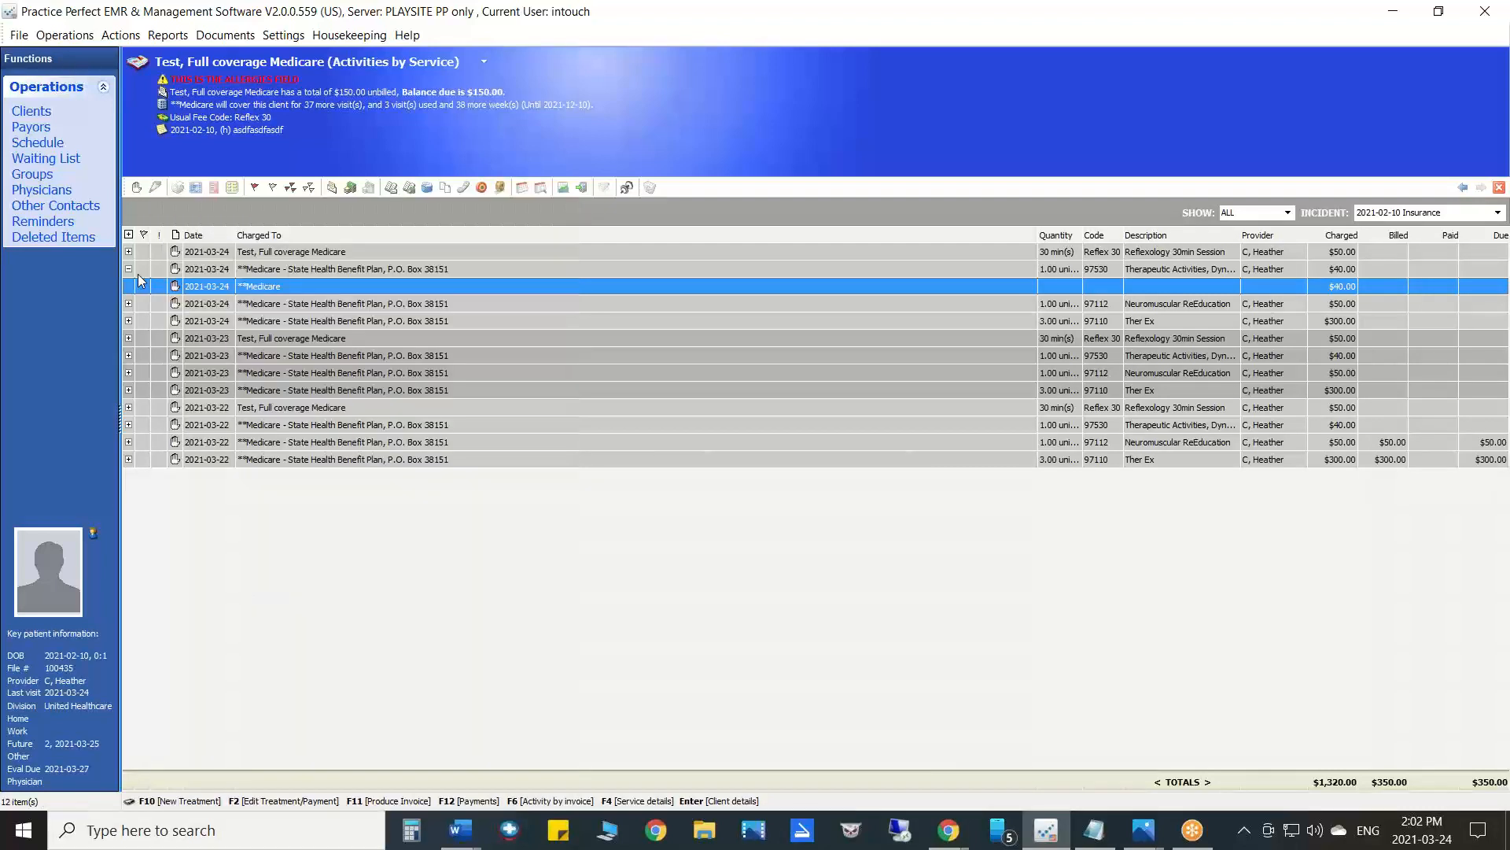
# - Flag and unflag the 97530 service line, flag the client's 2021-03-24 Reflex 30 charge, and check which commands are available for it
pyautogui.click(143, 270)
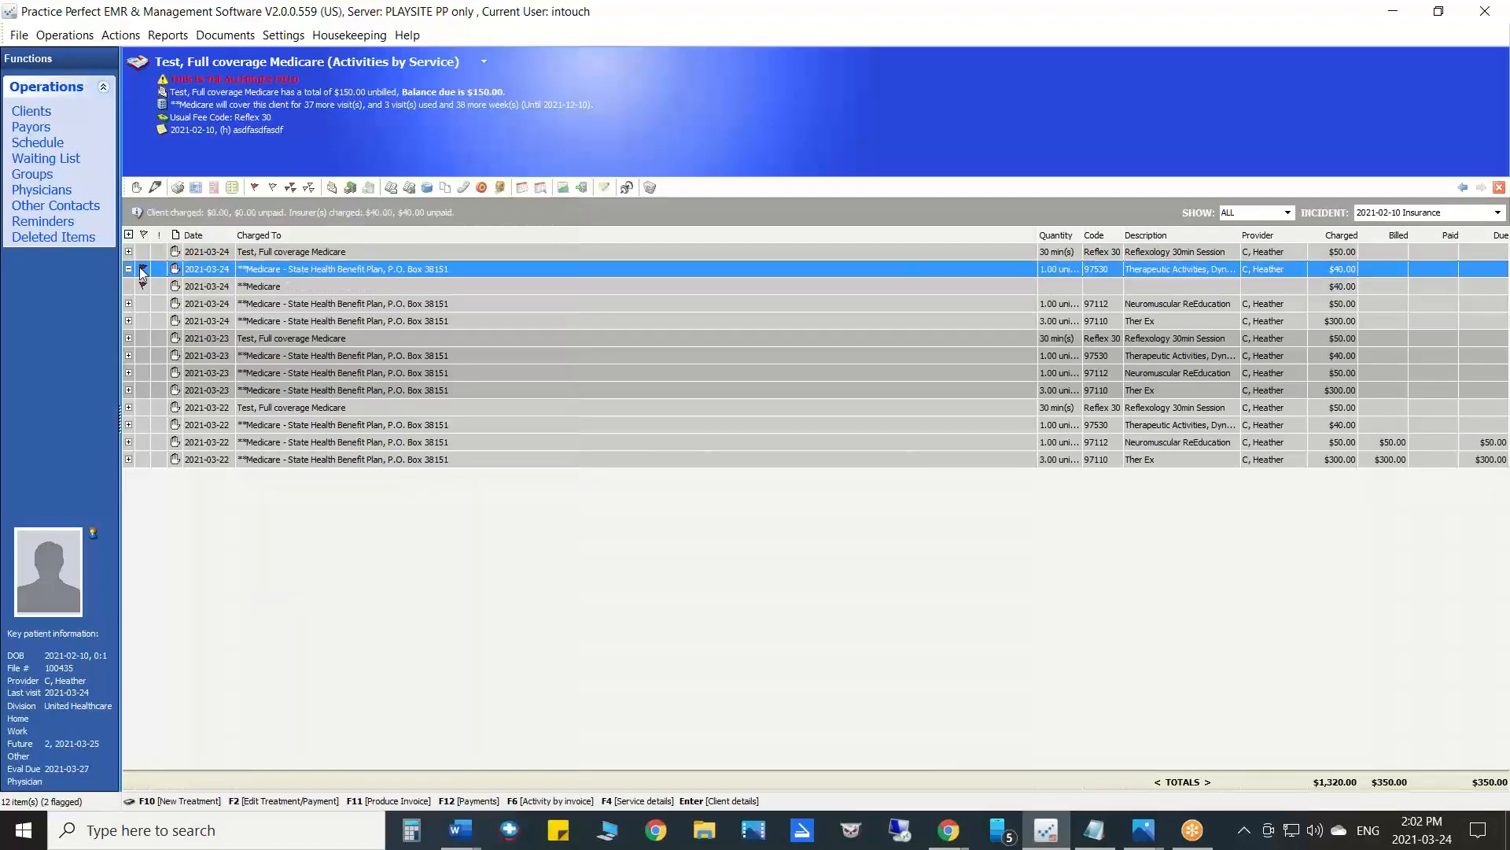
pyautogui.click(143, 272)
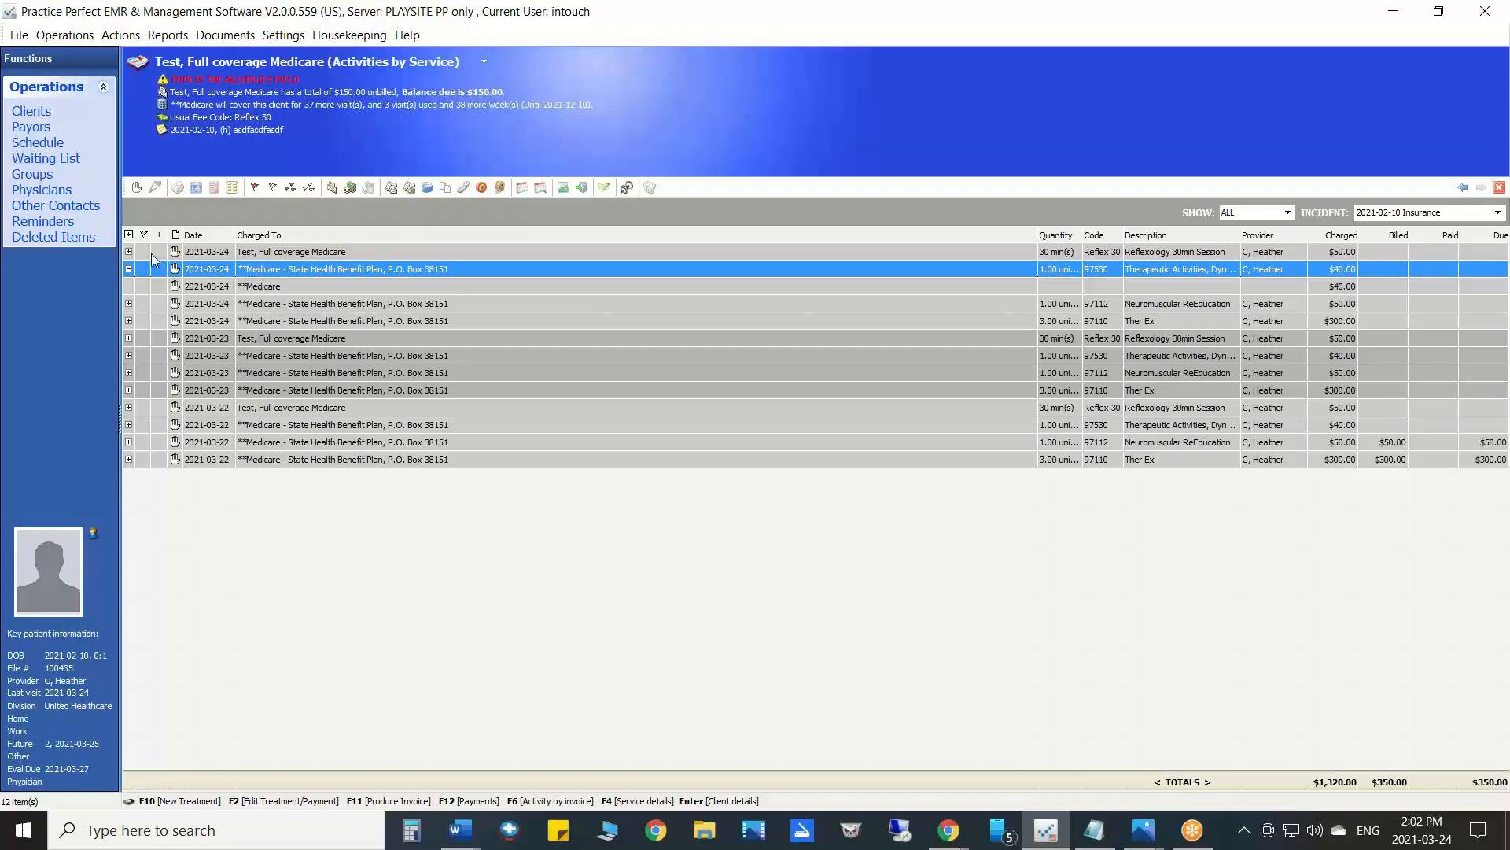
pyautogui.click(143, 253)
pyautogui.rightClick(143, 254)
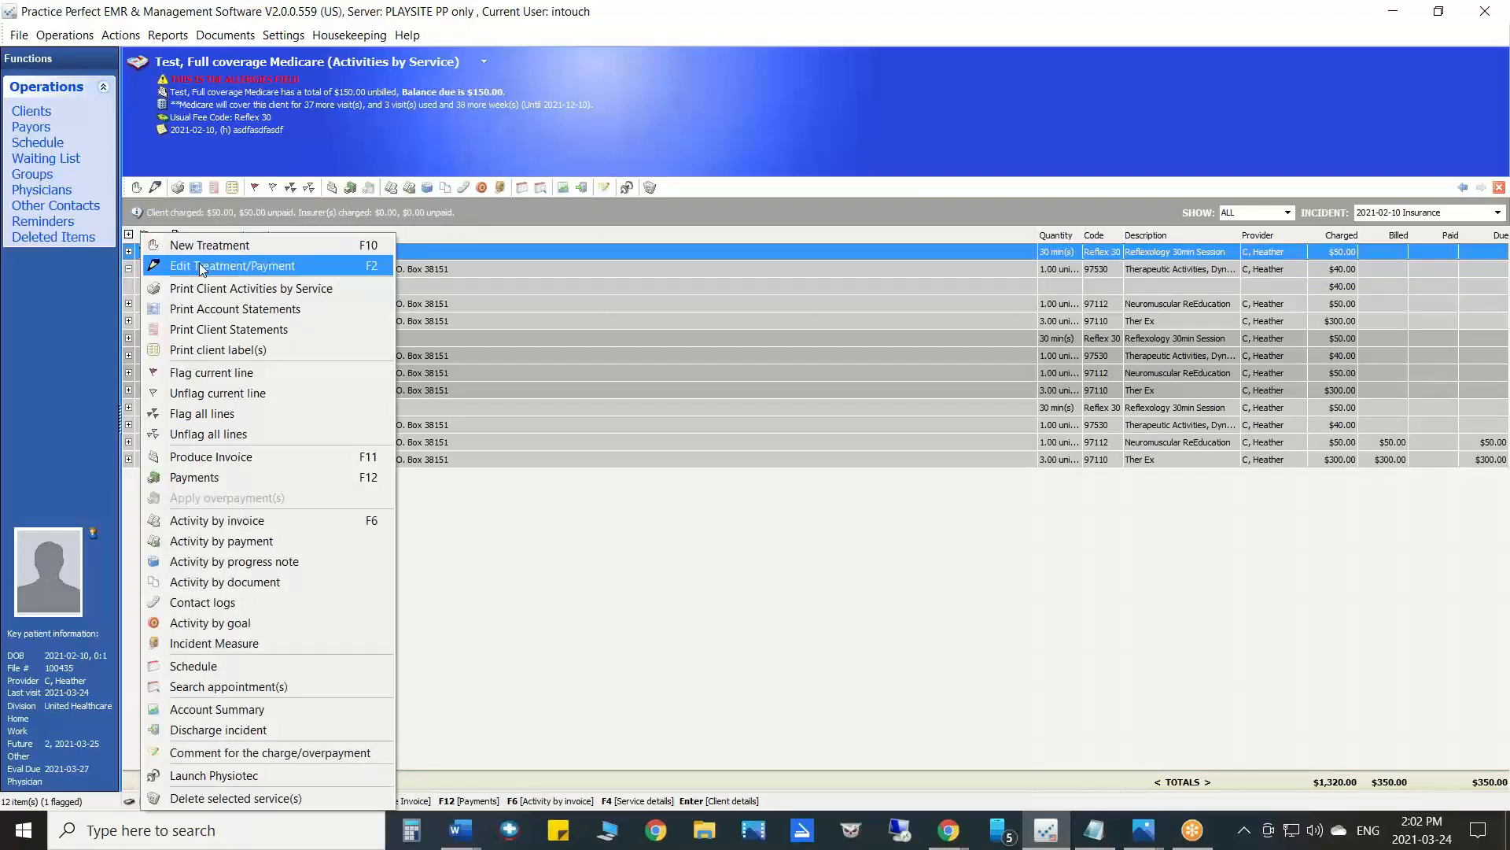
pyautogui.click(441, 270)
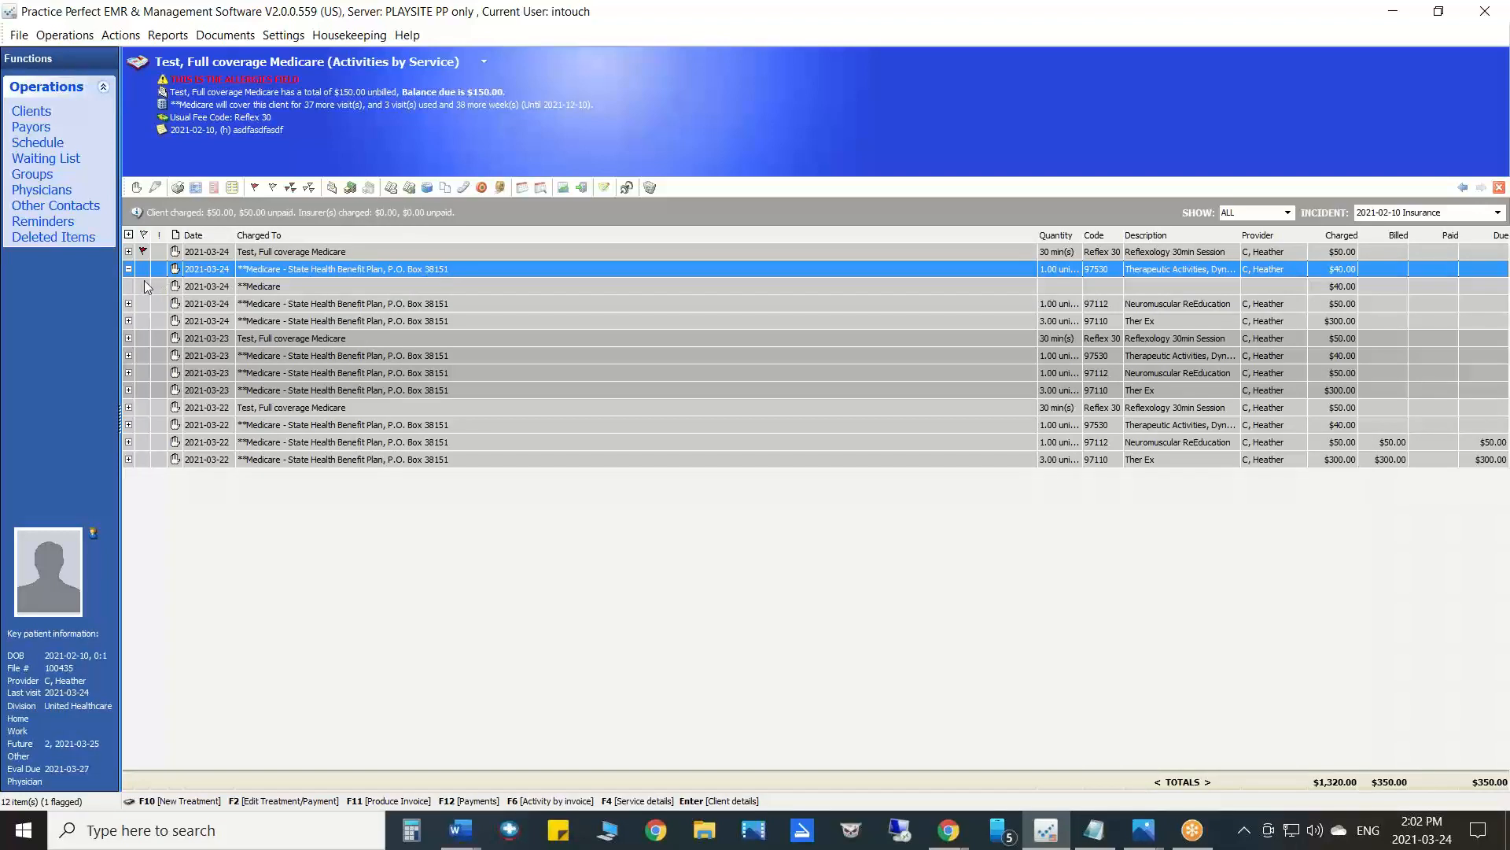
pyautogui.click(148, 286)
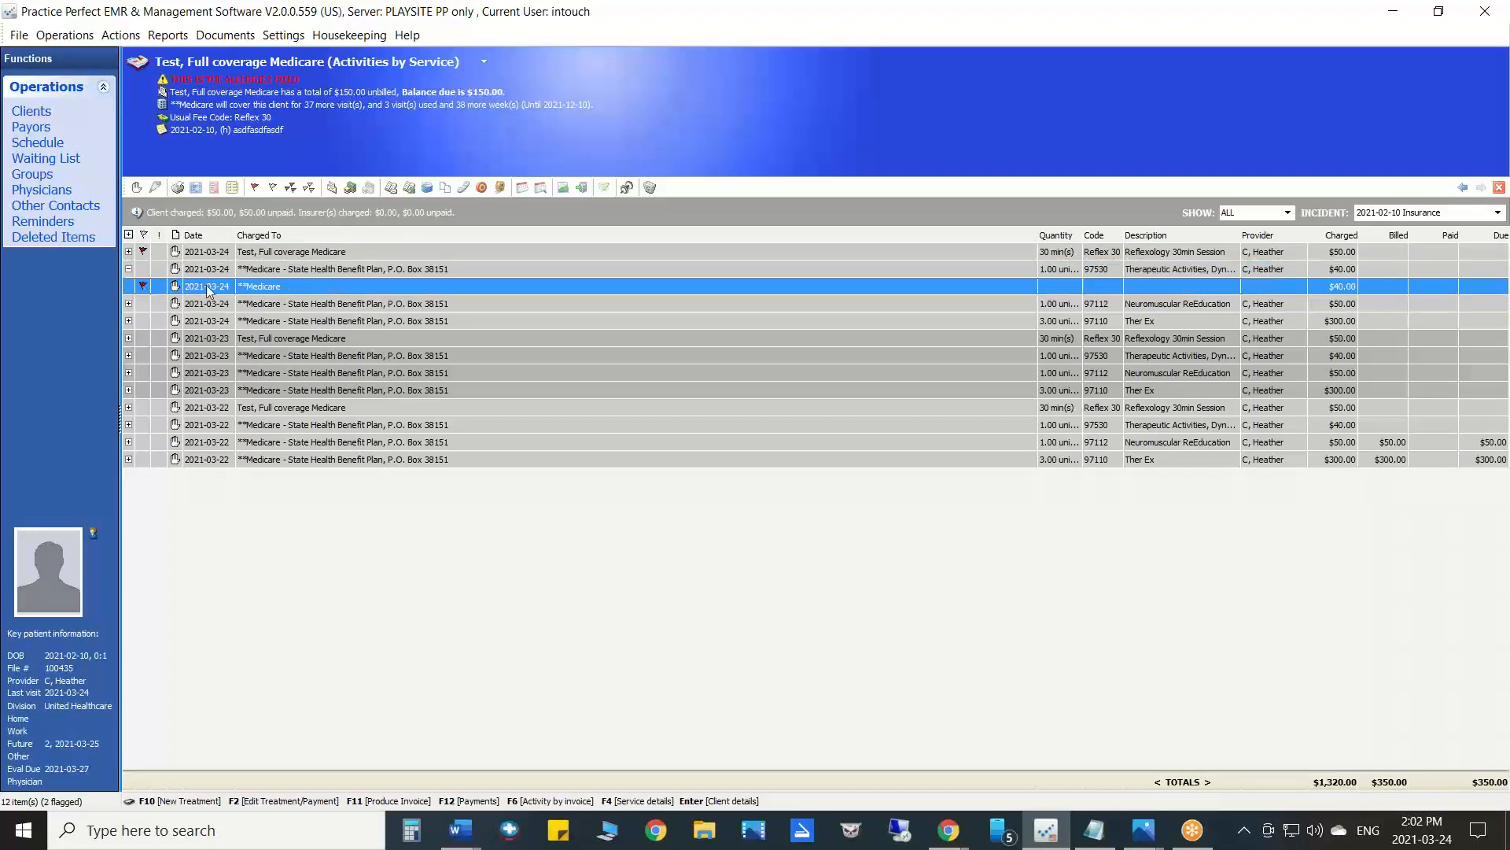
pyautogui.rightClick(154, 294)
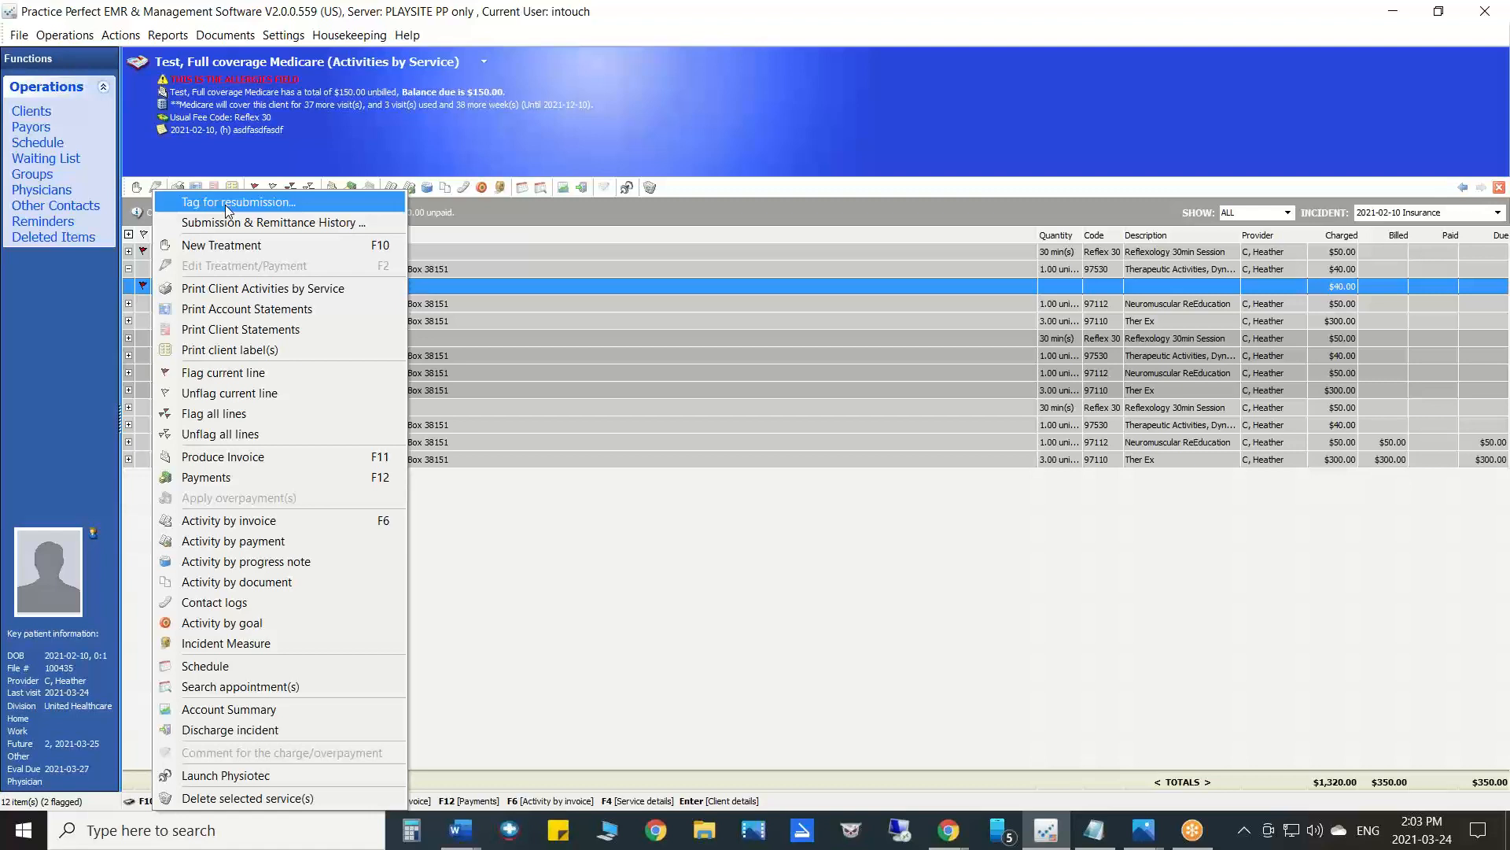
pyautogui.click(512, 292)
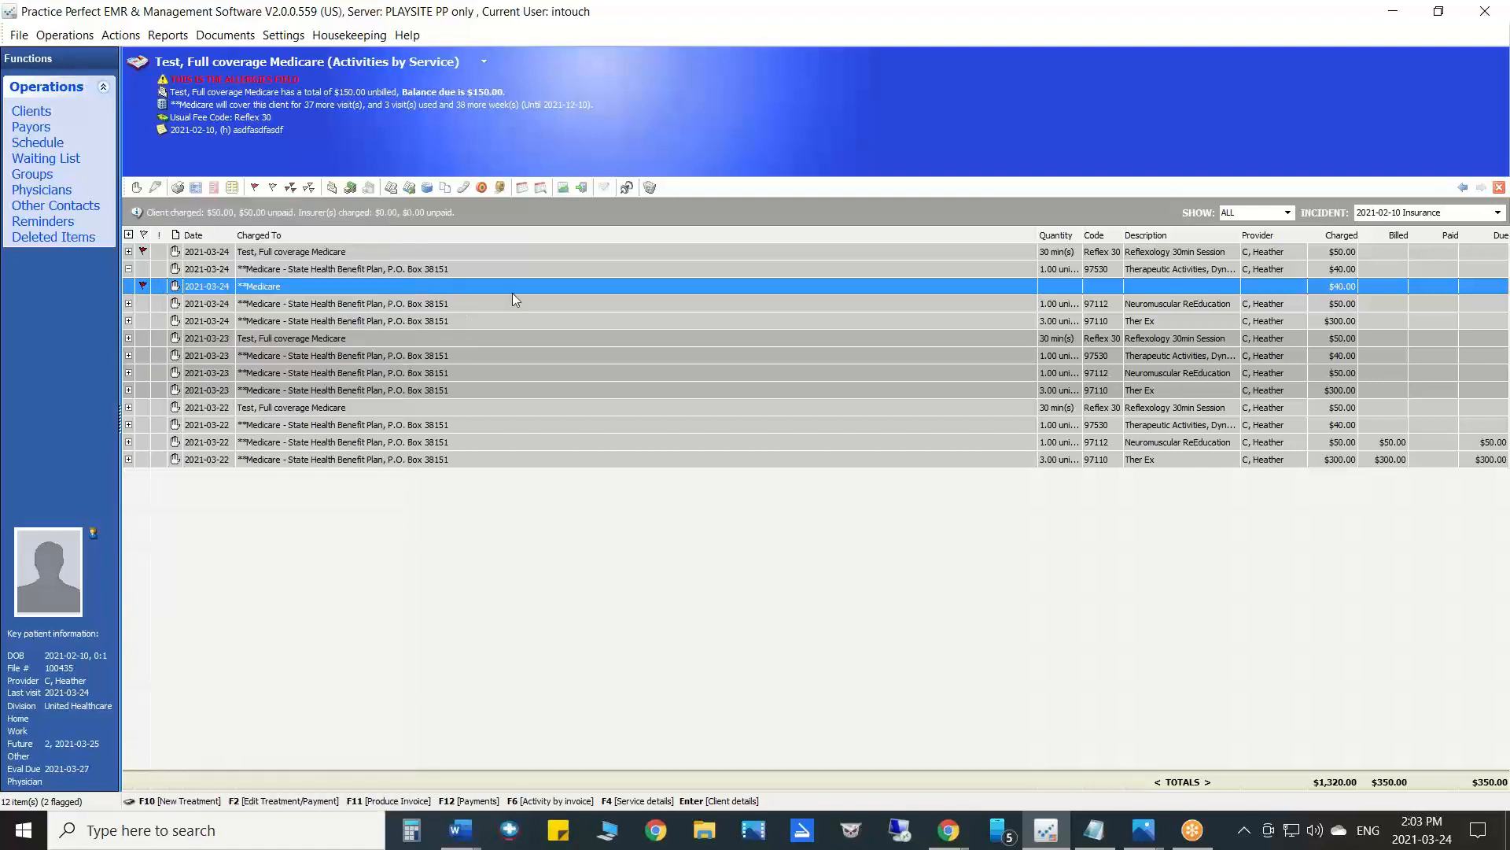